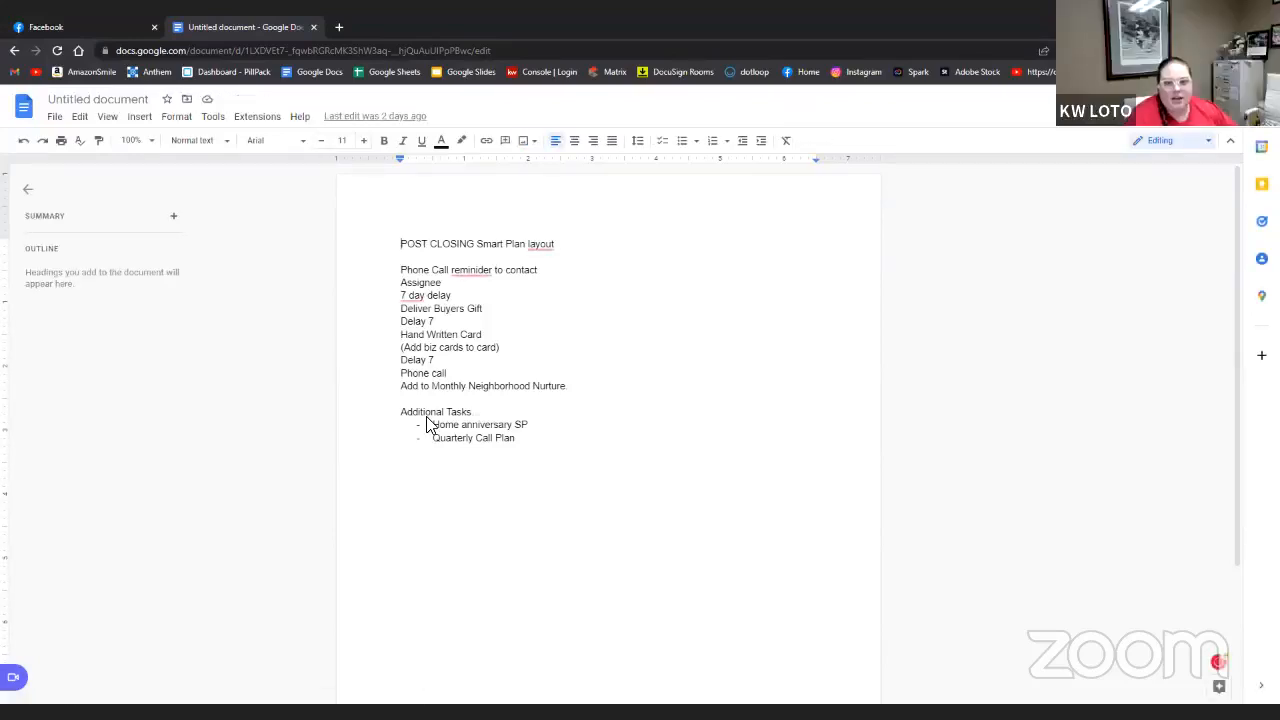
- Sign in to KW Command from the Console | Login bookmark with the saved credentials
left_click(882, 356)
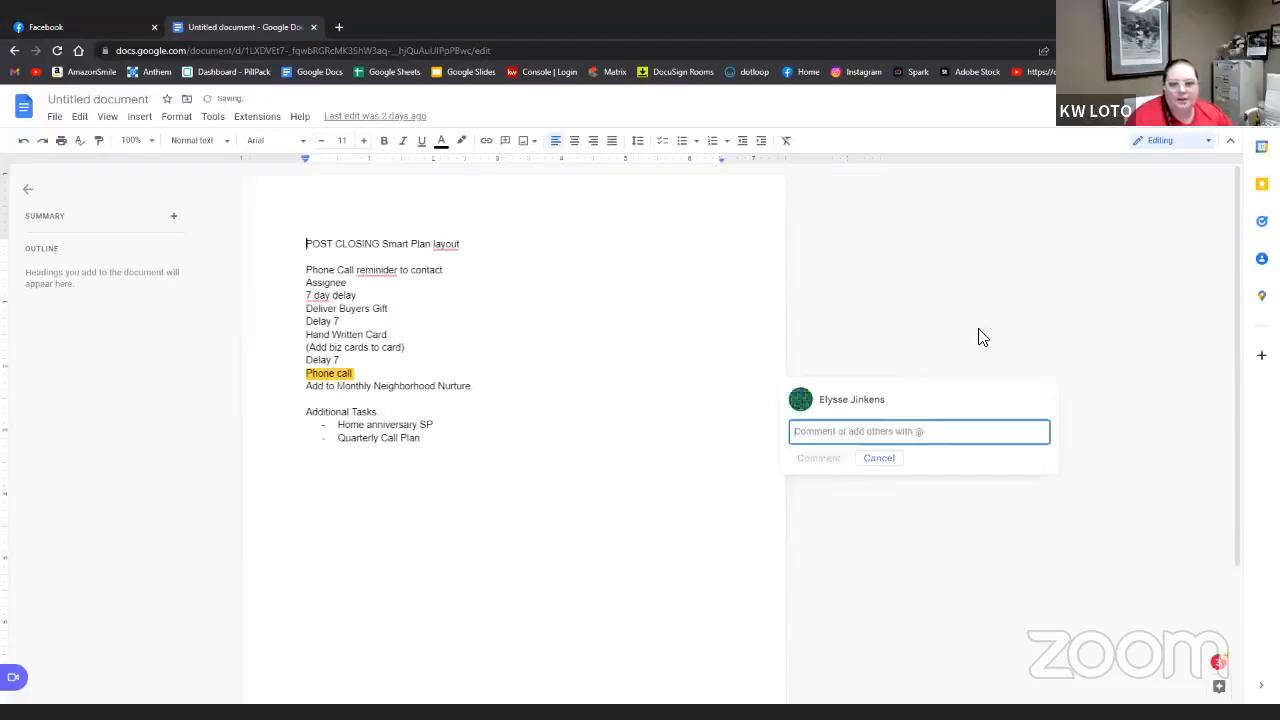
left_click(928, 312)
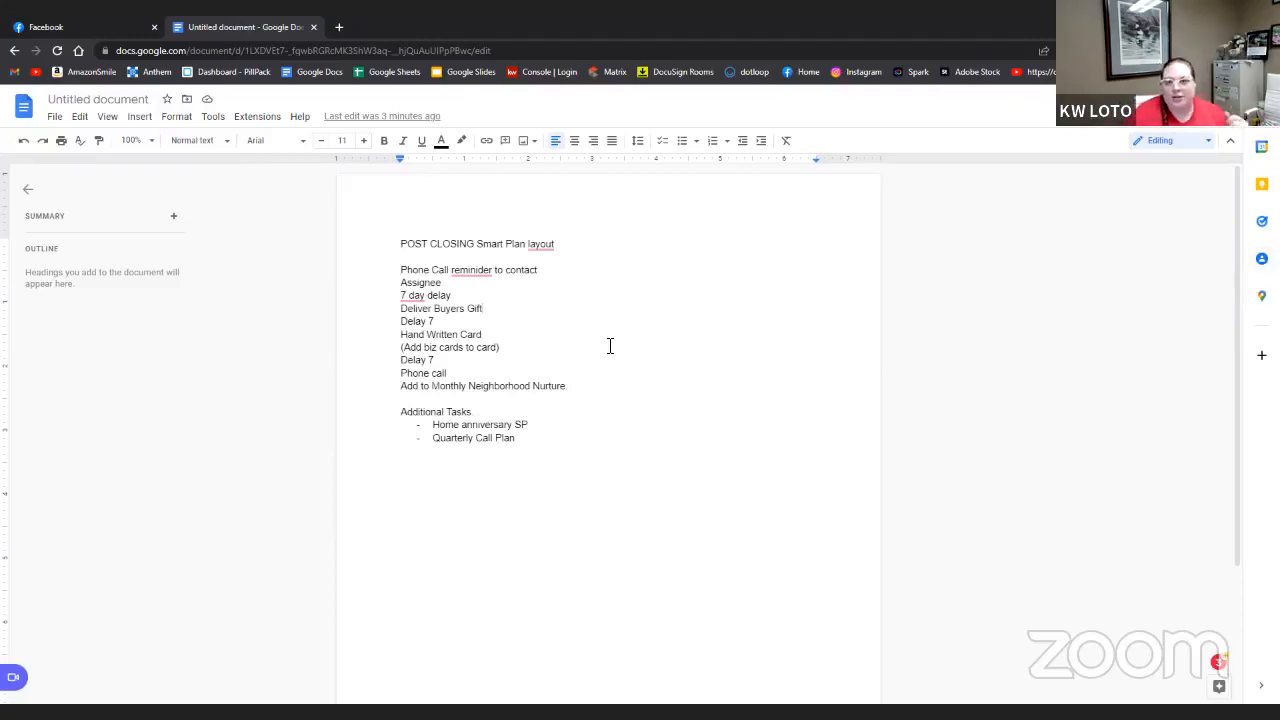
left_click(342, 30)
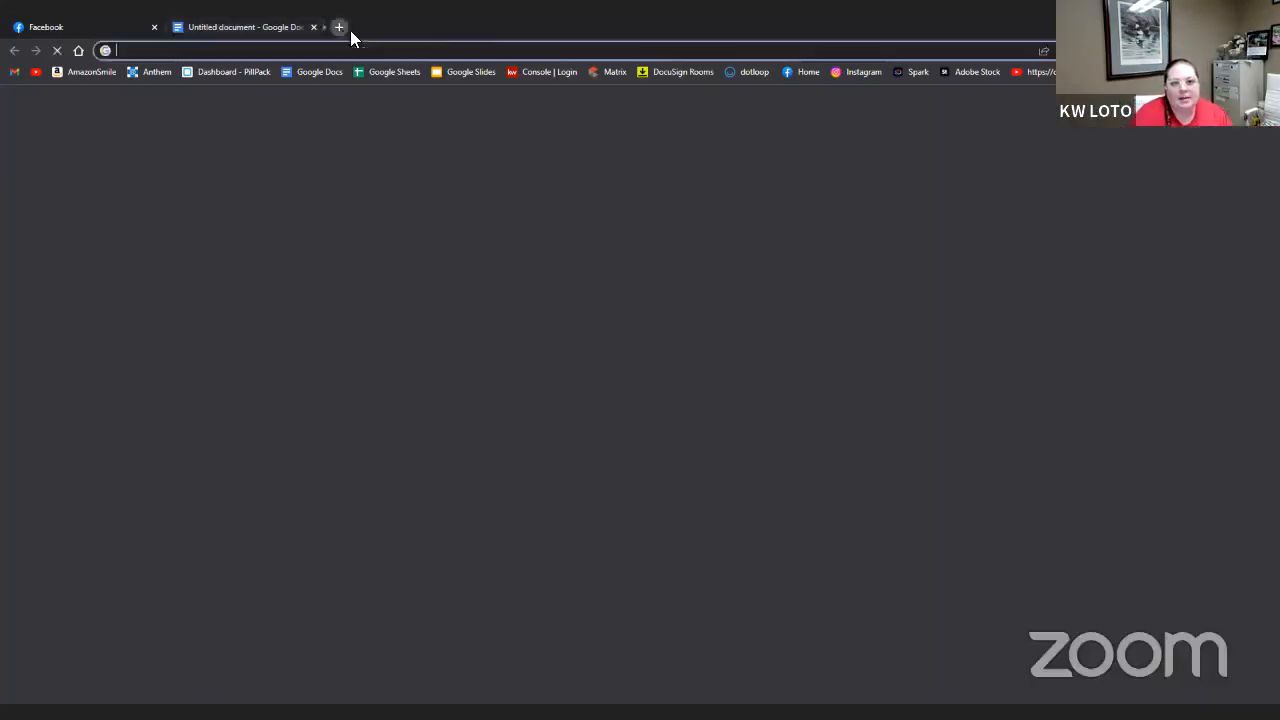
left_click(536, 72)
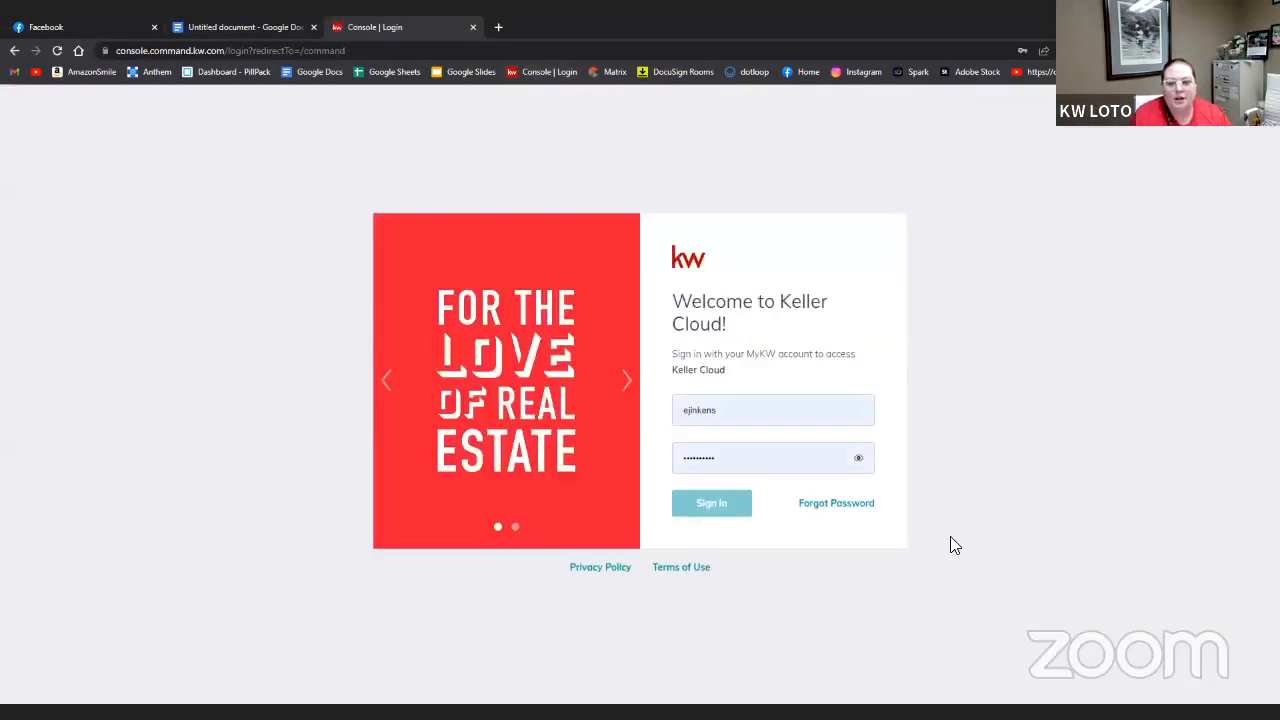
left_click(719, 505)
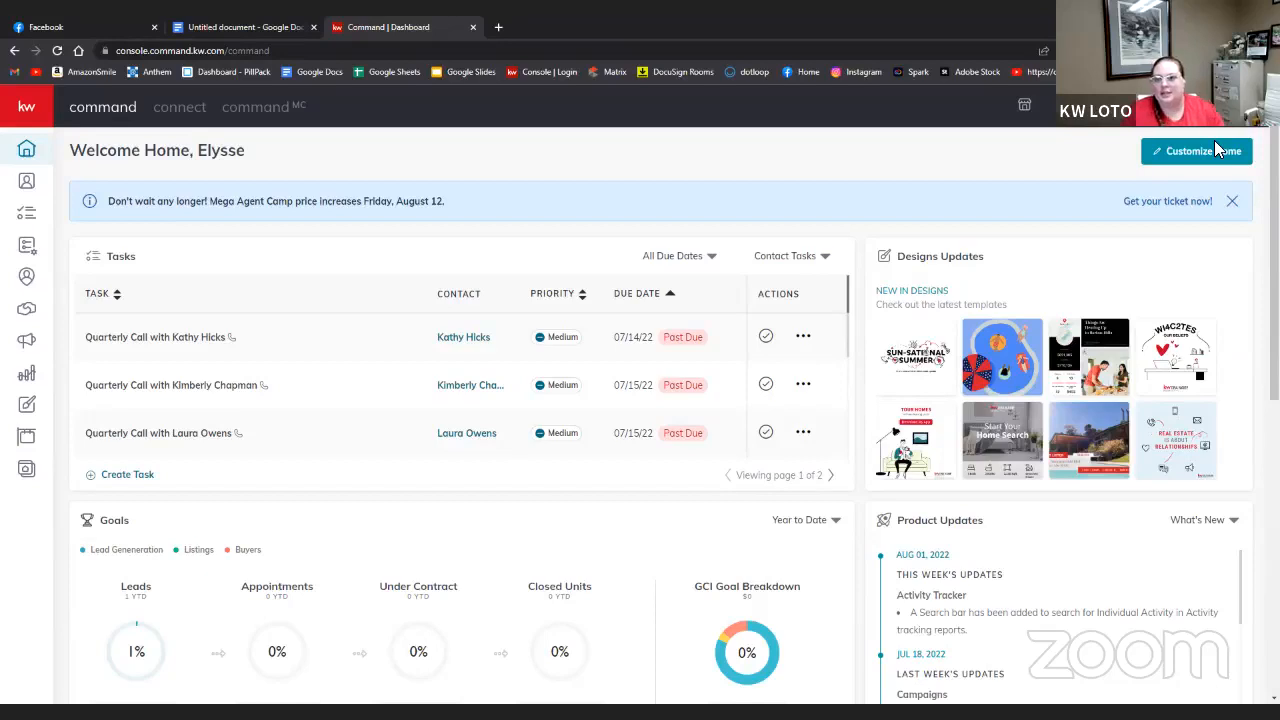
- Switch to the team account and show its 16 Team SmartPlans
left_click(1167, 119)
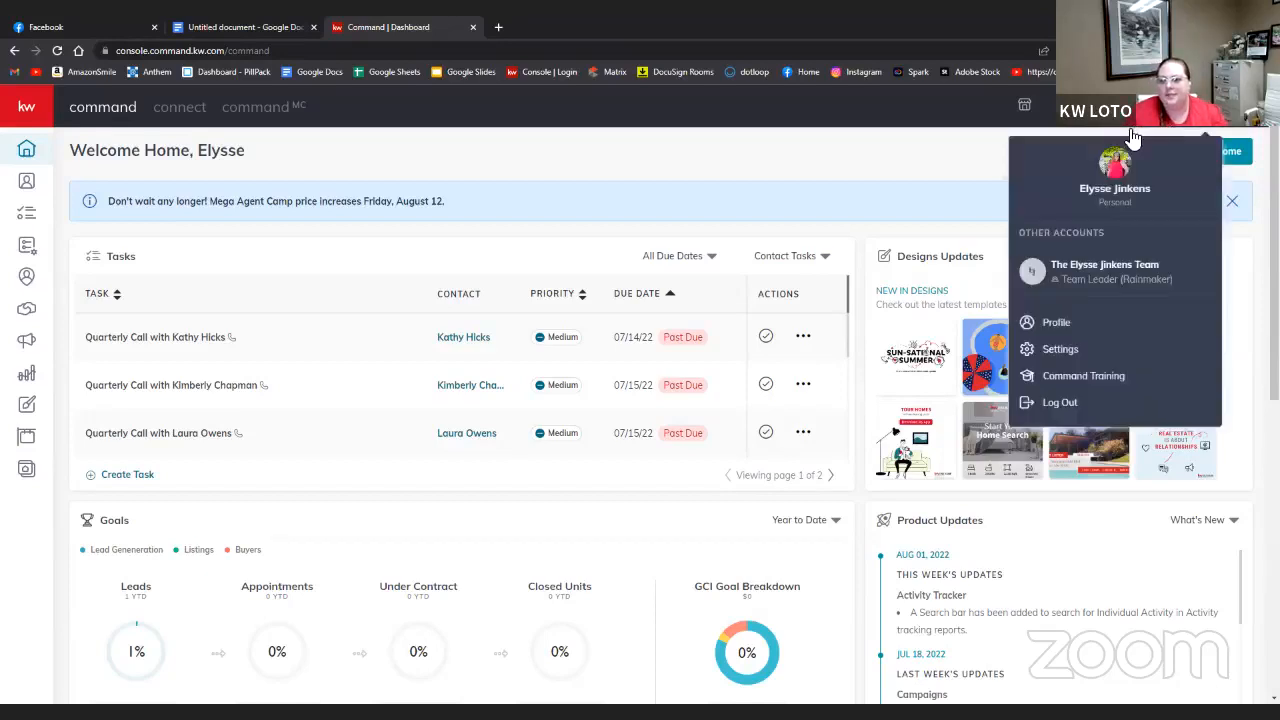
left_click(1062, 266)
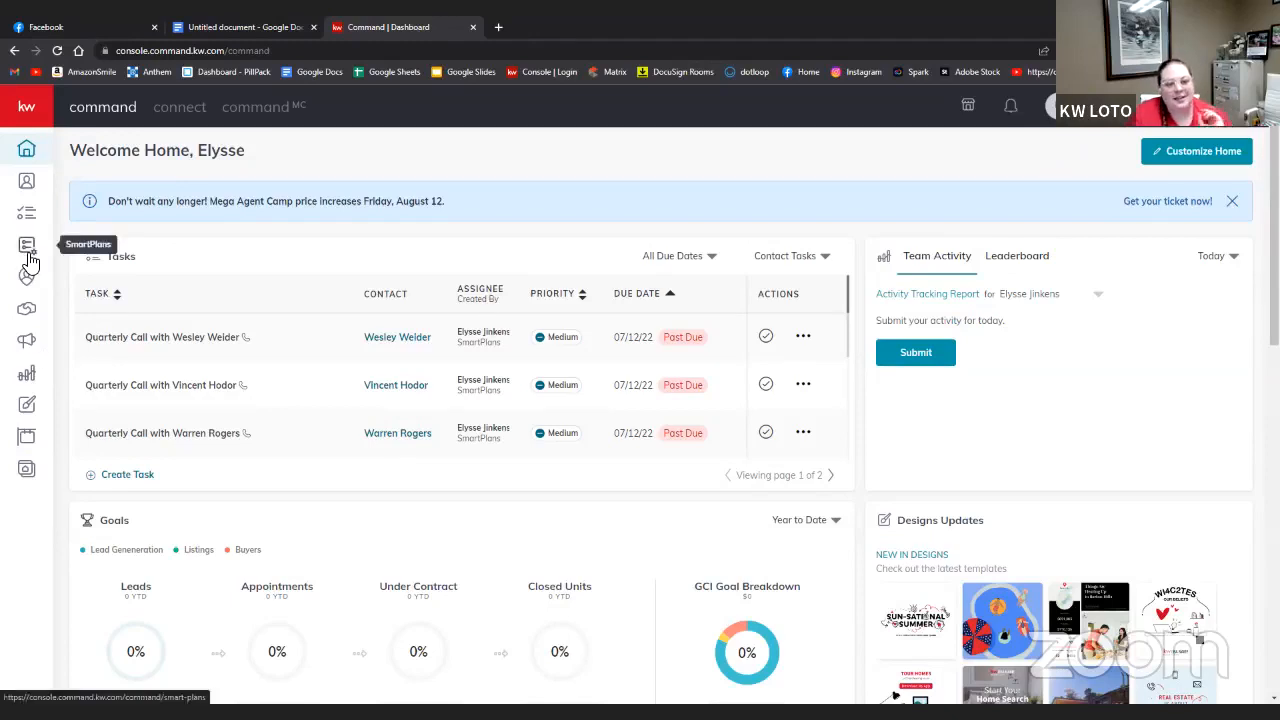
left_click(28, 250)
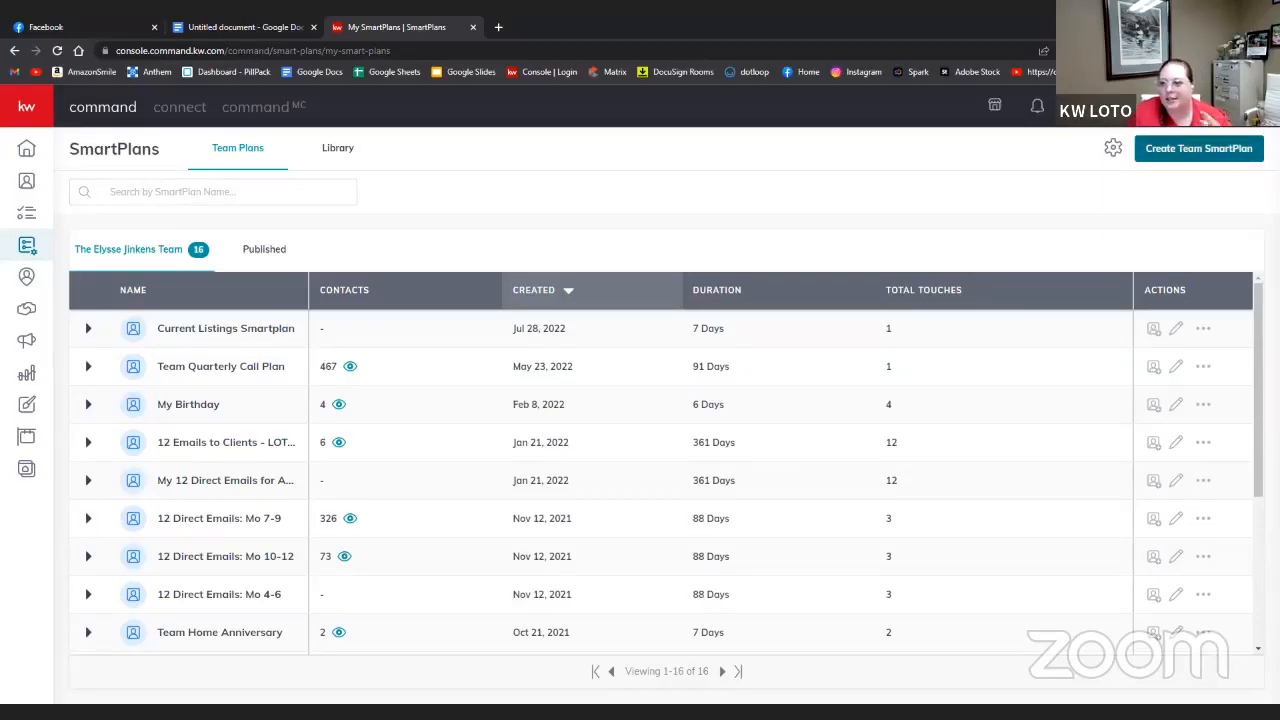
- Start a new team SmartPlan and enter the name 'Closing Follow-Up Smartplan'
left_click(1199, 148)
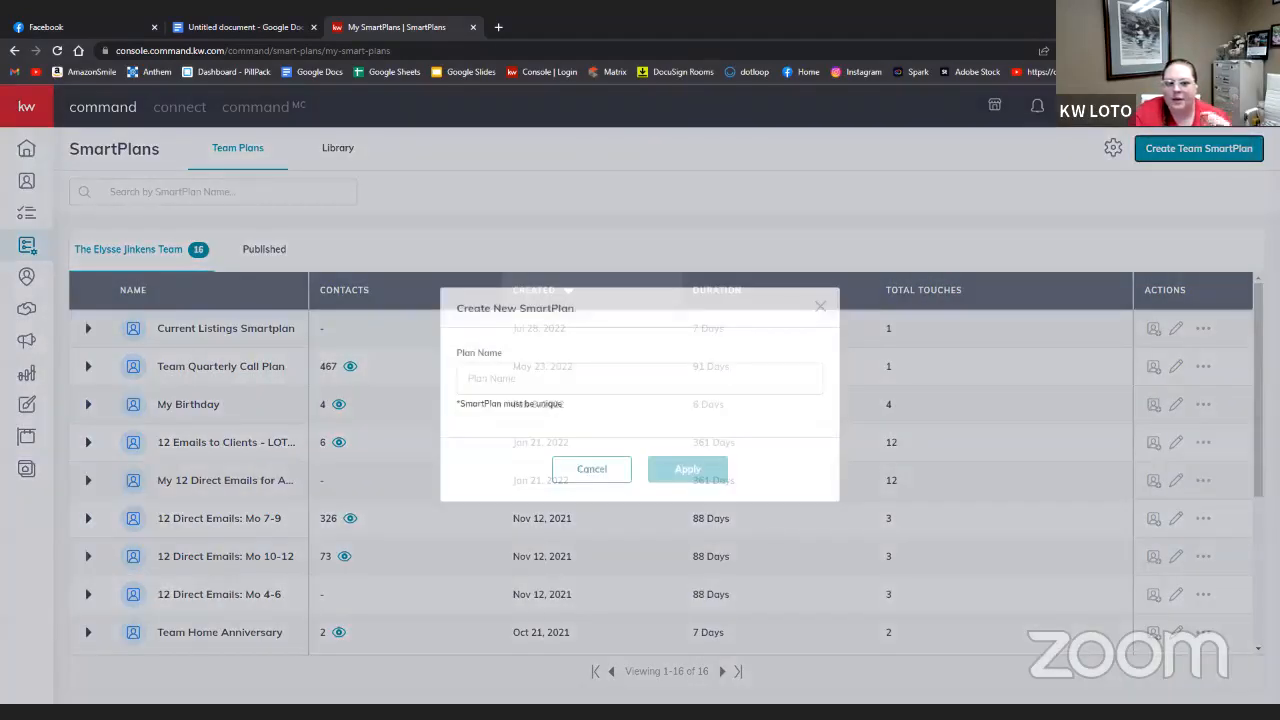
left_click(500, 374)
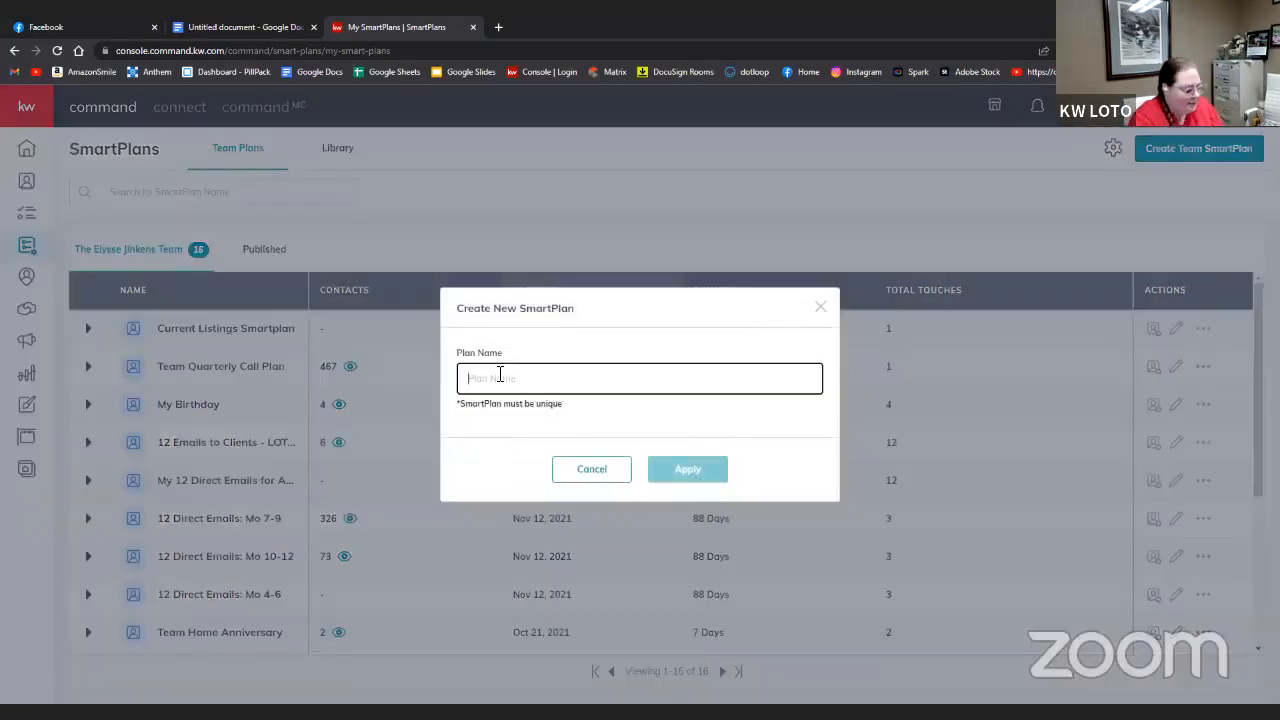
type("Closing F")
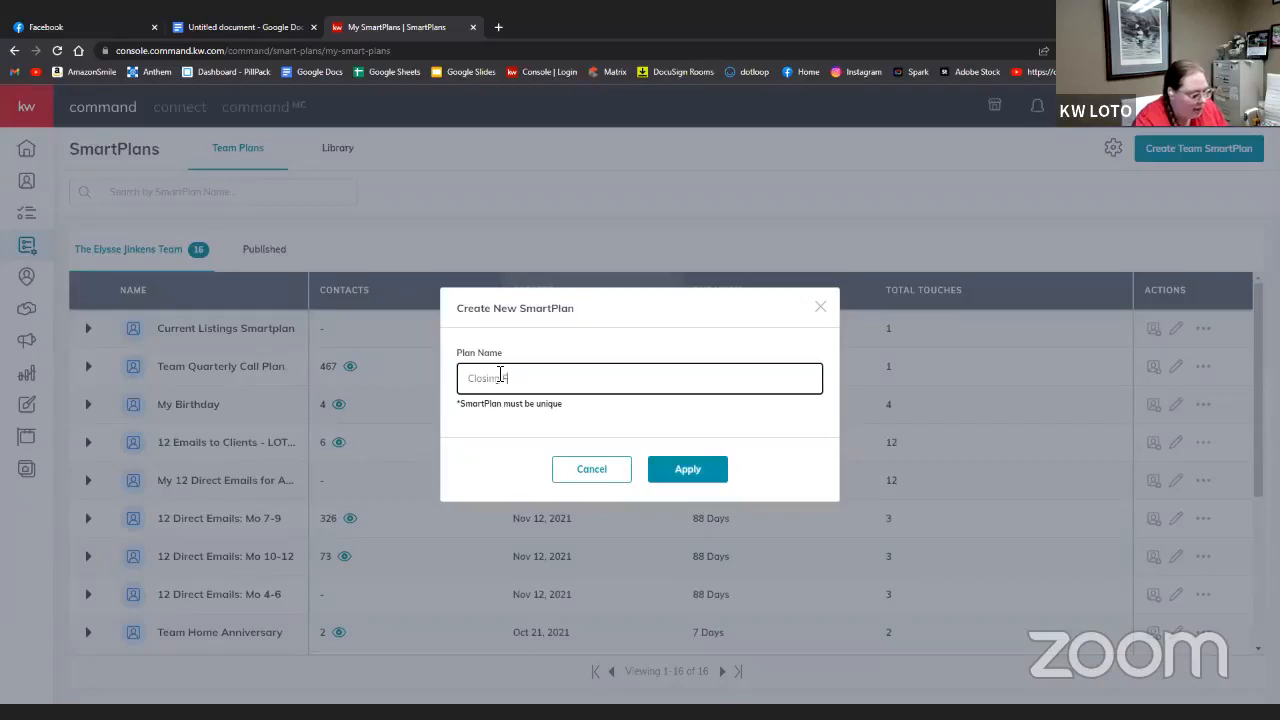
type("ollow")
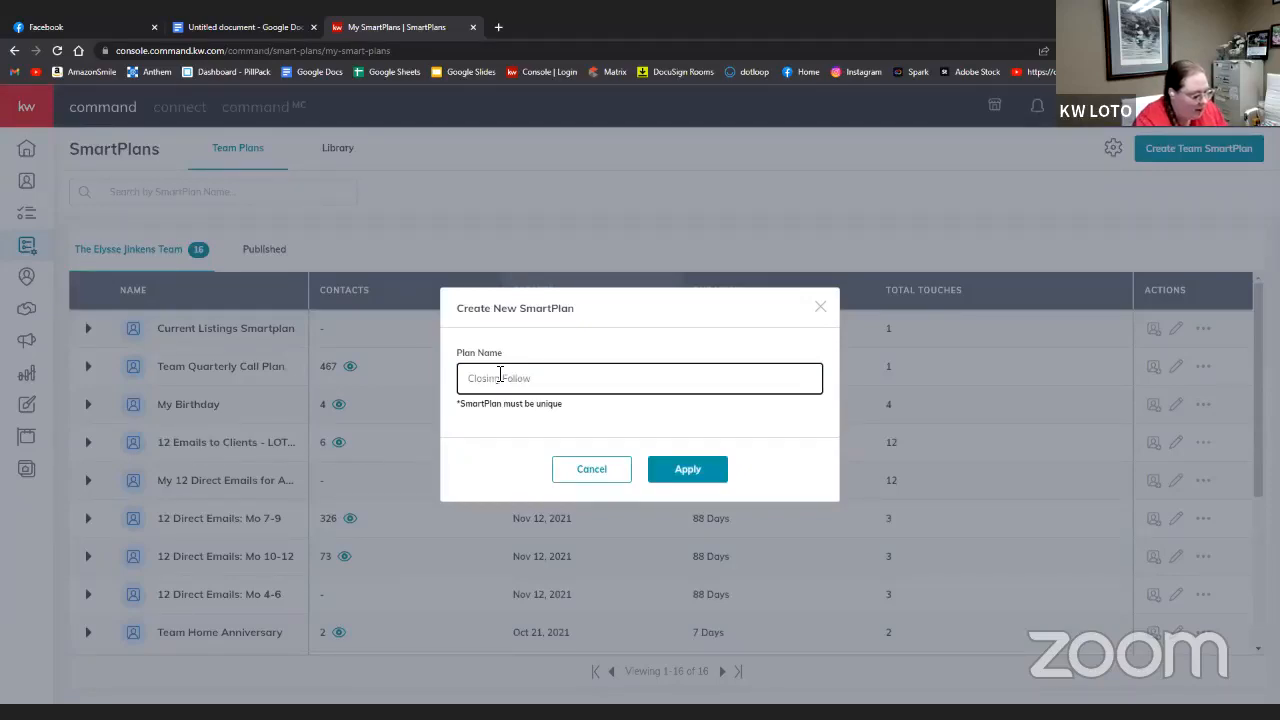
type("-")
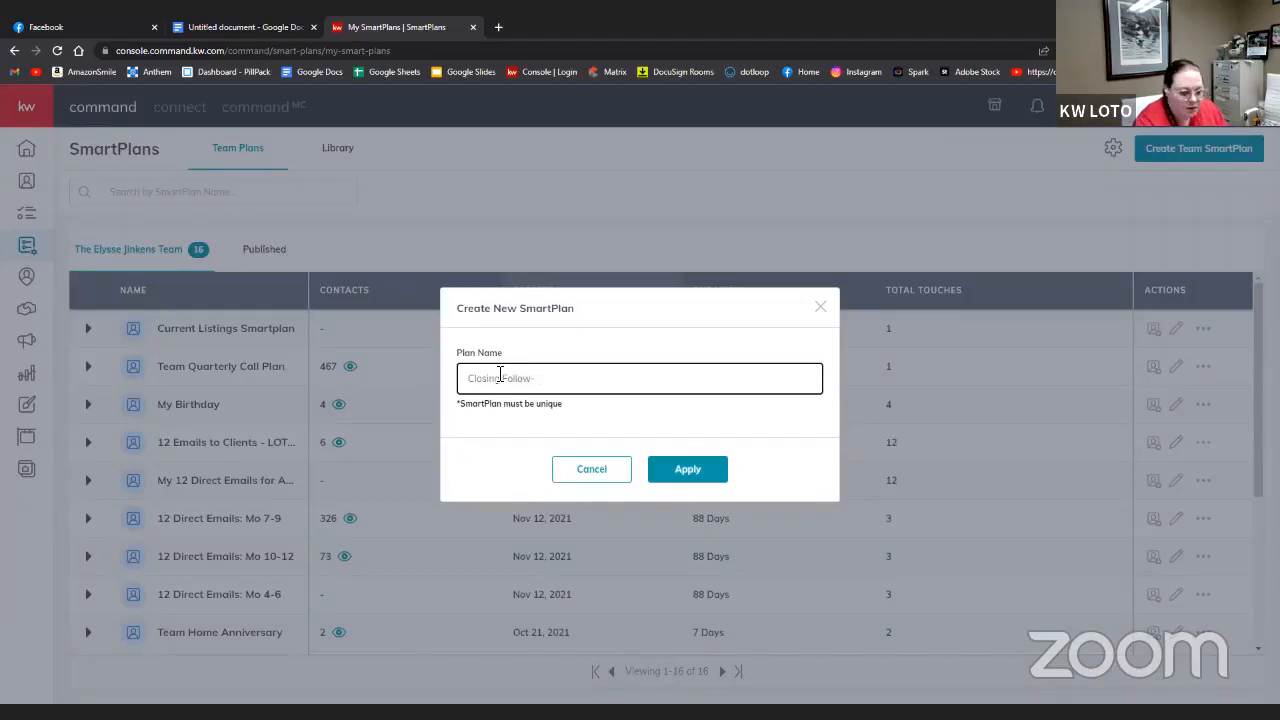
type("uUp")
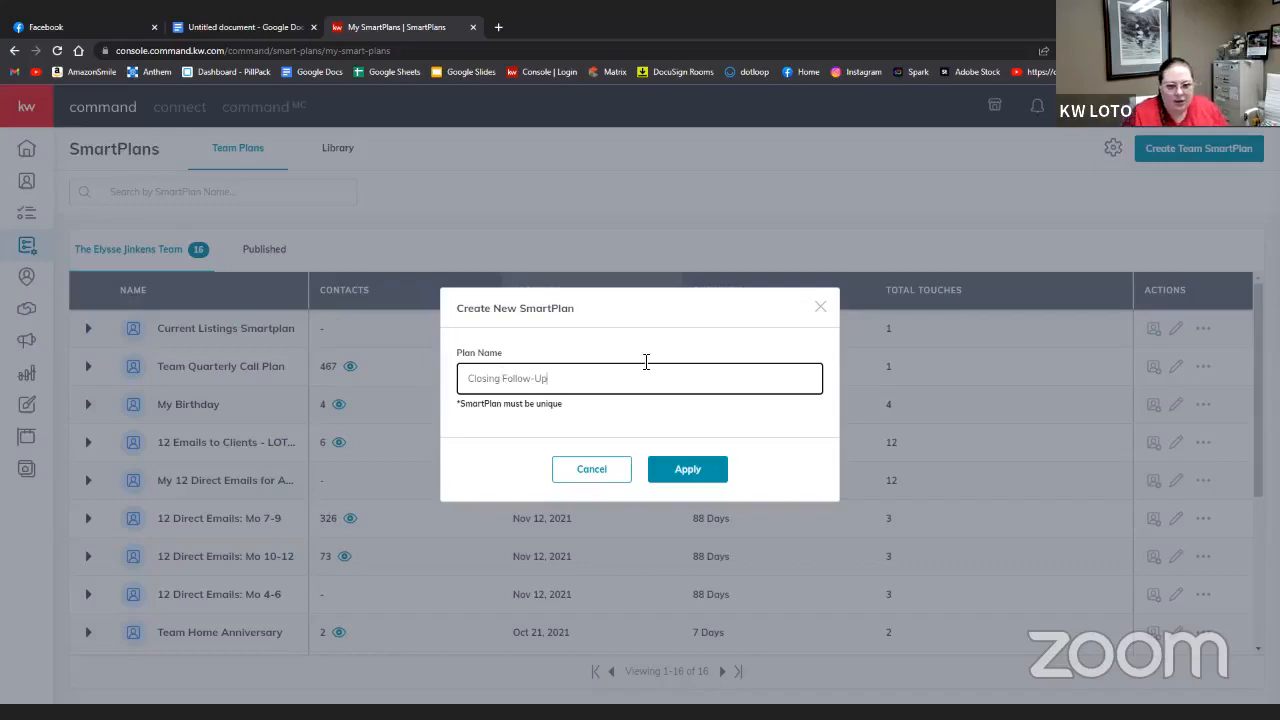
type(" S")
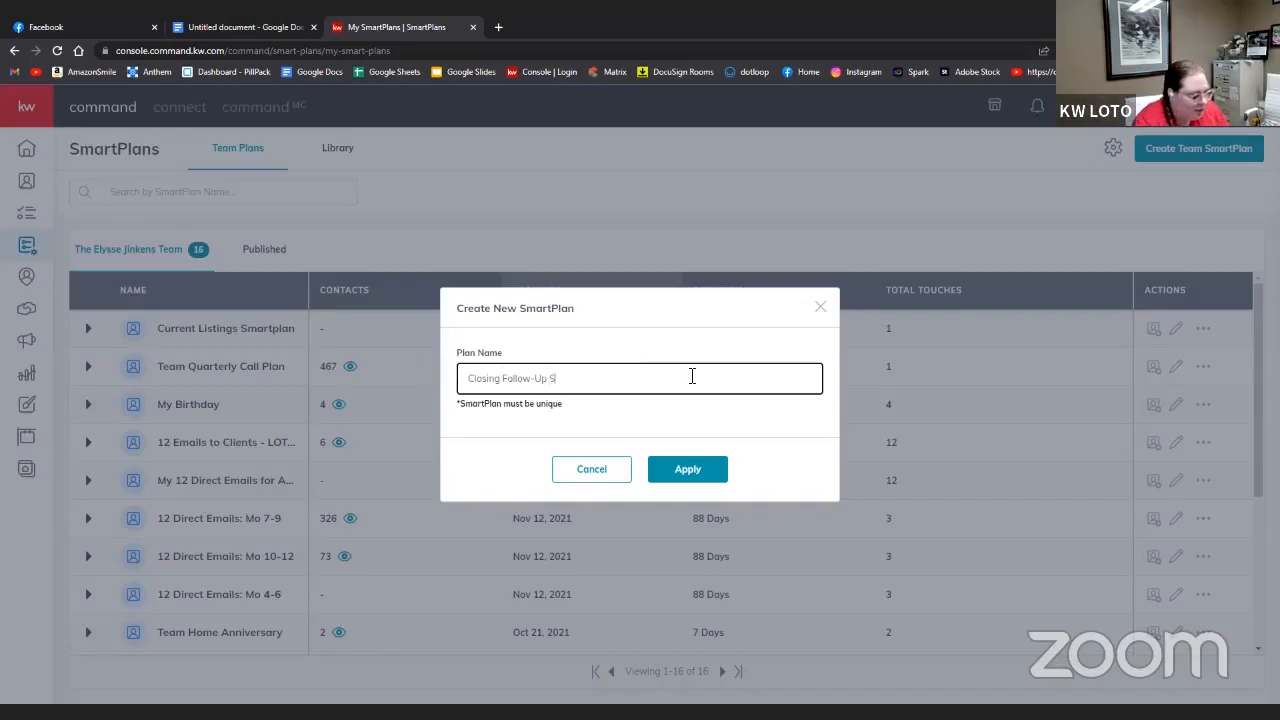
type("martplan")
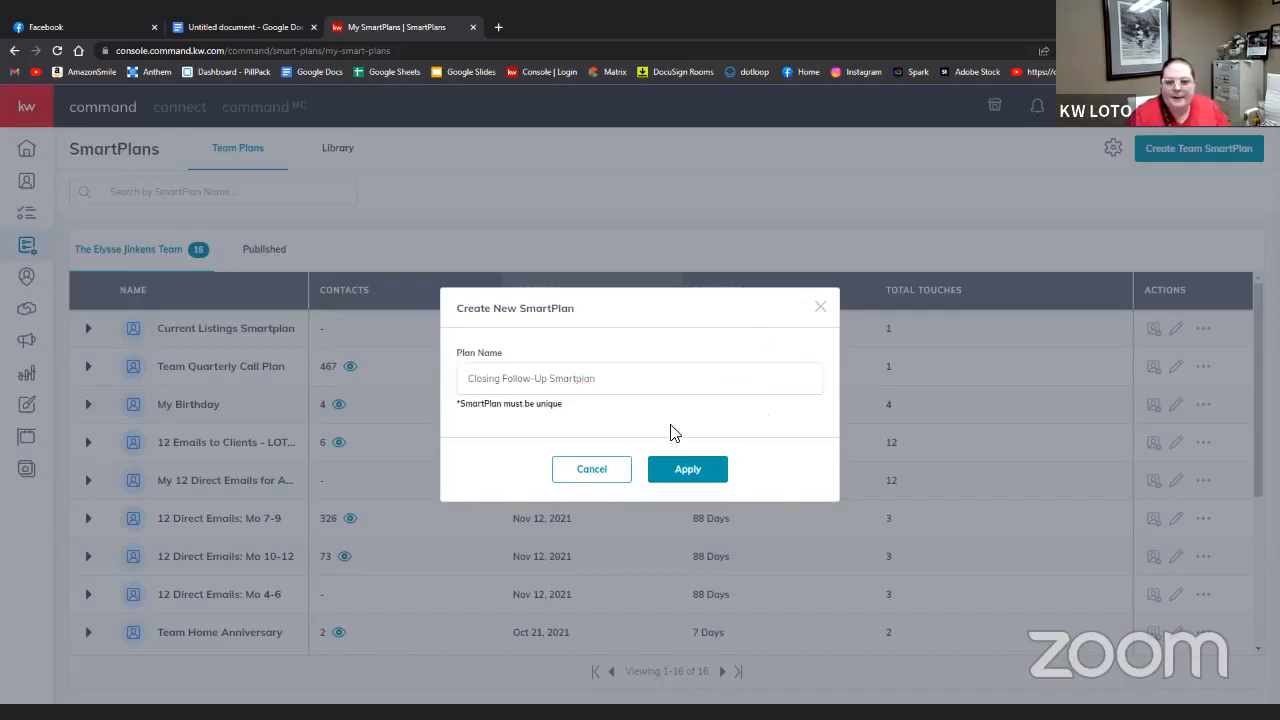
- Create the empty Closing Follow-Up Smartplan and return to its Edit SmartPlan tab
left_click(692, 473)
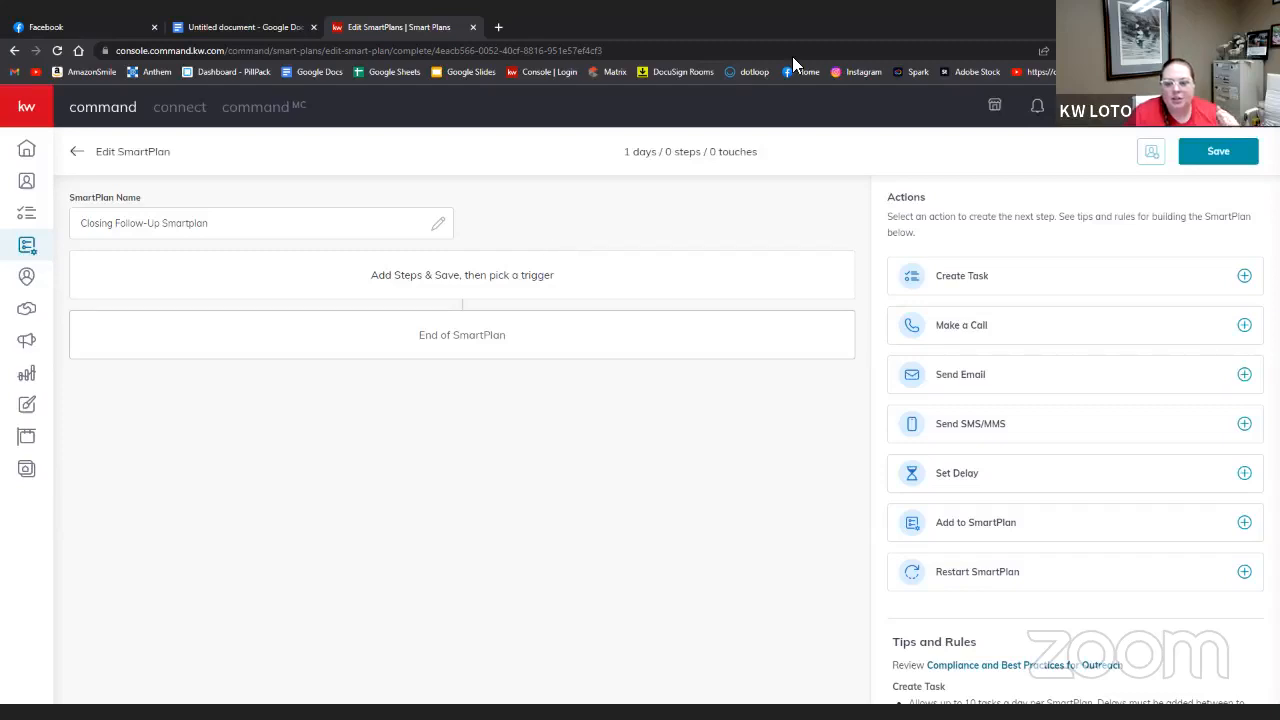
left_click(70, 37)
left_click(56, 50)
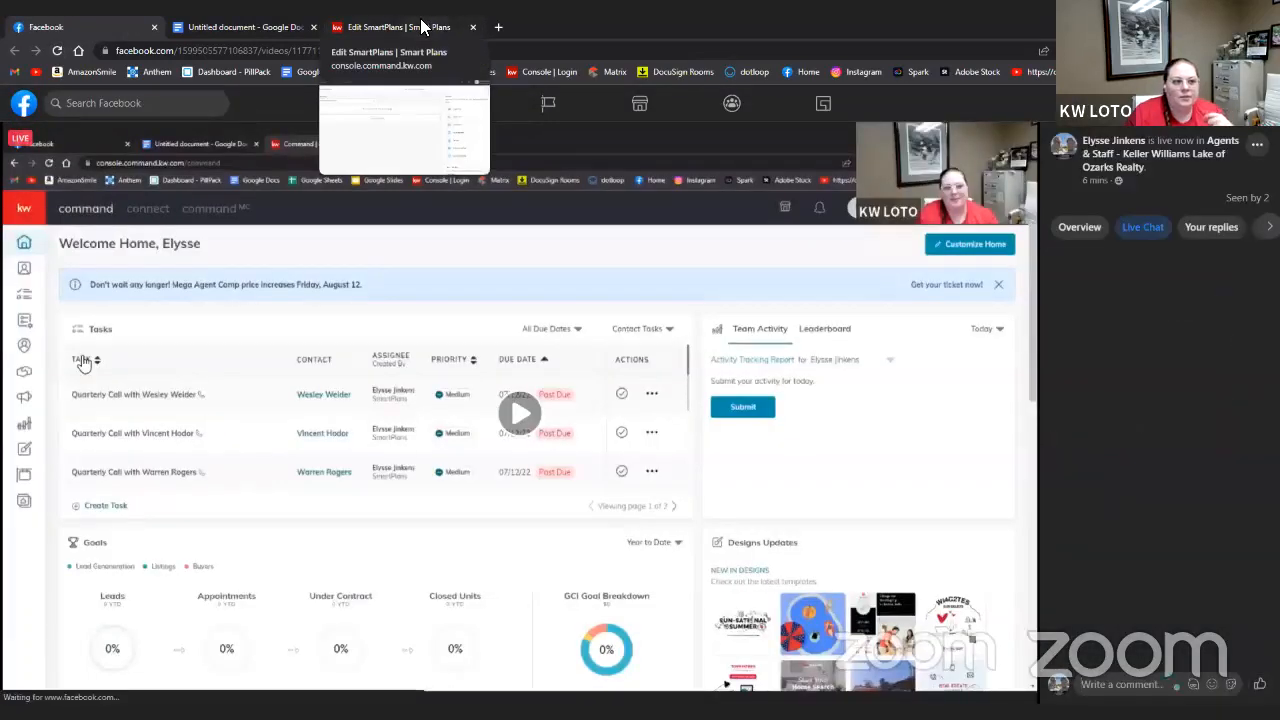
left_click(421, 27)
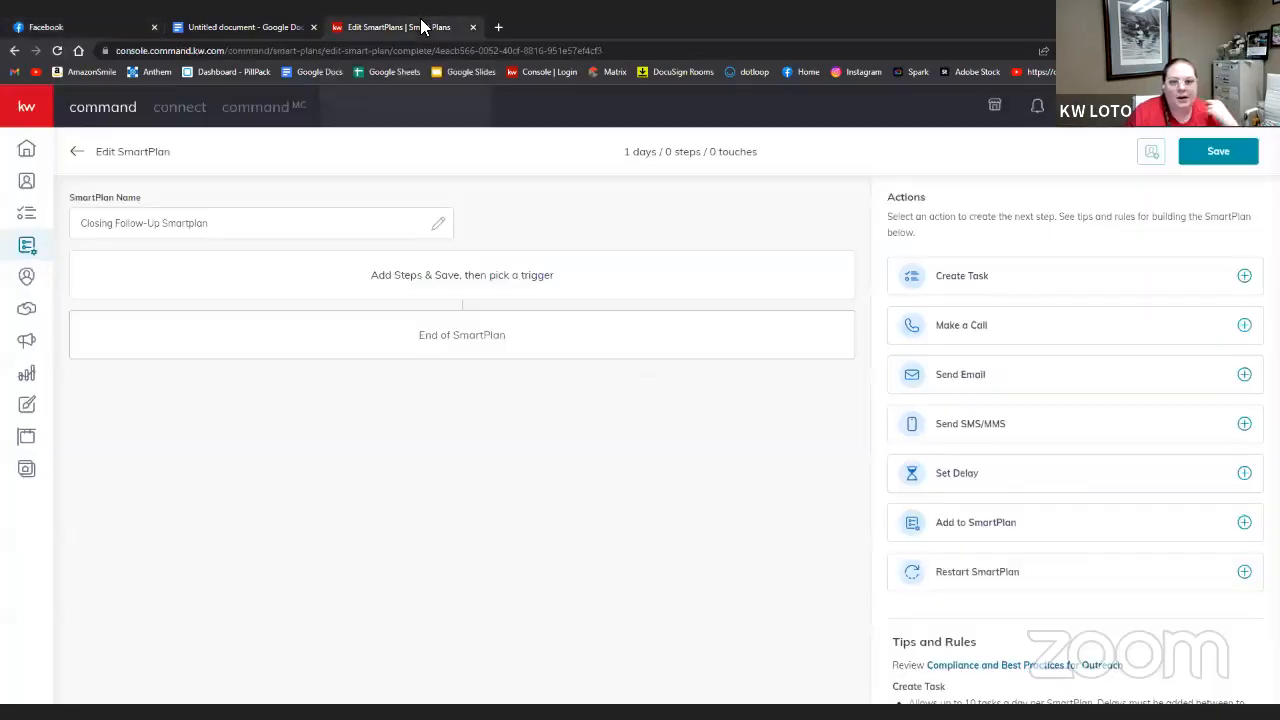
- Add a Make a Call step due Today
left_click(1245, 327)
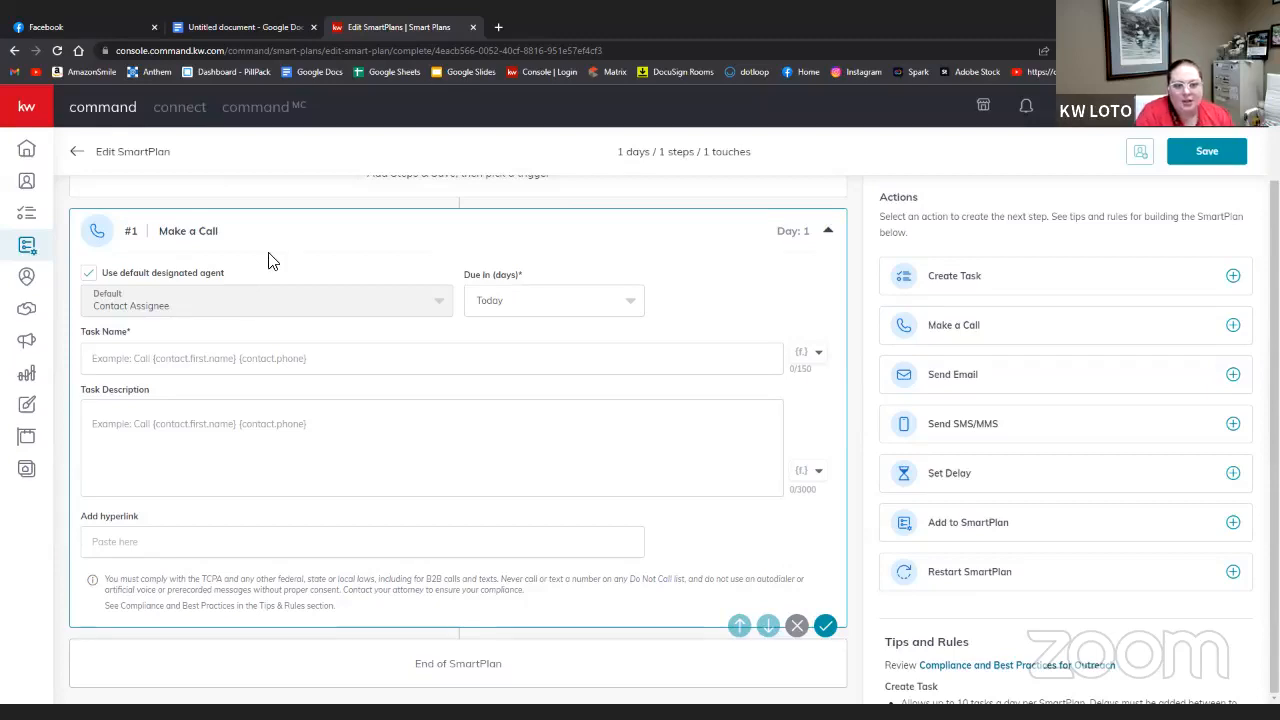
left_click(639, 311)
left_click(639, 311)
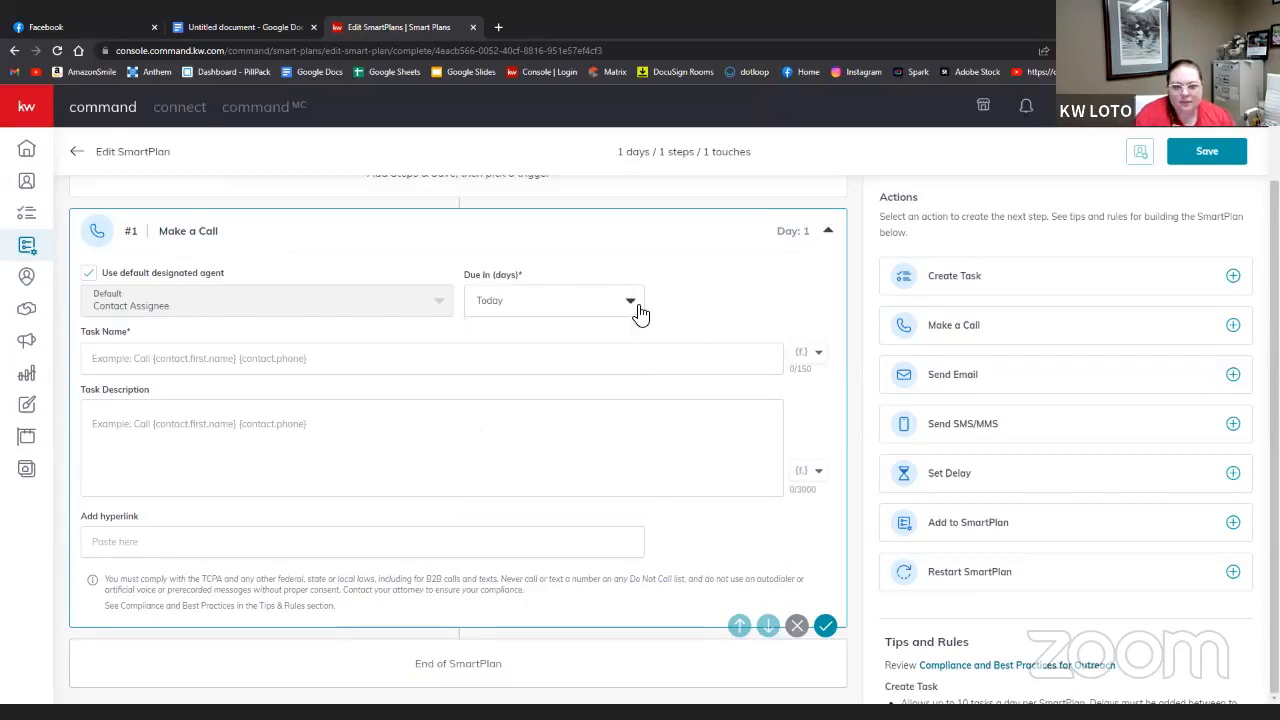
left_click(639, 311)
left_click(639, 311)
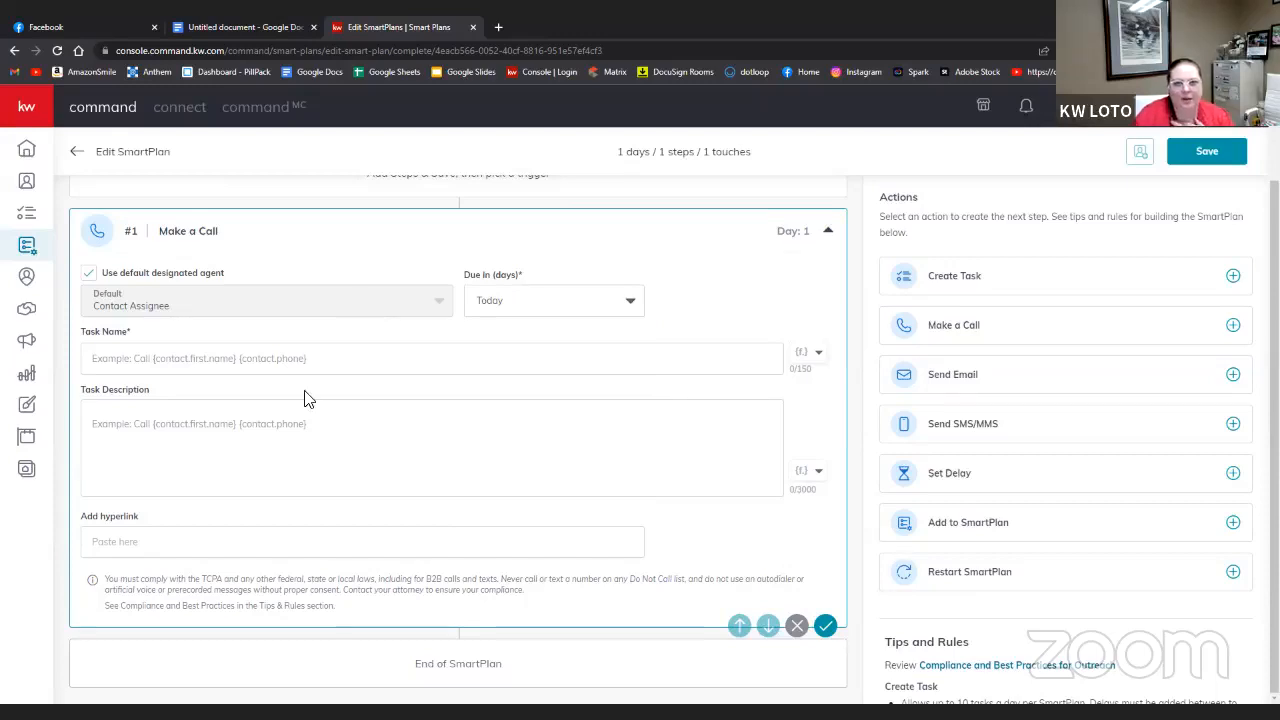
- Name the call task 'Call {contact.first.name} {contact.last.name}'
left_click(234, 354)
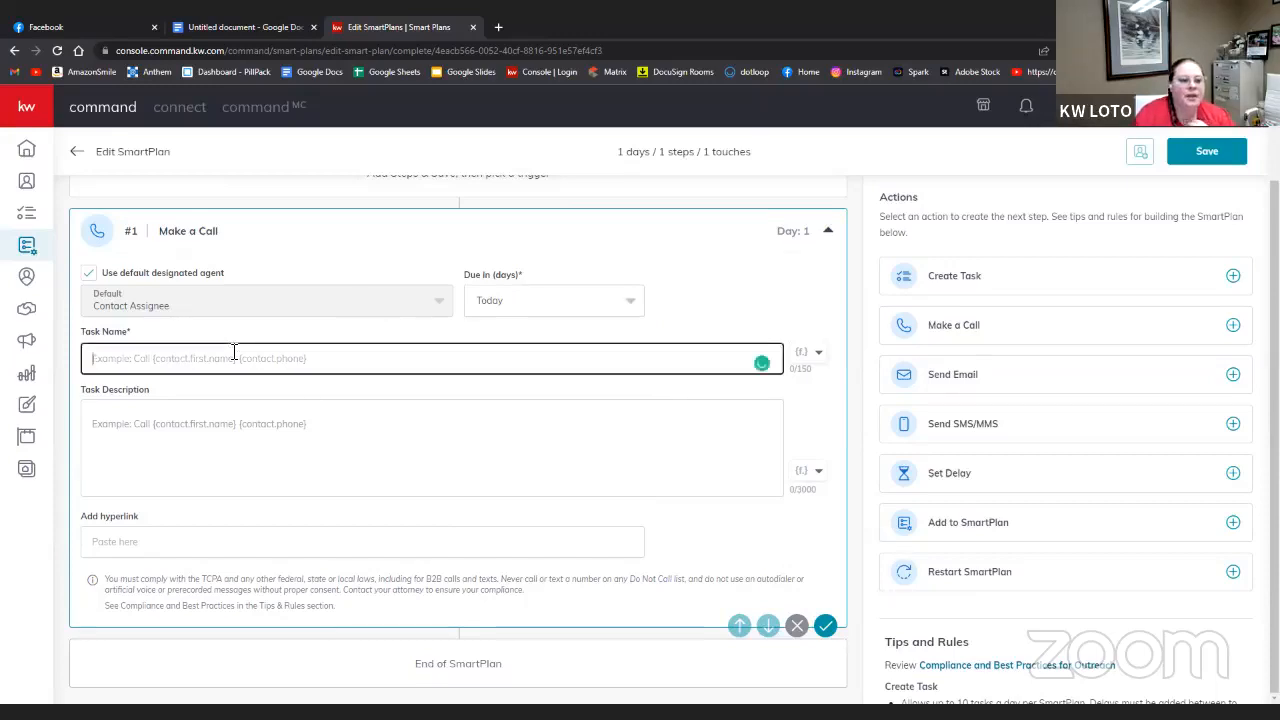
type("Call")
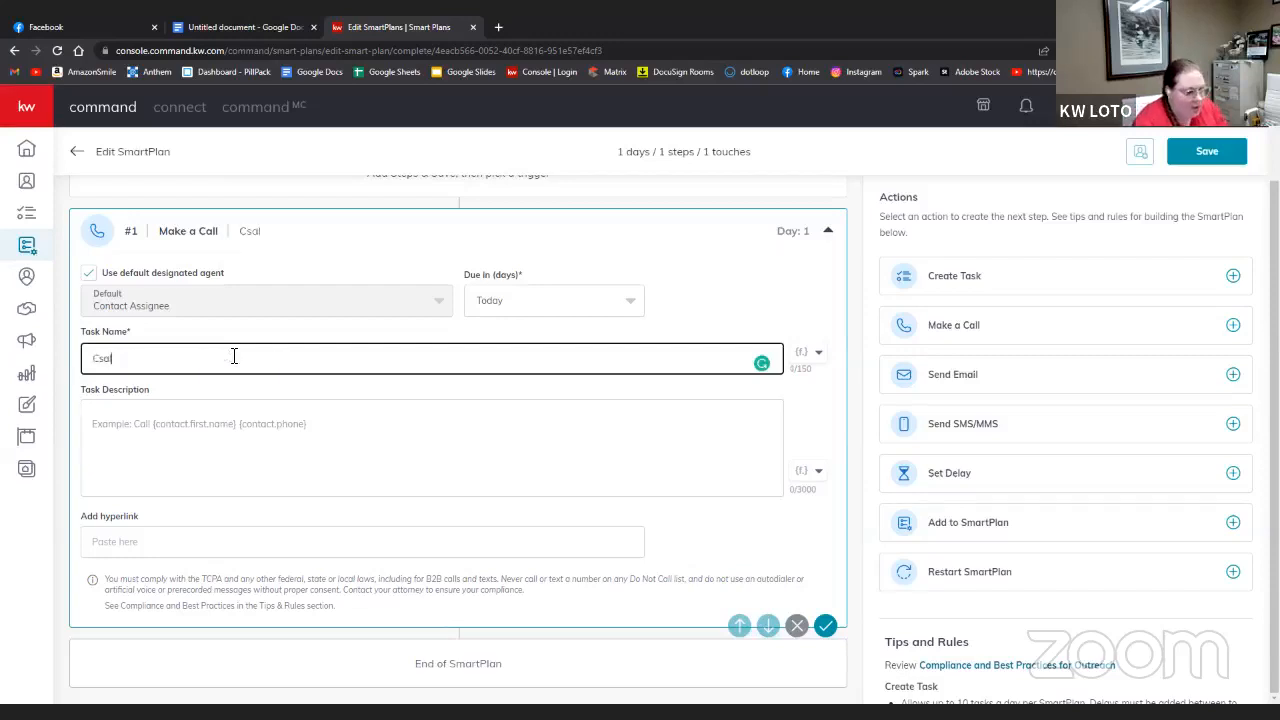
key("BackSpace")
key("BackSpace")
key("BackSpace")
type("all")
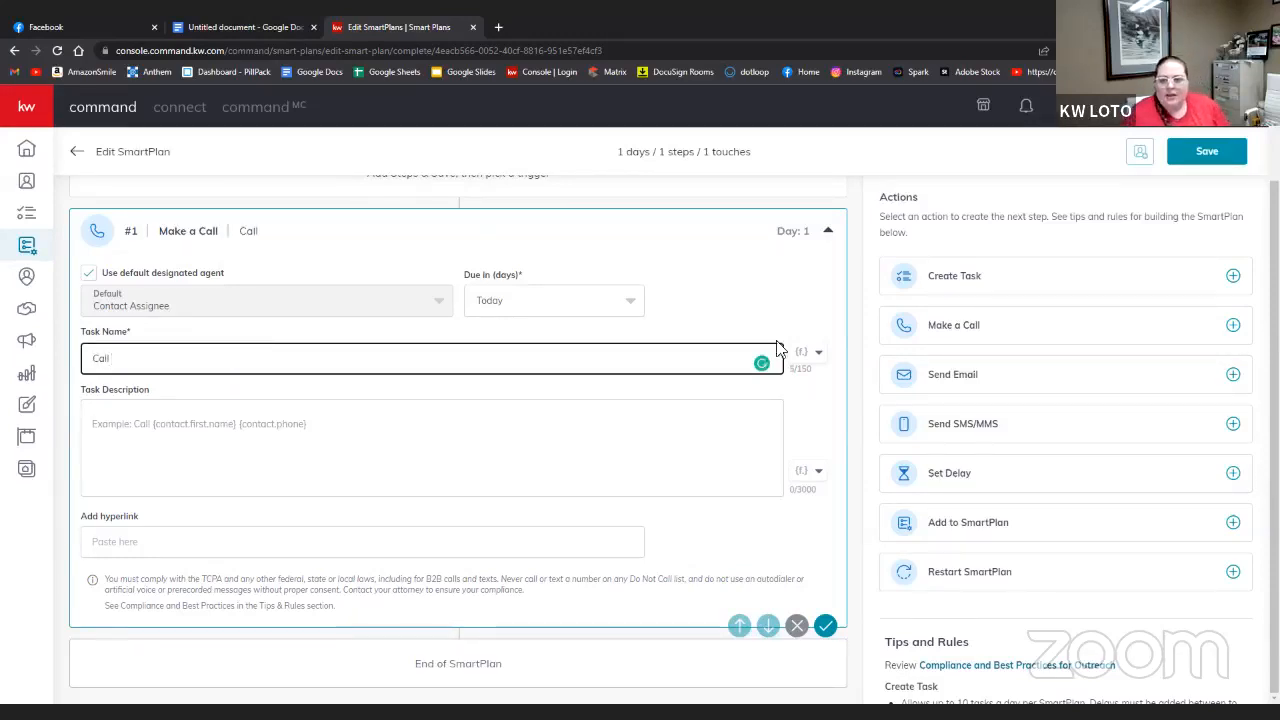
left_click(818, 360)
left_click(818, 360)
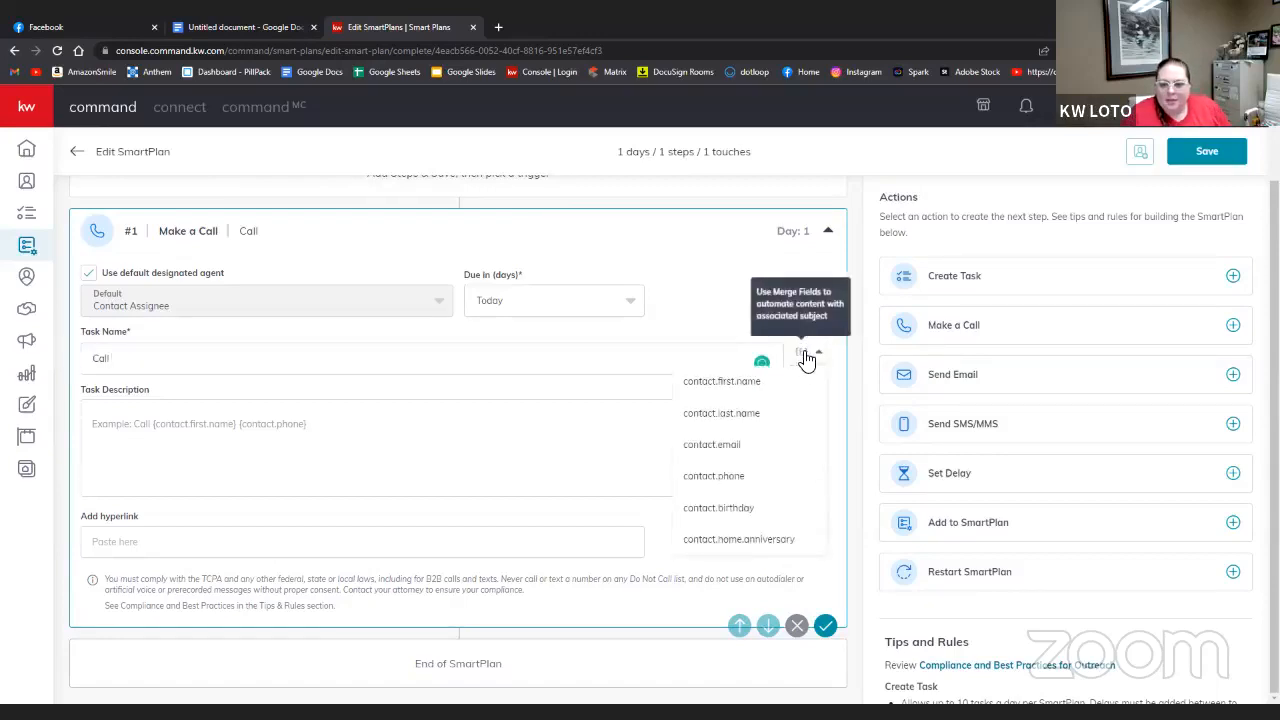
left_click(752, 383)
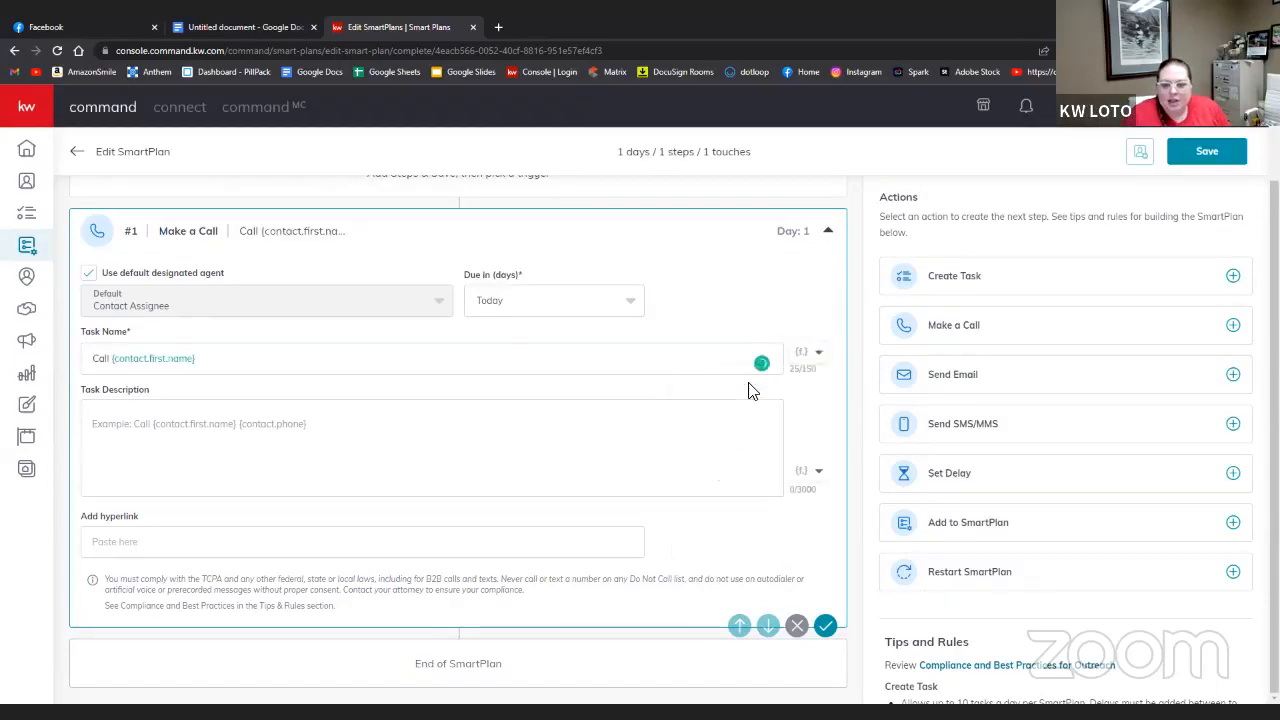
left_click(204, 362)
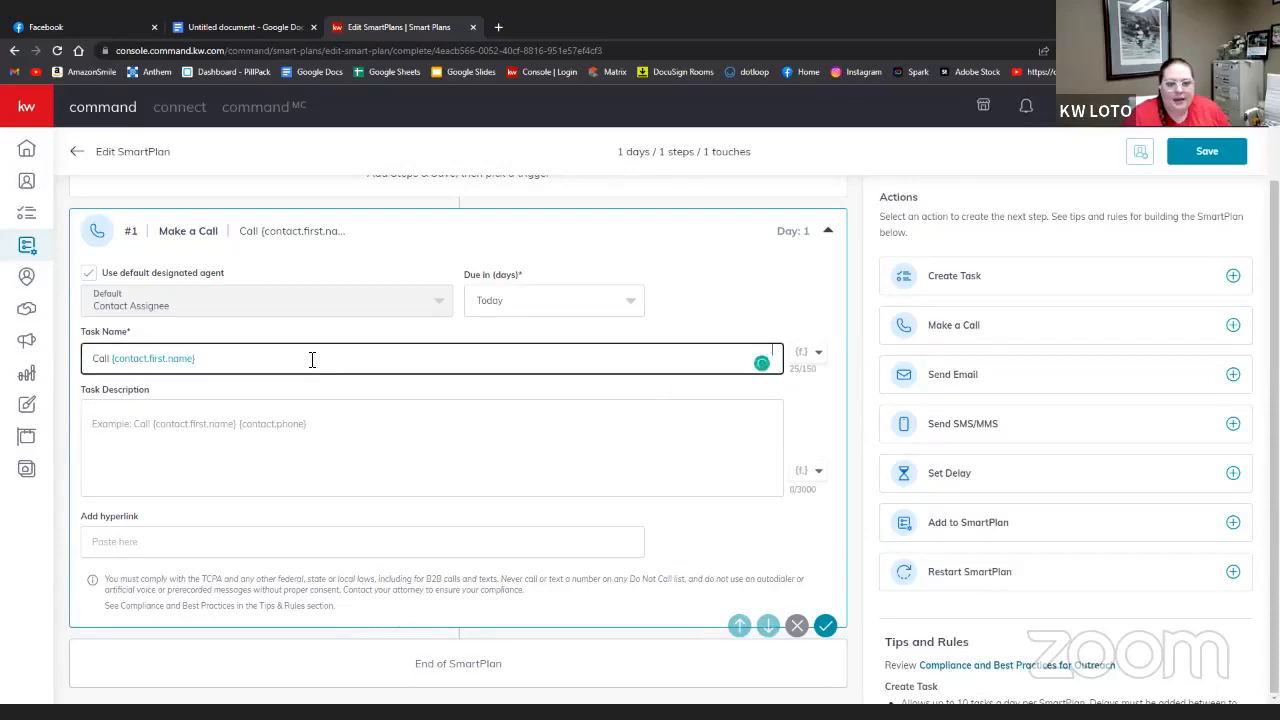
left_click(822, 356)
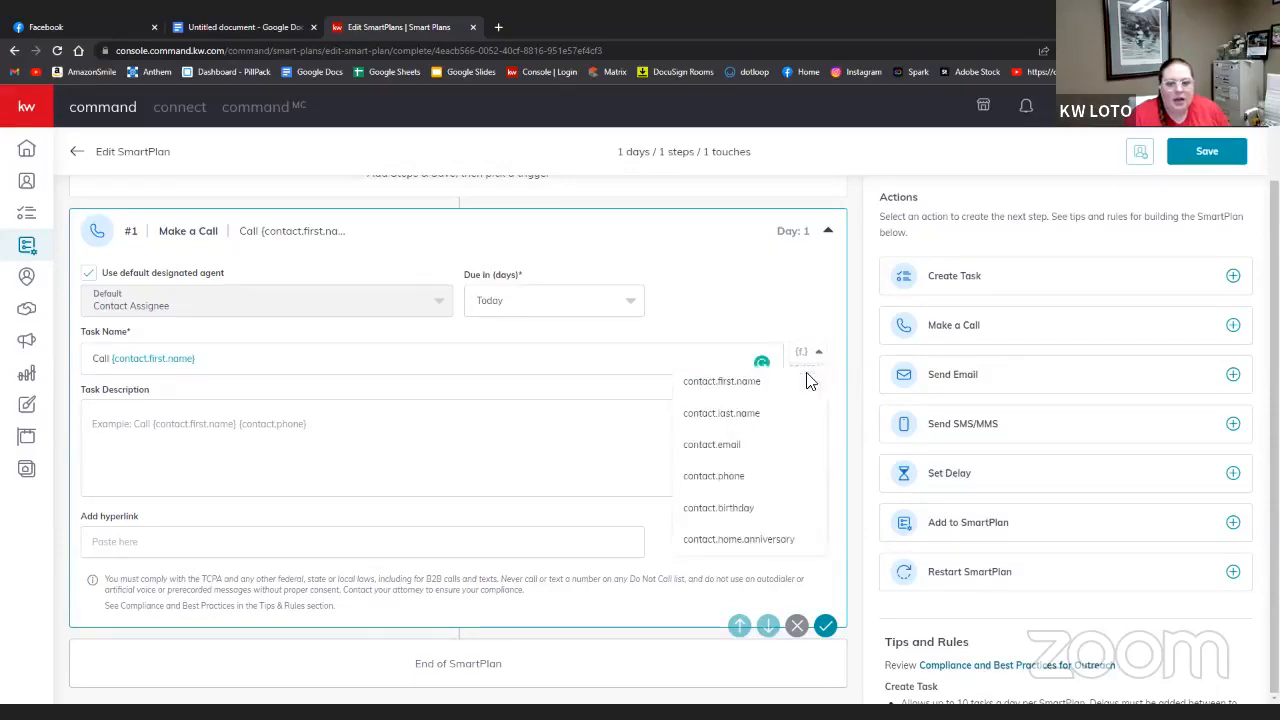
left_click(781, 403)
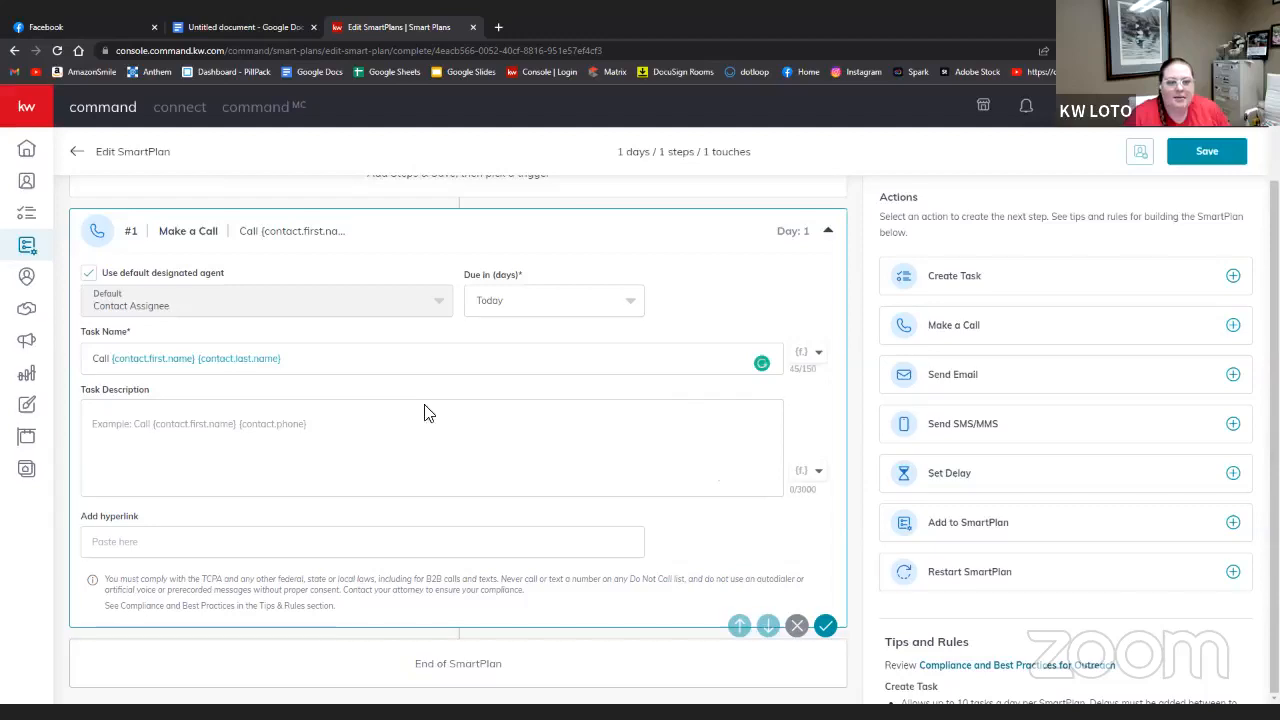
- Begin the call step's task description with 'Call', a contact's name and 'to'
left_click(335, 462)
type("Cal")
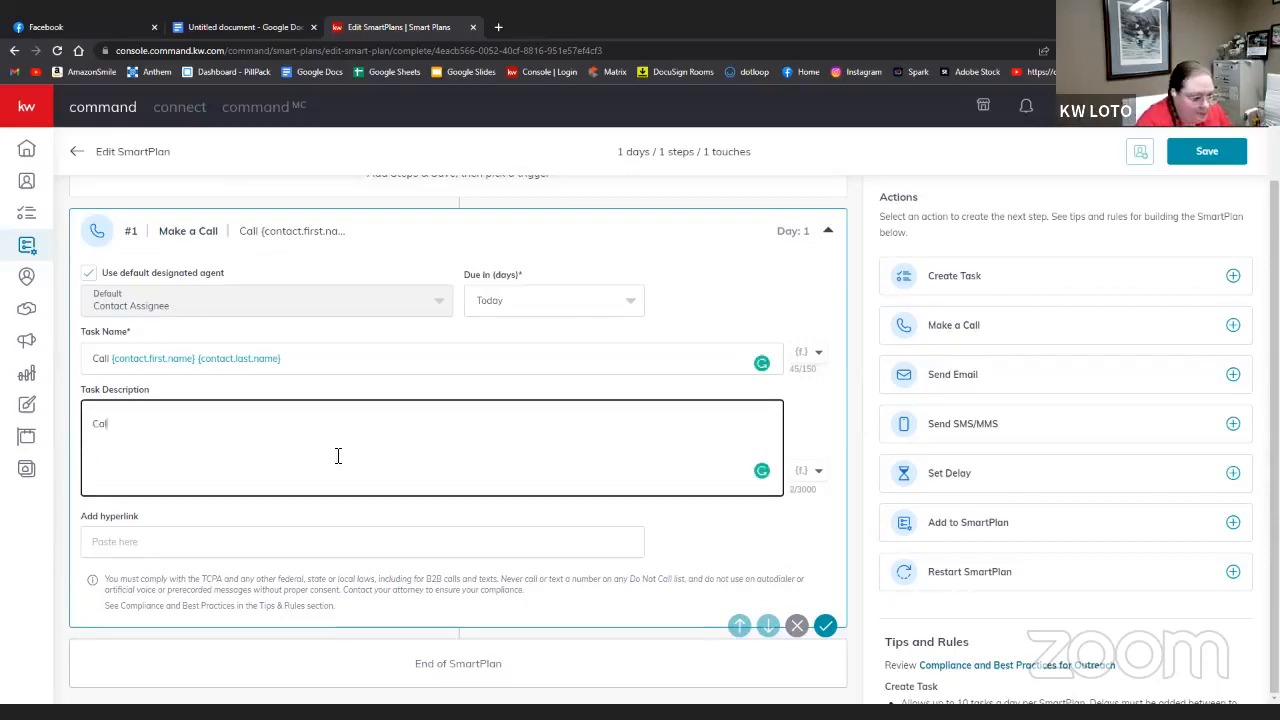
type("l jan to")
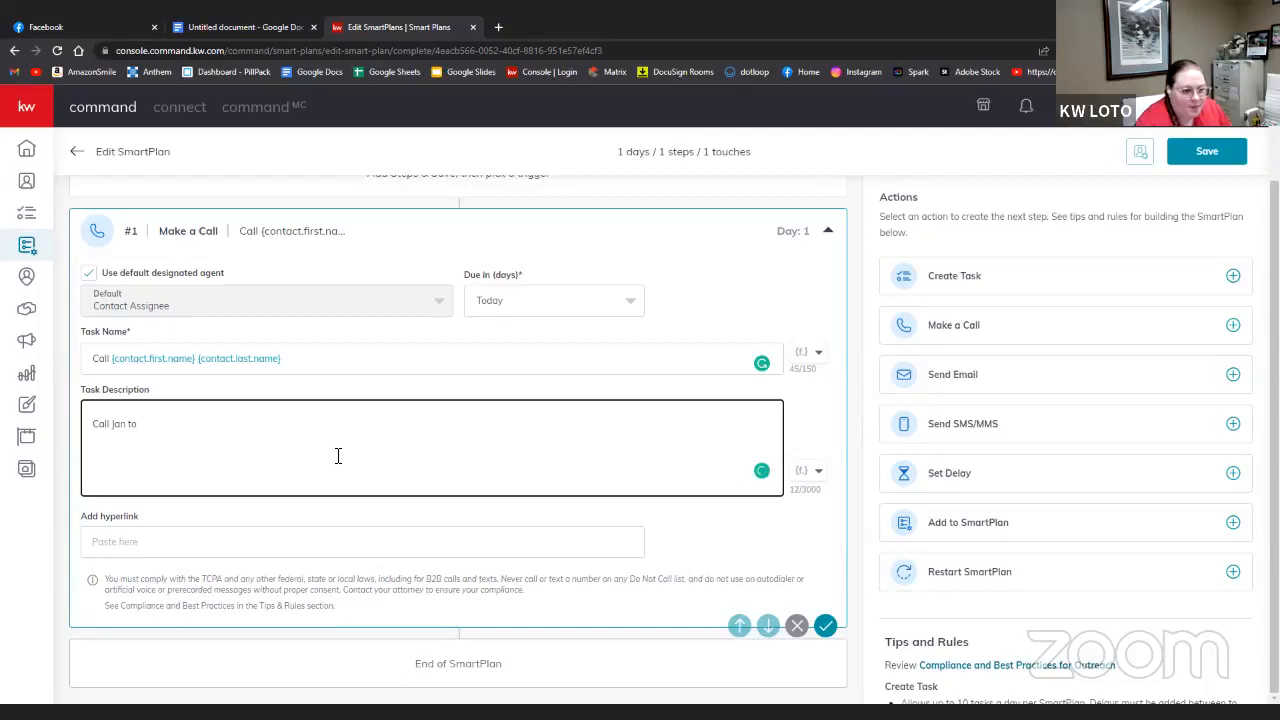
scroll(338, 456, "up", 1)
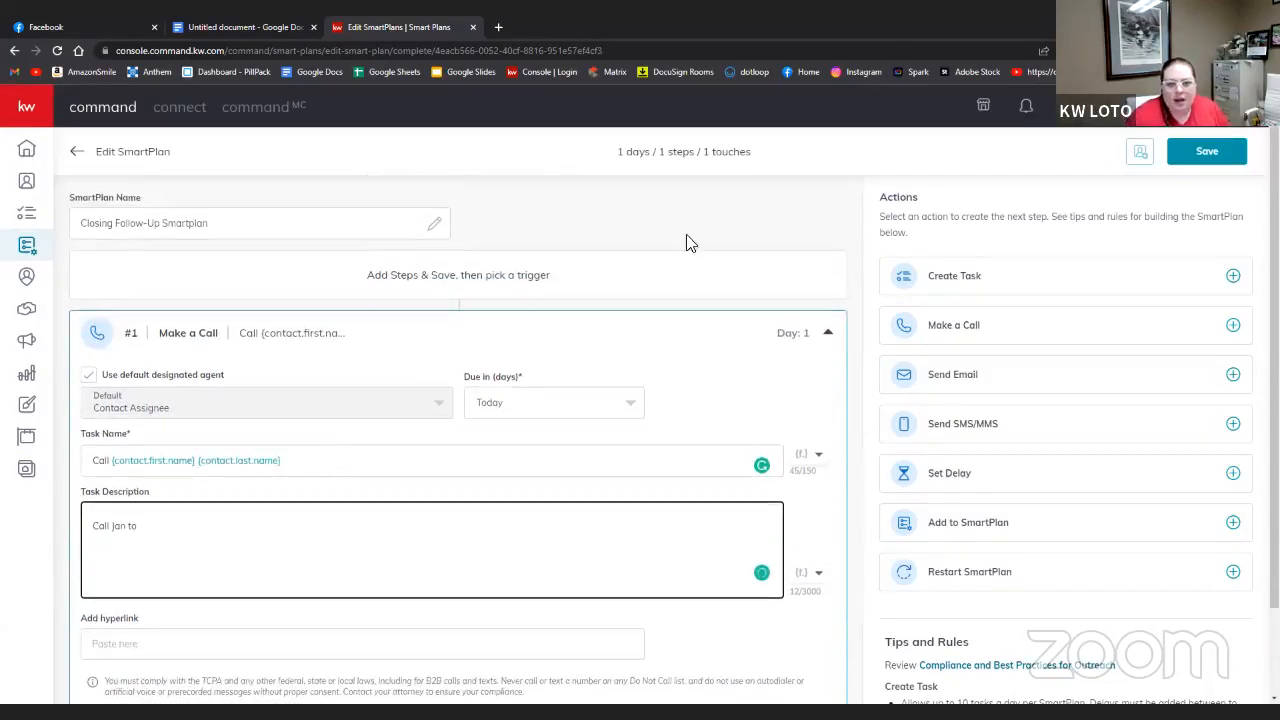
left_click(640, 274)
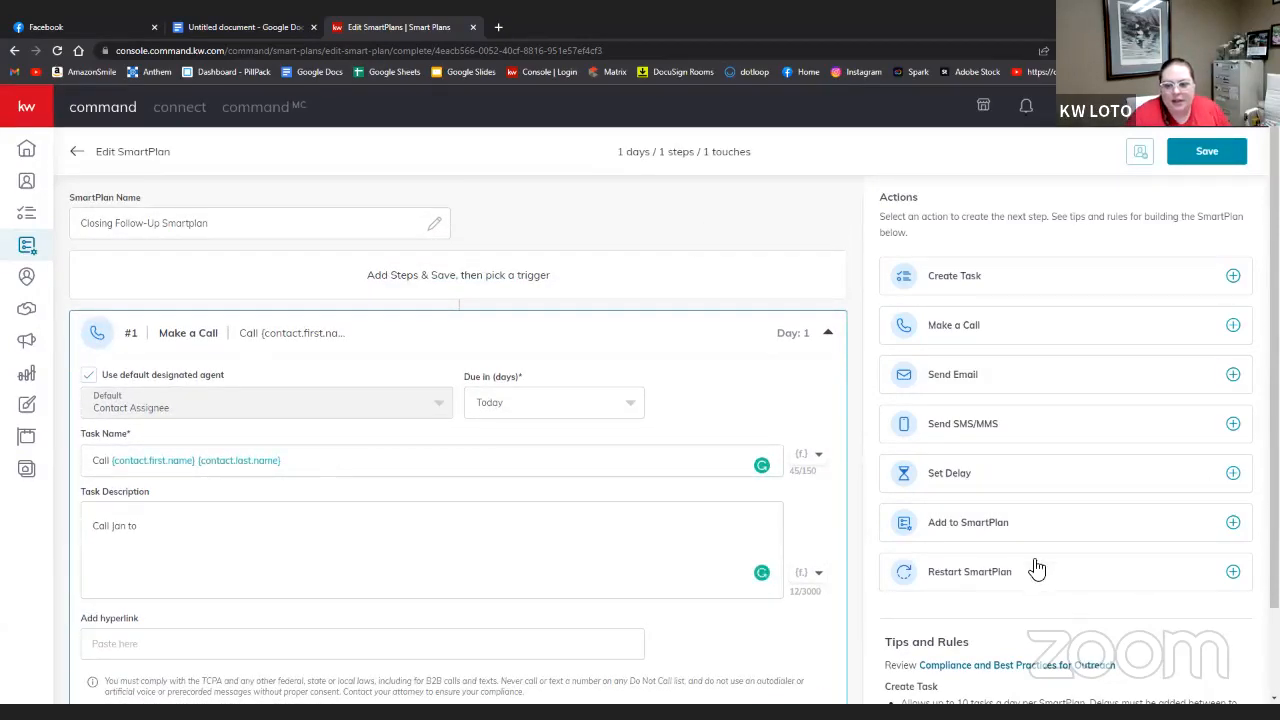
- Add a 1-day Set Delay step and move it above Make a Call
left_click(1226, 482)
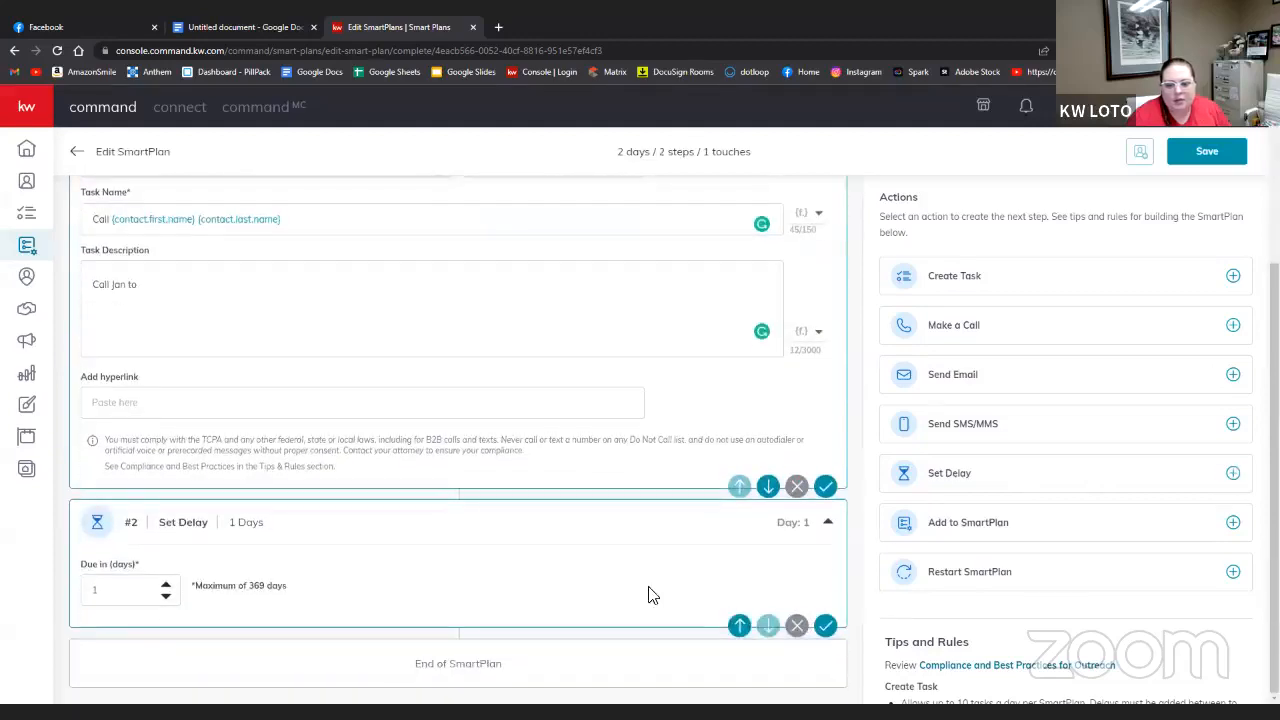
left_click(743, 628)
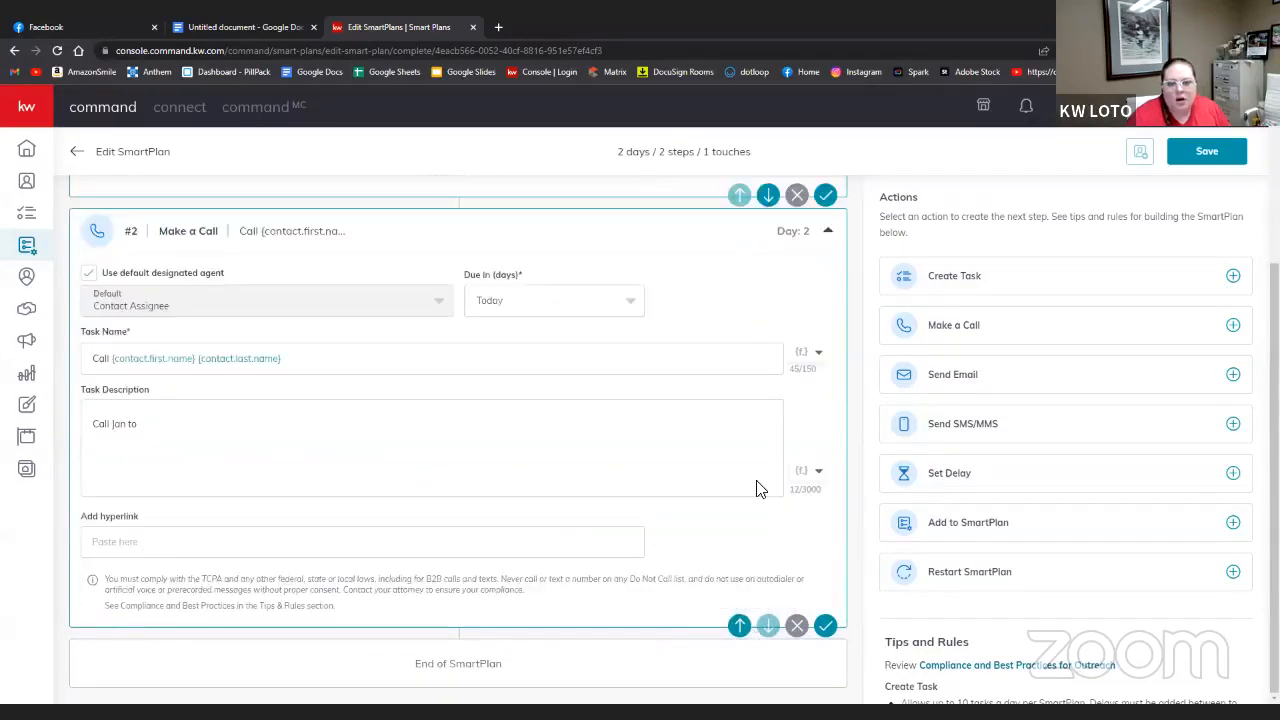
scroll(630, 502, "up", 3)
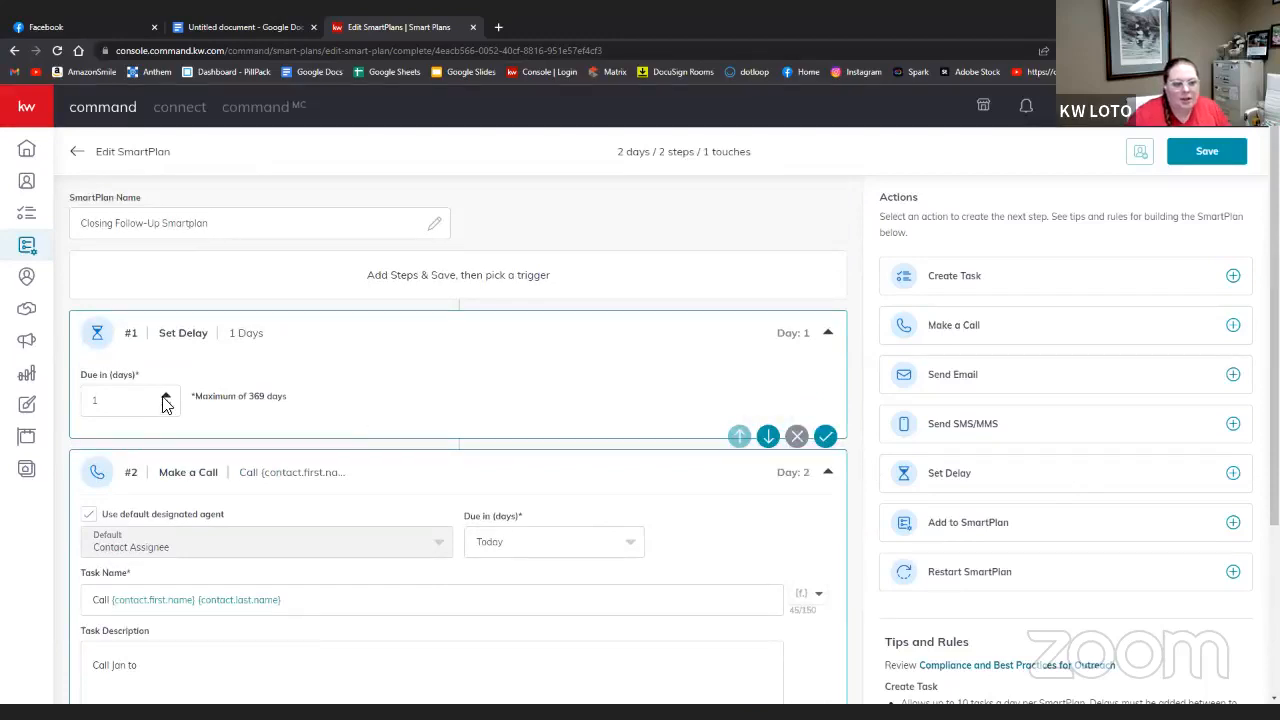
- Raise the delay to 7 days and restart the call description with first and last name fields
left_click(166, 397)
left_click(166, 397)
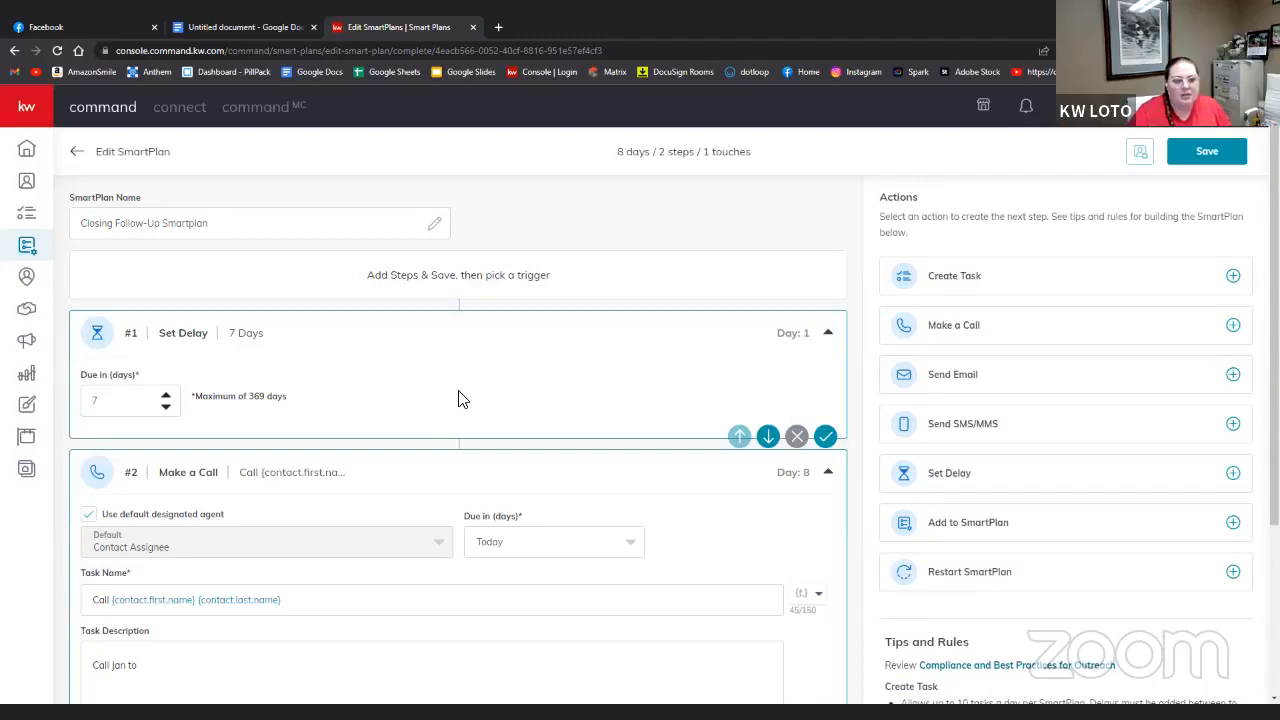
scroll(460, 397, "down", 2)
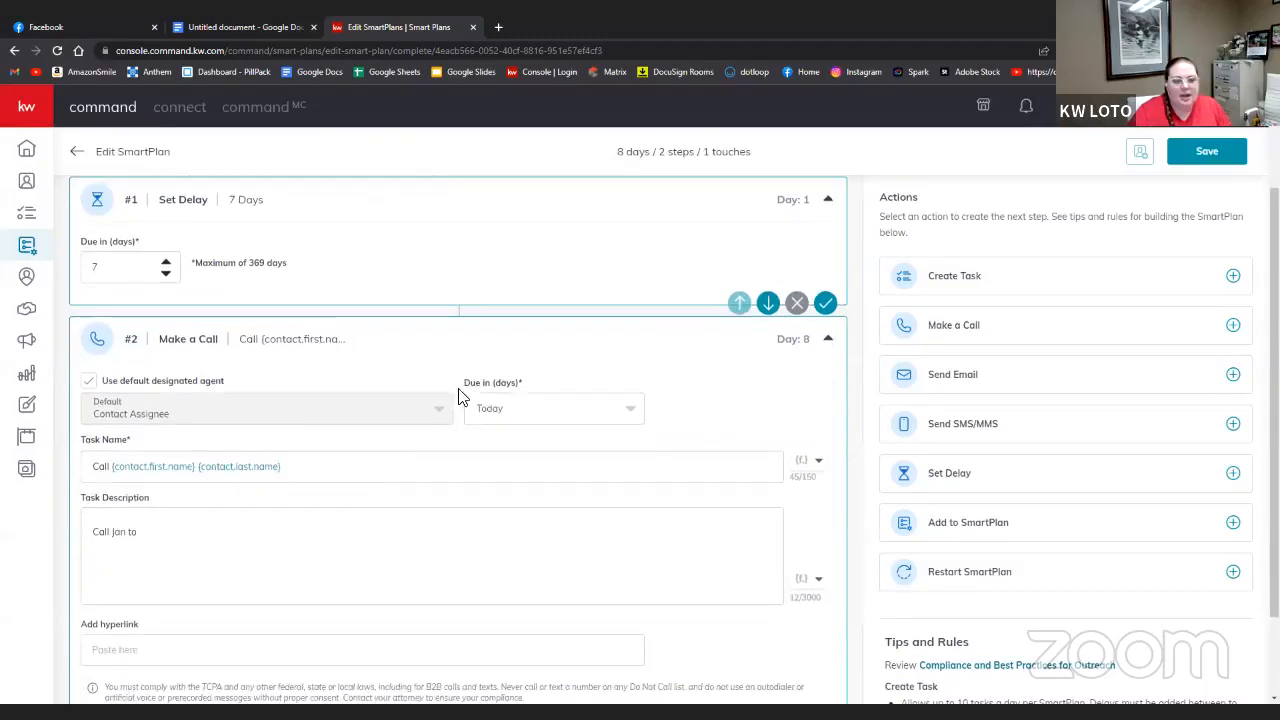
left_click(191, 540)
key("BackSpace")
key("BackSpace")
key("BackSpace")
key("BackSpace")
key("BackSpace")
key("BackSpace")
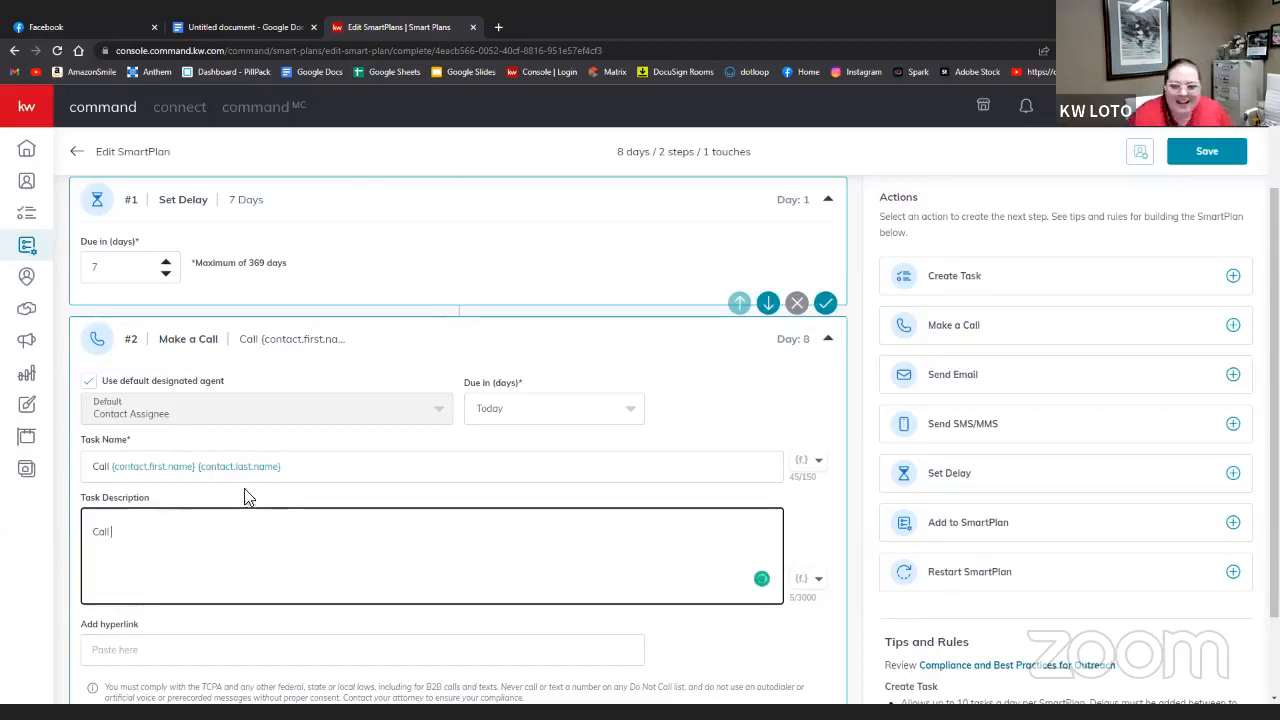
left_click(816, 580)
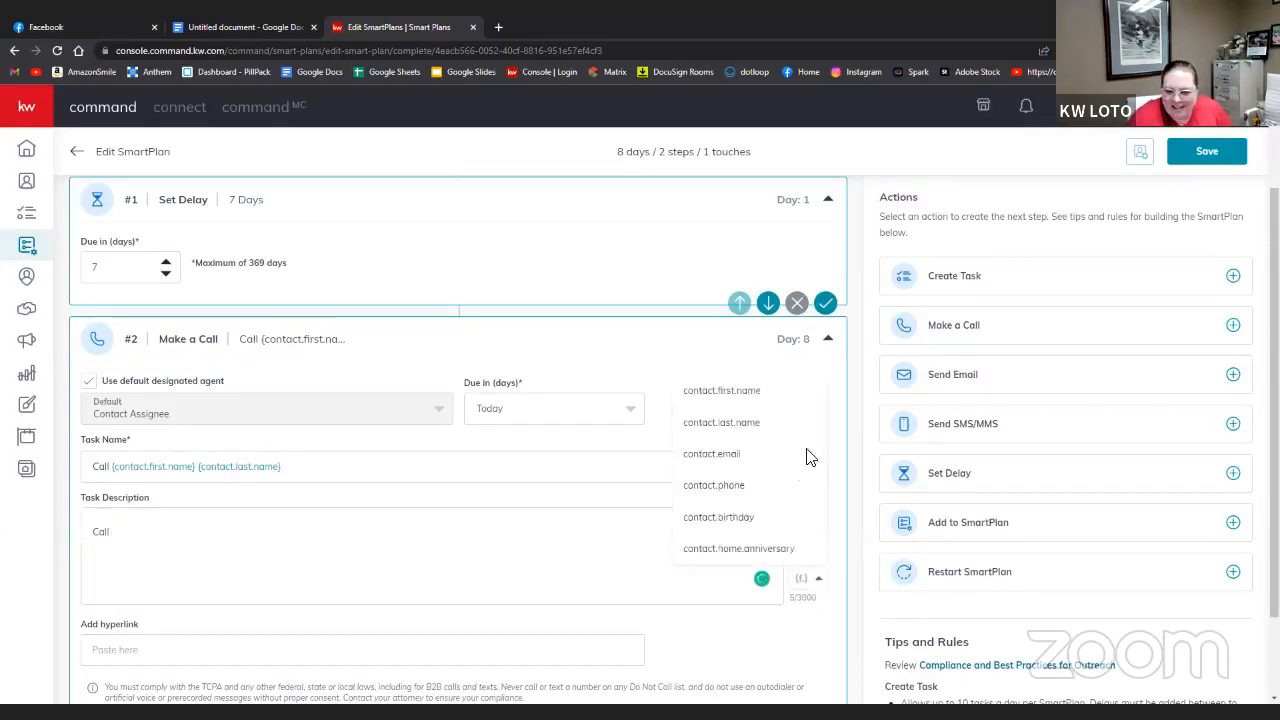
left_click(775, 396)
left_click(821, 582)
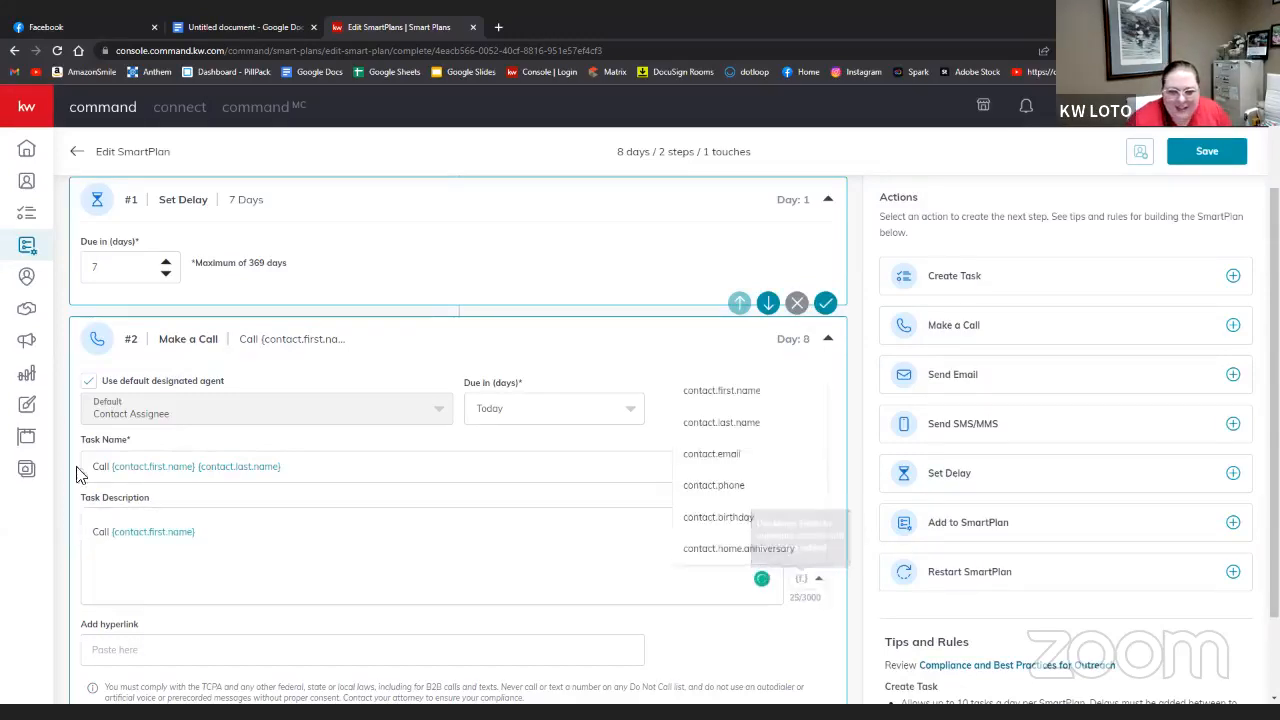
left_click(720, 422)
- Finish the description with 'and ask how things are going at new property.'
left_click(334, 534)
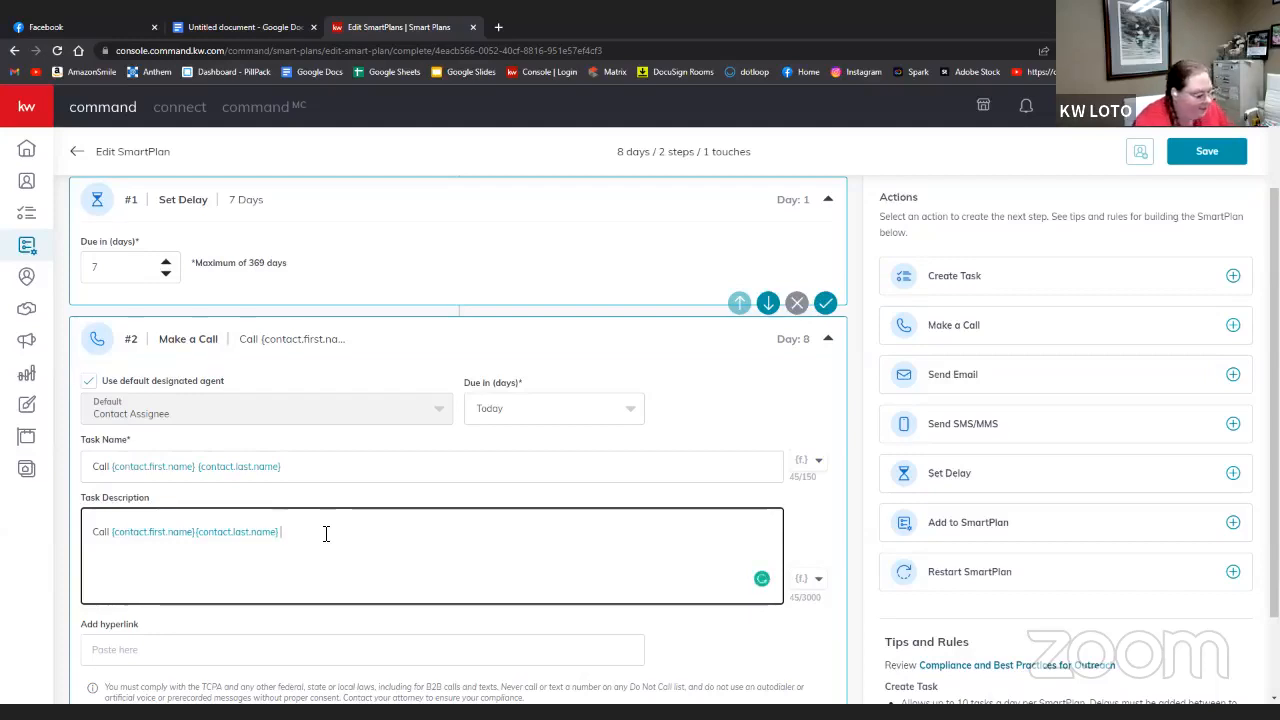
type("and ask")
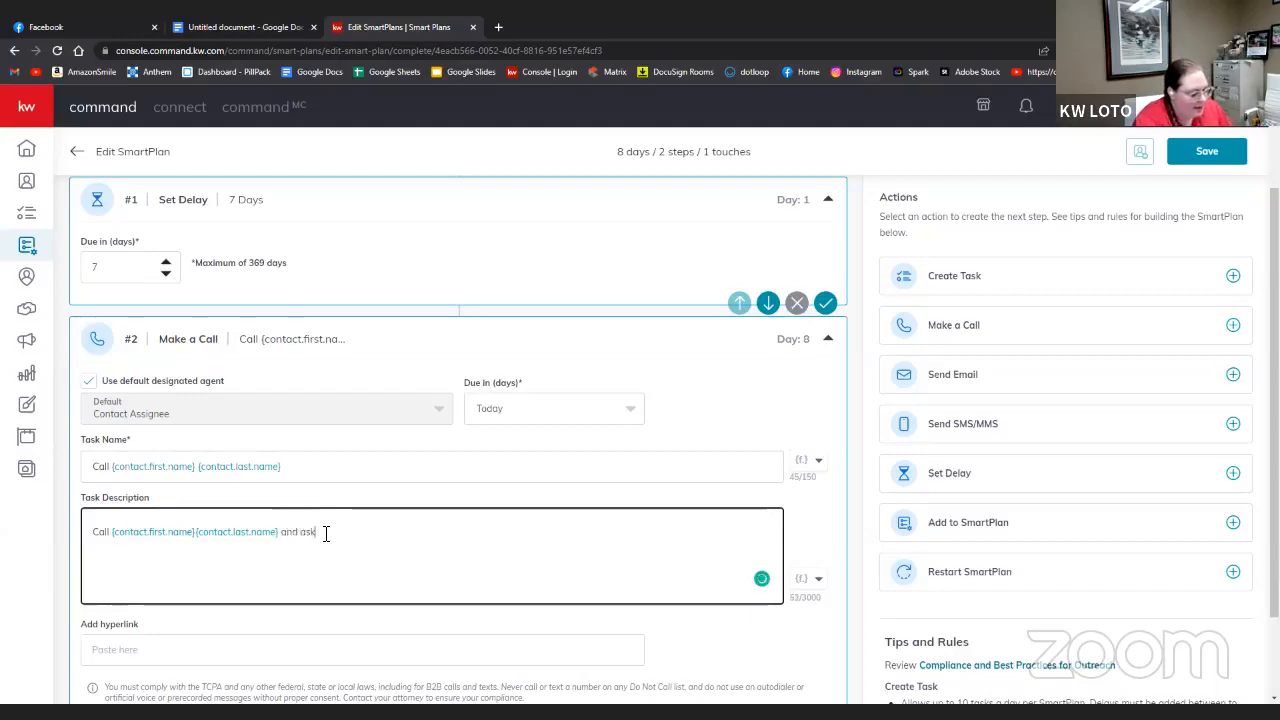
type(" how things ")
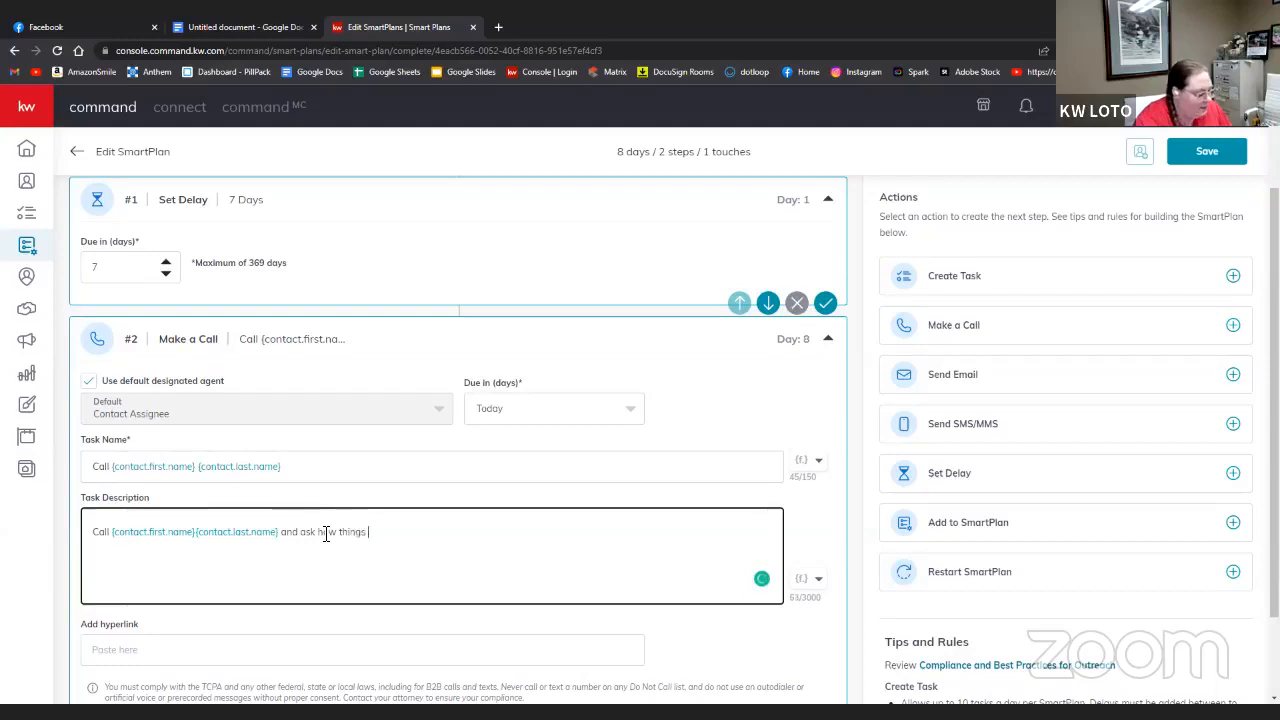
type("aer")
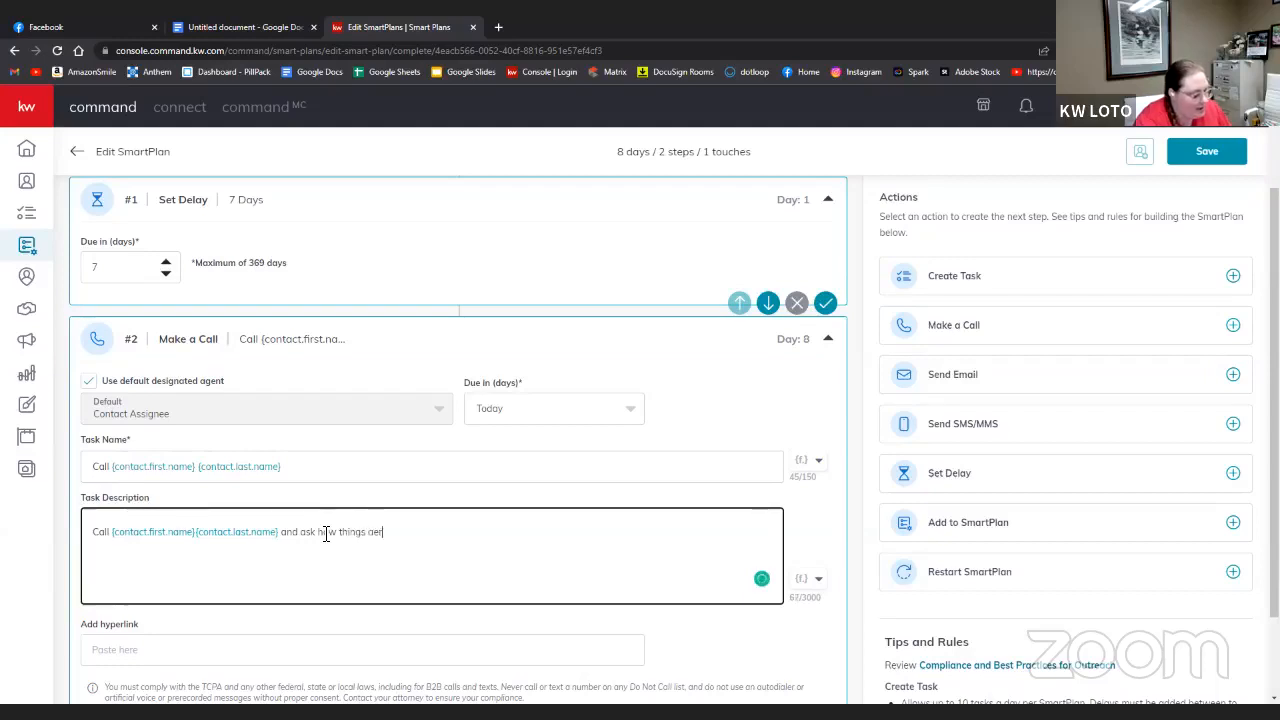
type(" going in new ")
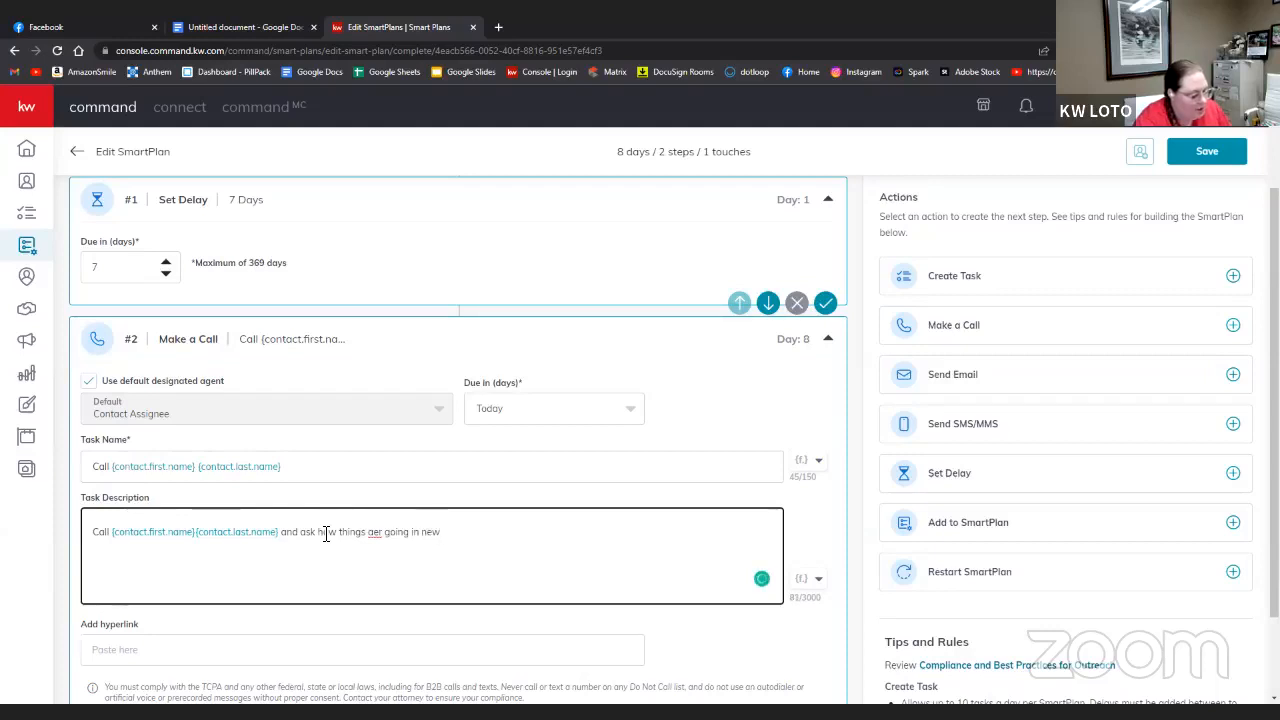
type("prop")
key("BackSpace")
key("BackSpace")
key("BackSpace")
key("BackSpace")
key("BackSpace")
key("BackSpace")
key("BackSpace")
key("BackSpace")
key("BackSpace")
key("BackSpace")
key("BackSpace")
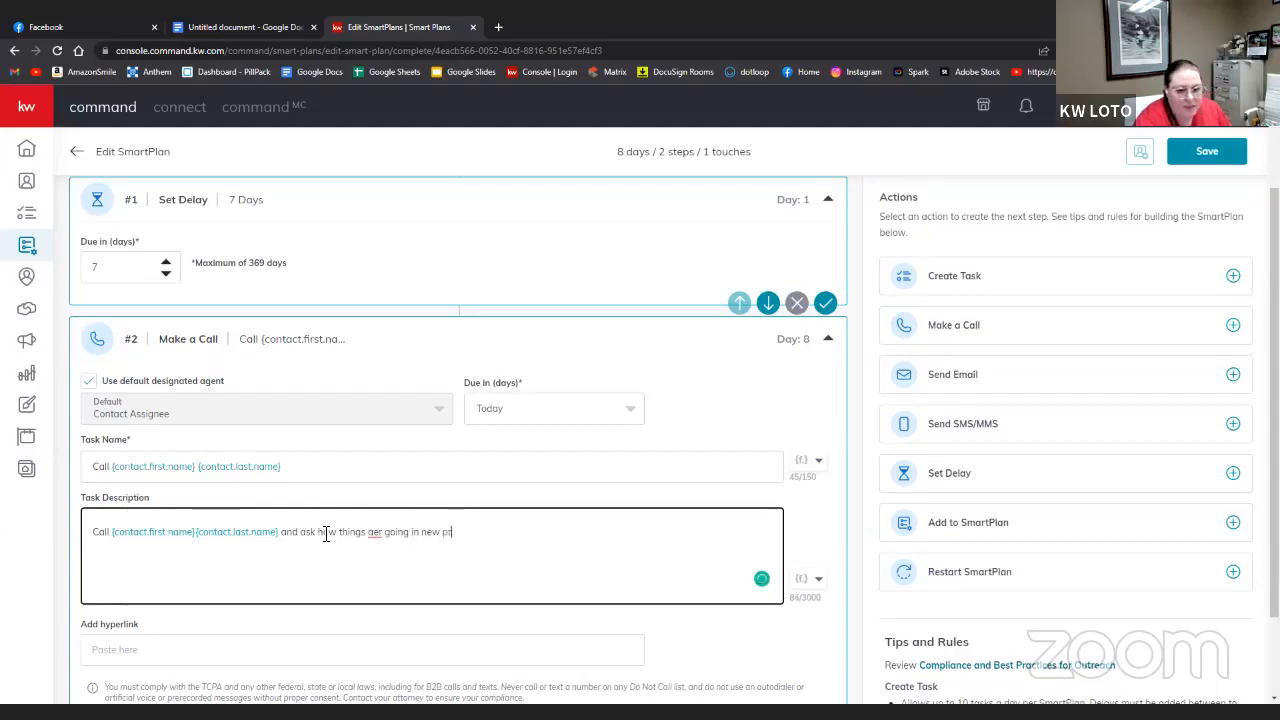
key("BackSpace")
key("BackSpace")
key("BackSpace")
key("BackSpace")
key("BackSpace")
key("BackSpace")
key("BackSpace")
key("BackSpace")
key("BackSpace")
key("BackSpace")
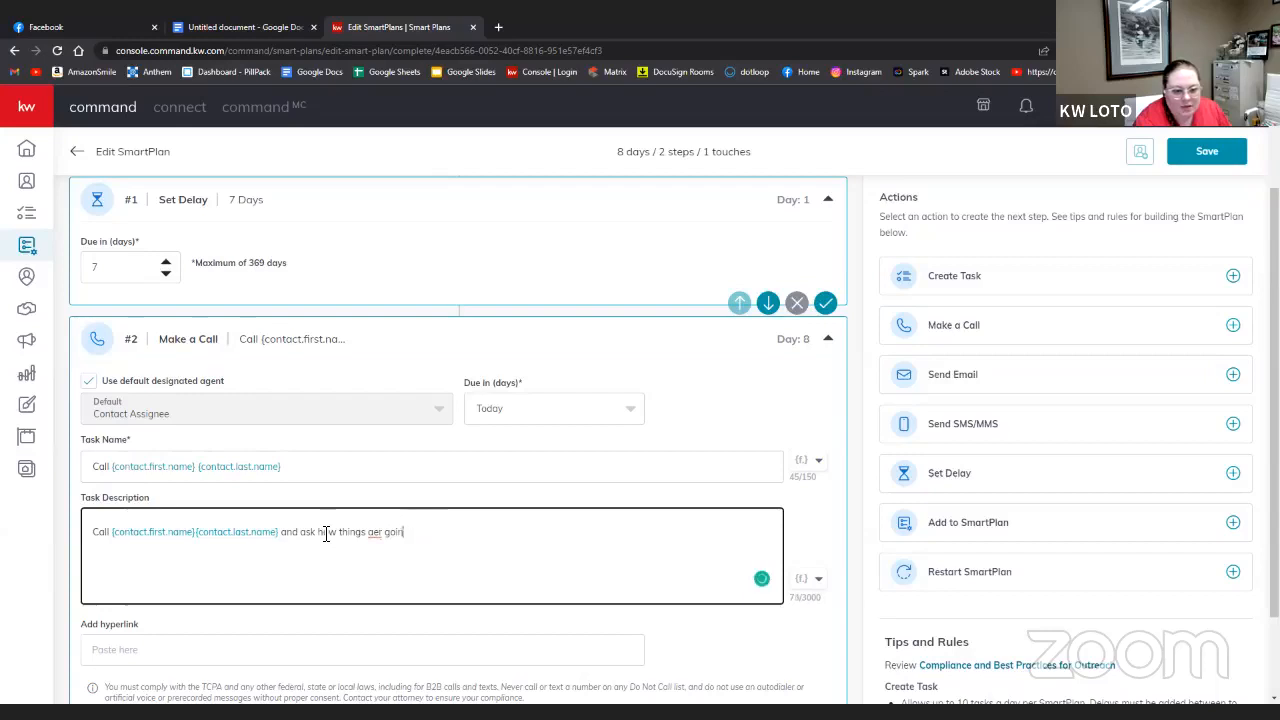
type("are")
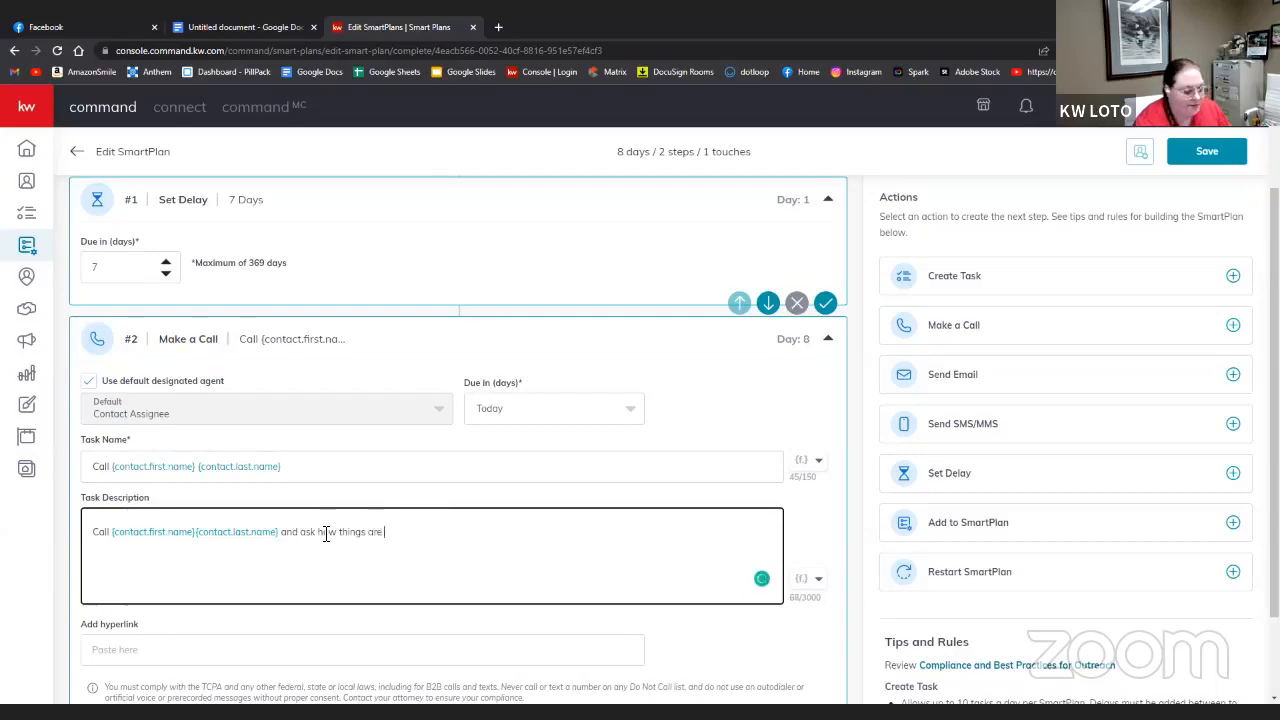
type(" going at new ")
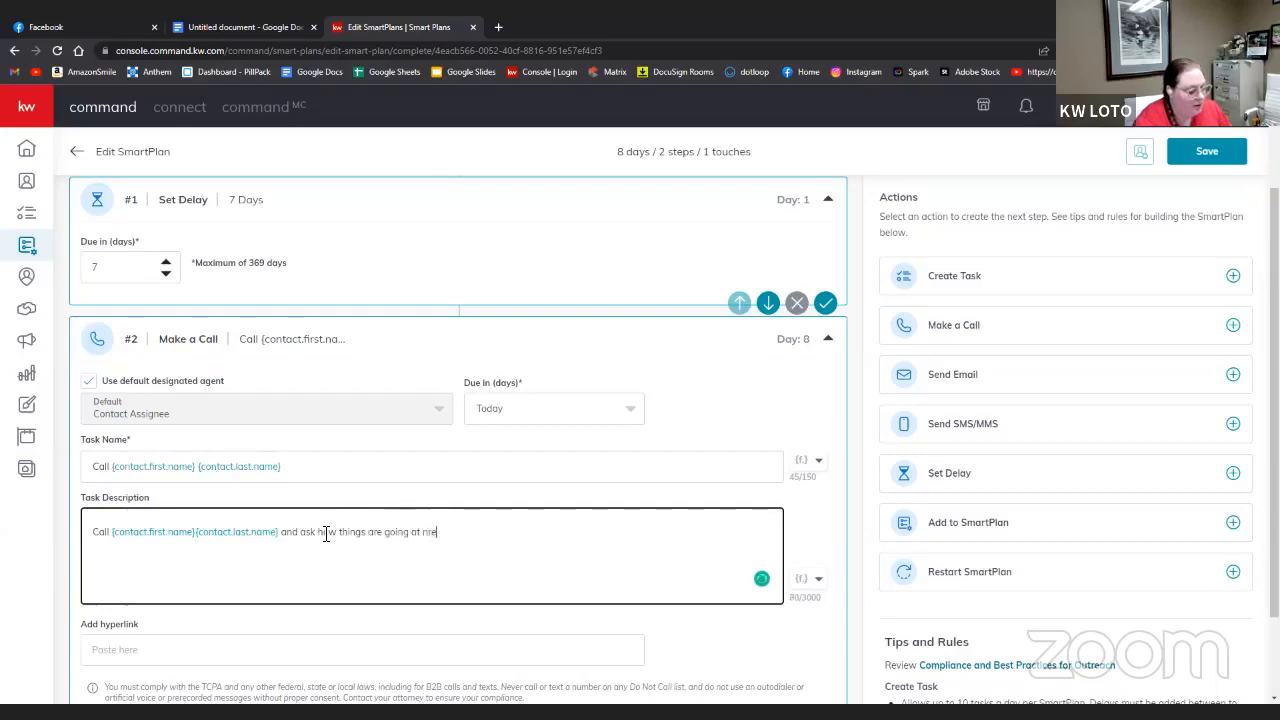
type("pro")
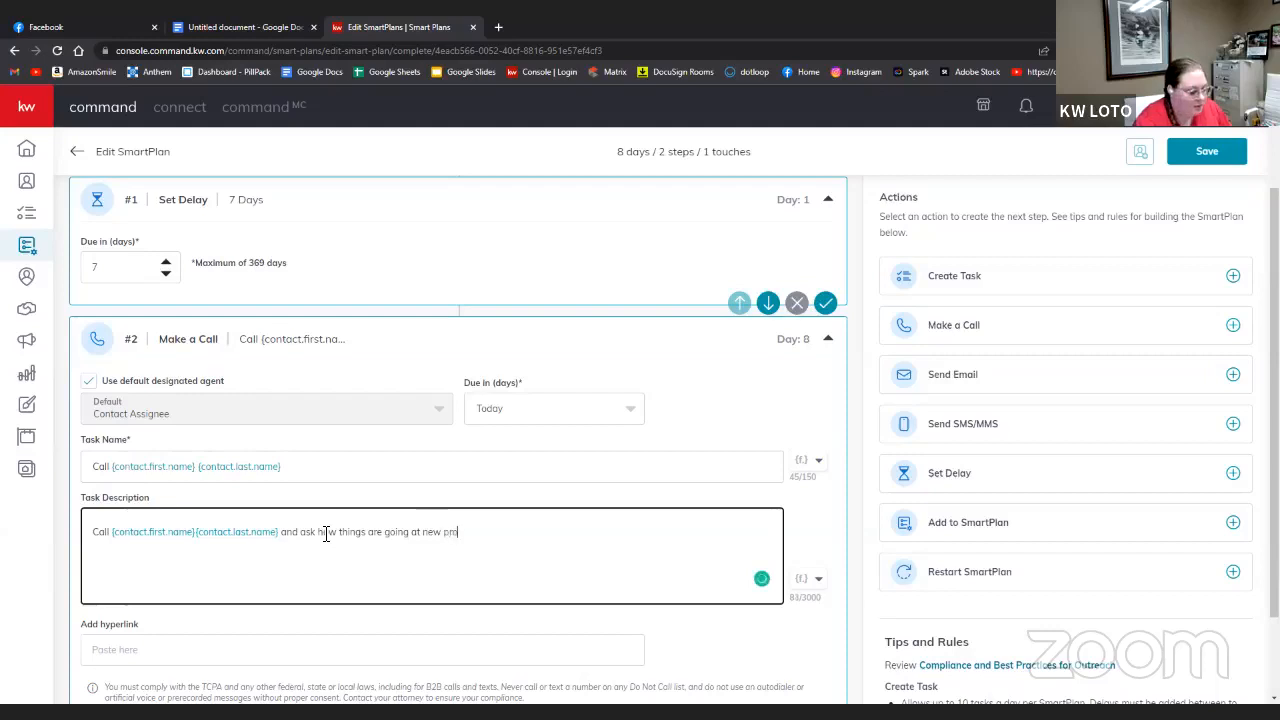
type("prerty.")
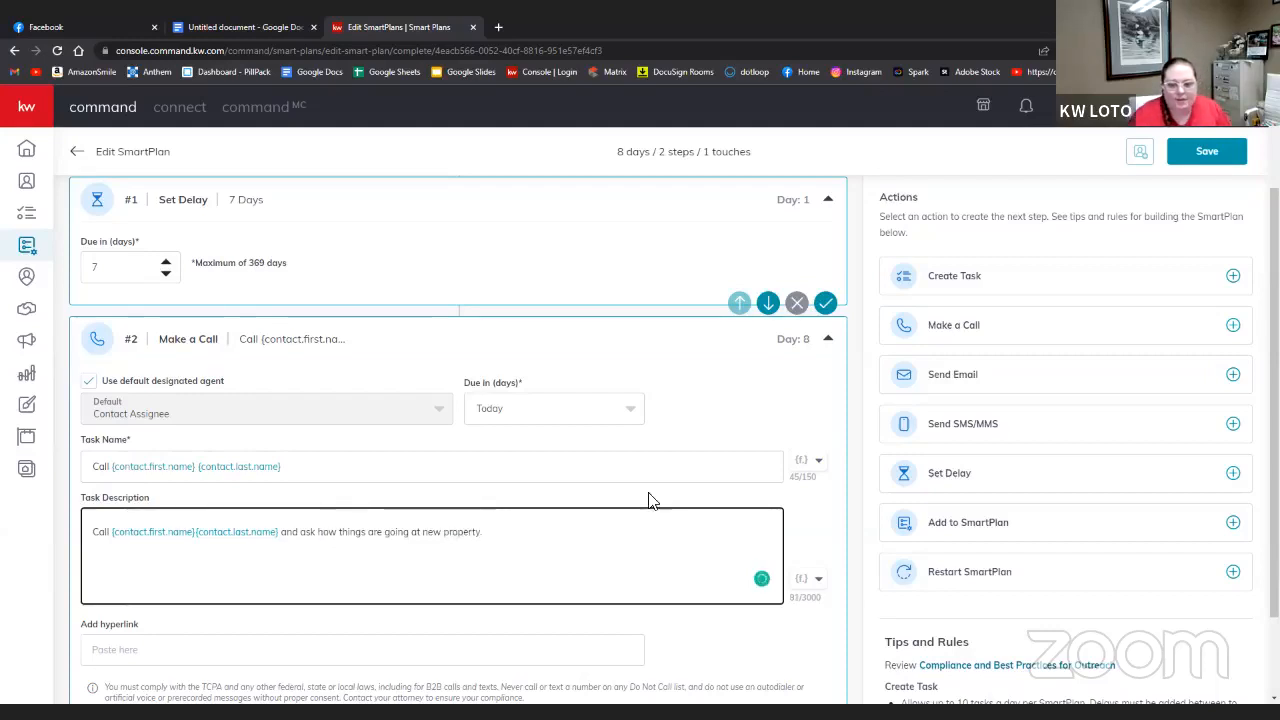
scroll(418, 602, "down", 1)
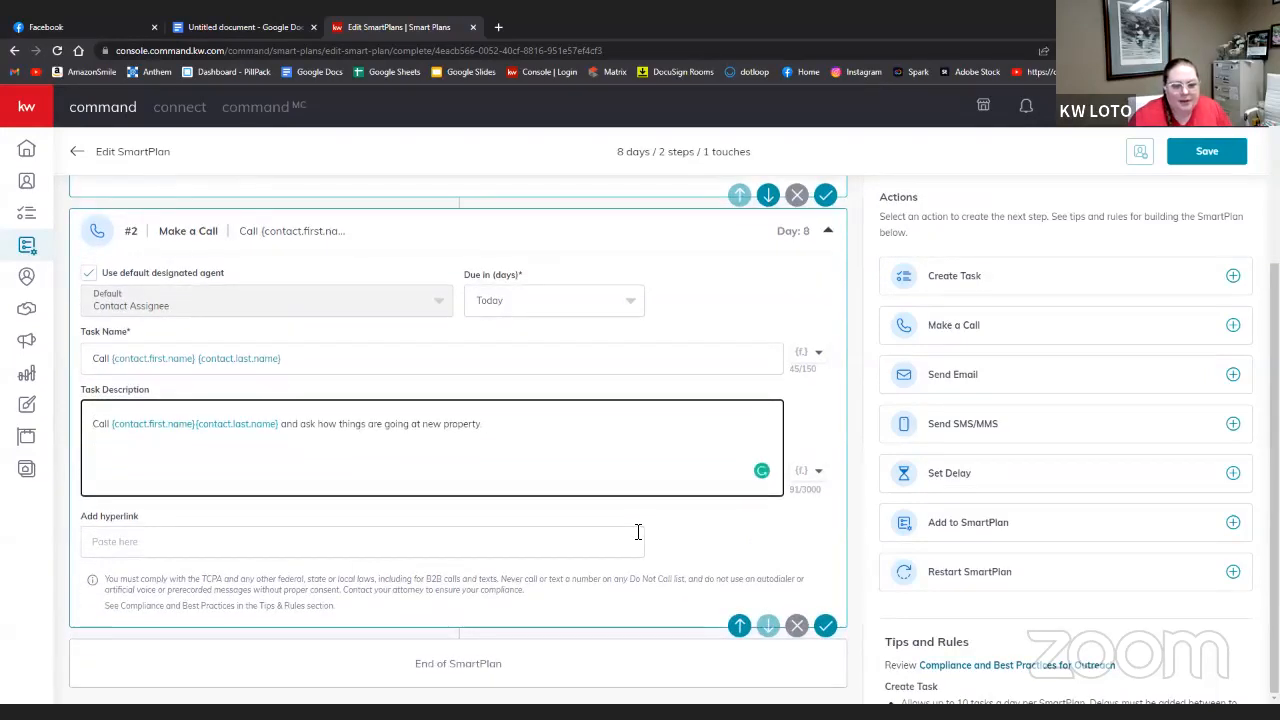
- Append another Set Delay step after the call and raise it to 7 days
left_click(1233, 474)
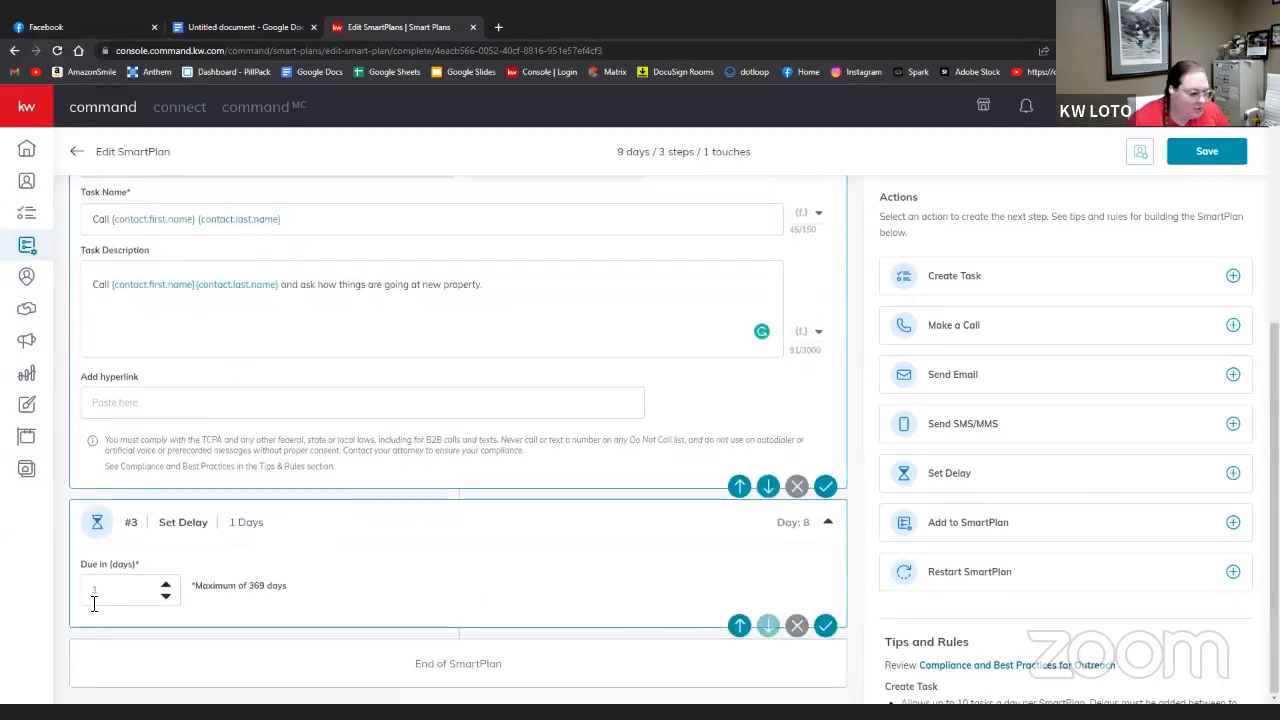
left_click(166, 586)
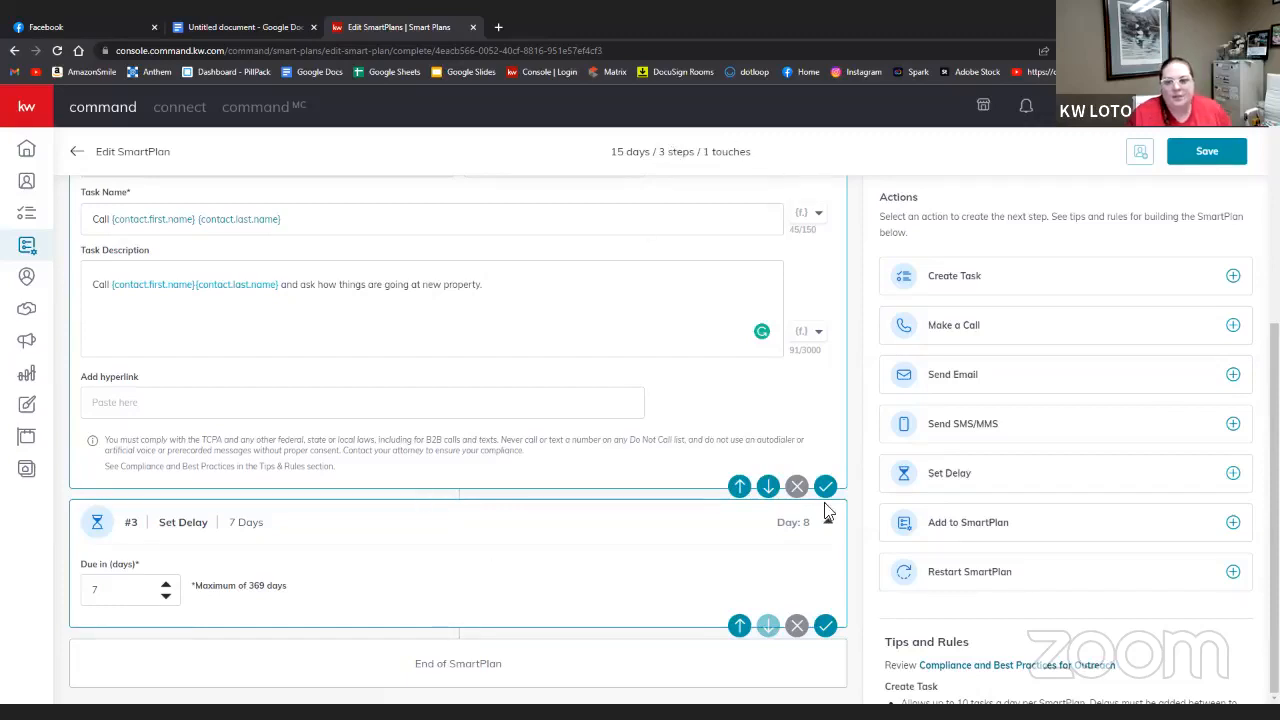
- Add a Day 15 Create Task step for the default assignee, named 'Deliver/Mail Closing Gift'
left_click(1233, 276)
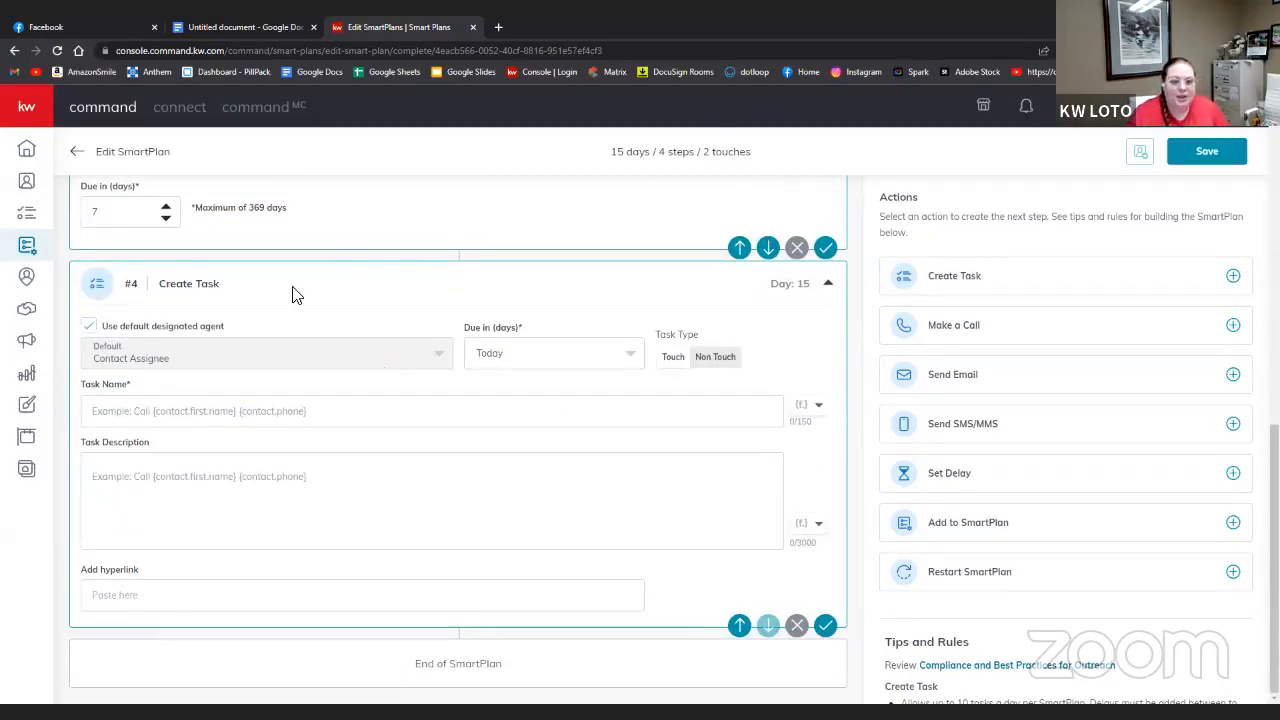
left_click(106, 325)
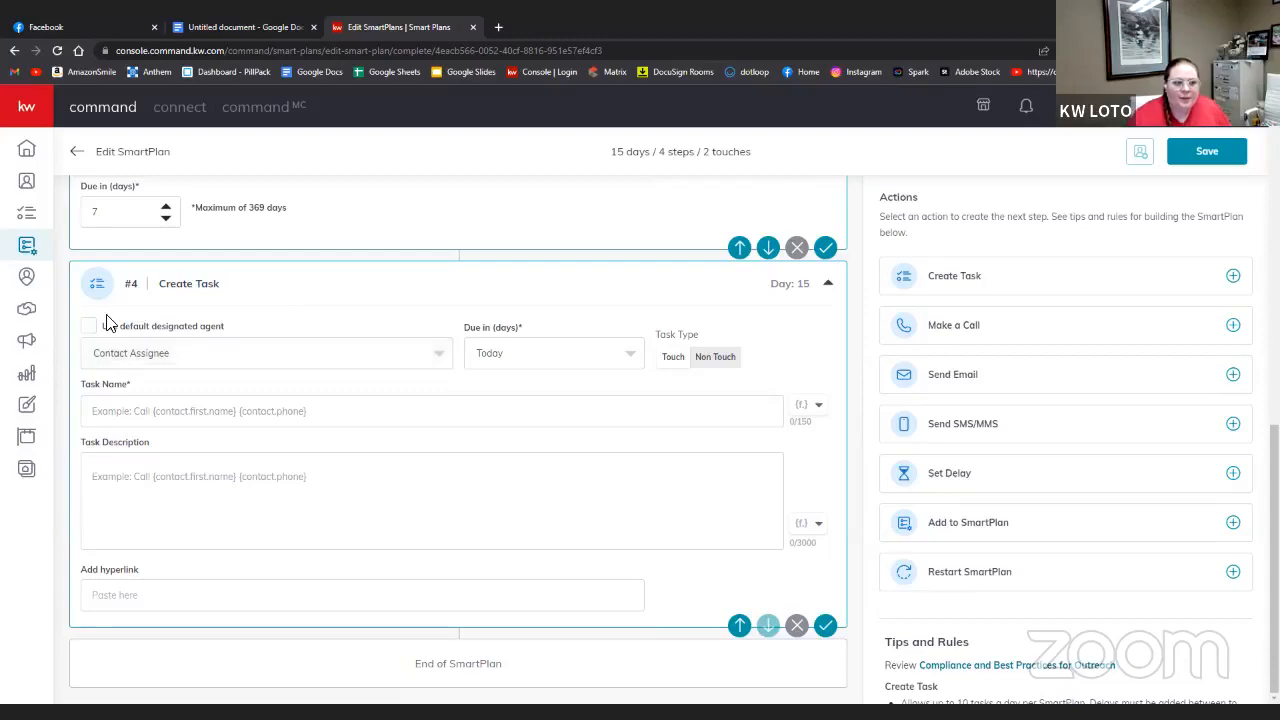
left_click(130, 352)
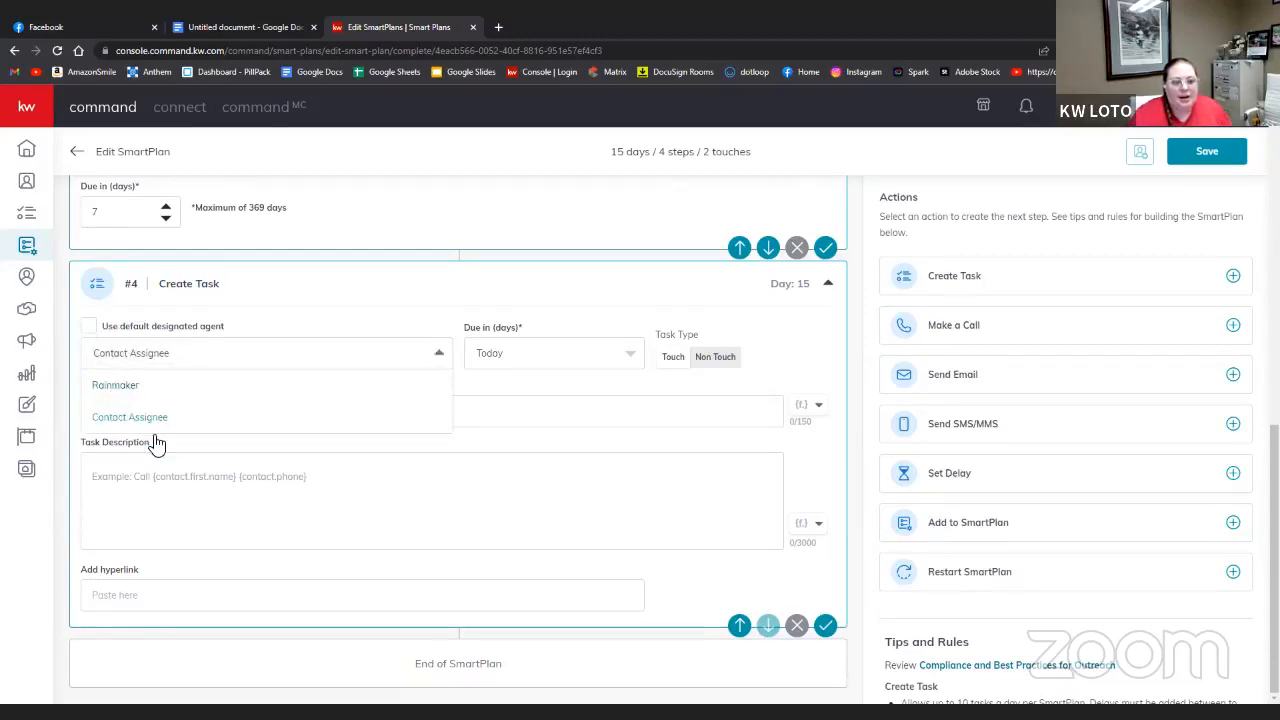
left_click(148, 420)
left_click(90, 326)
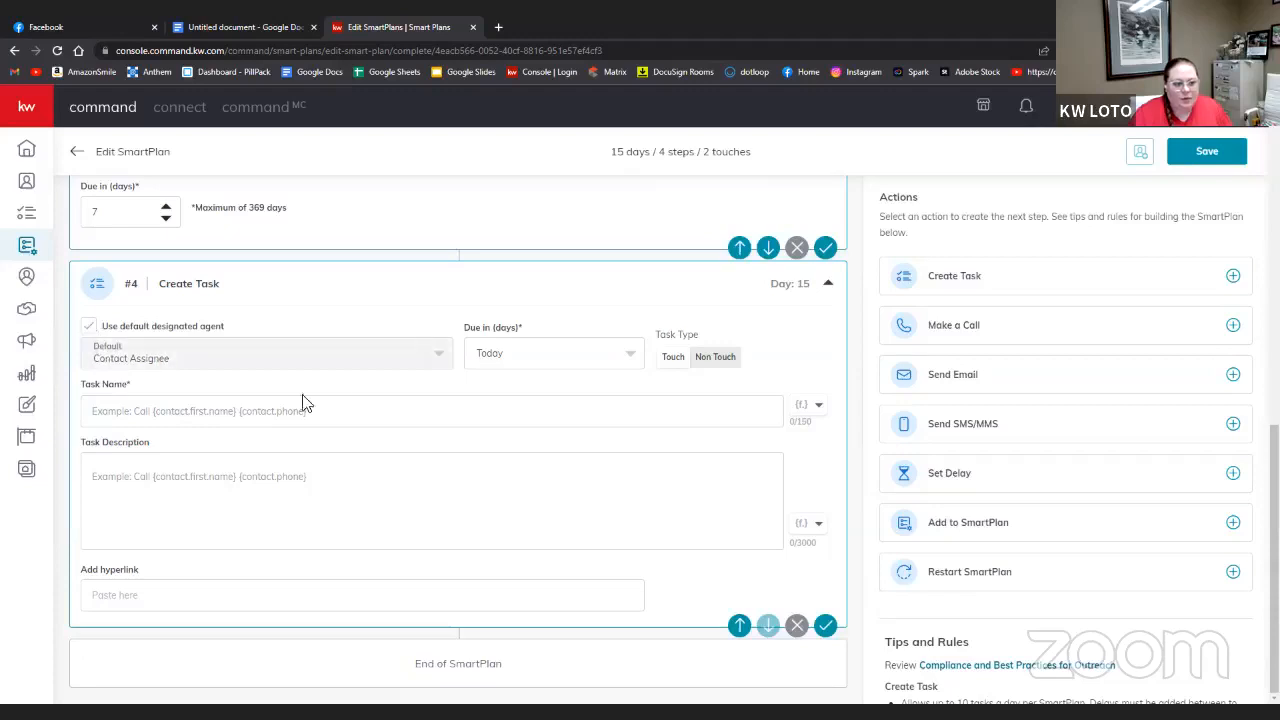
left_click(358, 399)
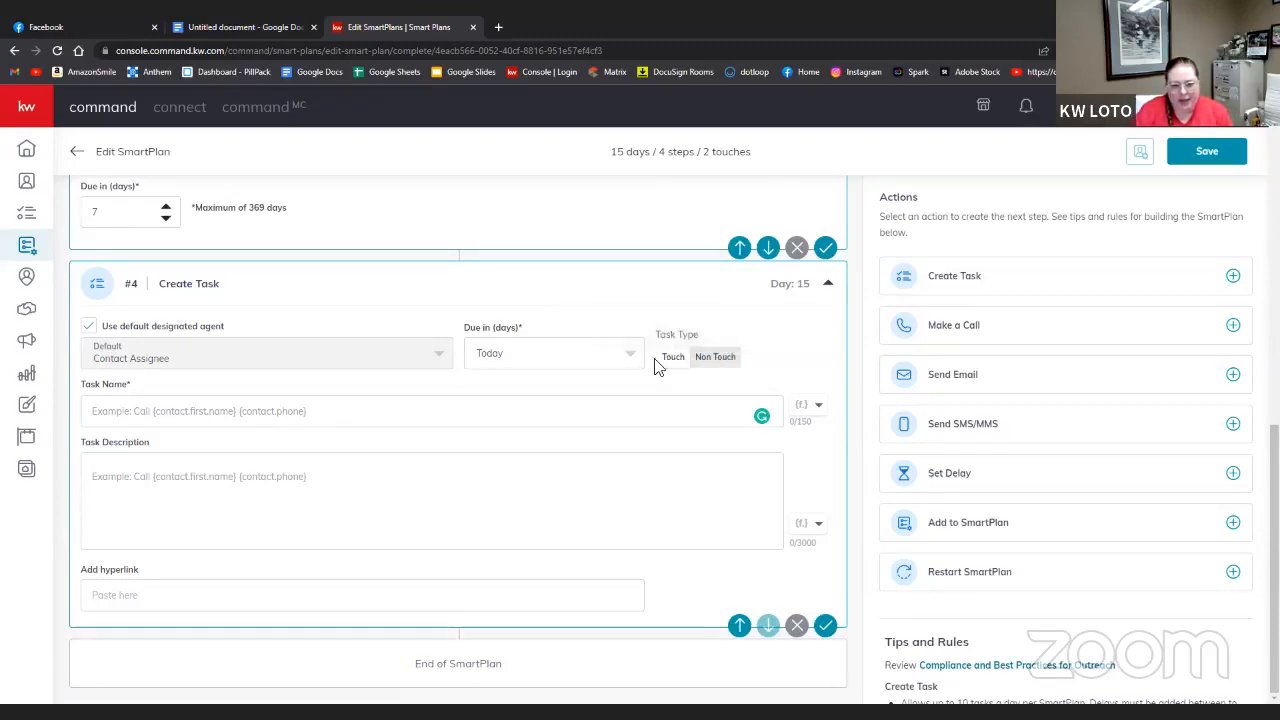
left_click(137, 410)
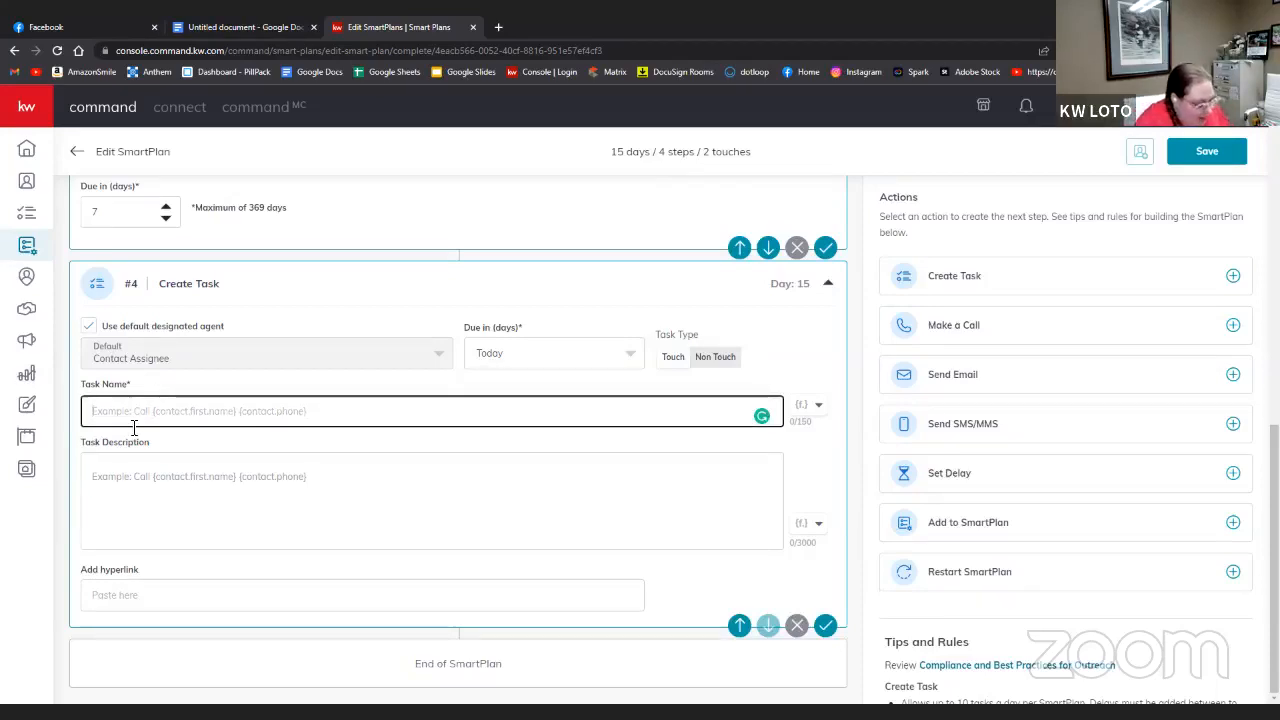
type("Del")
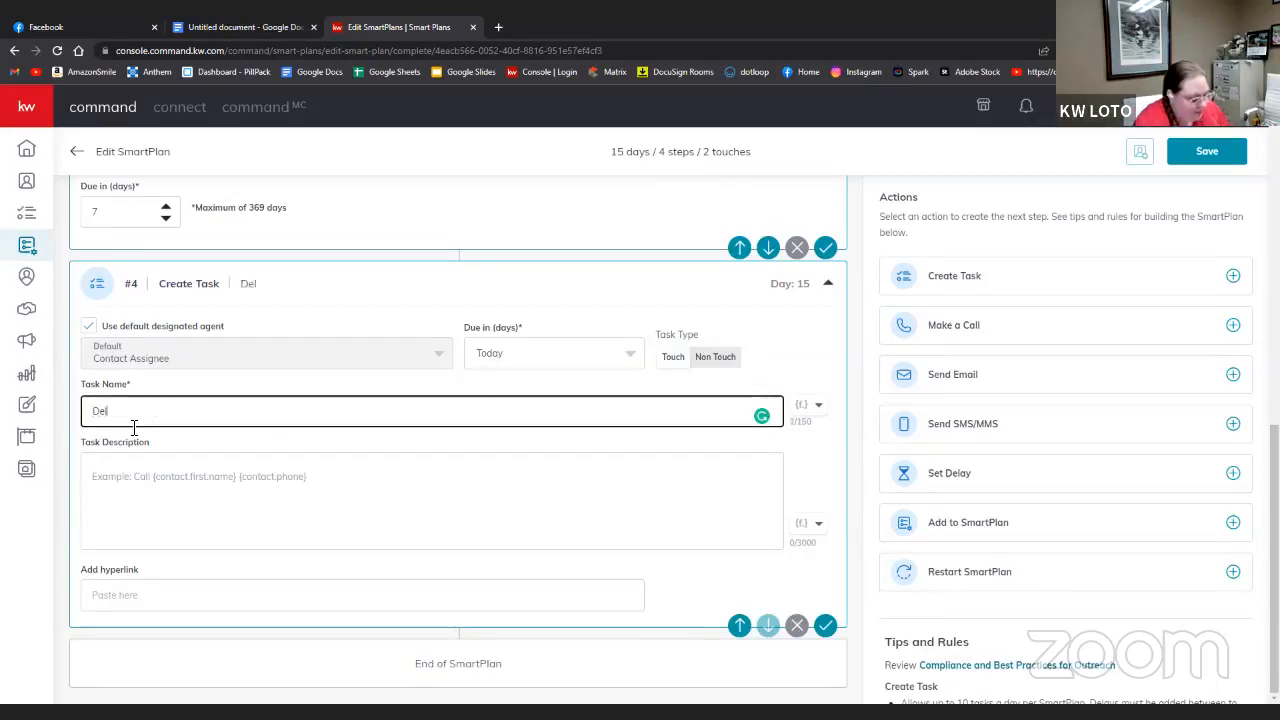
type("iver/Mail")
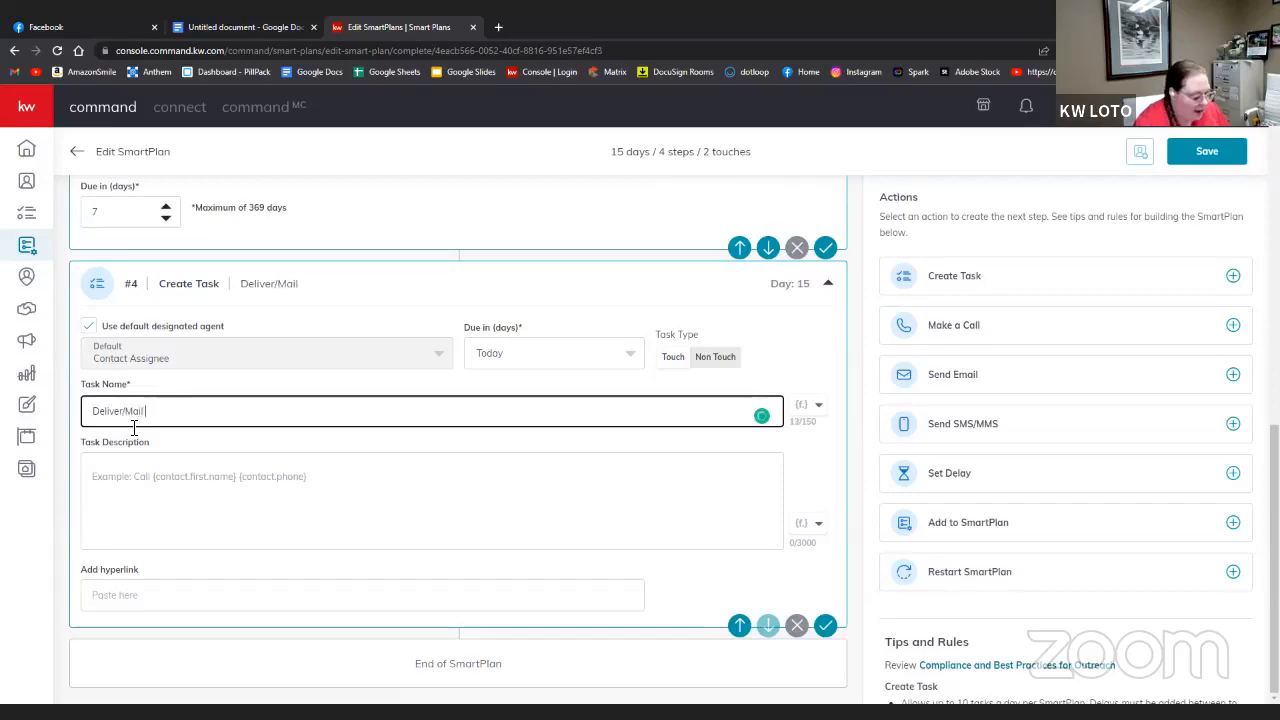
type(" Closing")
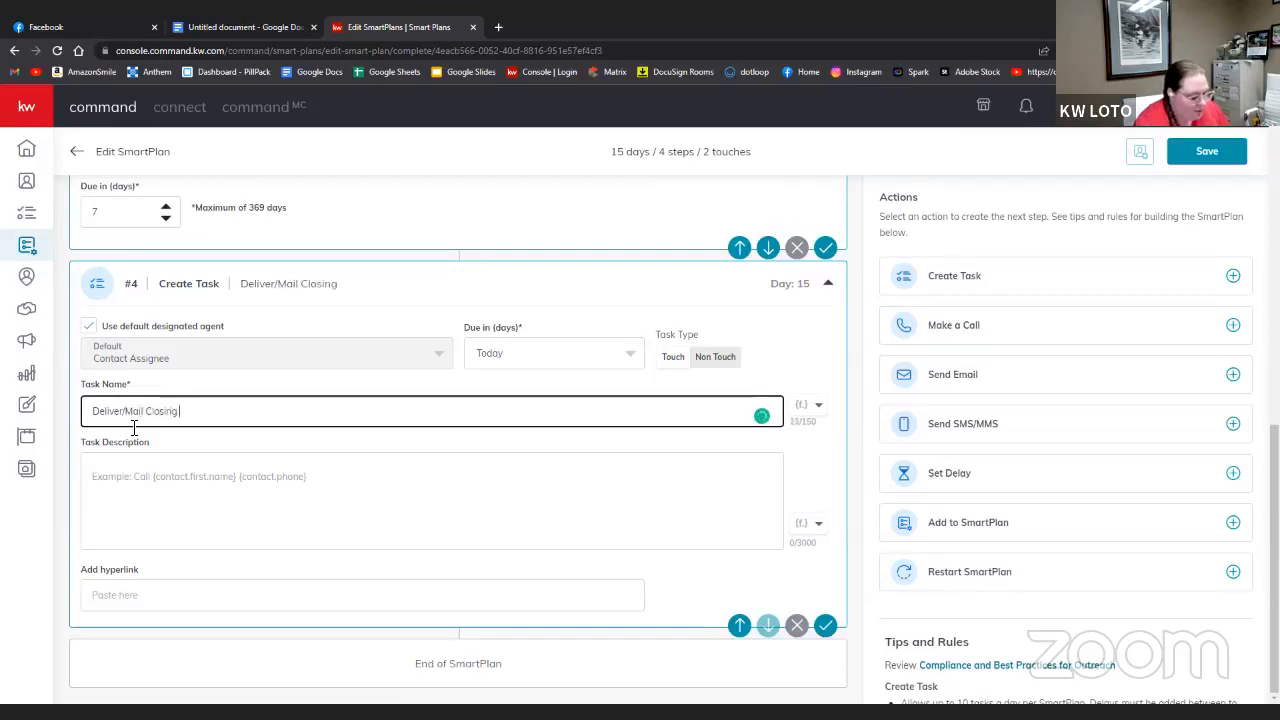
type(" Gift")
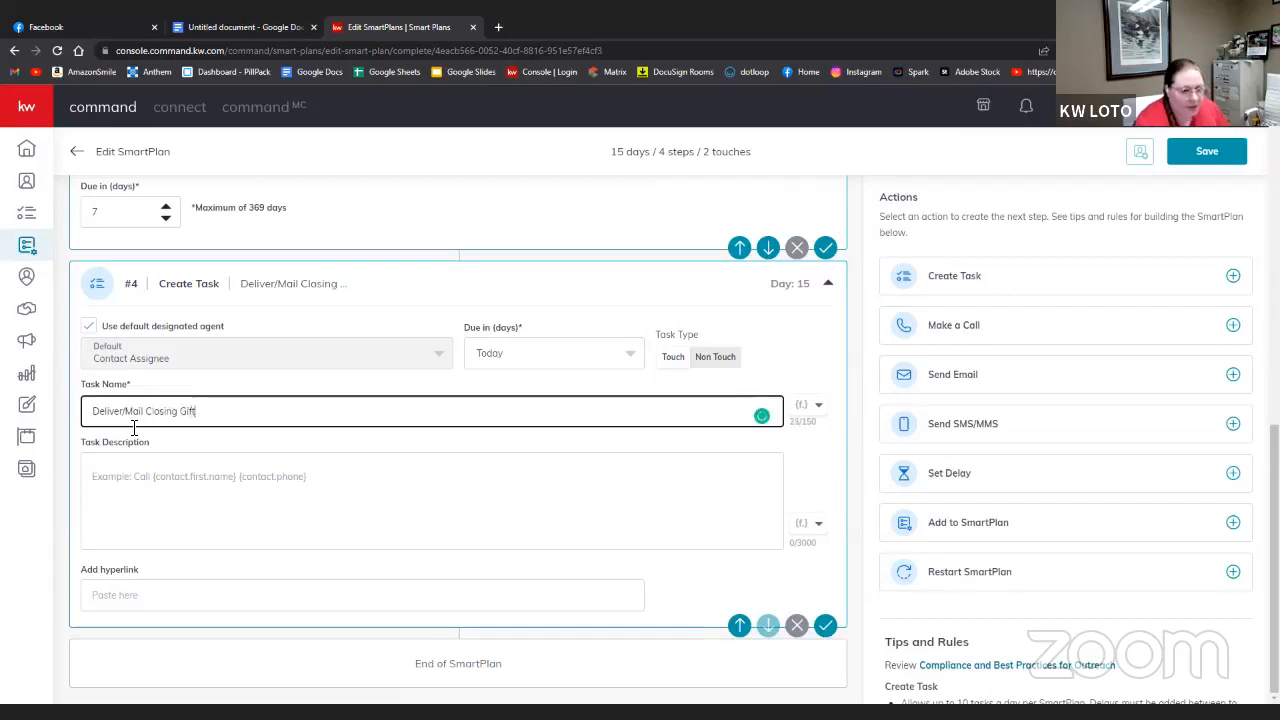
- Append 'For' plus the contact's first and last name fields to the closing-gift task name
left_click(189, 480)
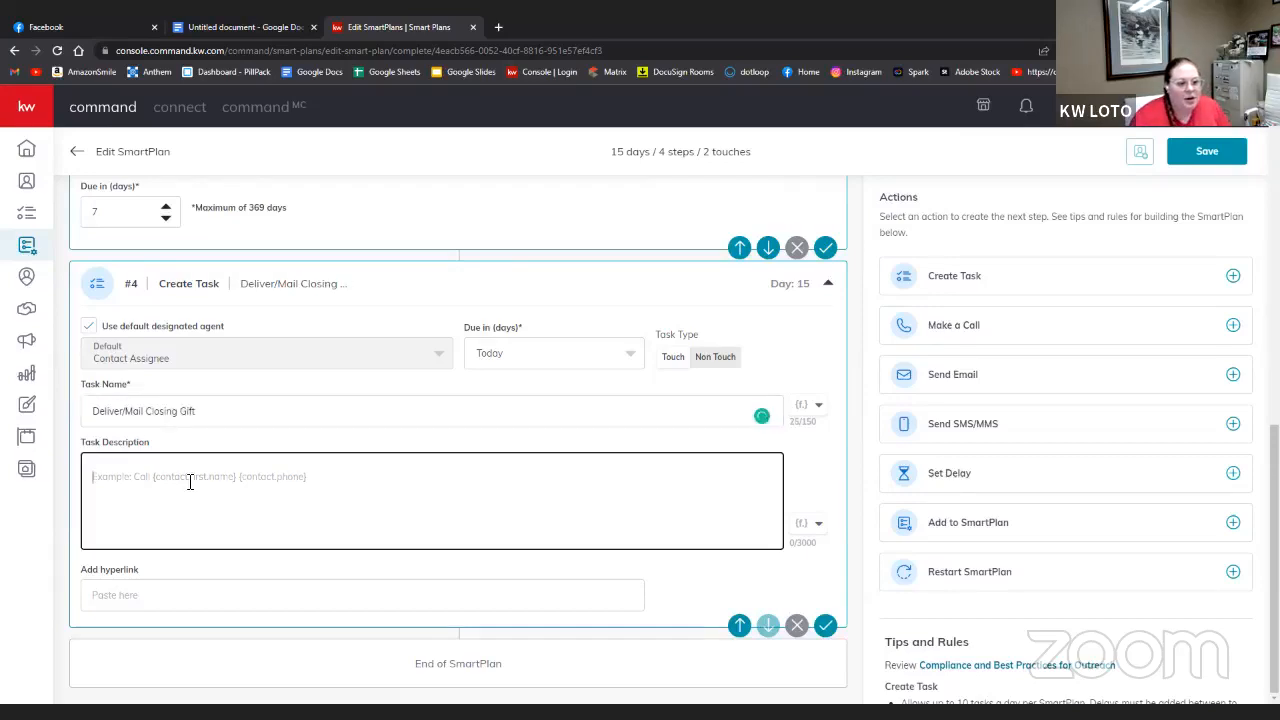
left_click(354, 410)
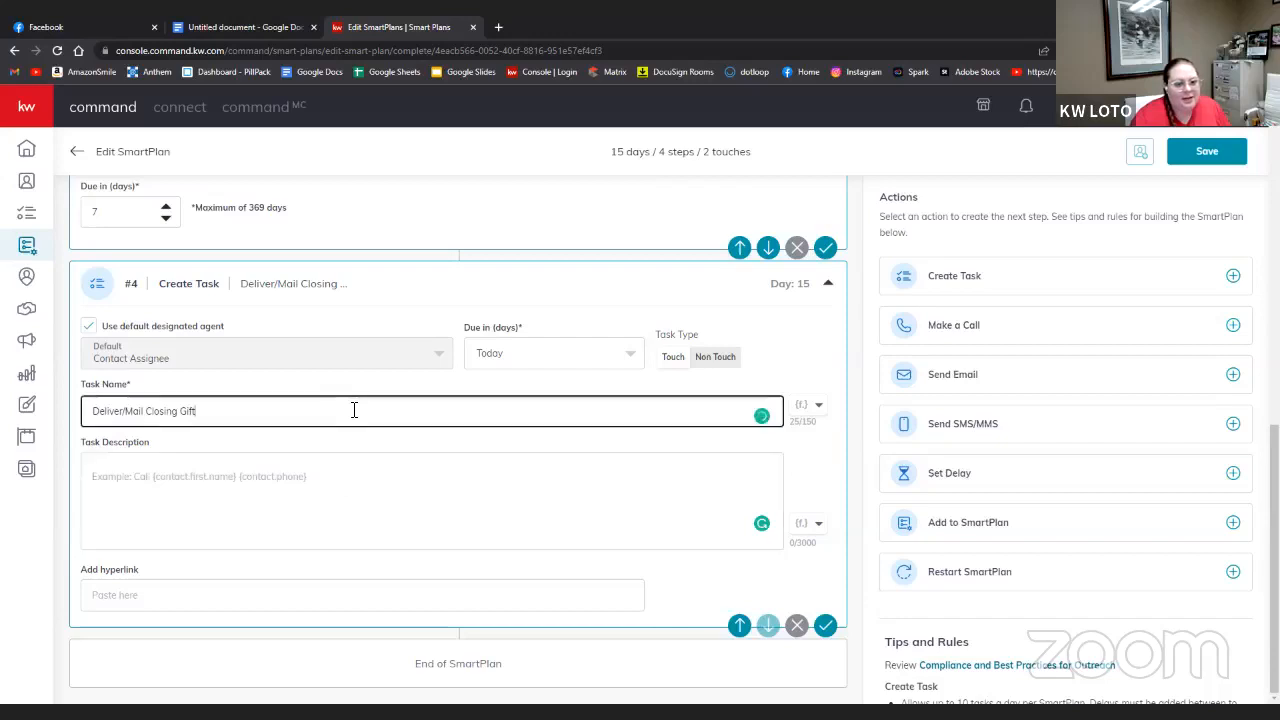
type("for")
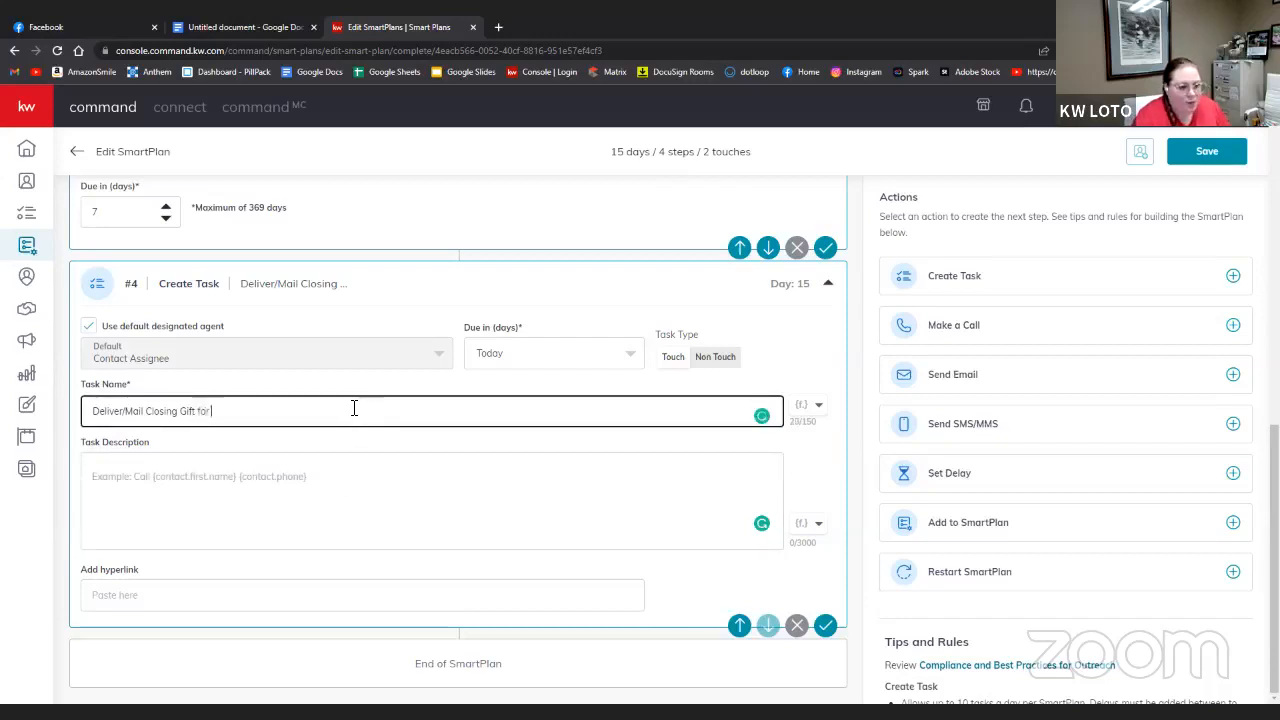
key("BackSpace")
key("BackSpace")
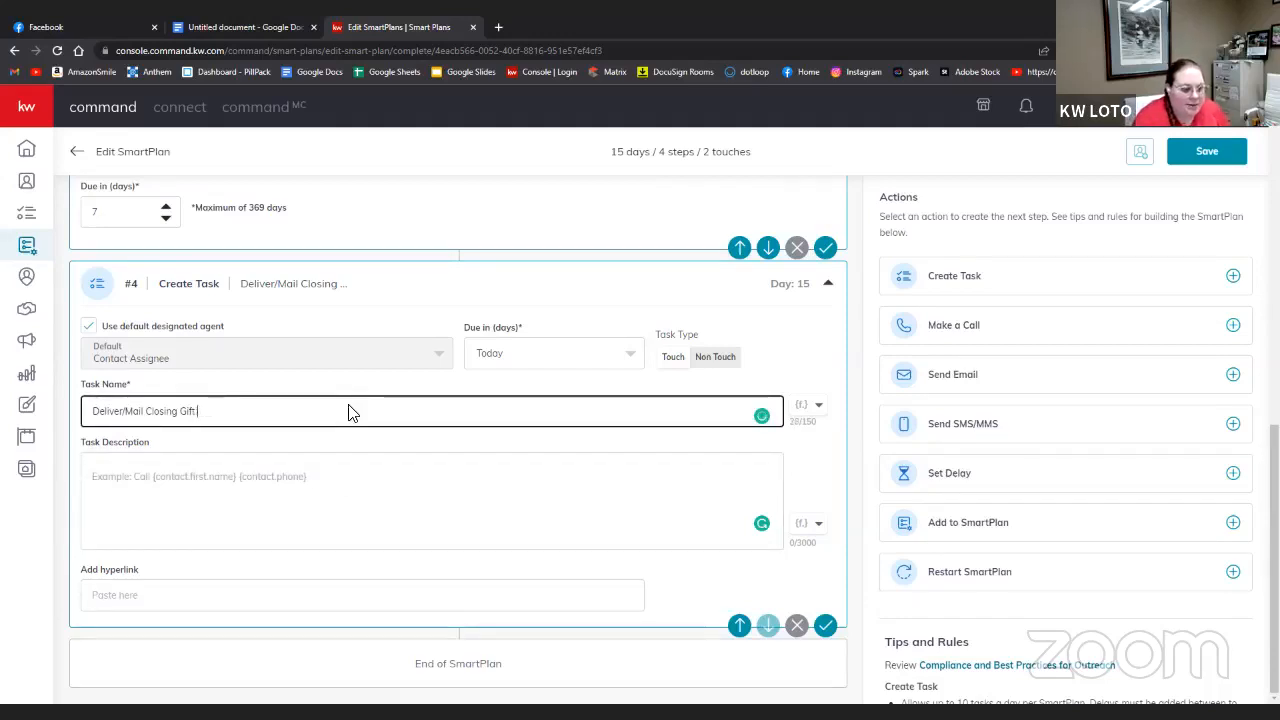
type("For")
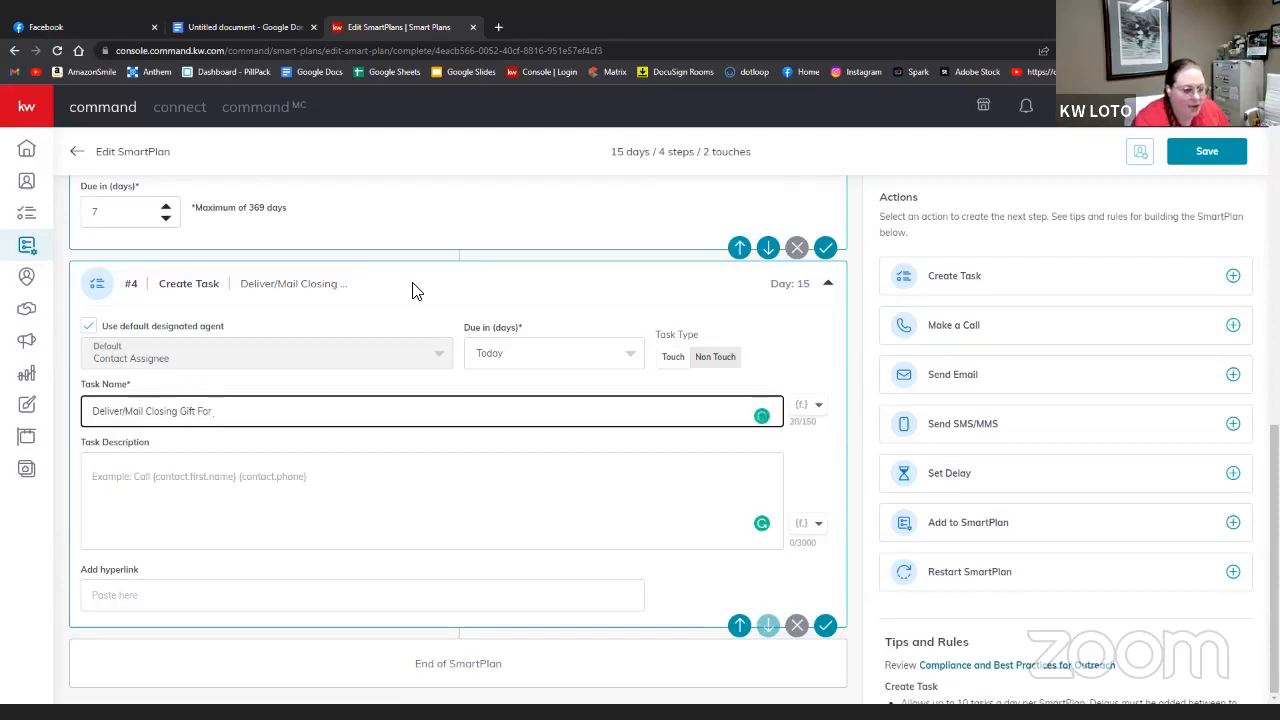
left_click(808, 418)
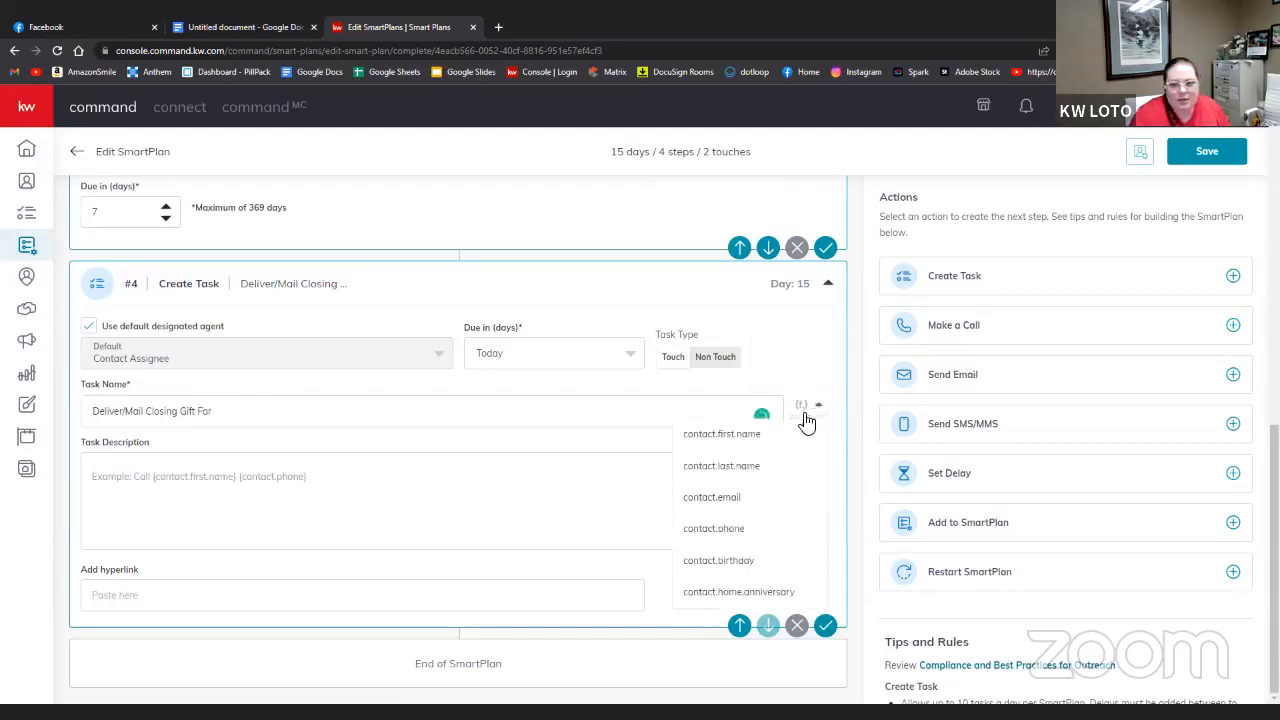
left_click(790, 430)
left_click(816, 410)
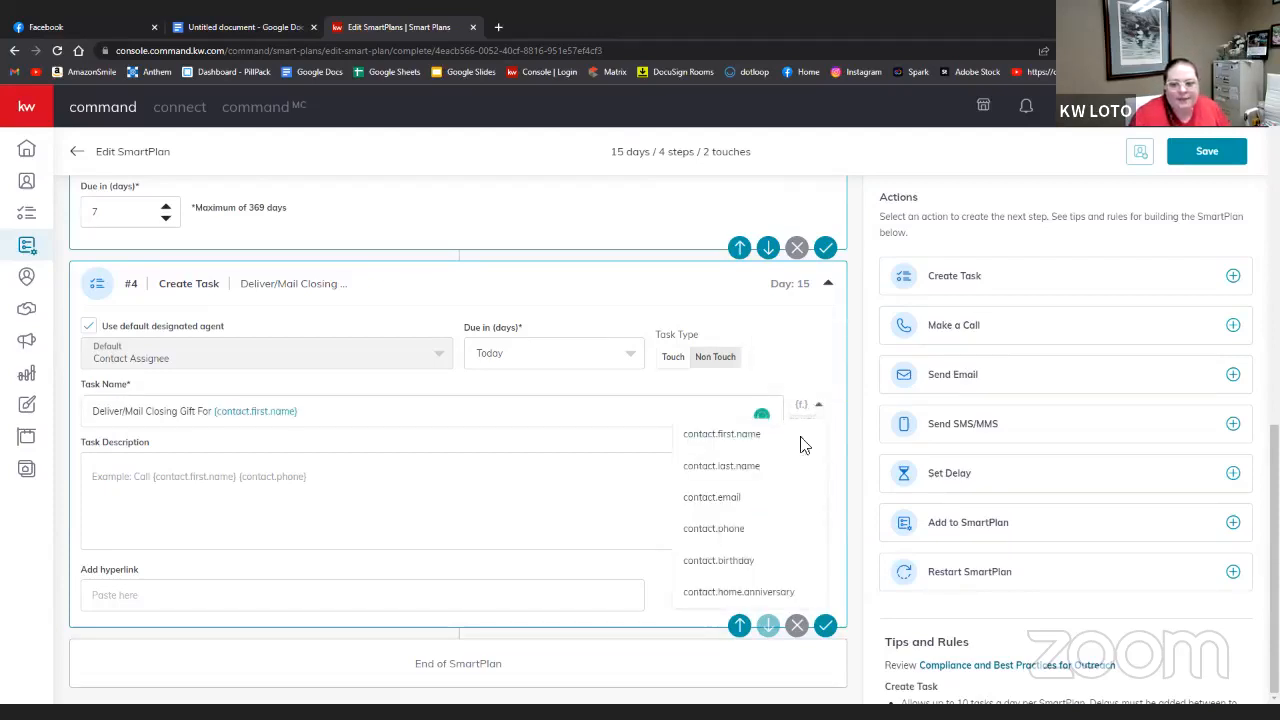
left_click(786, 462)
- Describe the task as 'Mail or deliver the closing gift for' plus the contact's first and last name
left_click(238, 470)
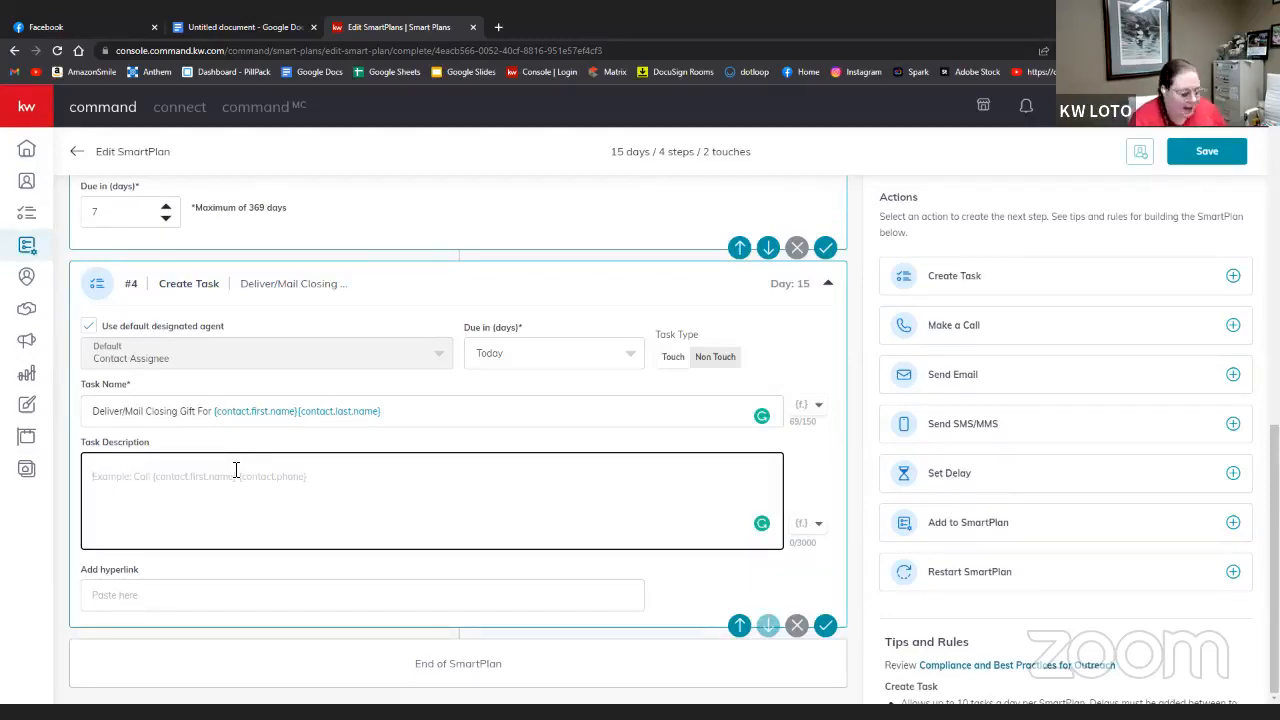
type("Mail or ")
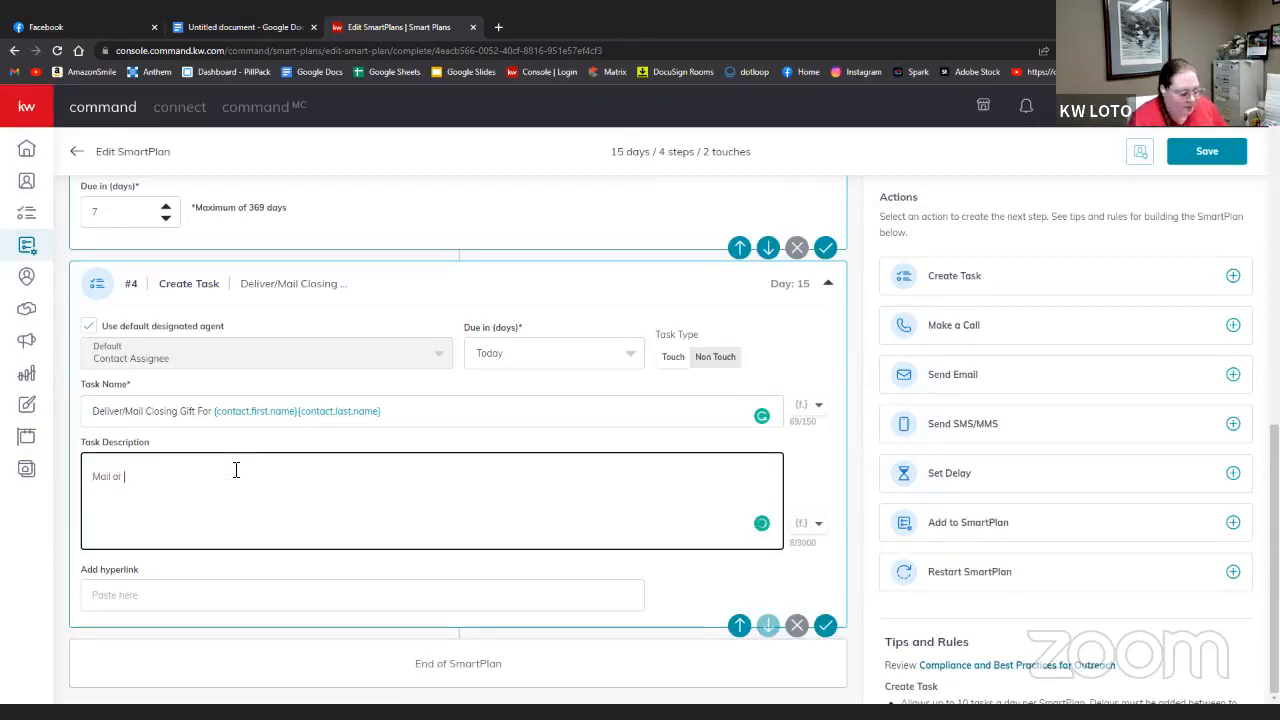
type("deliver th")
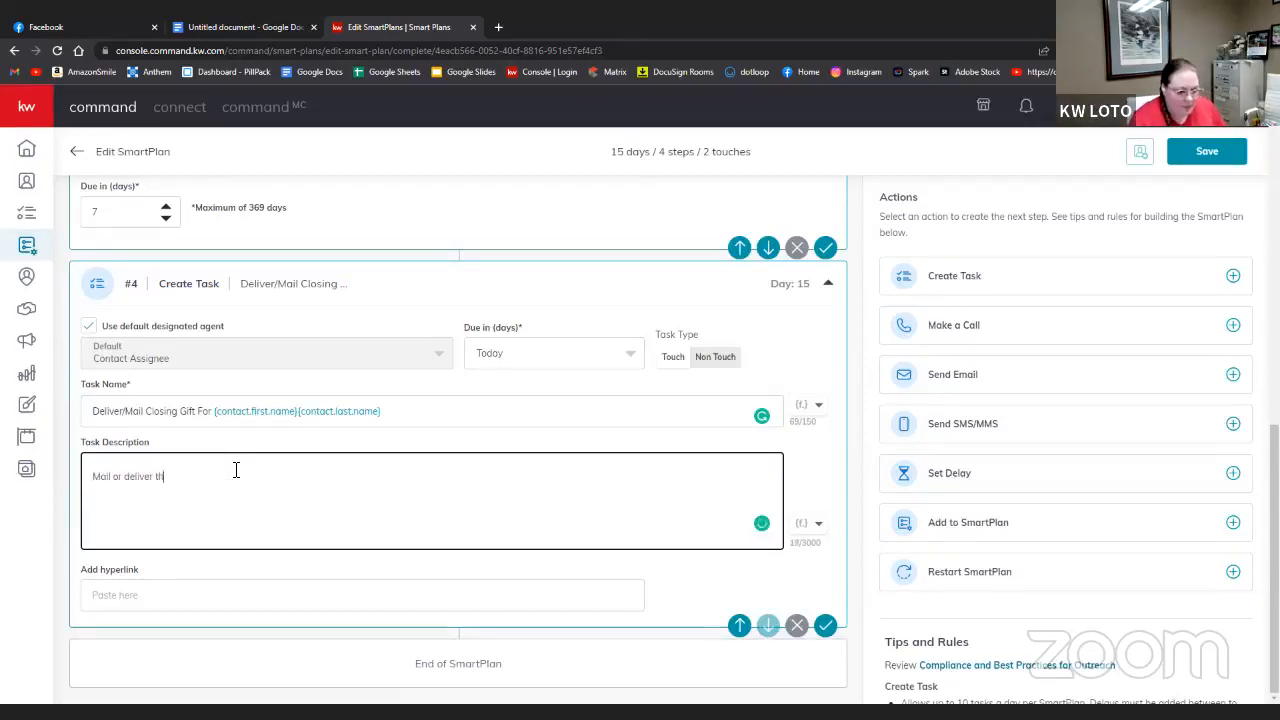
type("e clos")
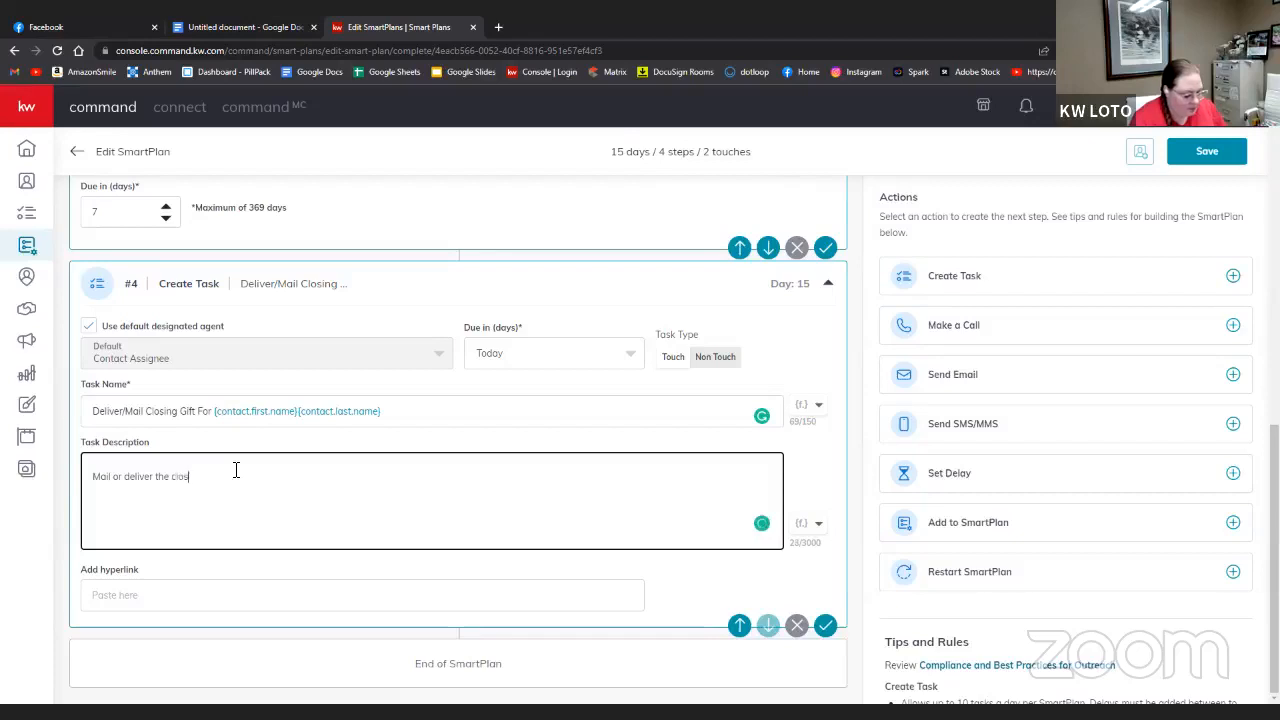
type("ing gif")
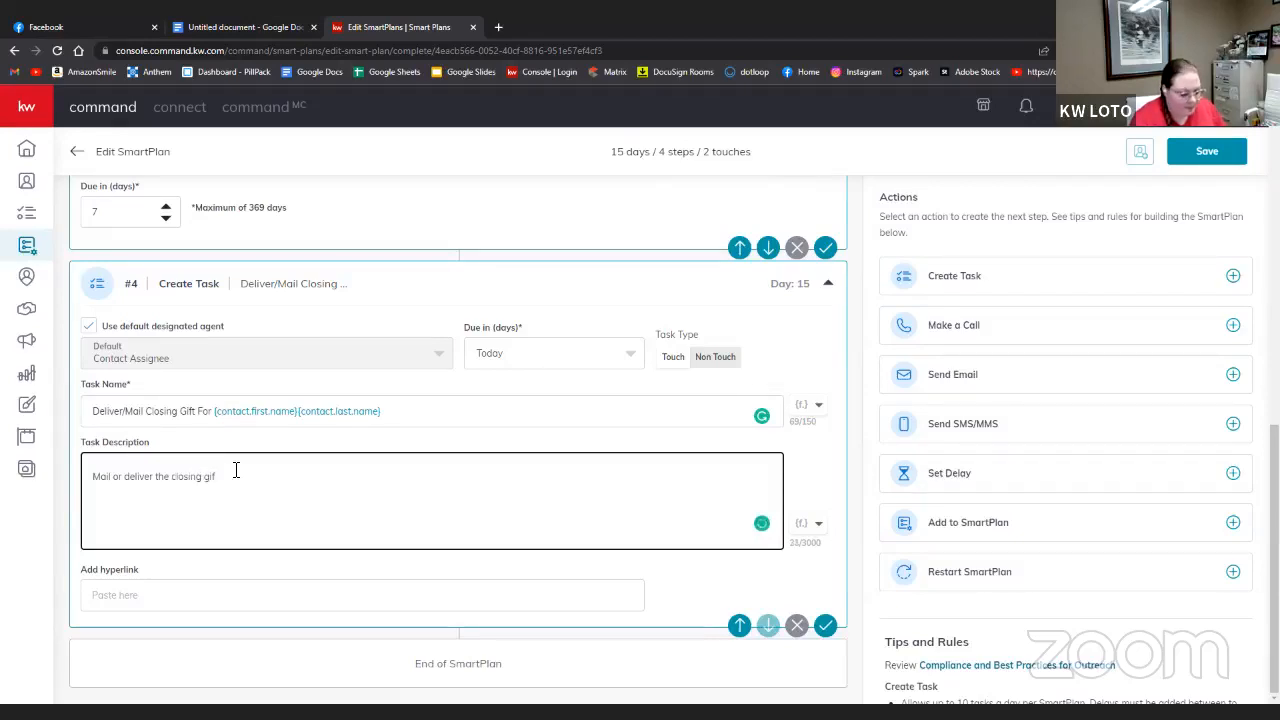
type("t for")
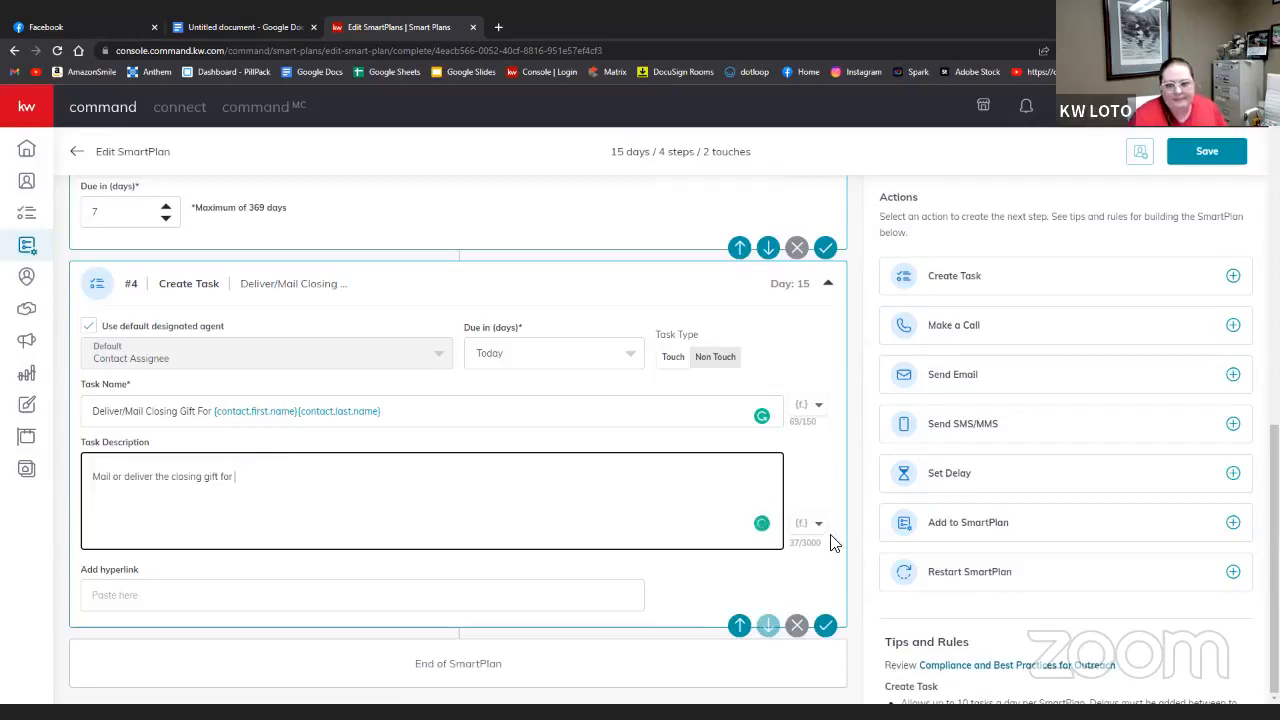
left_click(818, 524)
left_click(806, 522)
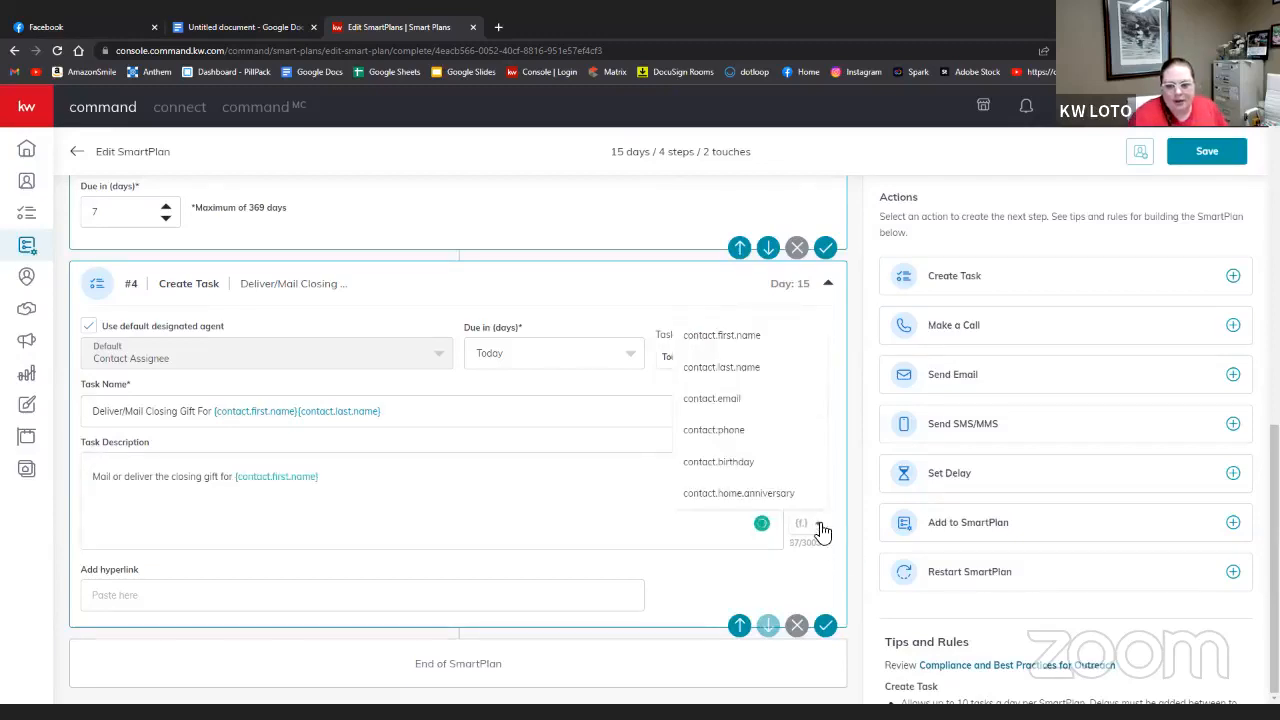
left_click(758, 368)
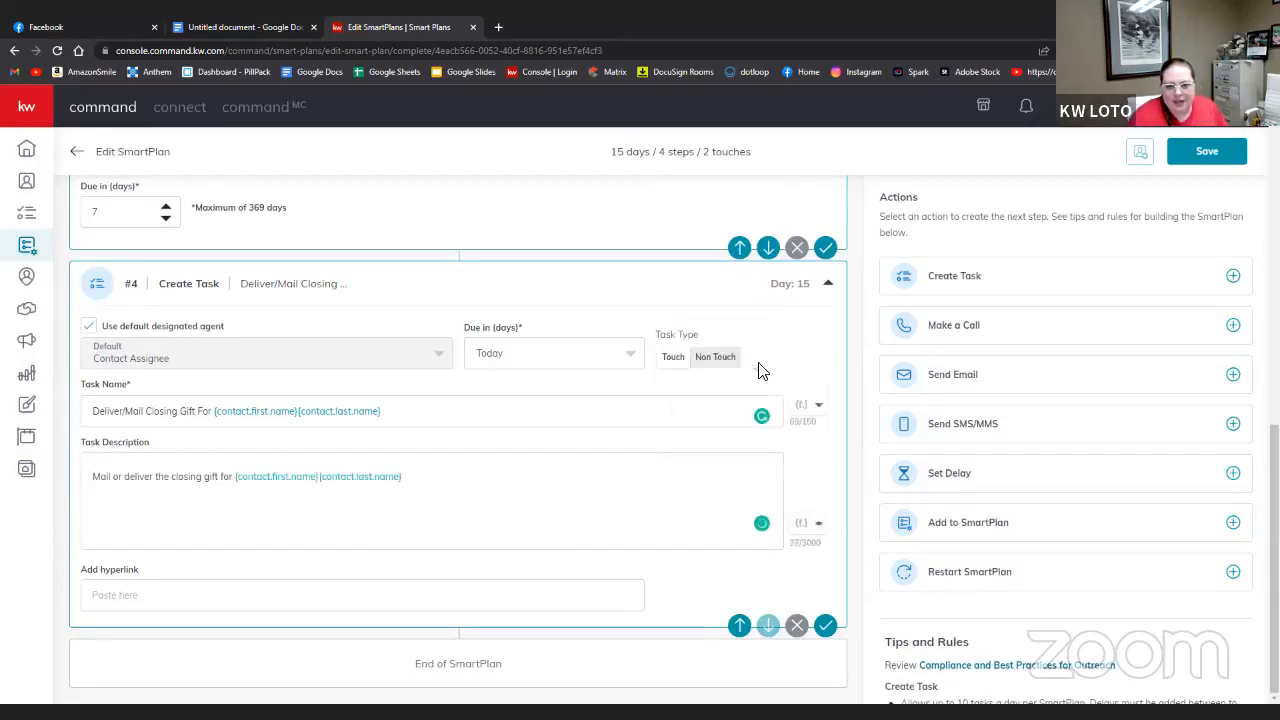
left_click(454, 483)
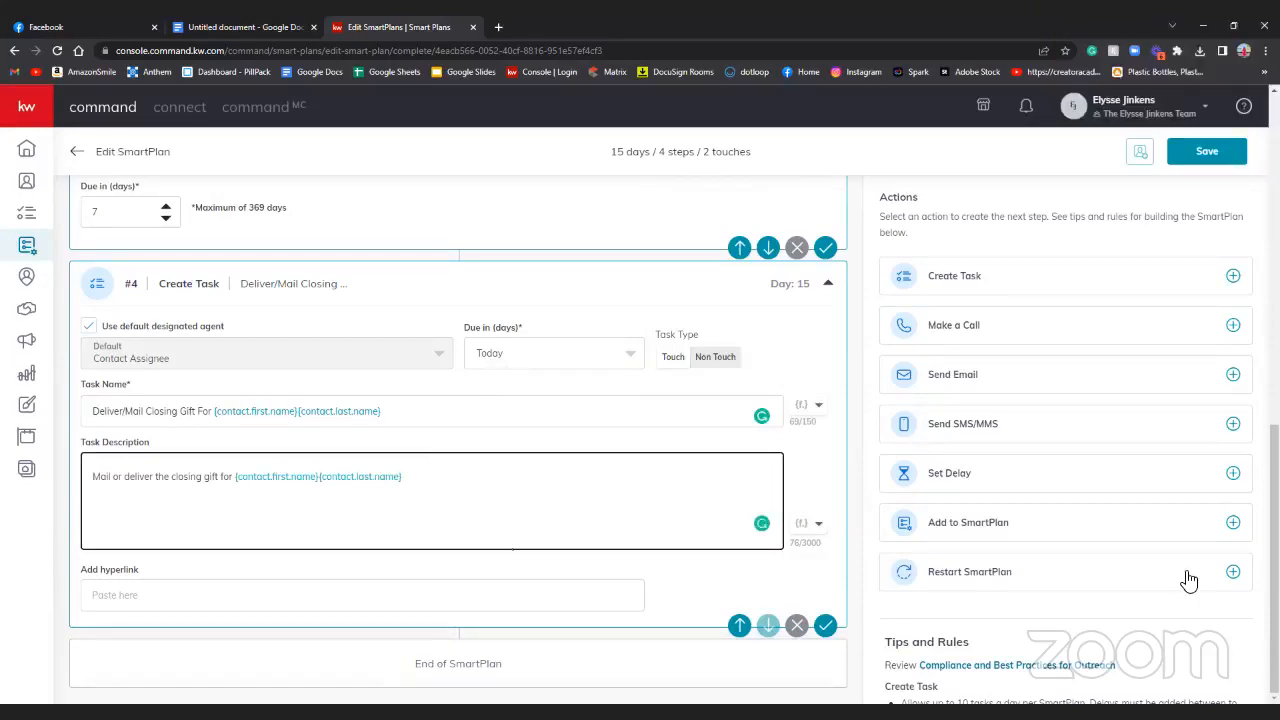
left_click(688, 588)
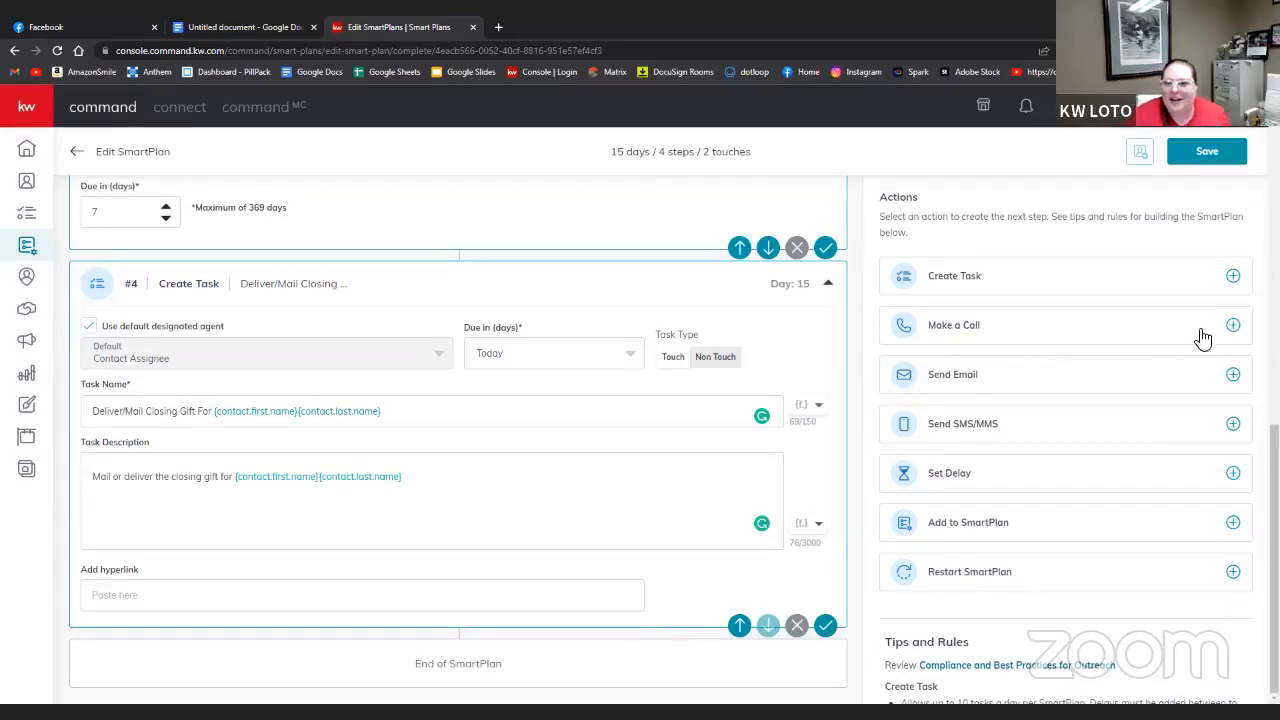
- Add a delay and a new task step named 'Write & Send Hand Written Card For'
left_click(1234, 474)
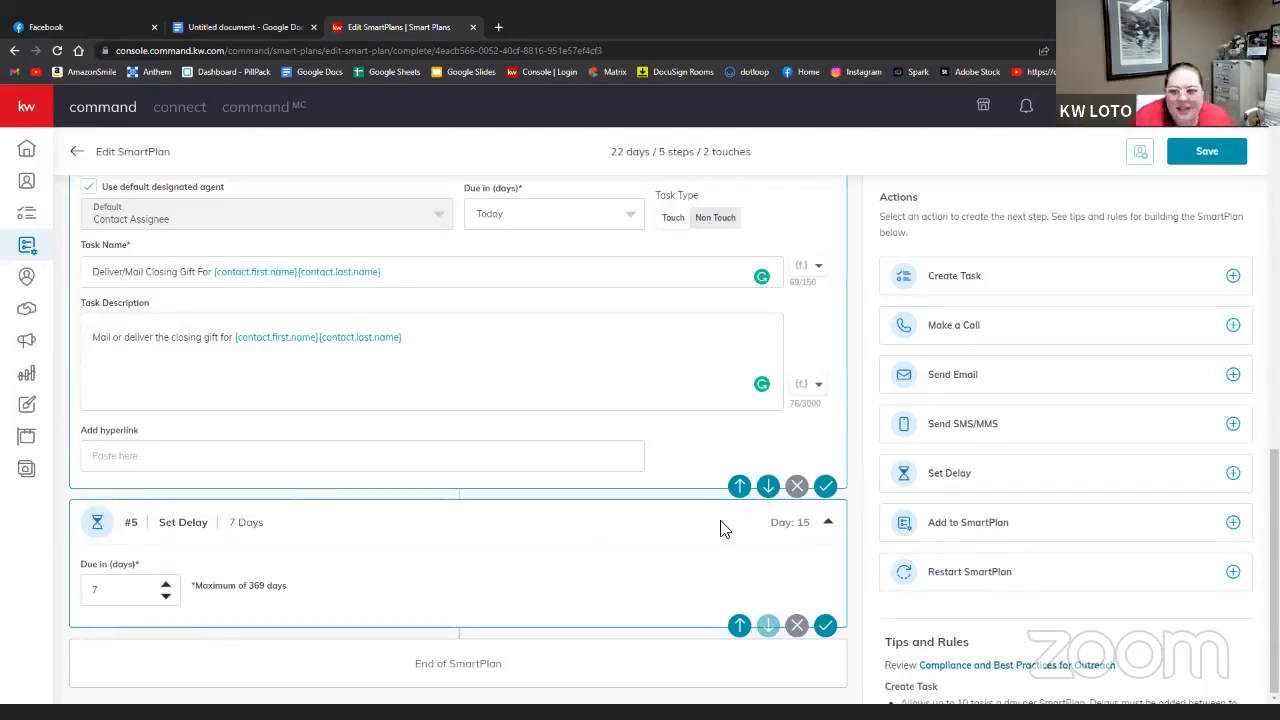
left_click(1233, 277)
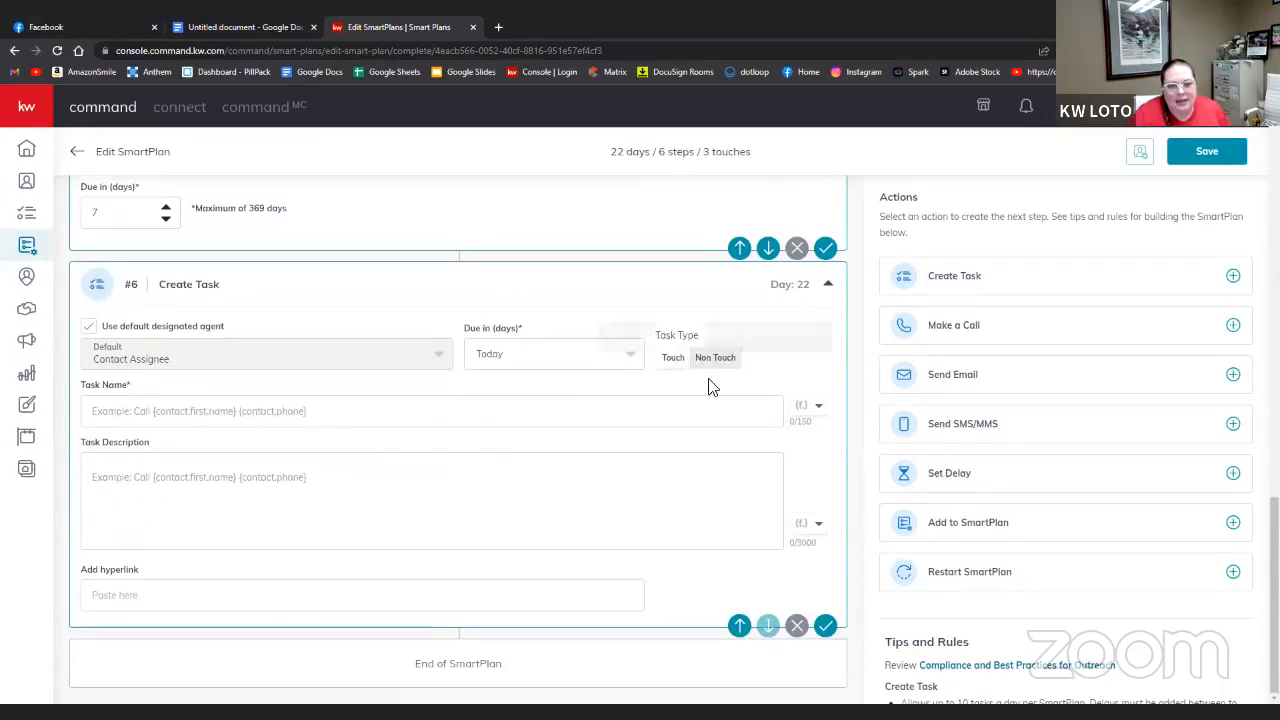
left_click(322, 407)
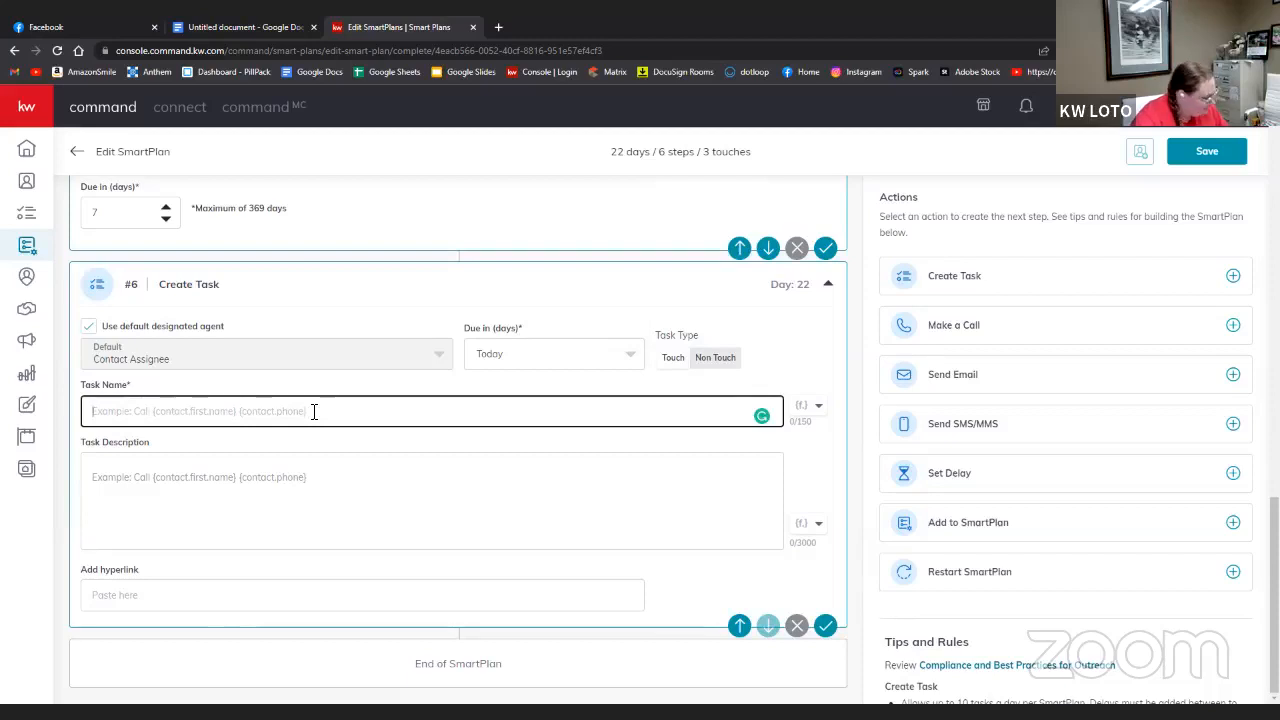
type("Send")
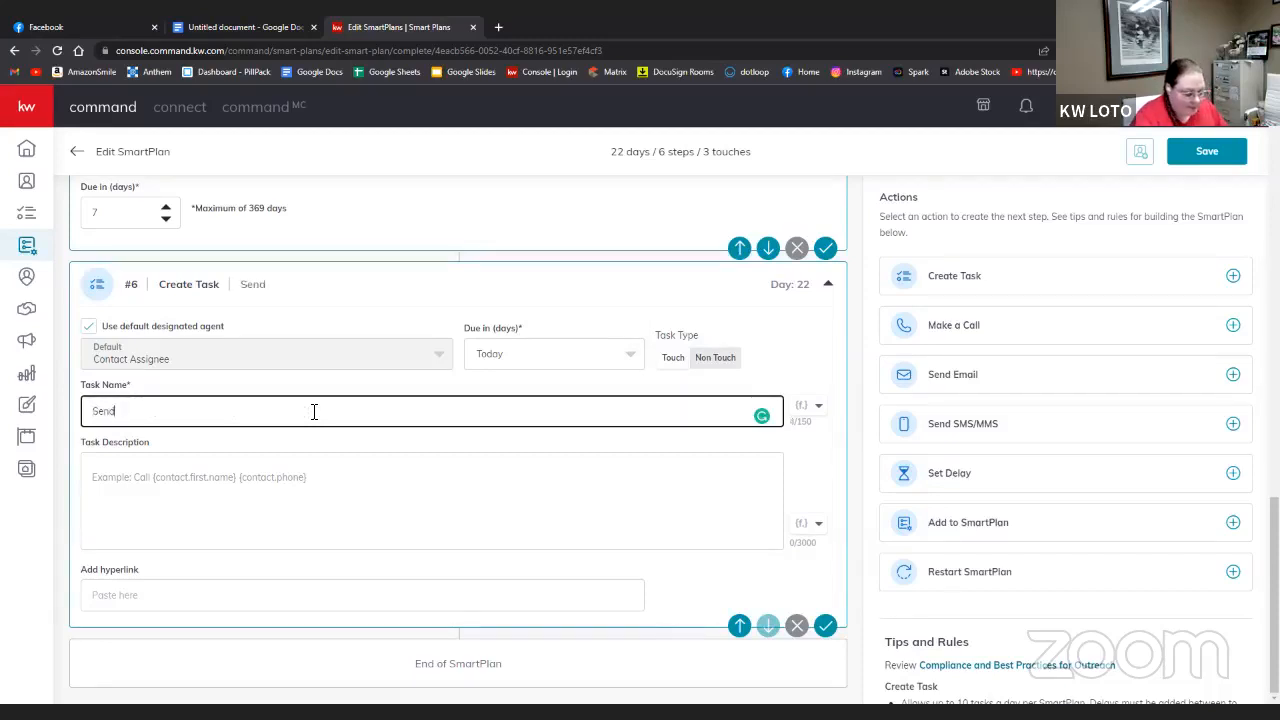
key("BackSpace")
key("BackSpace")
key("BackSpace")
key("BackSpace")
type("Wri")
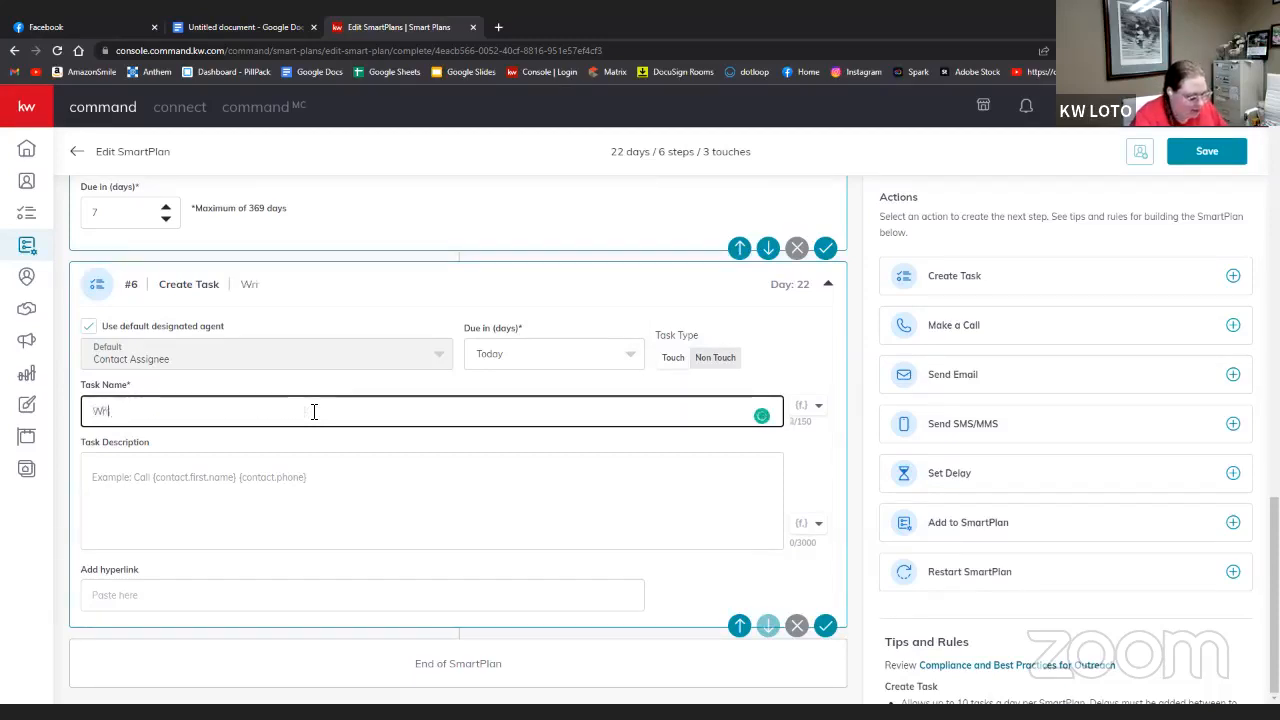
type("te & Send")
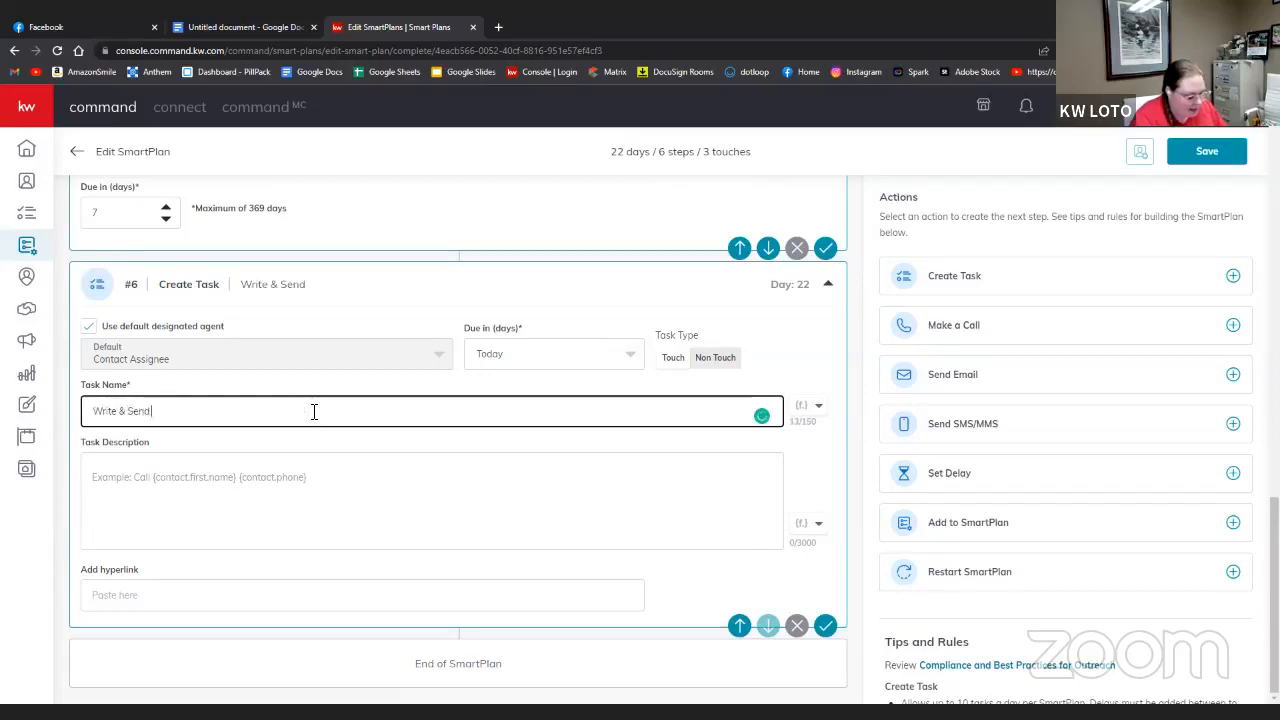
type(" handf")
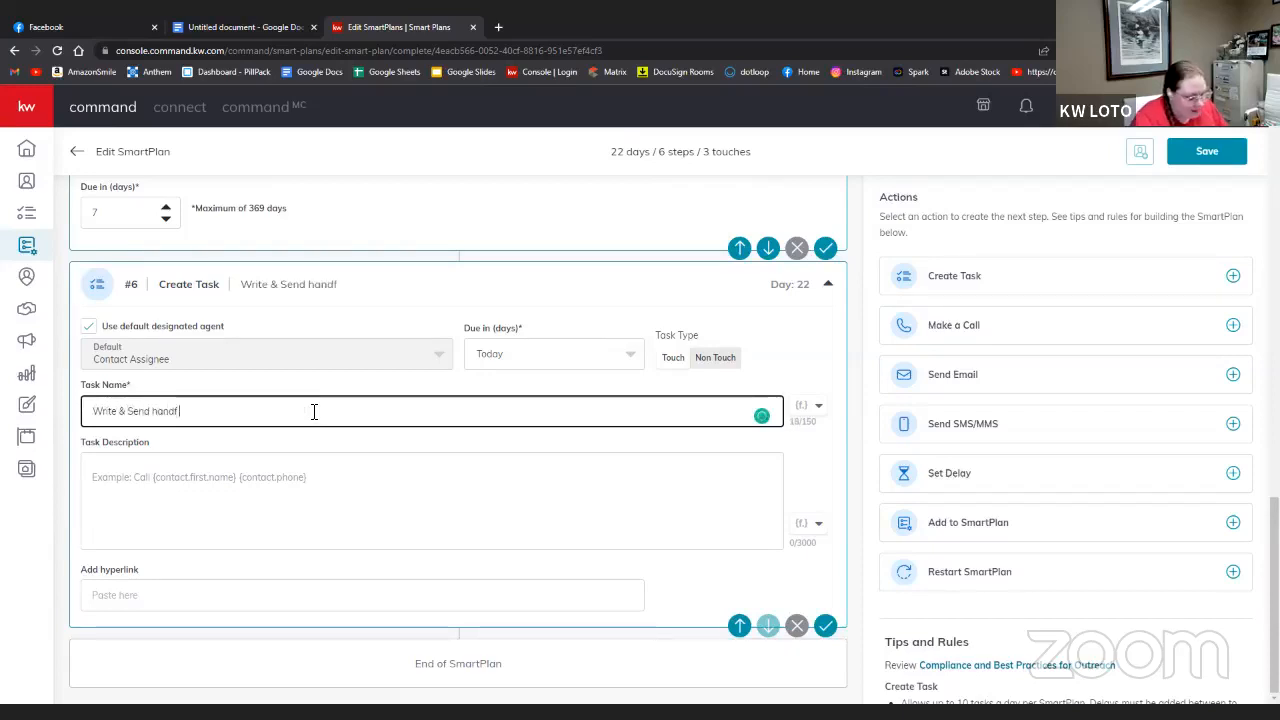
key("BackSpace")
key("BackSpace")
key("BackSpace")
key("BackSpace")
key("BackSpace")
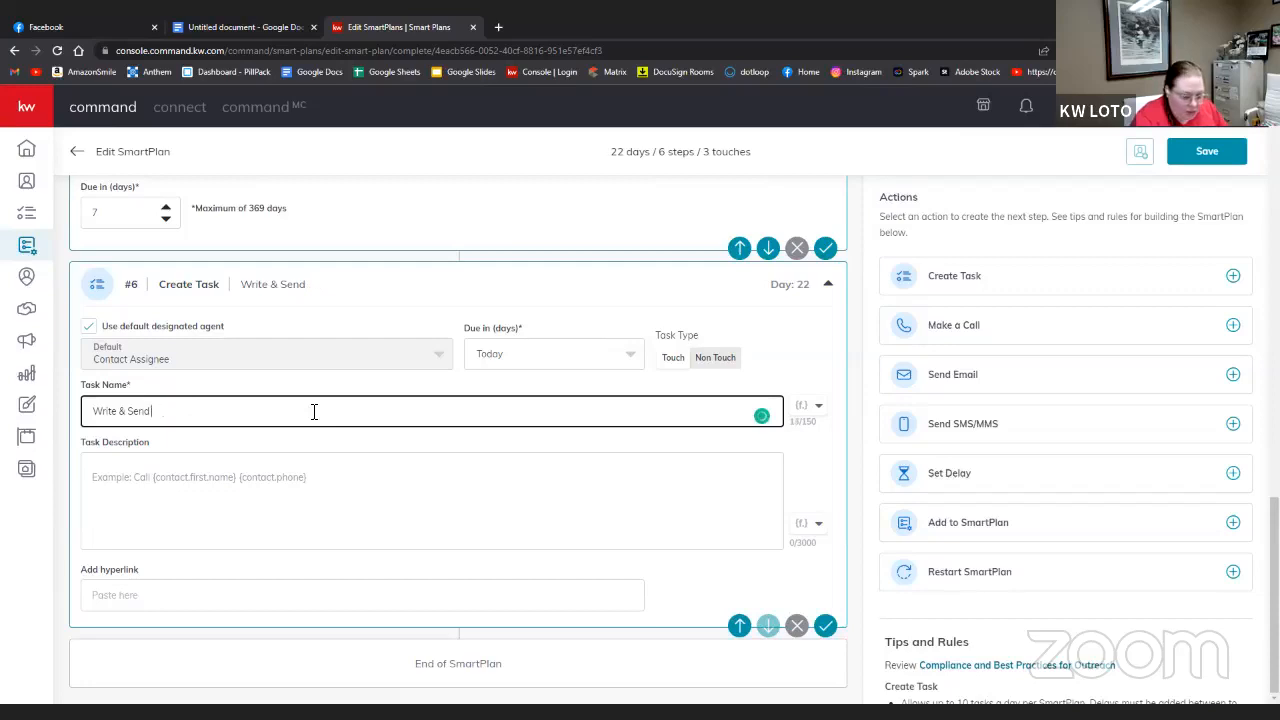
type("Hand Wri")
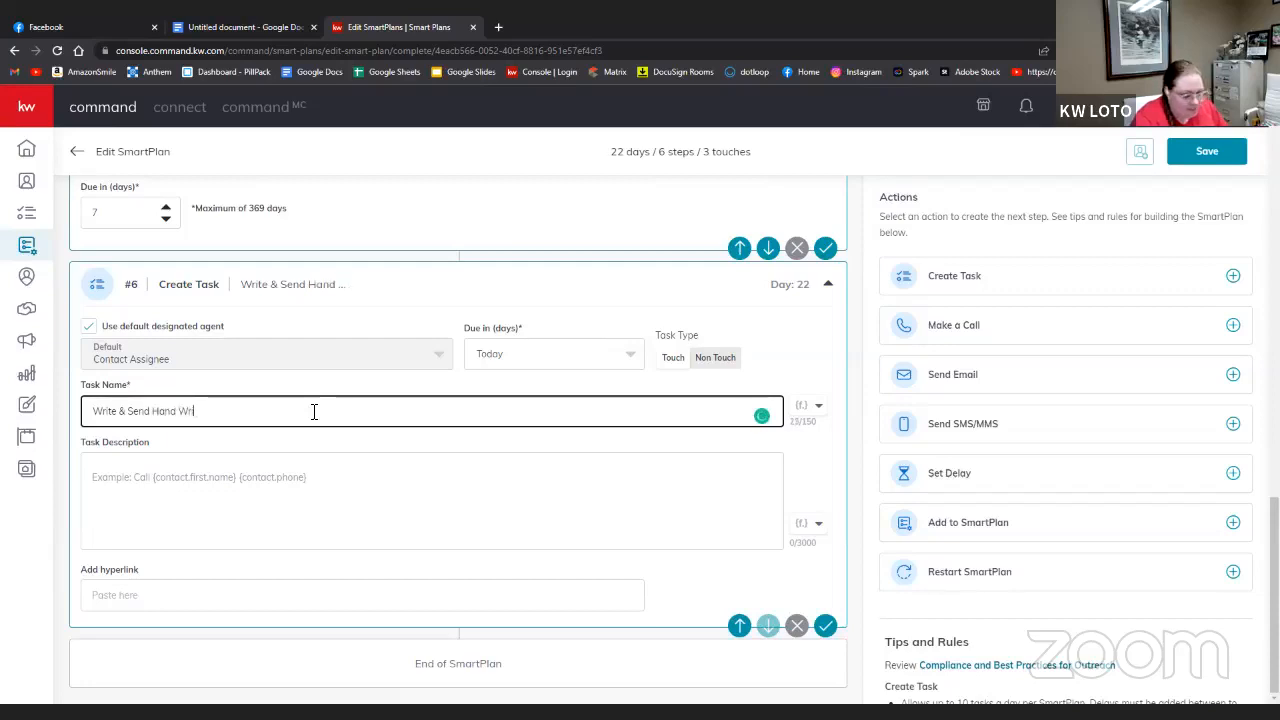
type("tten Ca")
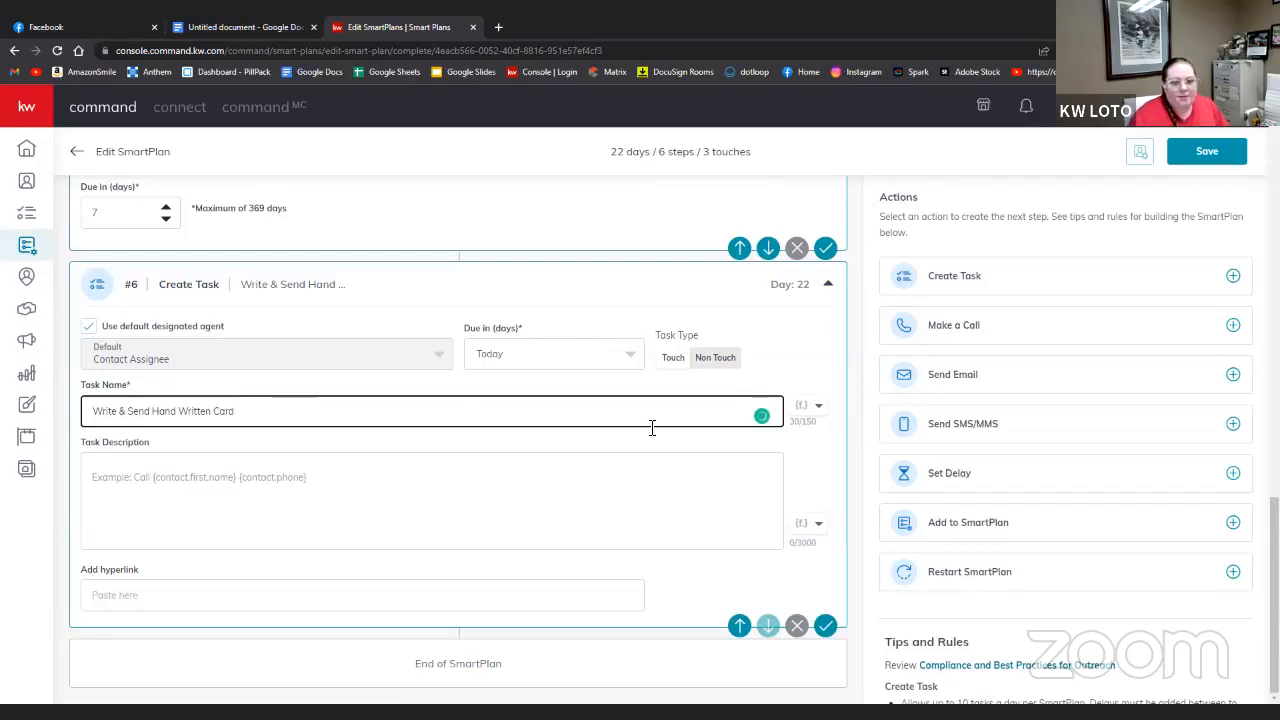
type("rd ")
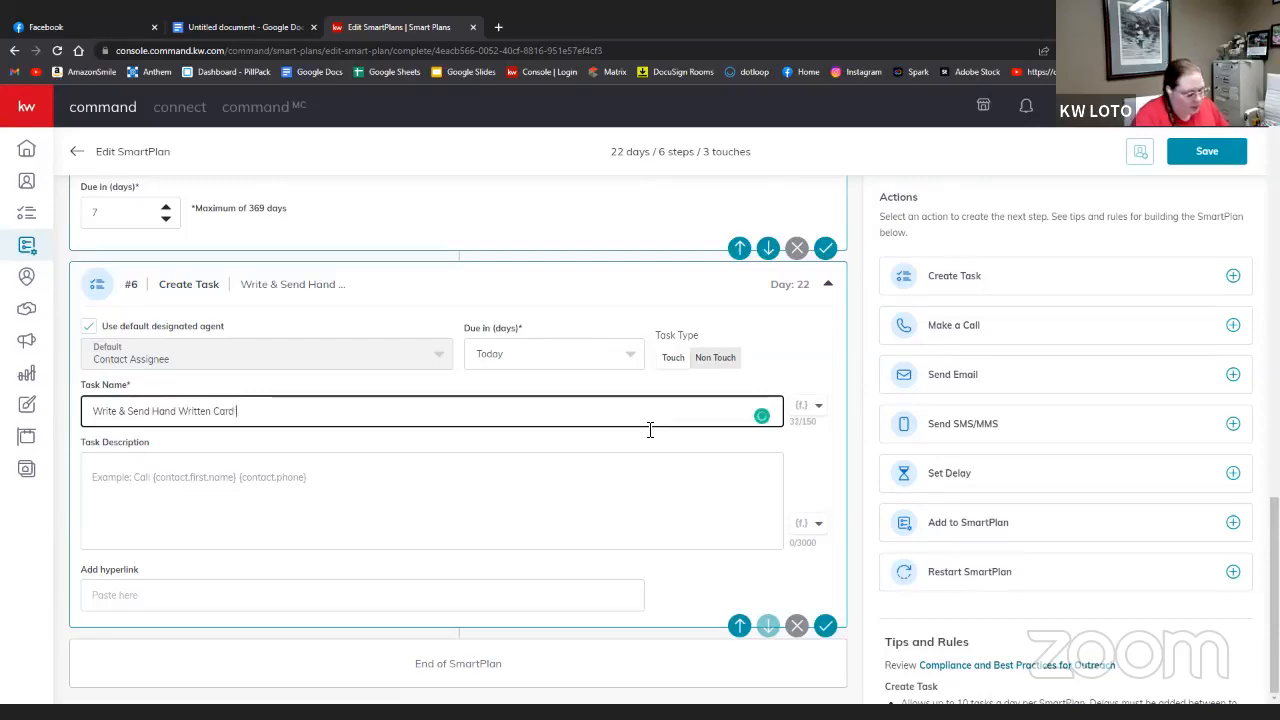
type("For")
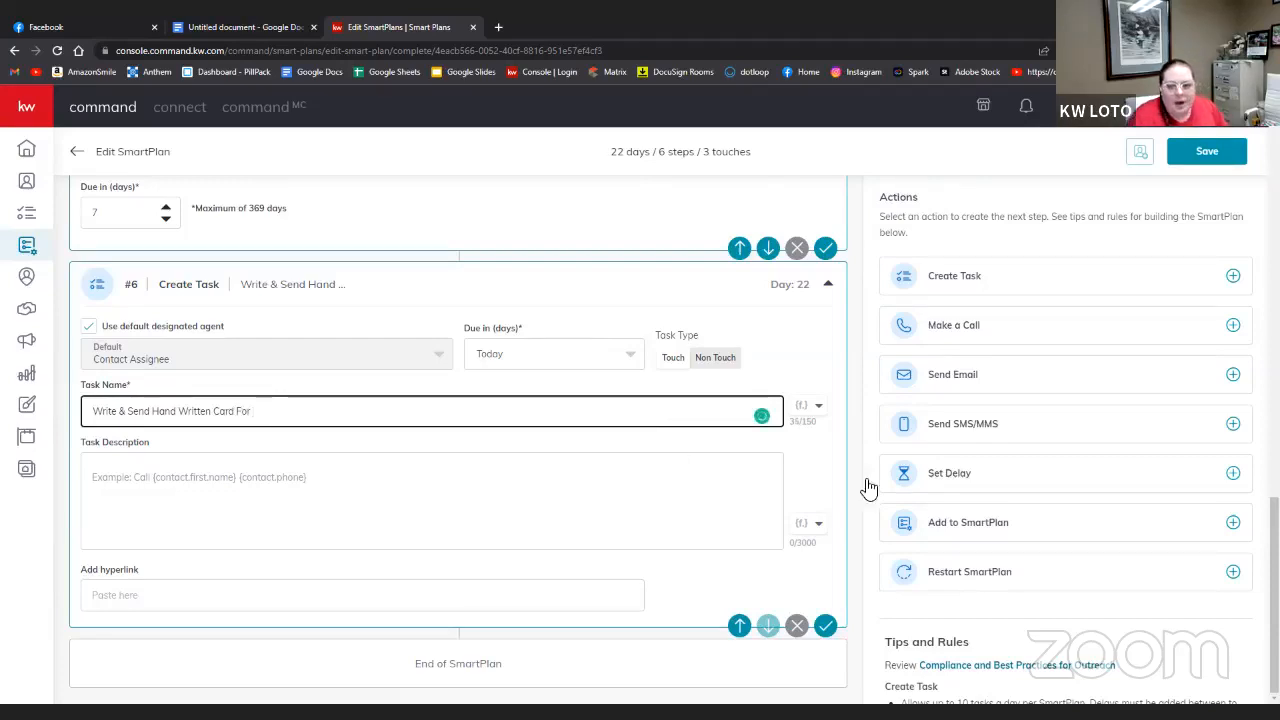
- Append the contact's first and last name fields to the card task name
left_click(812, 406)
left_click(783, 438)
left_click(815, 408)
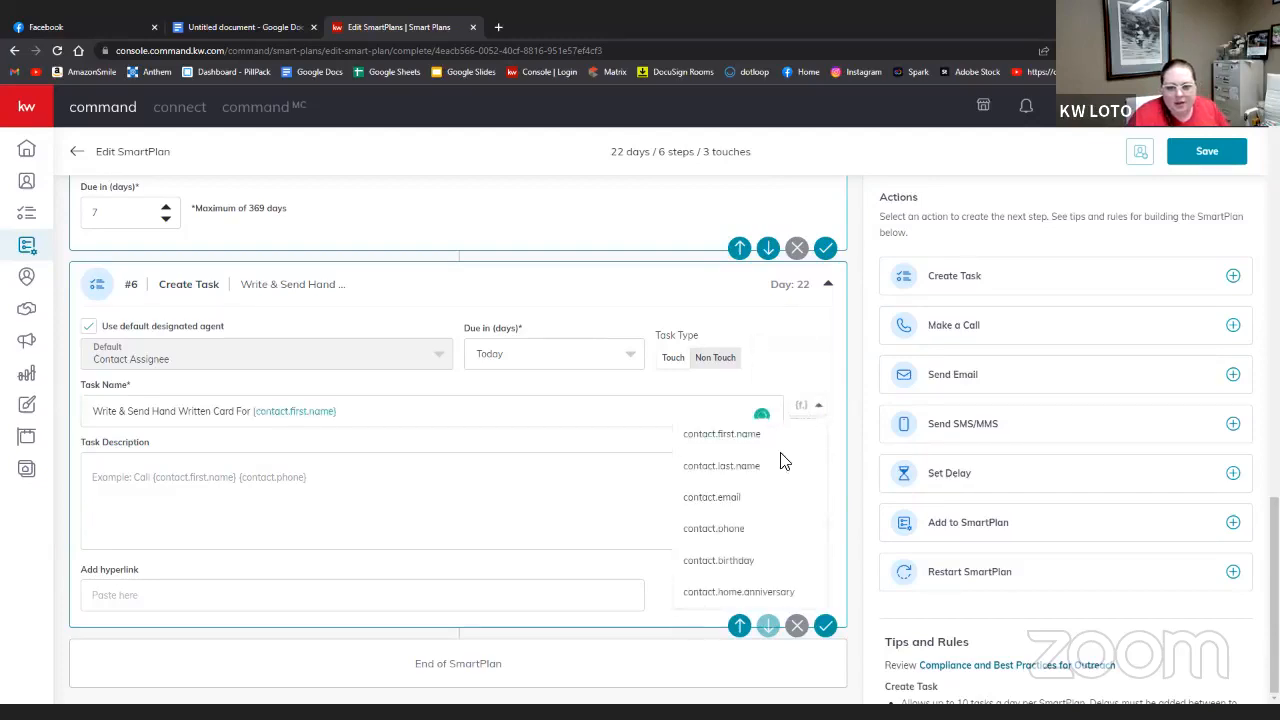
left_click(771, 470)
left_click(280, 492)
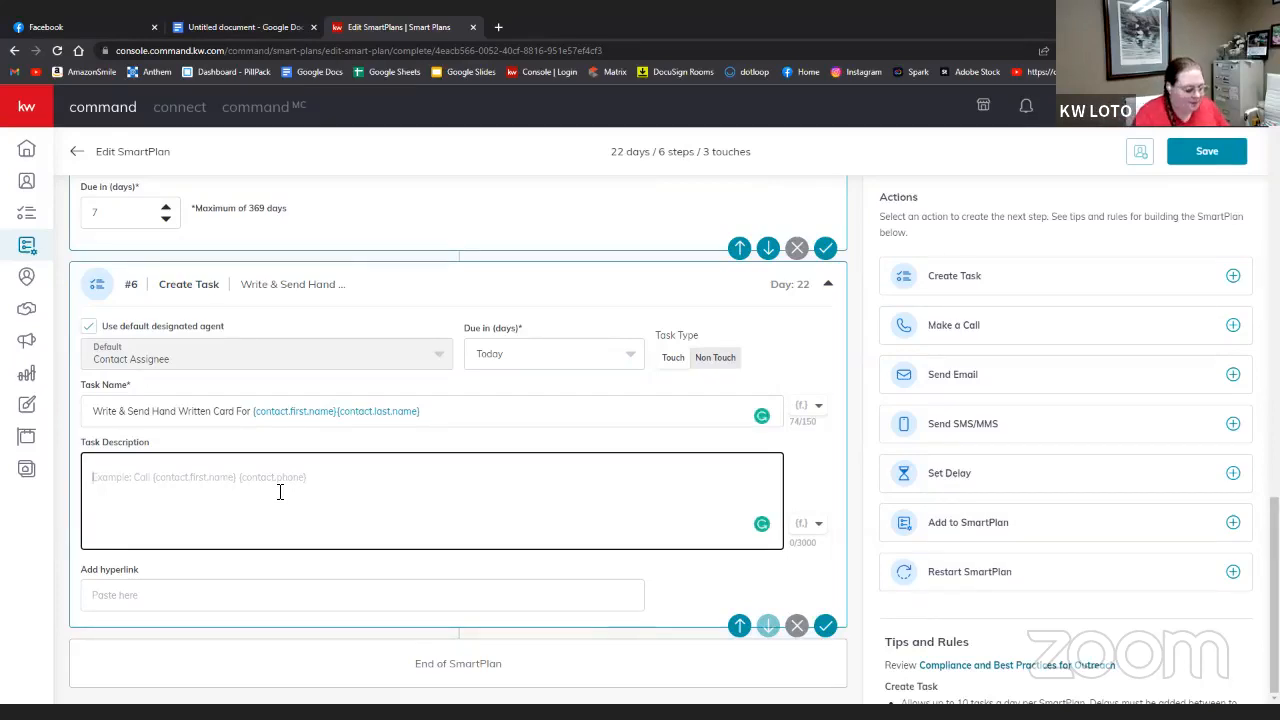
- Describe step 6 as 'Write and sned hand written card to' plus the contact's first and last name
type("W")
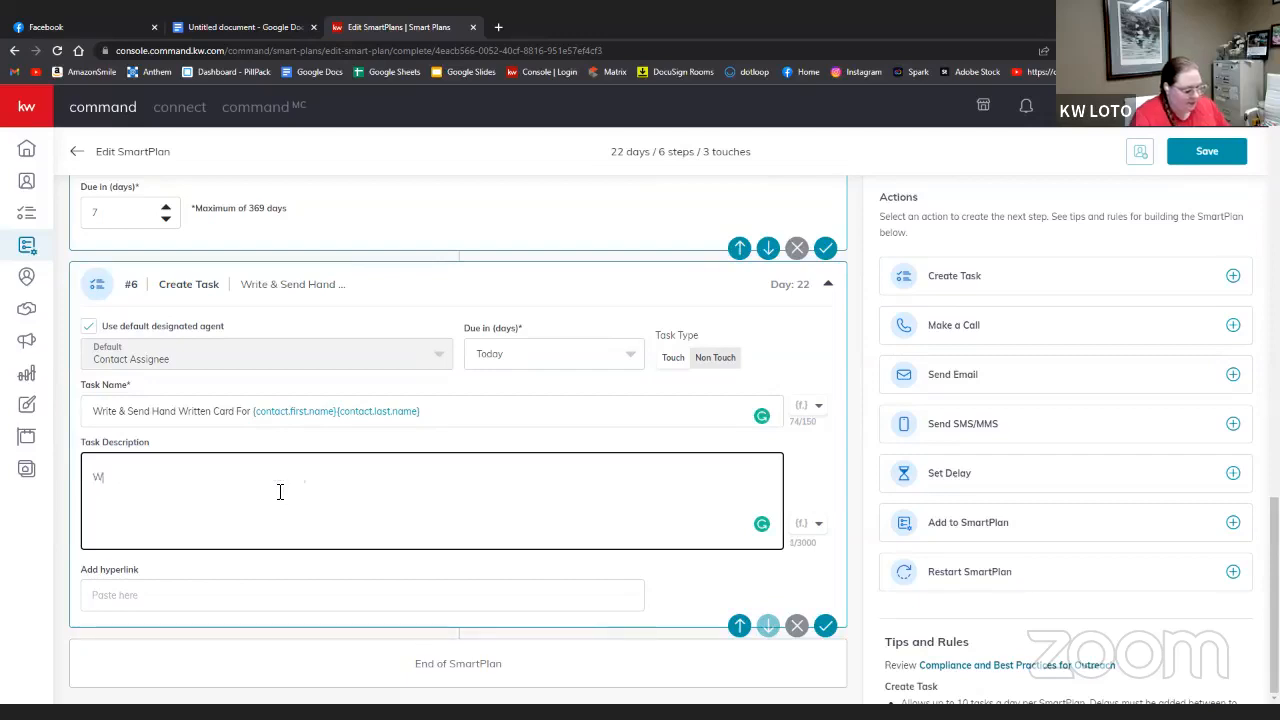
type("rite and")
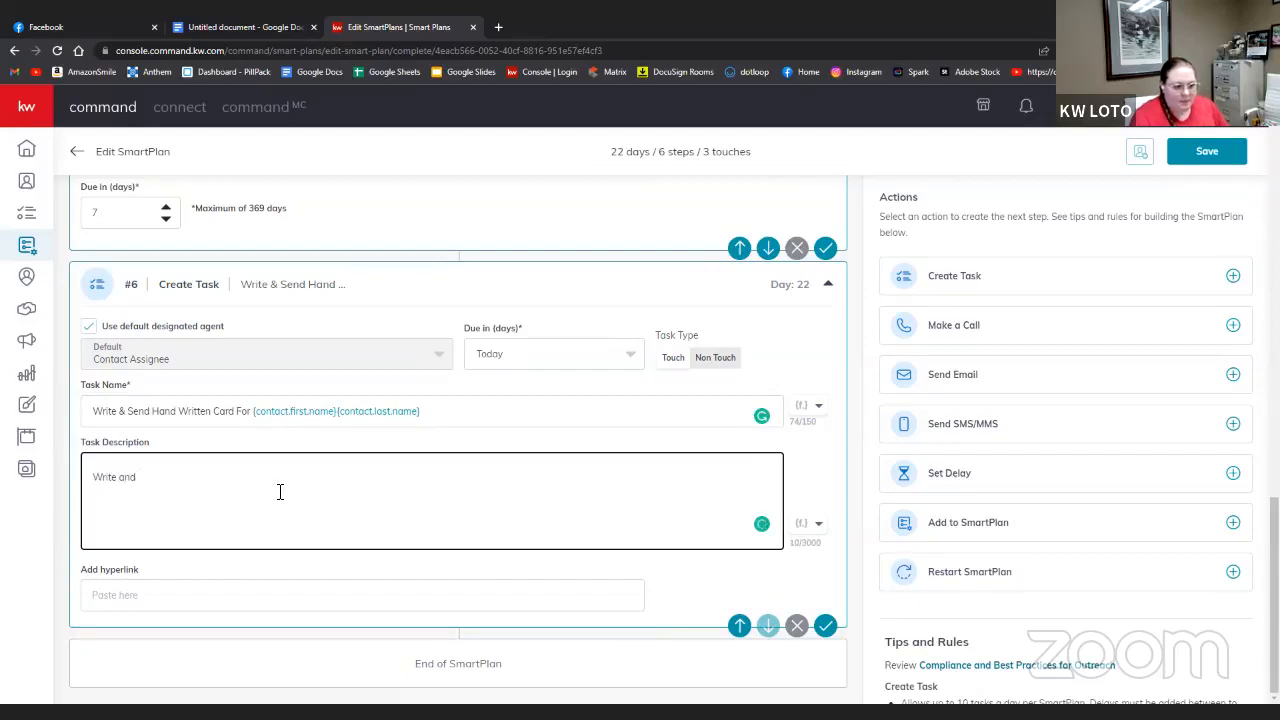
type(" sne")
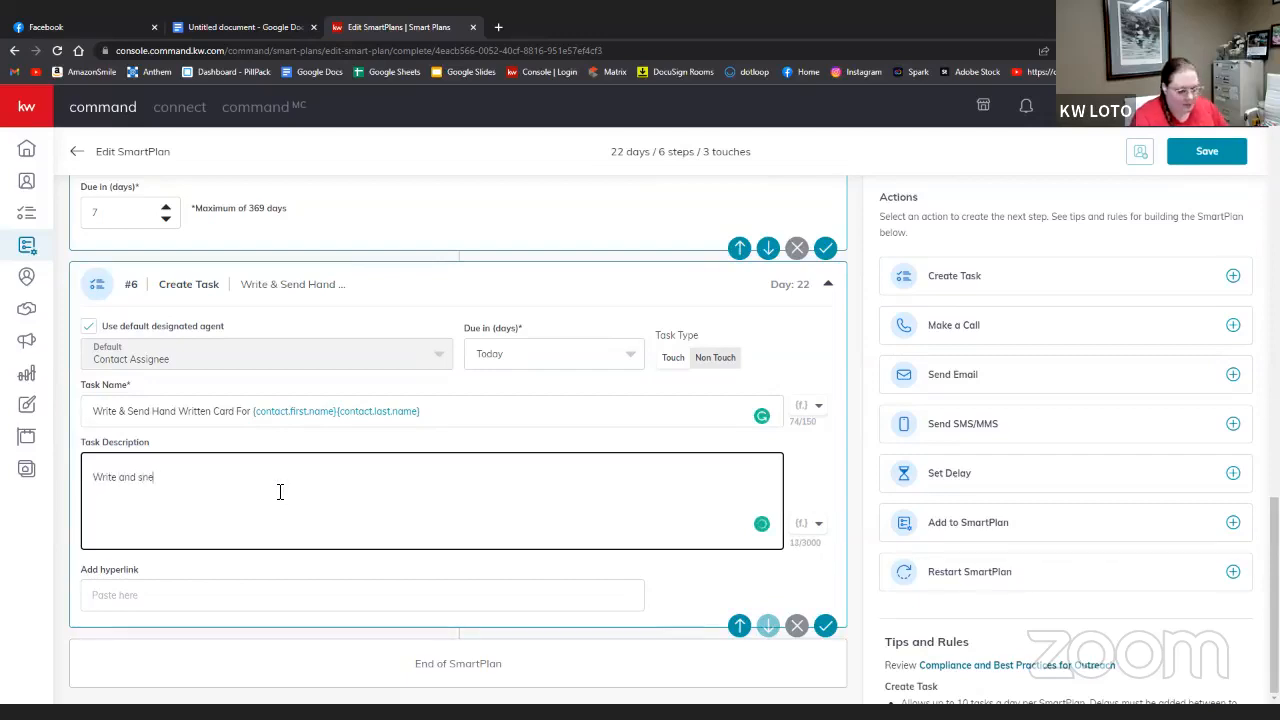
type("d ha")
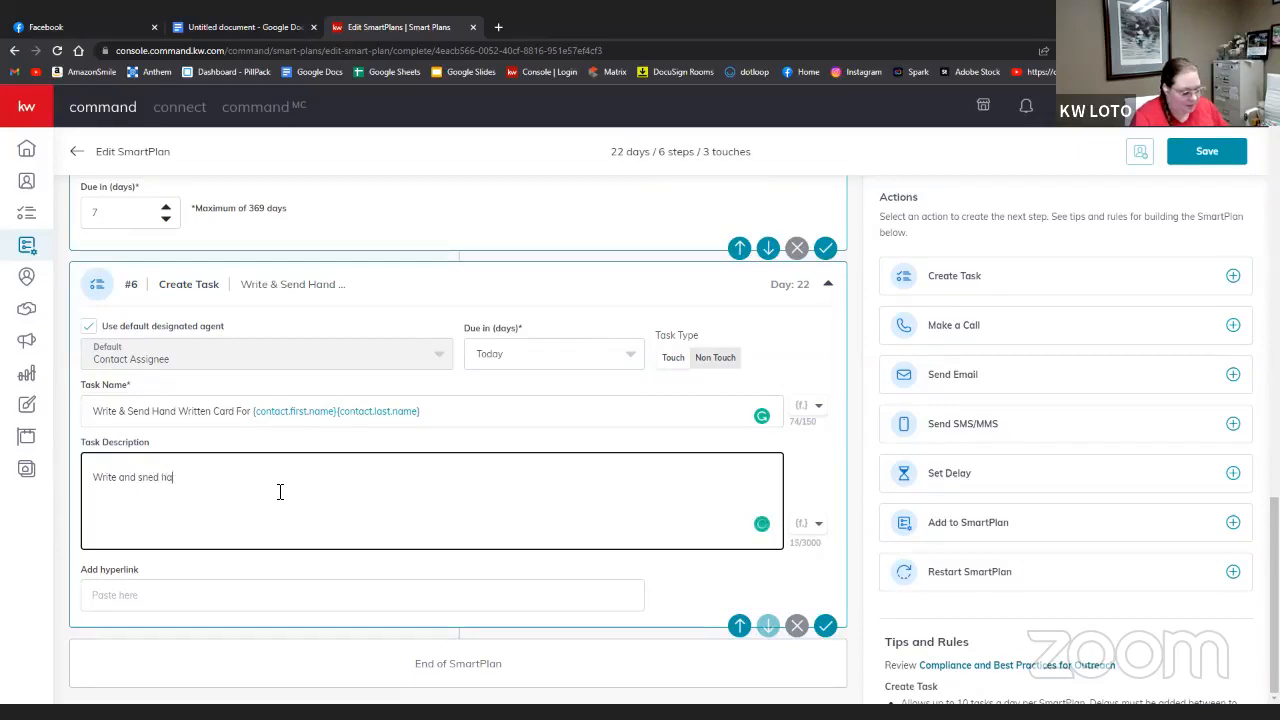
type("nd written ")
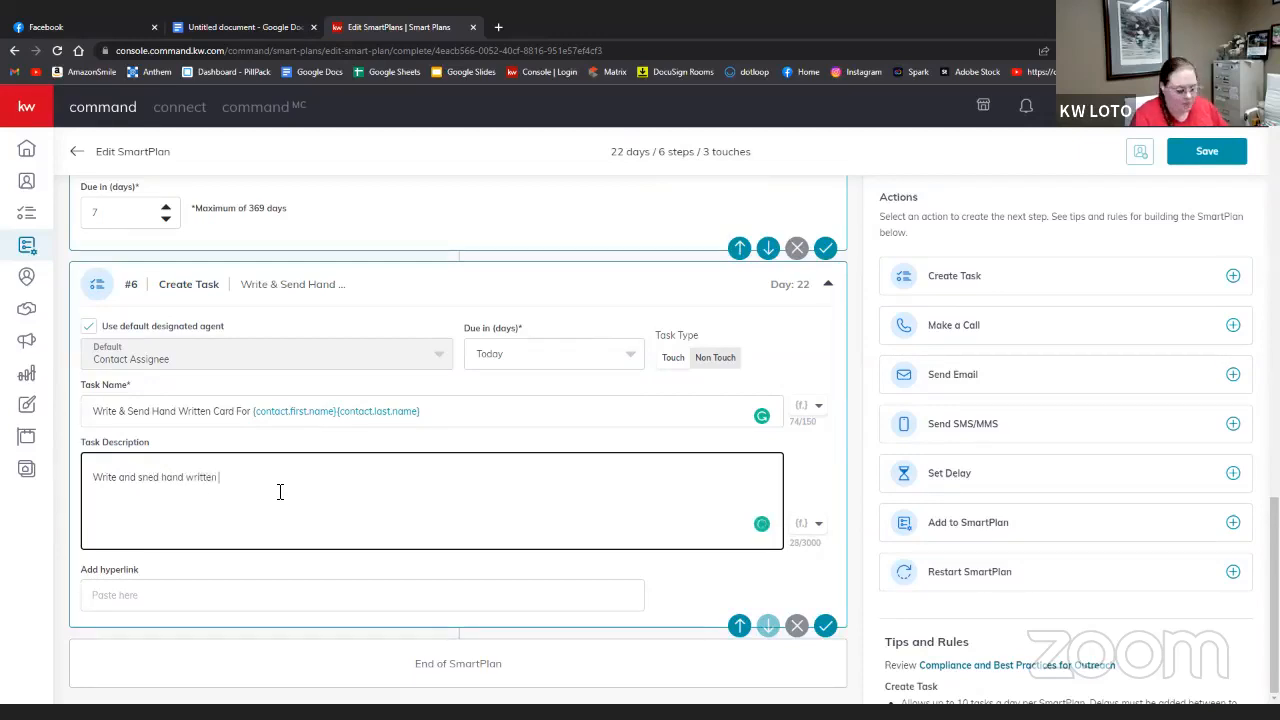
type("card to")
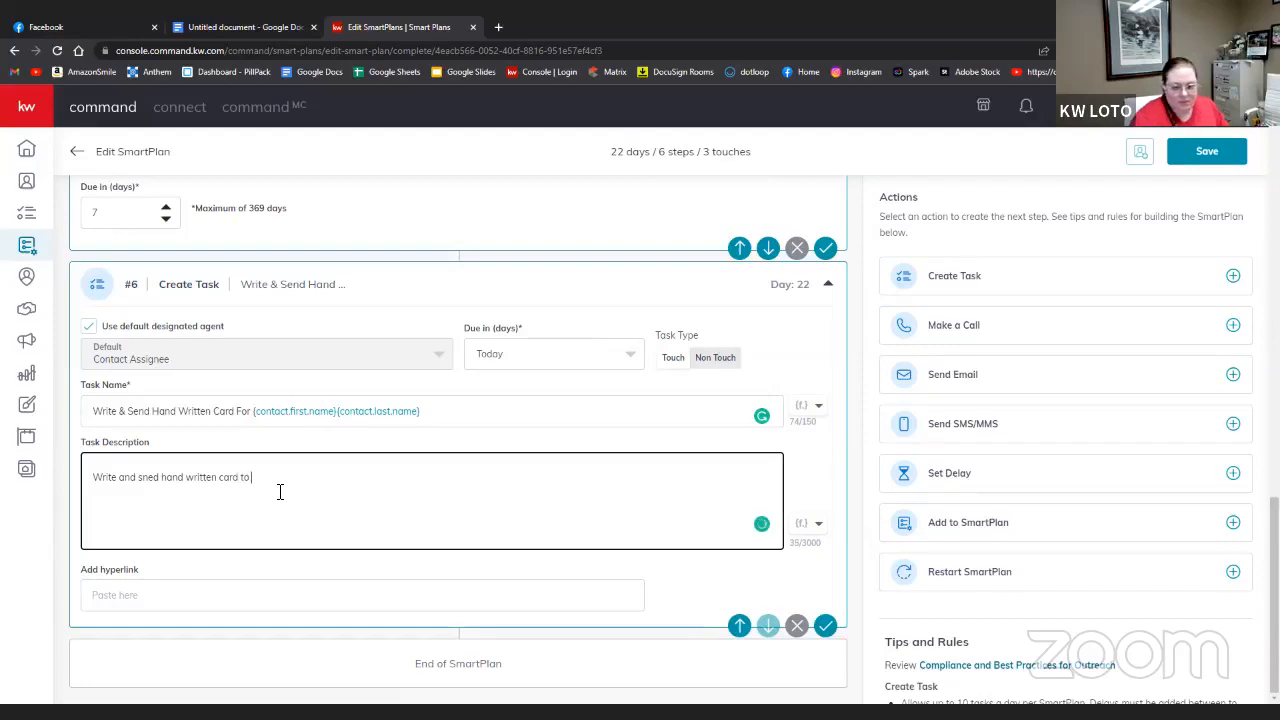
left_click(810, 523)
left_click(776, 338)
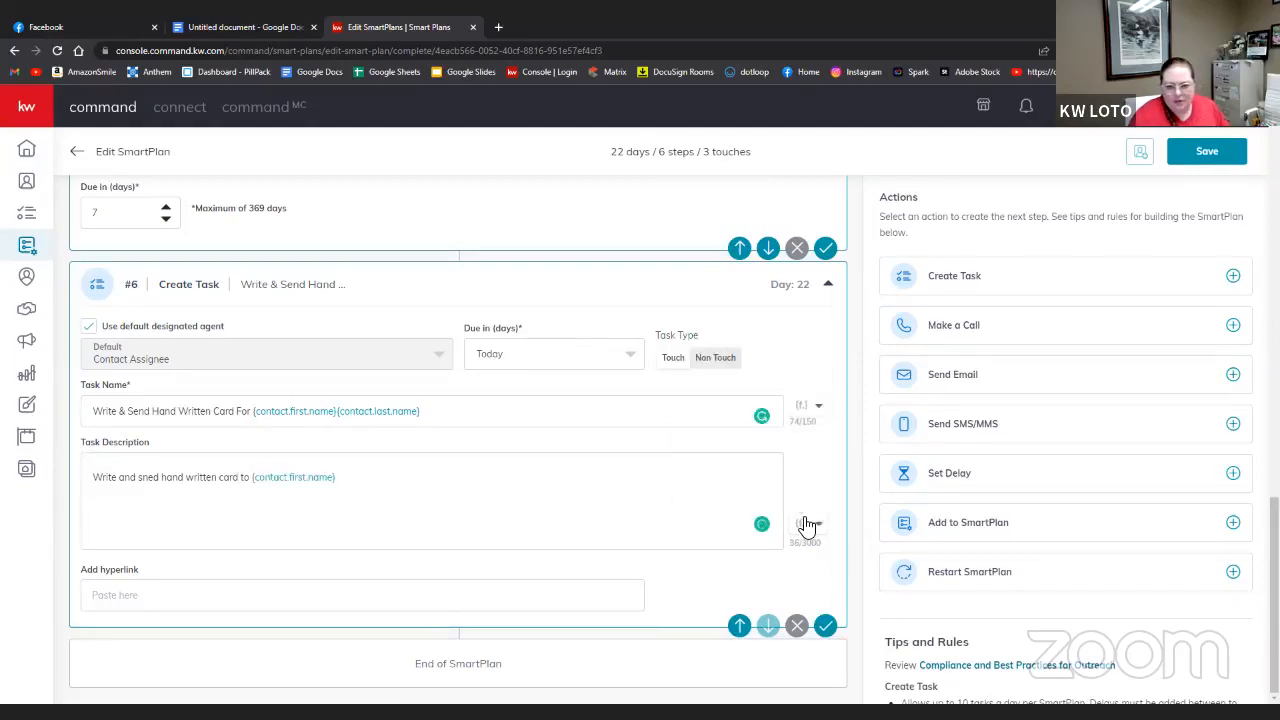
left_click(808, 524)
left_click(721, 367)
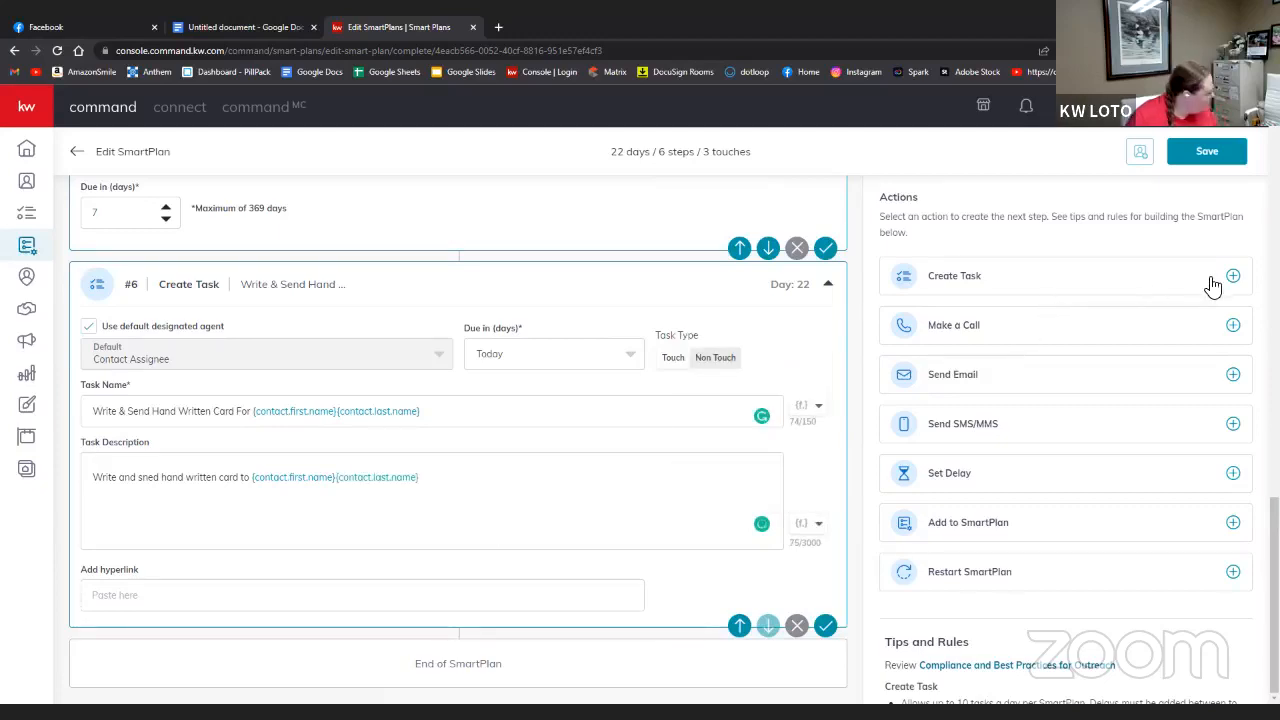
- Add a delay after the card task and raise it to 7 days
left_click(1234, 474)
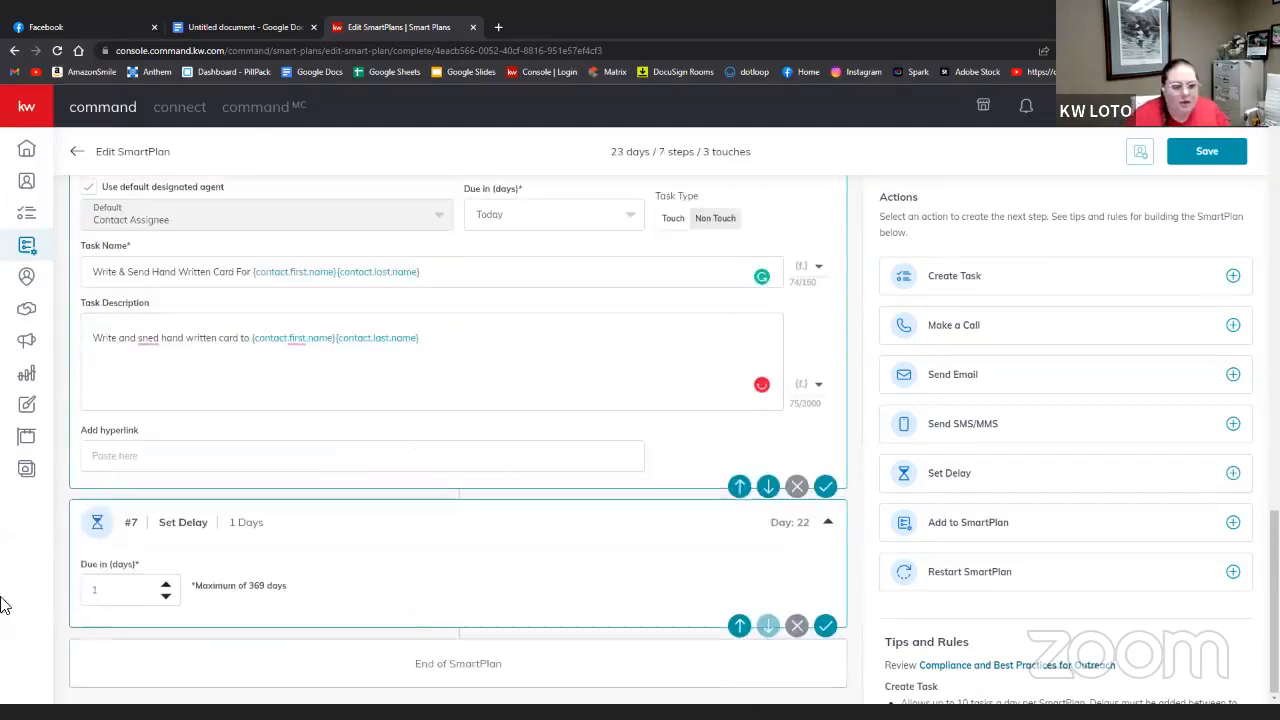
left_click(165, 586)
left_click(165, 586)
left_click(165, 586)
left_click(165, 586)
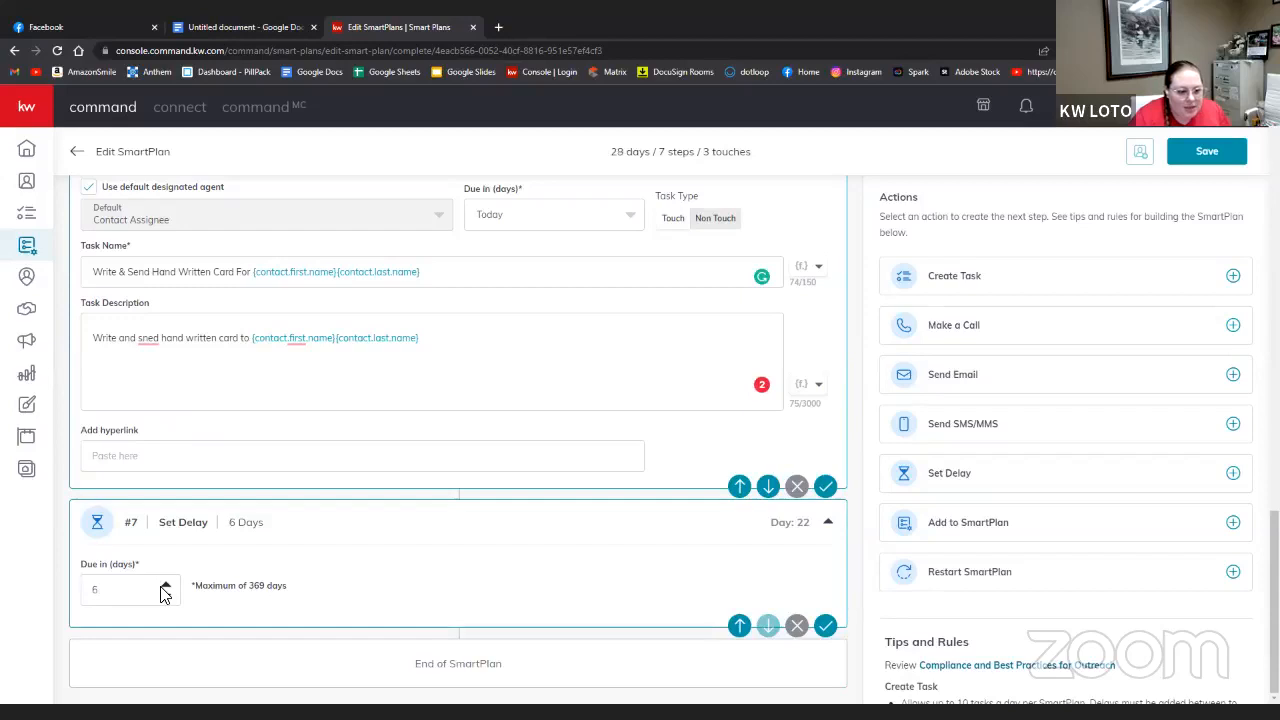
left_click(165, 586)
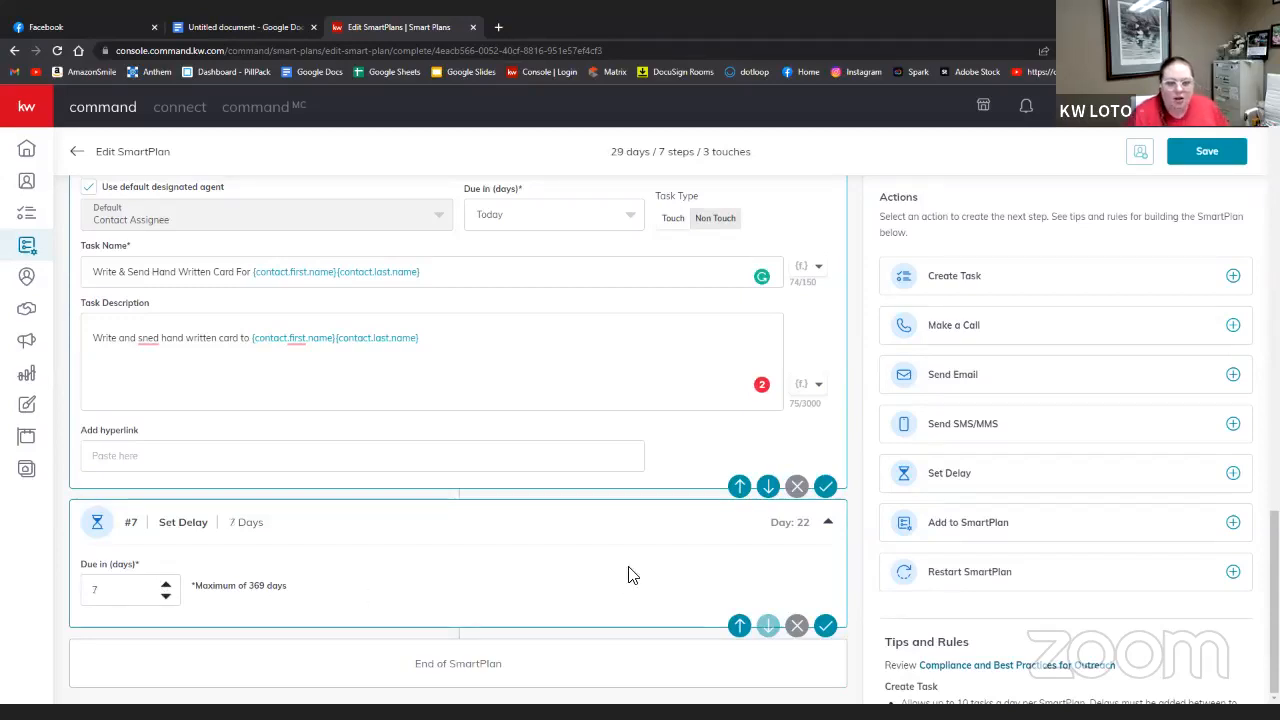
- Correct 'sned' to 'send' in the card description and add a phone call step
mouse_move(158, 345)
left_click(151, 374)
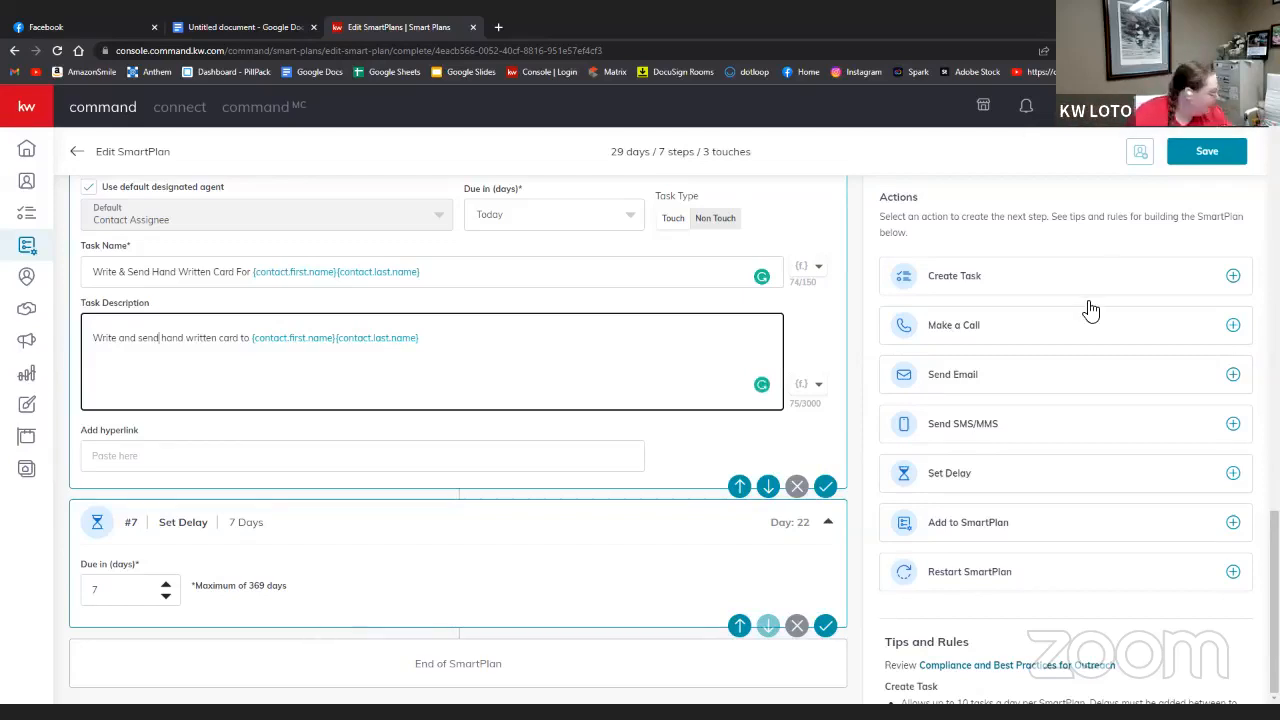
left_click(1233, 325)
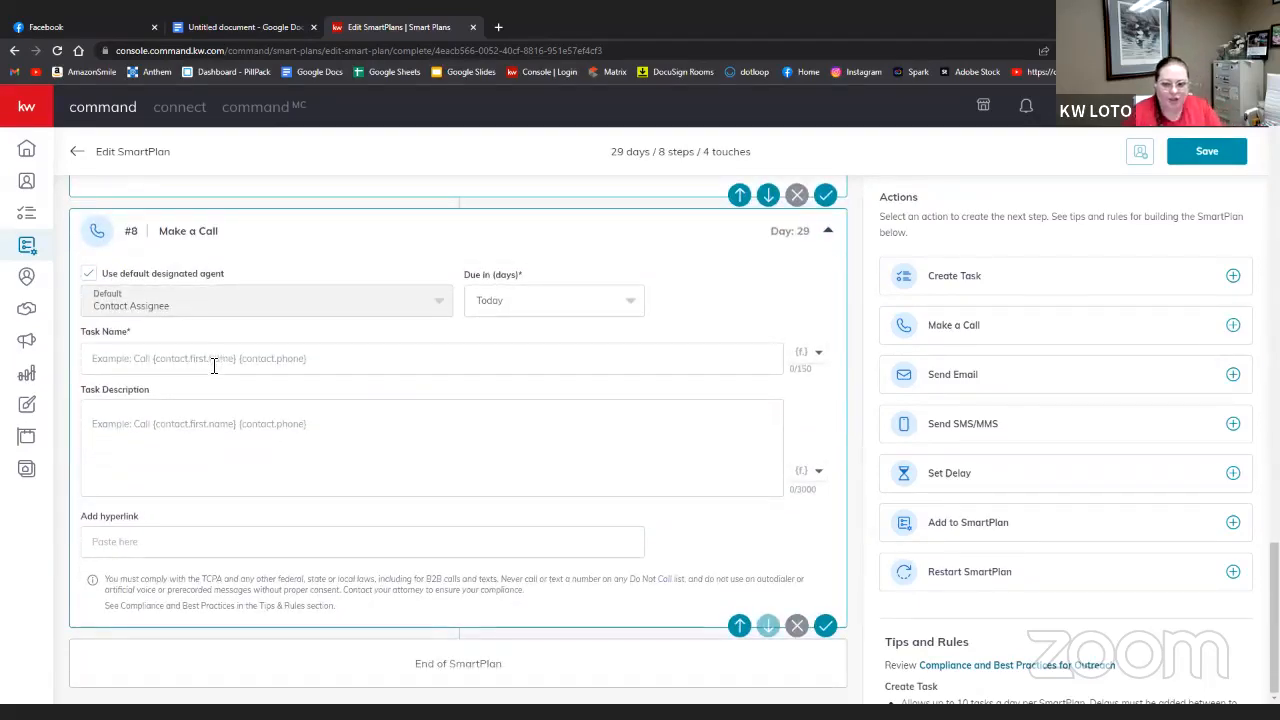
- Name the call task 'Call' followed by the contact's first and last name fields
left_click(213, 361)
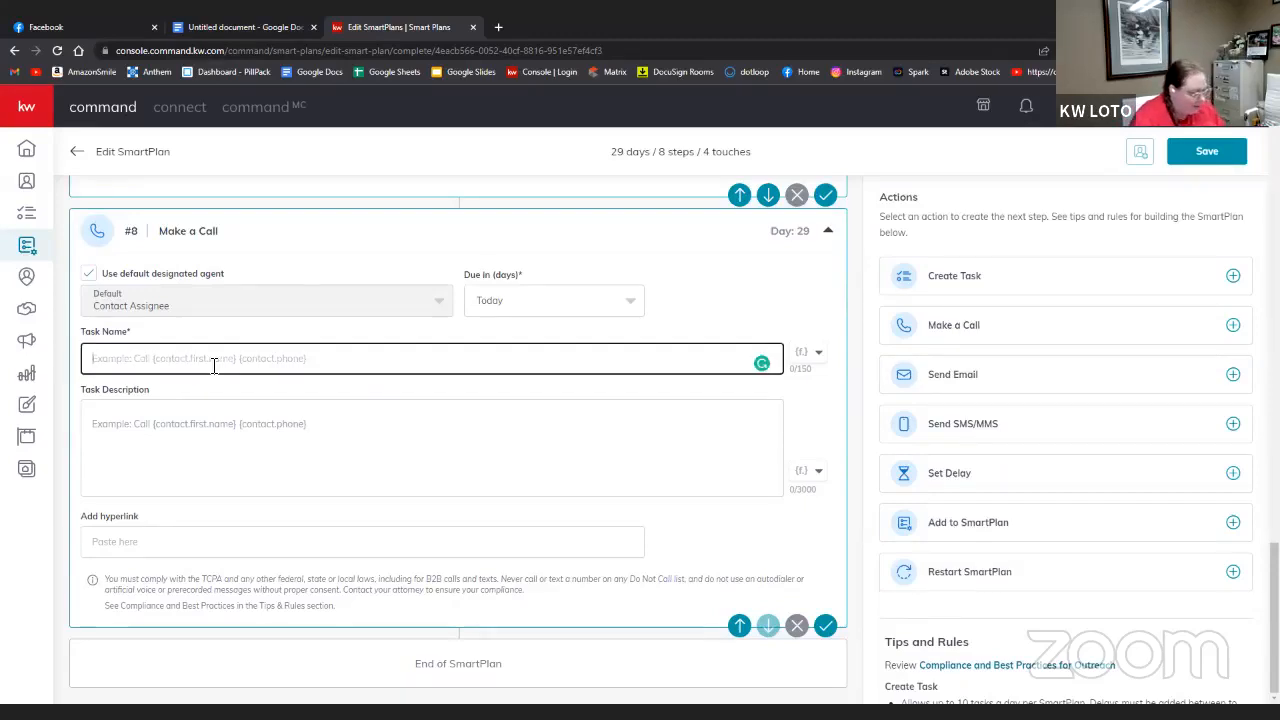
type("Call")
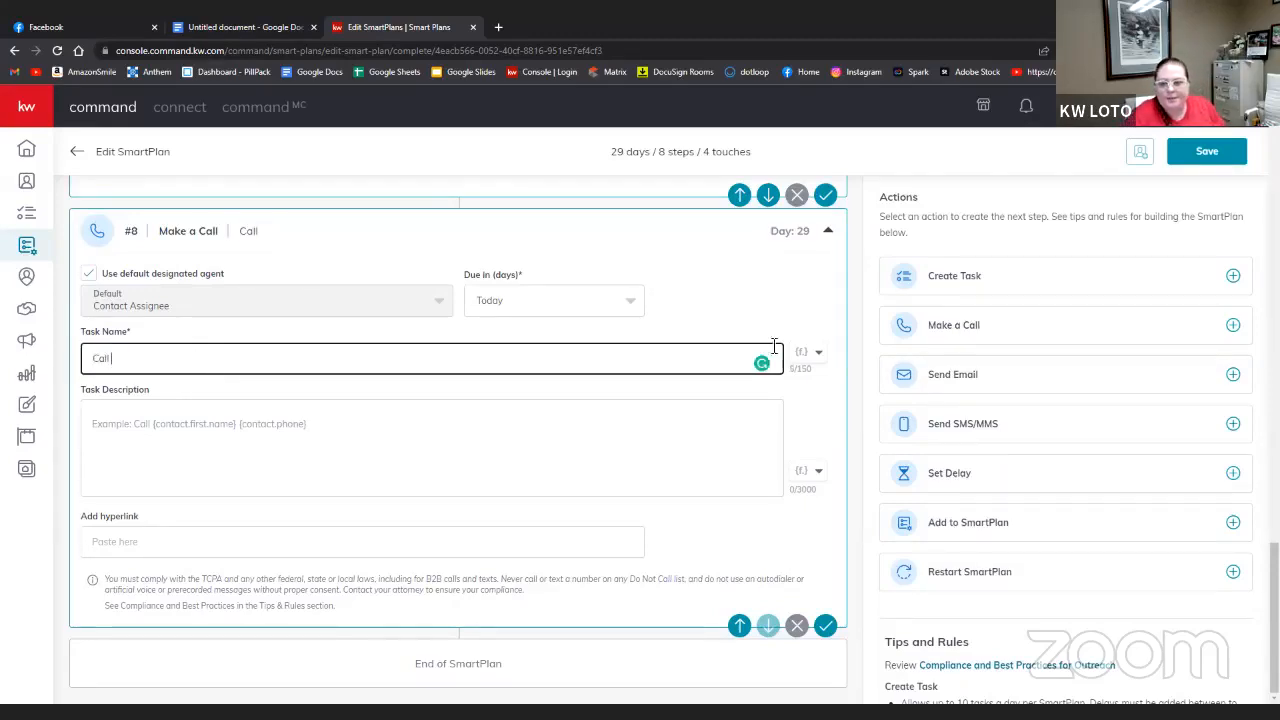
left_click(803, 352)
left_click(740, 382)
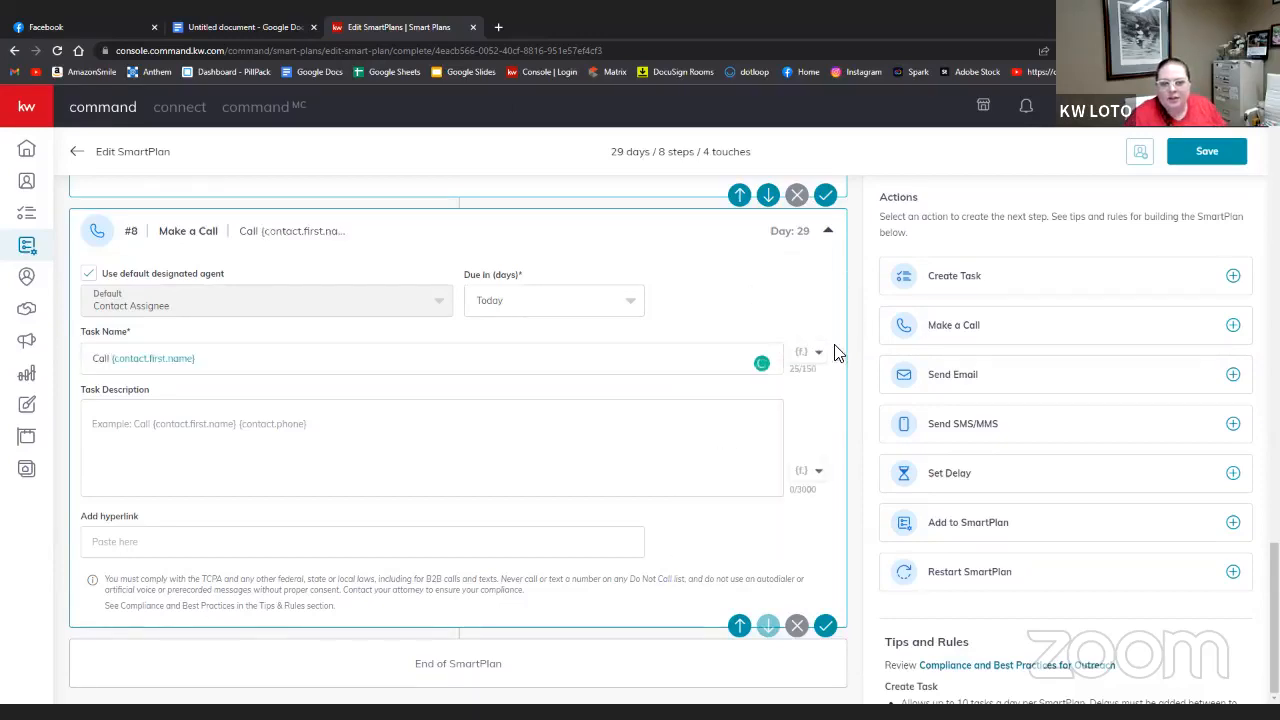
left_click(814, 352)
left_click(786, 409)
- Write the call description: 'Call', the contact's first and last name, then 'see how things are goin'
left_click(600, 420)
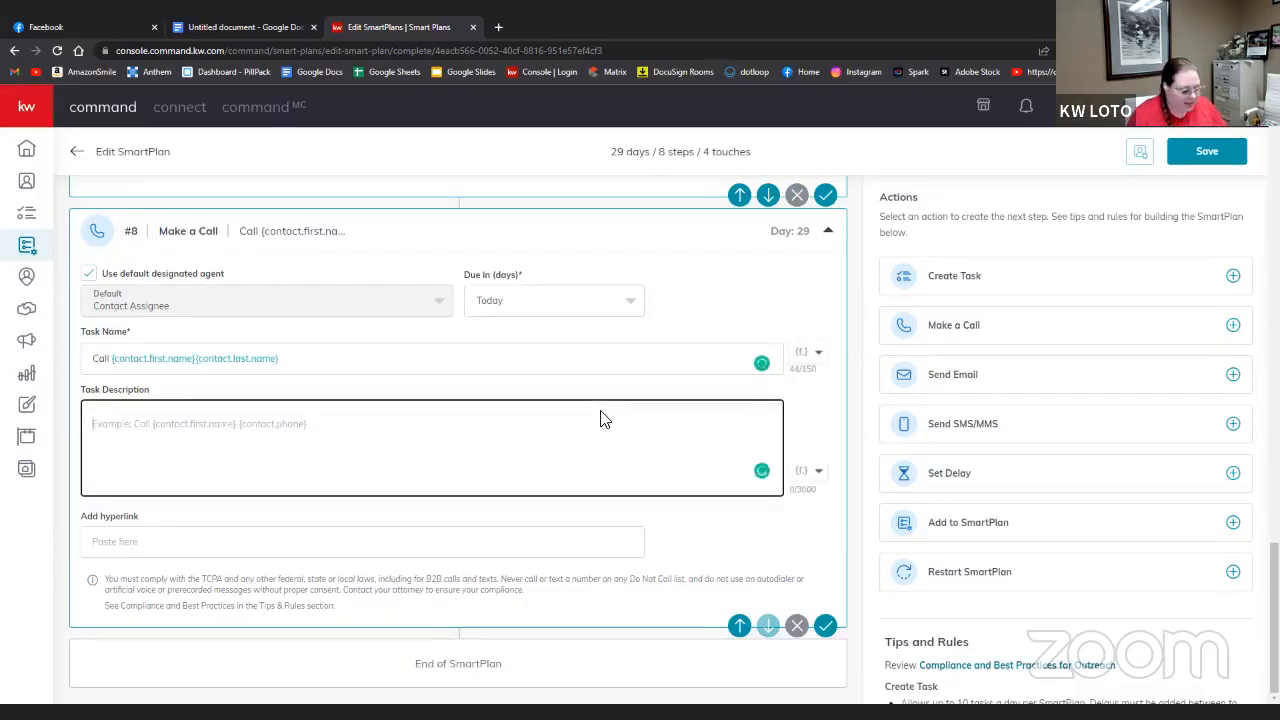
type("Call")
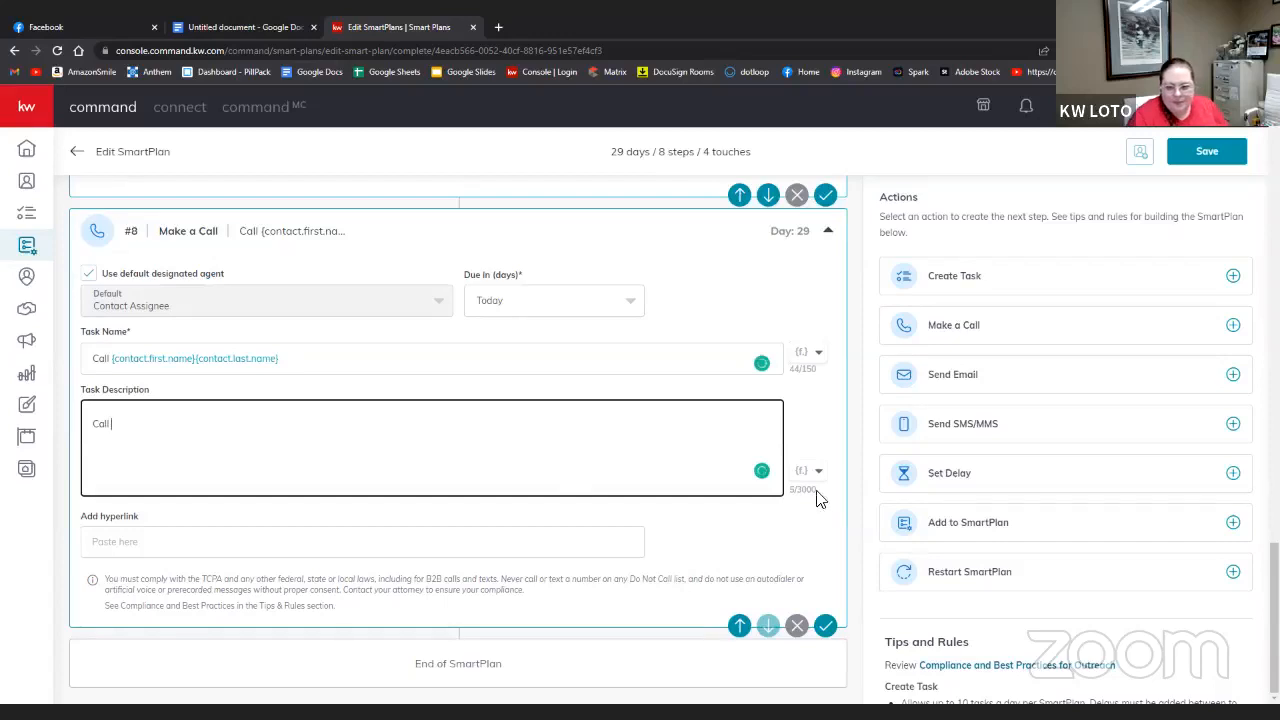
left_click(815, 482)
left_click(808, 494)
left_click(807, 490)
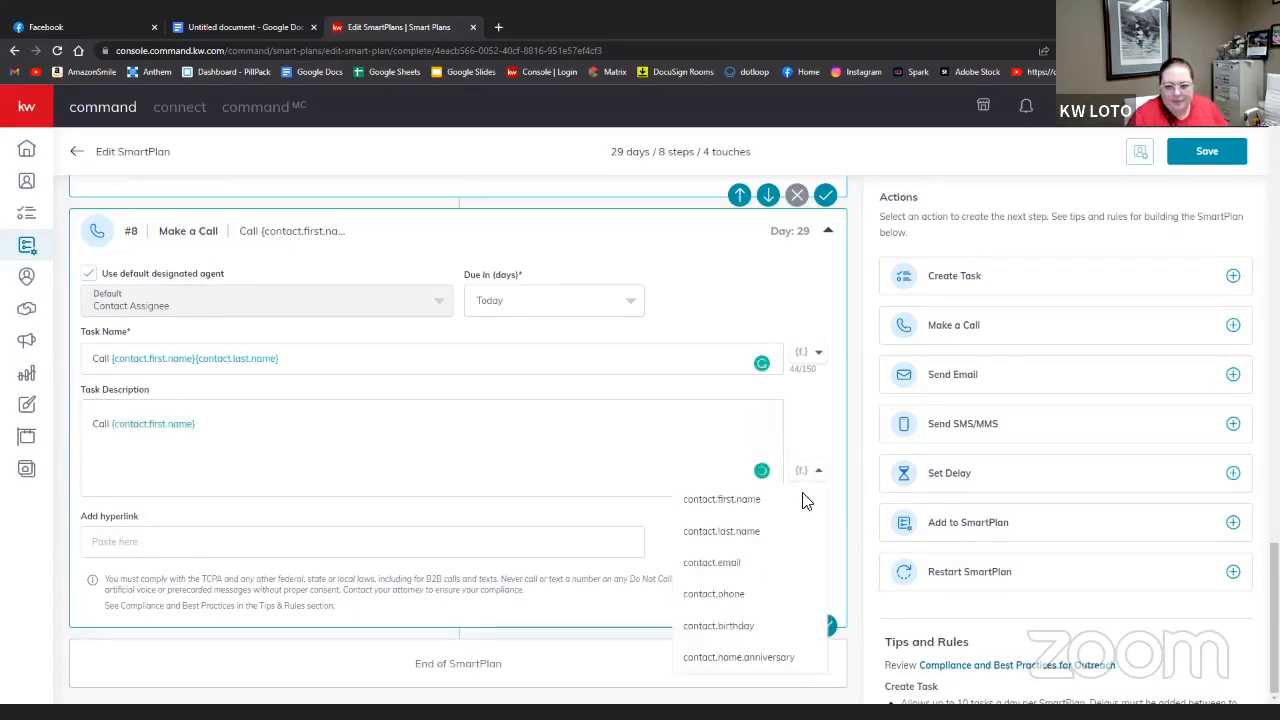
left_click(783, 531)
left_click(381, 431)
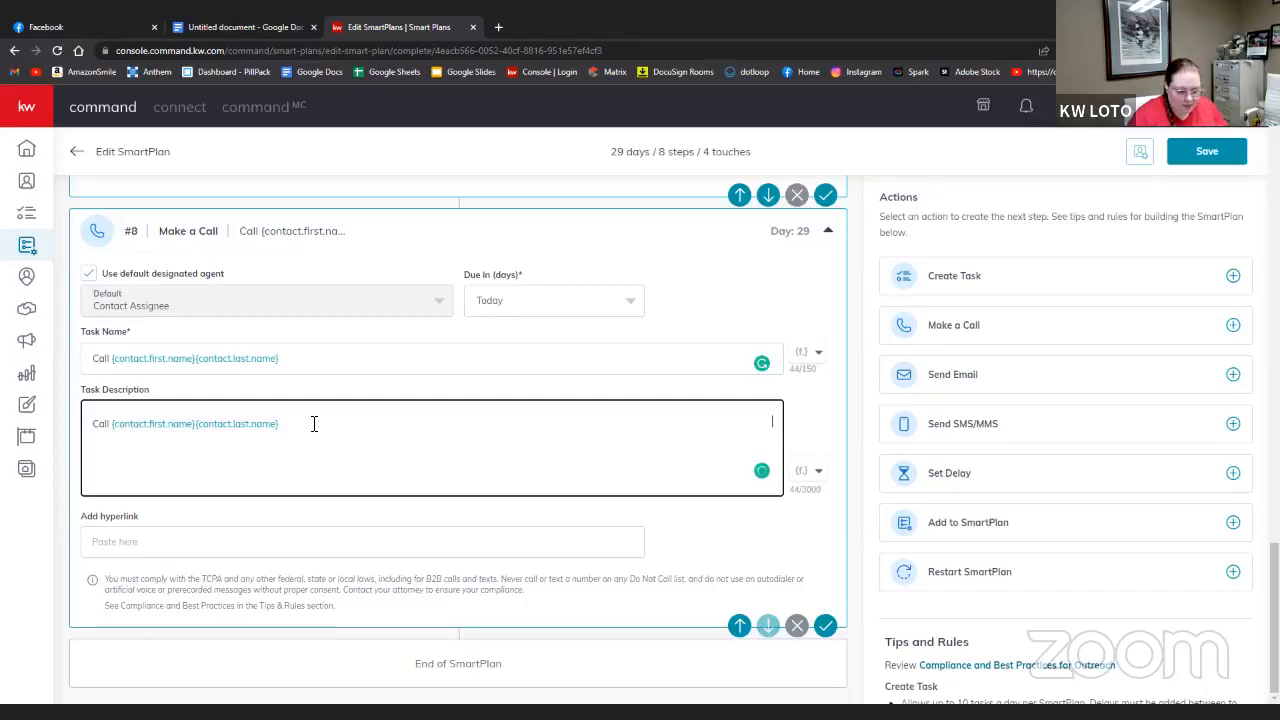
type("se")
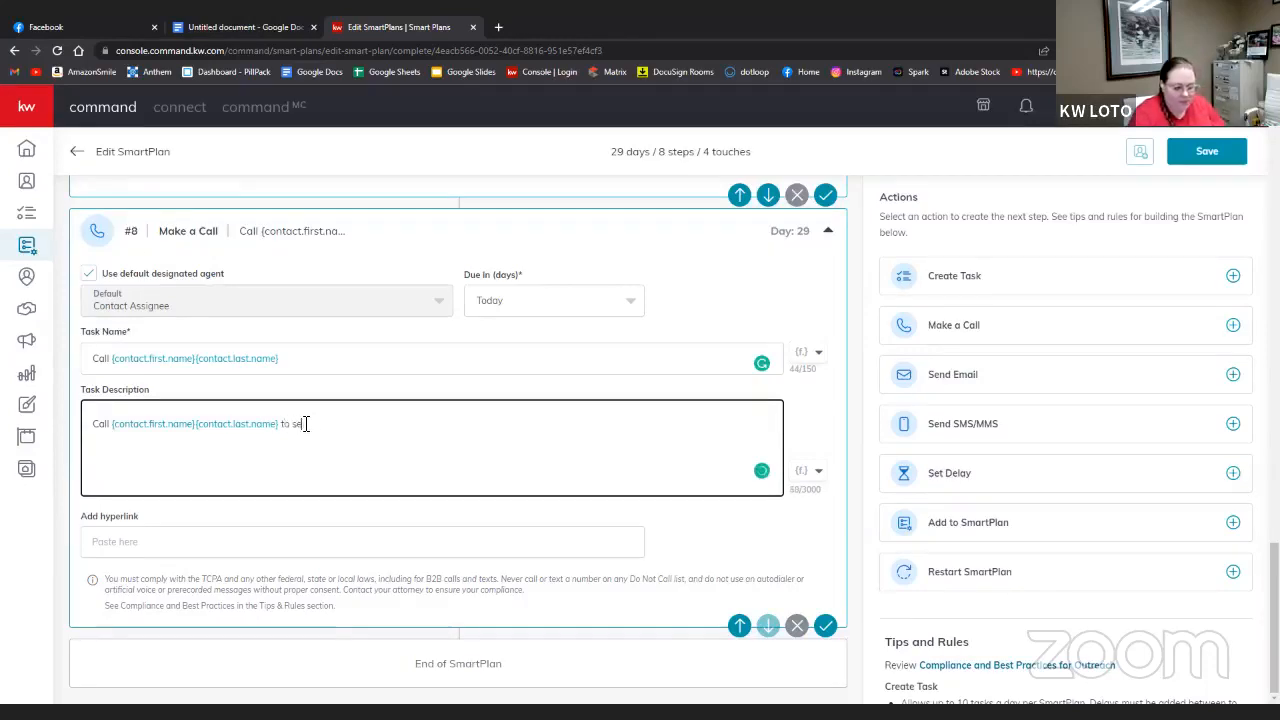
type("e how things")
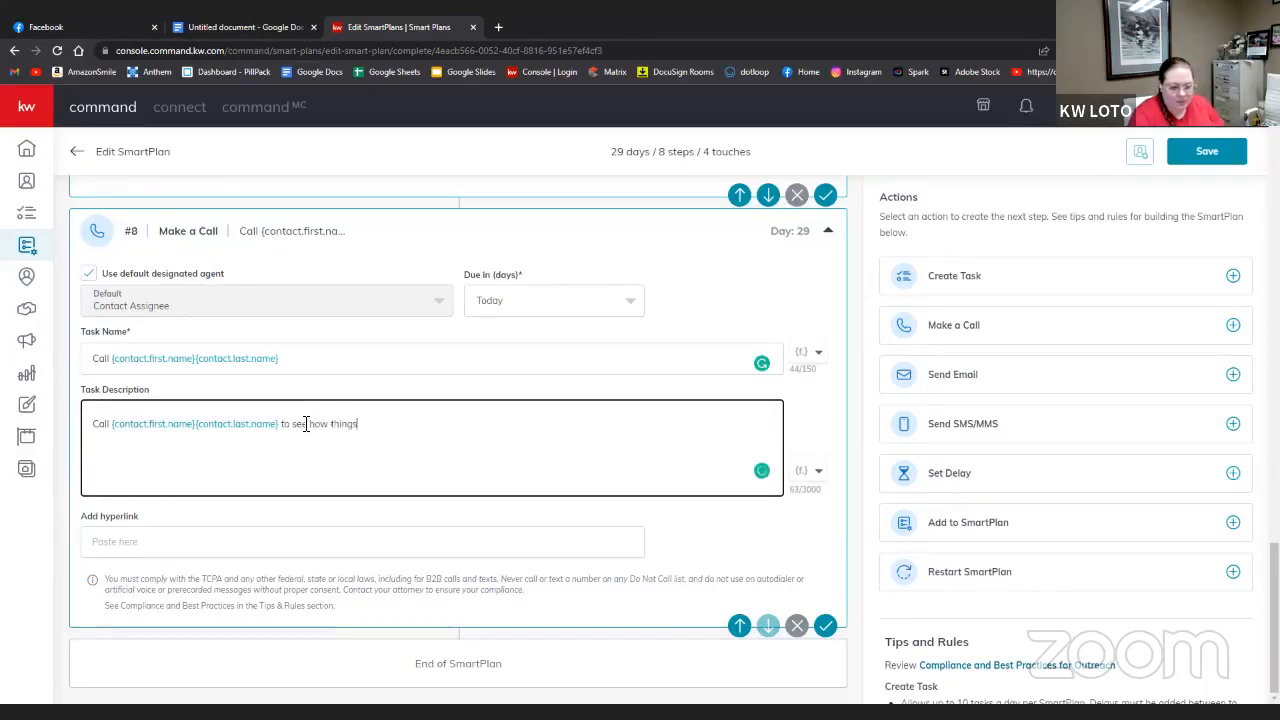
type(" are going.")
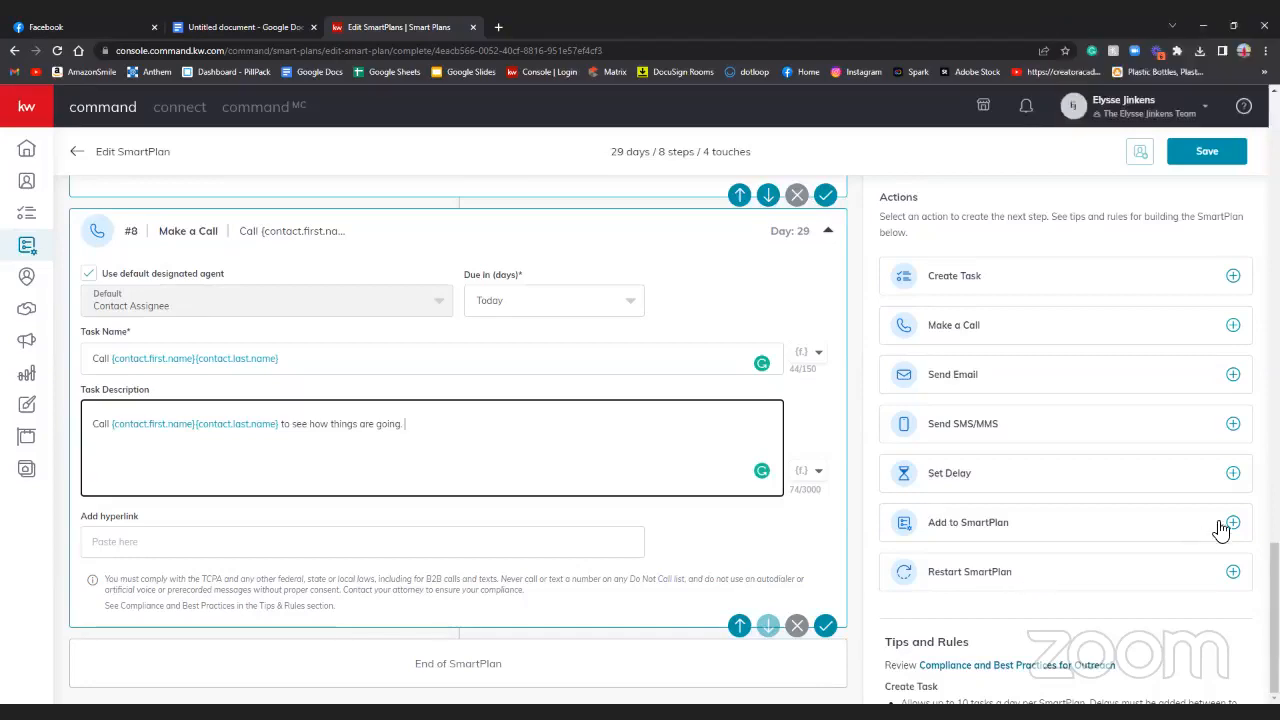
left_click(1232, 571)
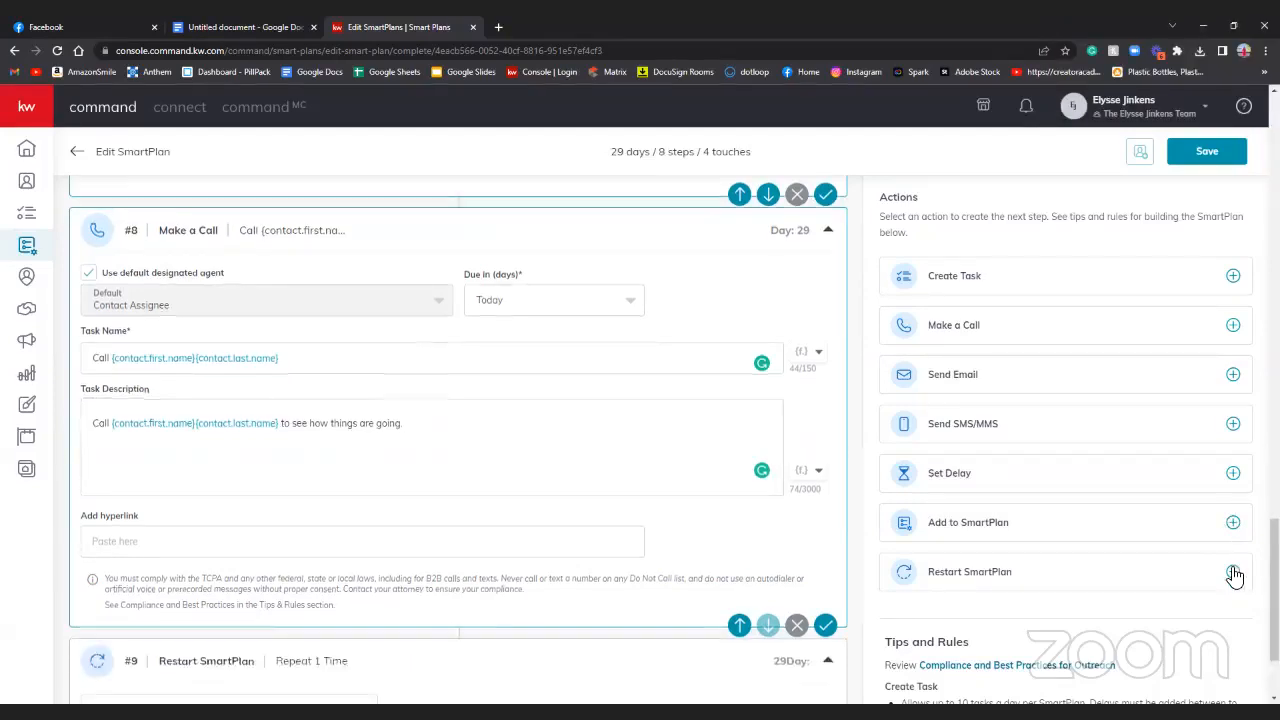
left_click(260, 582)
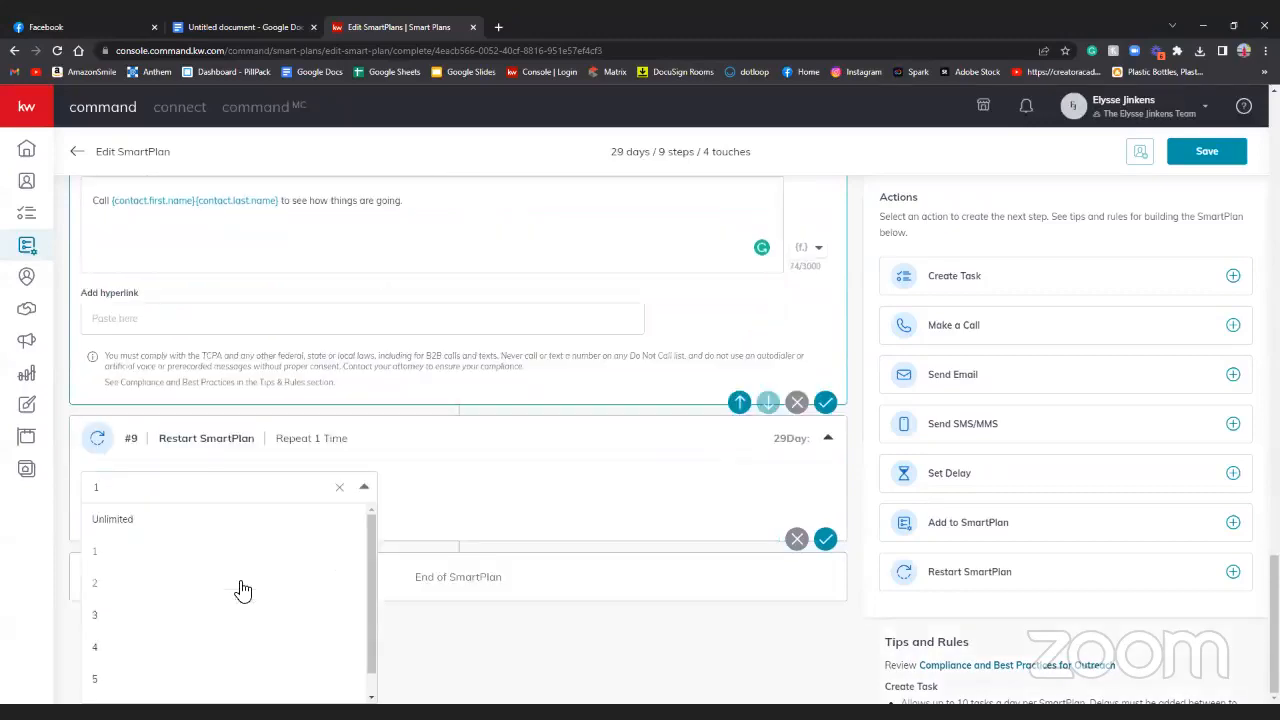
left_click(450, 485)
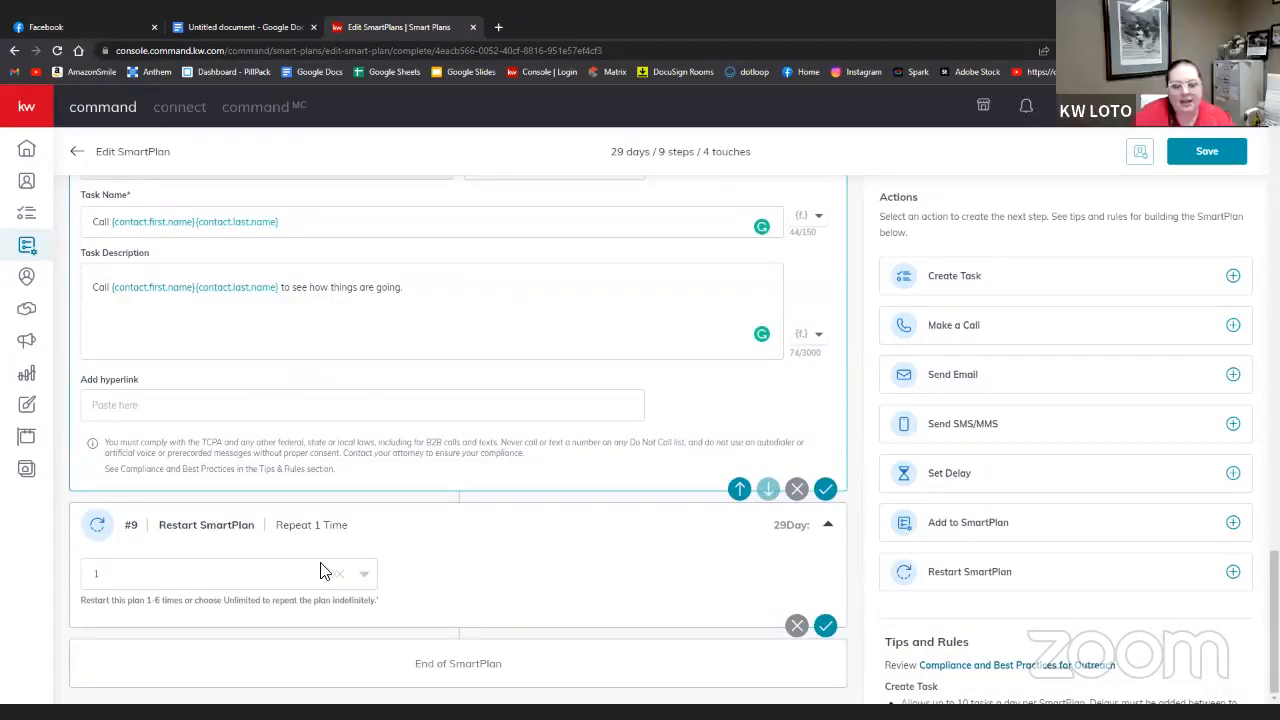
left_click(373, 578)
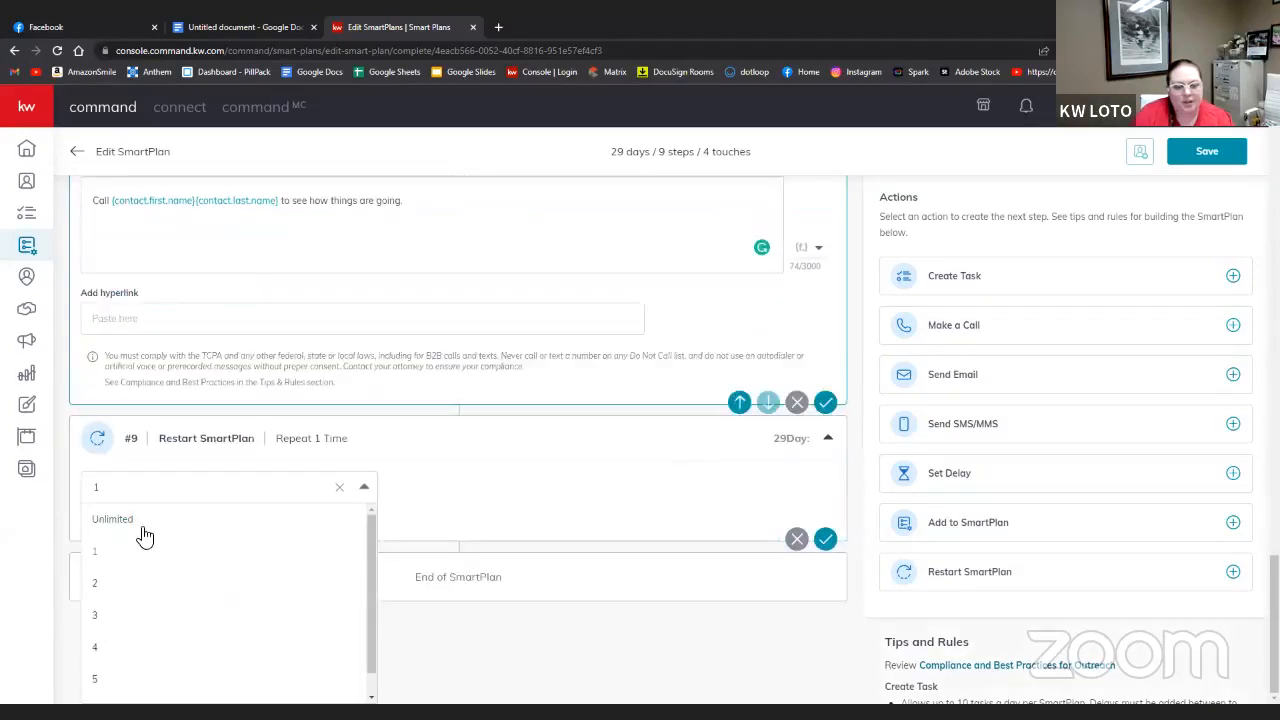
left_click(799, 542)
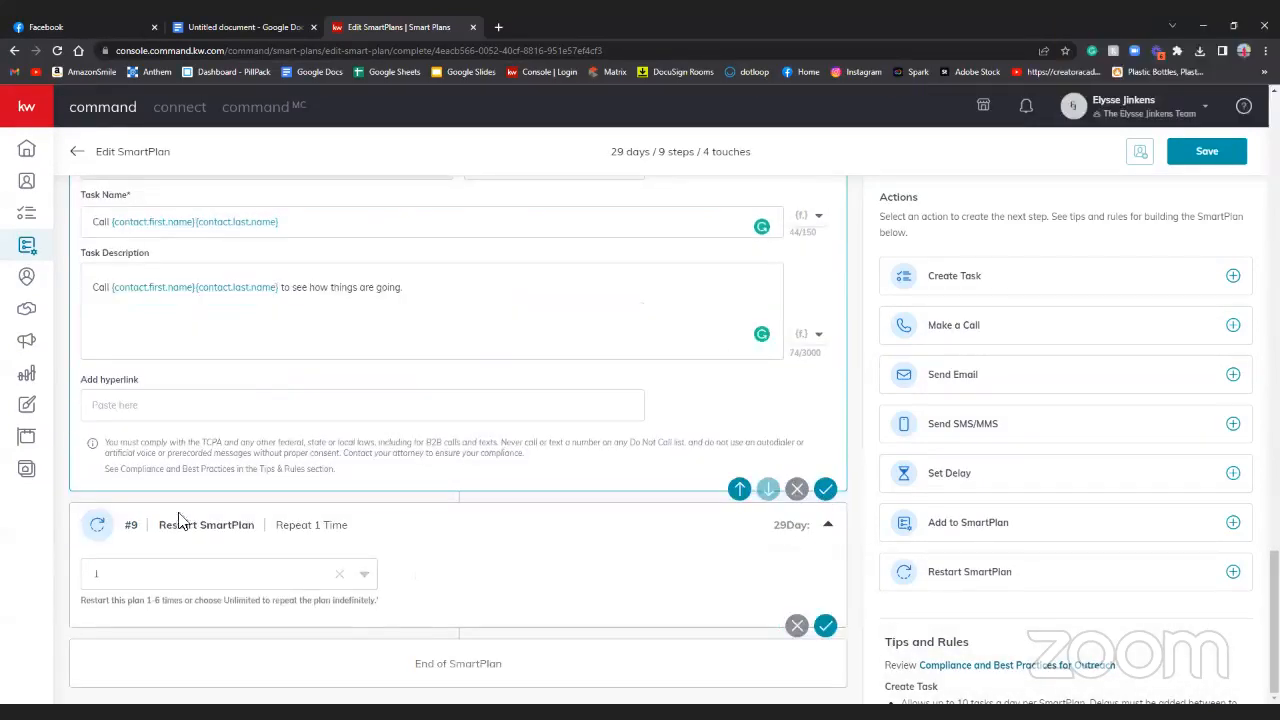
left_click(798, 626)
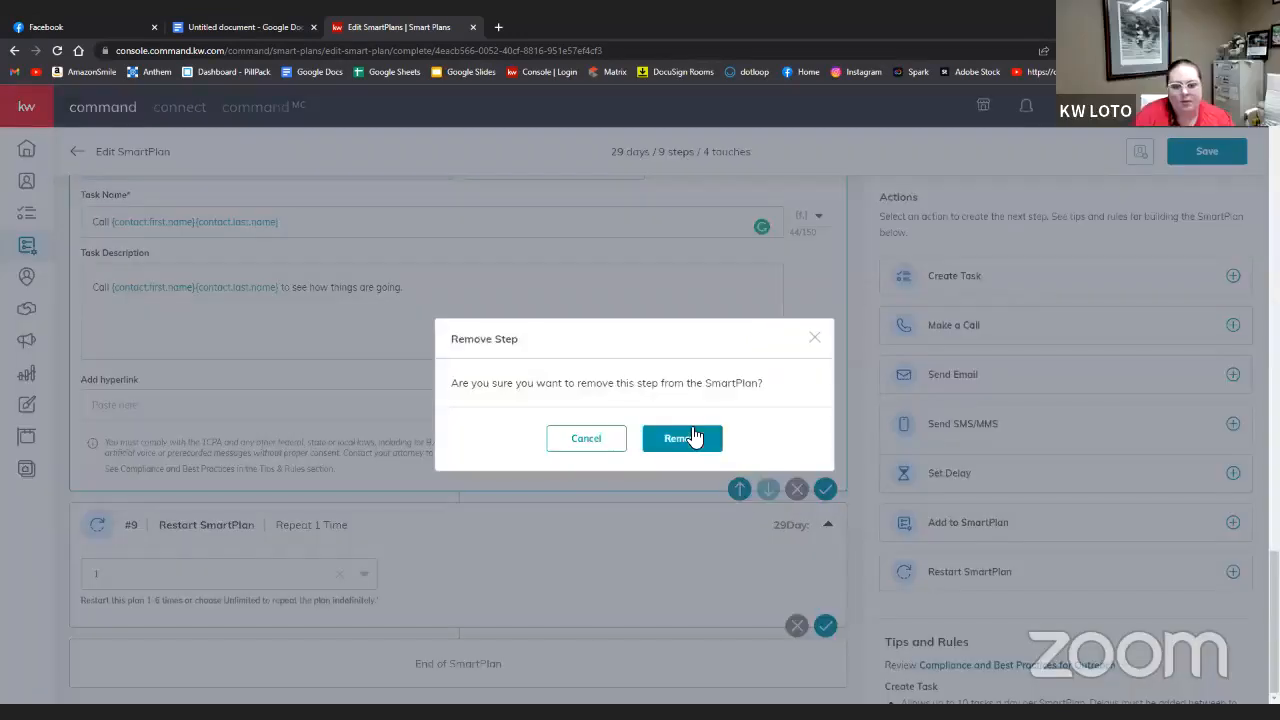
left_click(693, 439)
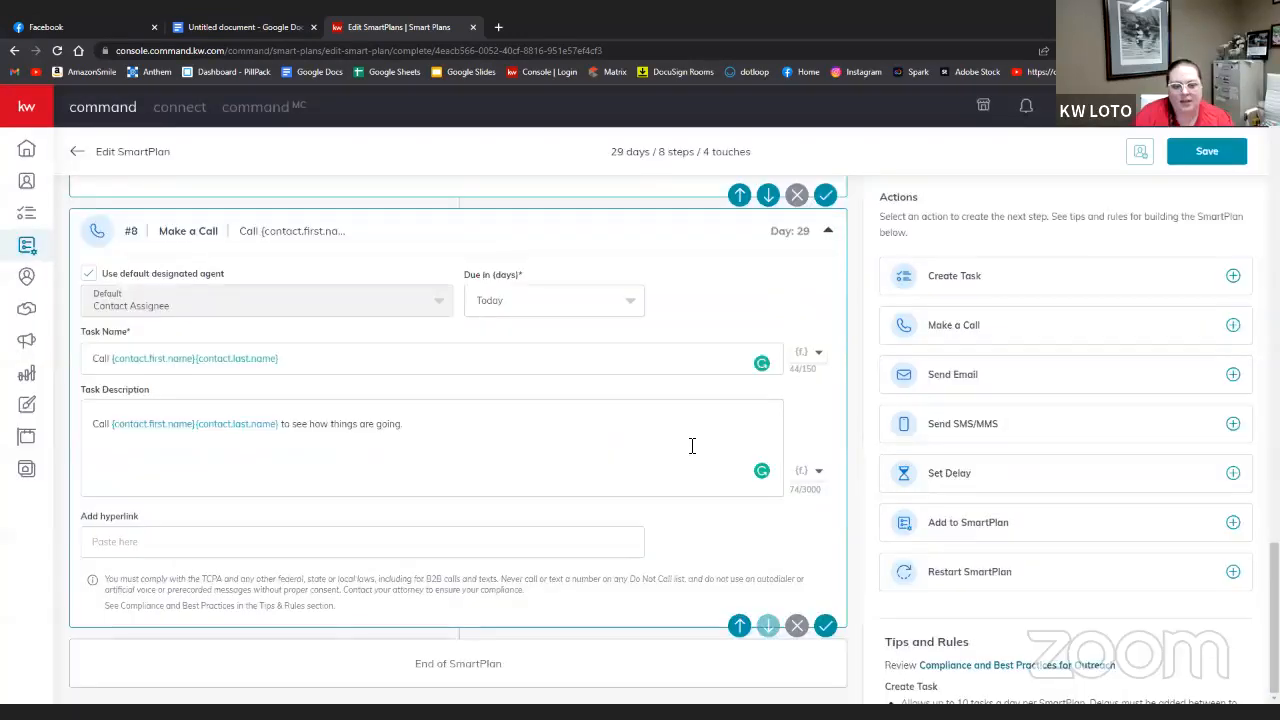
- Add a ninth step enrolling the contact in My Monthly Neighborhood Nurture, found by searching 'menth'
left_click(1233, 524)
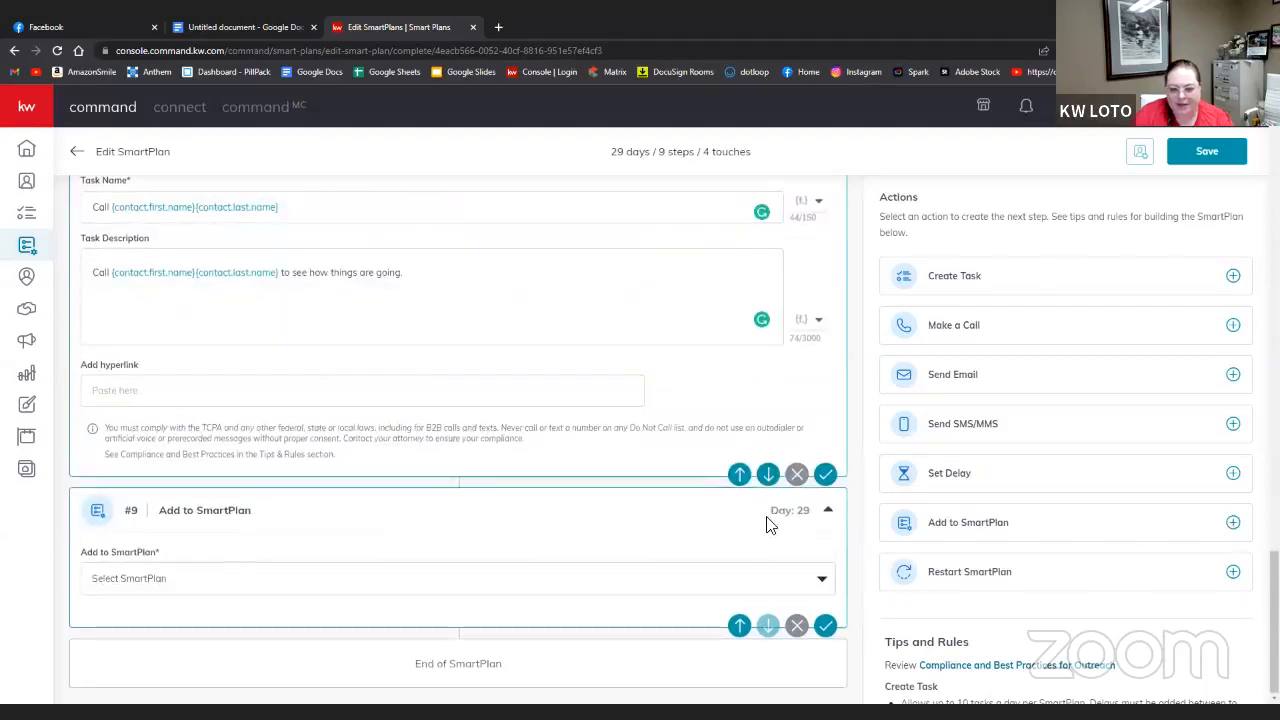
left_click(645, 597)
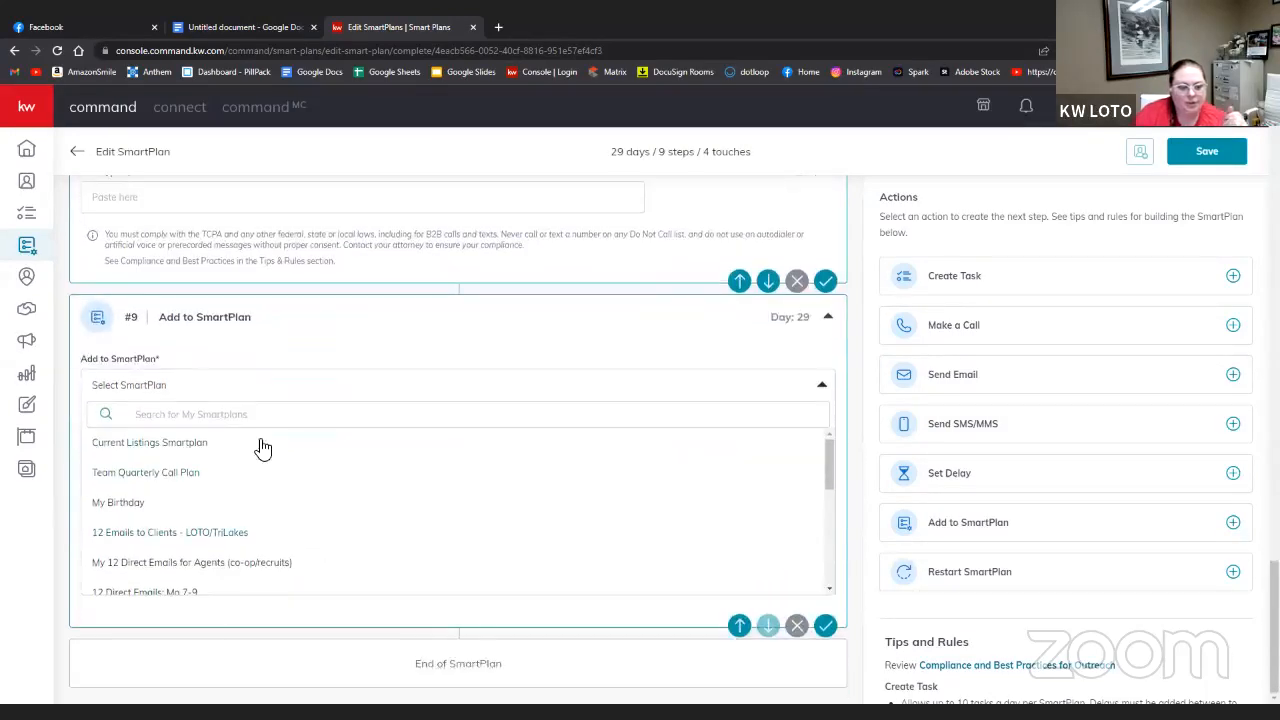
type("ment")
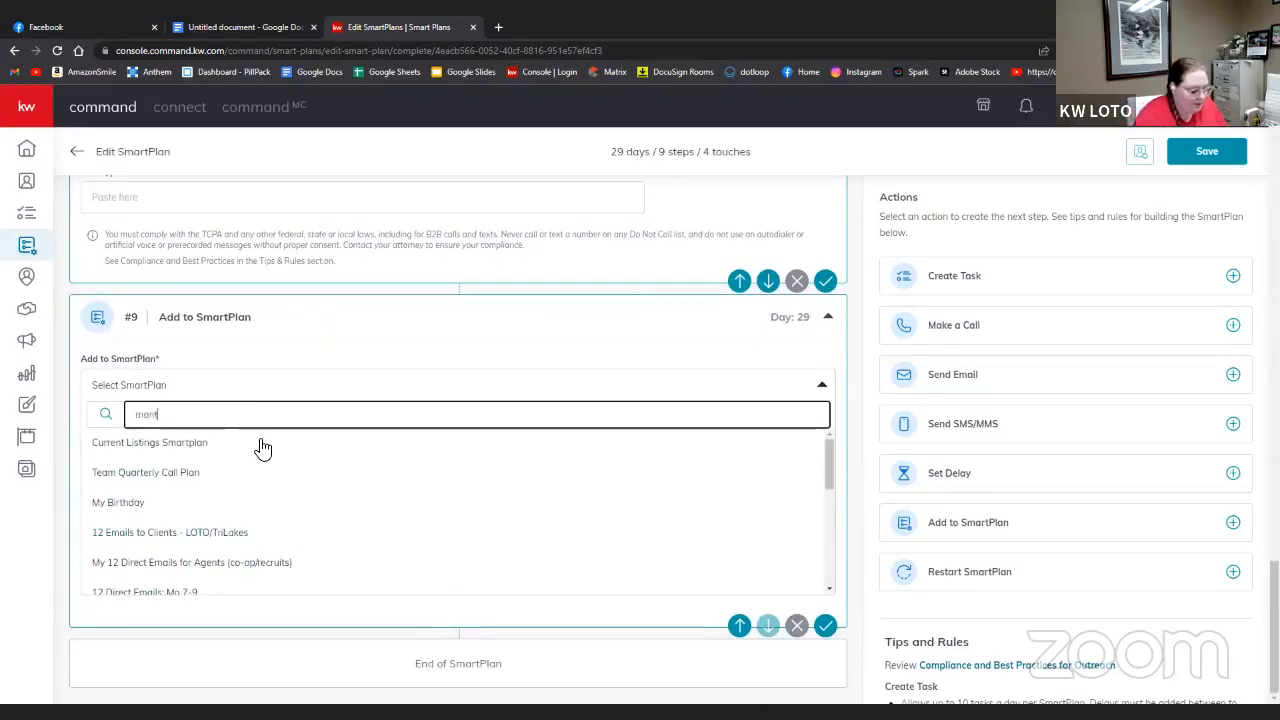
type("h")
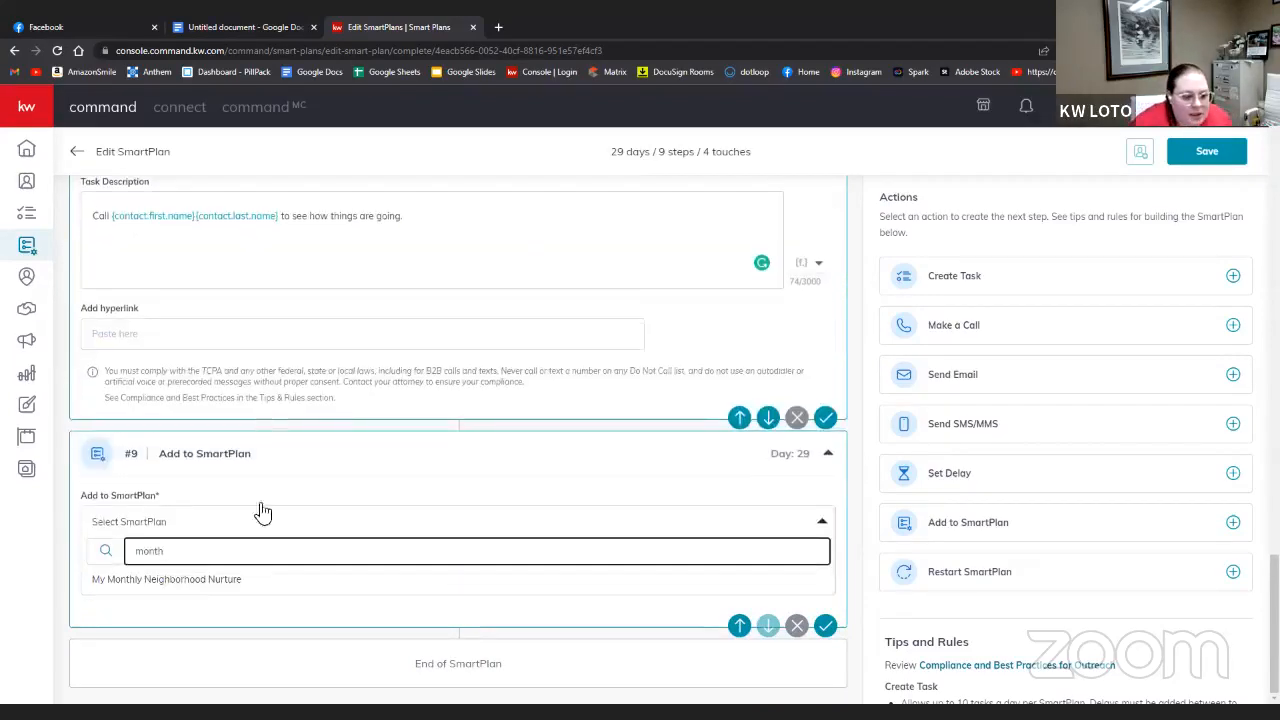
left_click(216, 585)
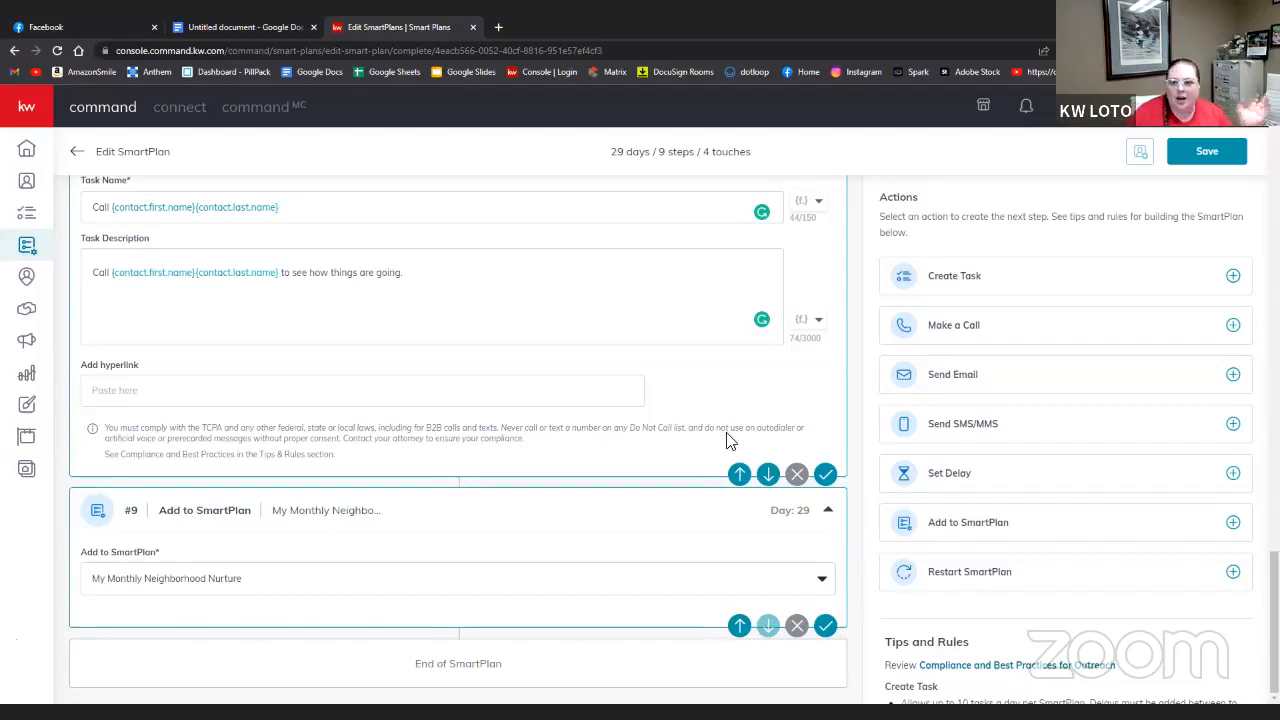
- Save the Closing Follow-Up SmartPlan at 29 days, 9 steps, 4 touches
left_click(1226, 155)
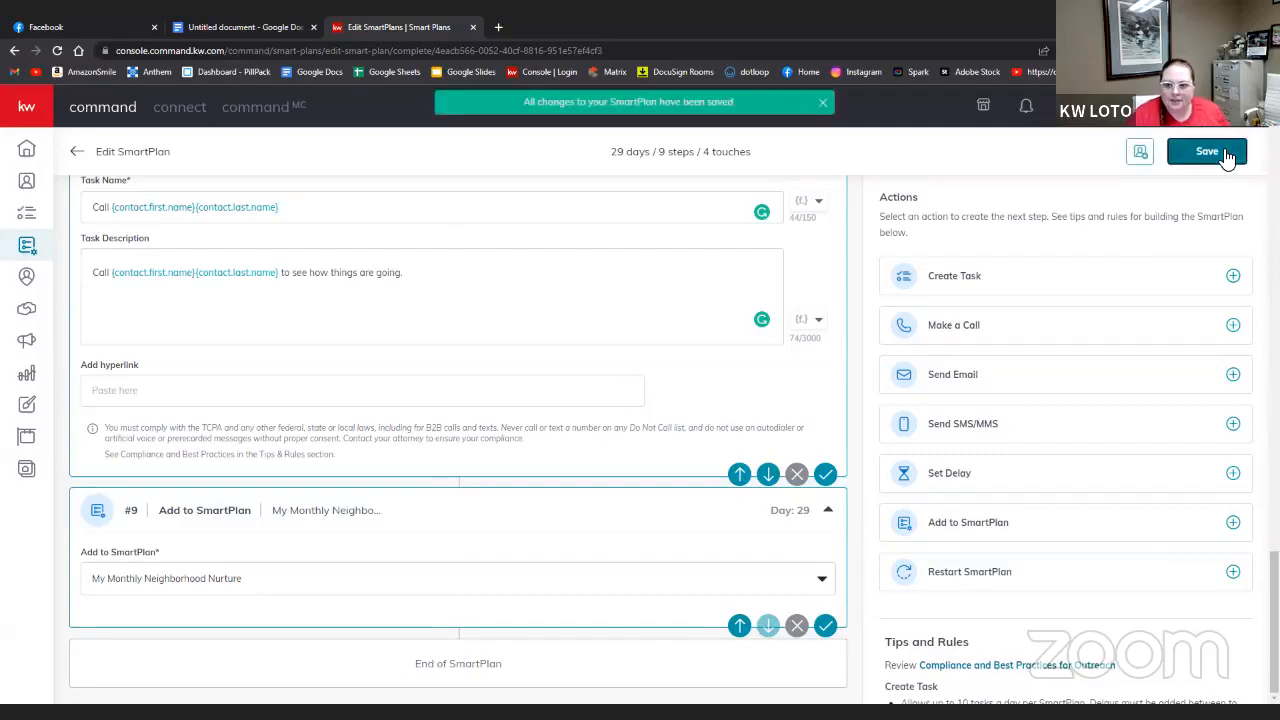
scroll(450, 440, "up", 6)
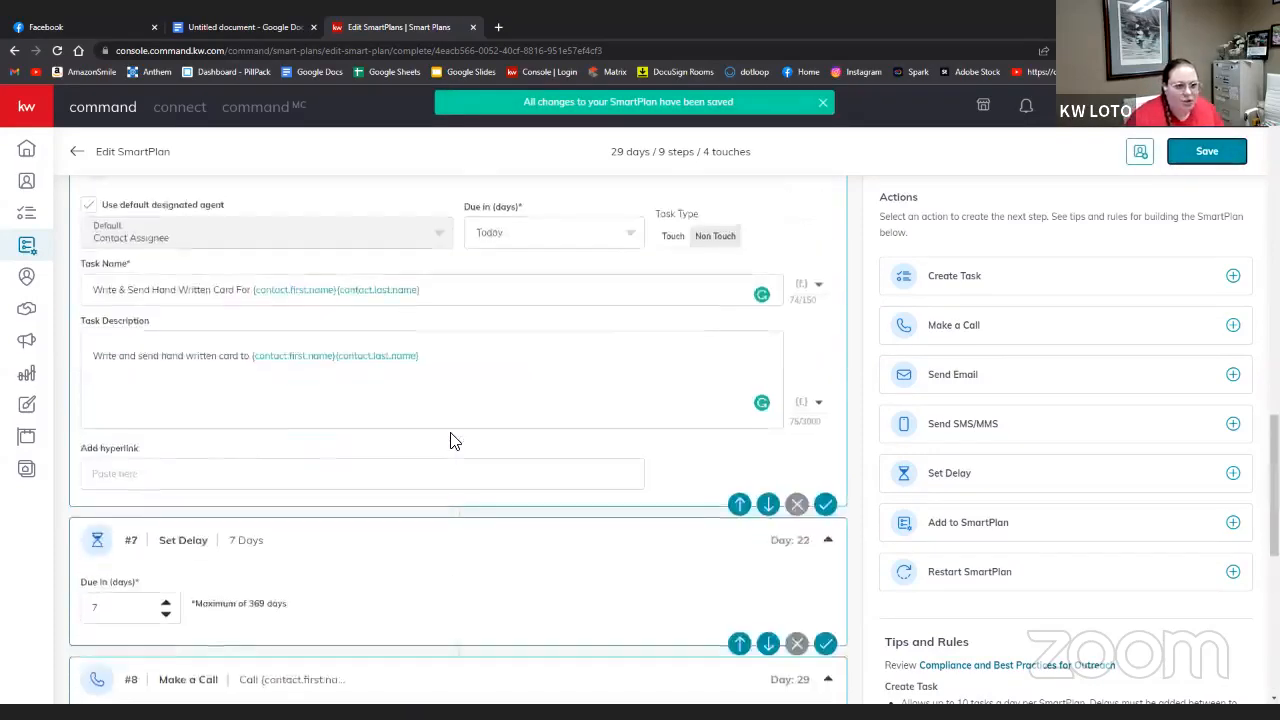
scroll(450, 440, "up", 10)
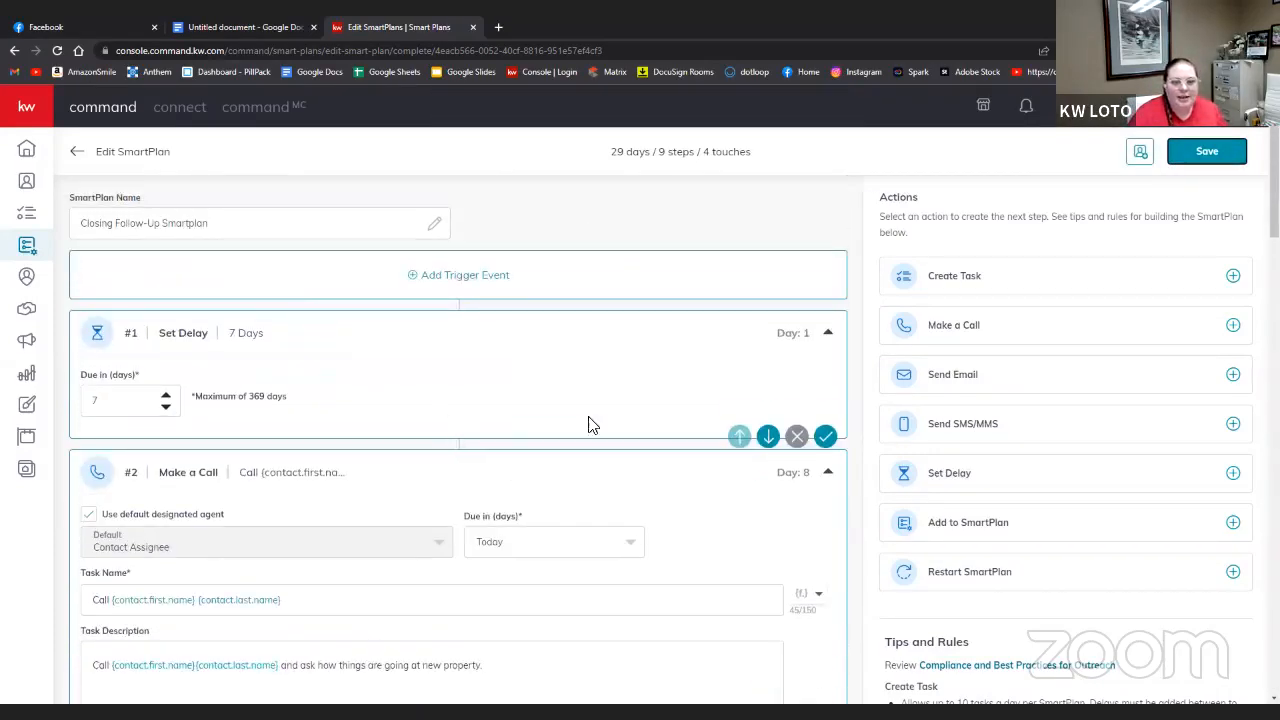
scroll(835, 450, "down", 1)
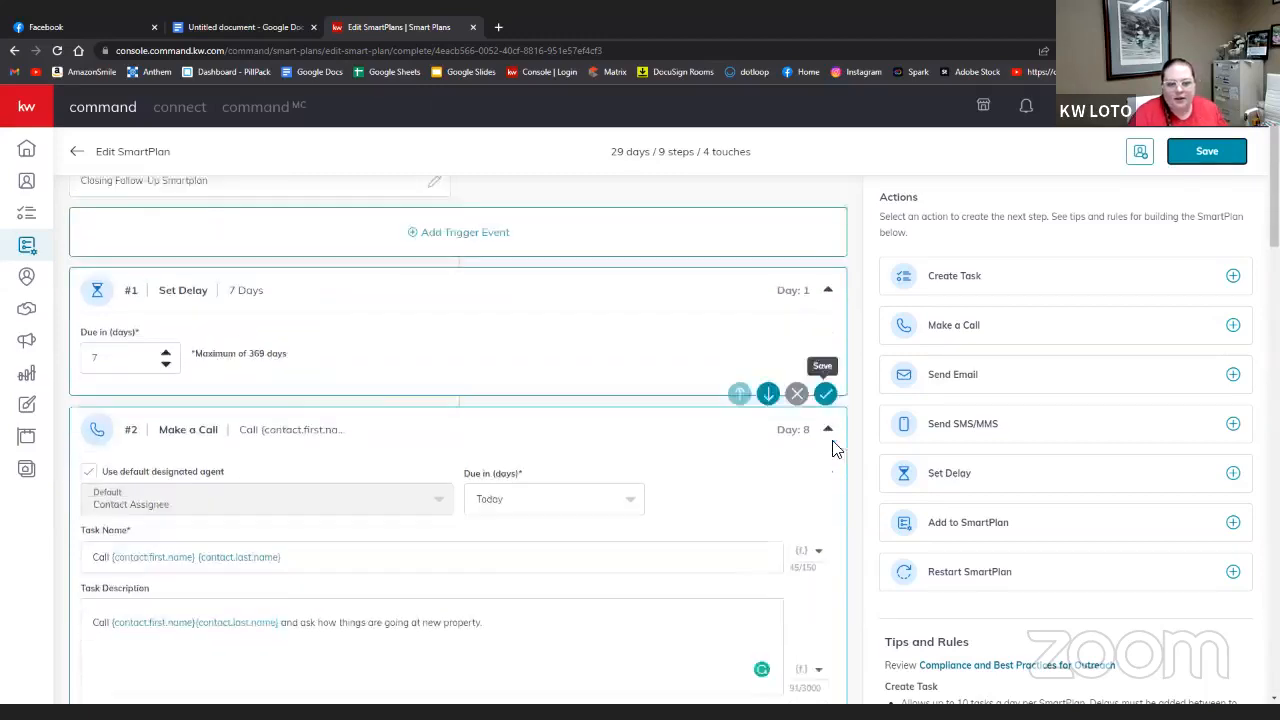
scroll(835, 450, "down", 20)
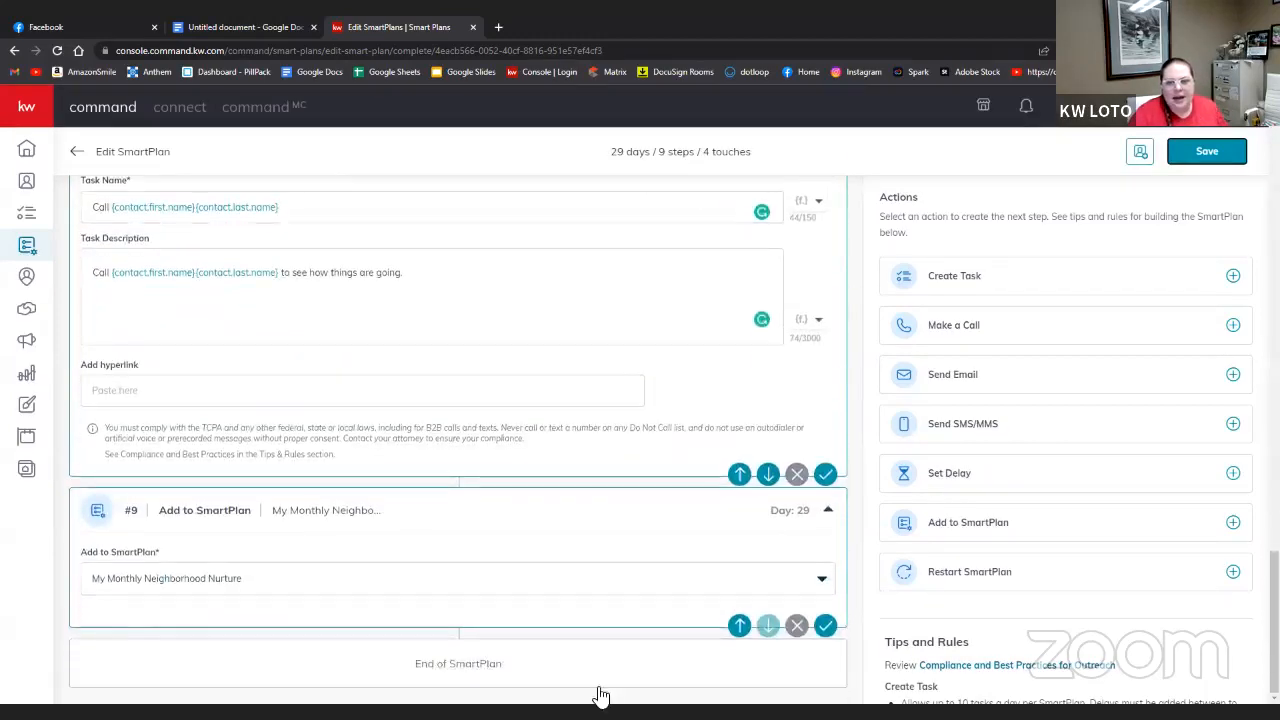
- Remove a trial task step, leaving a new empty Add to SmartPlan step #10 on Day 29
left_click(1230, 277)
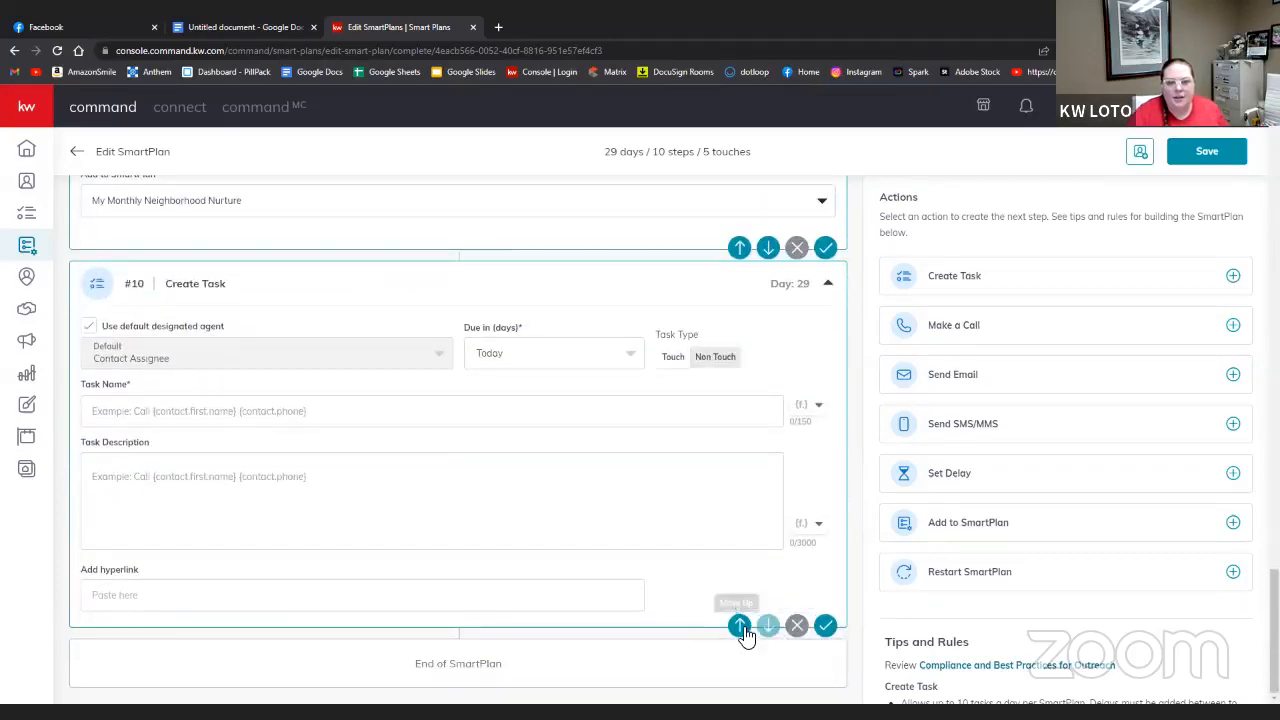
left_click(740, 626)
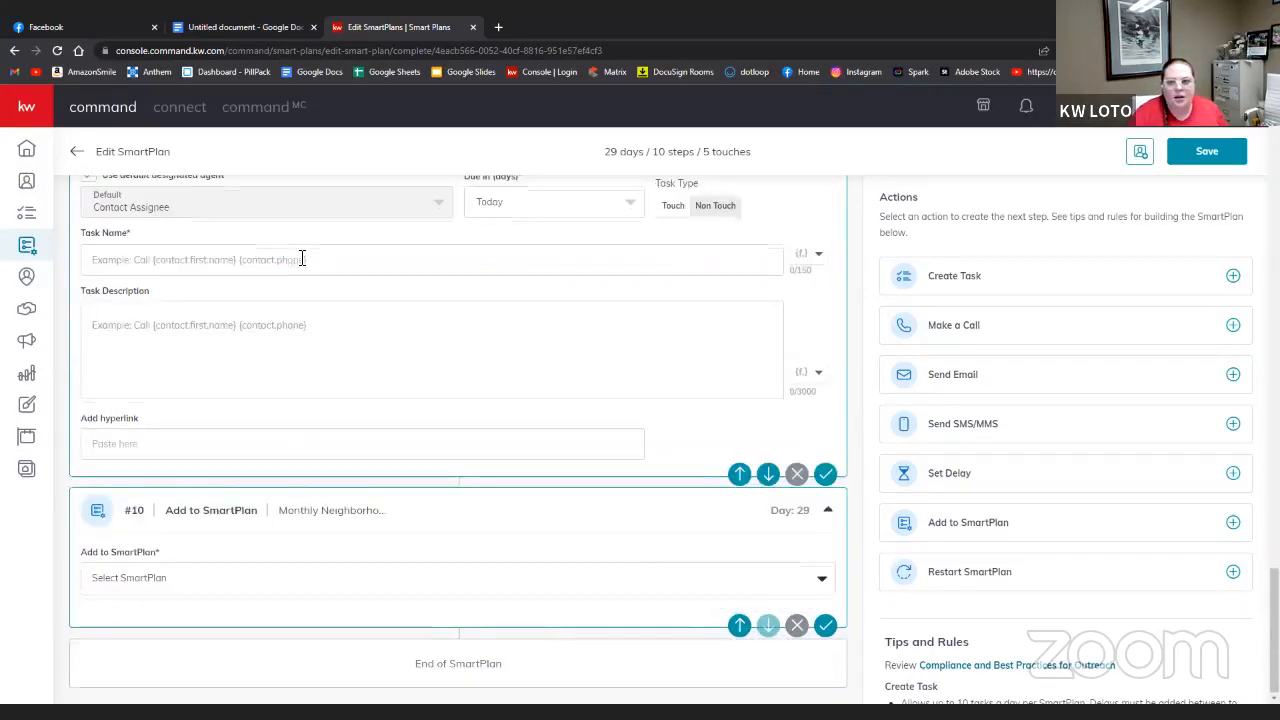
scroll(302, 259, "up", 1)
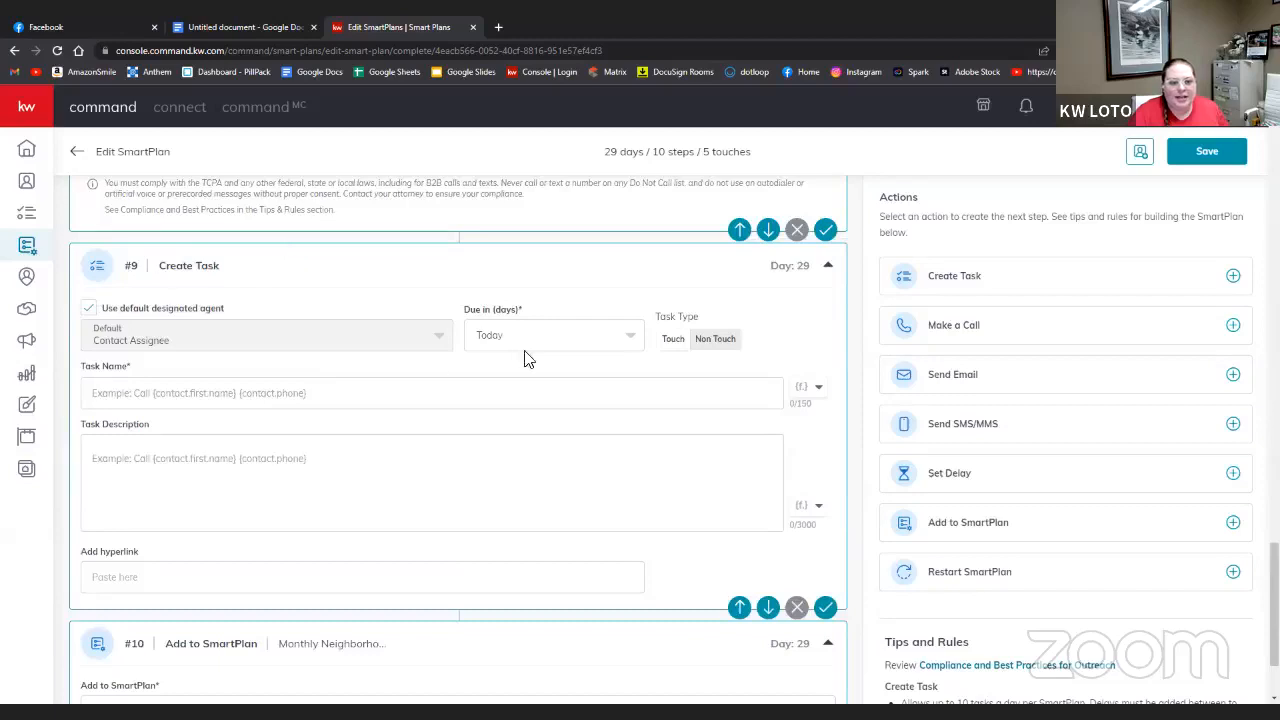
left_click(318, 400)
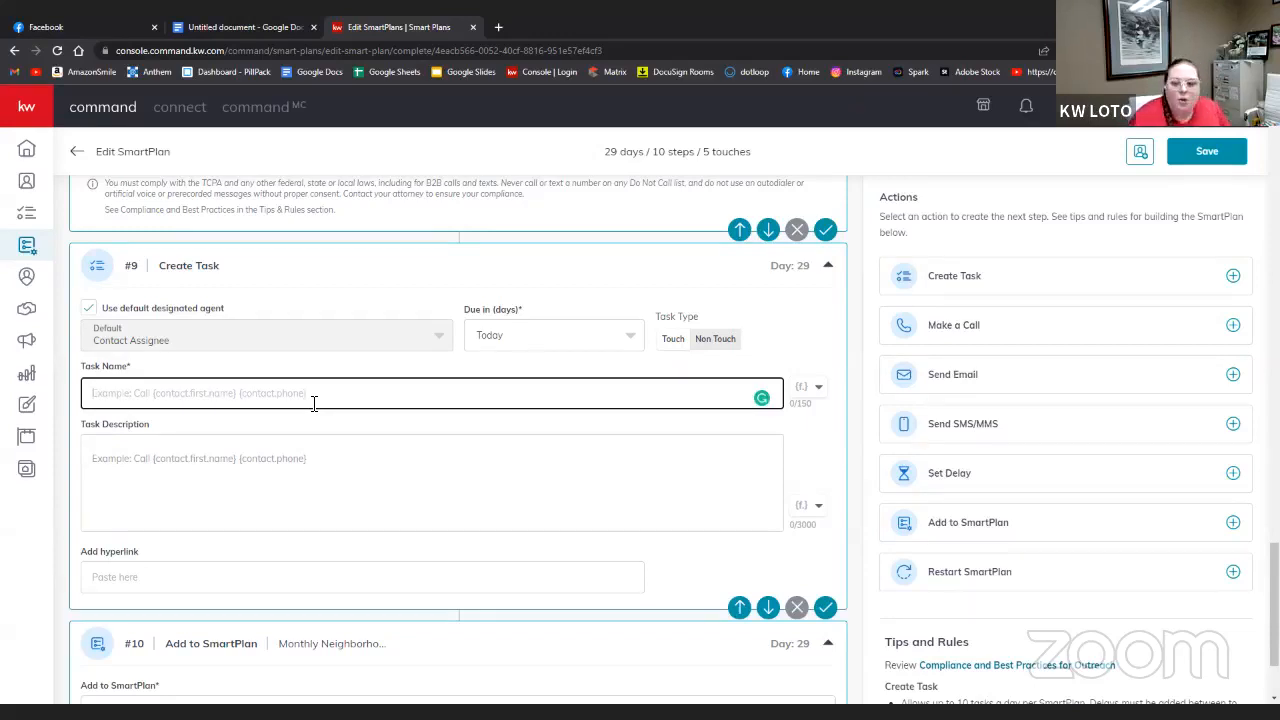
left_click(796, 610)
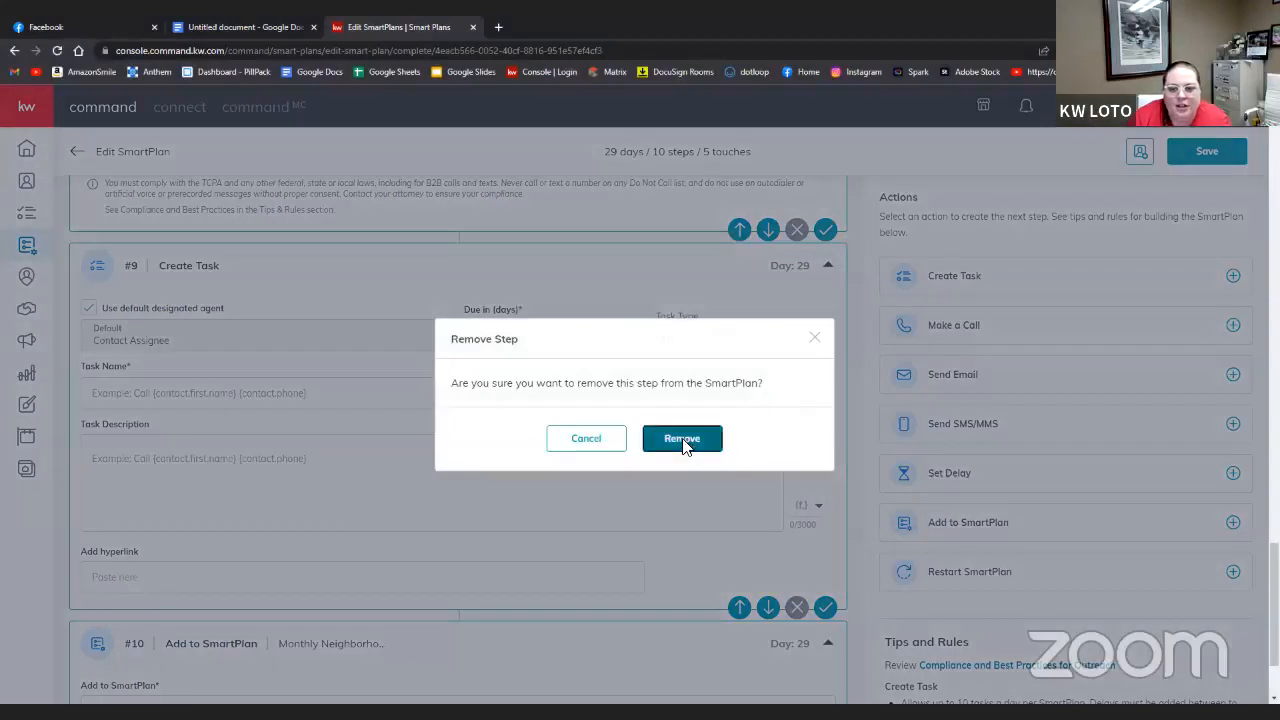
left_click(684, 440)
left_click(1233, 522)
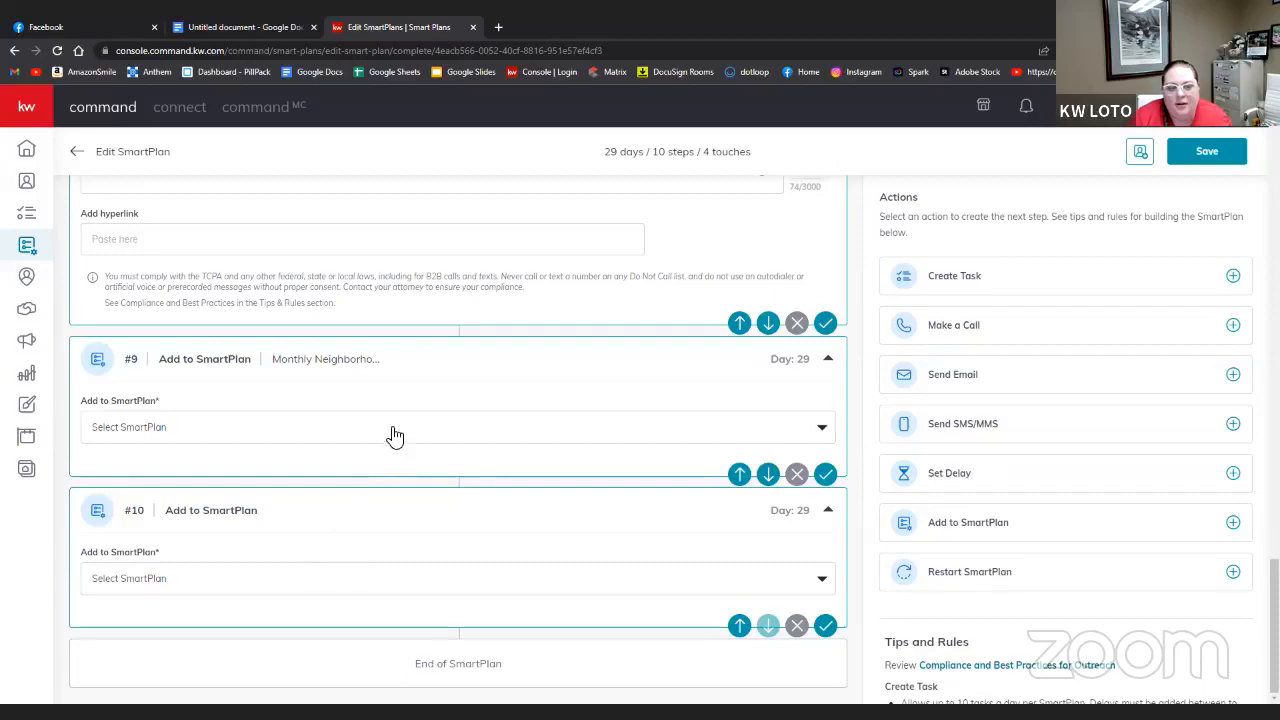
- Link step #10 to Team Home Anniversary, found by searching 'hom'
left_click(268, 588)
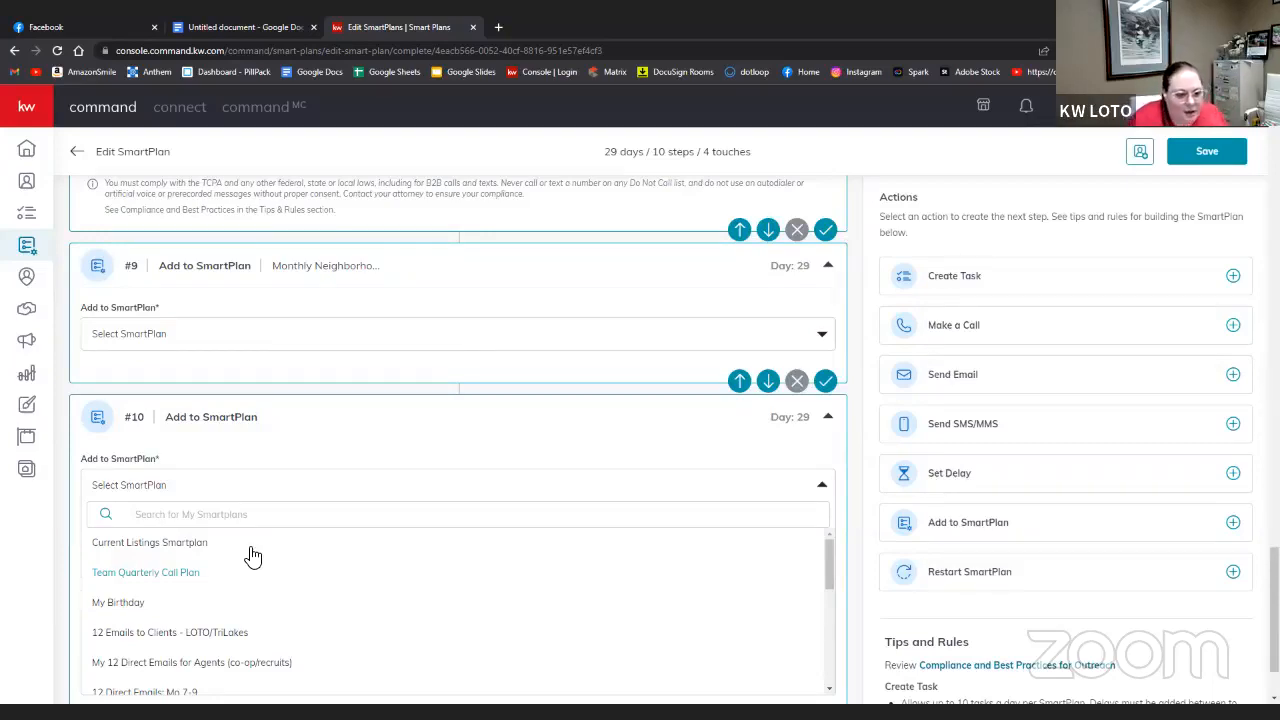
left_click(250, 514)
type("home")
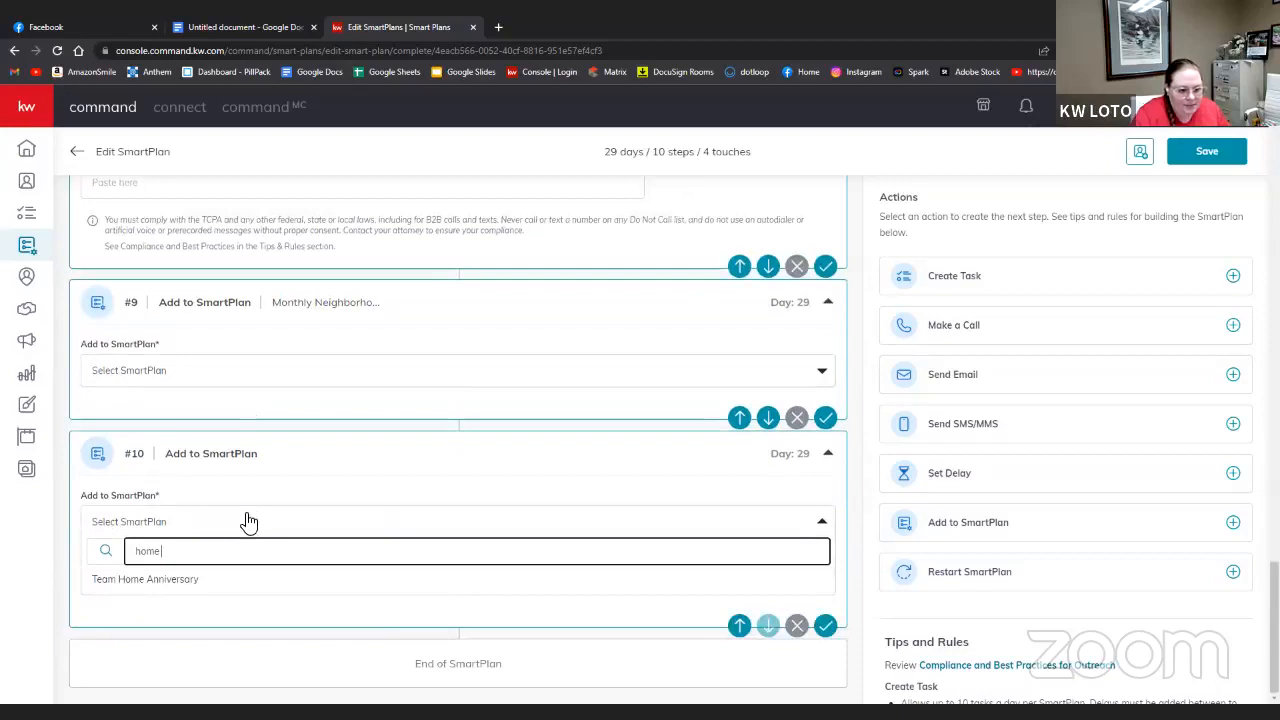
left_click(234, 580)
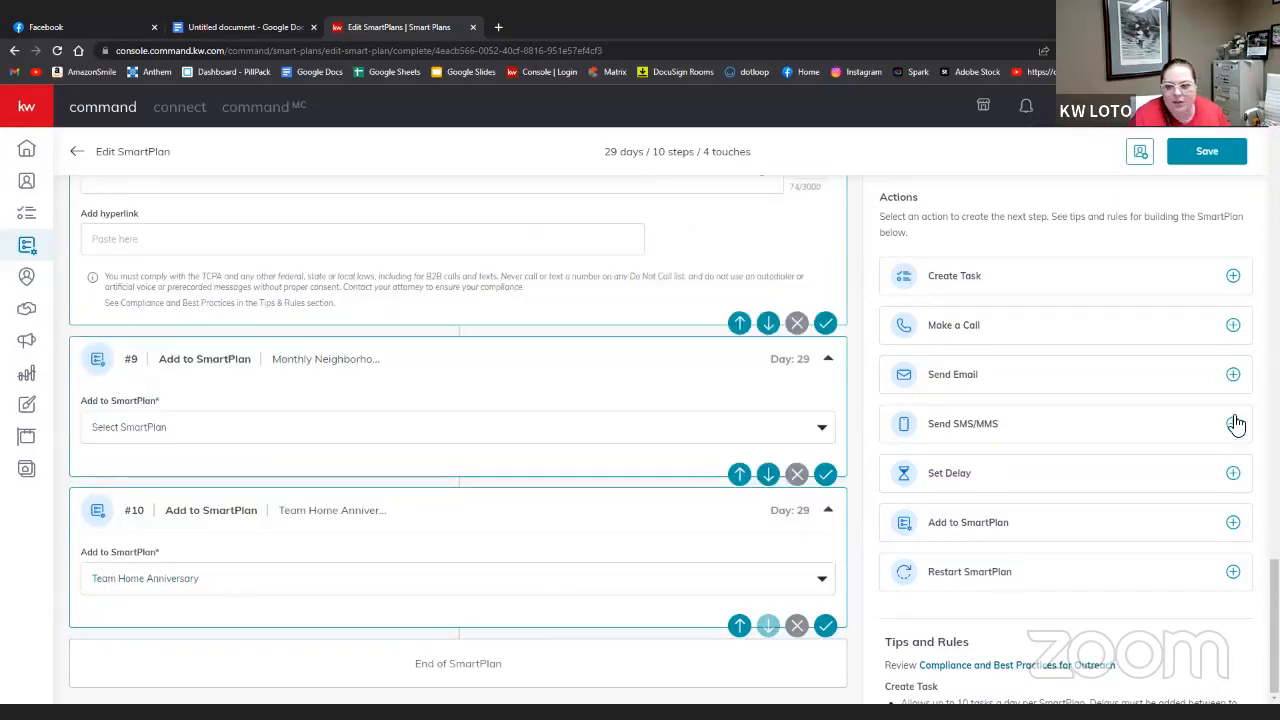
- Add step #11 enrolling contacts in Team Quarterly Call Plan
left_click(1233, 523)
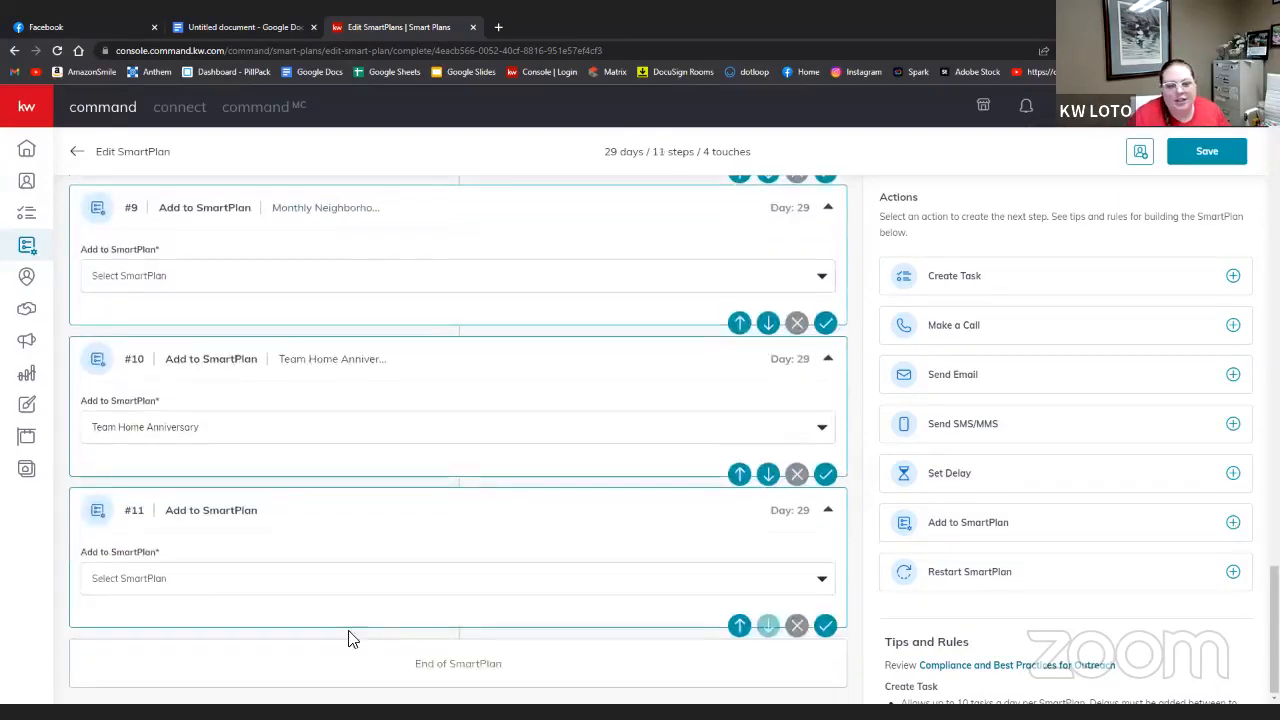
left_click(221, 585)
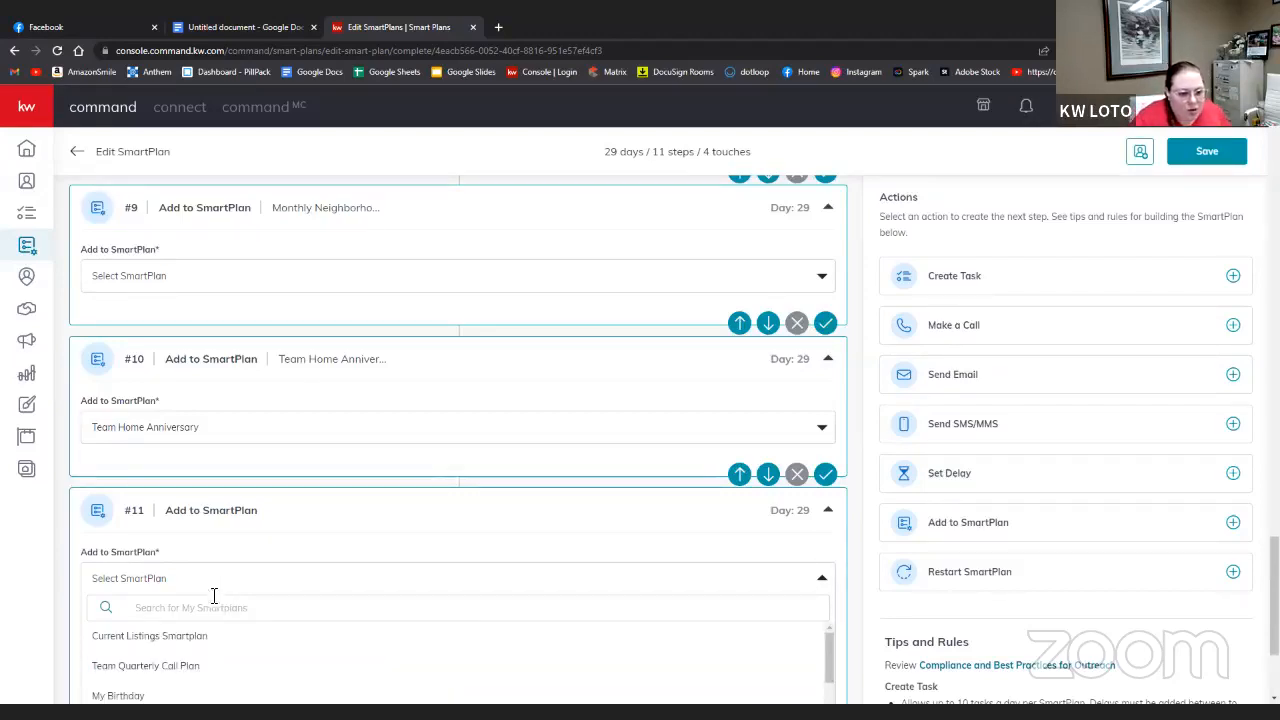
left_click(250, 664)
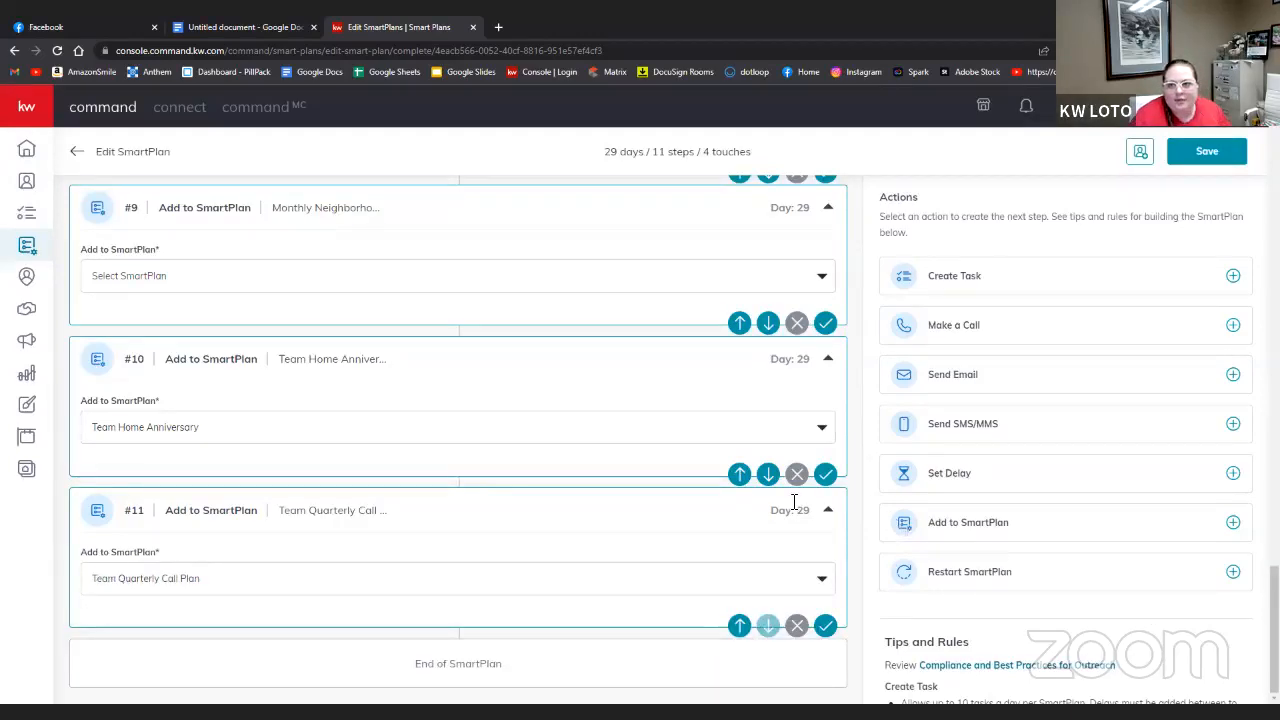
scroll(603, 517, "up", 10)
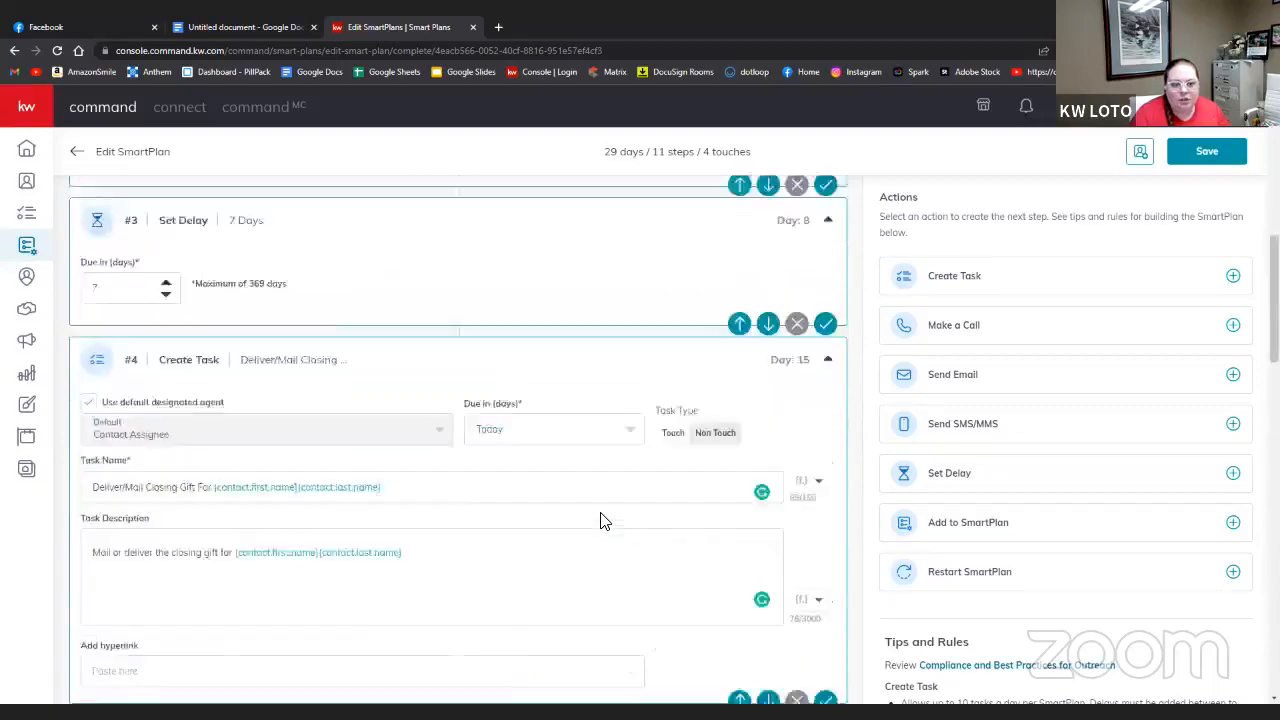
scroll(603, 520, "up", 5)
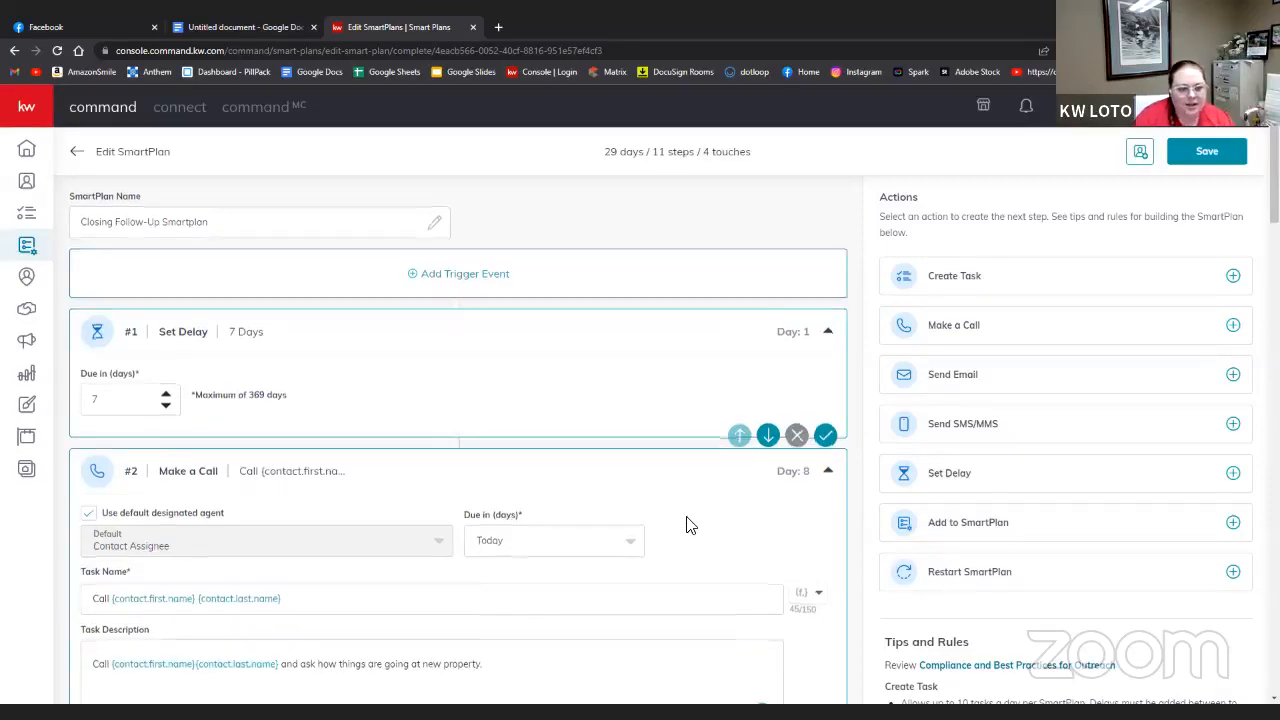
scroll(688, 524, "down", 1)
scroll(688, 524, "down", 1)
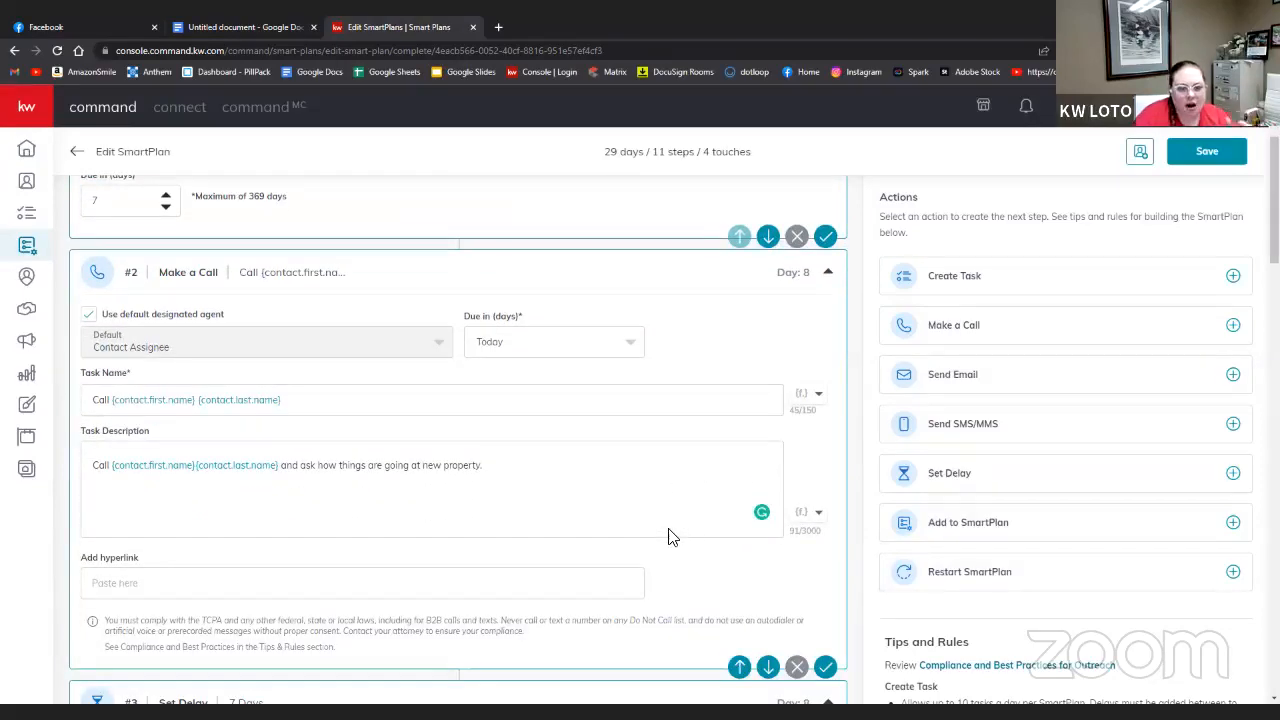
scroll(670, 537, "down", 2)
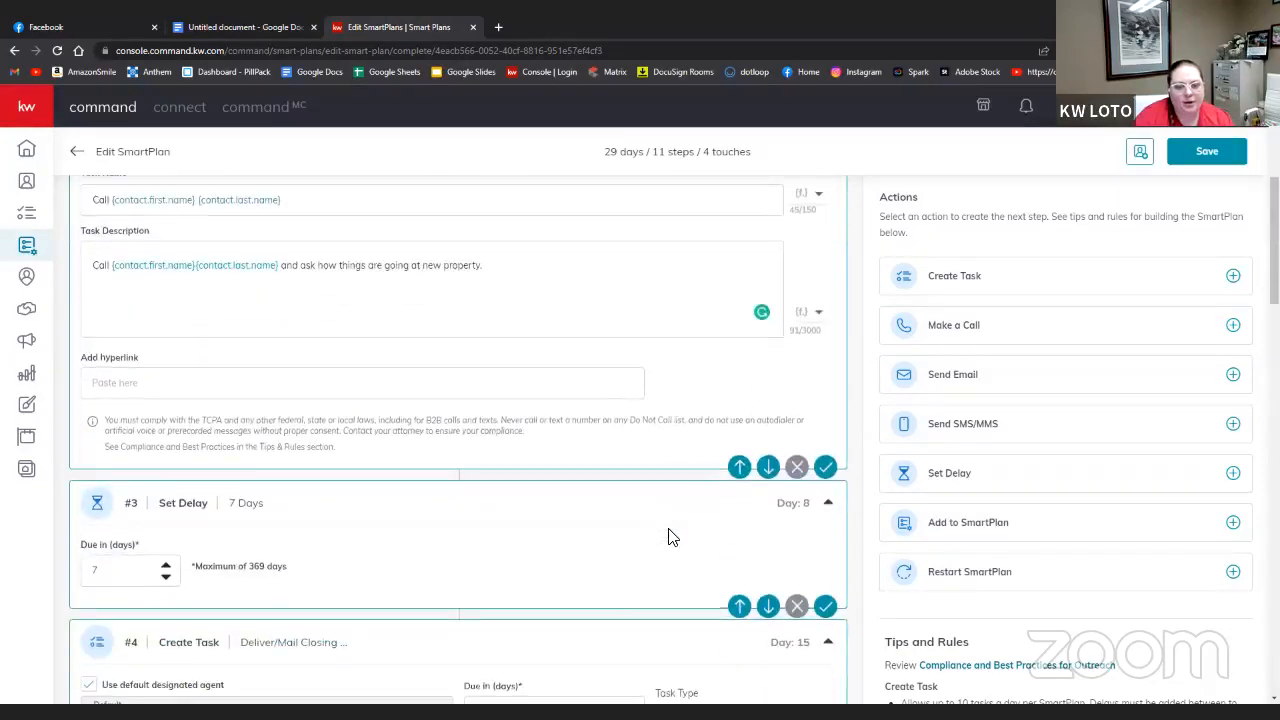
scroll(670, 537, "down", 1)
scroll(670, 537, "down", 2)
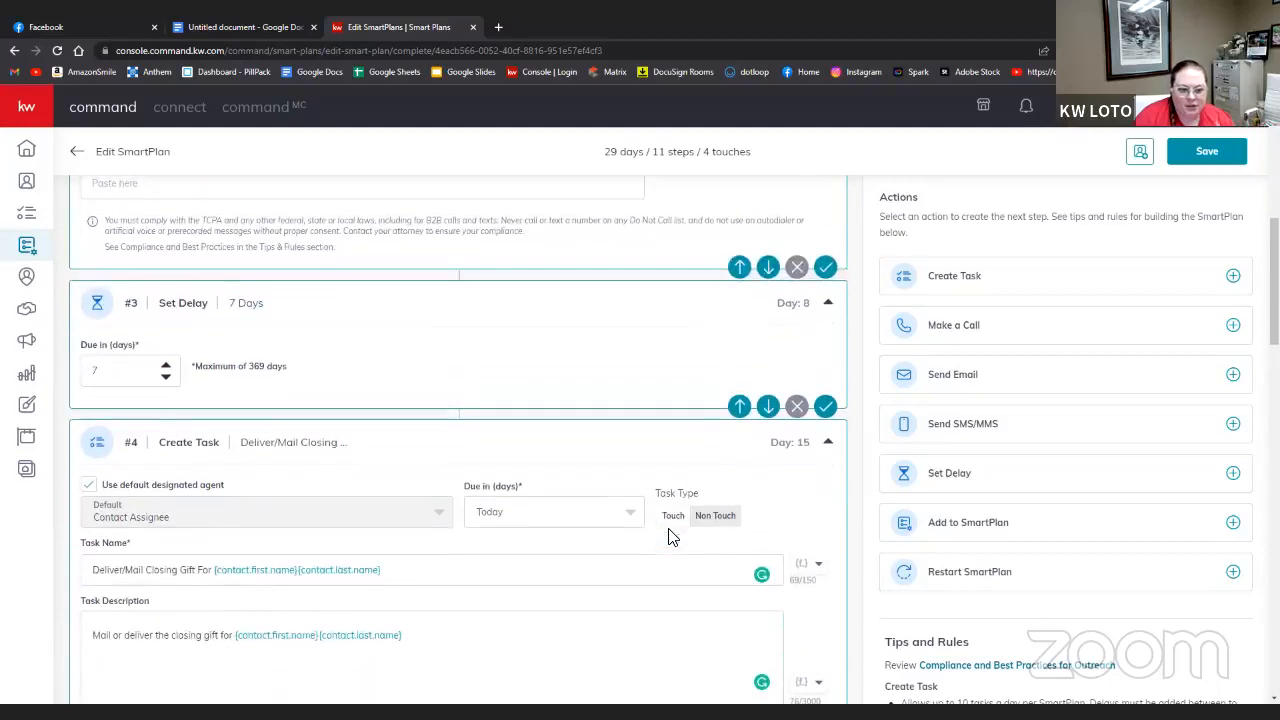
scroll(670, 537, "down", 2)
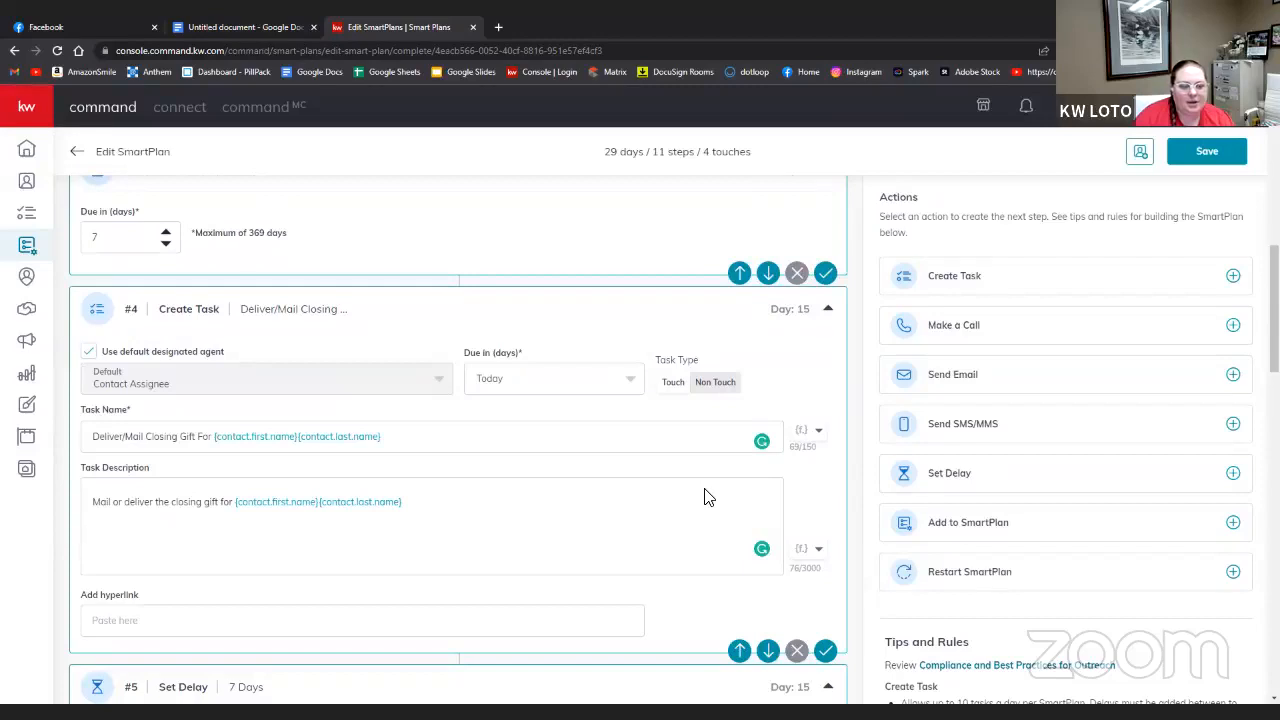
scroll(554, 495, "down", 6)
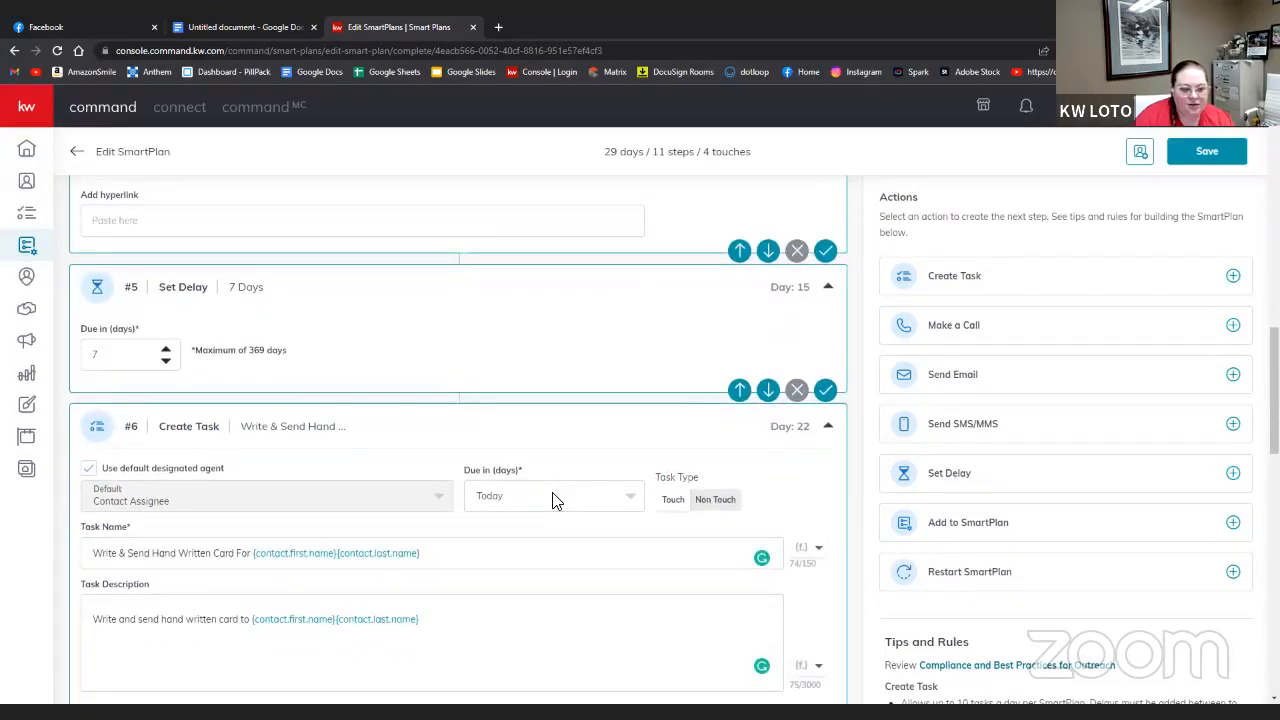
scroll(555, 500, "down", 10)
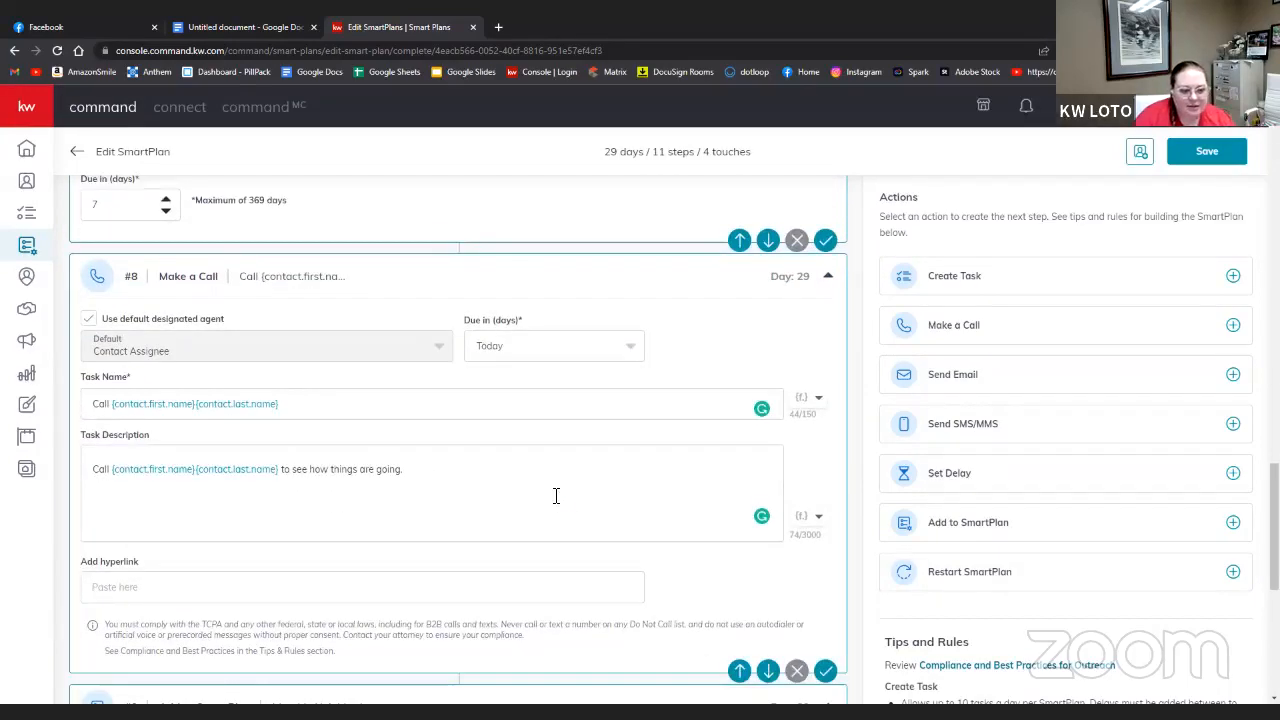
scroll(556, 495, "down", 7)
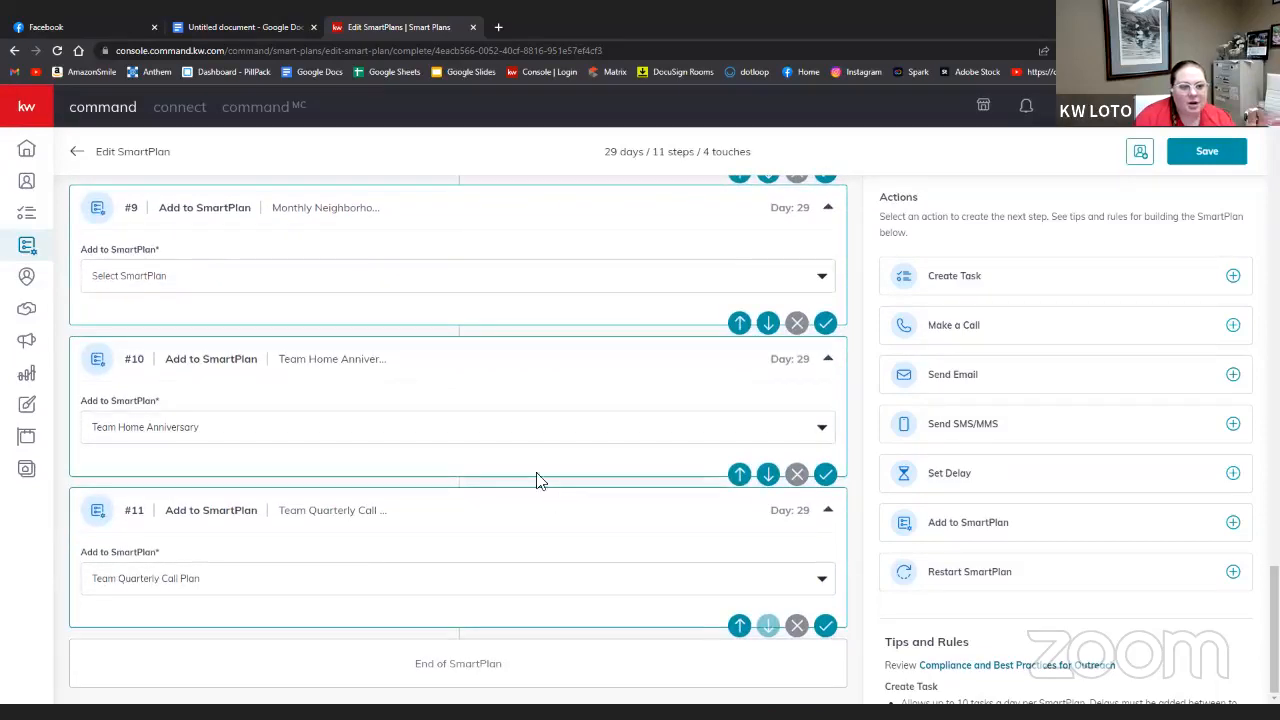
- Choose My Monthly Neighborhood Nurture for step #9 and review the three Day-29 enrollments
left_click(360, 274)
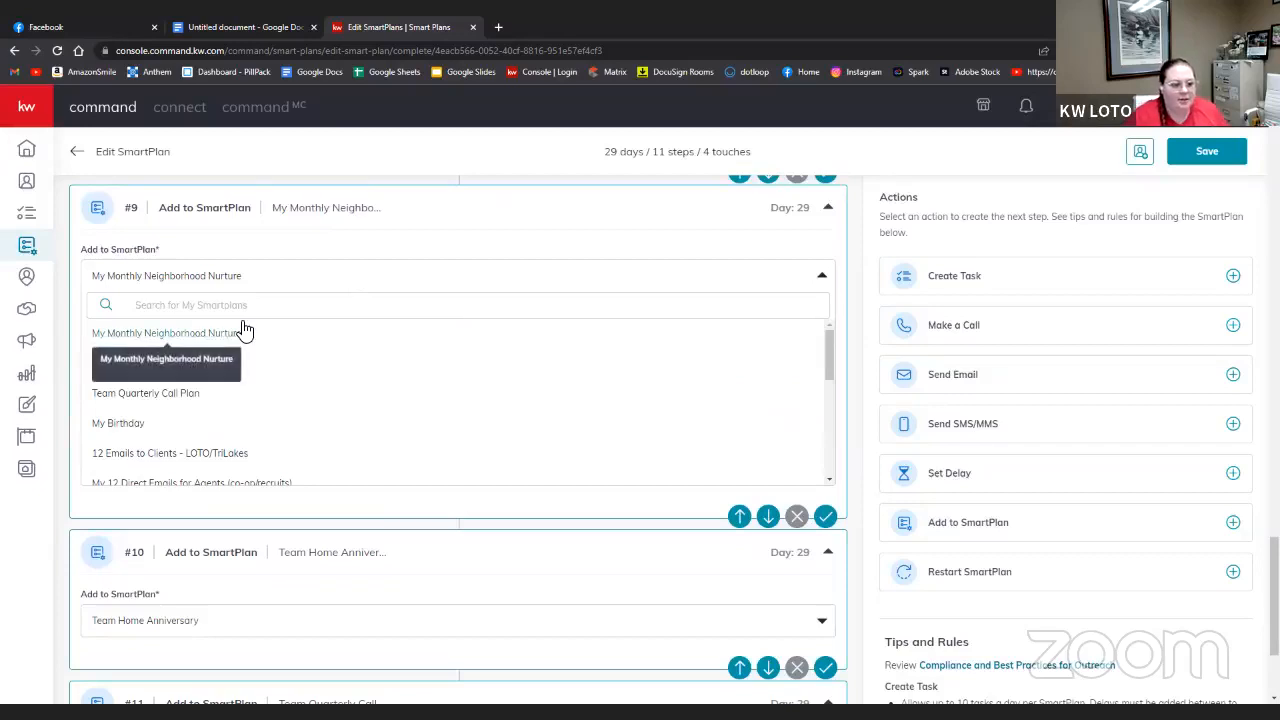
scroll(250, 380, "down", 5)
scroll(255, 388, "up", 2)
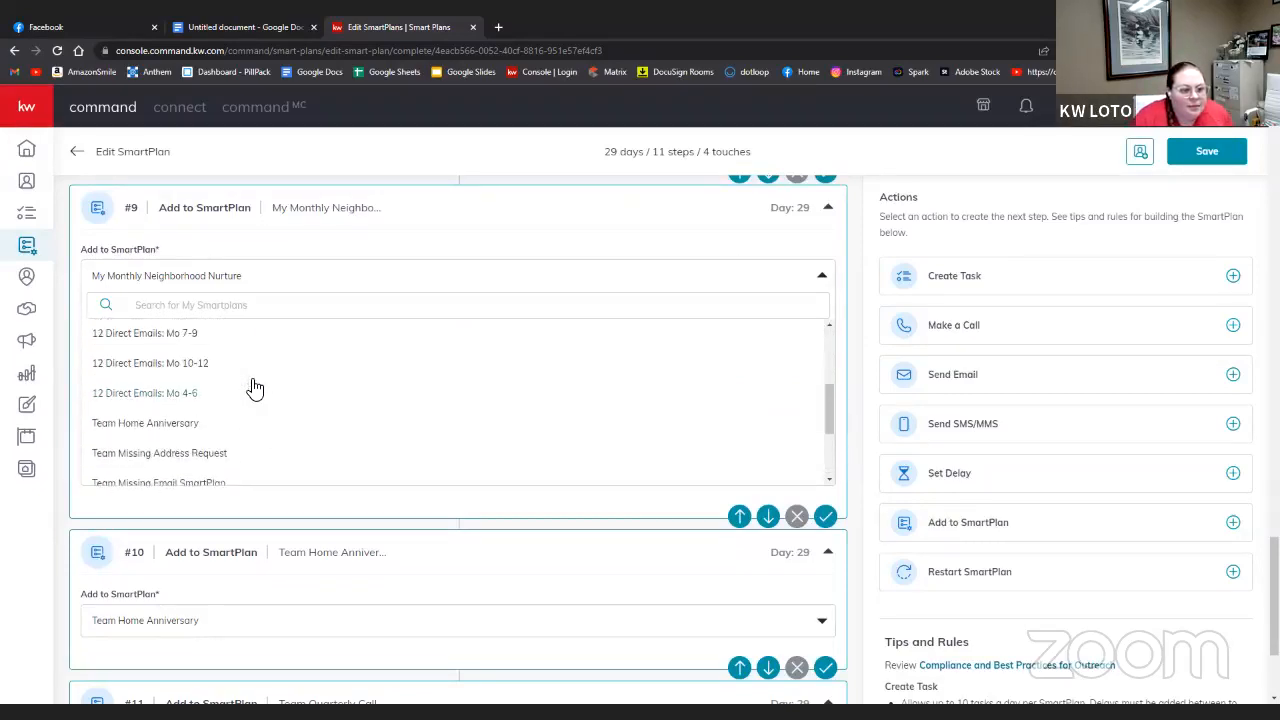
scroll(255, 388, "down", 3)
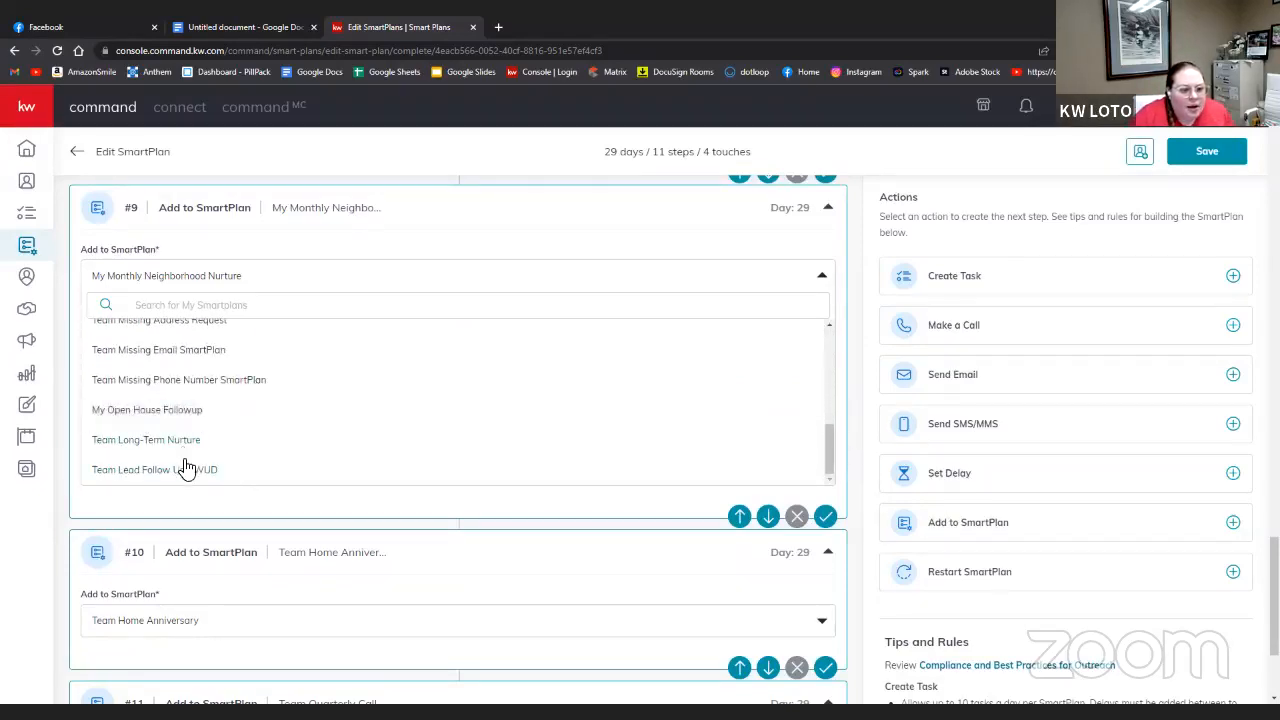
scroll(190, 422, "up", 1)
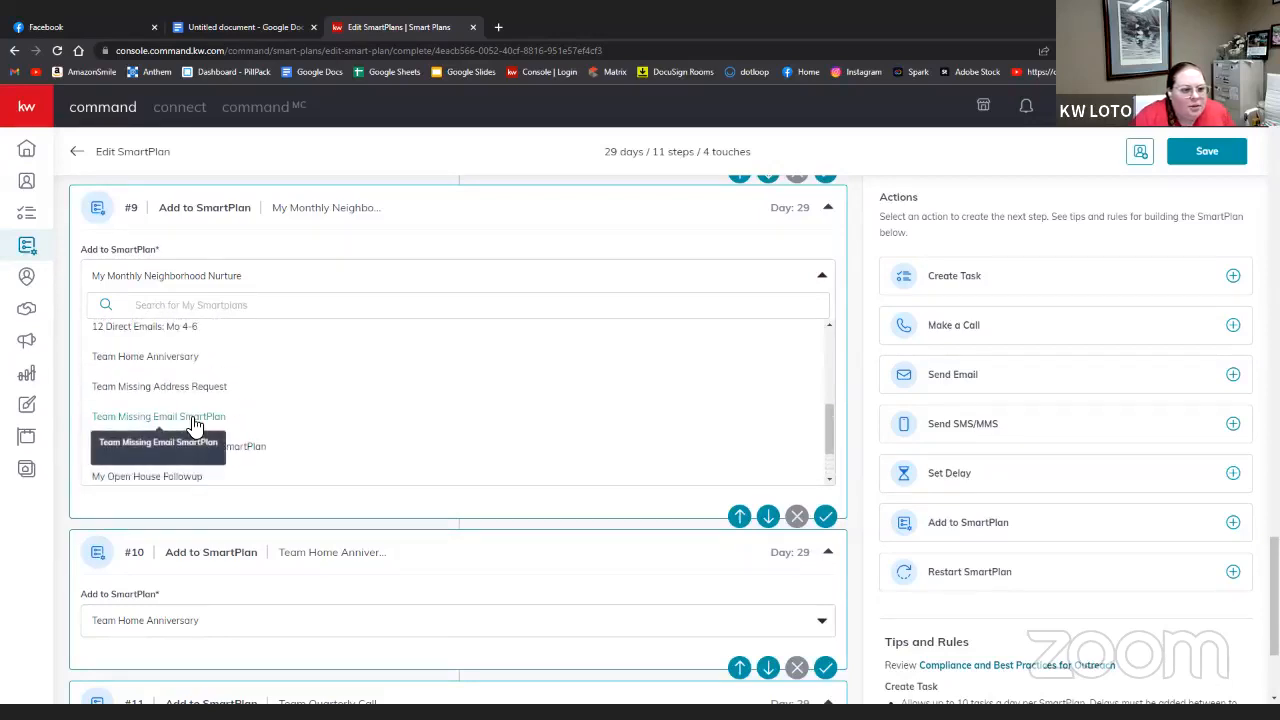
scroll(195, 426, "up", 1)
scroll(195, 426, "up", 1)
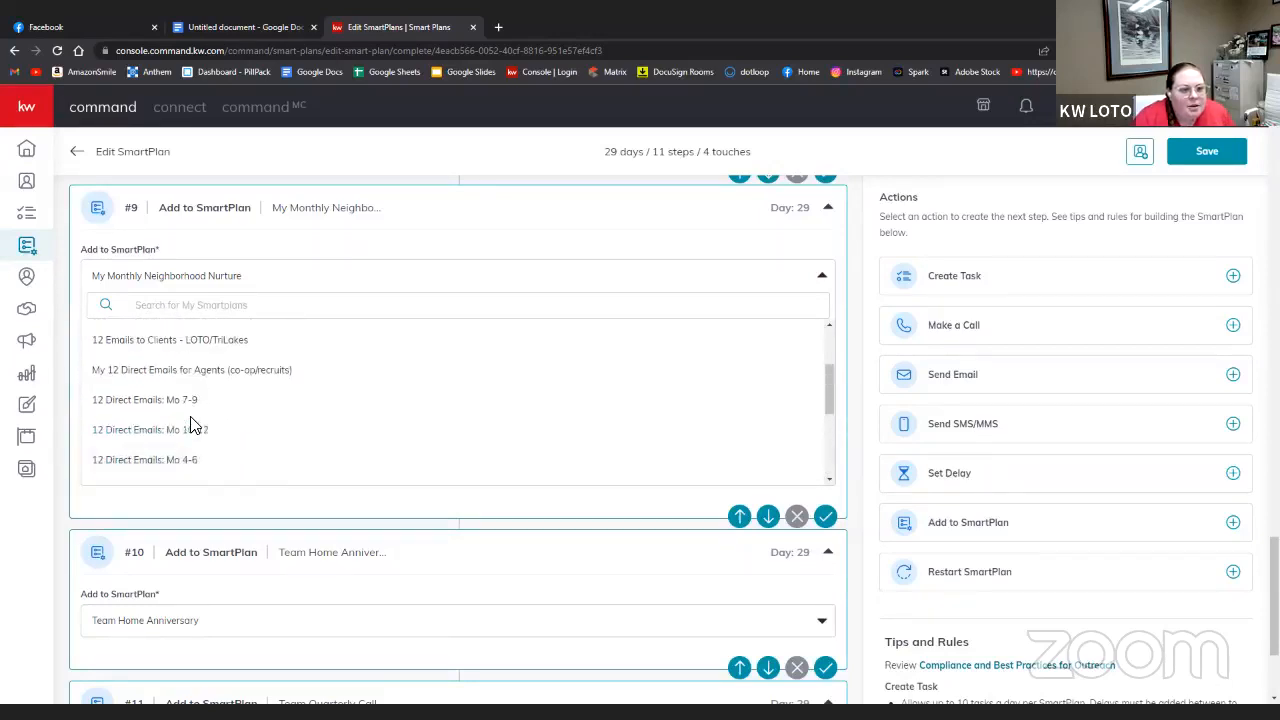
scroll(190, 425, "up", 5)
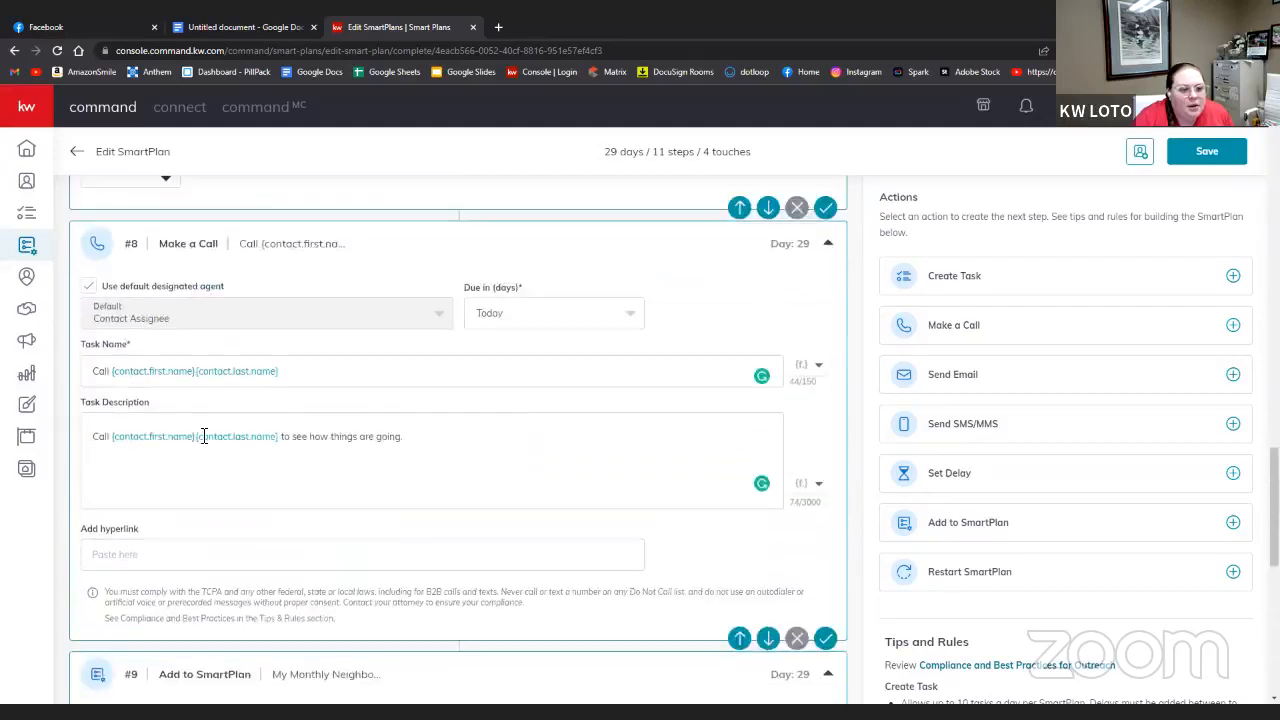
scroll(230, 447, "down", 1)
scroll(234, 449, "down", 2)
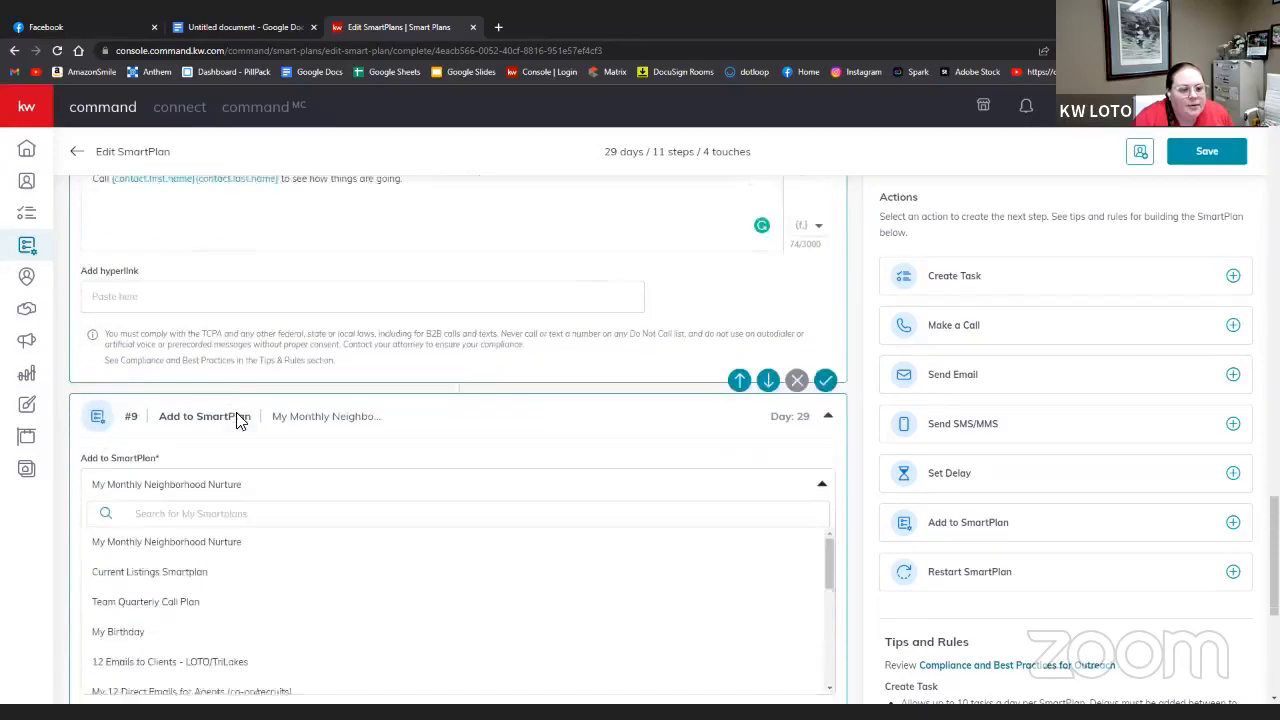
left_click(190, 535)
scroll(529, 451, "down", 3)
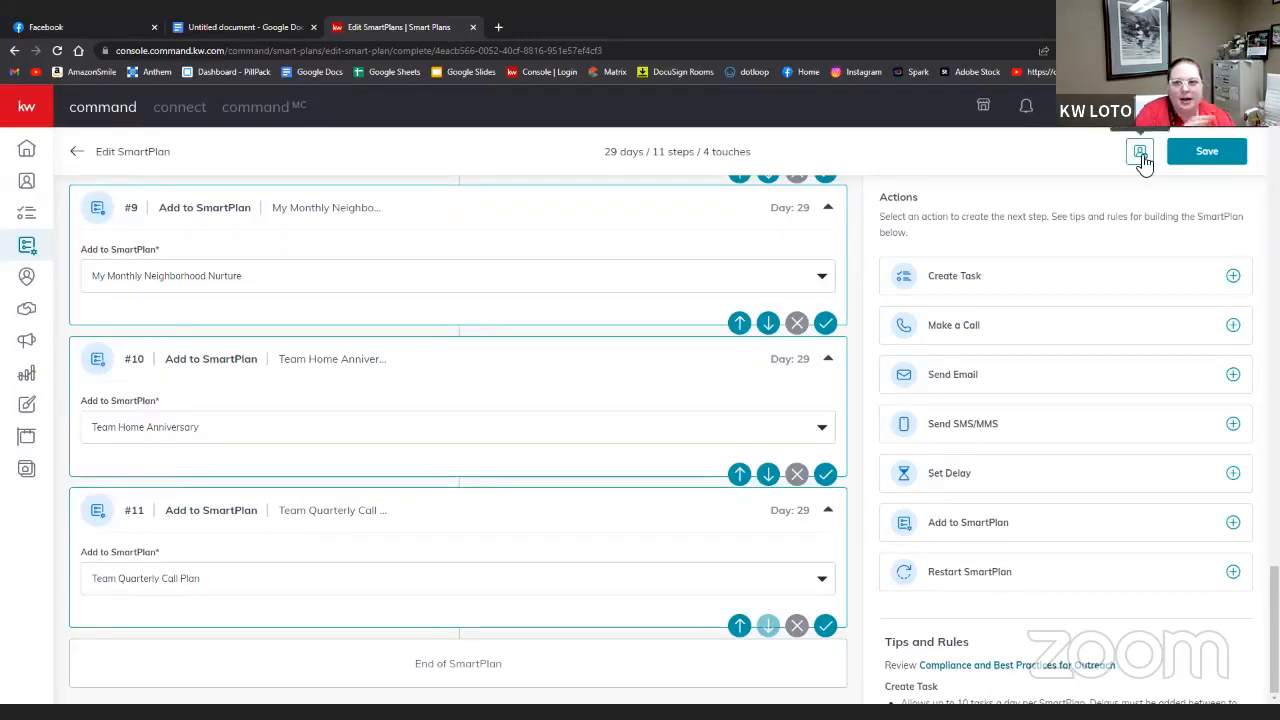
scroll(1070, 167, "up", 3)
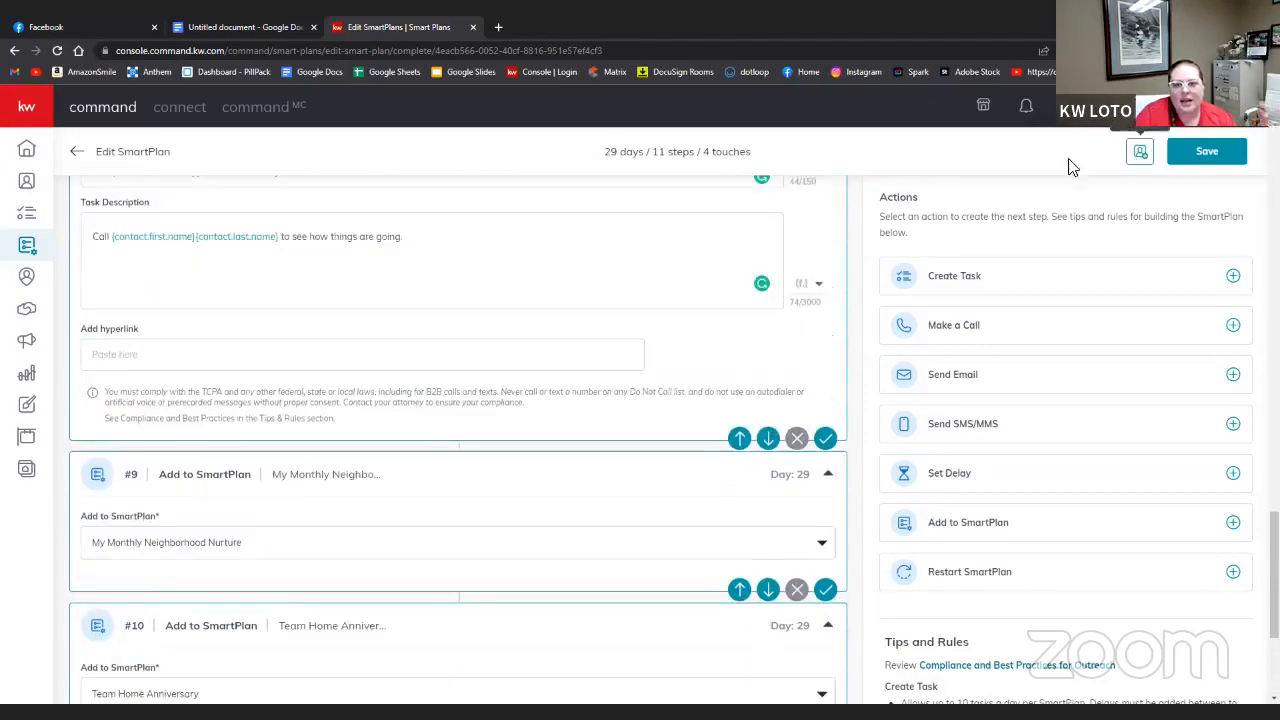
scroll(110, 390, "up", 4)
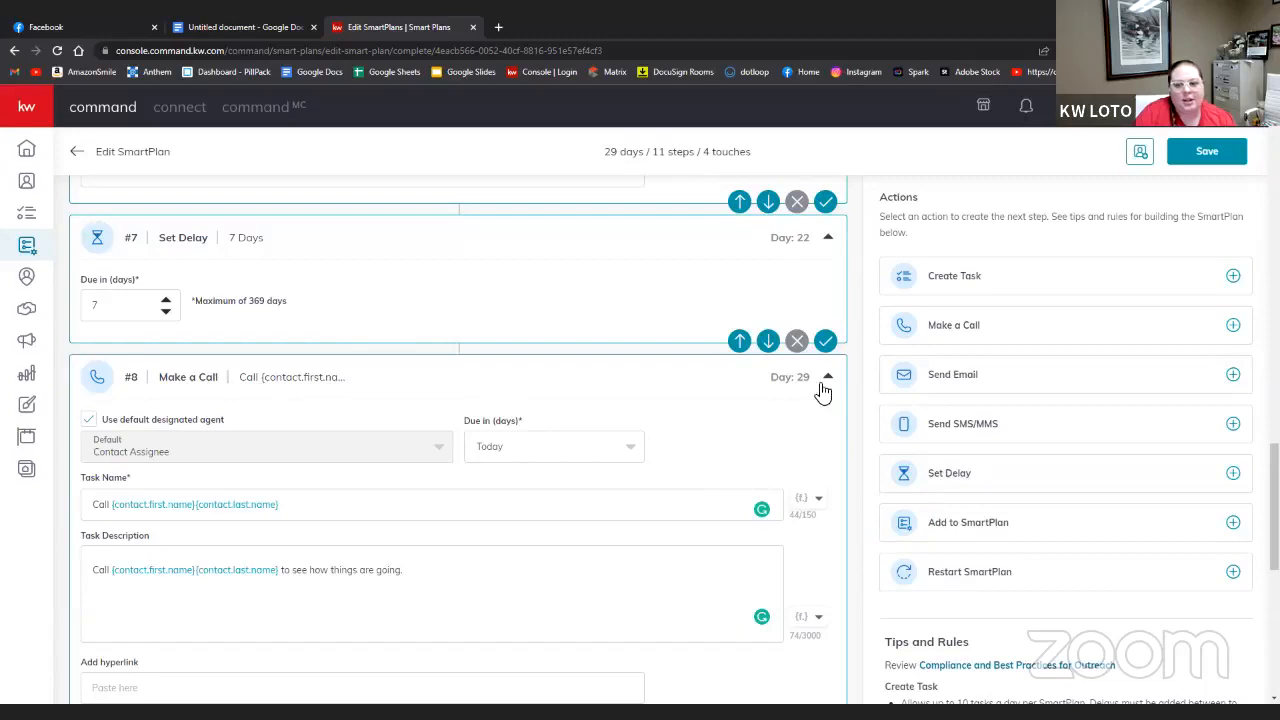
scroll(678, 434, "down", 7)
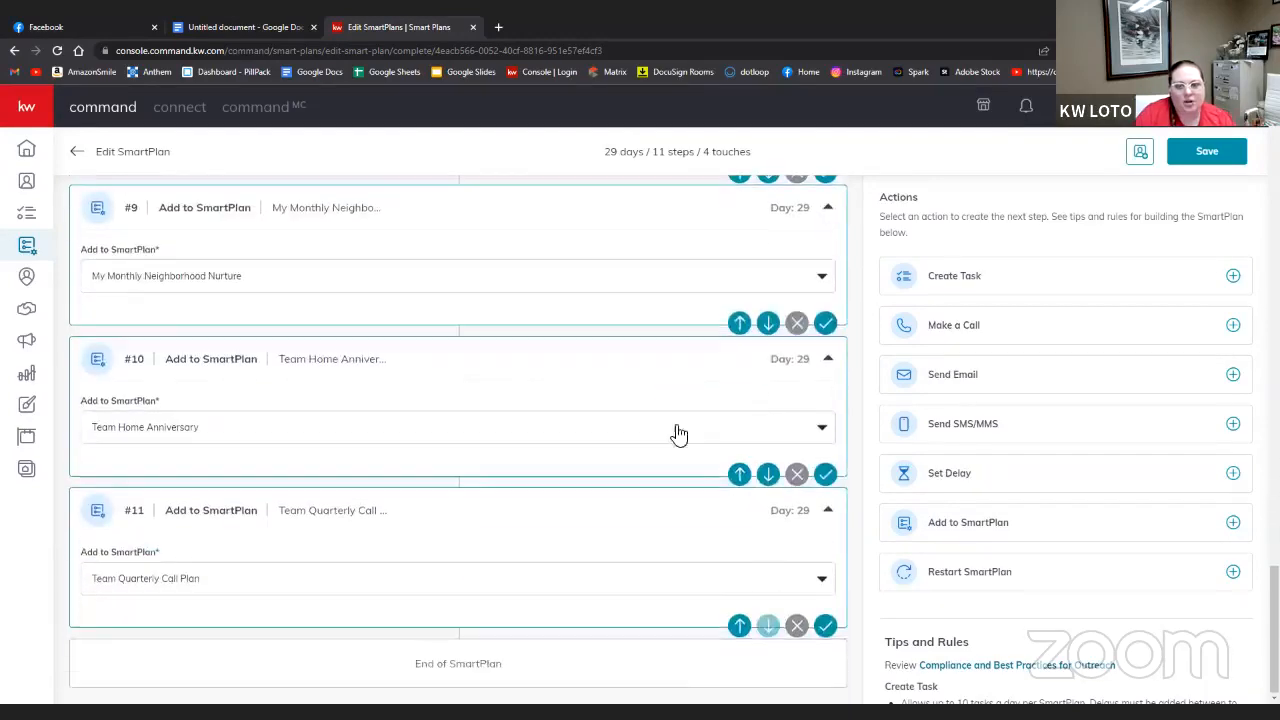
left_click(1195, 152)
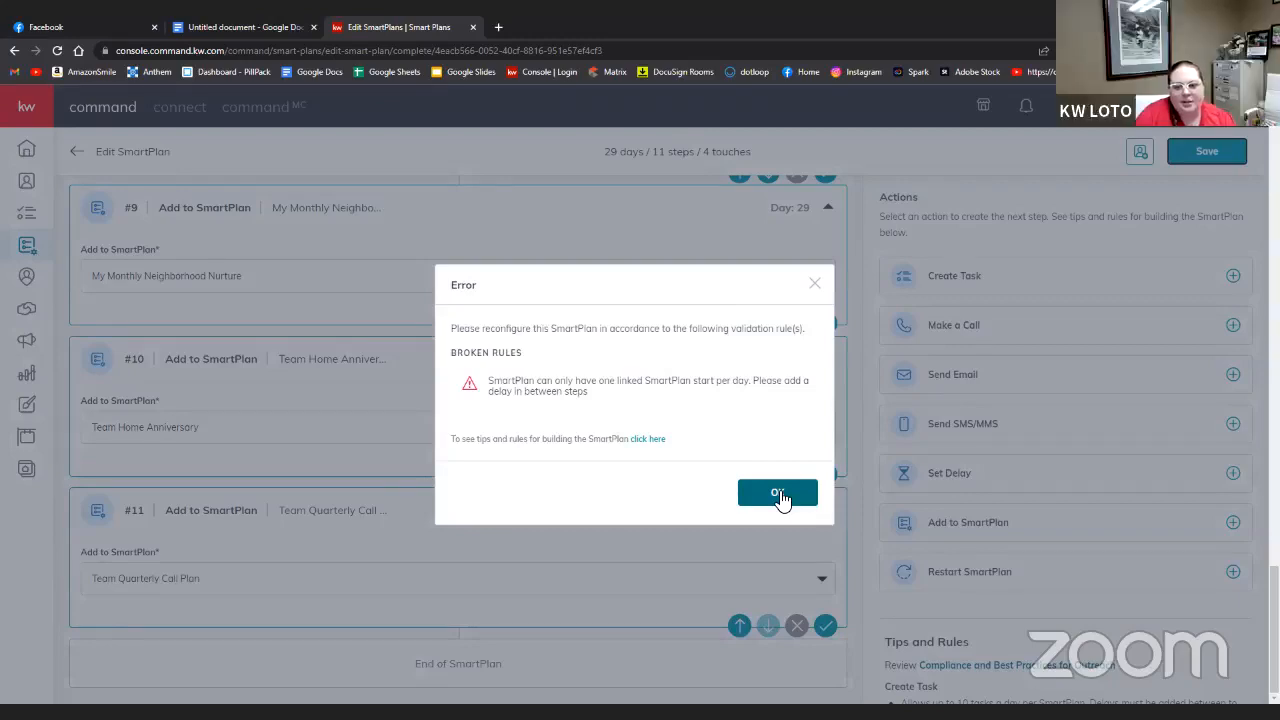
left_click(779, 494)
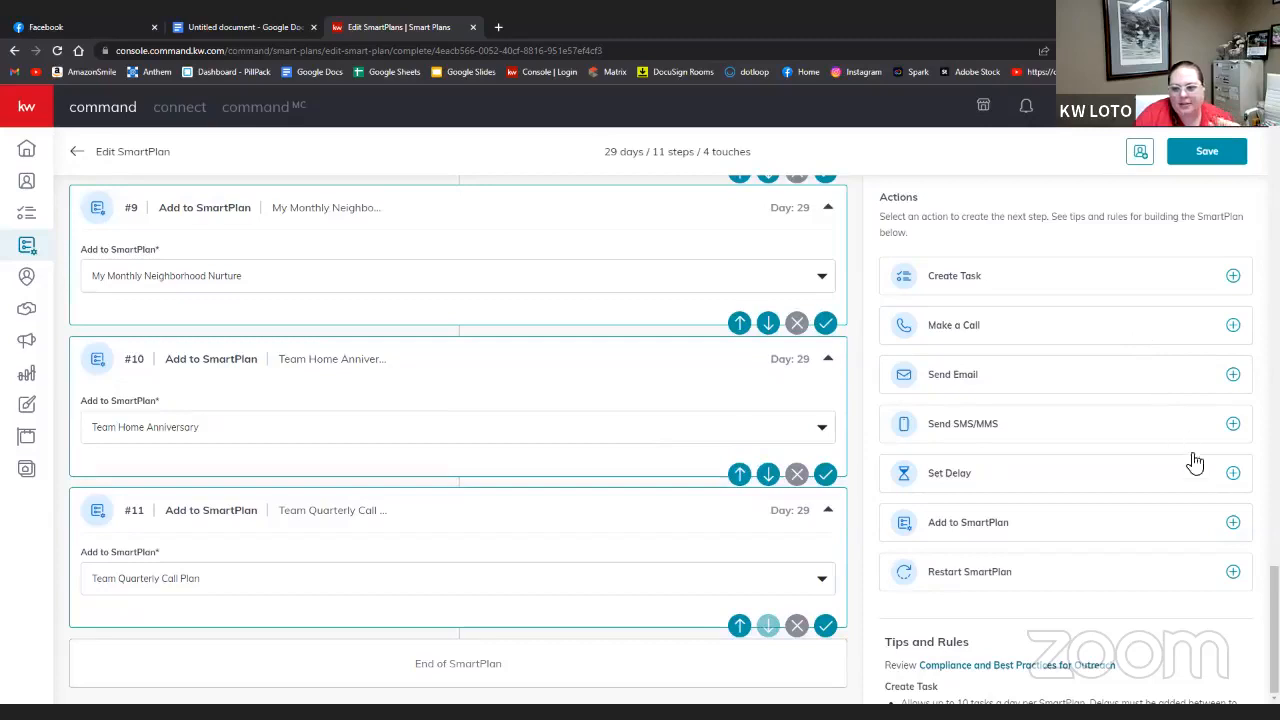
- Add a one-day delay and move it above the Home Anniversary step
left_click(1234, 474)
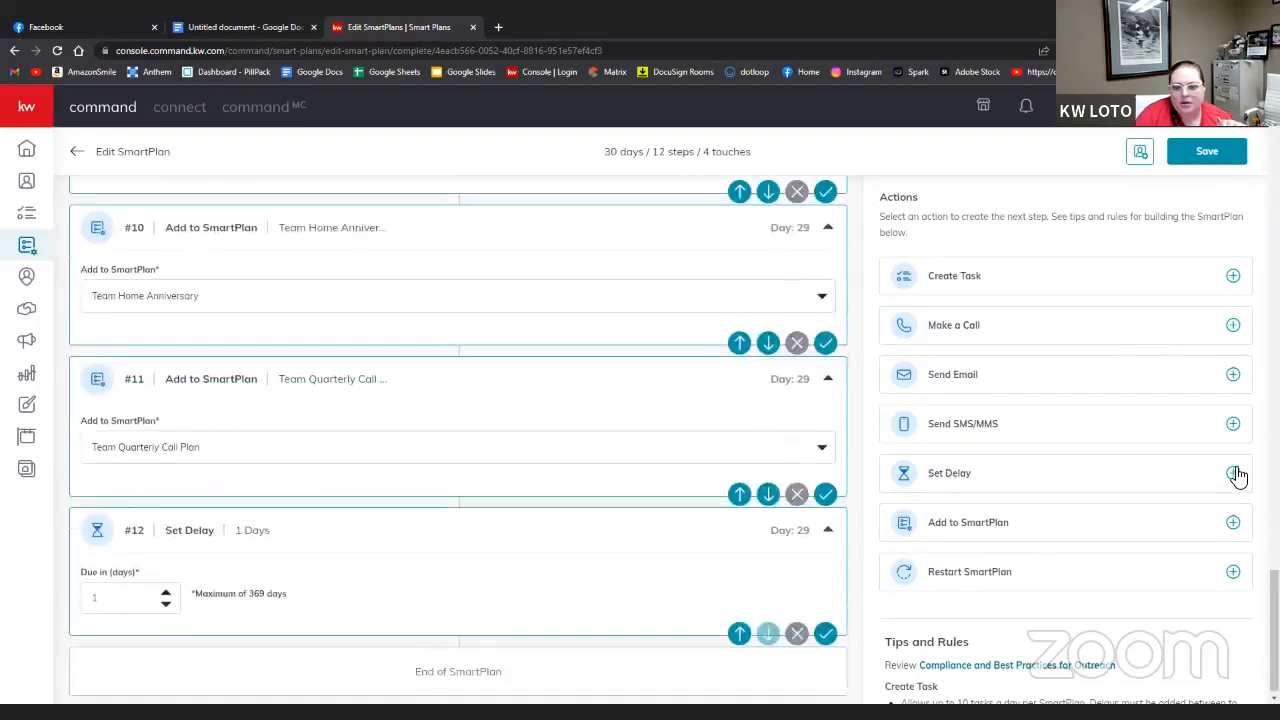
left_click(734, 614)
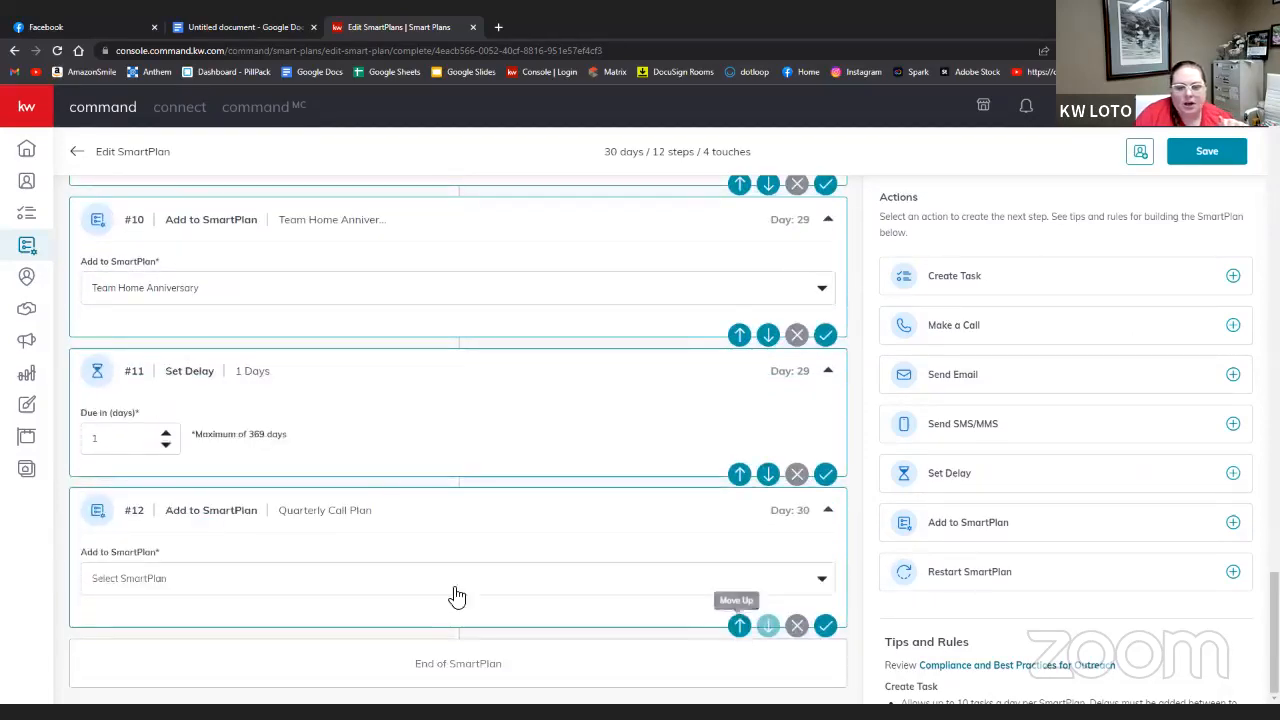
left_click(739, 474)
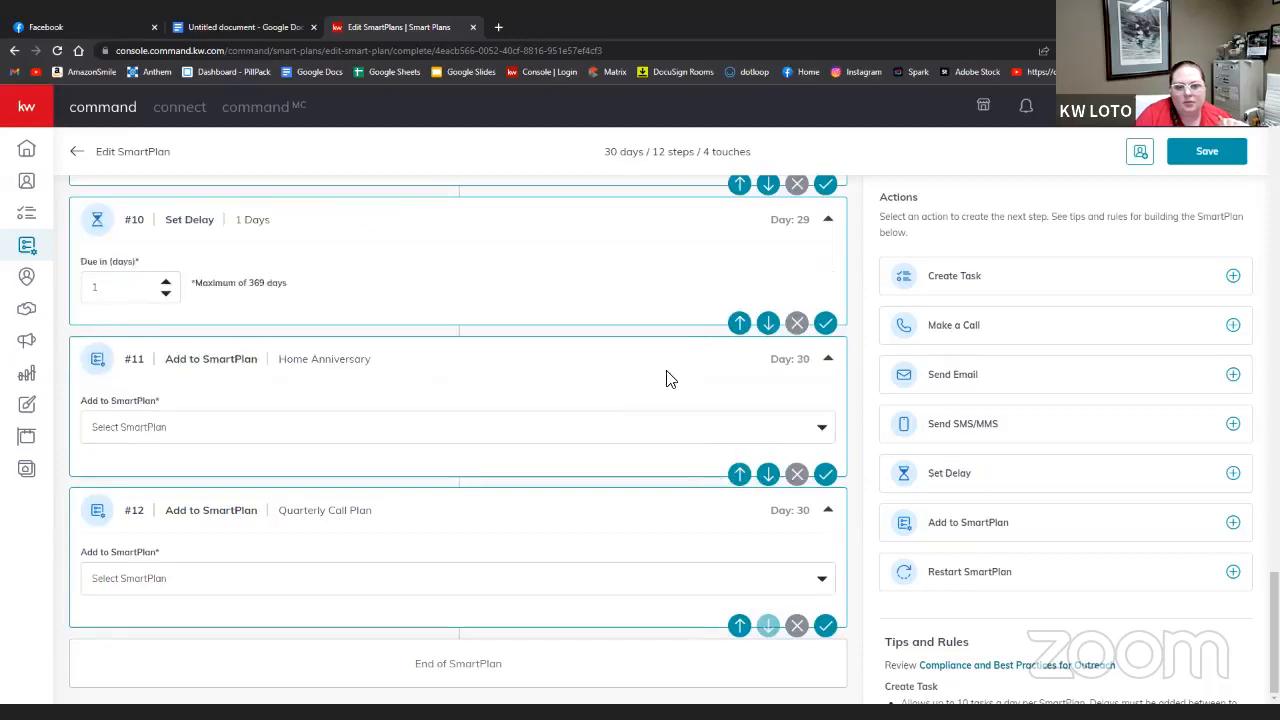
scroll(670, 378, "up", 3)
scroll(670, 378, "down", 2)
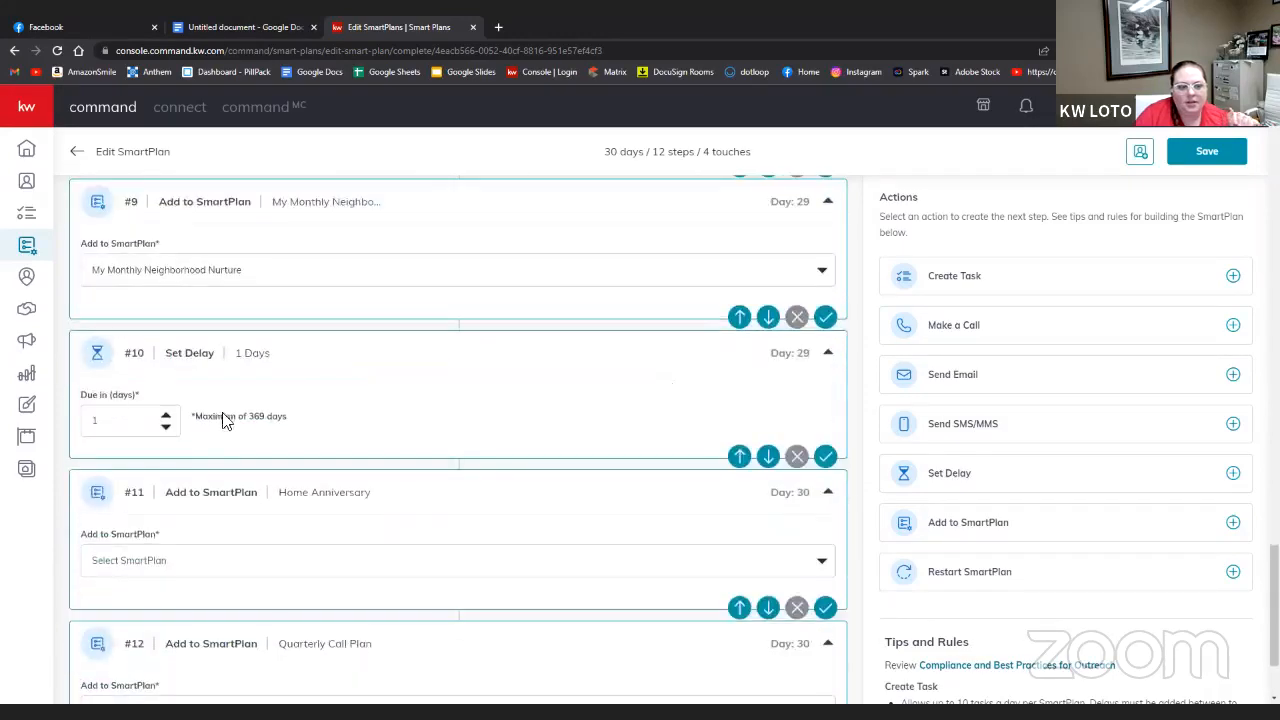
- Add a second one-day delay just before the Quarterly Call Plan step
left_click(1236, 478)
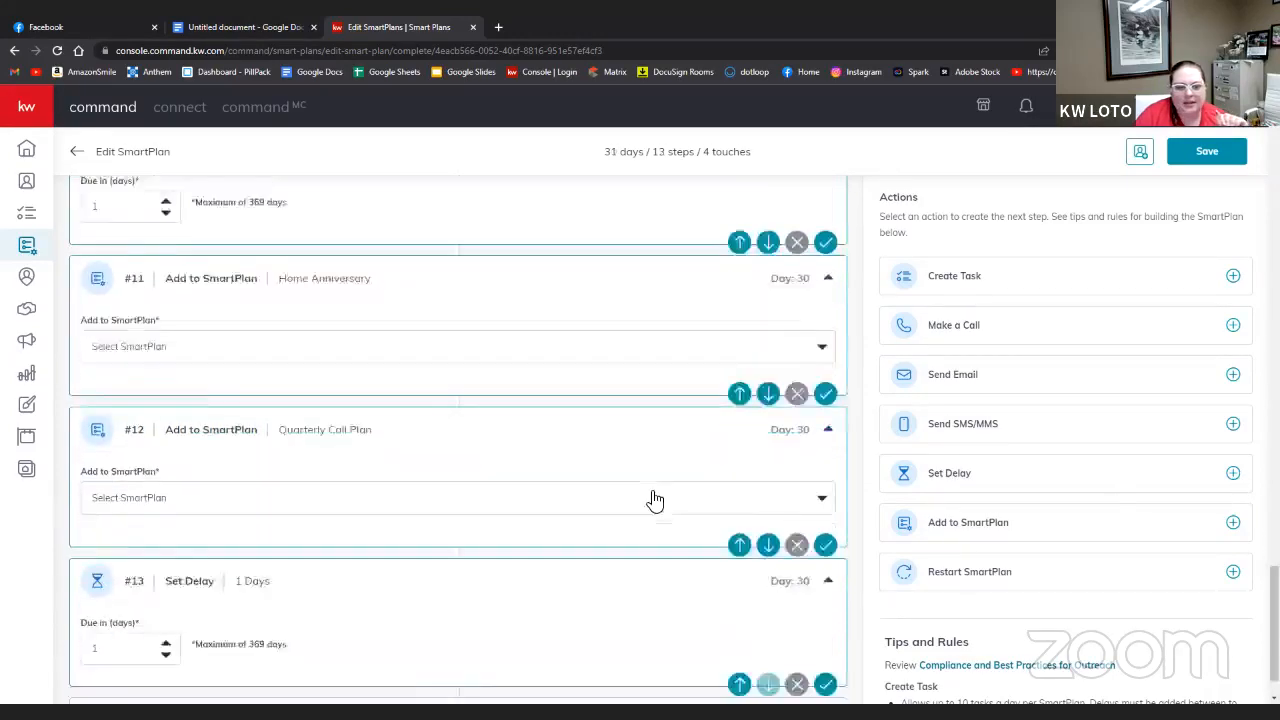
left_click(739, 628)
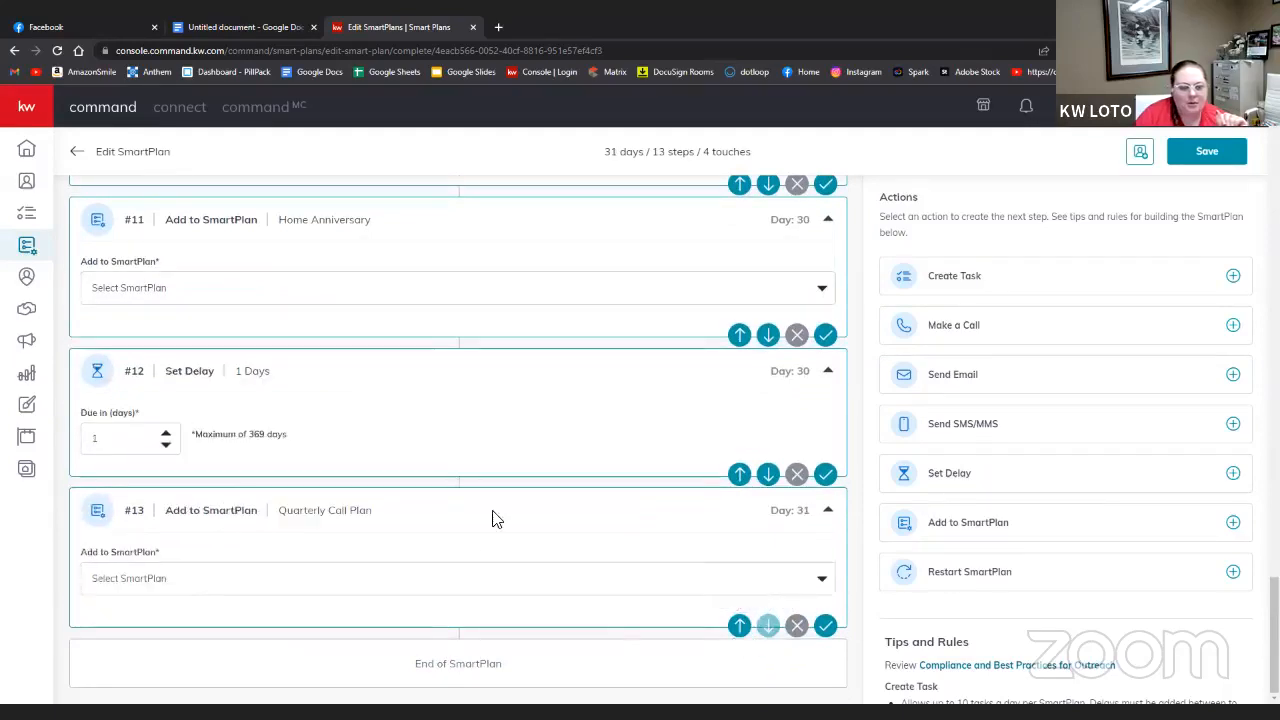
scroll(493, 525, "up", 2)
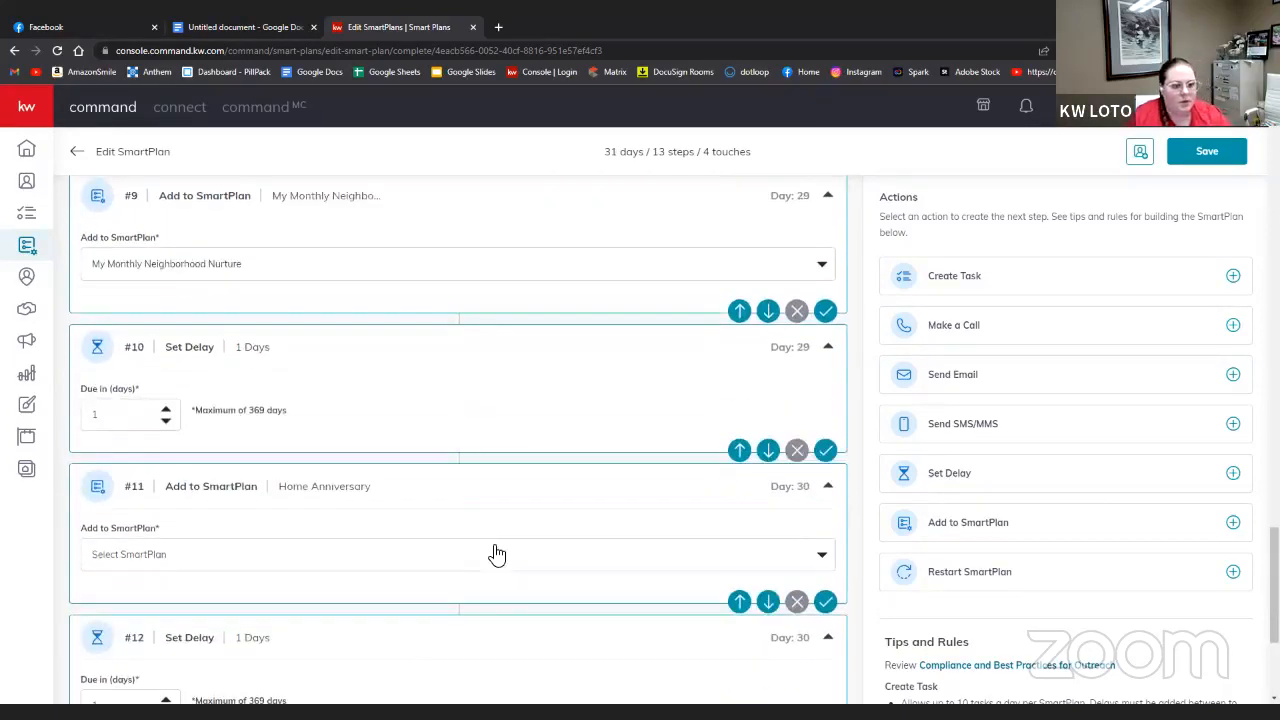
scroll(497, 554, "up", 3)
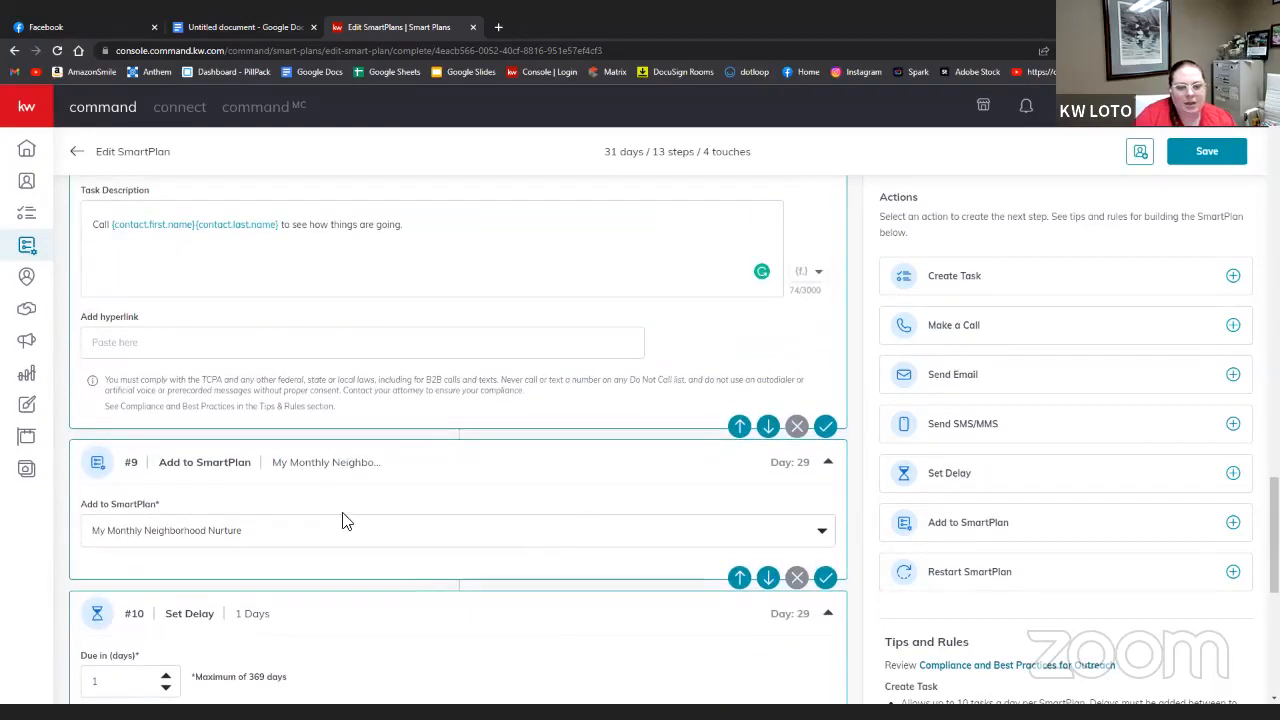
scroll(394, 531, "down", 2)
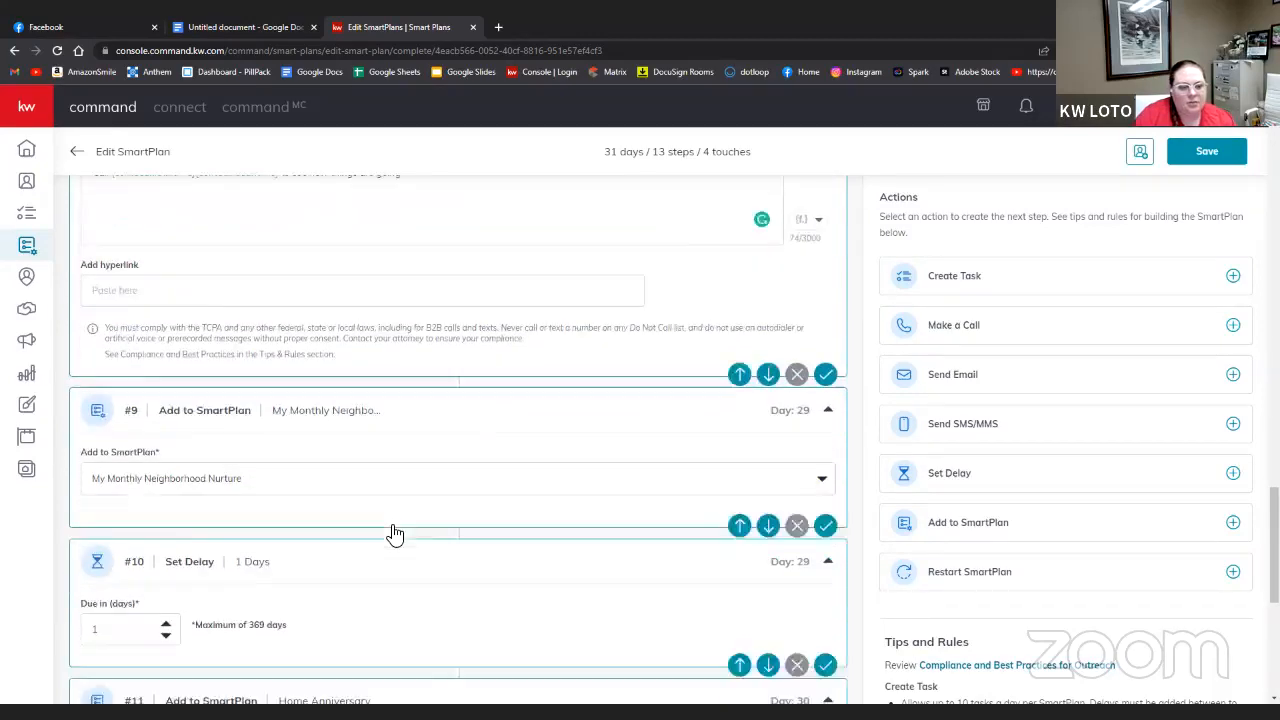
scroll(450, 480, "down", 1)
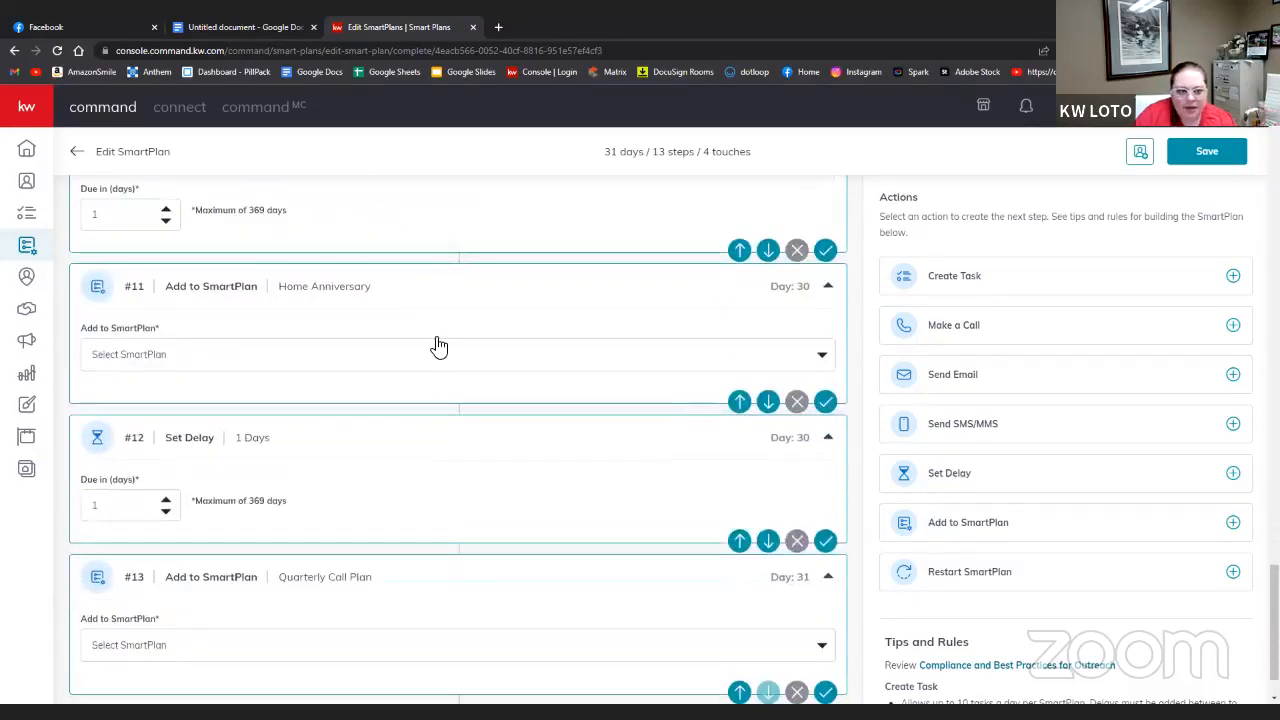
- Choose Team Home Anniversary for step #11 and Team Quarterly Call Plan for step #13, then save
left_click(165, 343)
left_click(189, 417)
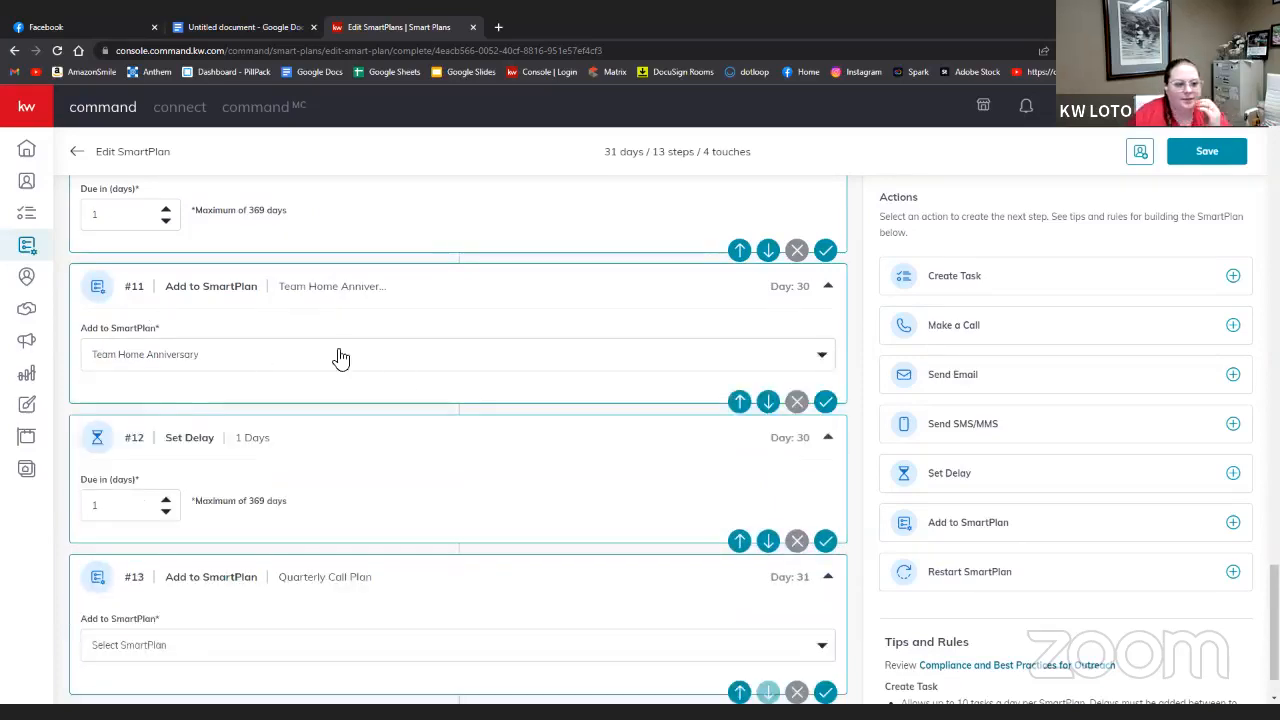
scroll(463, 520, "down", 1)
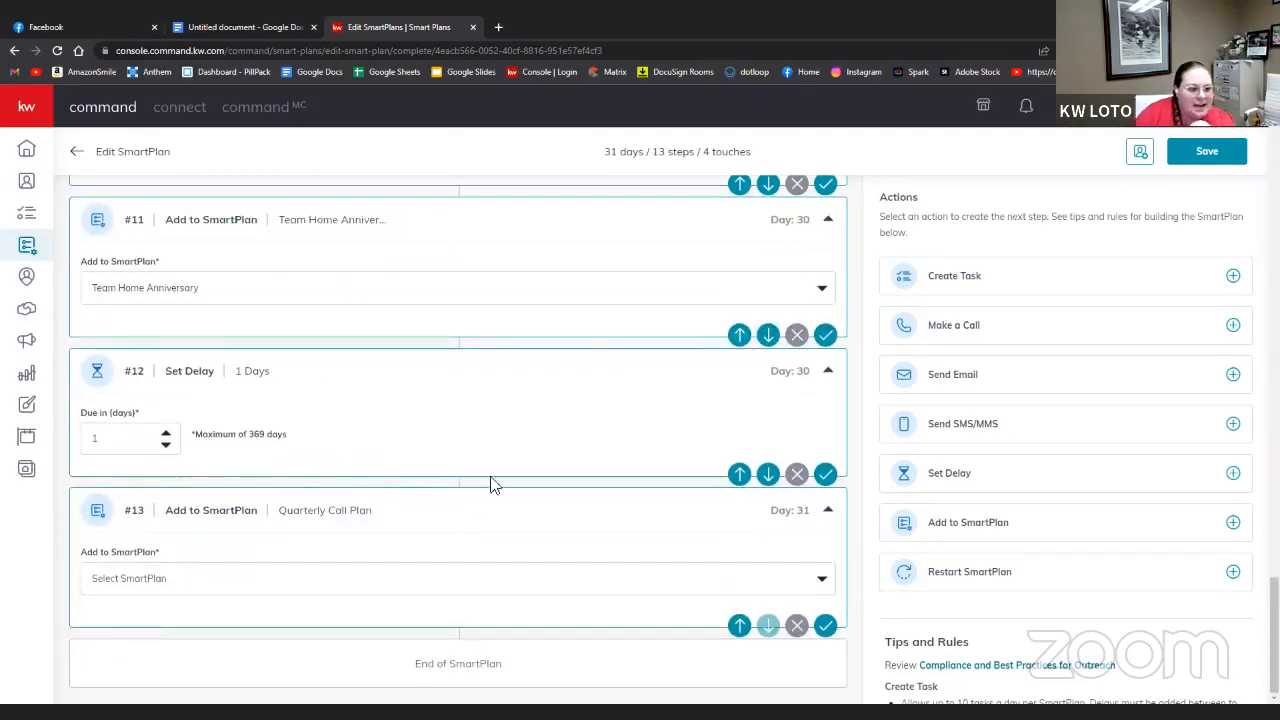
left_click(172, 580)
left_click(200, 638)
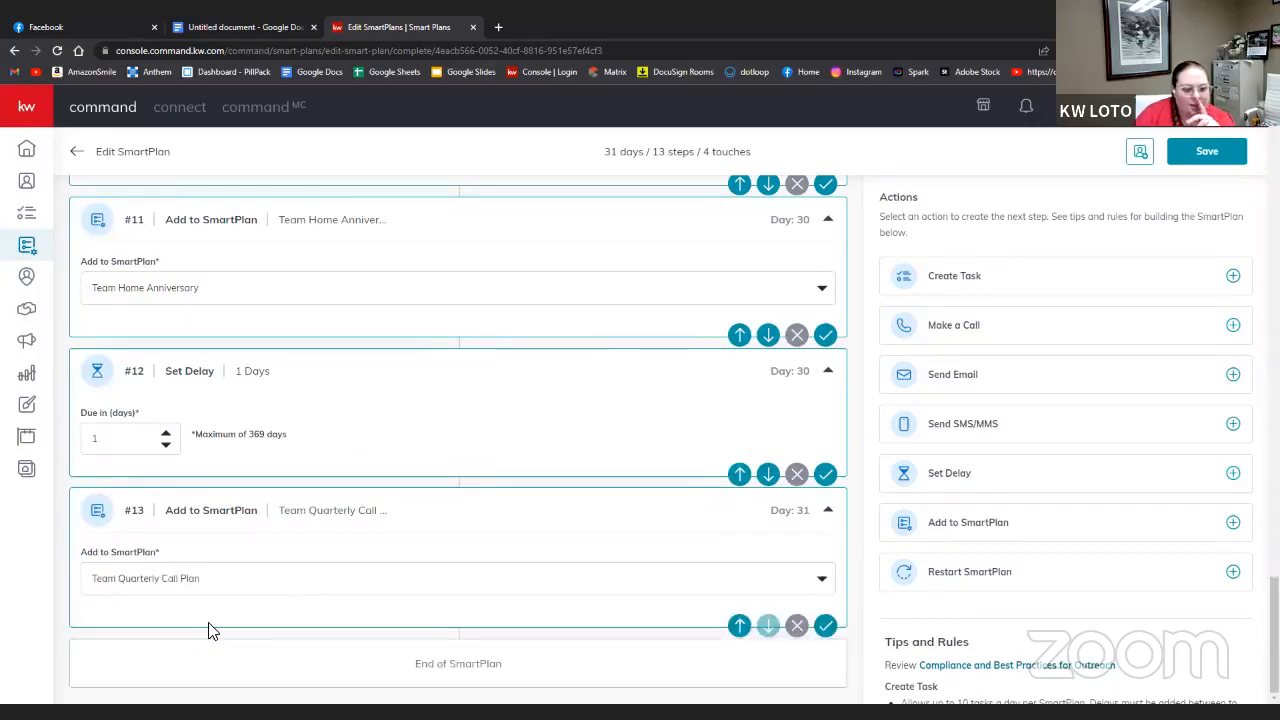
left_click(1203, 158)
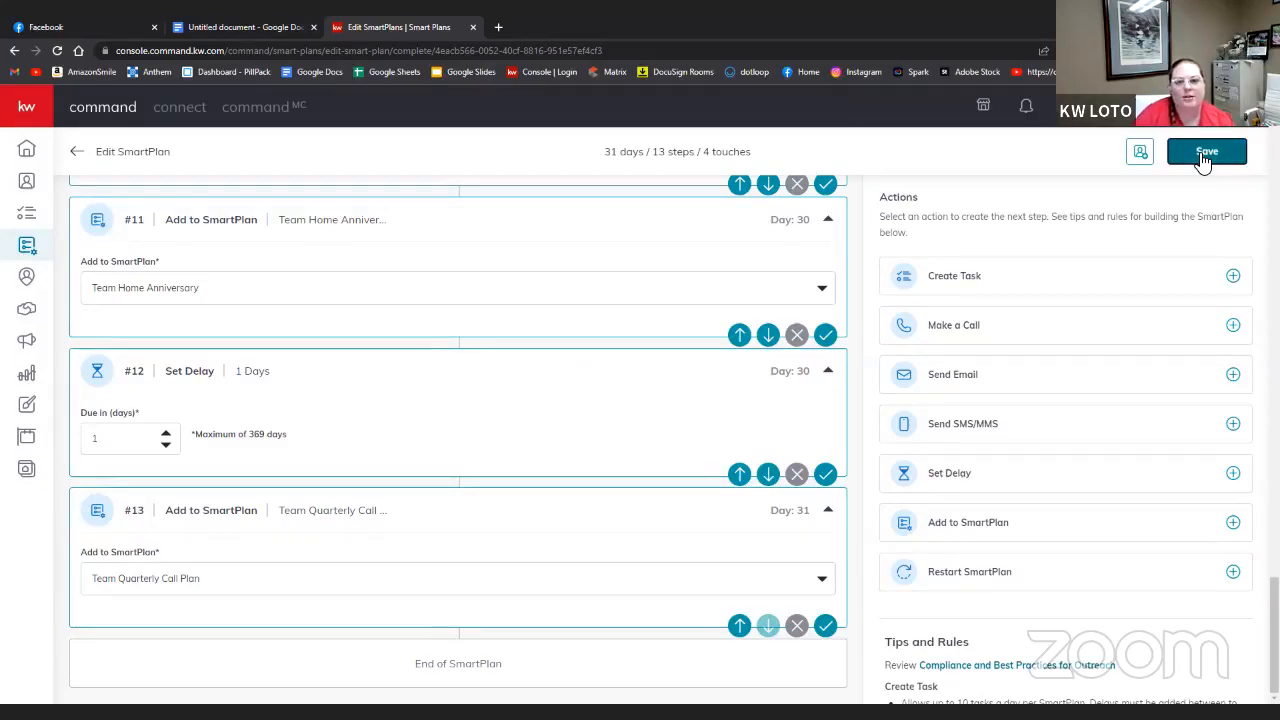
- Save the Closing Follow-Up plan again and go back to the team SmartPlans list
left_click(1203, 158)
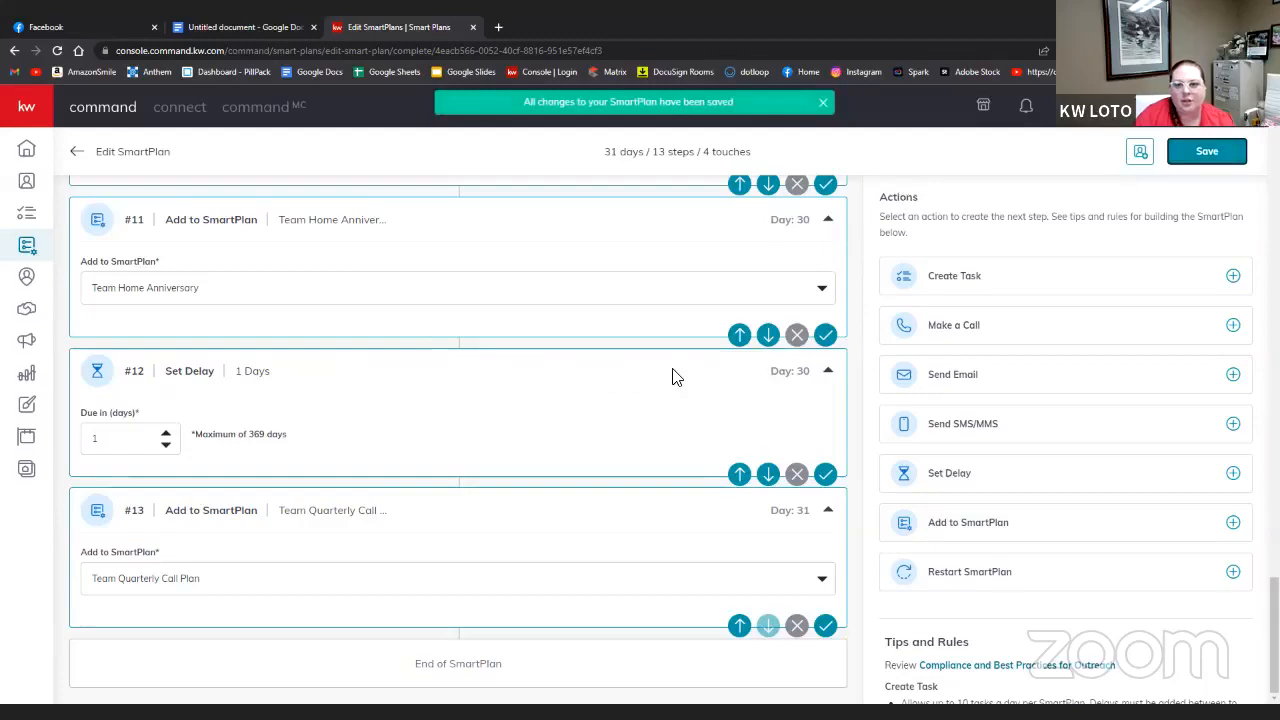
scroll(673, 378, "up", 15)
scroll(673, 378, "up", 6)
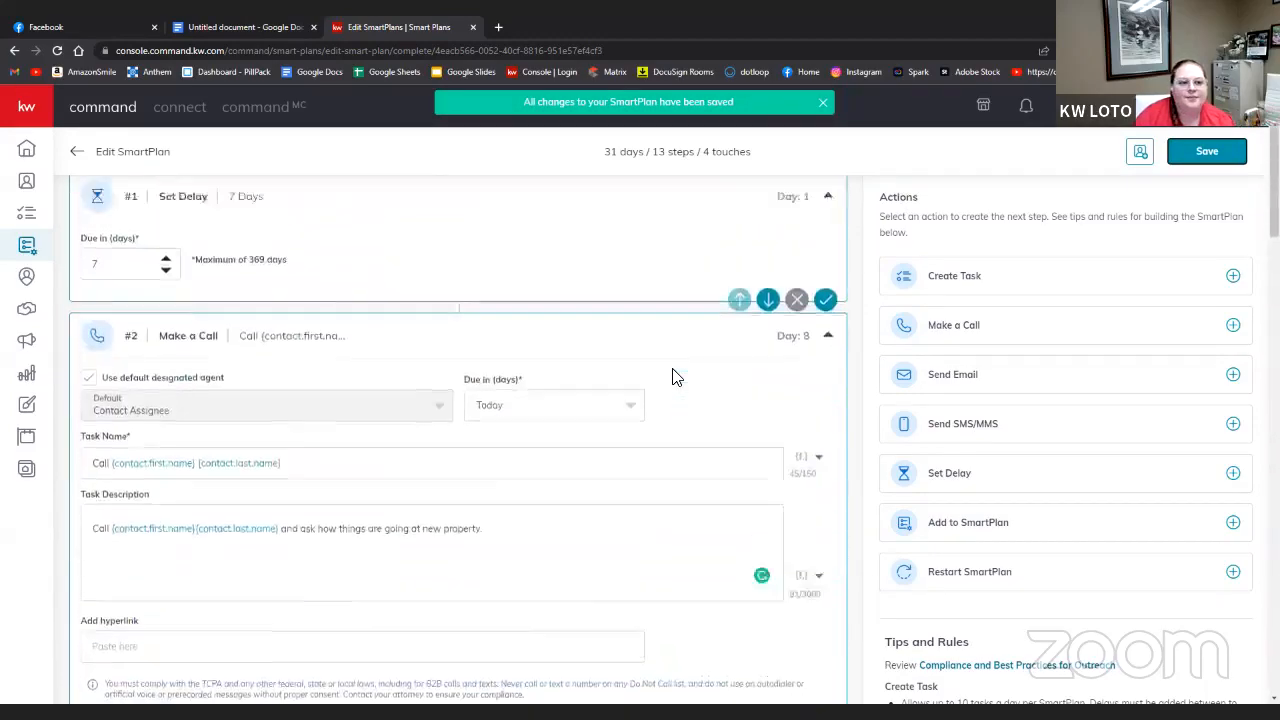
scroll(673, 378, "down", 7)
scroll(673, 378, "down", 5)
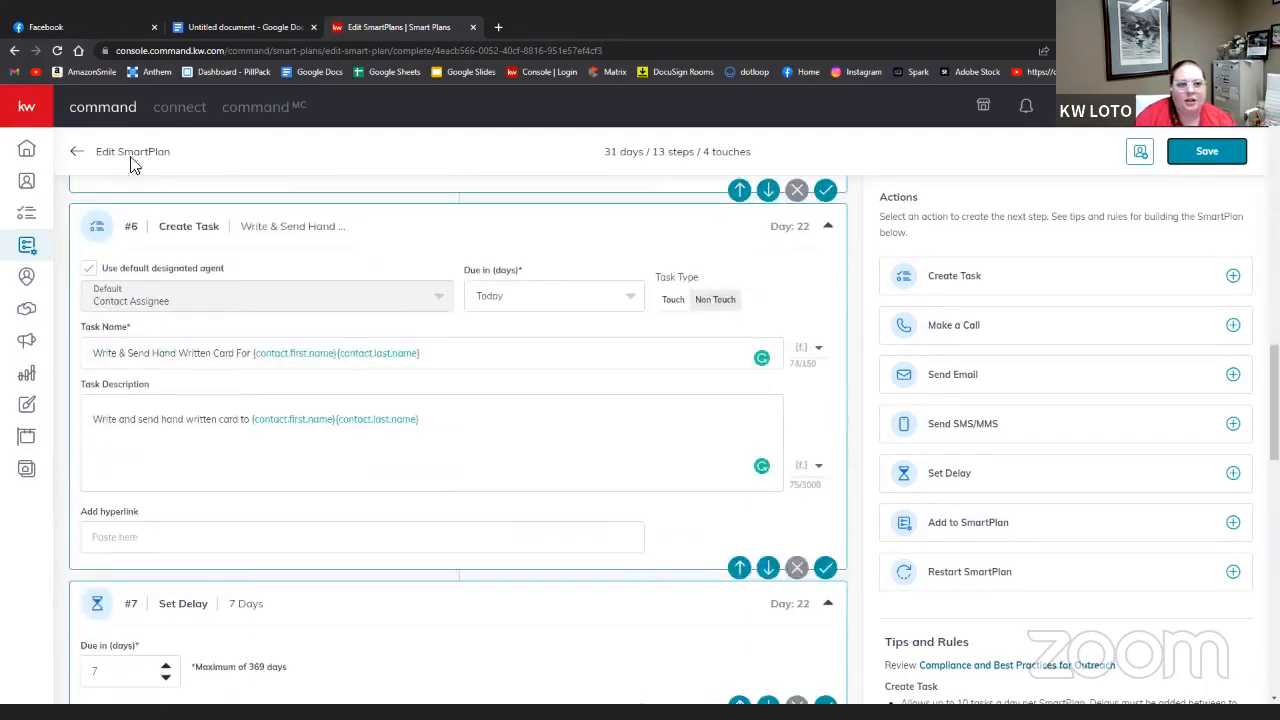
left_click(78, 156)
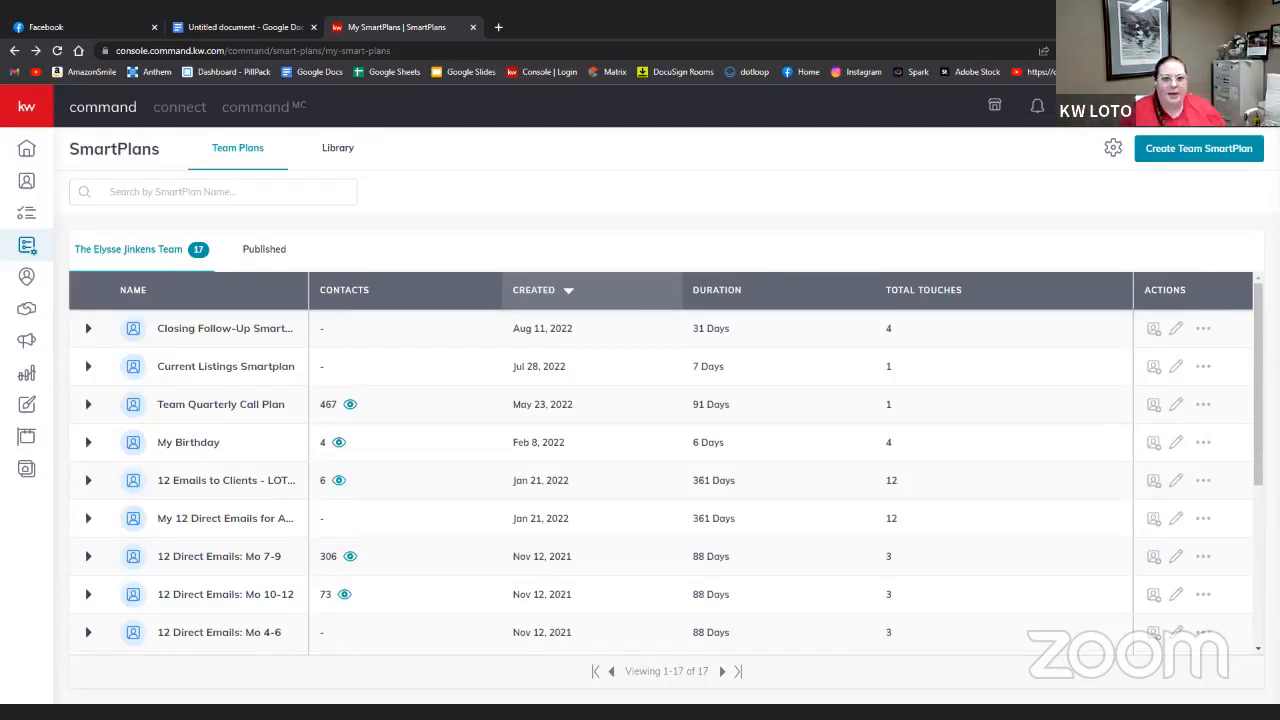
- Go to vistaprint.com in the Docs tab and open My Account > My Projects
left_click(280, 27)
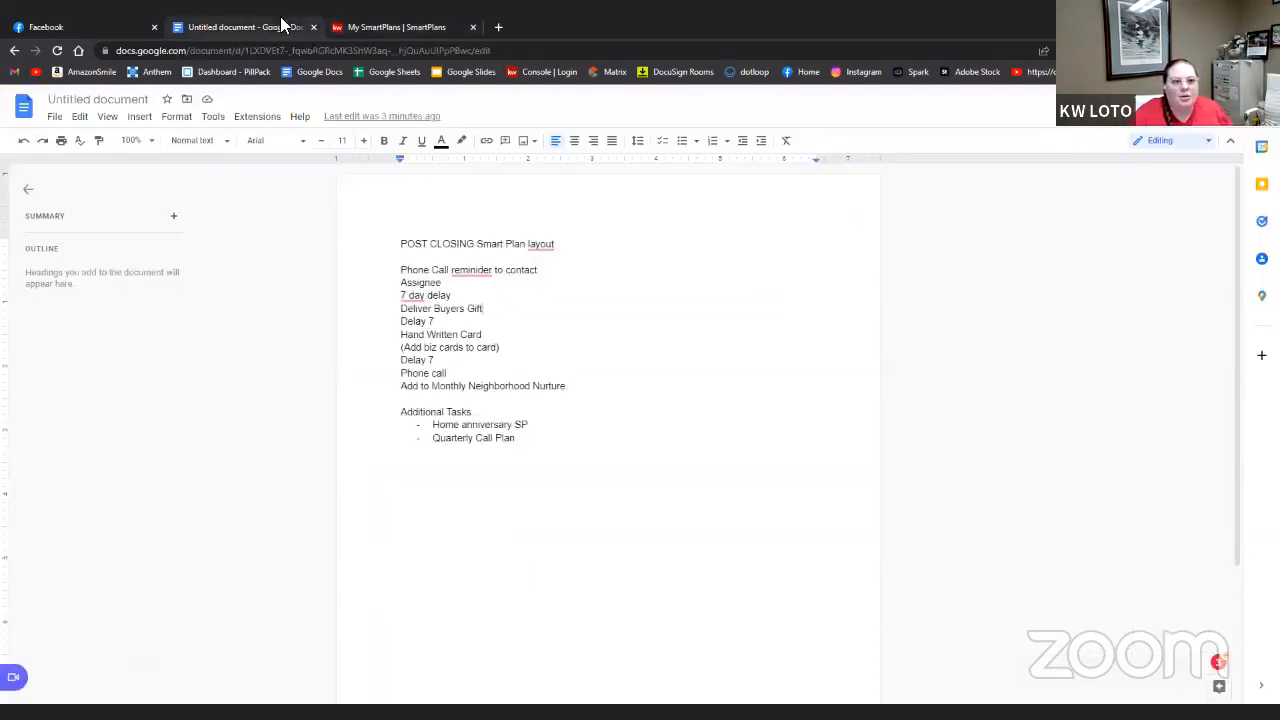
left_click(312, 50)
type("vi")
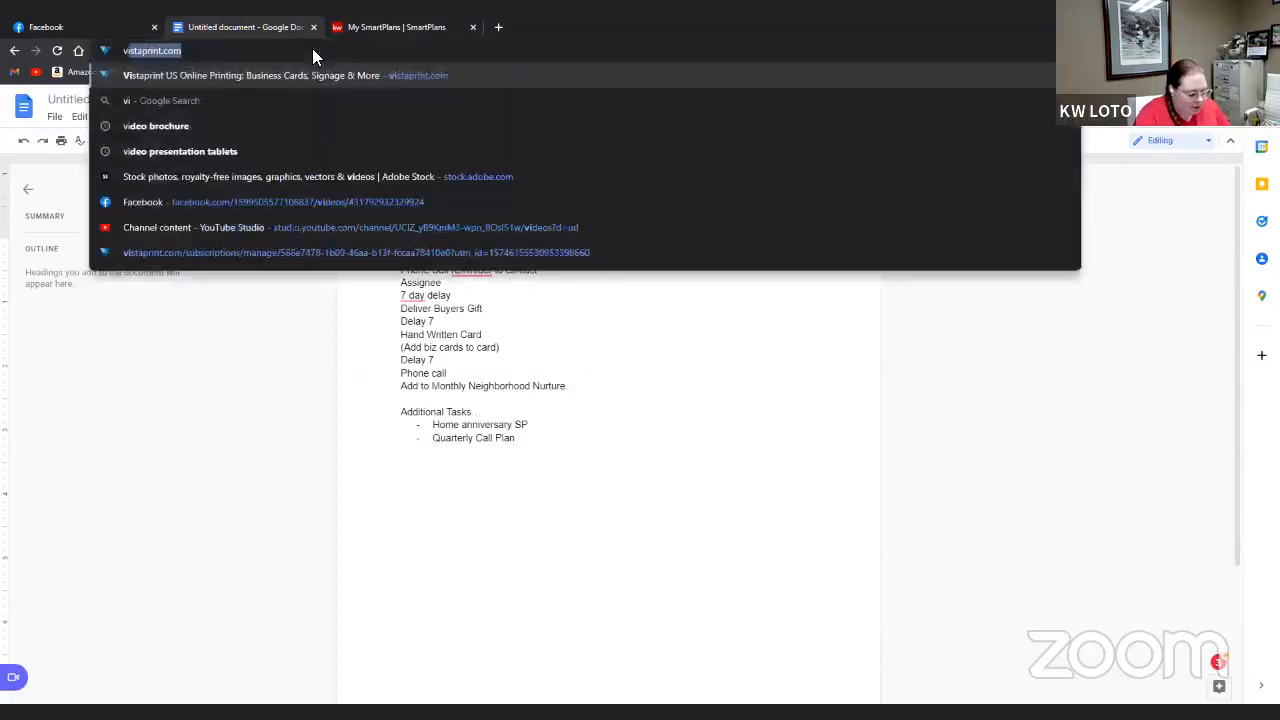
type("staprint")
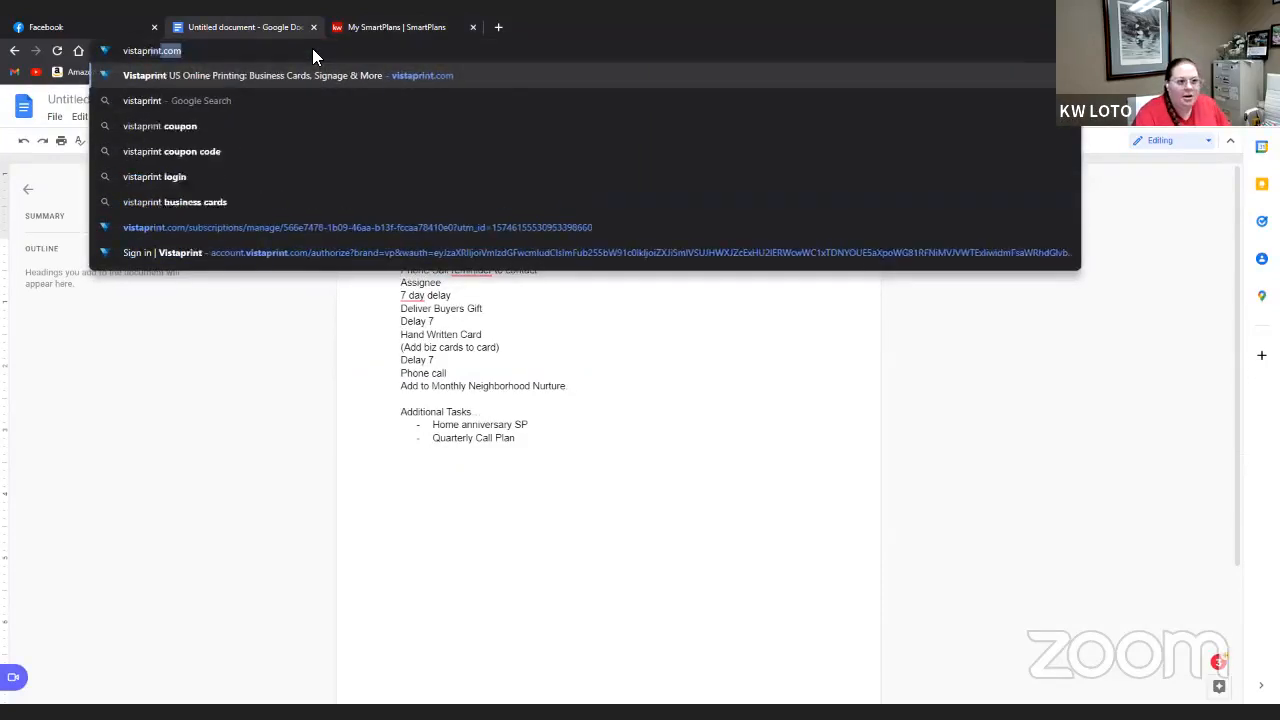
key("Return")
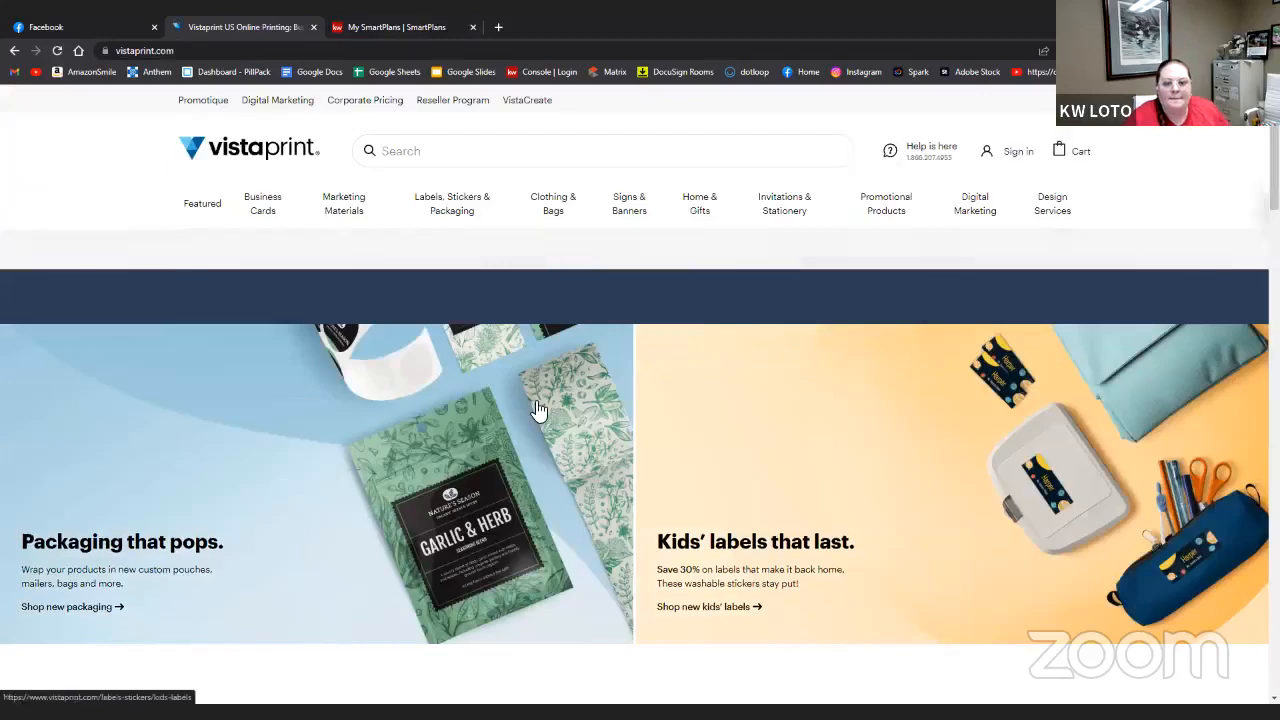
mouse_move(1010, 160)
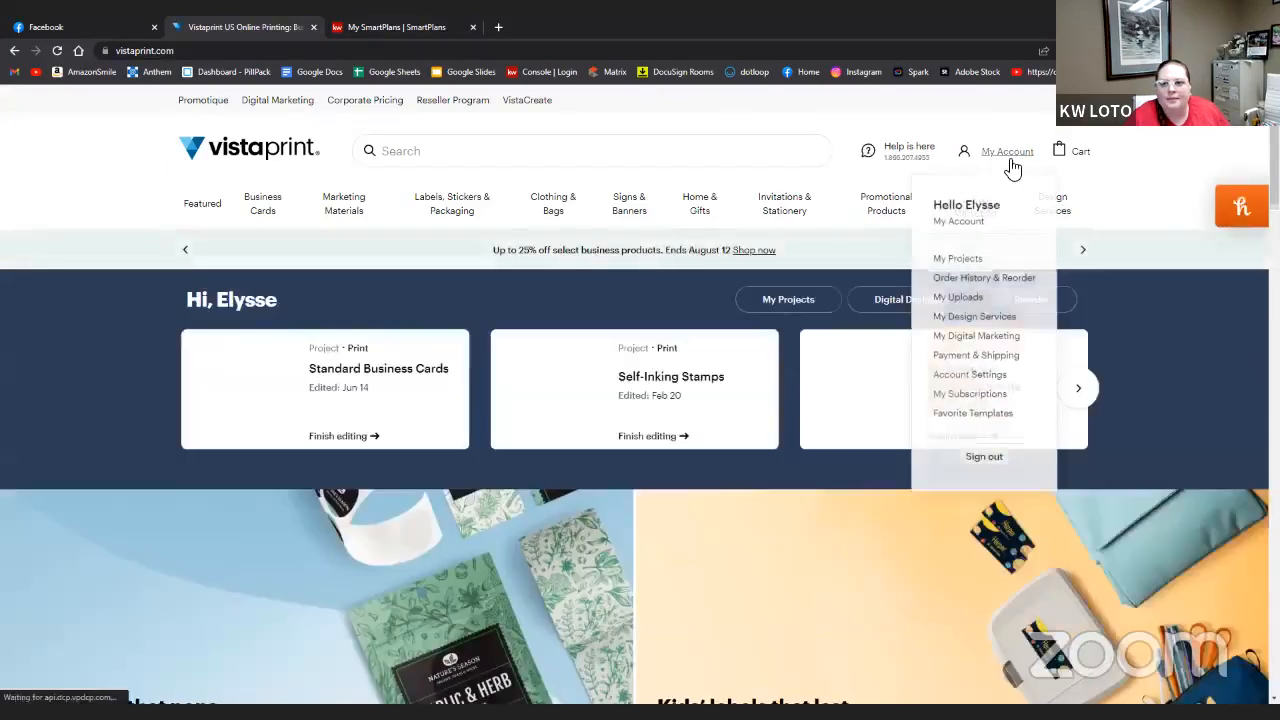
left_click(950, 250)
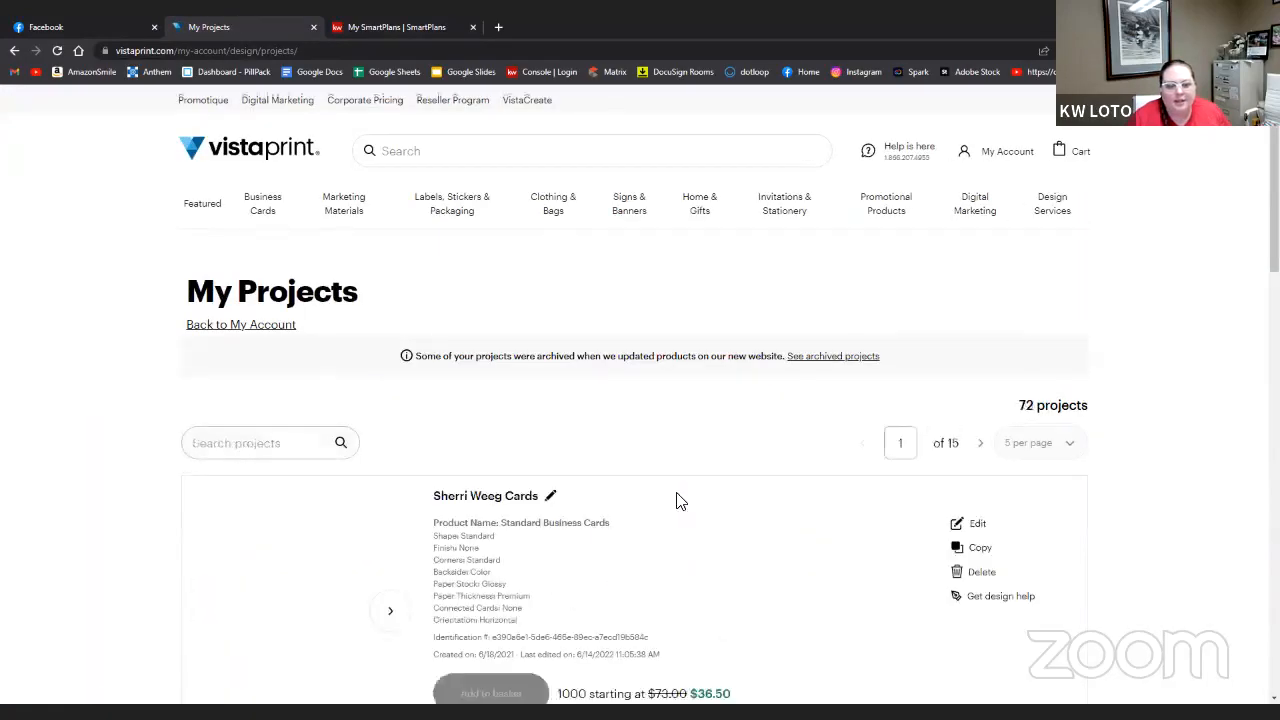
scroll(677, 500, "down", 5)
scroll(677, 500, "down", 5)
scroll(677, 500, "up", 2)
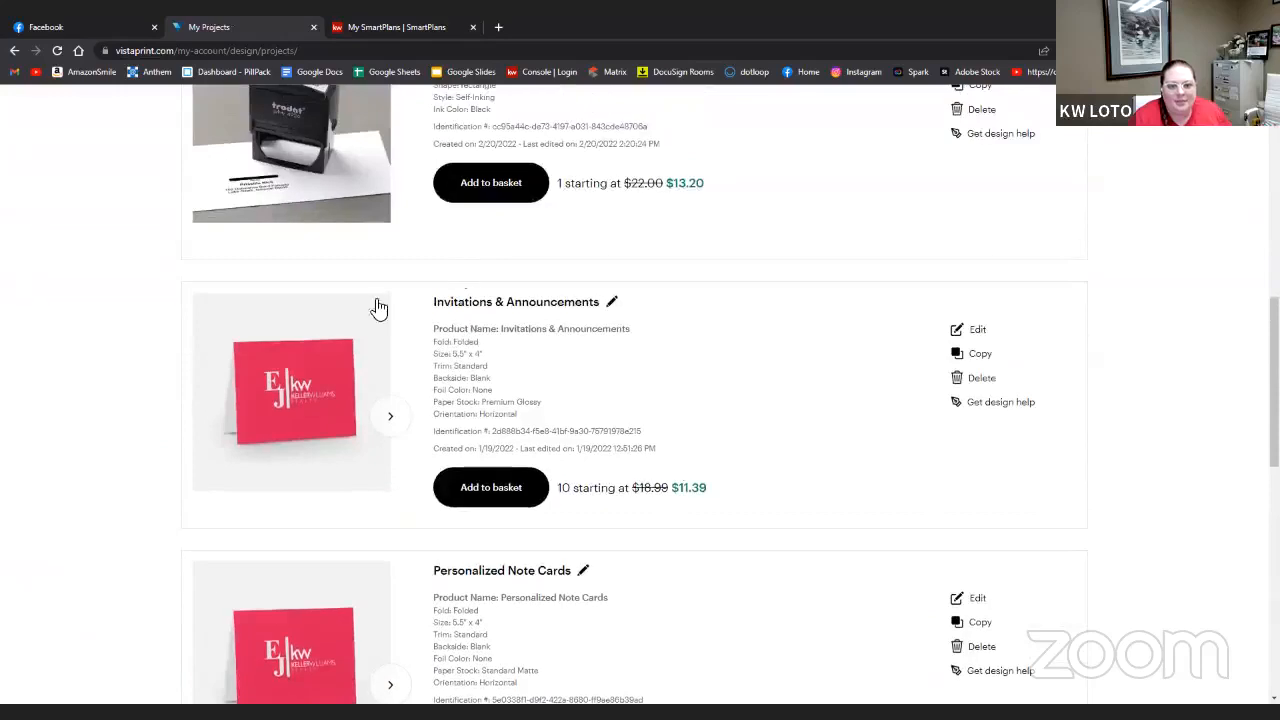
left_click(294, 390)
left_click(1226, 341)
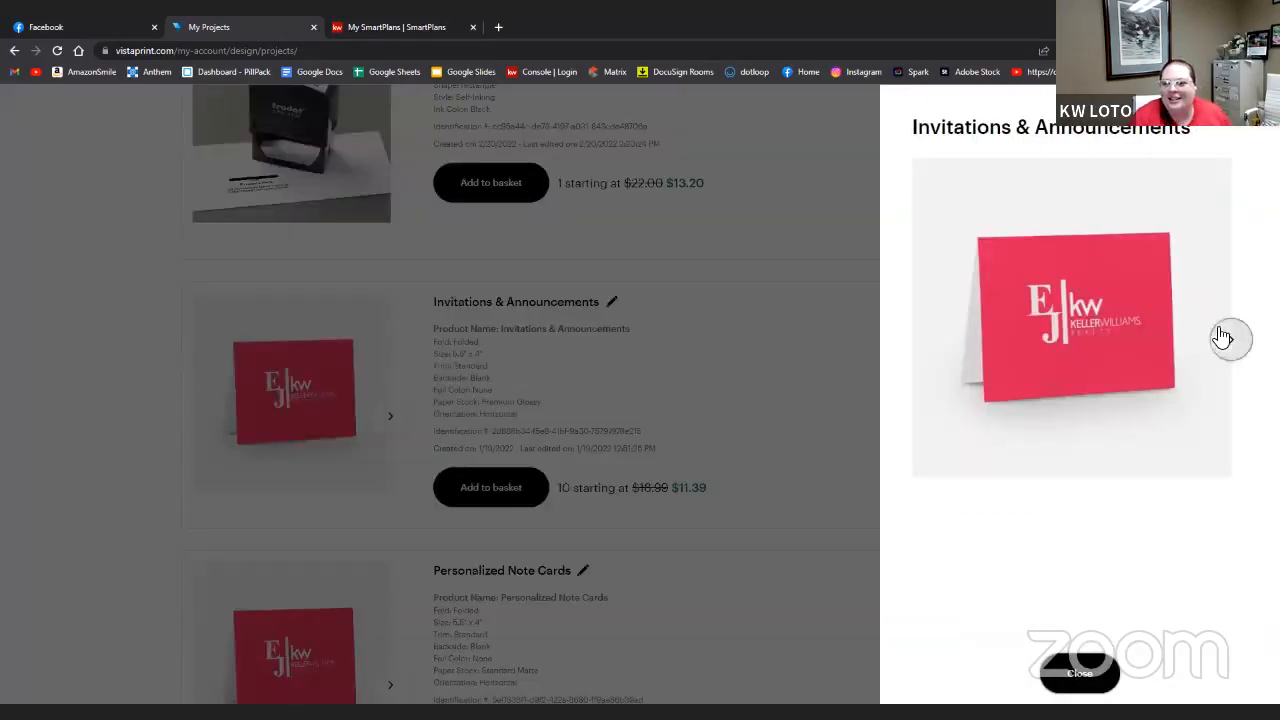
left_click(911, 341)
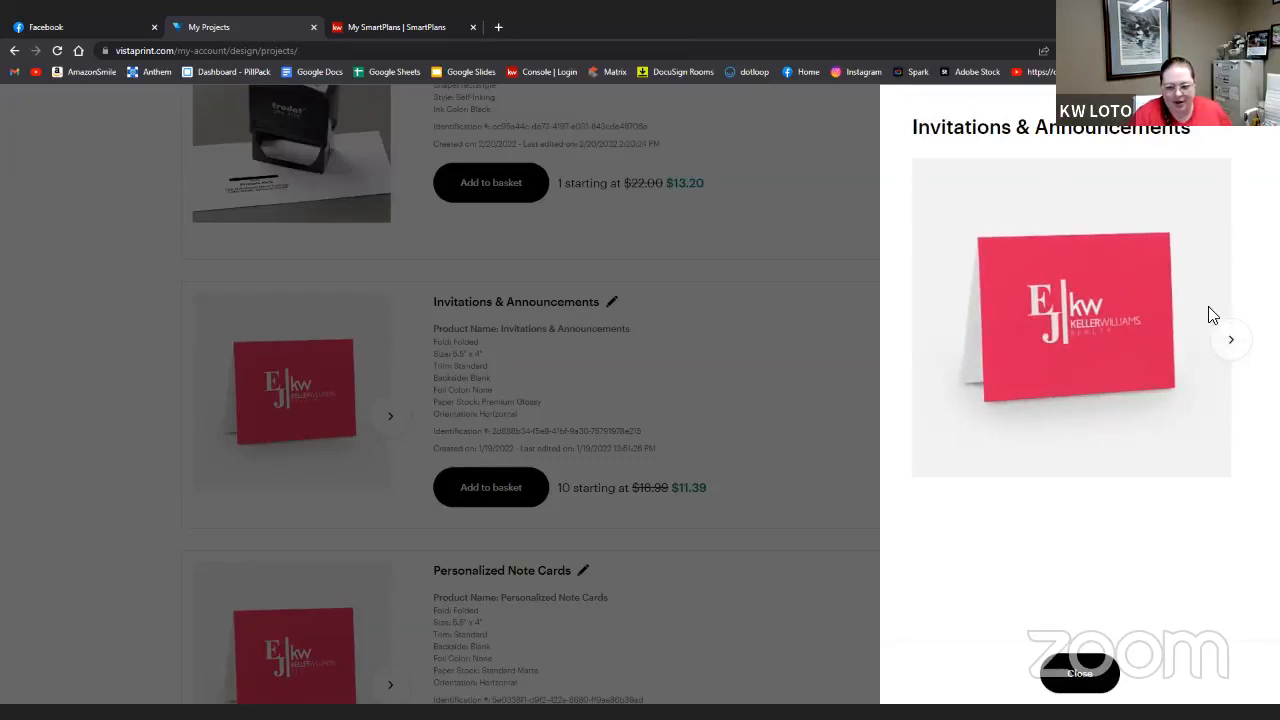
left_click(1233, 340)
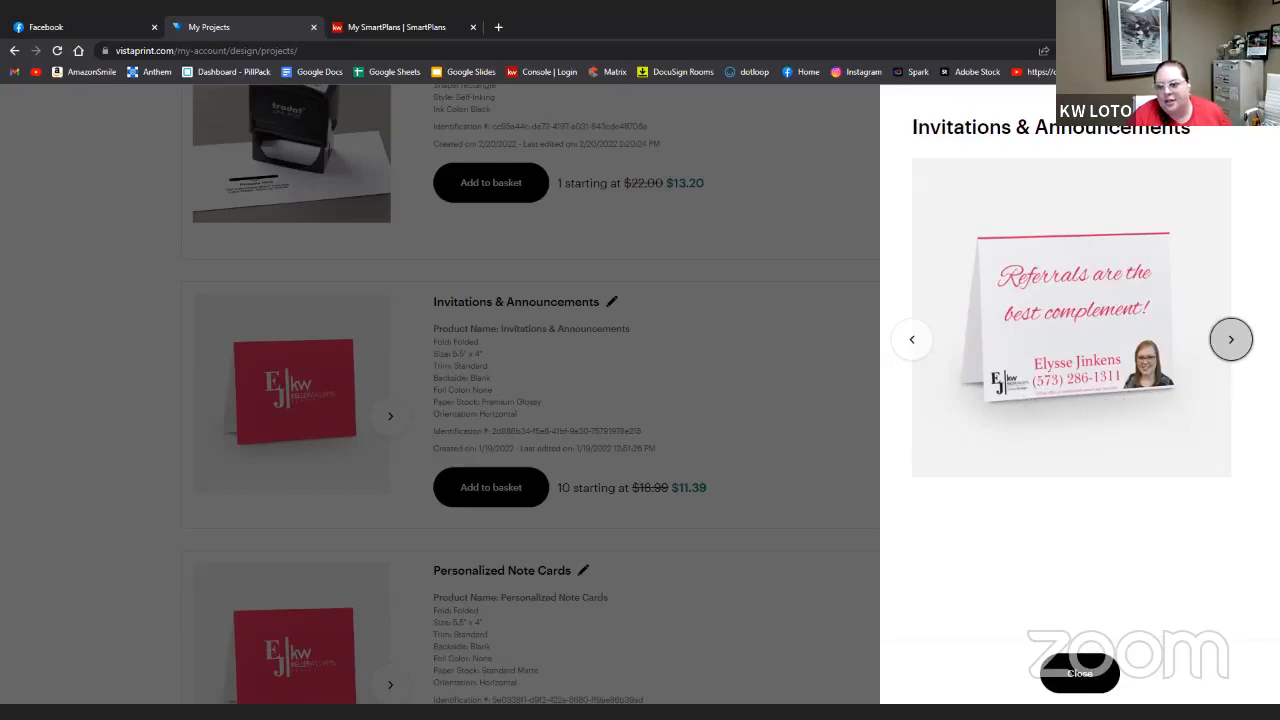
left_click(916, 338)
left_click(120, 282)
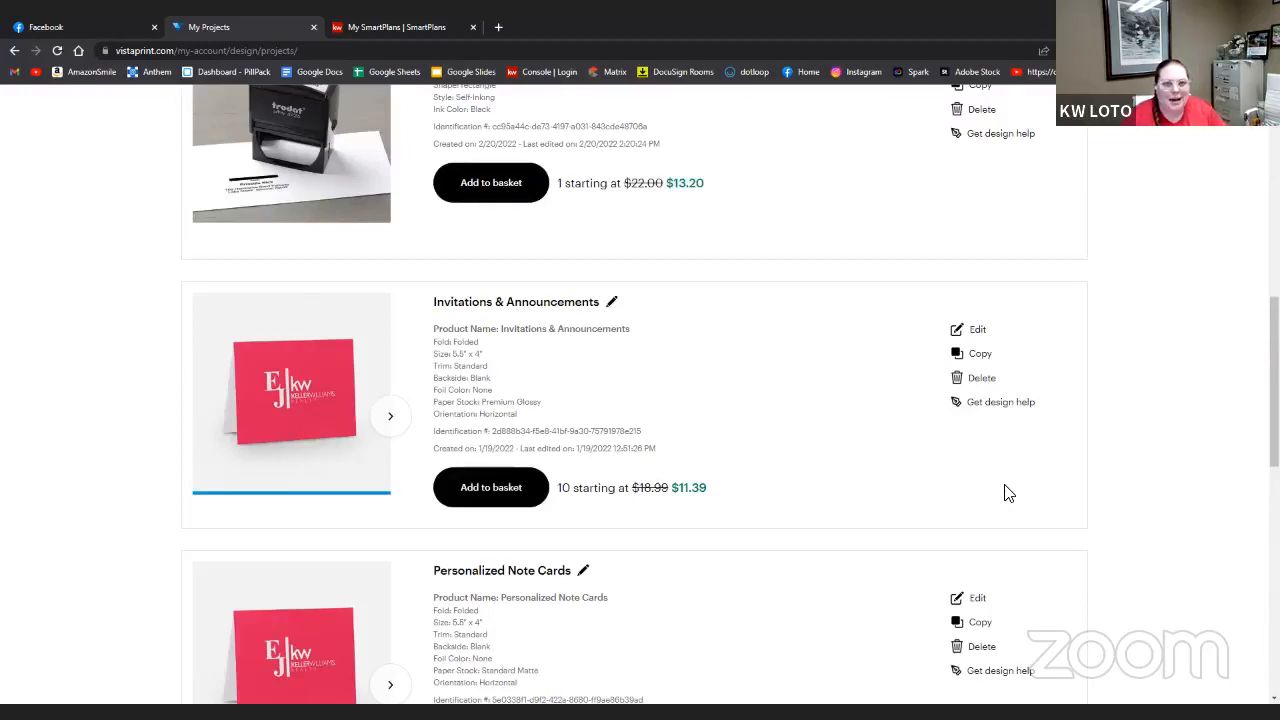
- Scroll the team SmartPlans list to check Closing Follow-Up sits at the top
scroll(1007, 492, "down", 2)
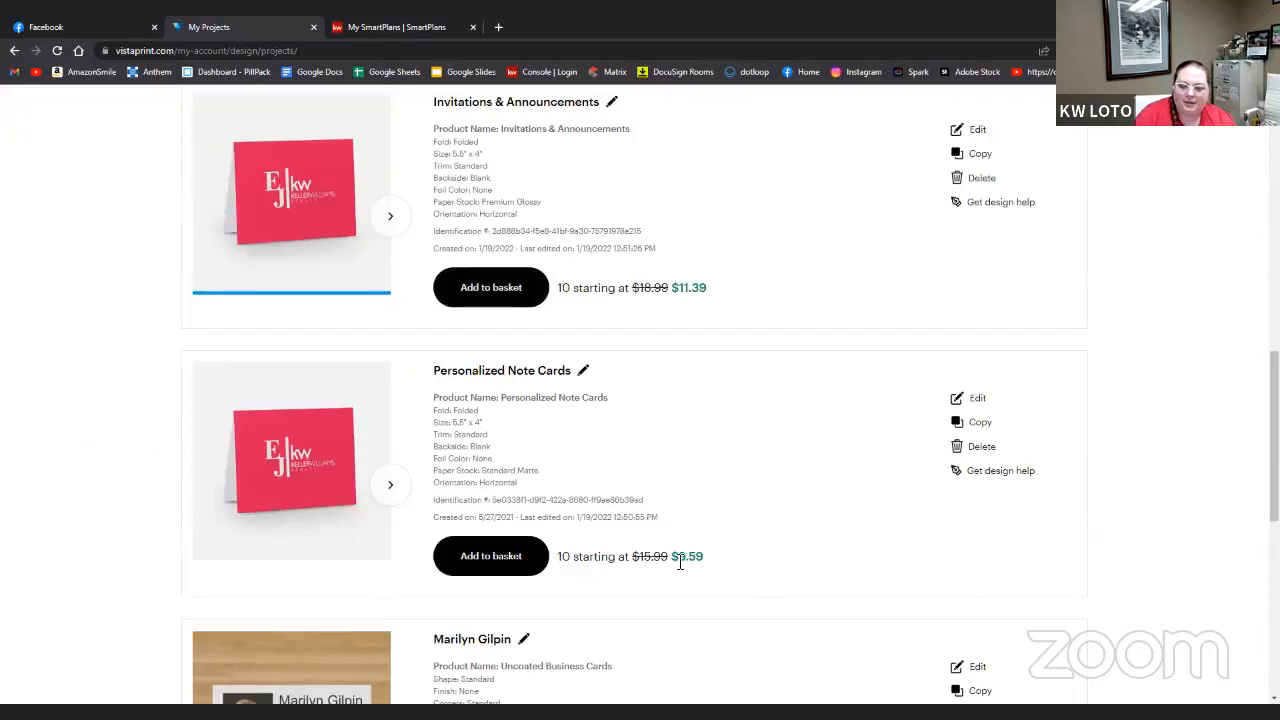
scroll(1212, 373, "up", 1)
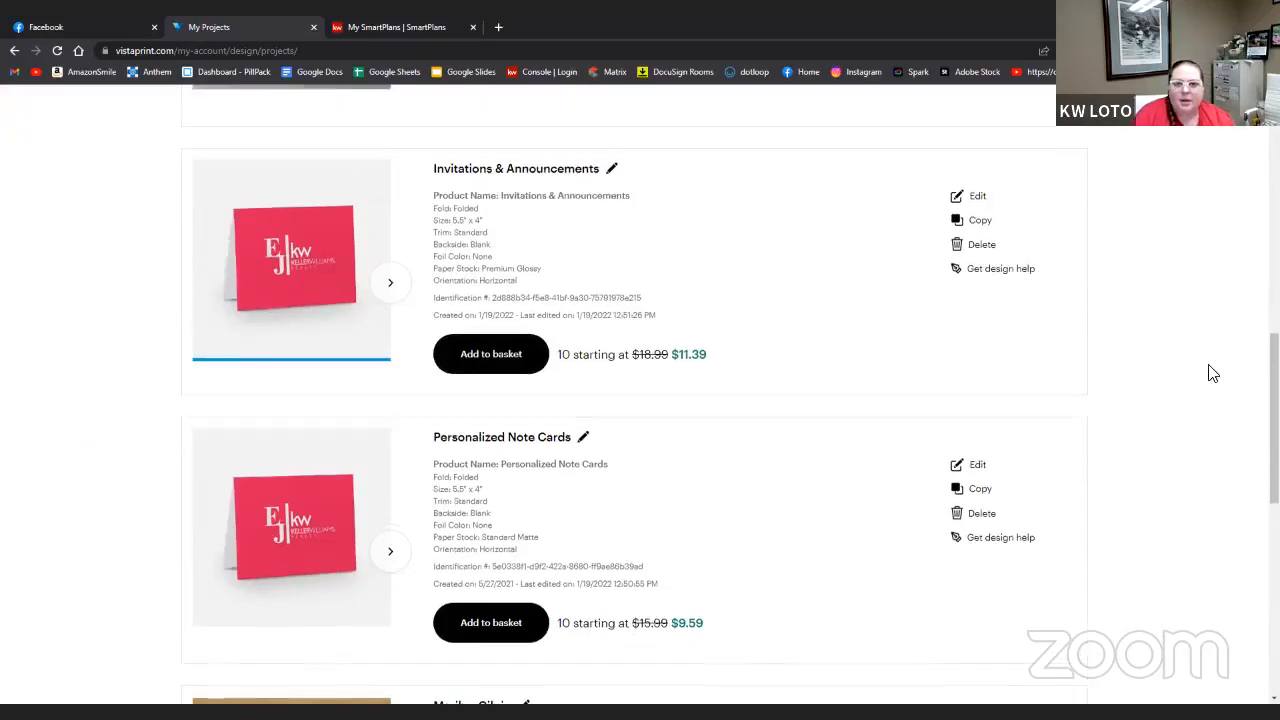
scroll(1210, 372, "up", 10)
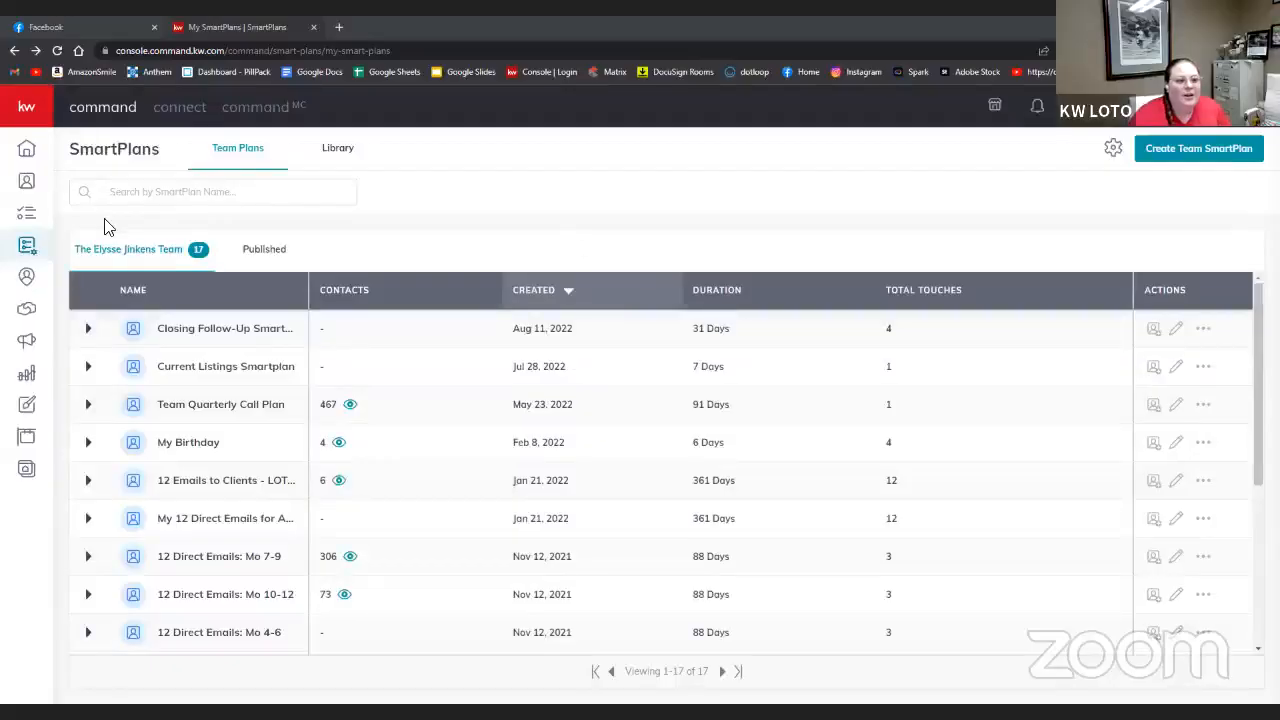
- Delete the open House Video Template design from Designs
left_click(31, 408)
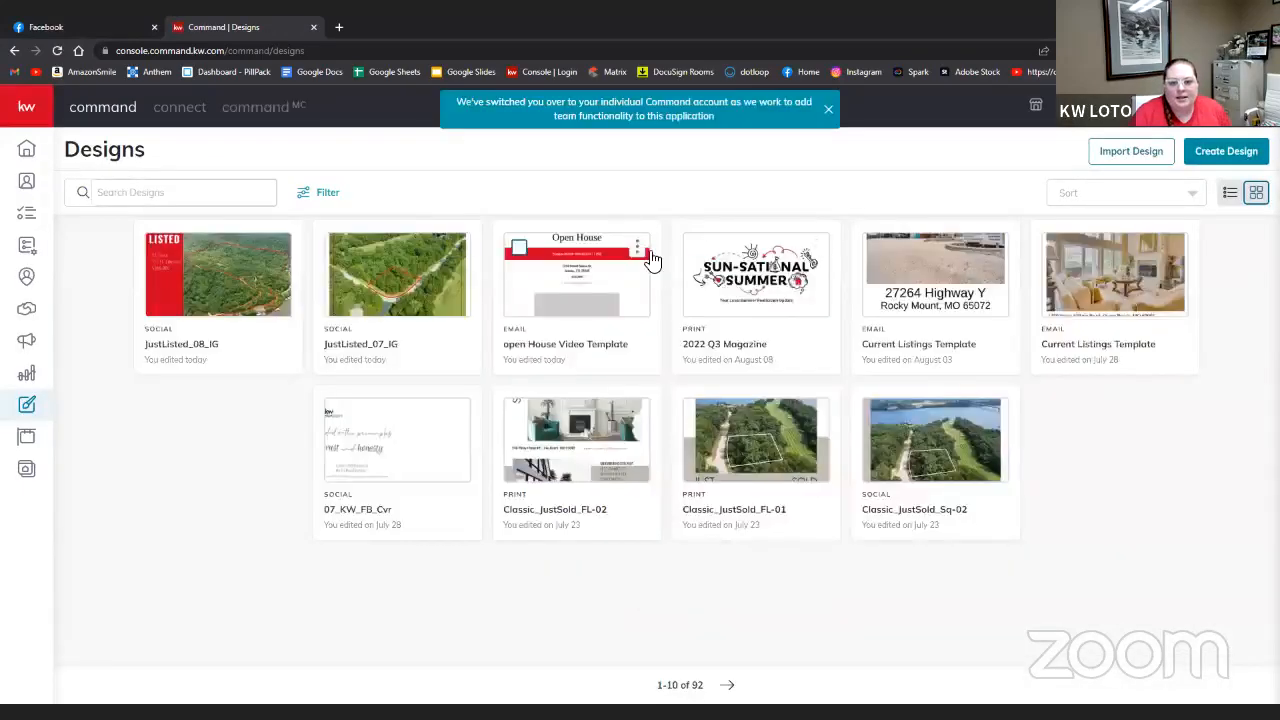
left_click(640, 252)
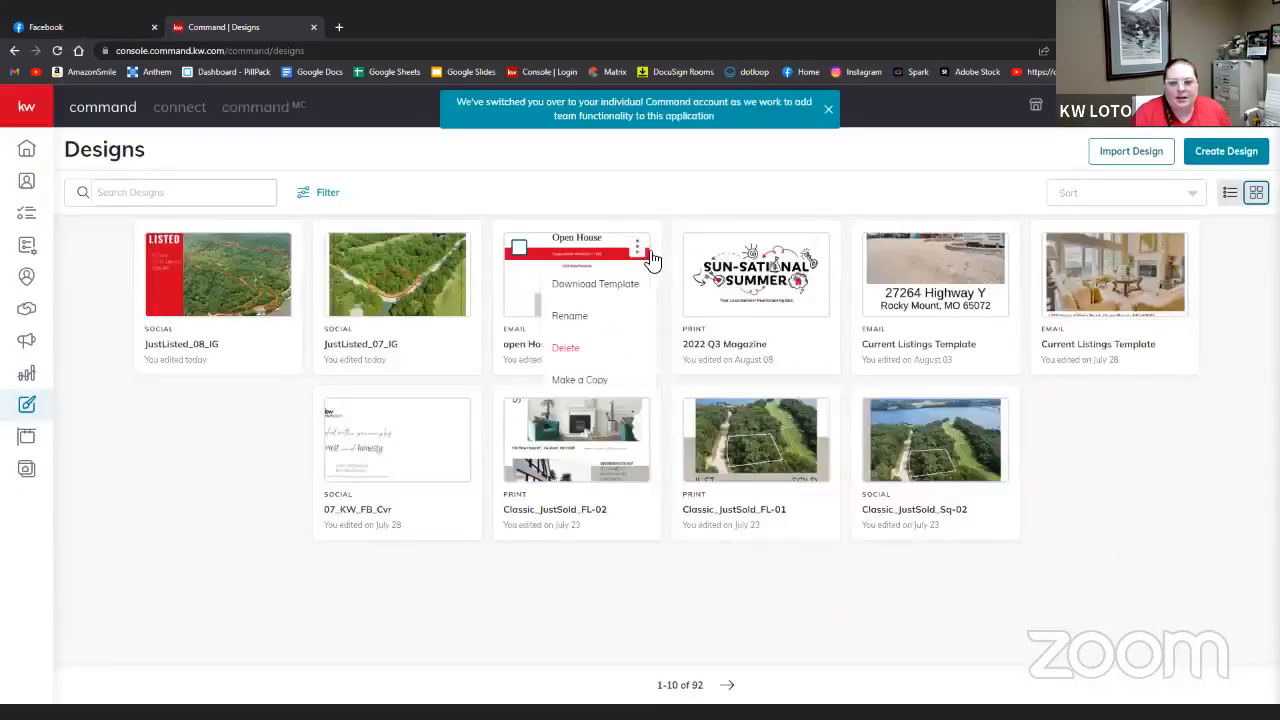
left_click(578, 349)
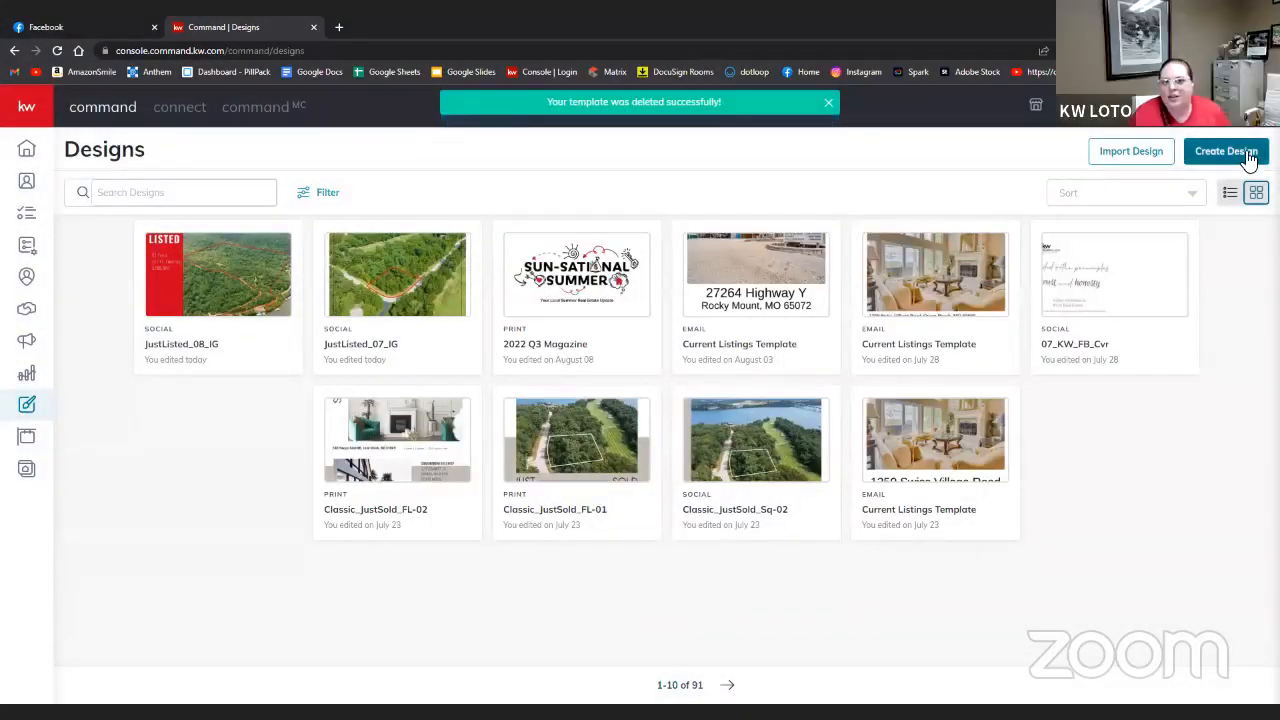
- Create a new email design from the Classic - Open House template
left_click(1247, 157)
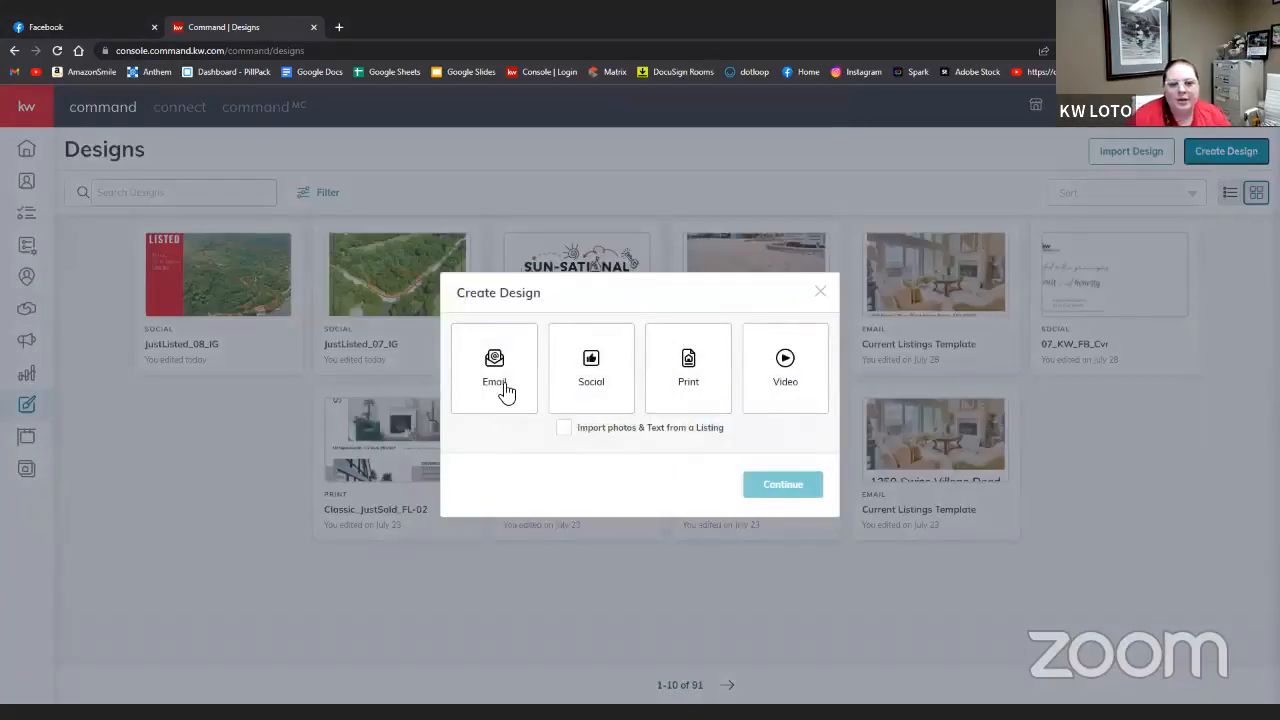
left_click(497, 392)
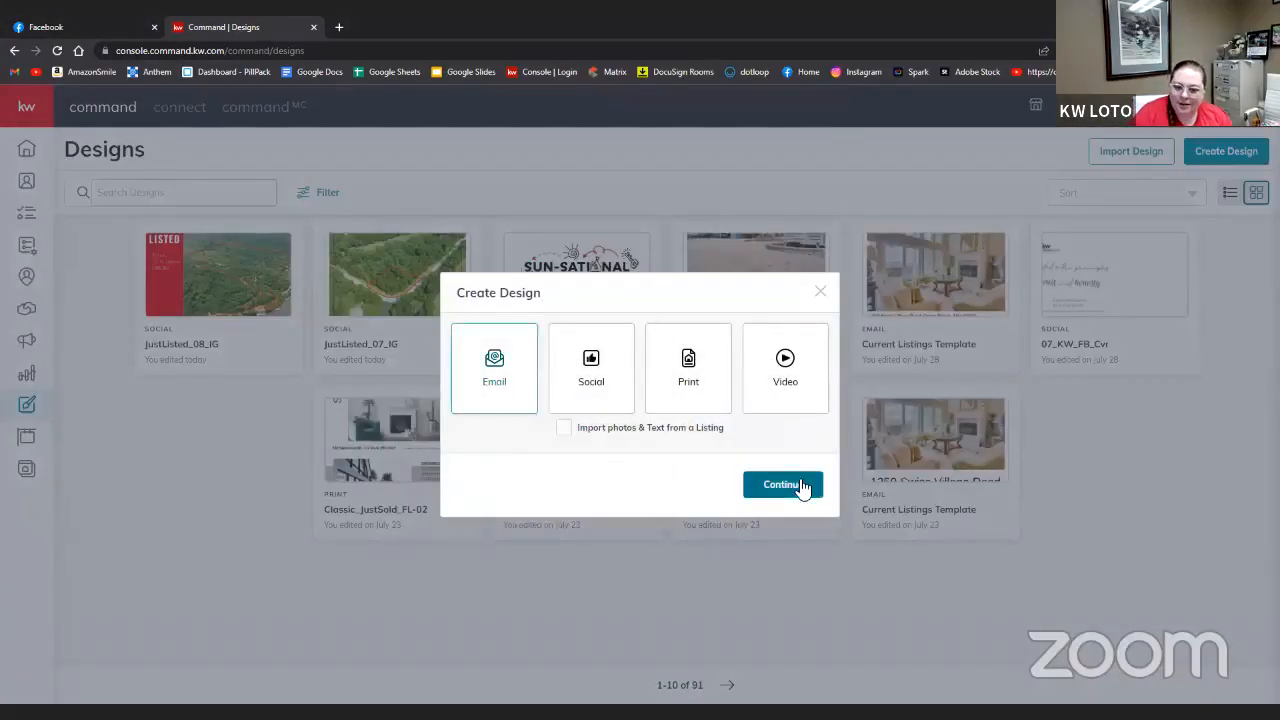
left_click(811, 490)
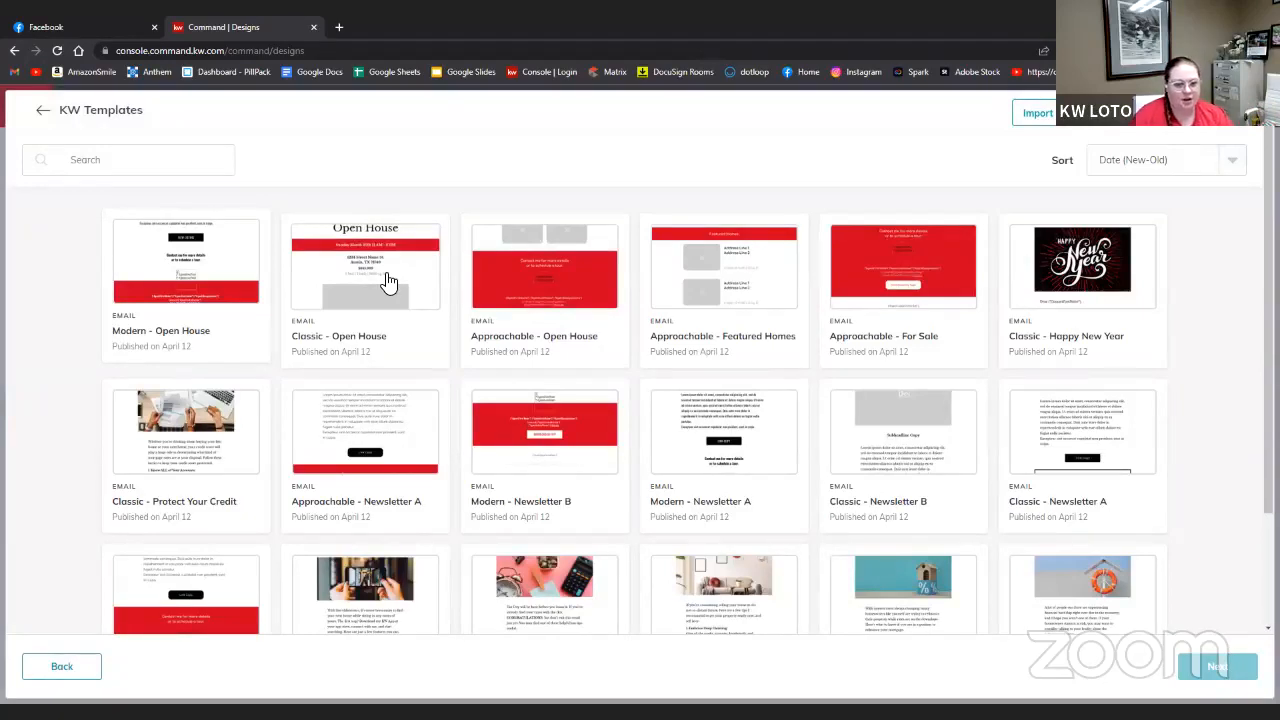
left_click(389, 283)
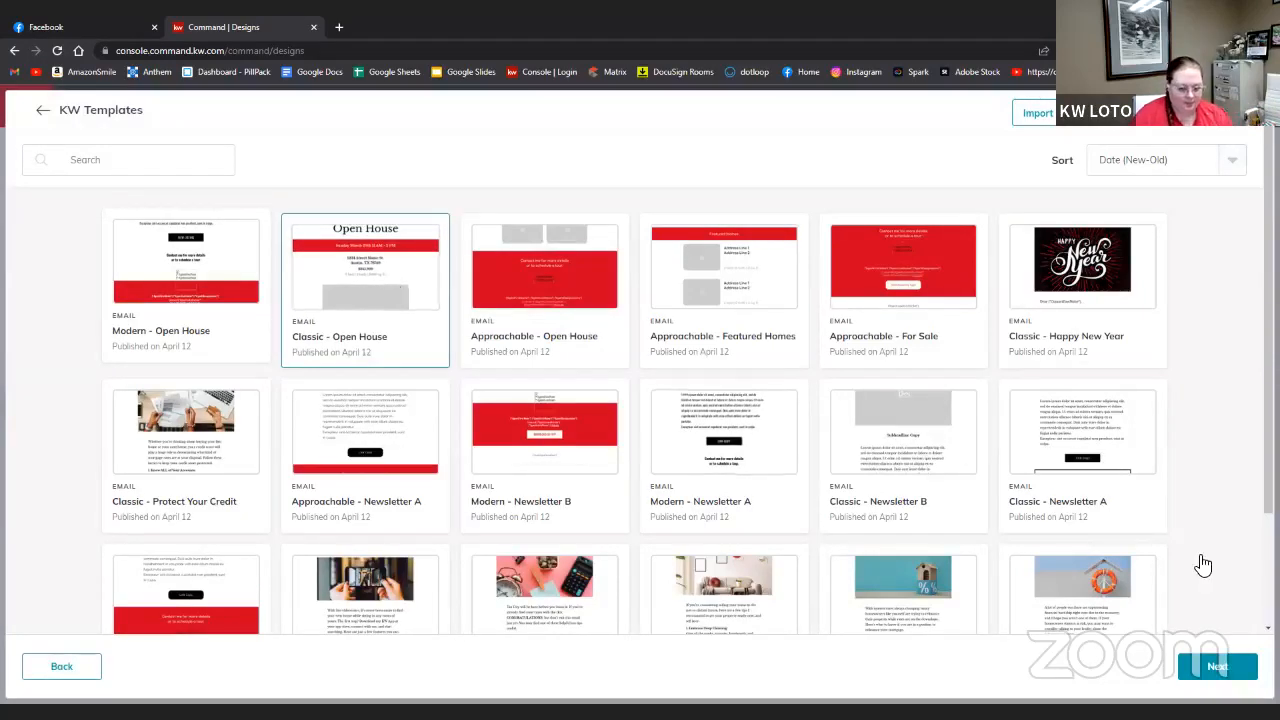
left_click(1204, 672)
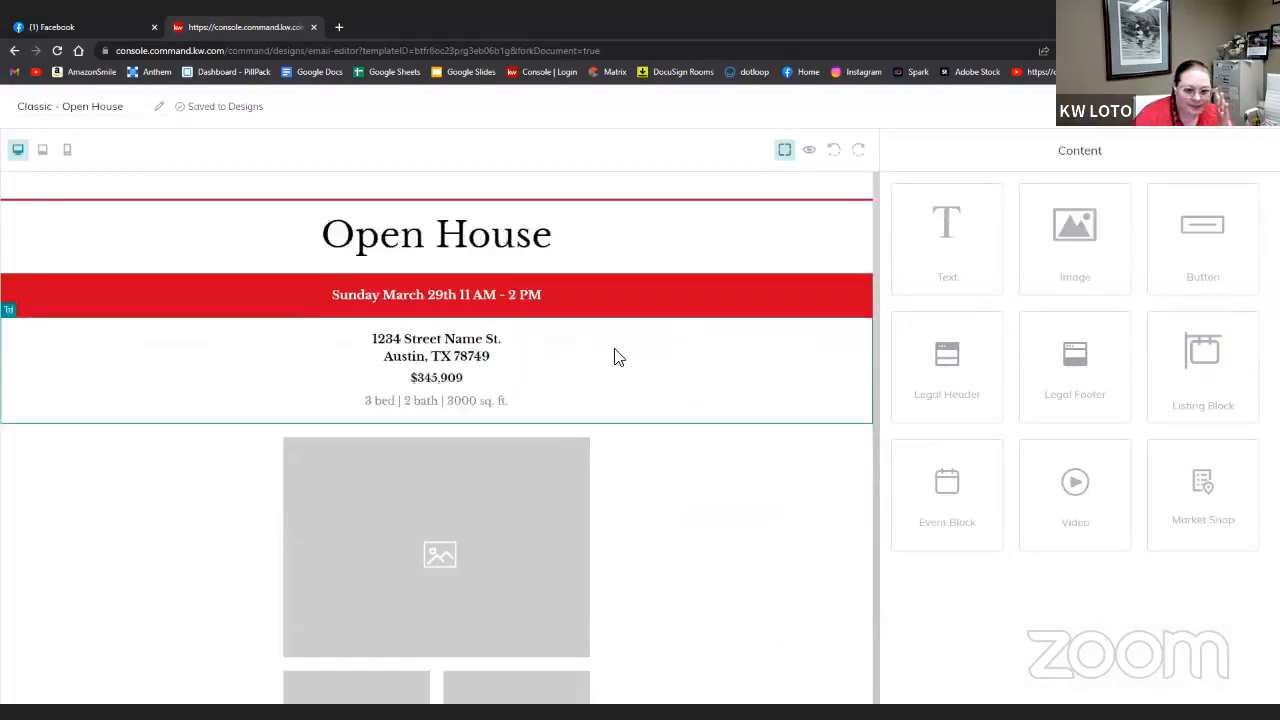
left_click(810, 152)
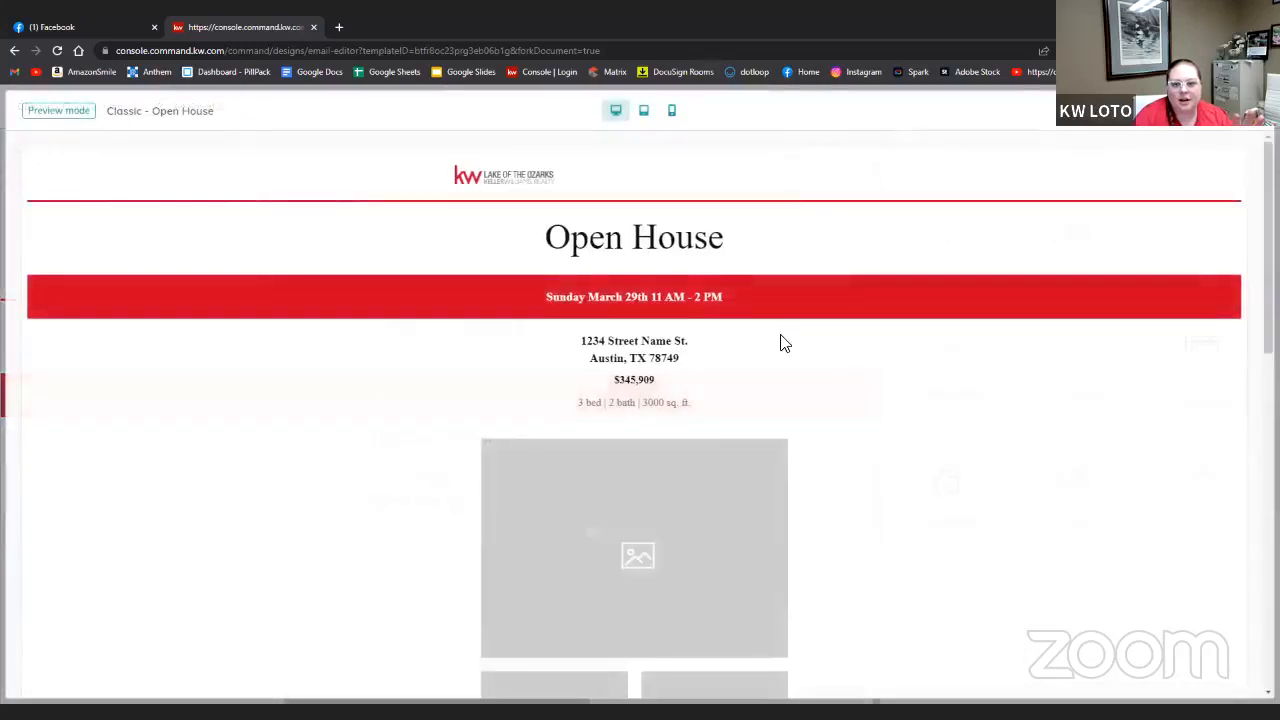
scroll(780, 340, "down", 9)
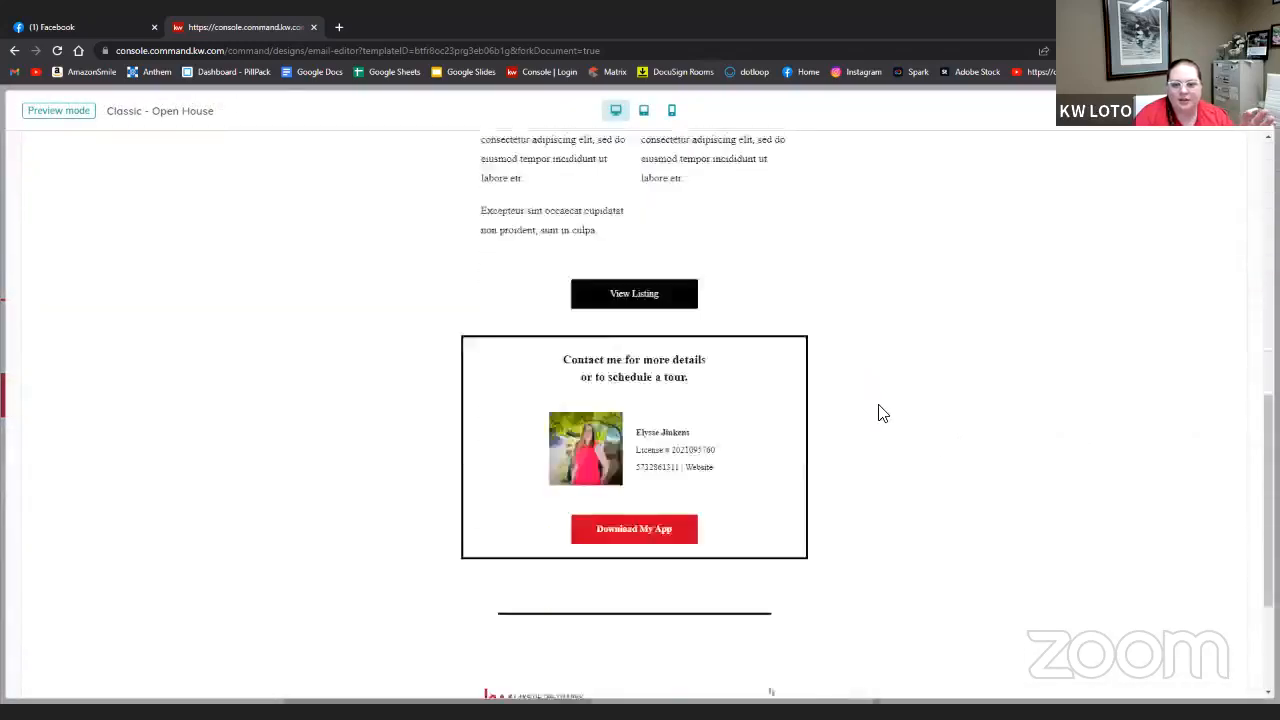
scroll(883, 413, "up", 5)
scroll(883, 413, "down", 4)
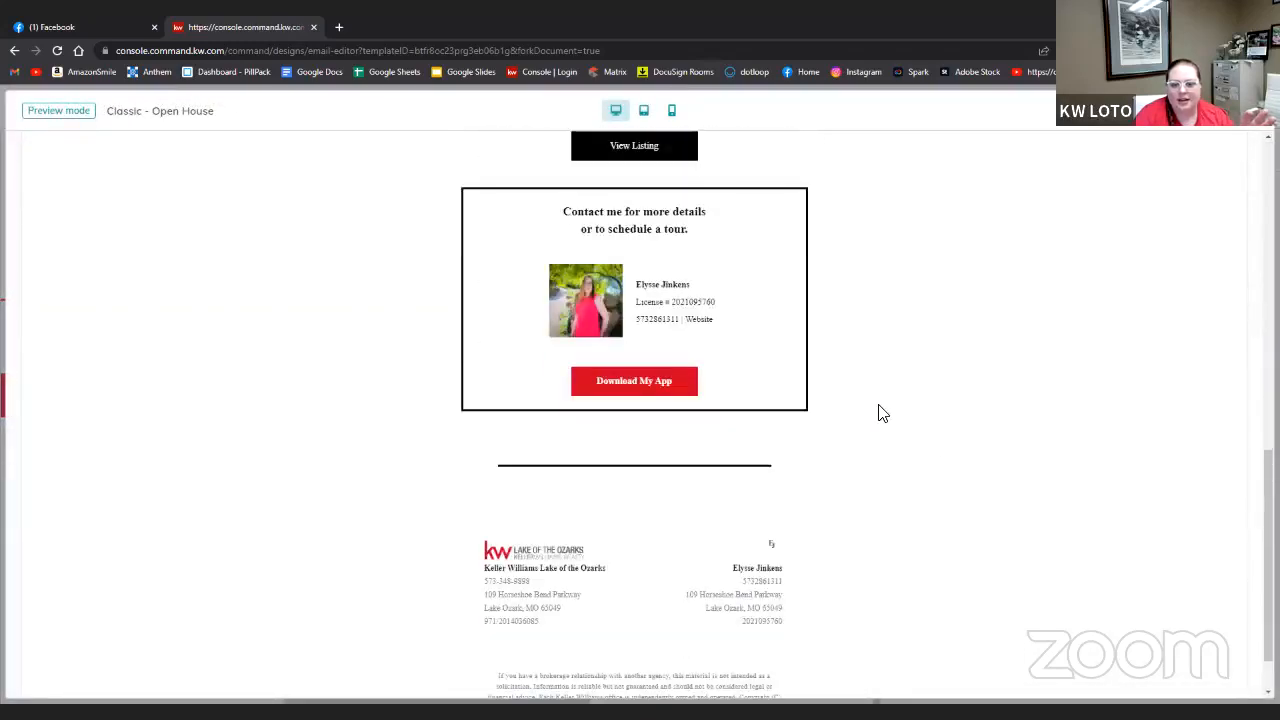
scroll(757, 660, "up", 10)
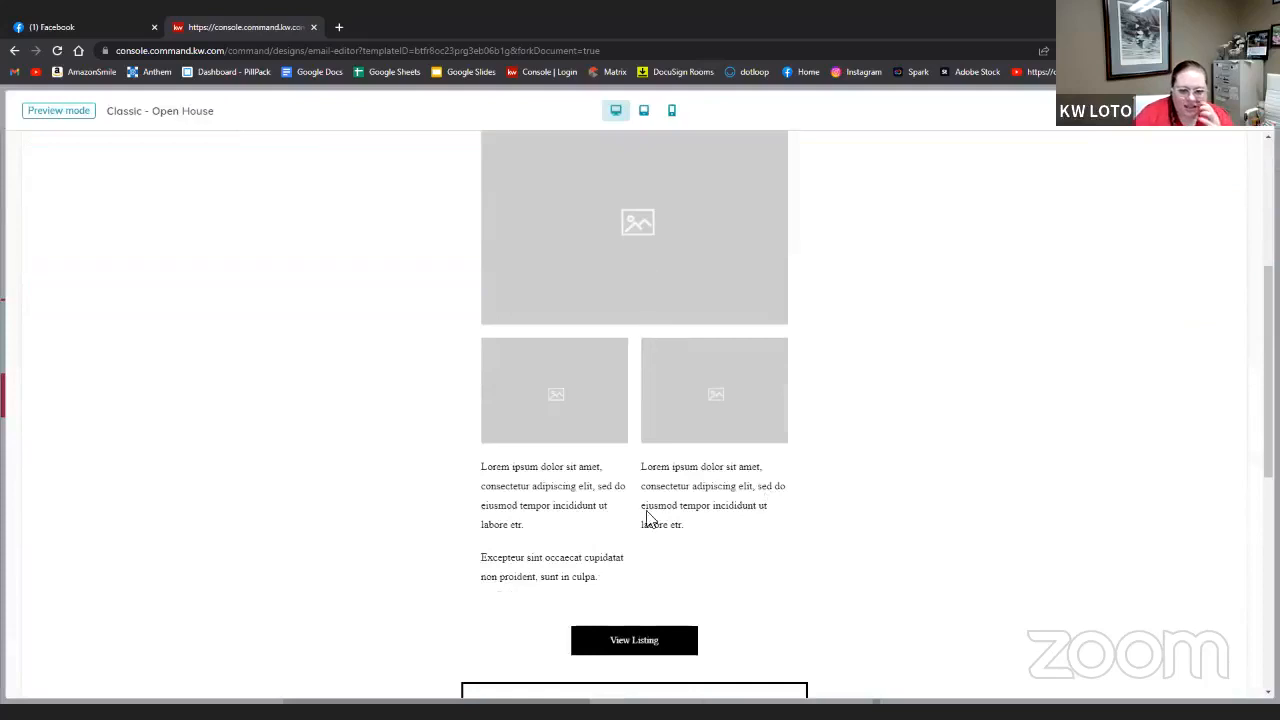
left_click(1251, 126)
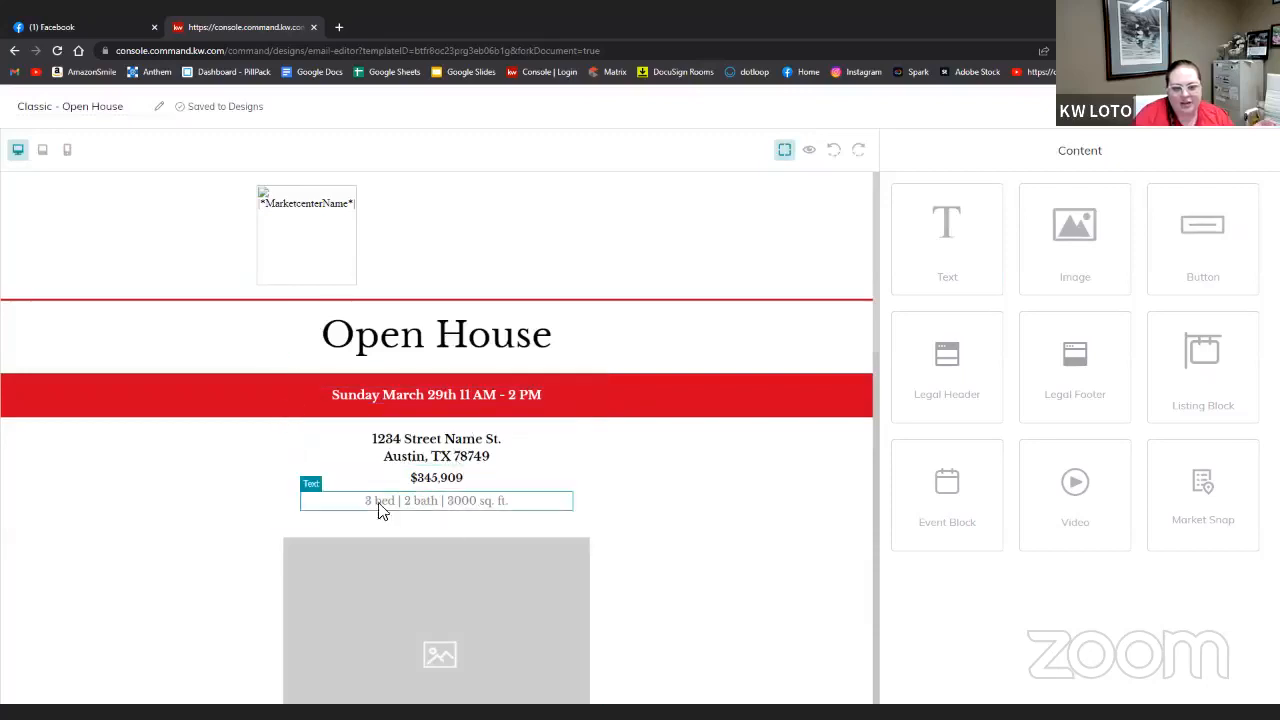
- Add a video block above the large image placeholder, then delete the image
scroll(634, 514, "down", 4)
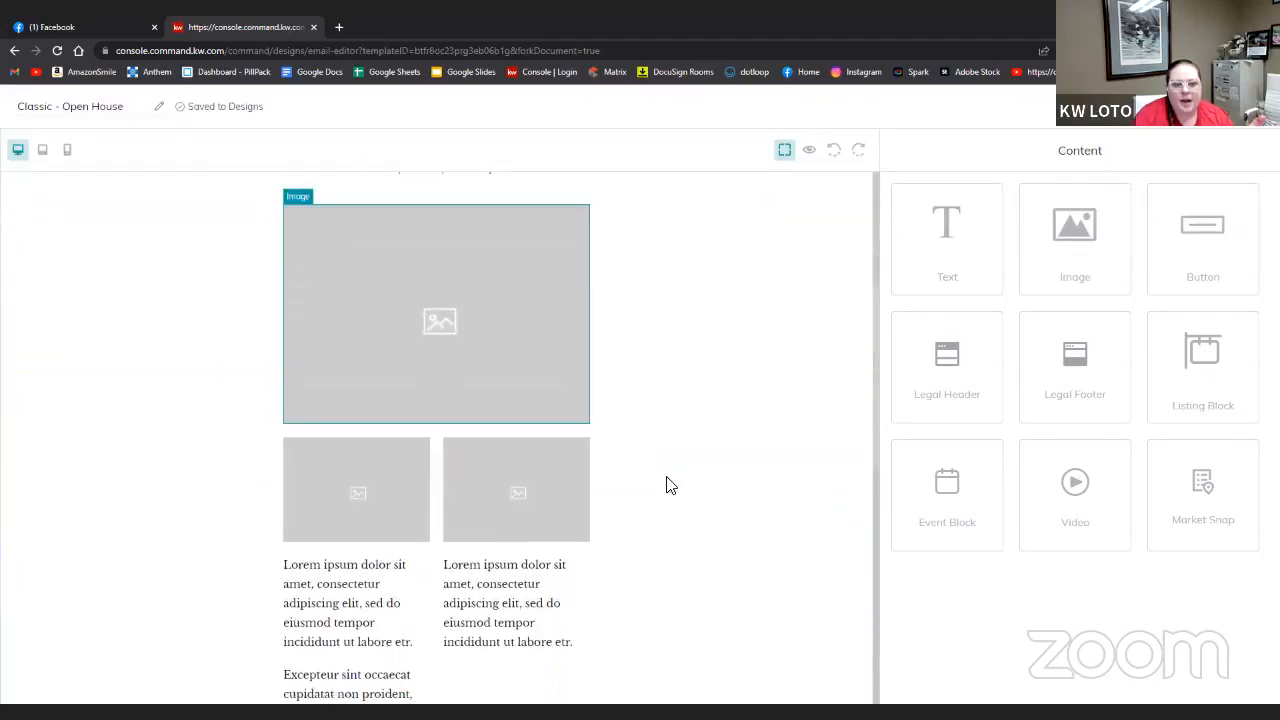
left_click(437, 314)
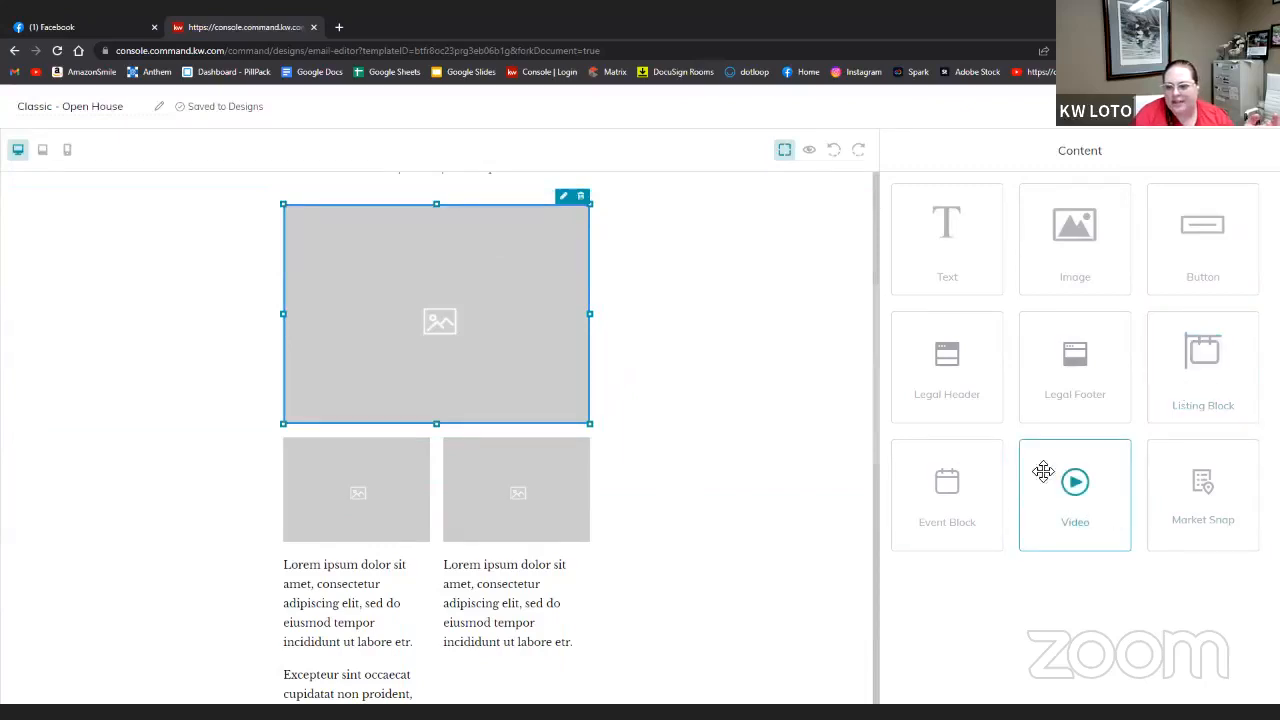
left_click_drag(1075, 517, 475, 245)
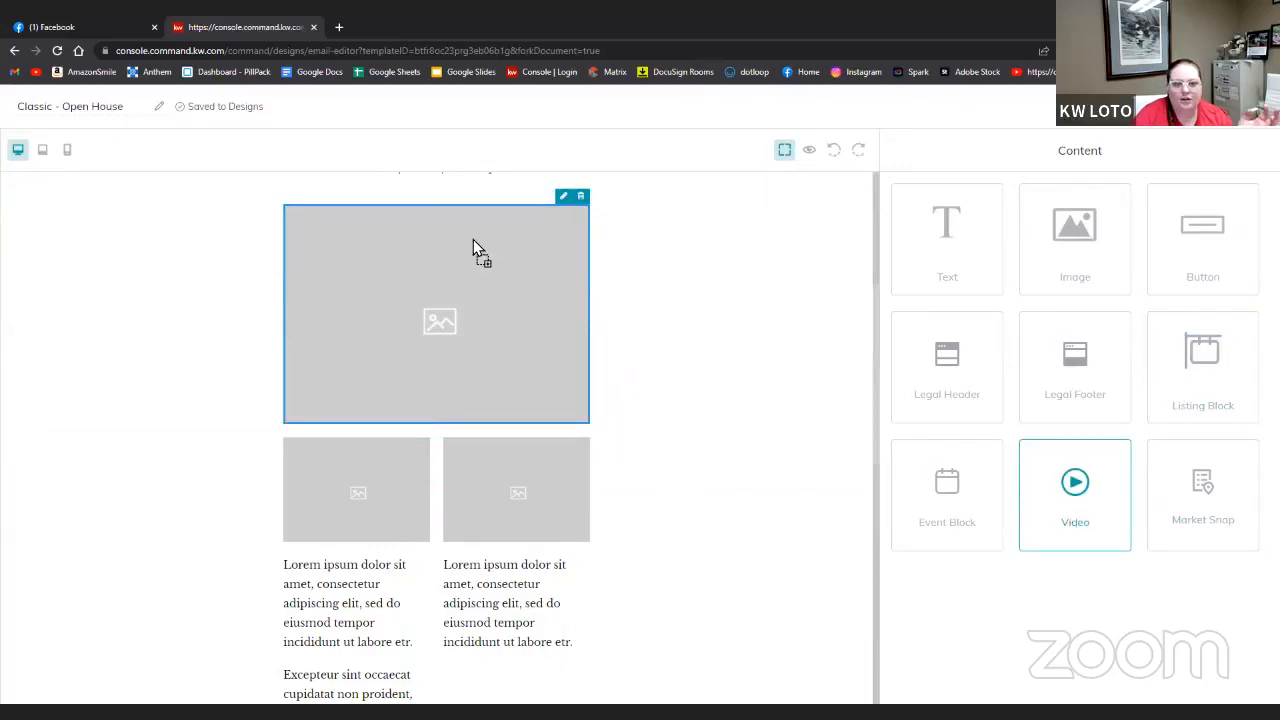
left_click(568, 452)
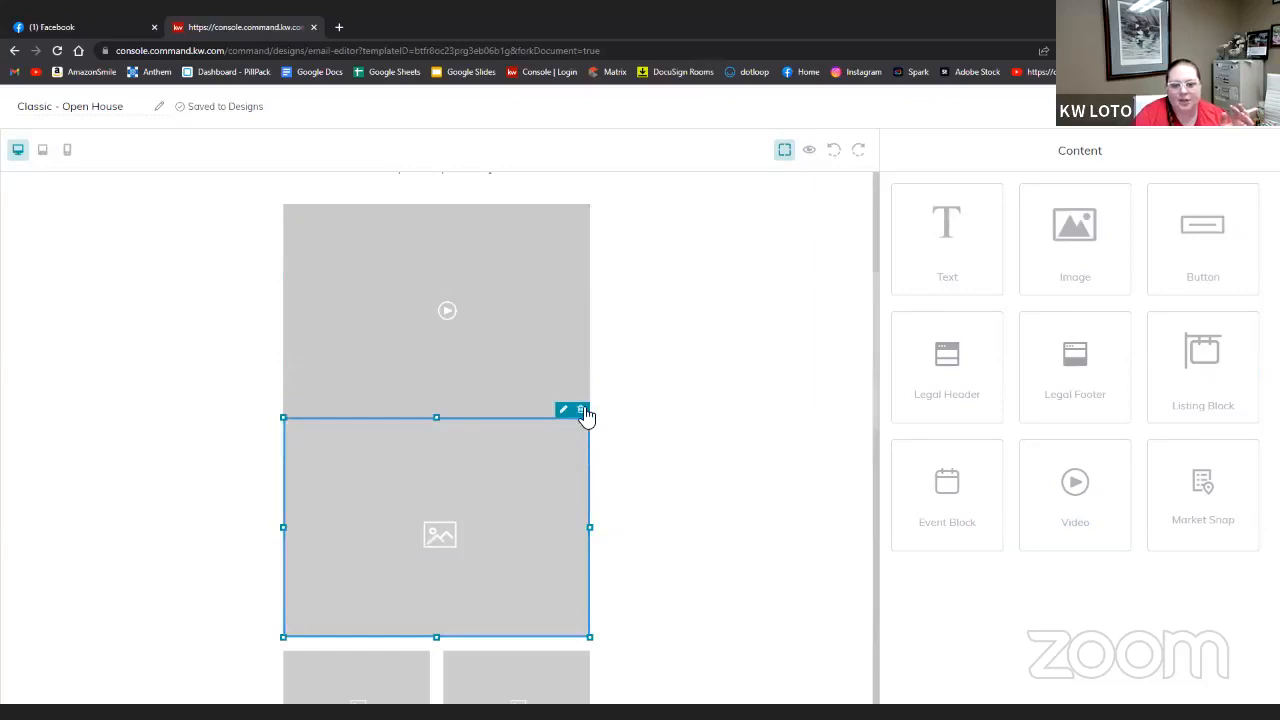
left_click(582, 411)
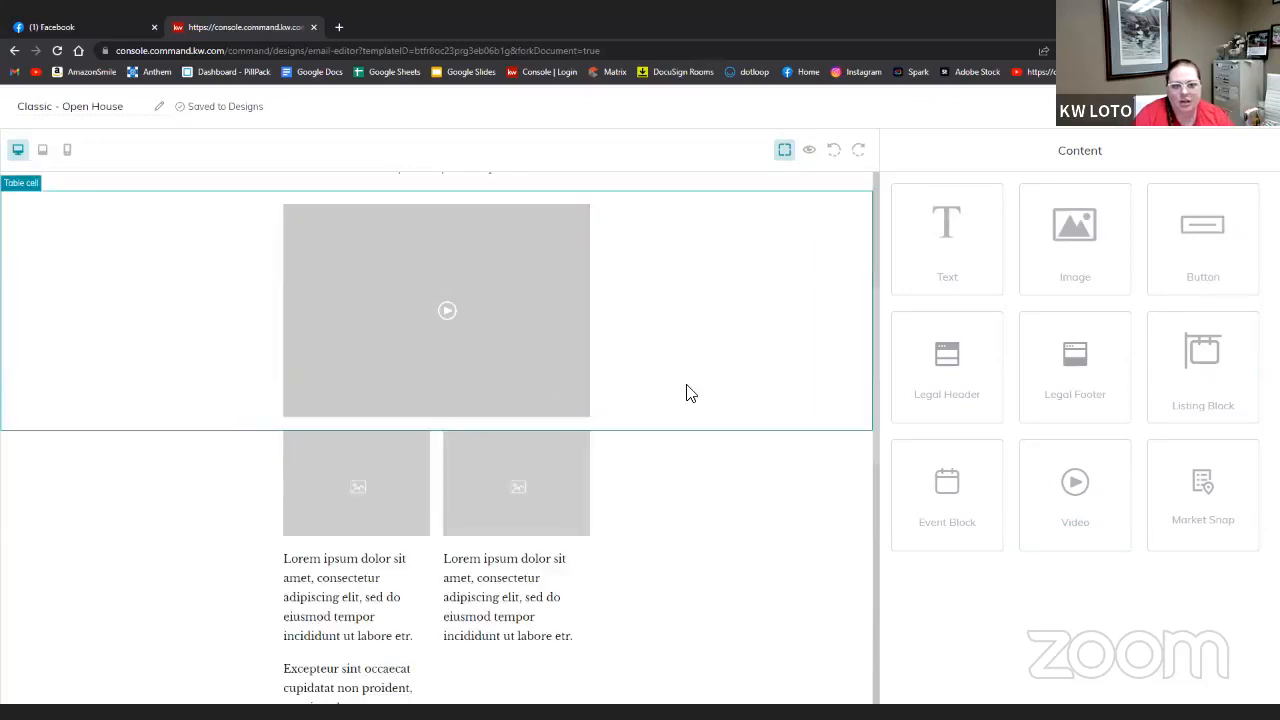
- Delete the left Lorem ipsum, Excepteur sint, and right Lorem ipsum text blocks
scroll(588, 600, "up", 3)
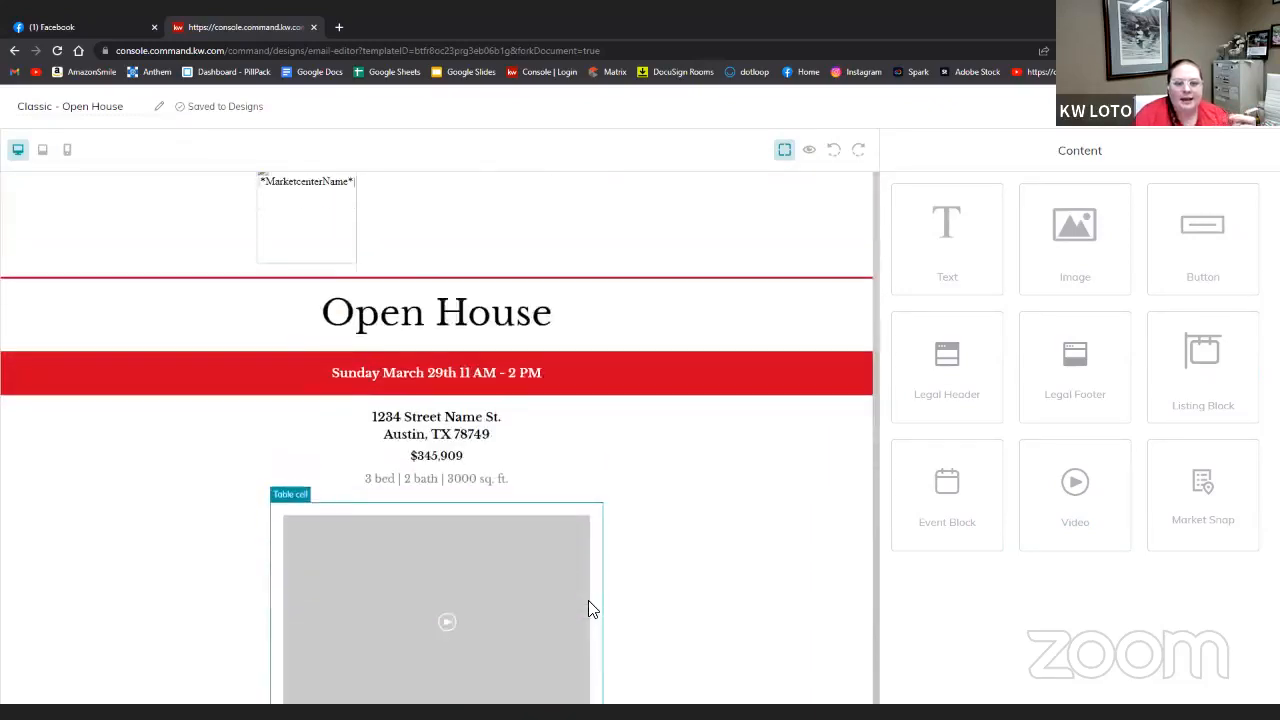
scroll(588, 600, "down", 4)
left_click(427, 562)
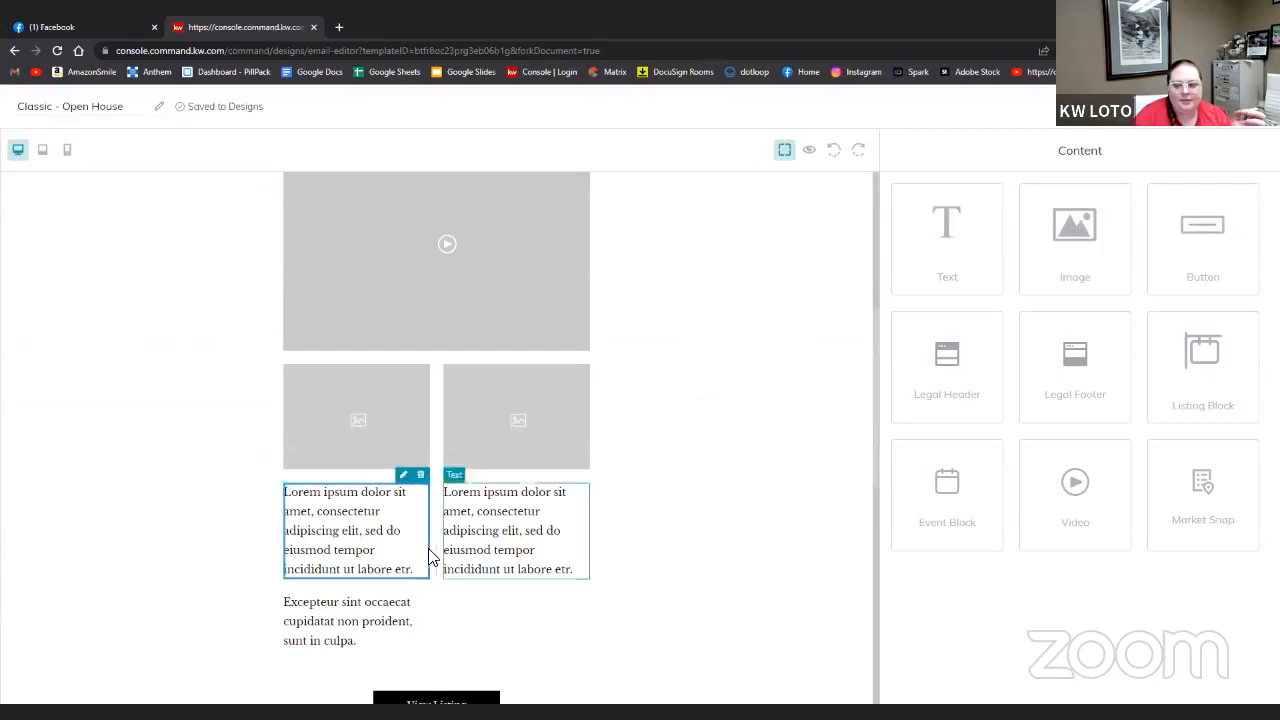
left_click_drag(587, 499, 437, 580)
left_click(370, 512)
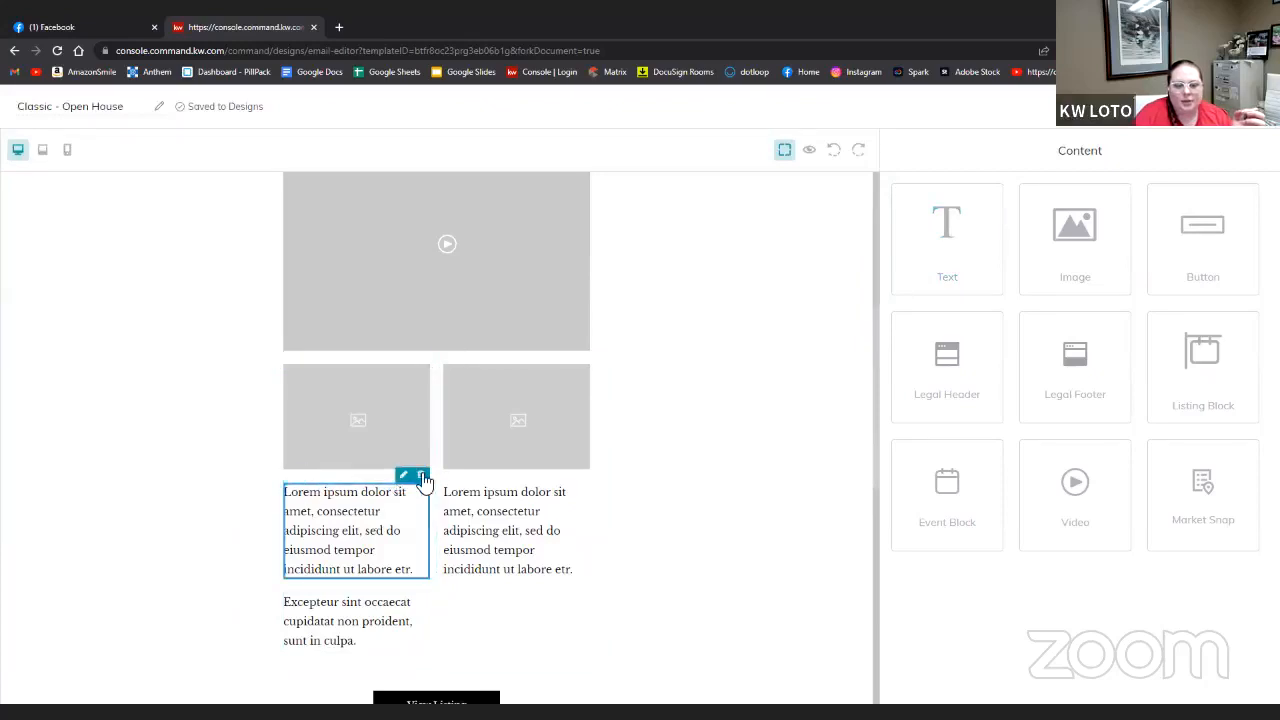
left_click(419, 473)
left_click(386, 480)
left_click(394, 457)
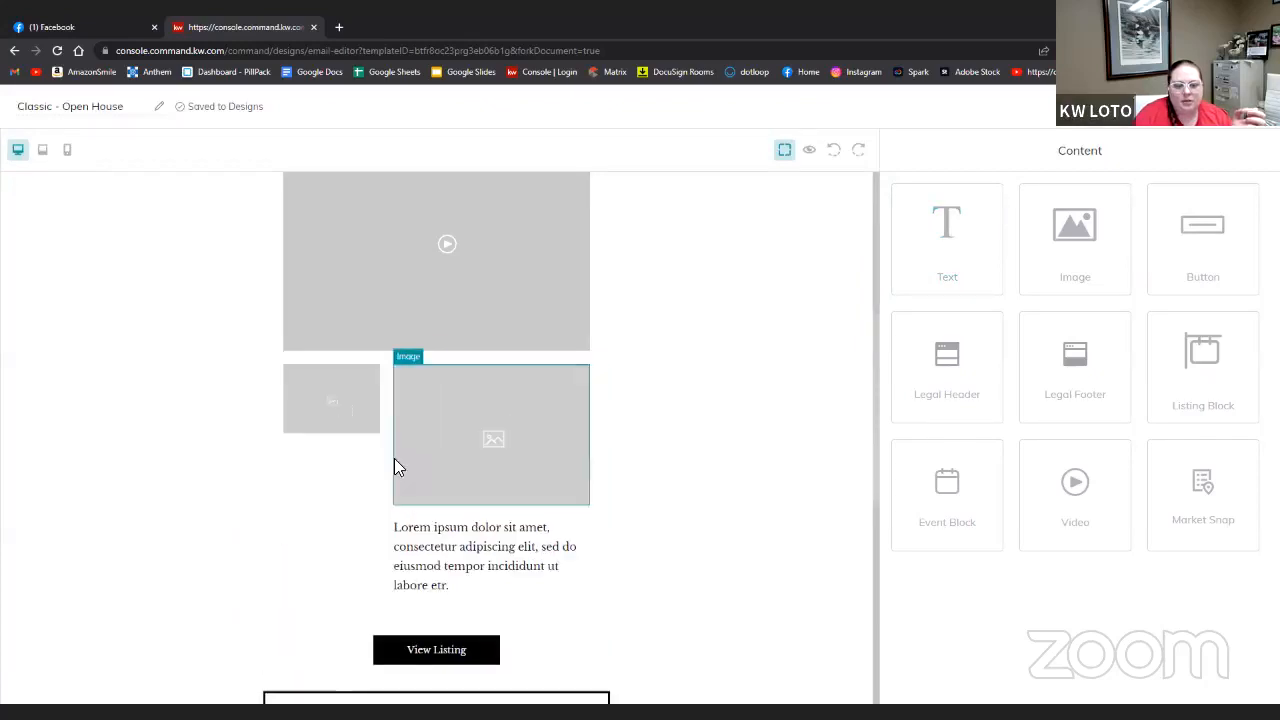
left_click(477, 577)
left_click(581, 511)
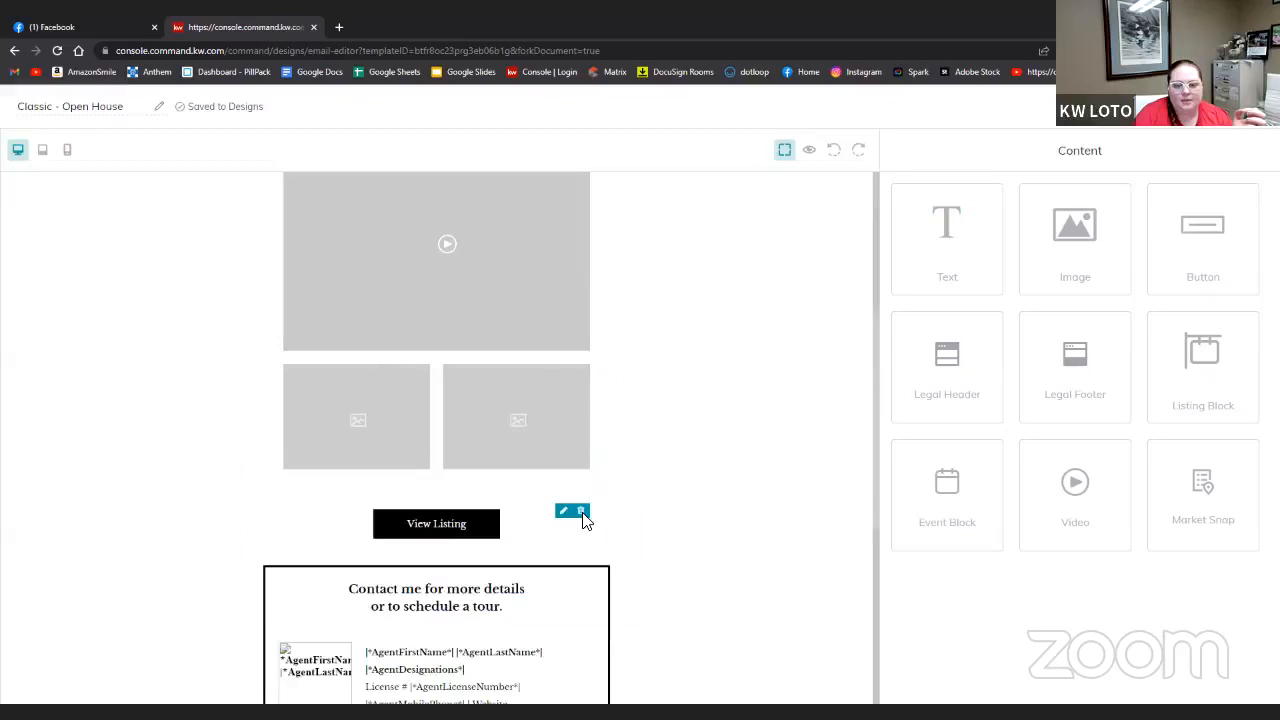
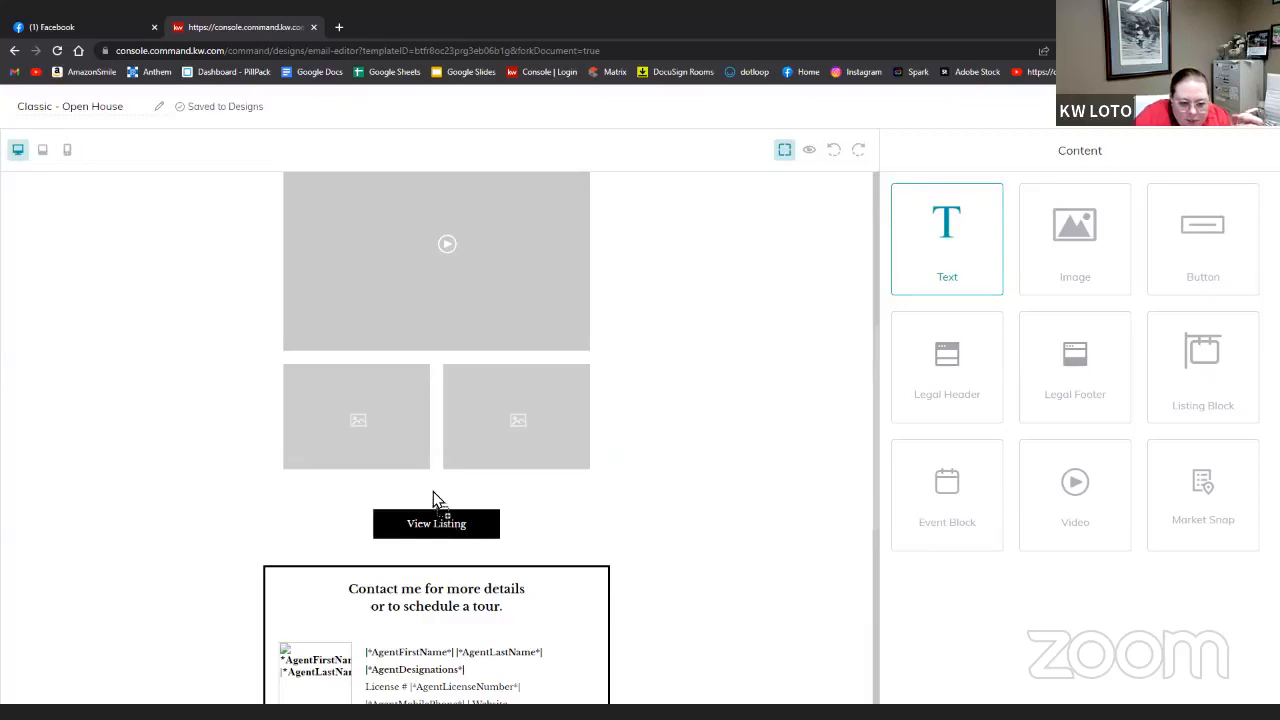
- Delete the View Listing button and add a text block and a button beneath the two photos
left_click_drag(433, 493, 449, 537)
left_click(449, 537)
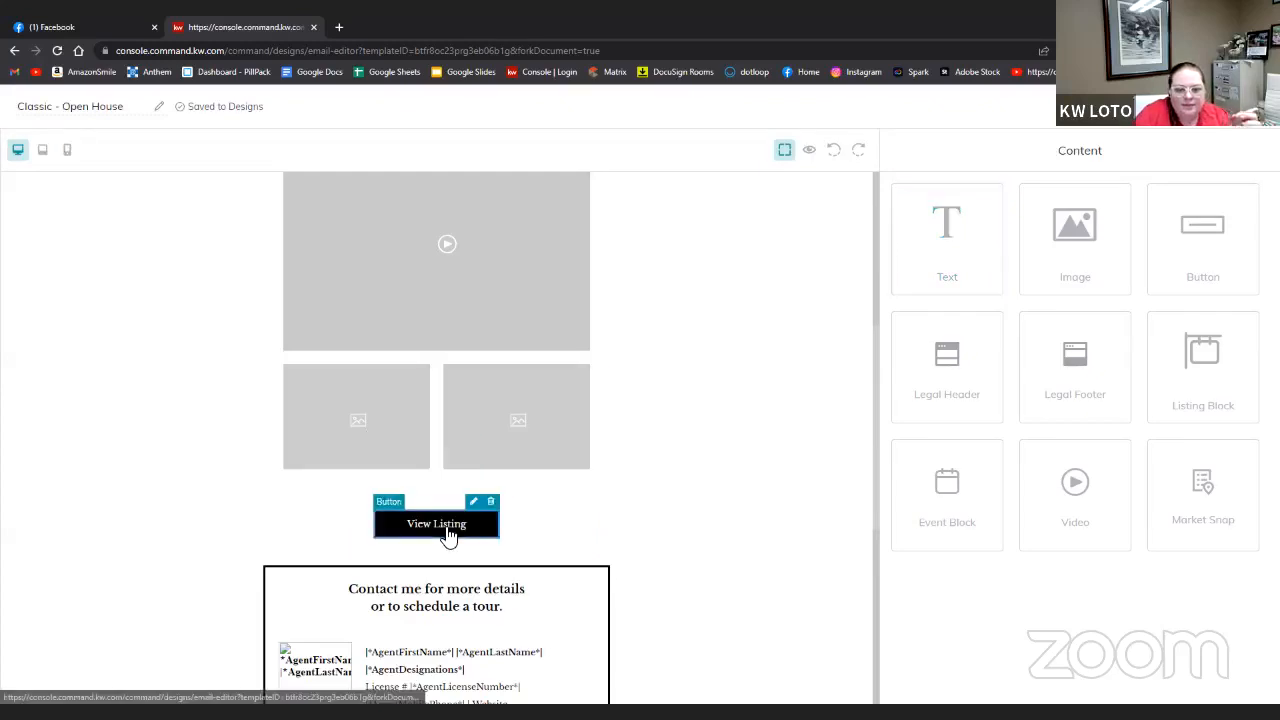
left_click(494, 502)
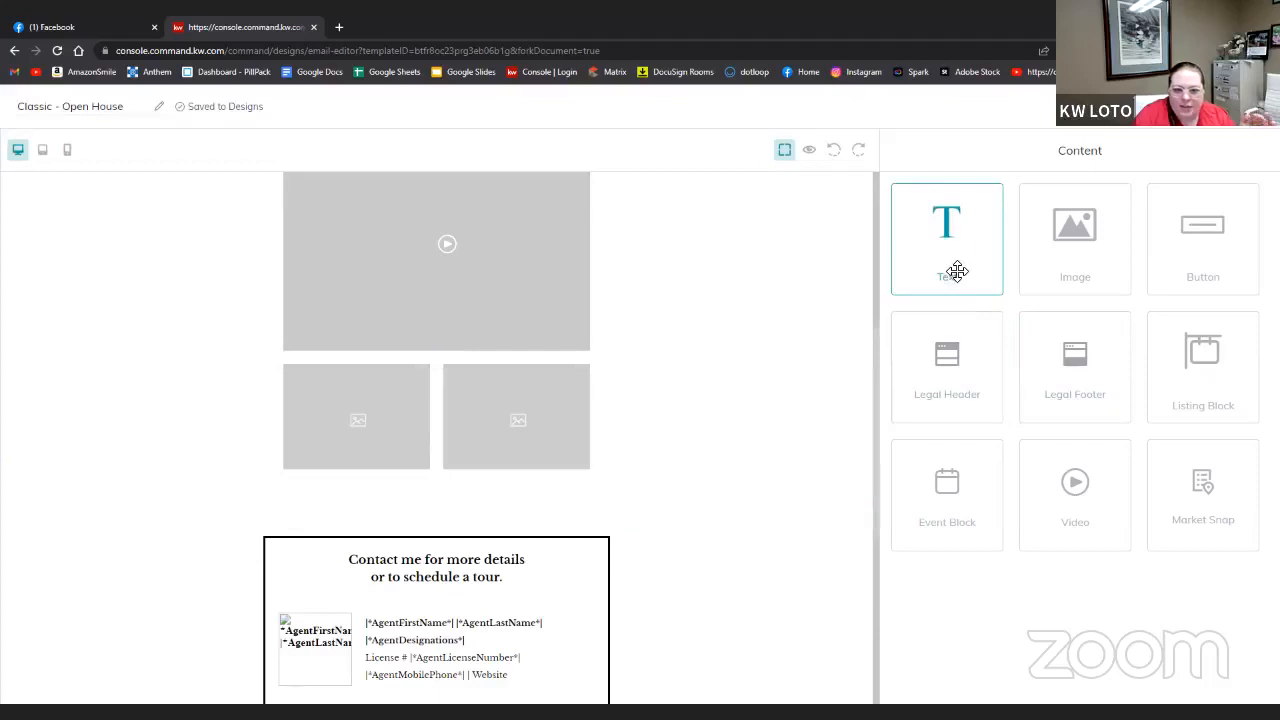
left_click_drag(960, 283, 449, 518)
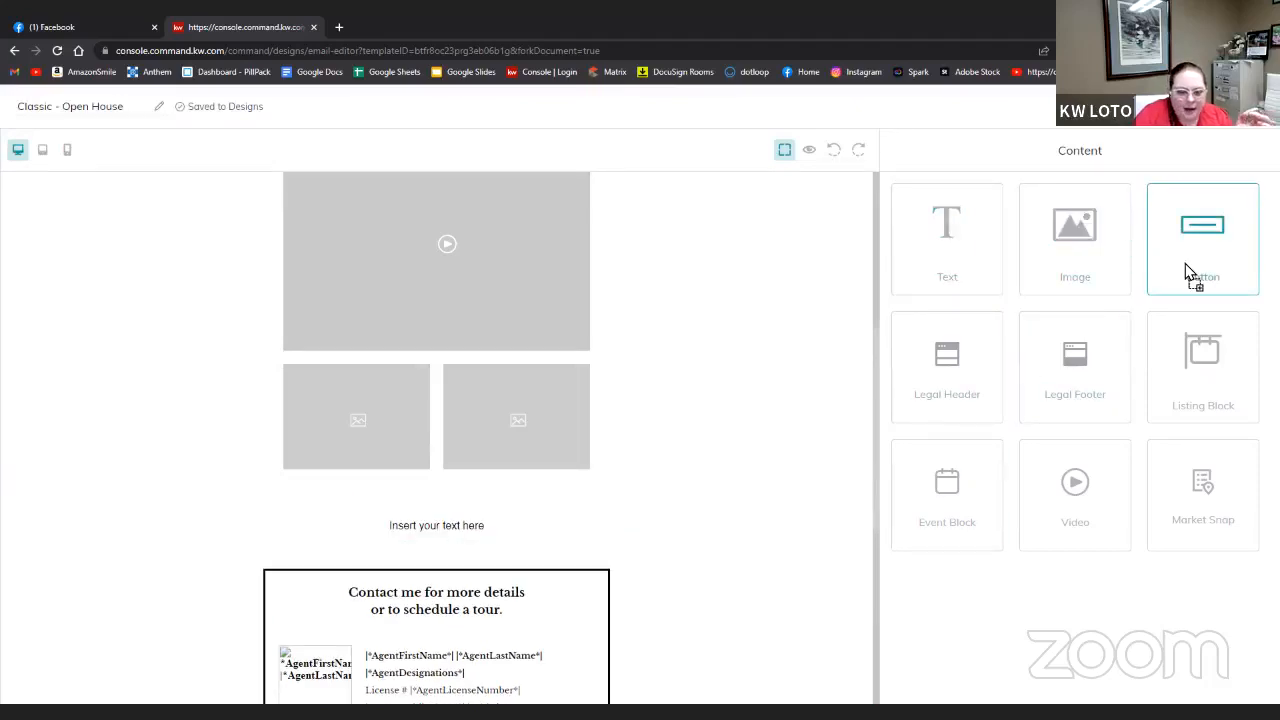
left_click_drag(1187, 268, 451, 557)
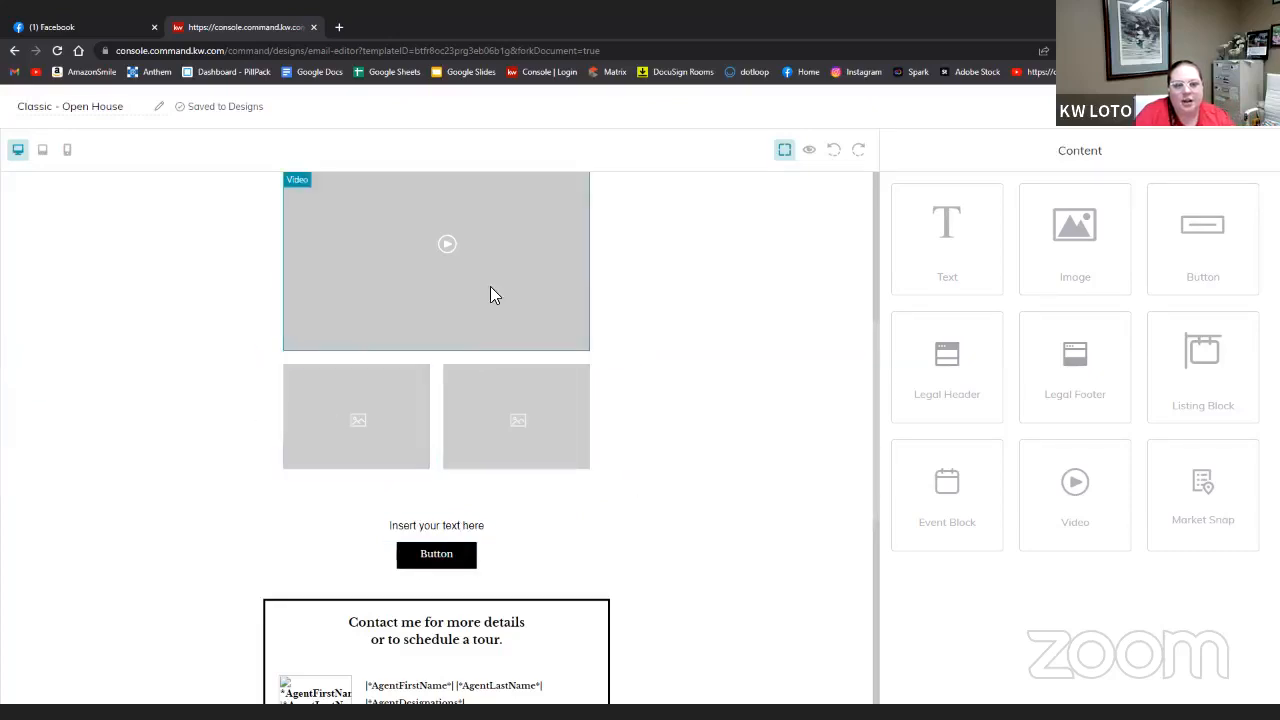
scroll(537, 345, "up", 4)
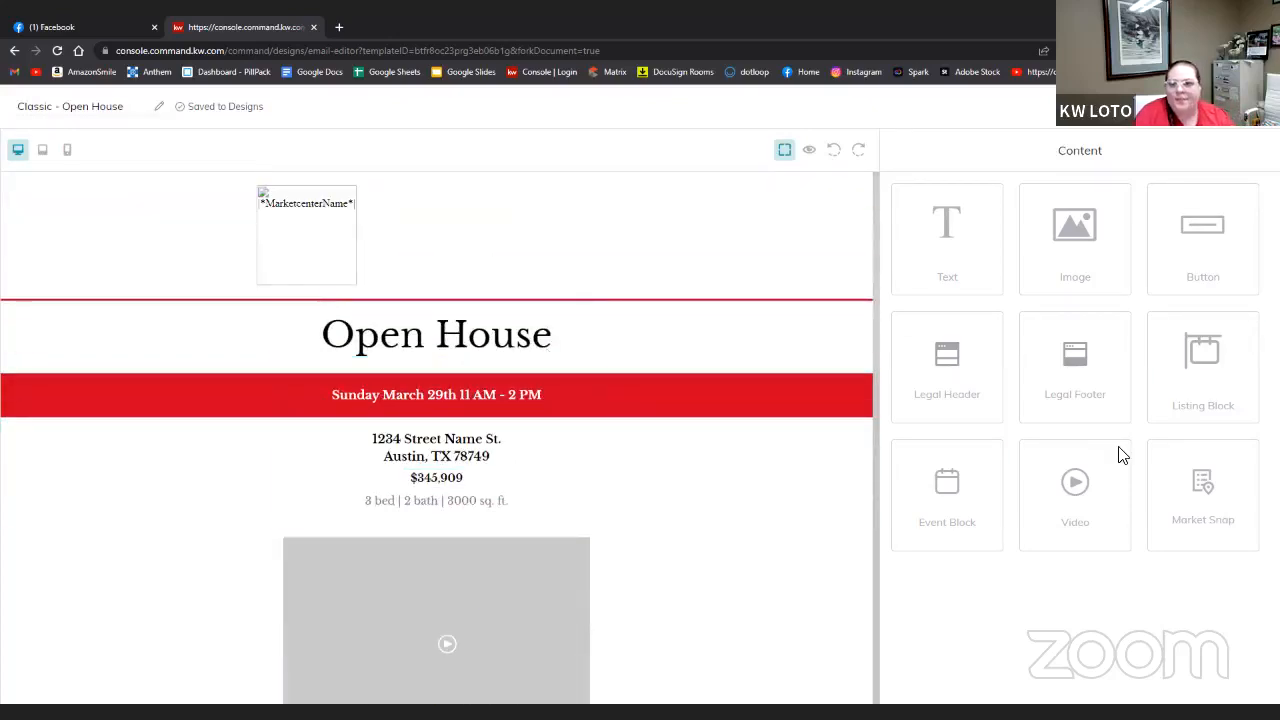
- In a new tab, open and pause the first uploaded listing video on your YouTube channel
left_click(341, 27)
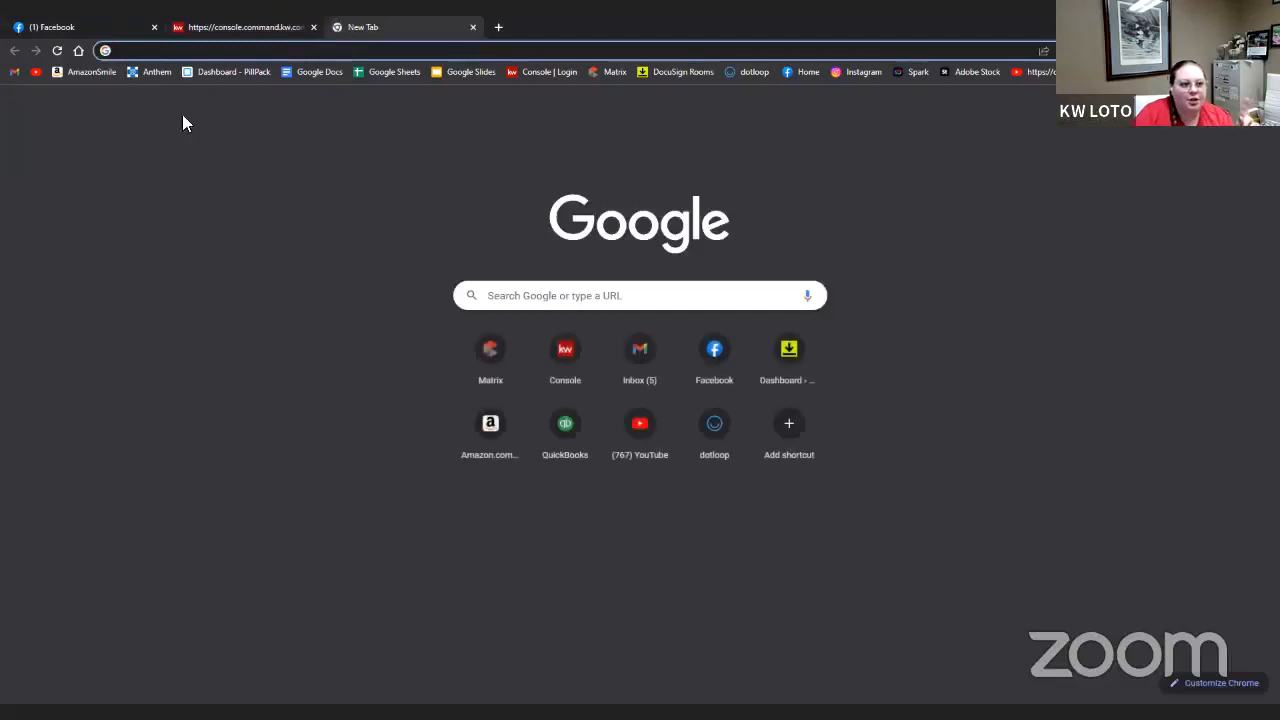
left_click(36, 71)
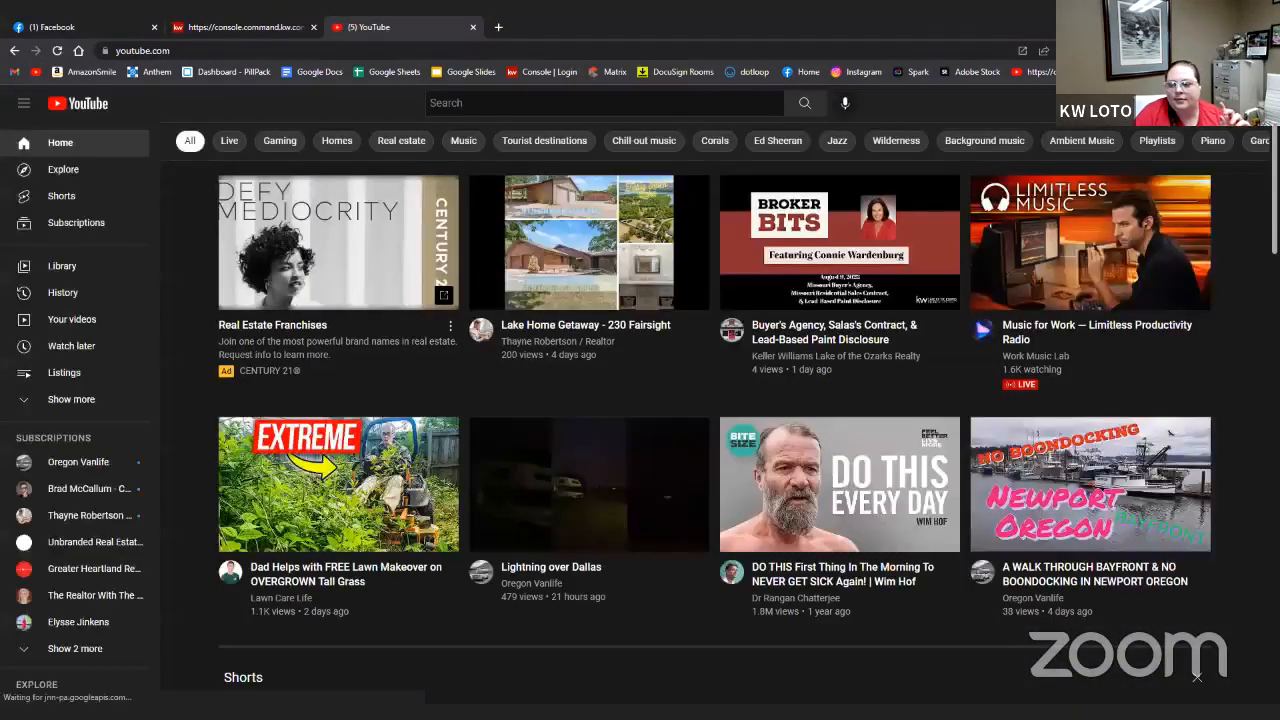
left_click(1239, 103)
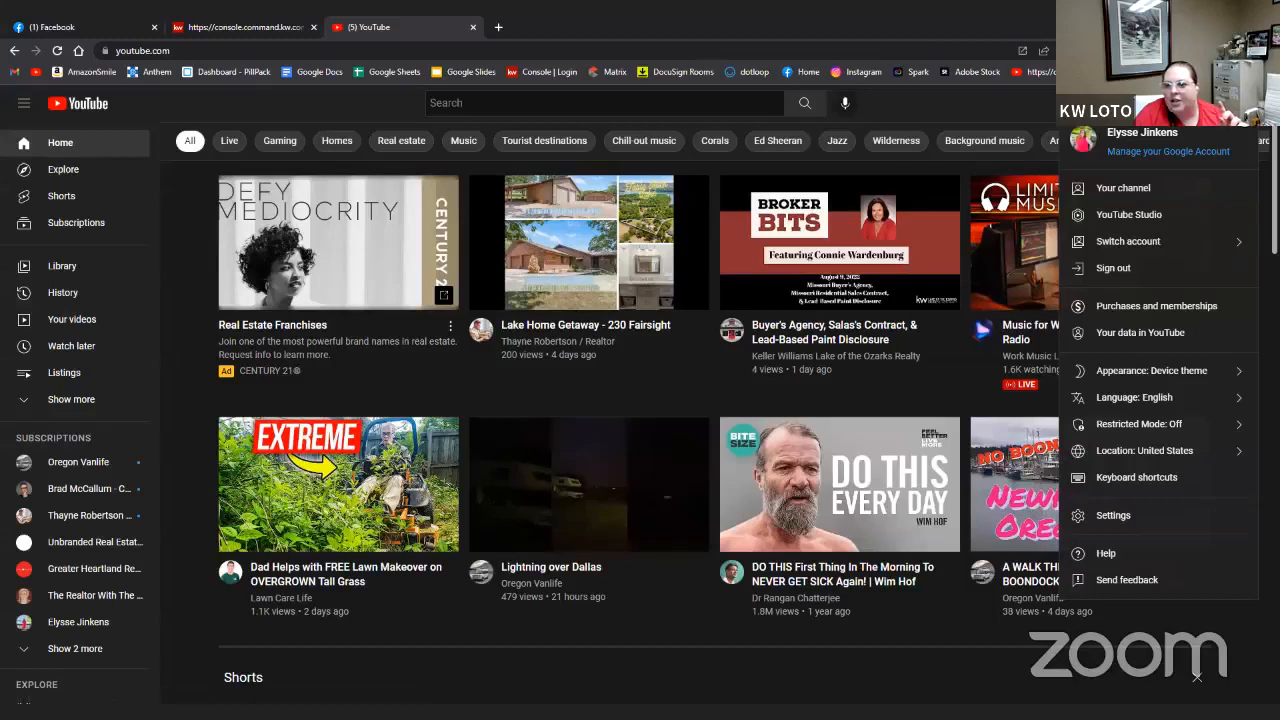
left_click(1125, 190)
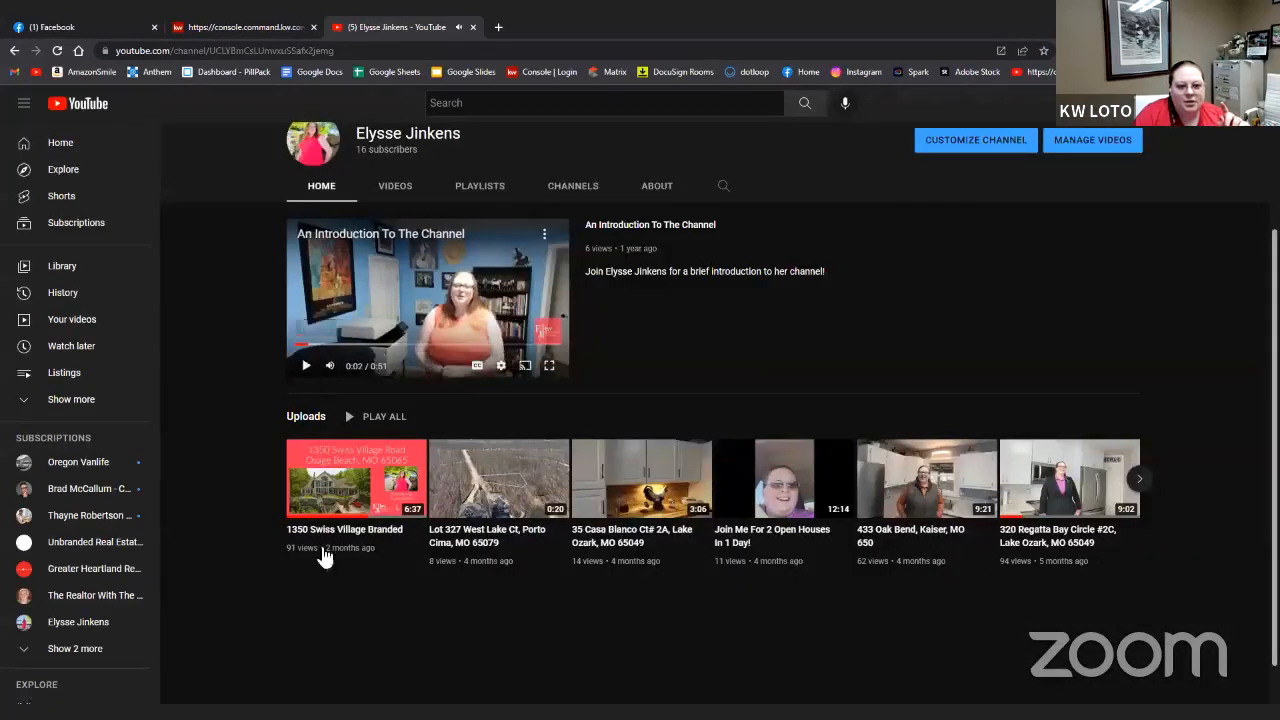
left_click(420, 532)
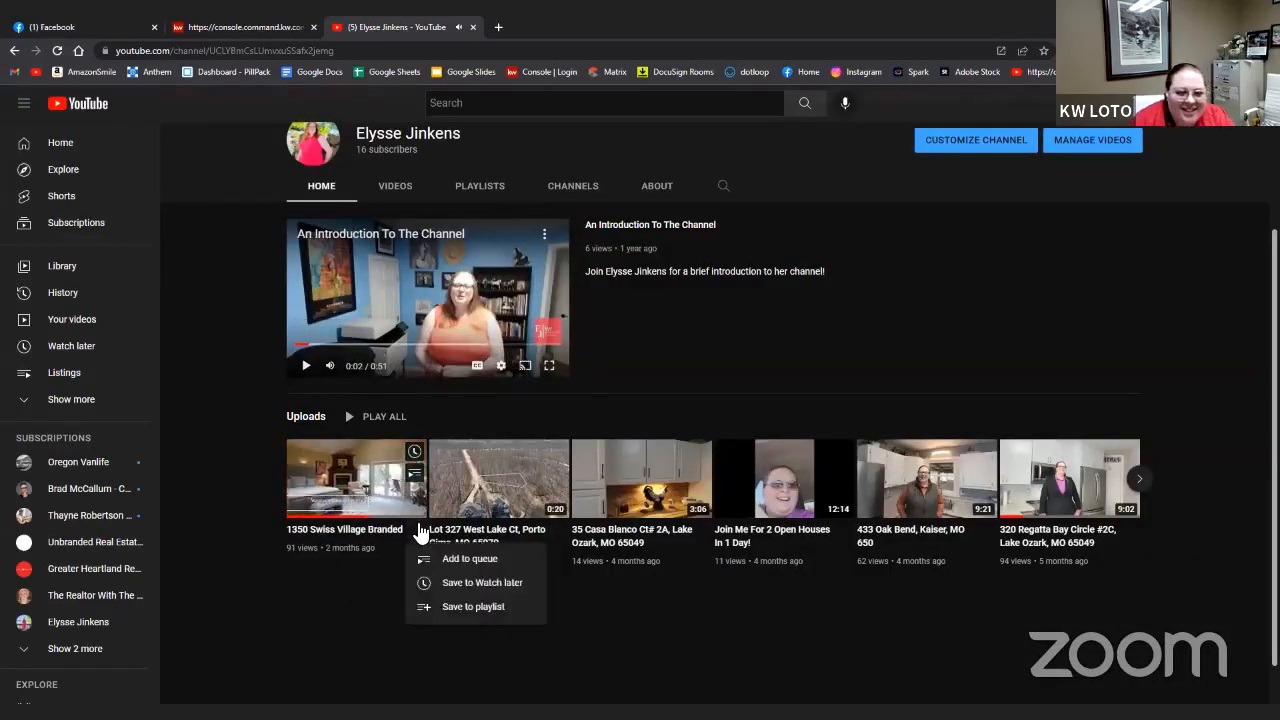
left_click(370, 480)
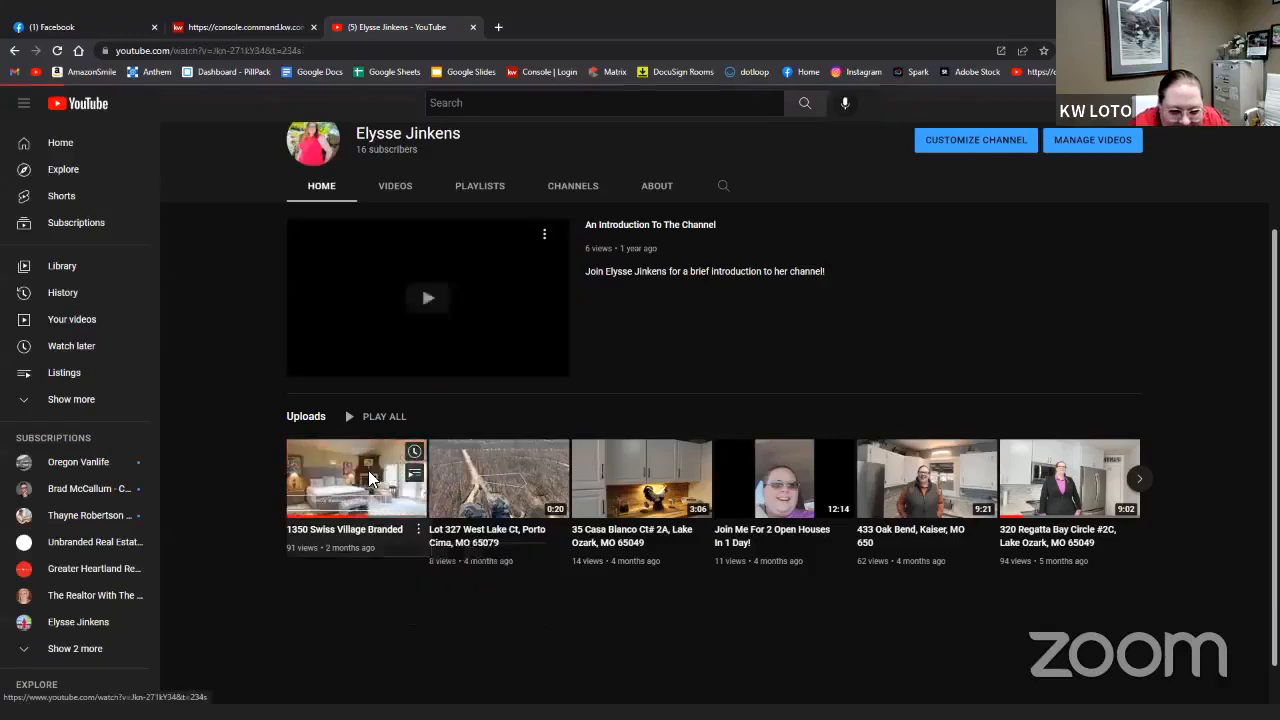
left_click(521, 444)
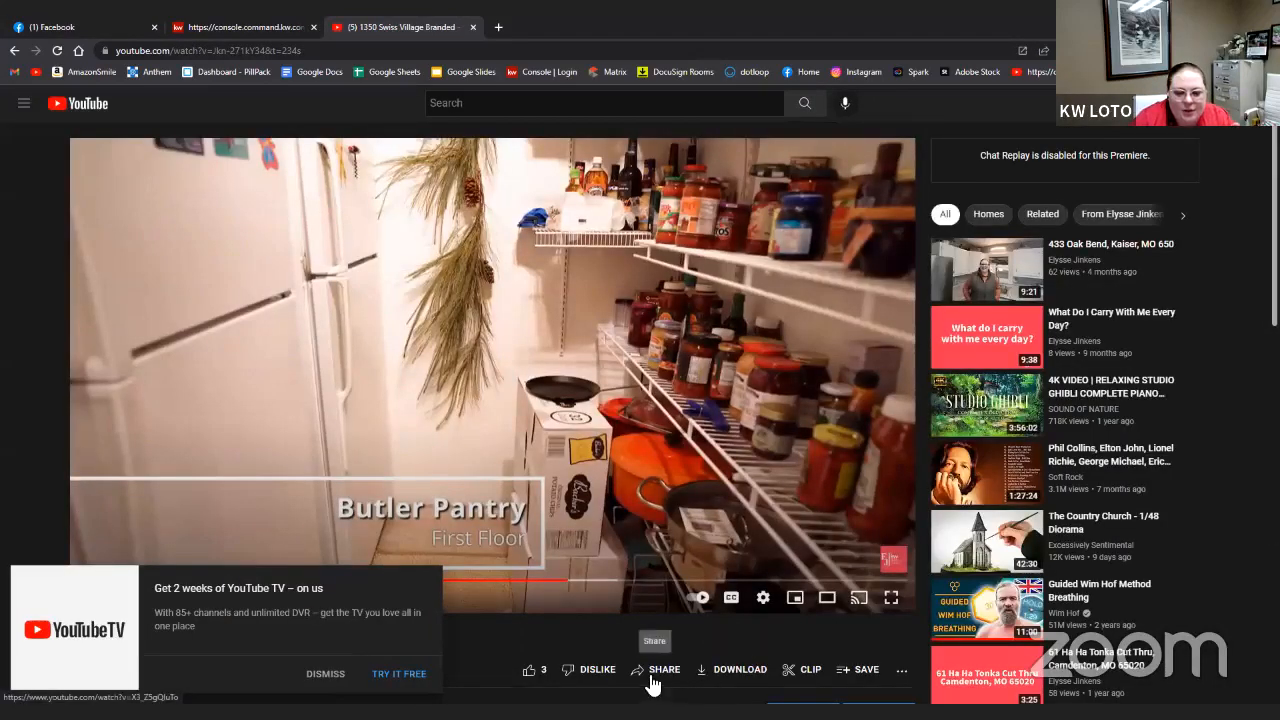
- Copy the video's share link and return to the KW Command tab
left_click(650, 677)
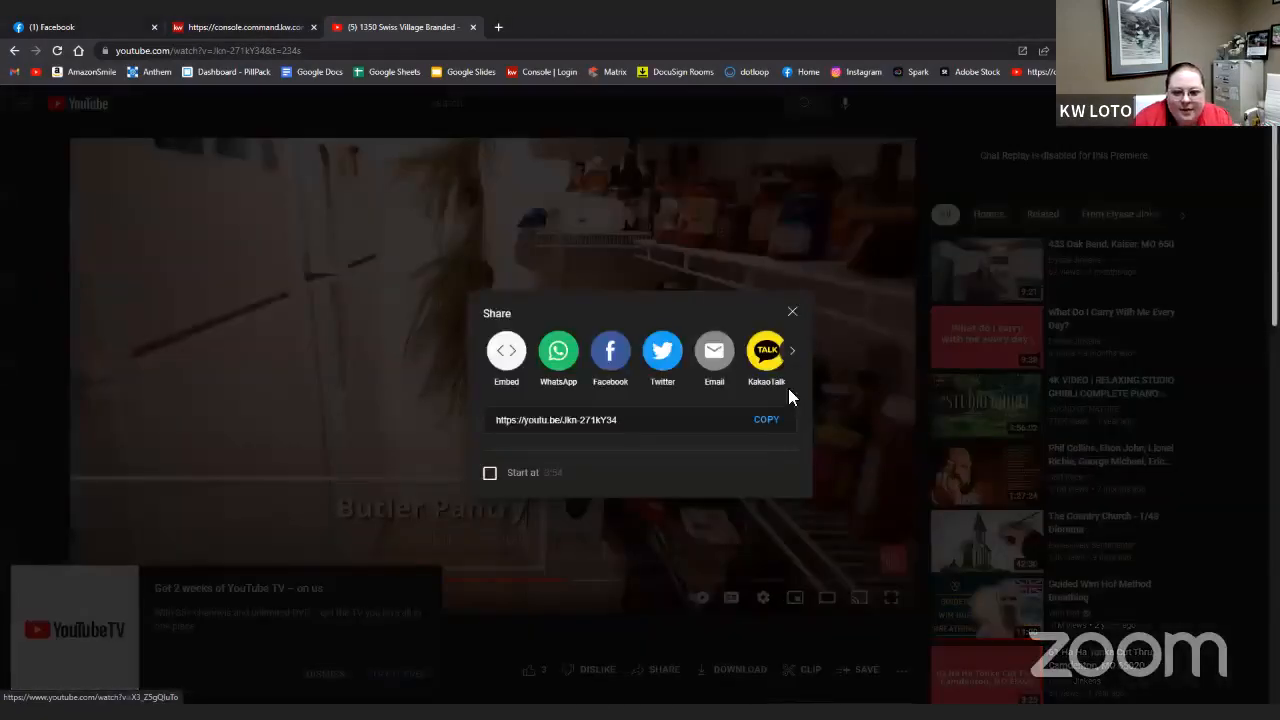
left_click(766, 420)
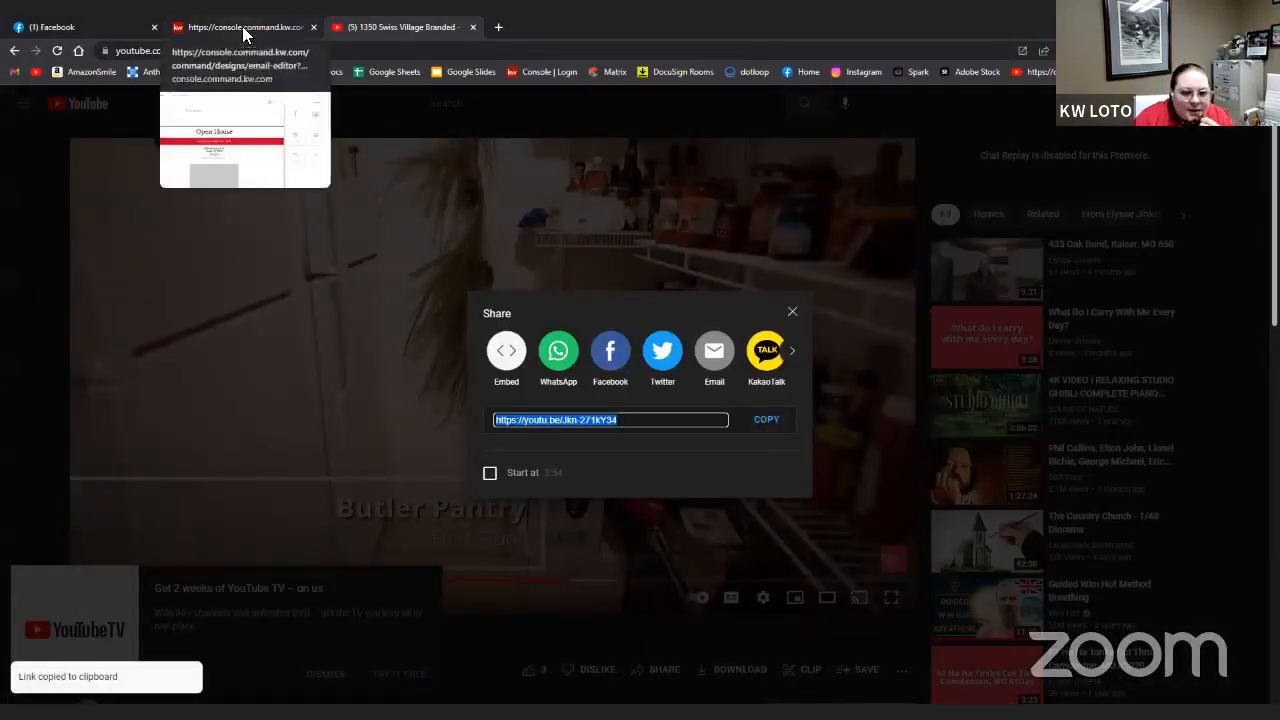
left_click(772, 420)
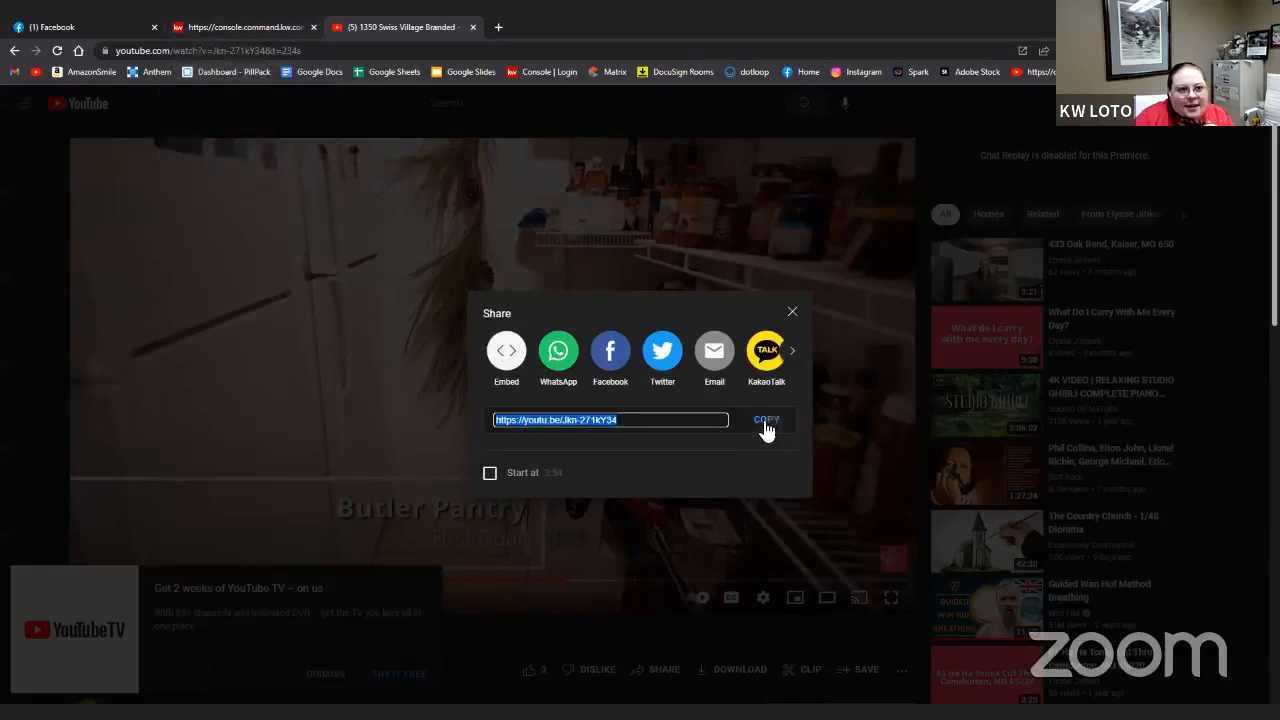
left_click(282, 25)
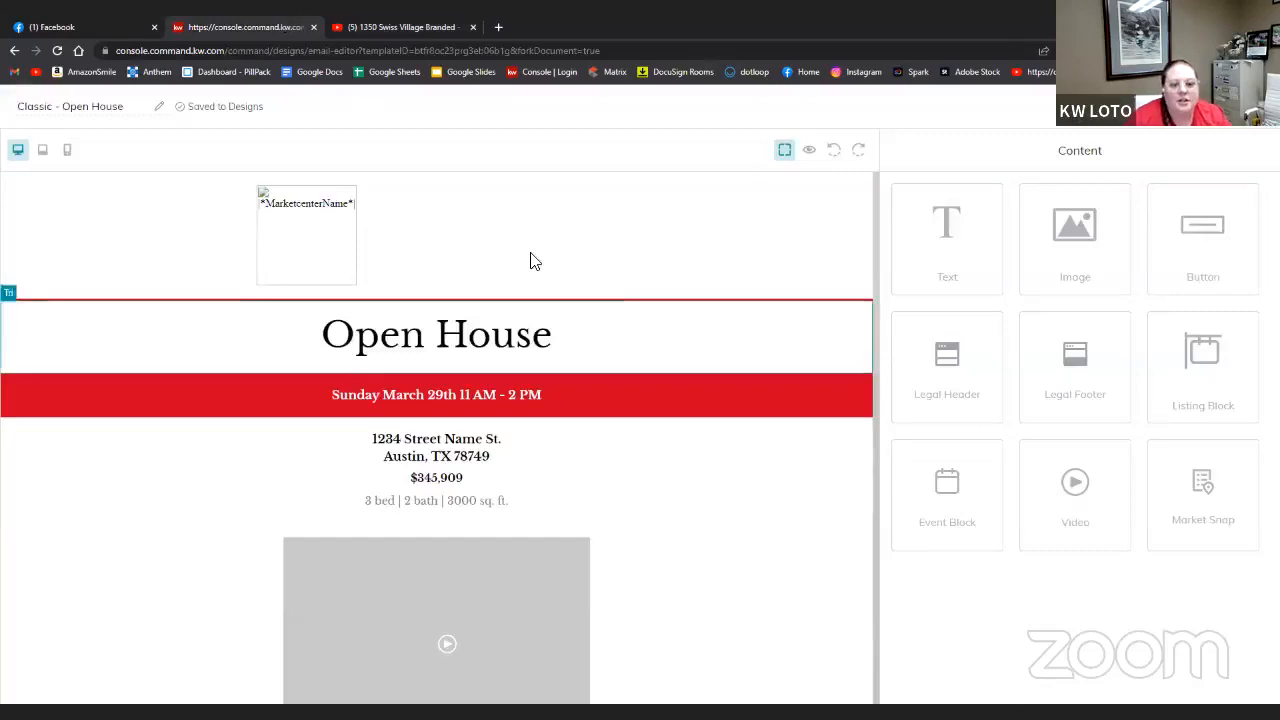
- Paste the copied youtu.be link into the video block's Video URL
left_click(504, 574)
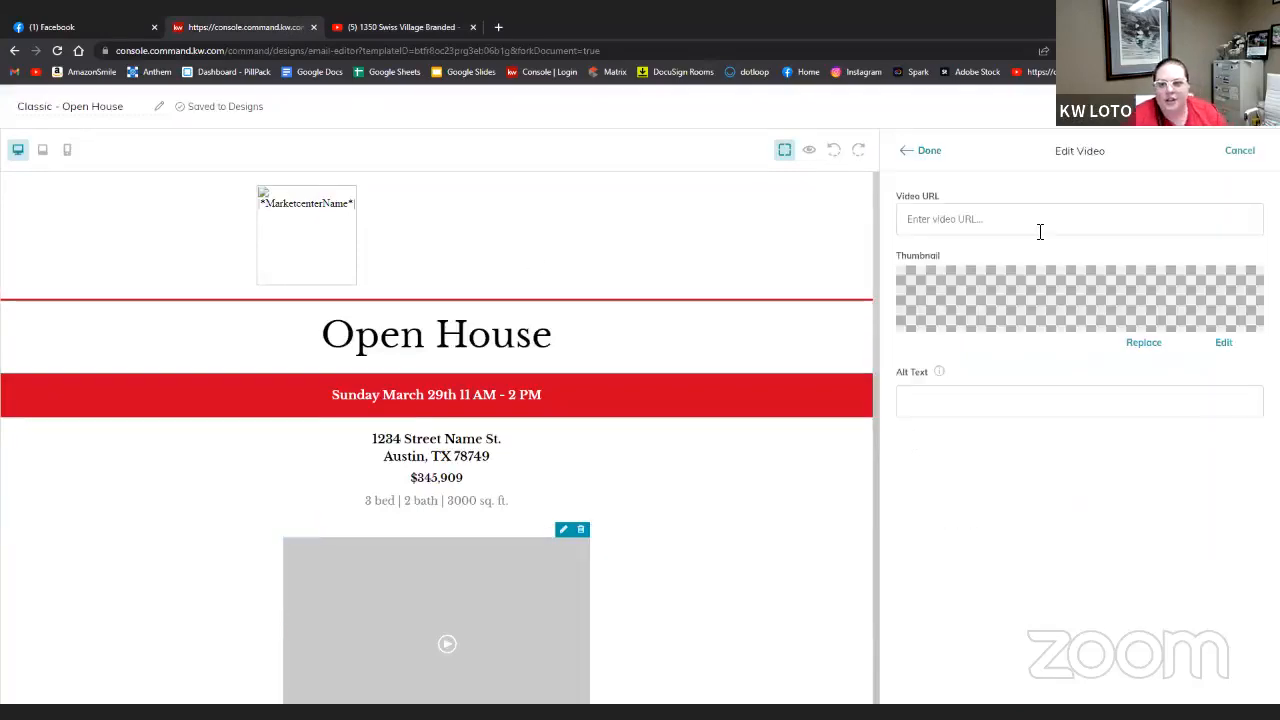
left_click(1040, 231)
key("ctrl+v")
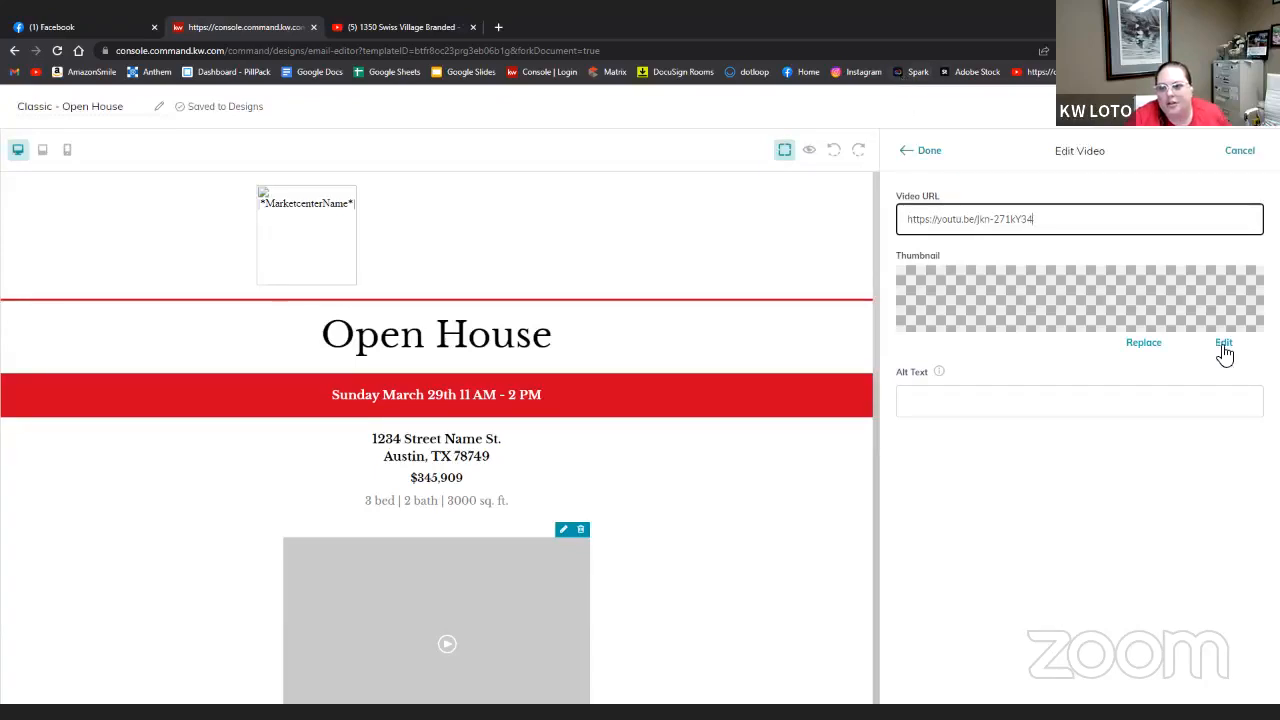
left_click(1223, 346)
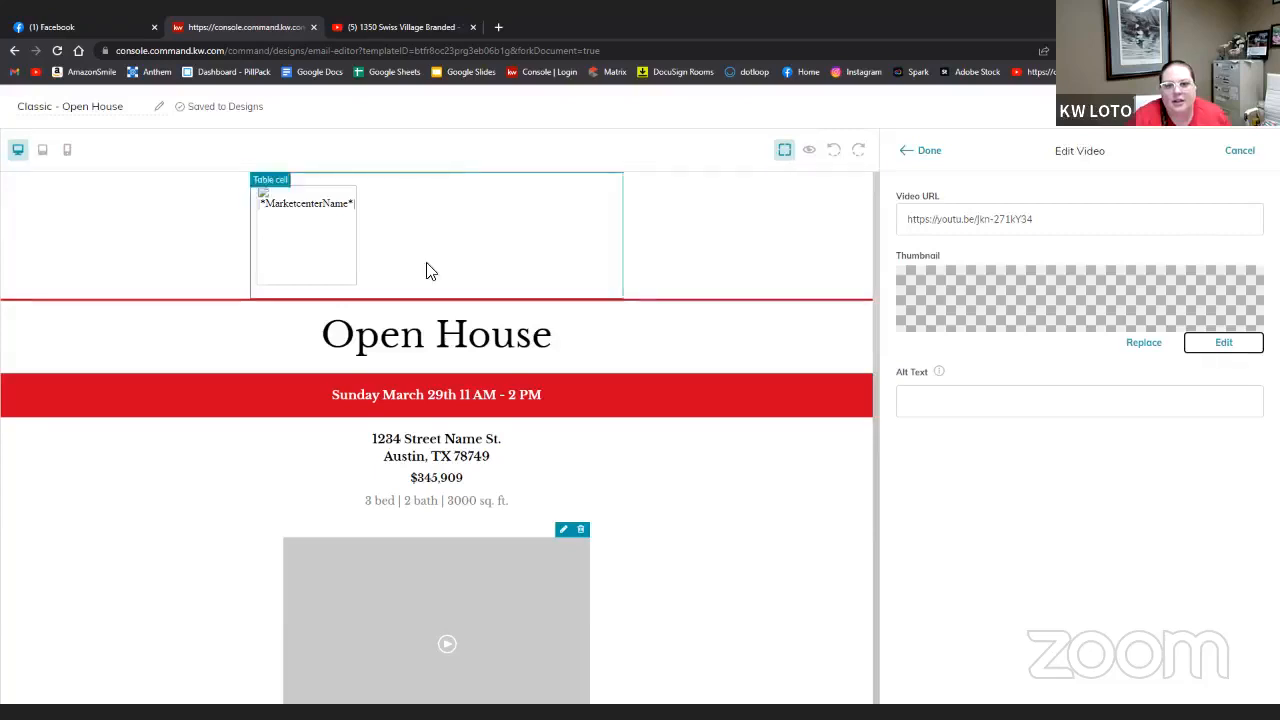
left_click(936, 155)
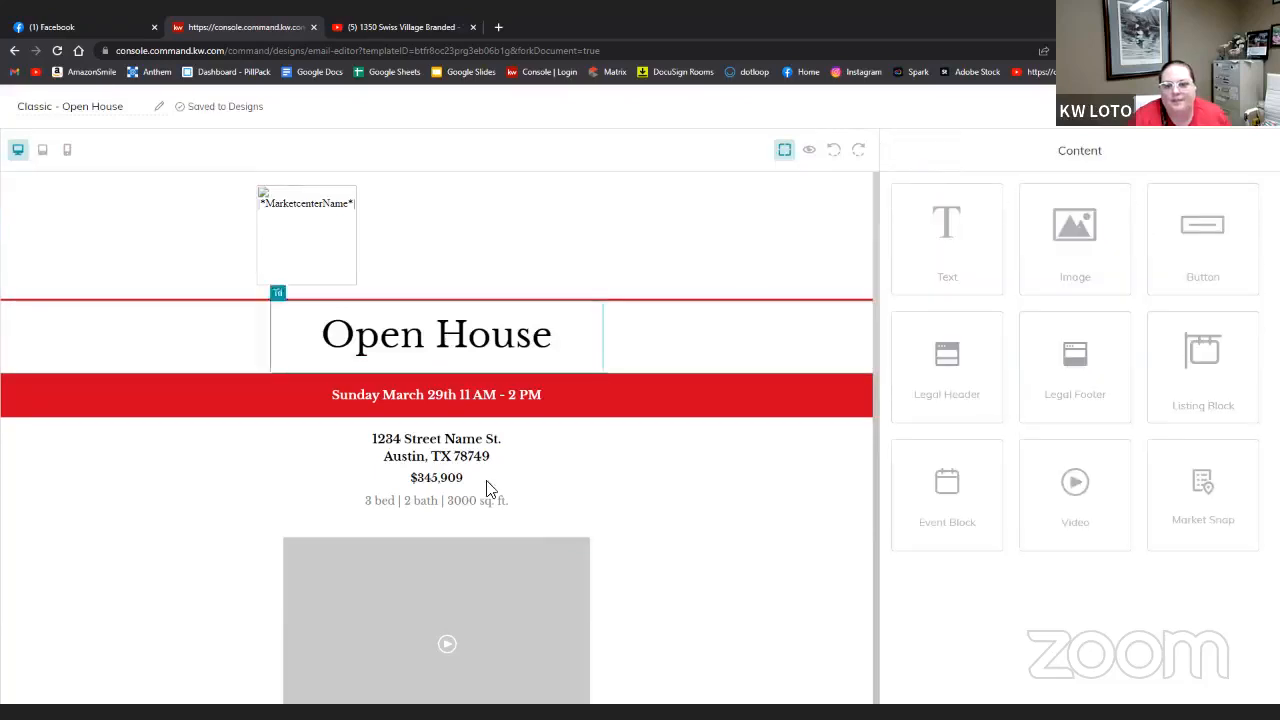
scroll(481, 598, "down", 4)
left_click(537, 320)
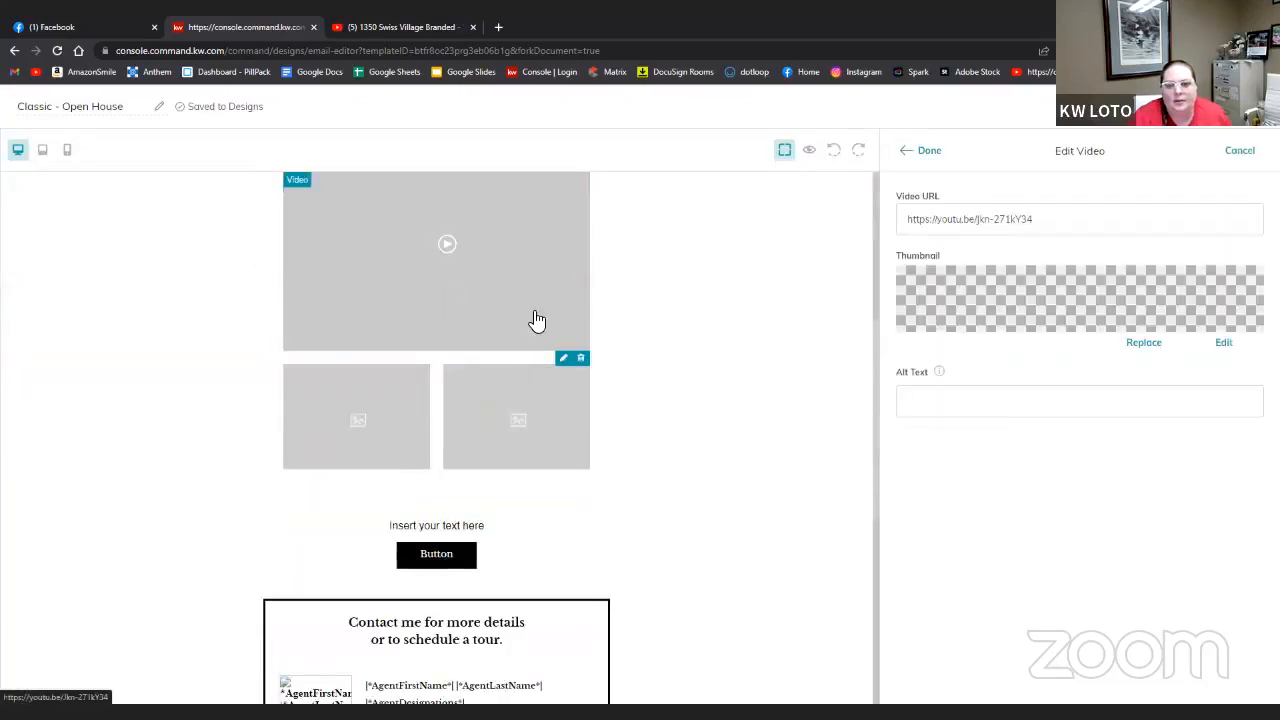
left_click(1140, 342)
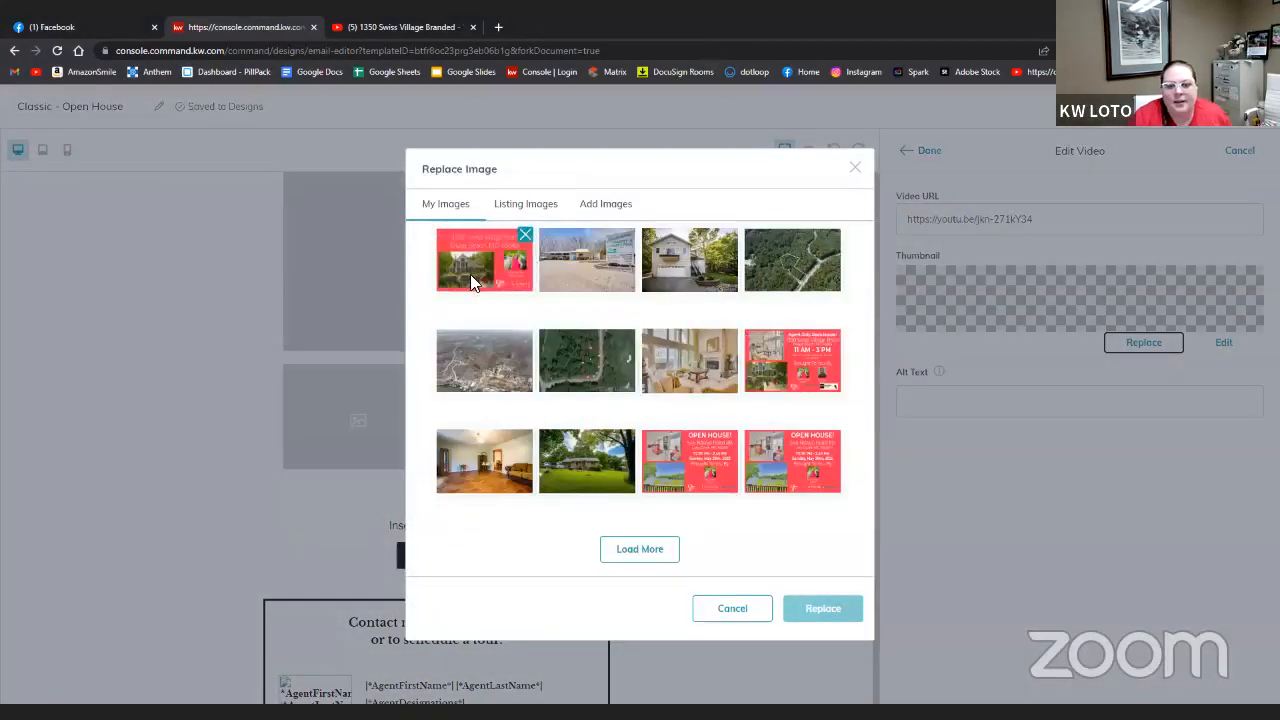
left_click(470, 274)
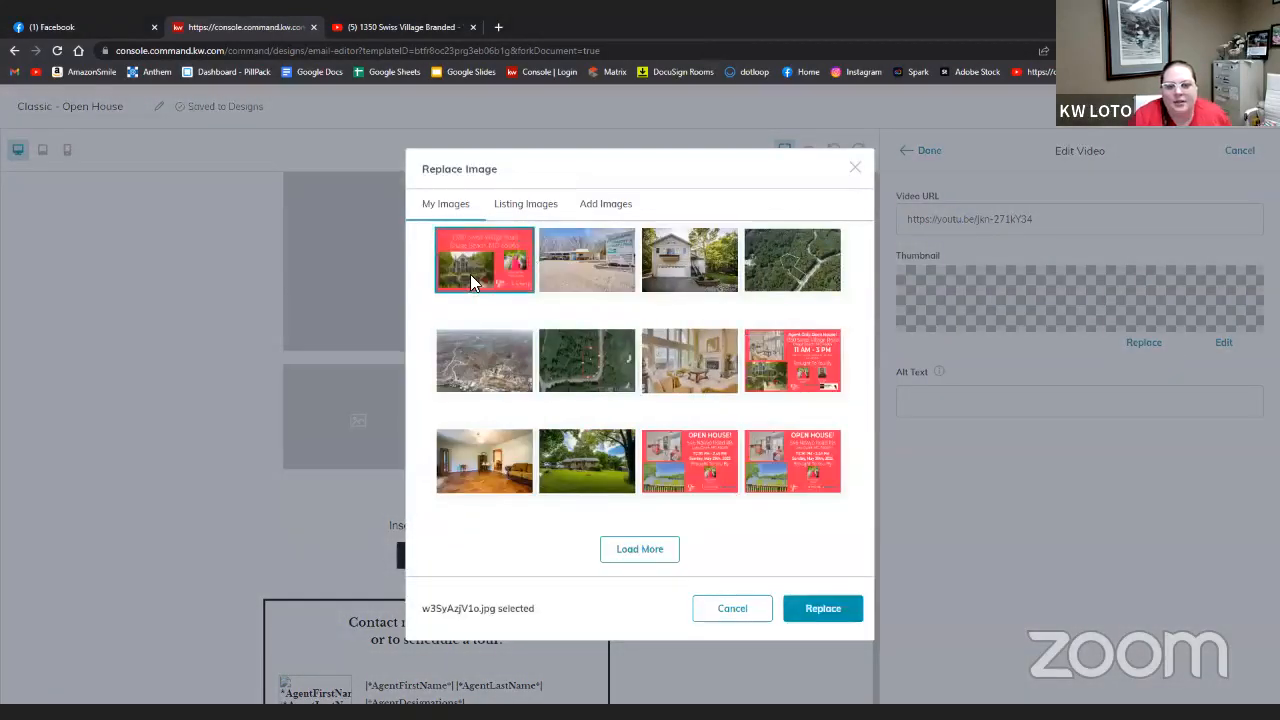
left_click(606, 205)
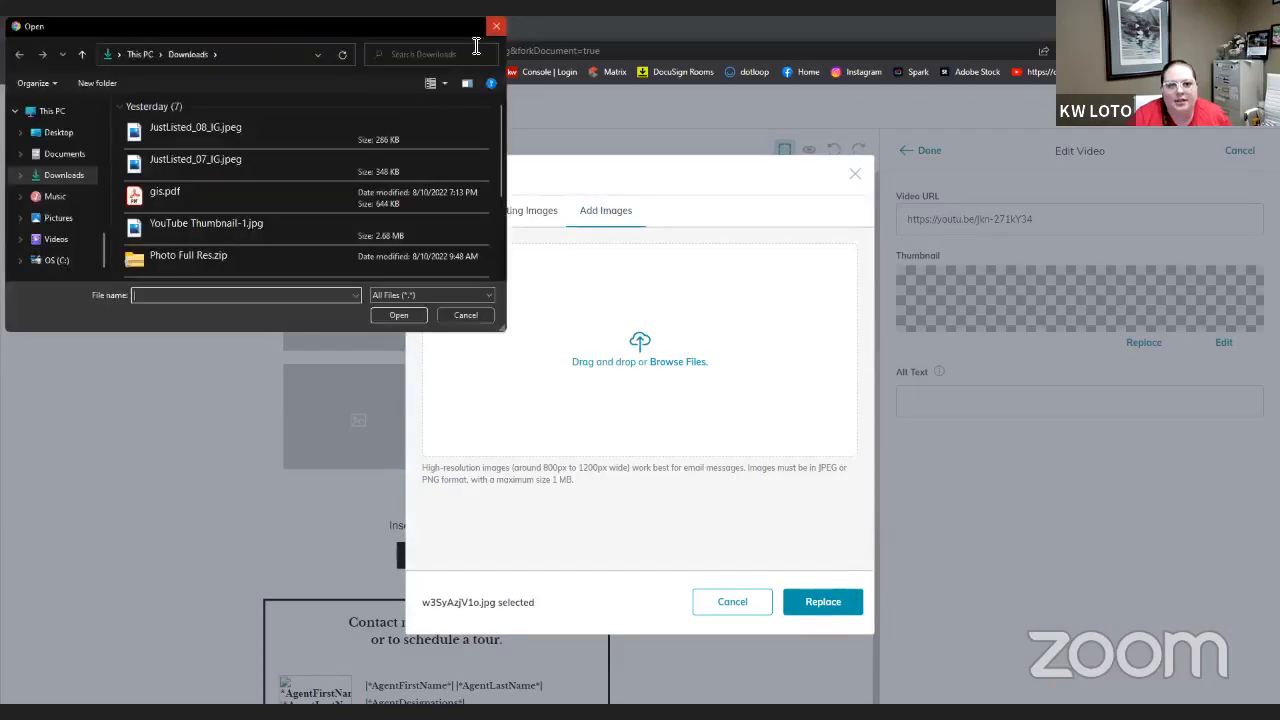
left_click(496, 27)
left_click(463, 212)
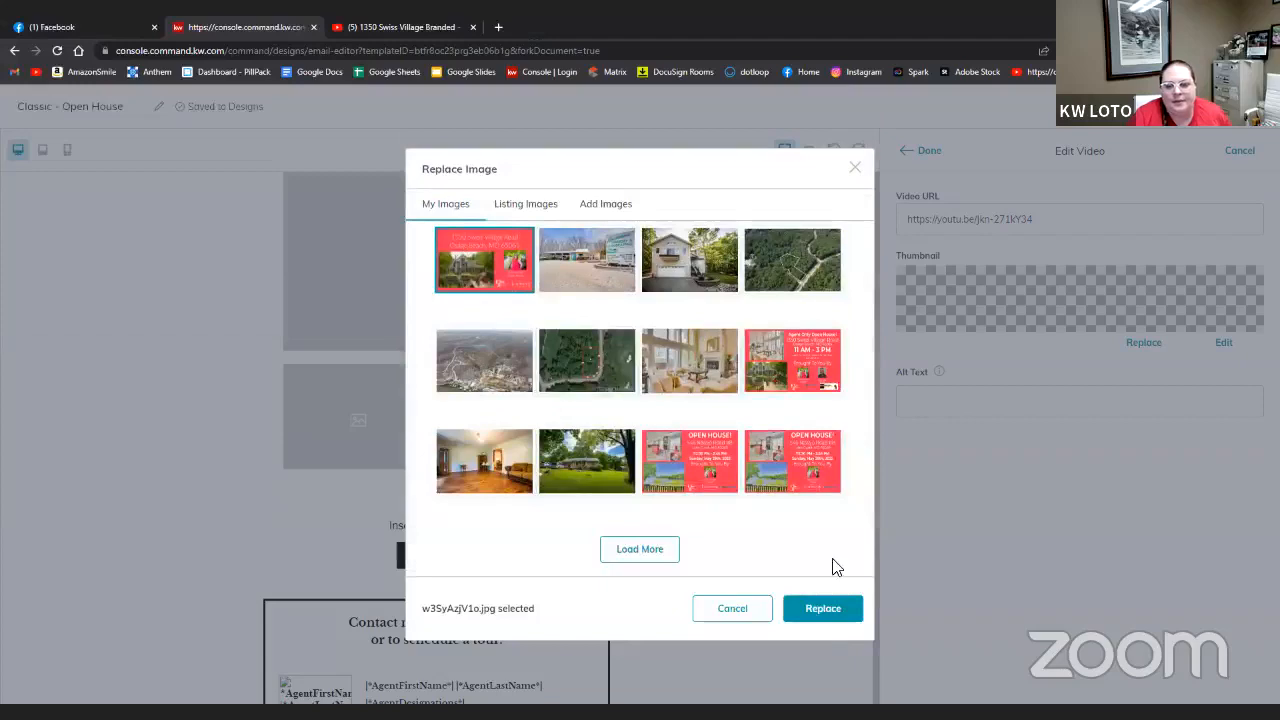
left_click(823, 610)
left_click(927, 151)
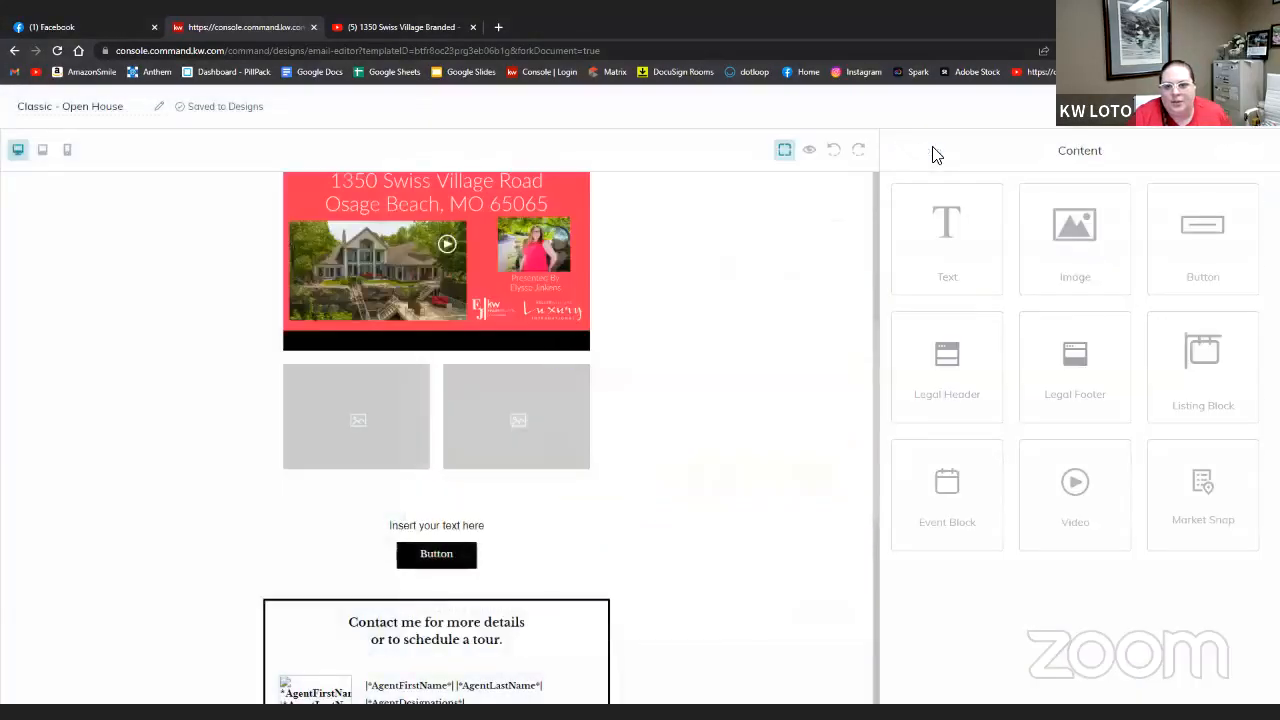
scroll(686, 357, "up", 3)
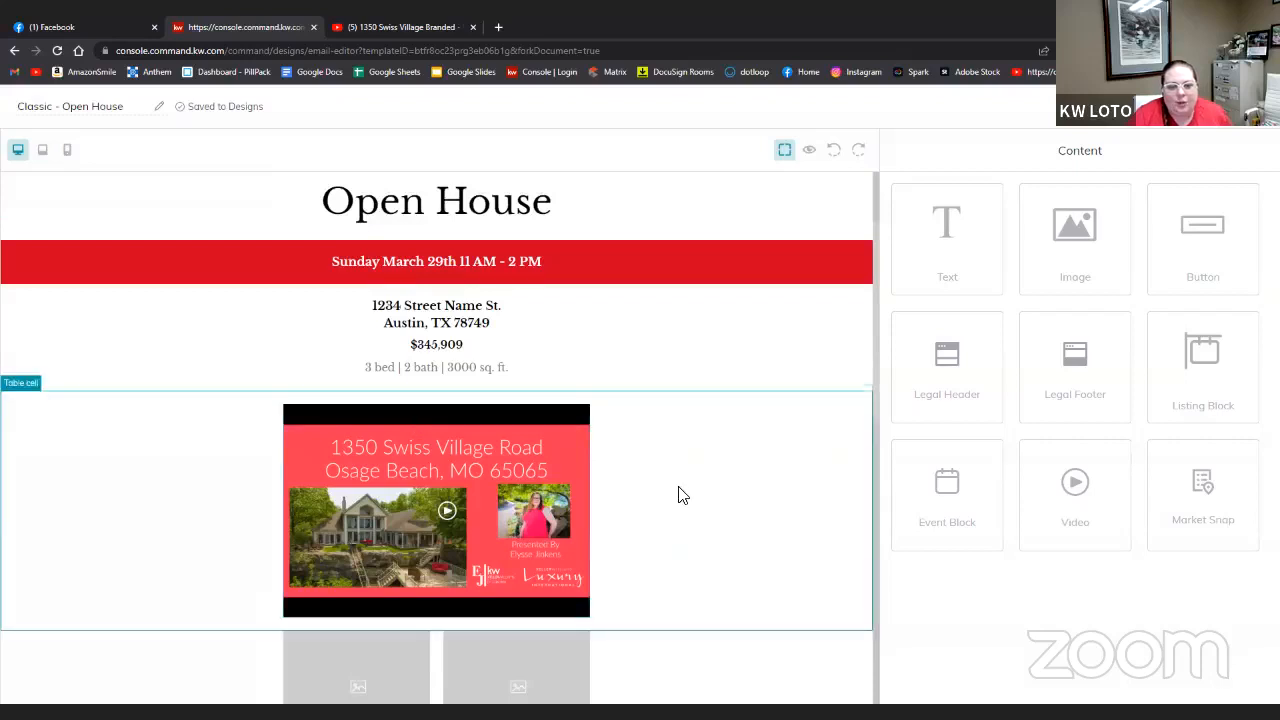
scroll(678, 495, "down", 2)
left_click(382, 478)
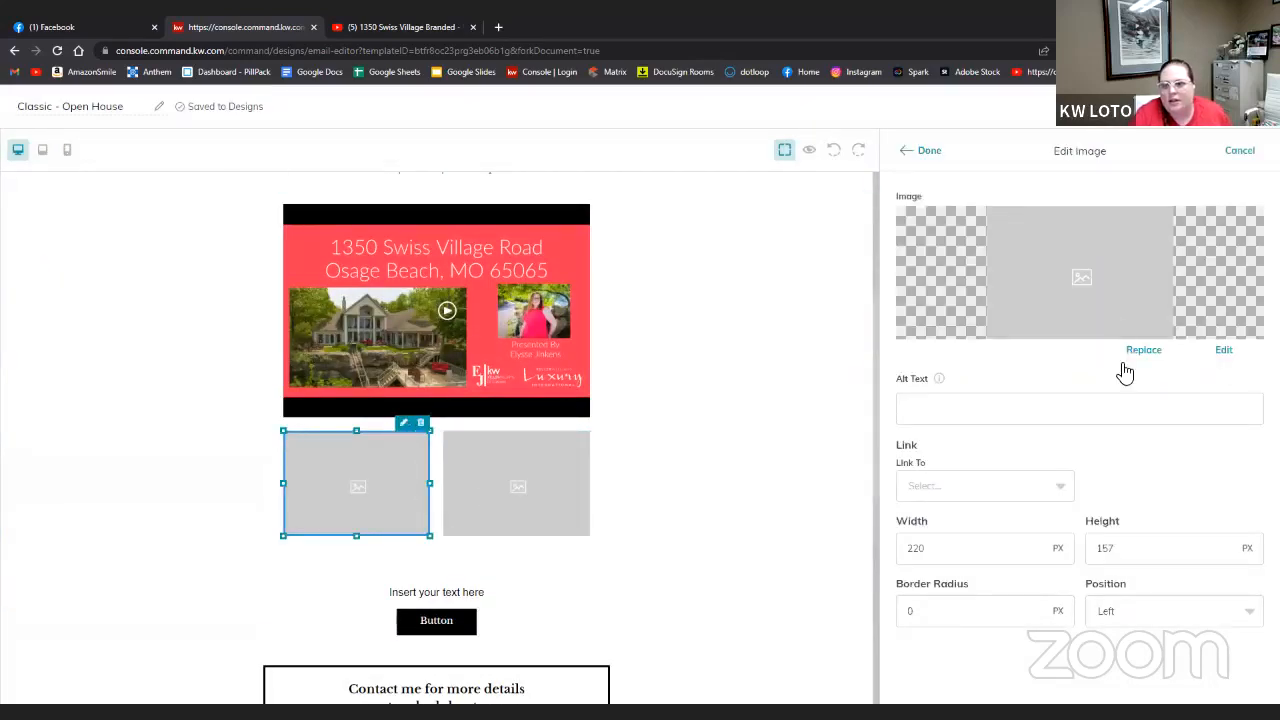
left_click(1143, 352)
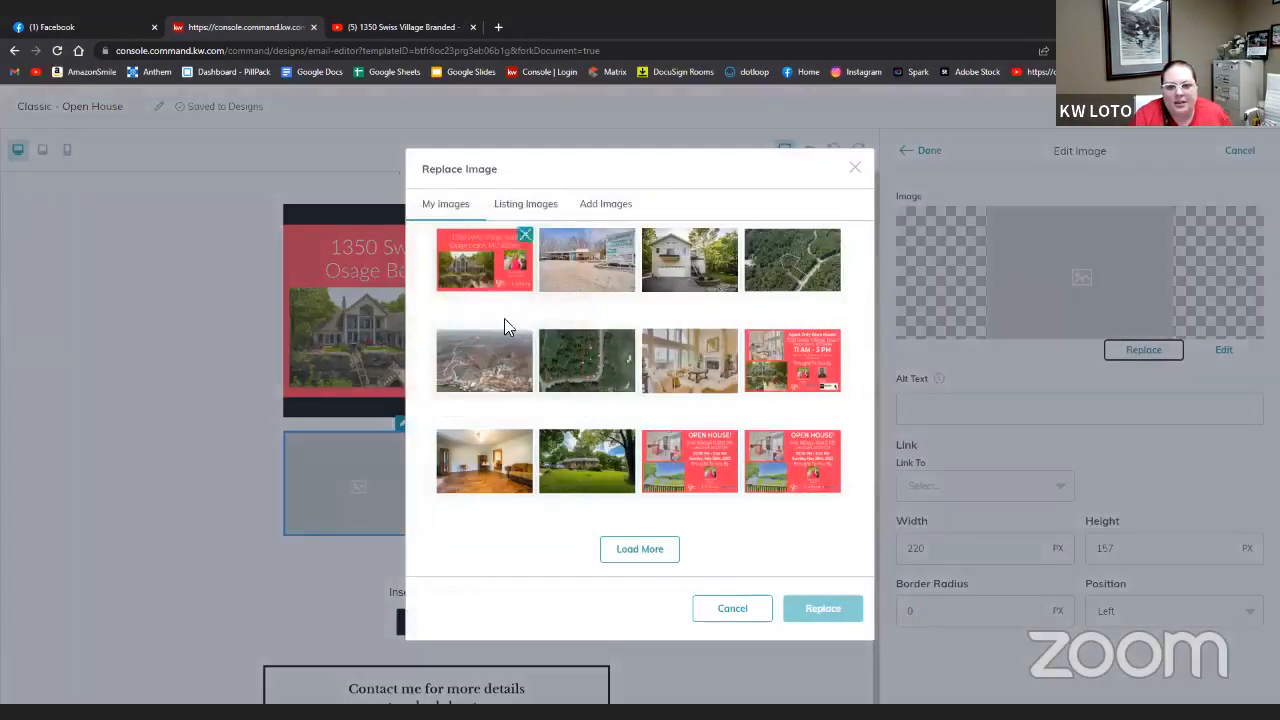
left_click(533, 205)
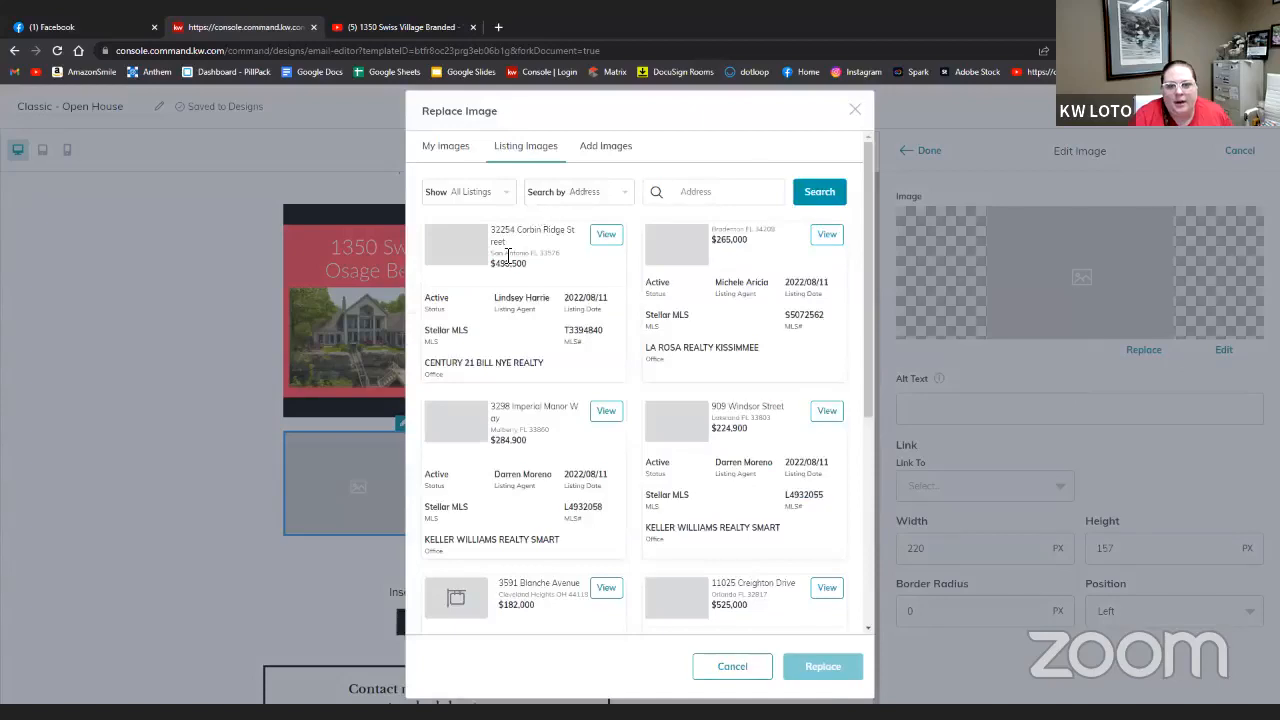
left_click(689, 200)
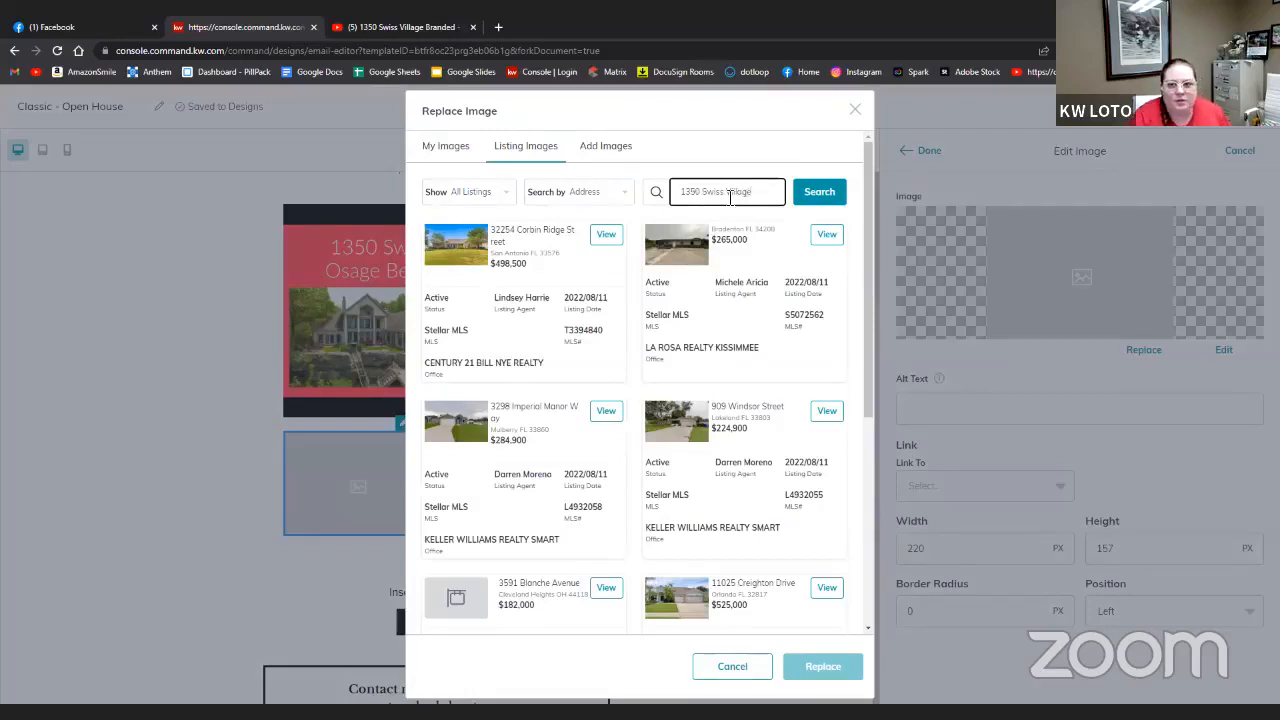
left_click(824, 196)
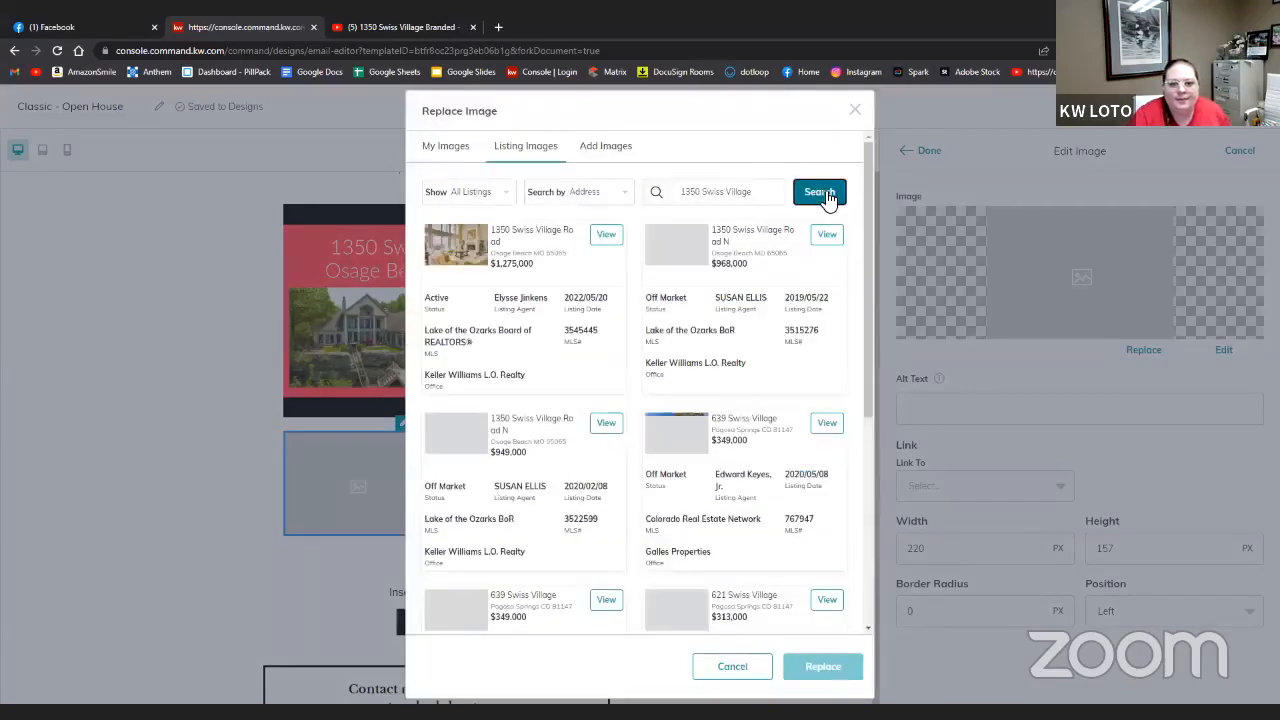
left_click(605, 235)
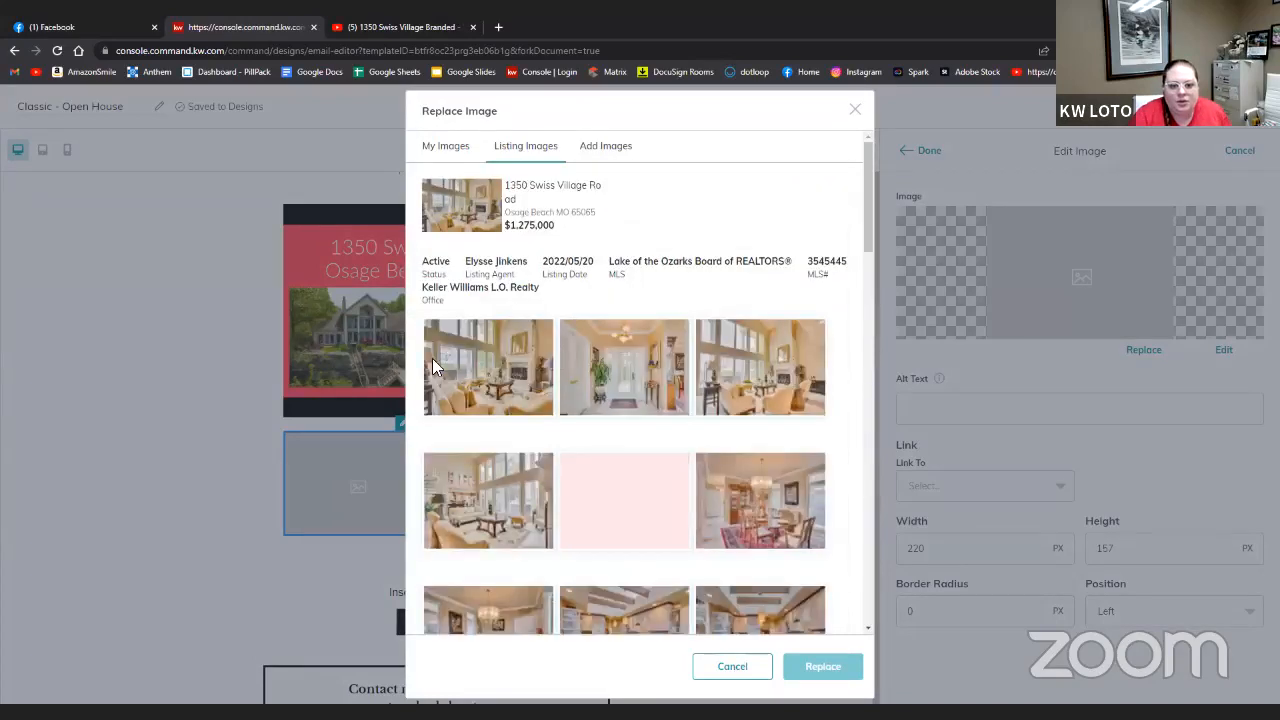
left_click(432, 358)
left_click(833, 668)
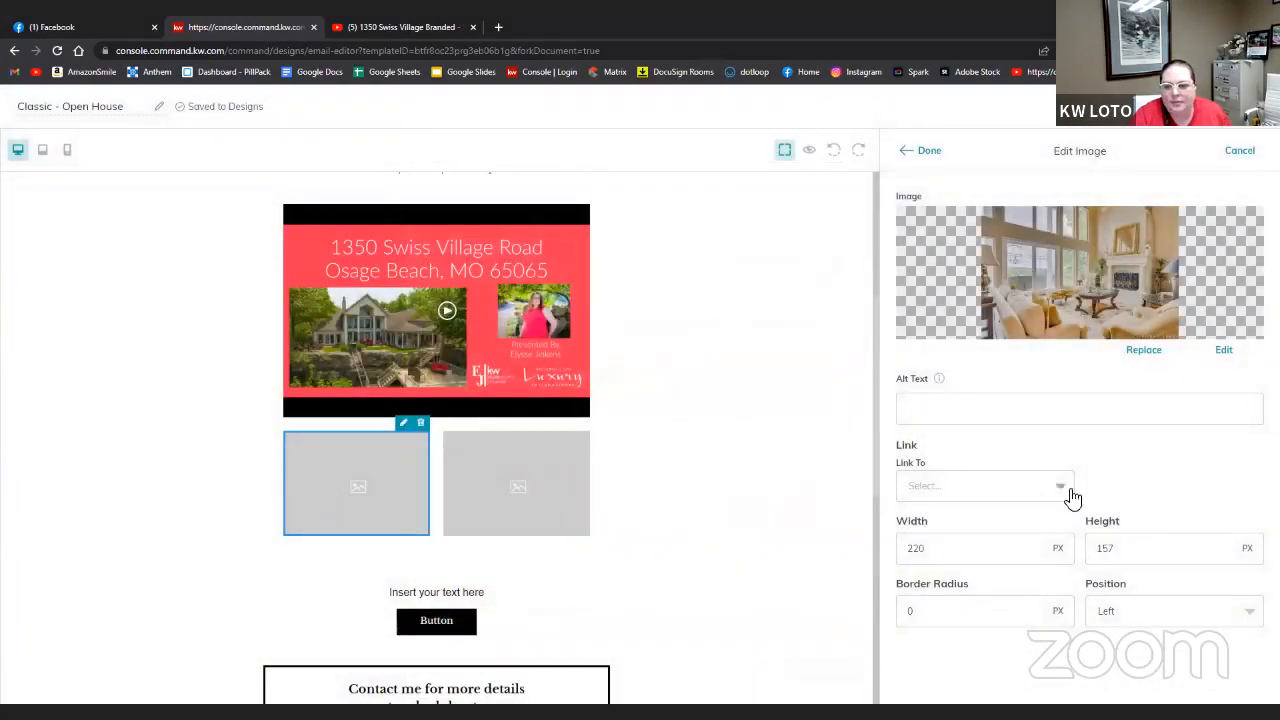
left_click(1060, 490)
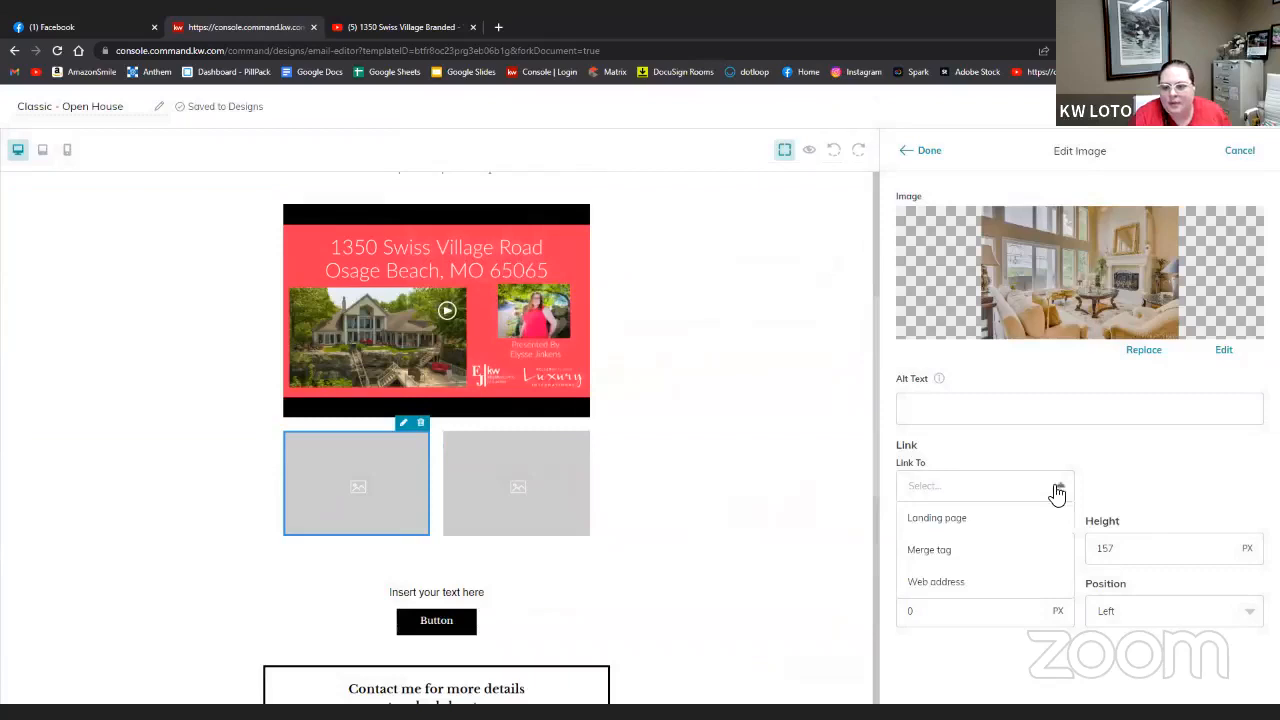
left_click(990, 519)
left_click(1100, 490)
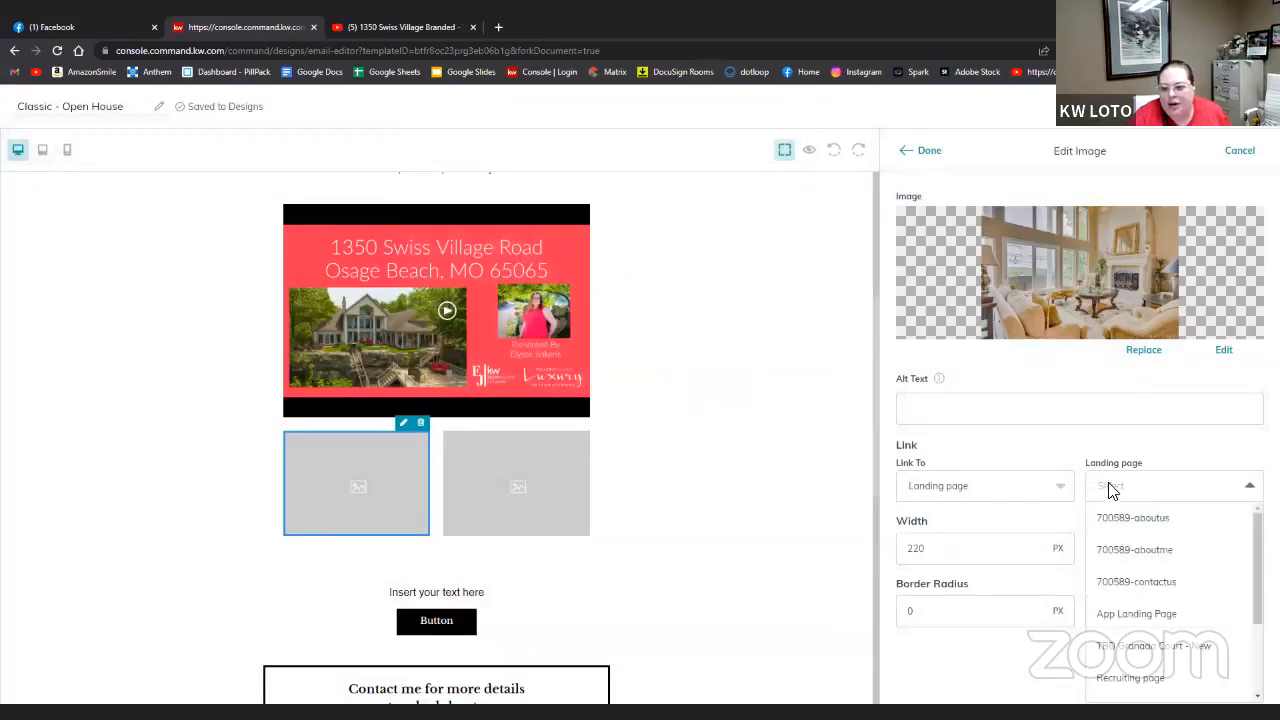
scroll(1140, 638, "down", 2)
left_click(1164, 590)
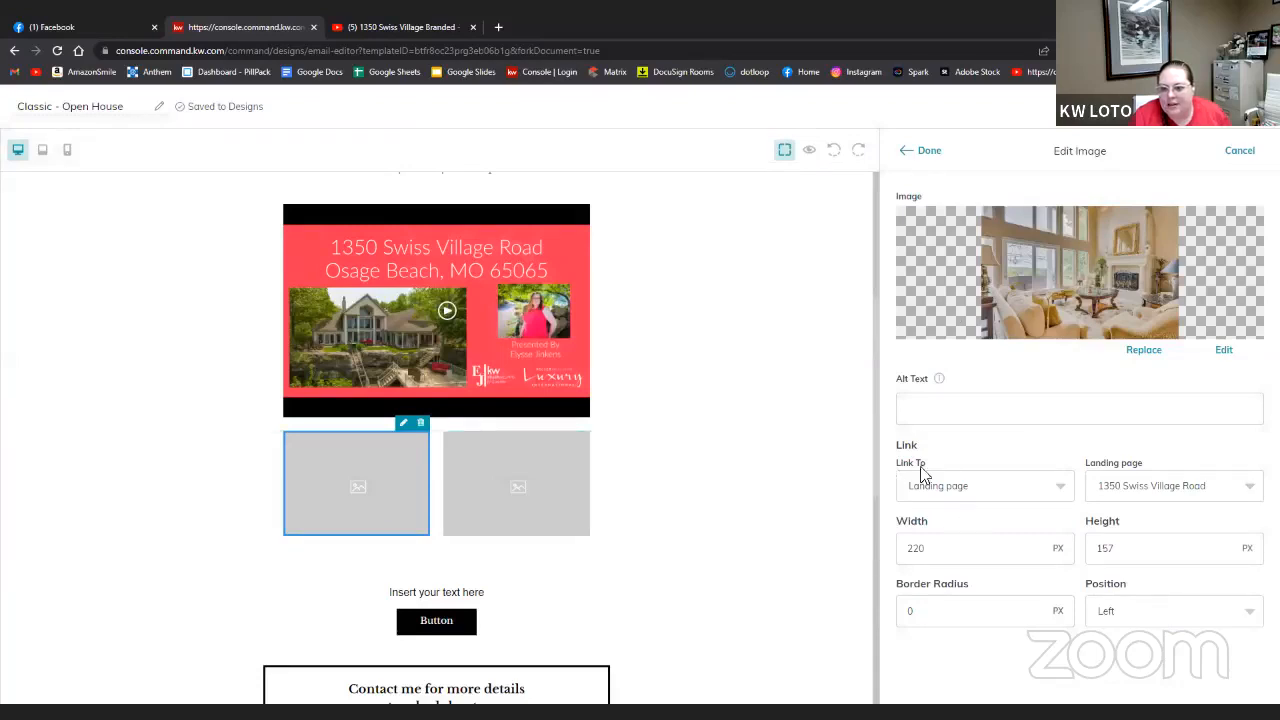
left_click(928, 155)
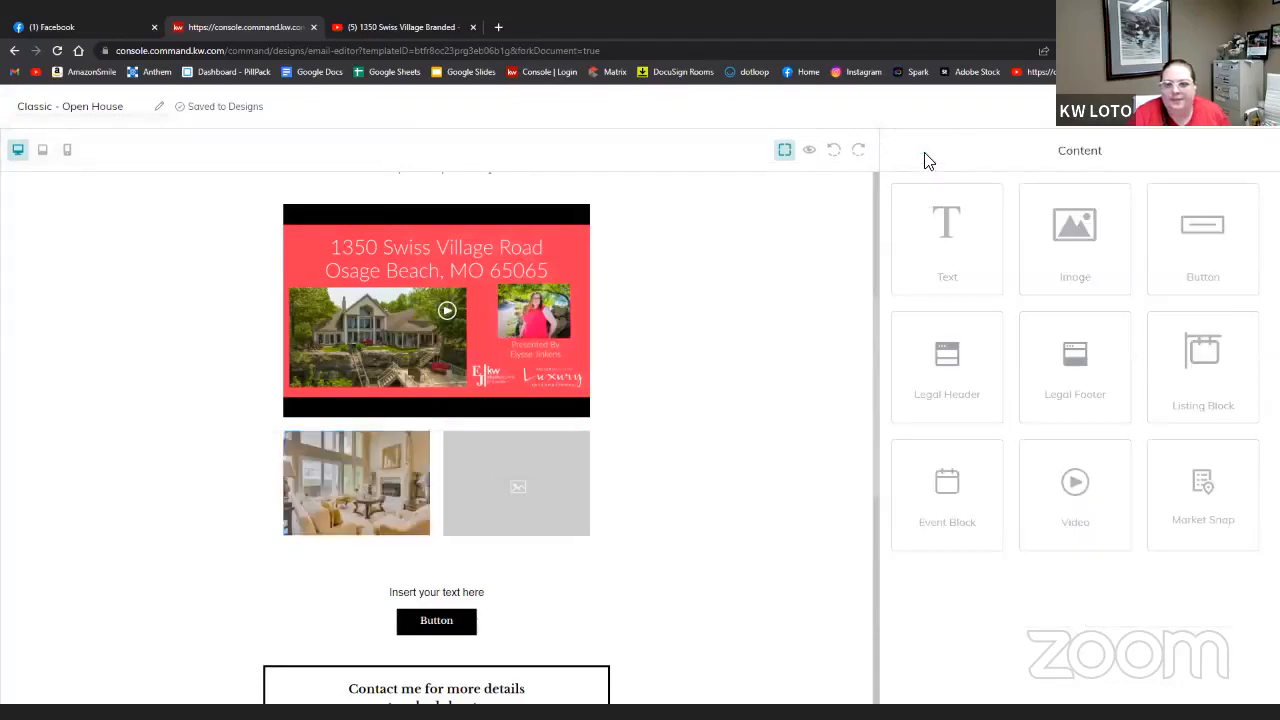
- Search listings for '1350' and put the lakefront house exterior photo into the right slot
left_click(518, 470)
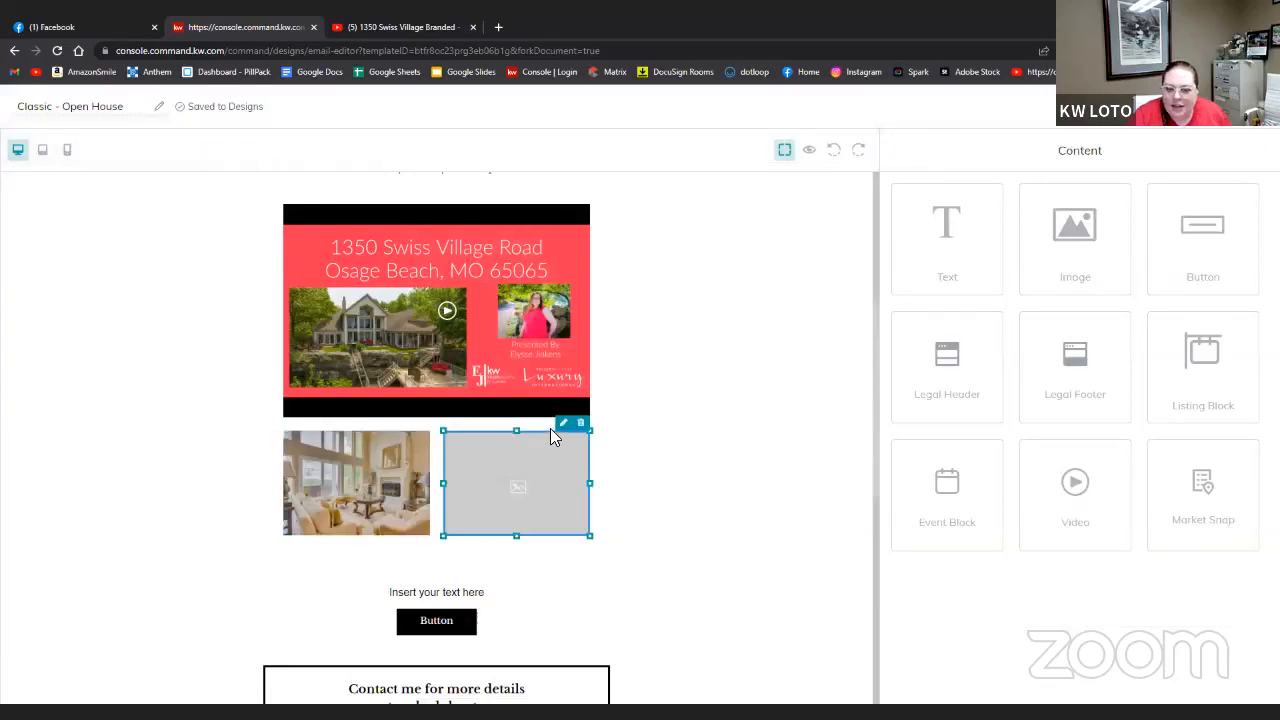
left_click(563, 423)
left_click(1143, 349)
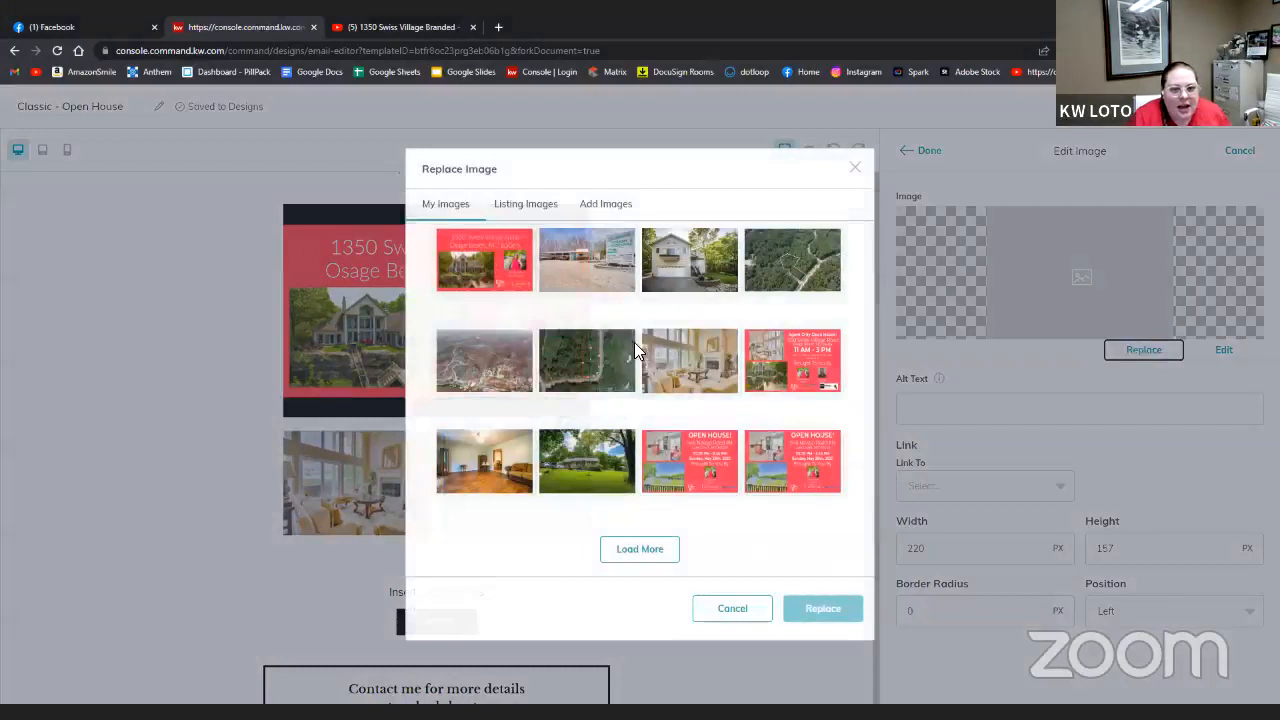
left_click(525, 203)
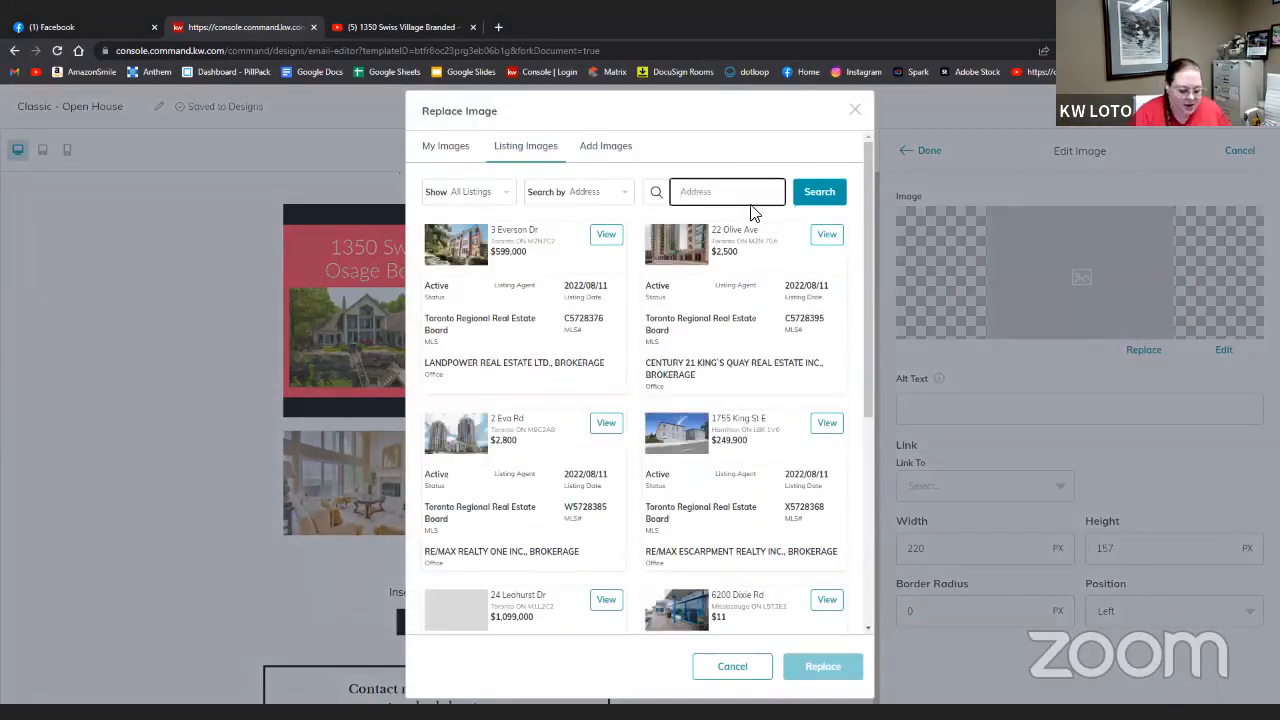
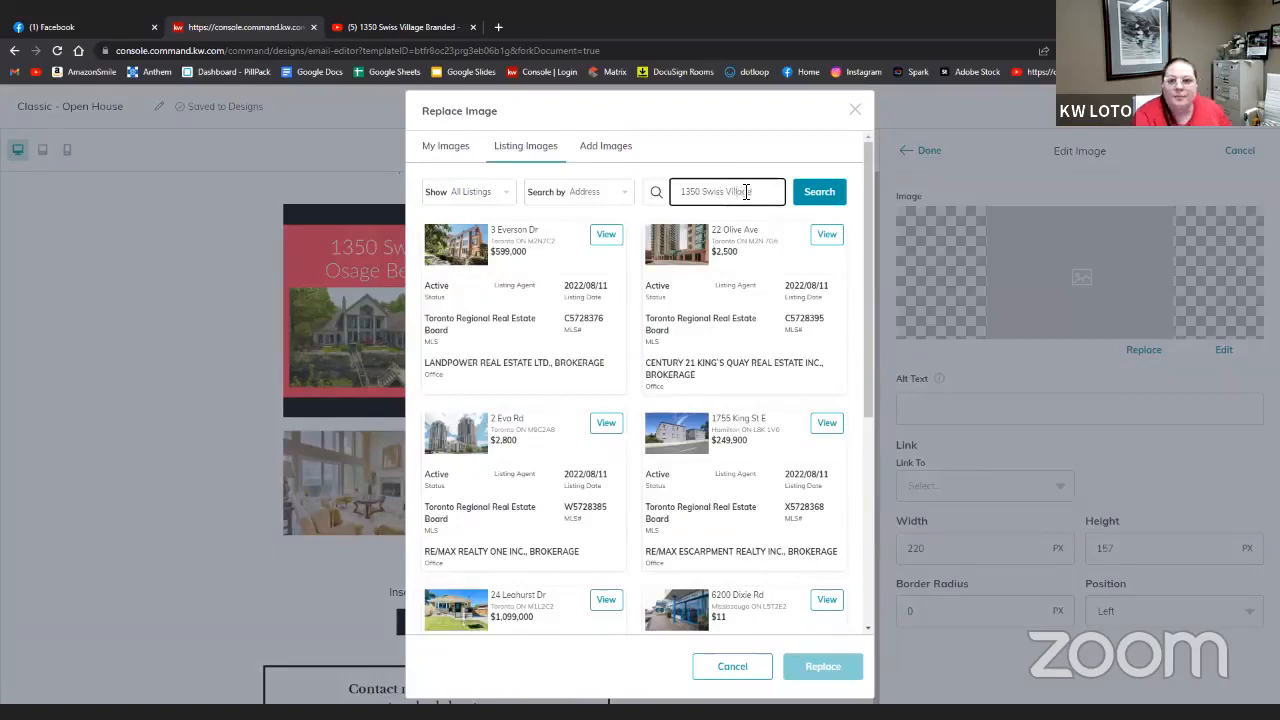
left_click(797, 185)
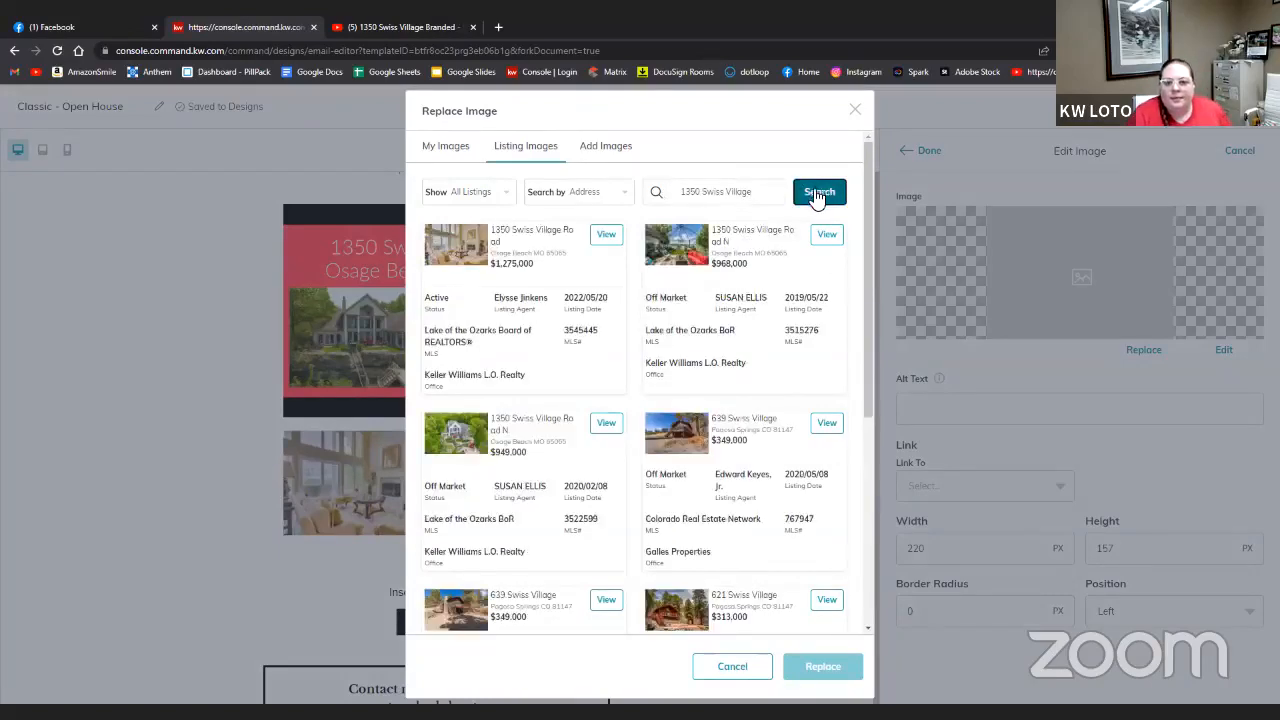
left_click(610, 234)
scroll(698, 380, "down", 5)
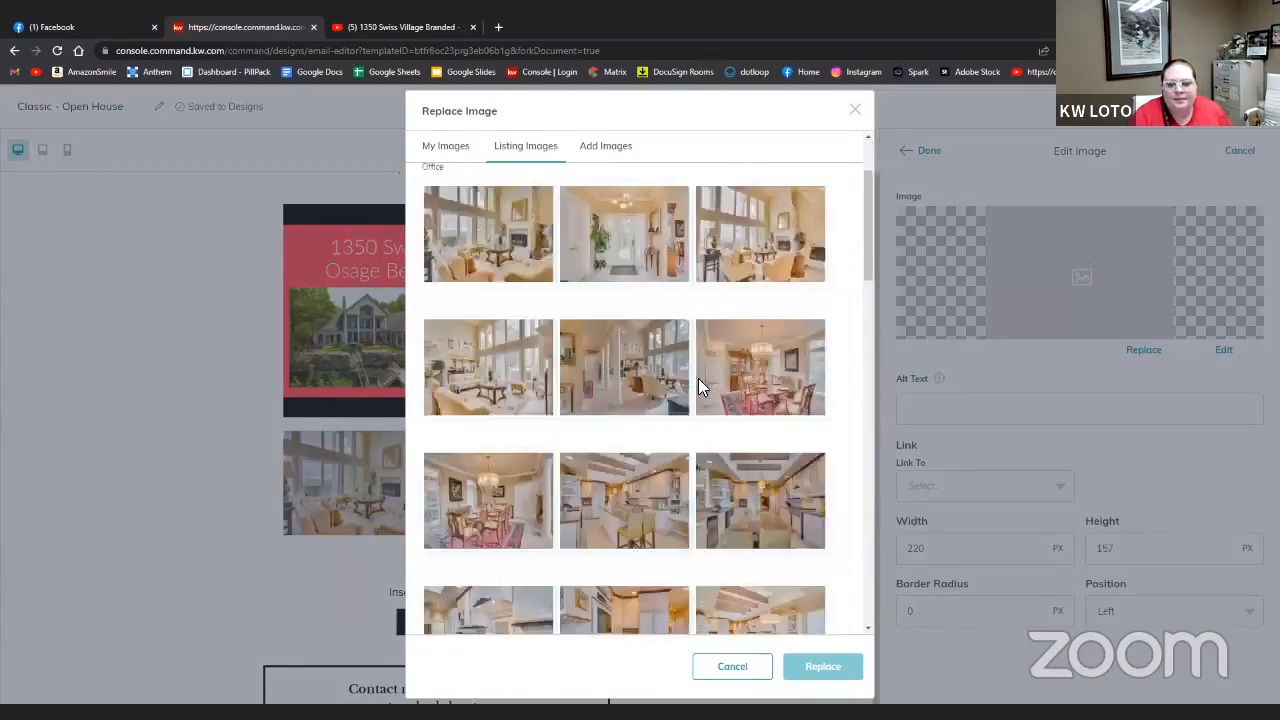
scroll(698, 380, "down", 5)
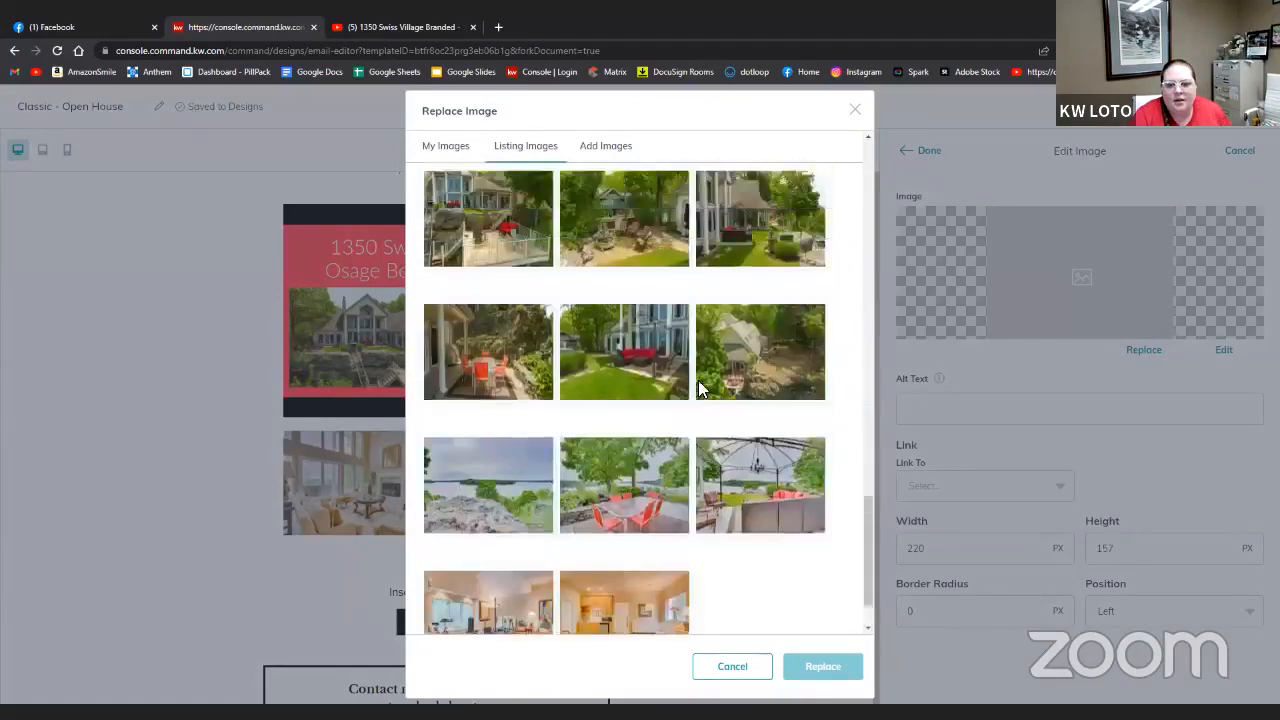
scroll(698, 389, "up", 1)
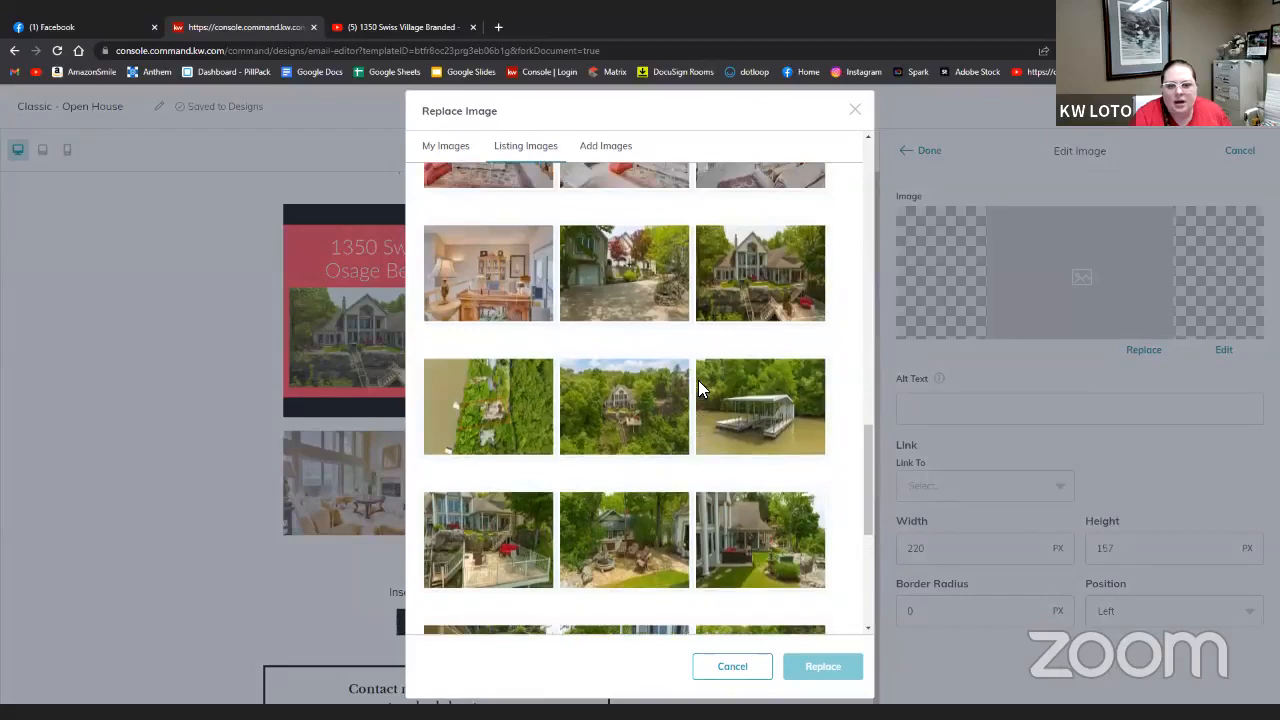
scroll(698, 389, "up", 1)
scroll(698, 389, "down", 2)
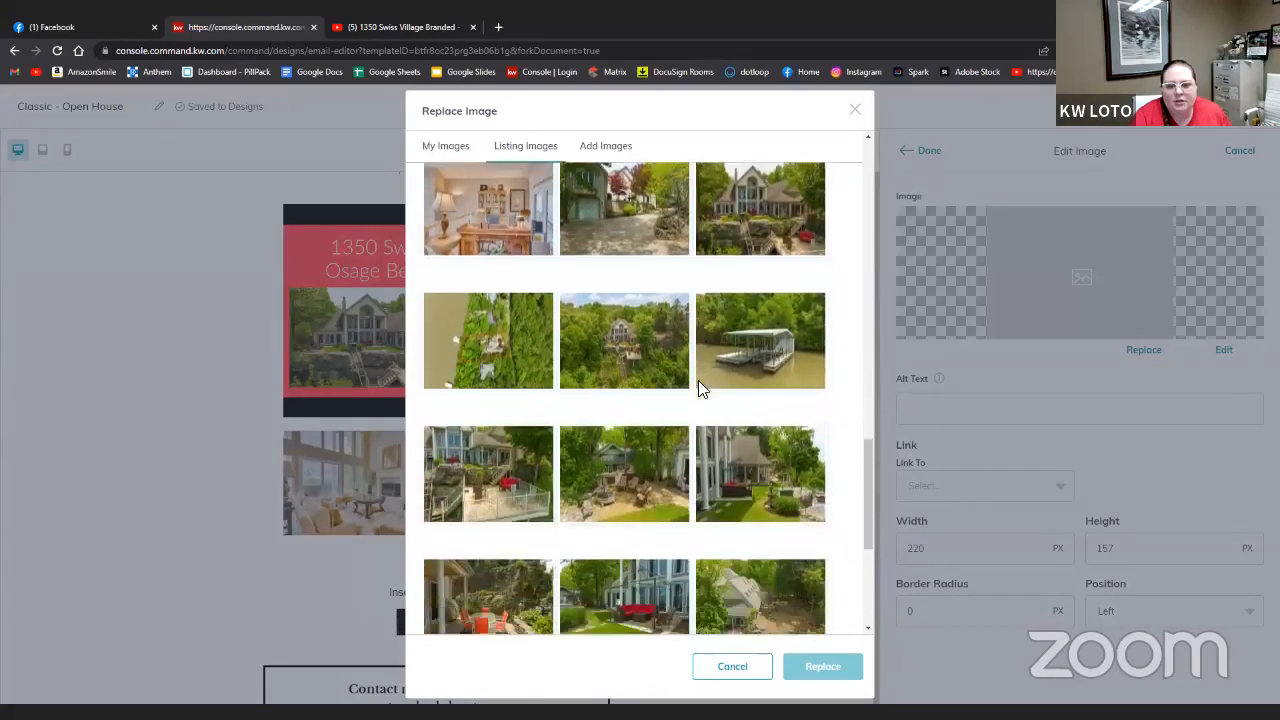
left_click(815, 205)
left_click(823, 666)
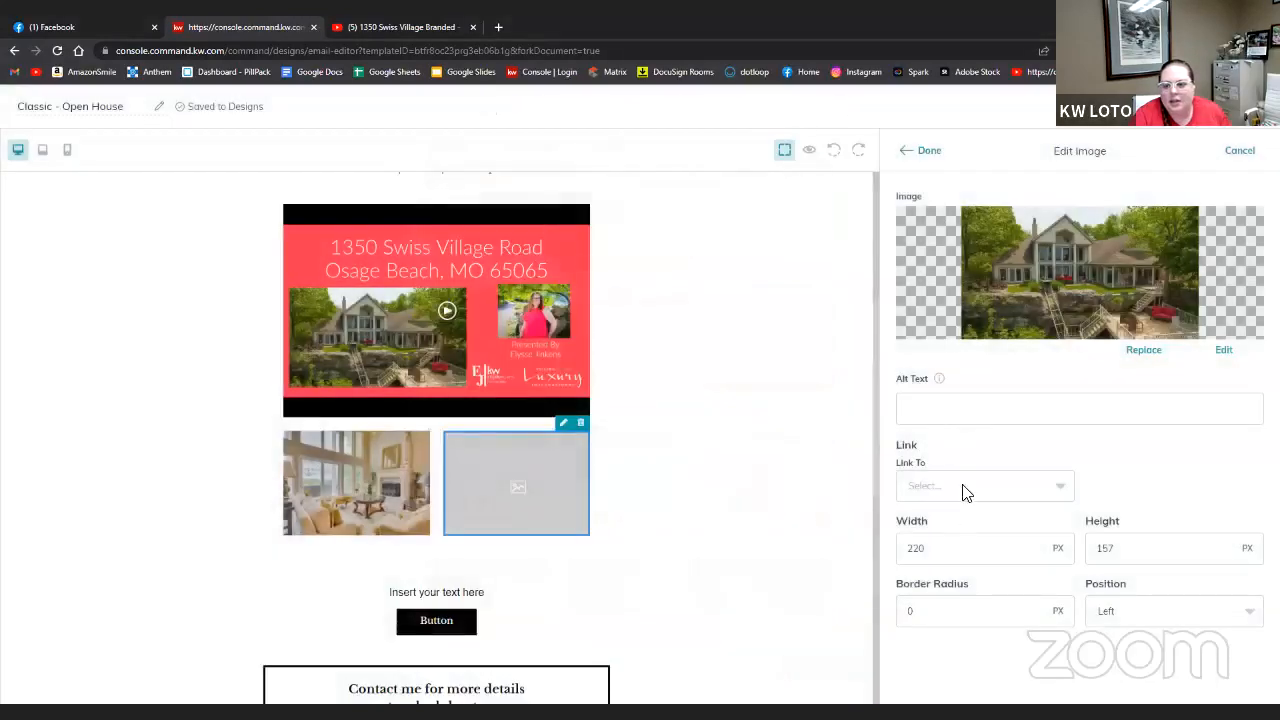
left_click(966, 490)
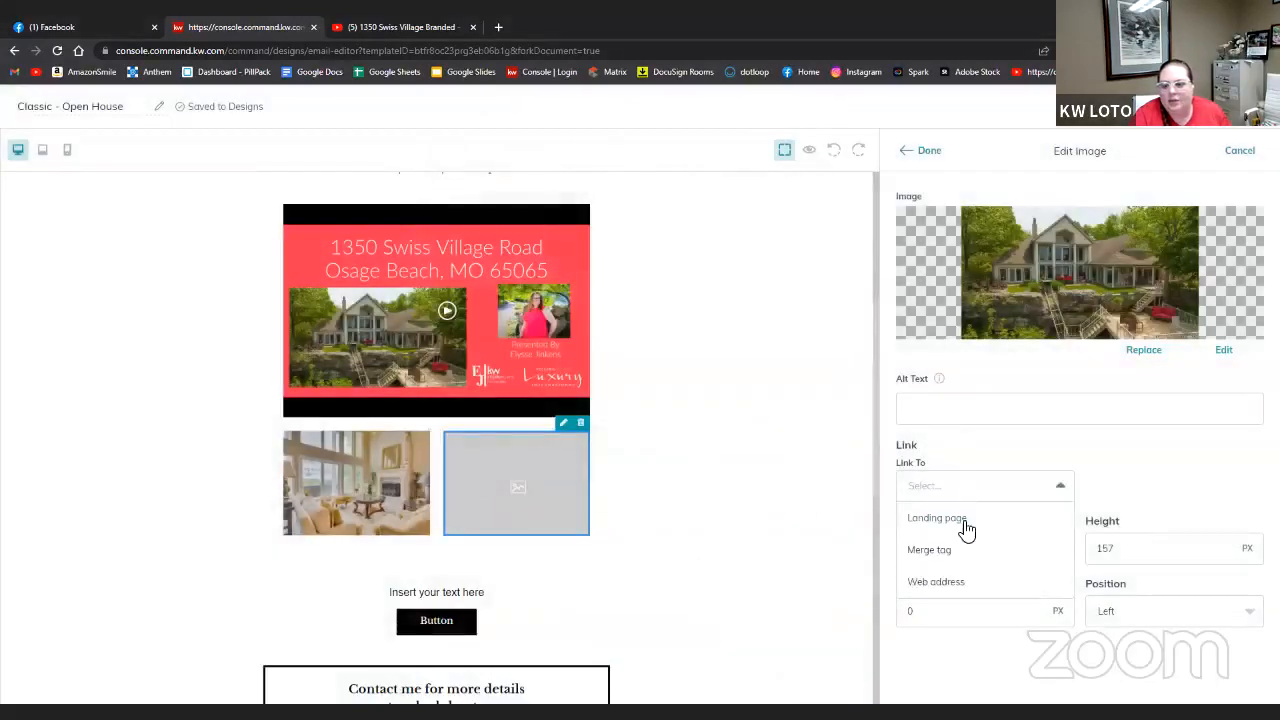
left_click(1150, 486)
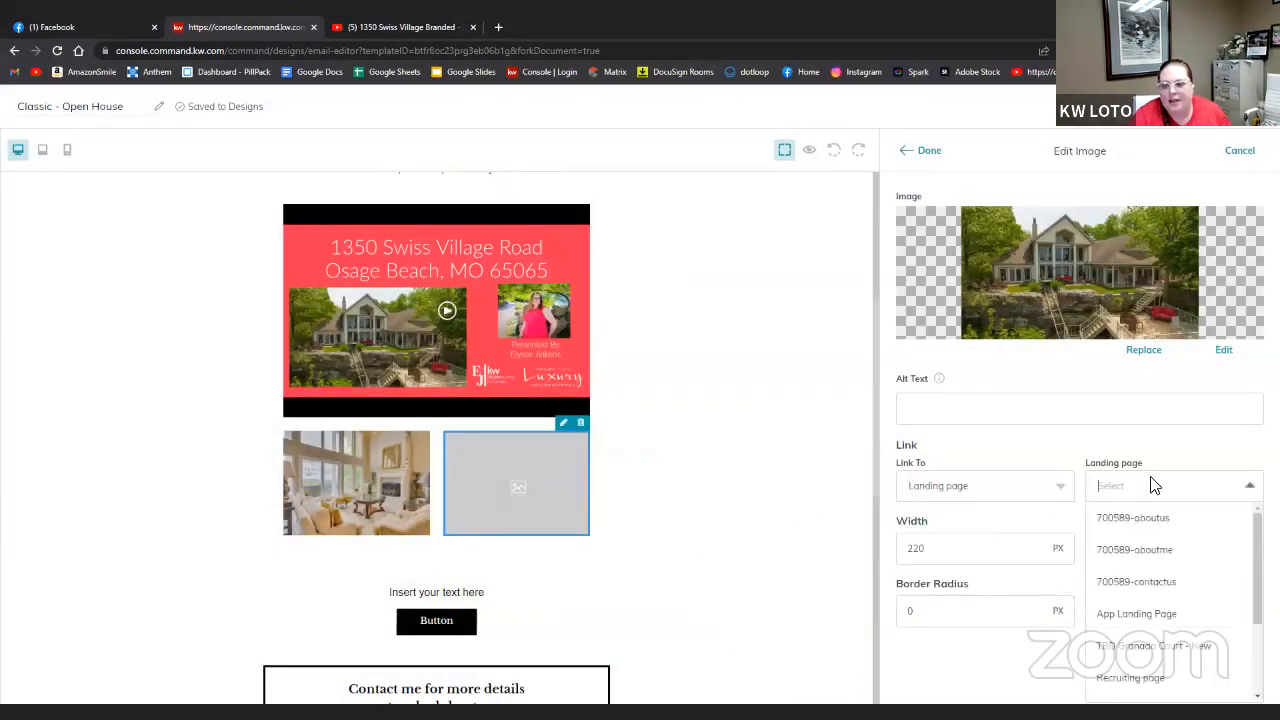
scroll(1145, 492, "down", 5)
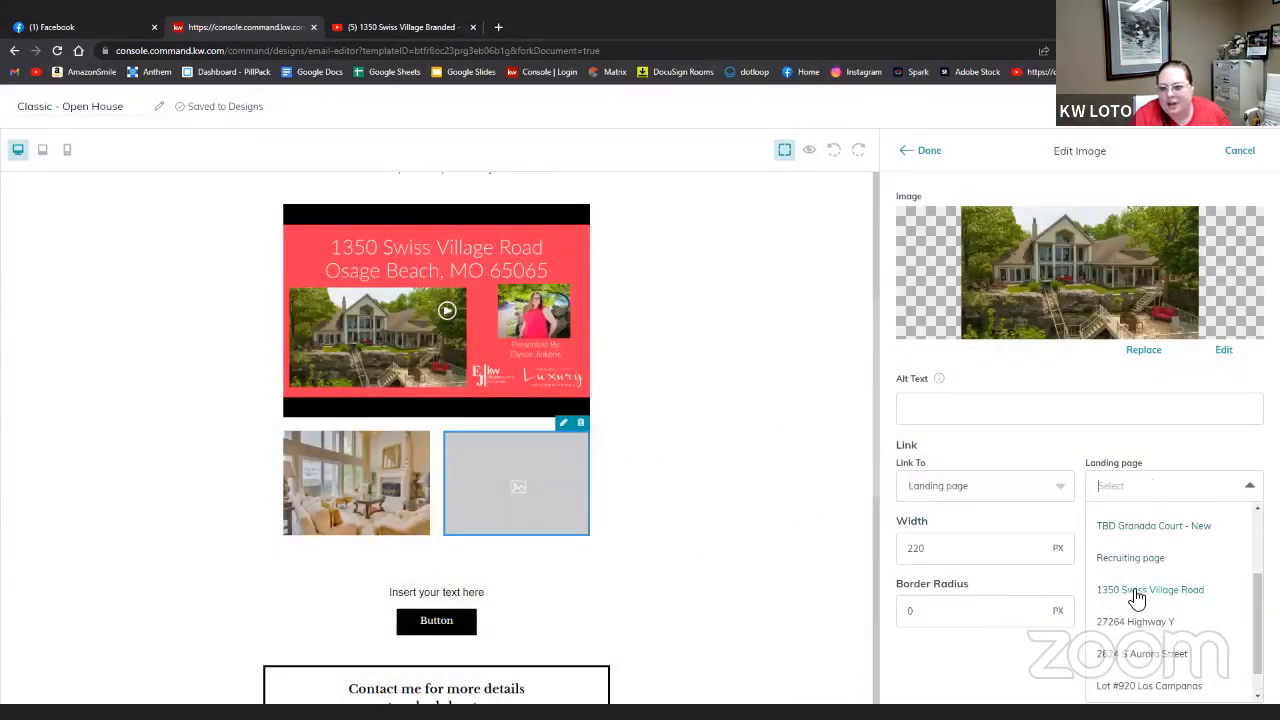
left_click(1135, 592)
left_click(920, 153)
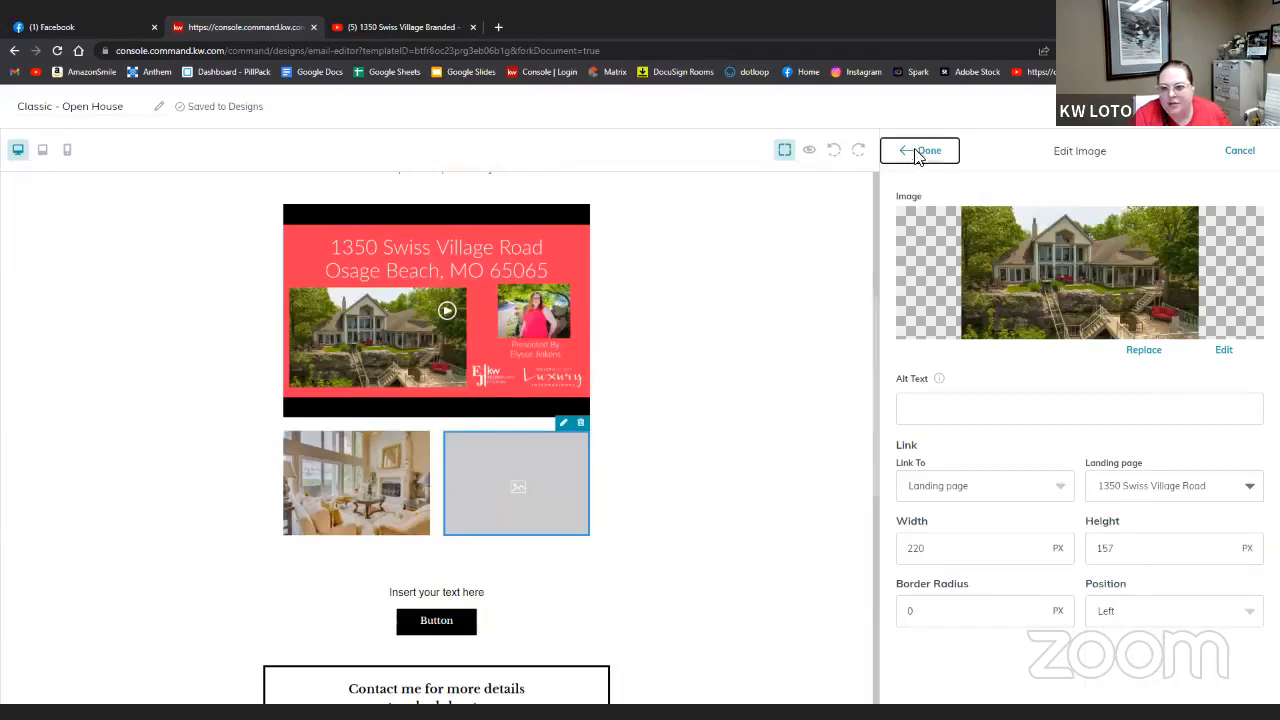
scroll(730, 555, "up", 3)
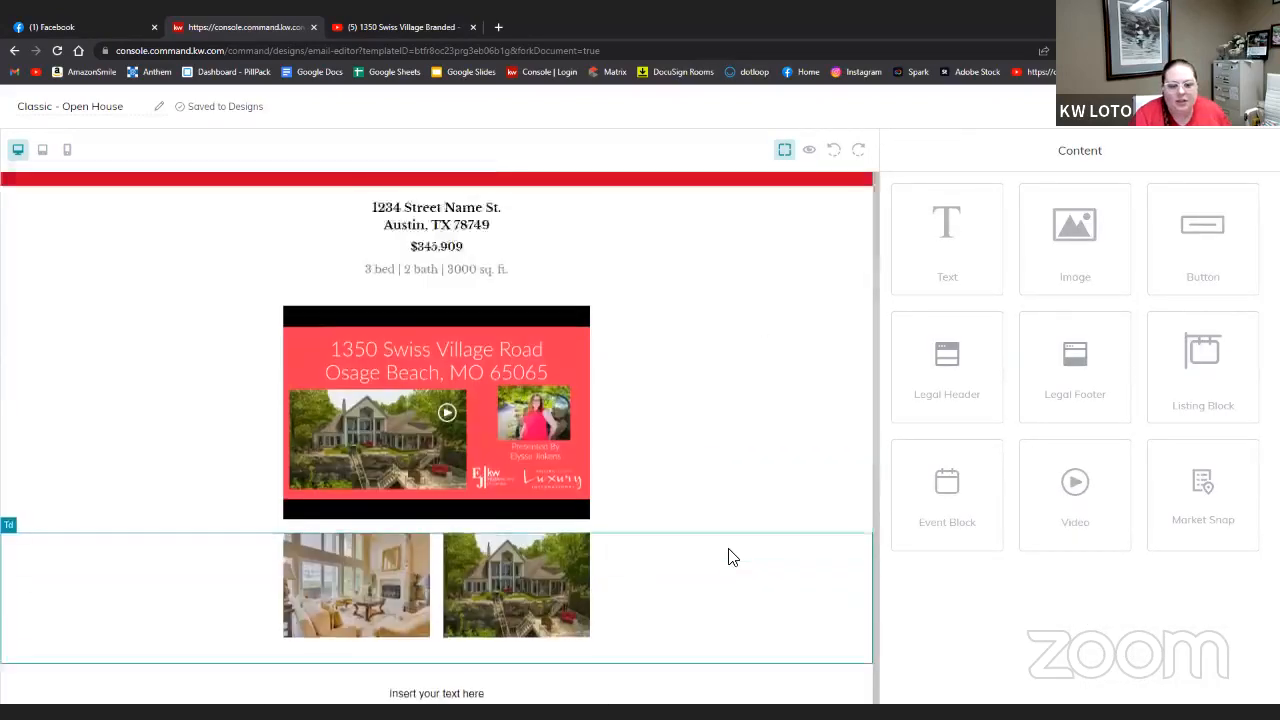
scroll(730, 555, "down", 4)
scroll(730, 553, "up", 3)
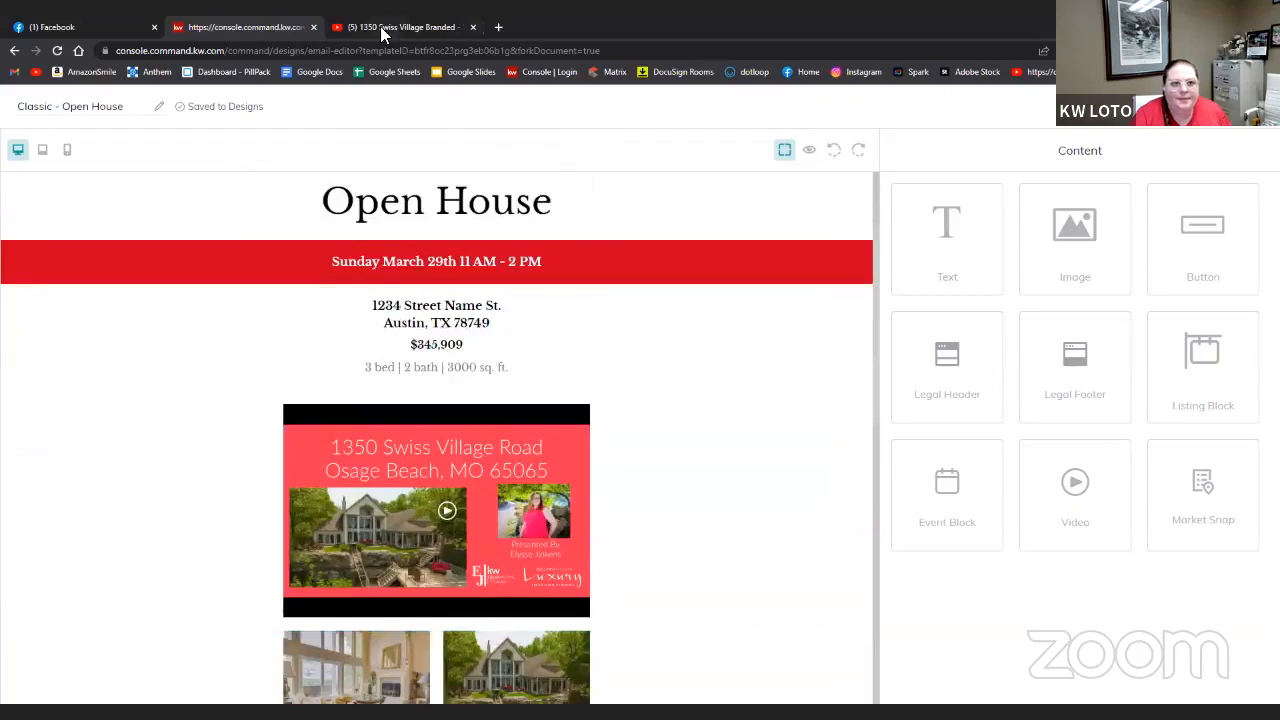
- Launch Matrix MLS from the board's member dashboard
left_click(345, 27)
left_click(614, 73)
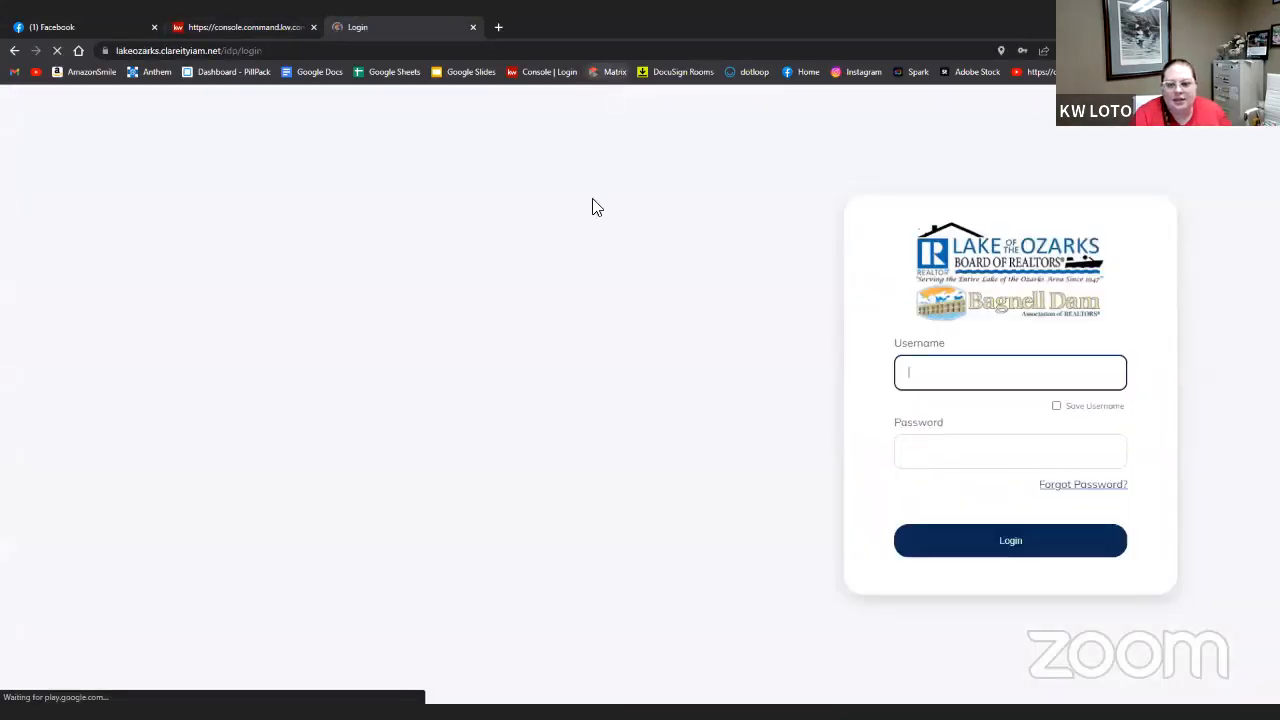
left_click(997, 540)
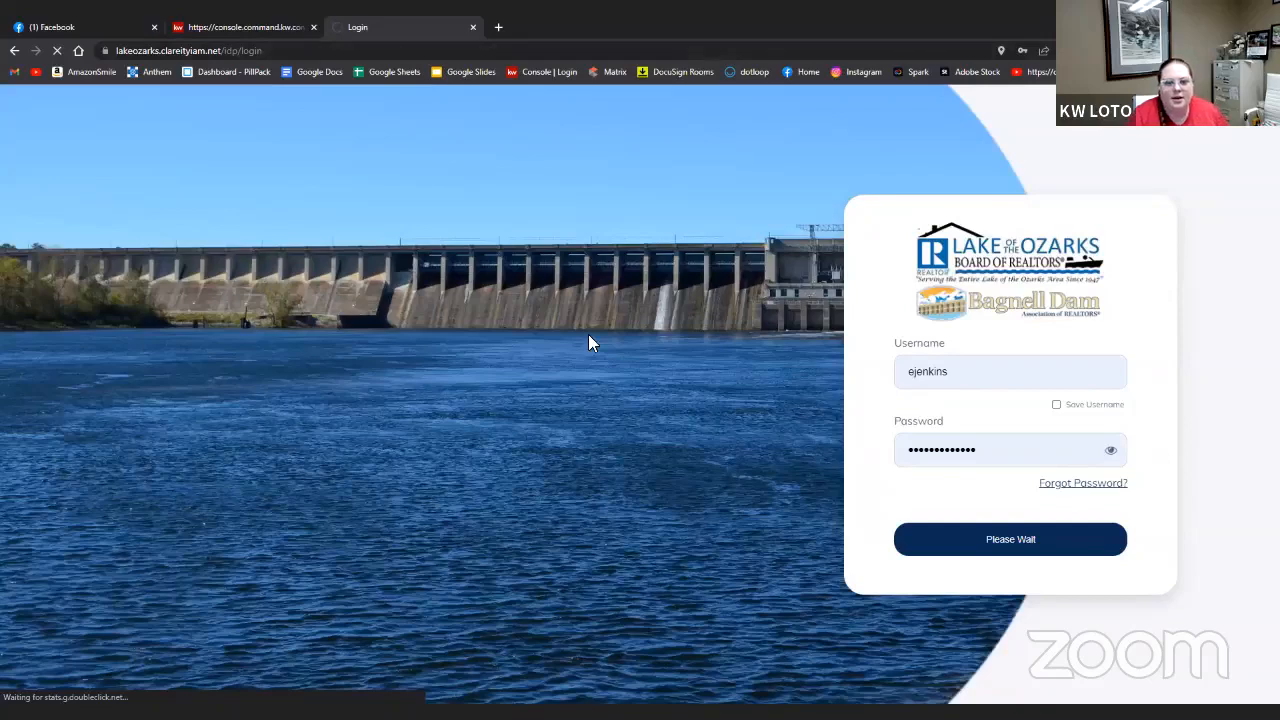
left_click(85, 24)
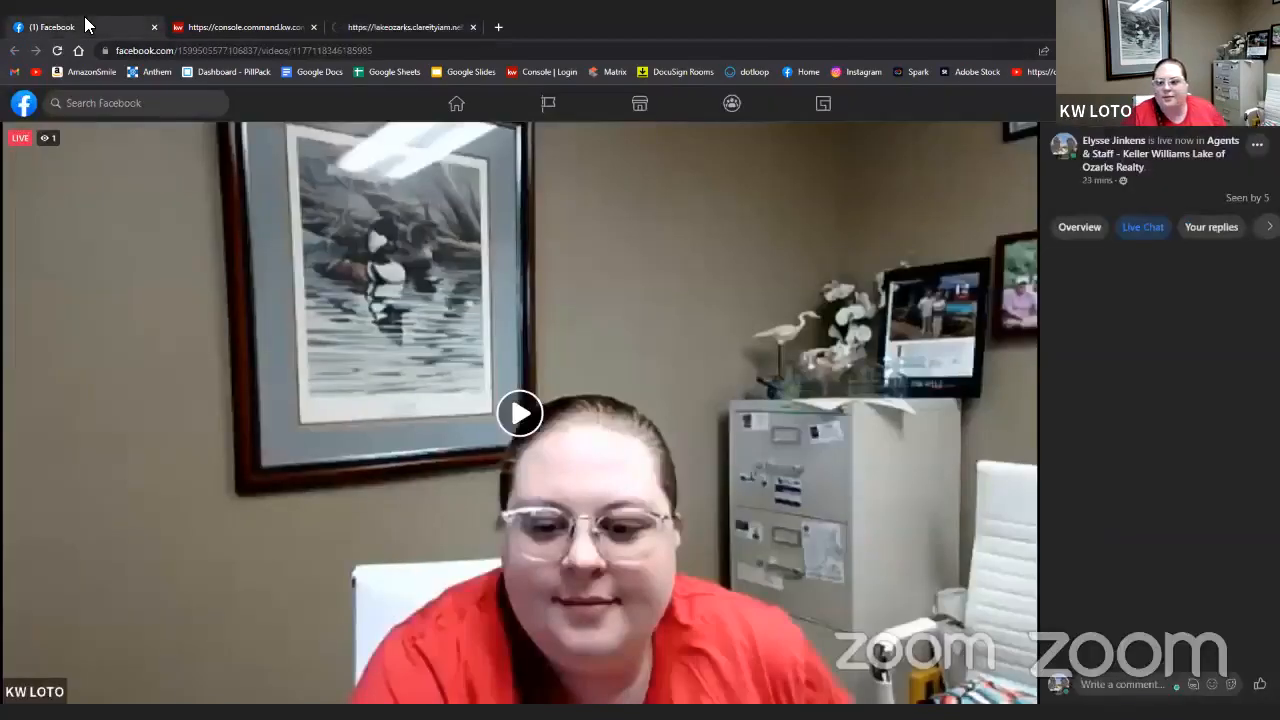
left_click(57, 50)
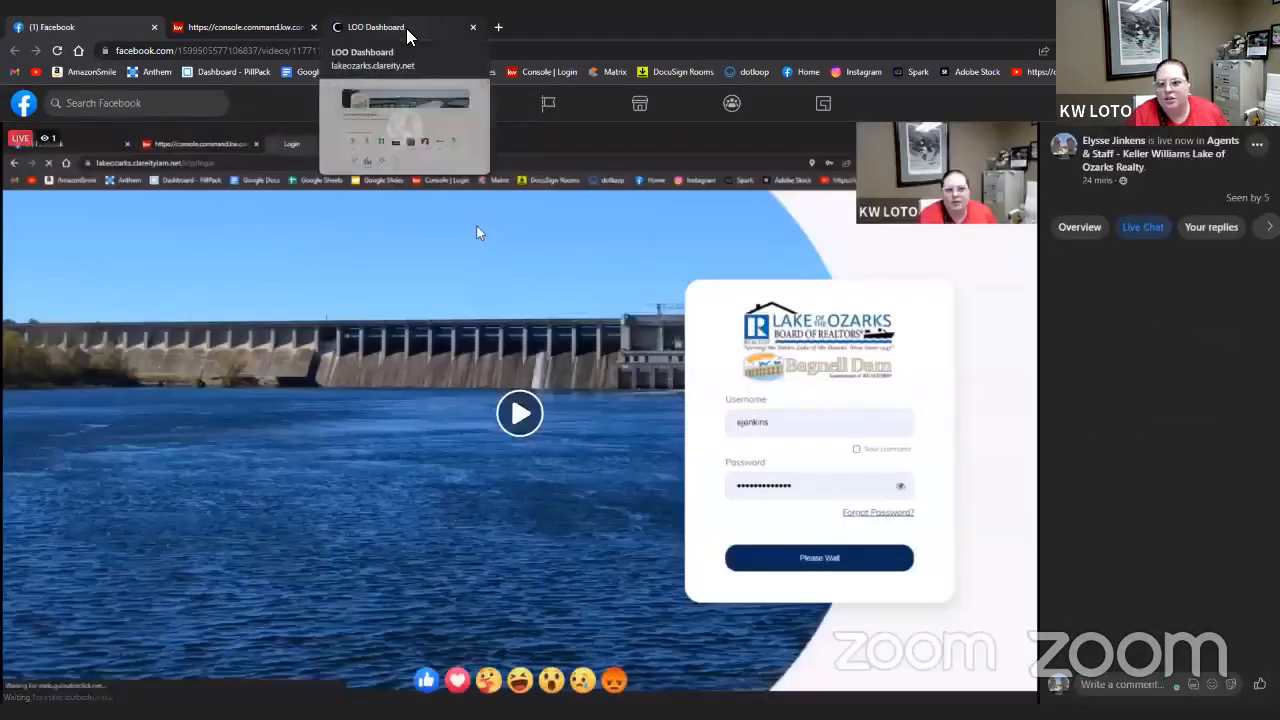
left_click(406, 28)
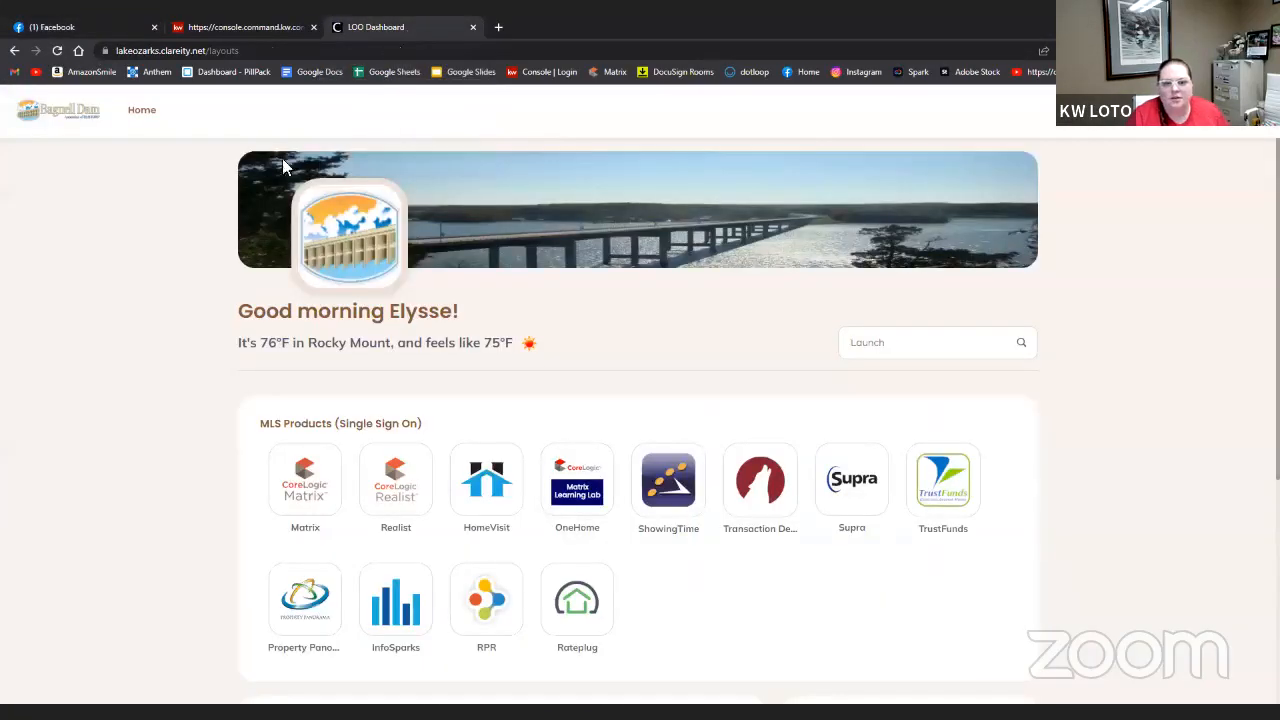
left_click(288, 454)
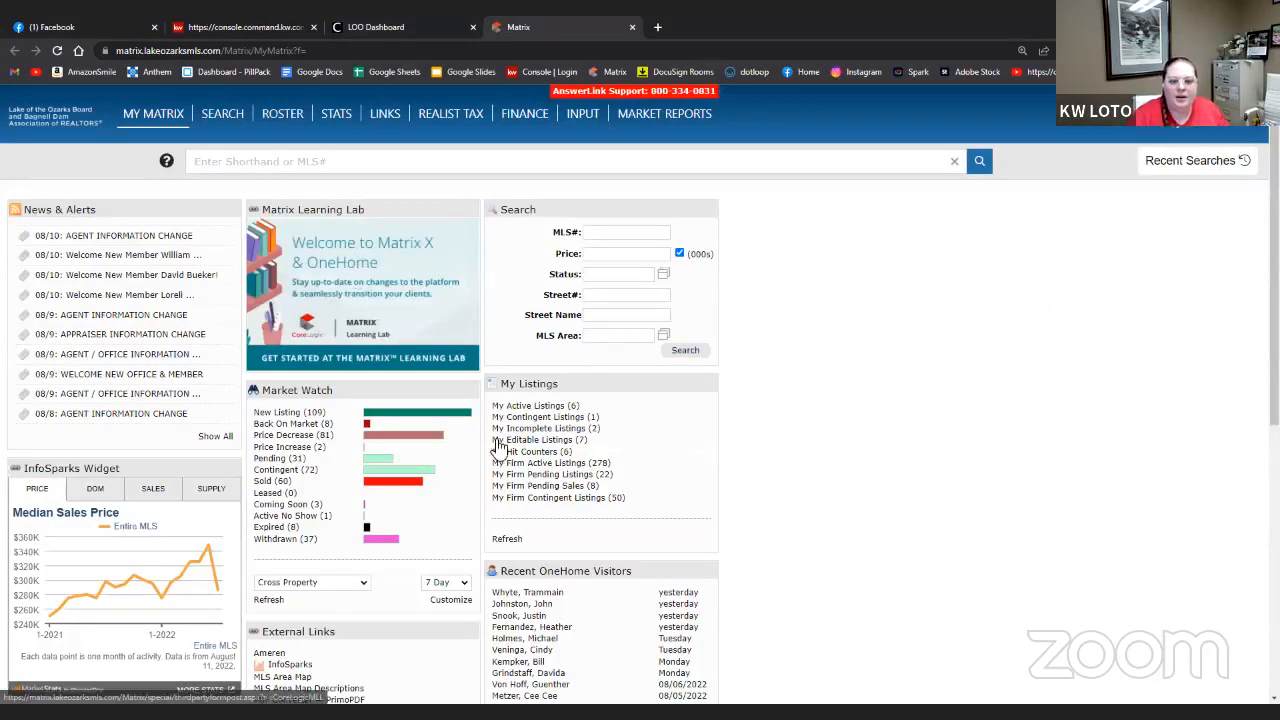
left_click(545, 406)
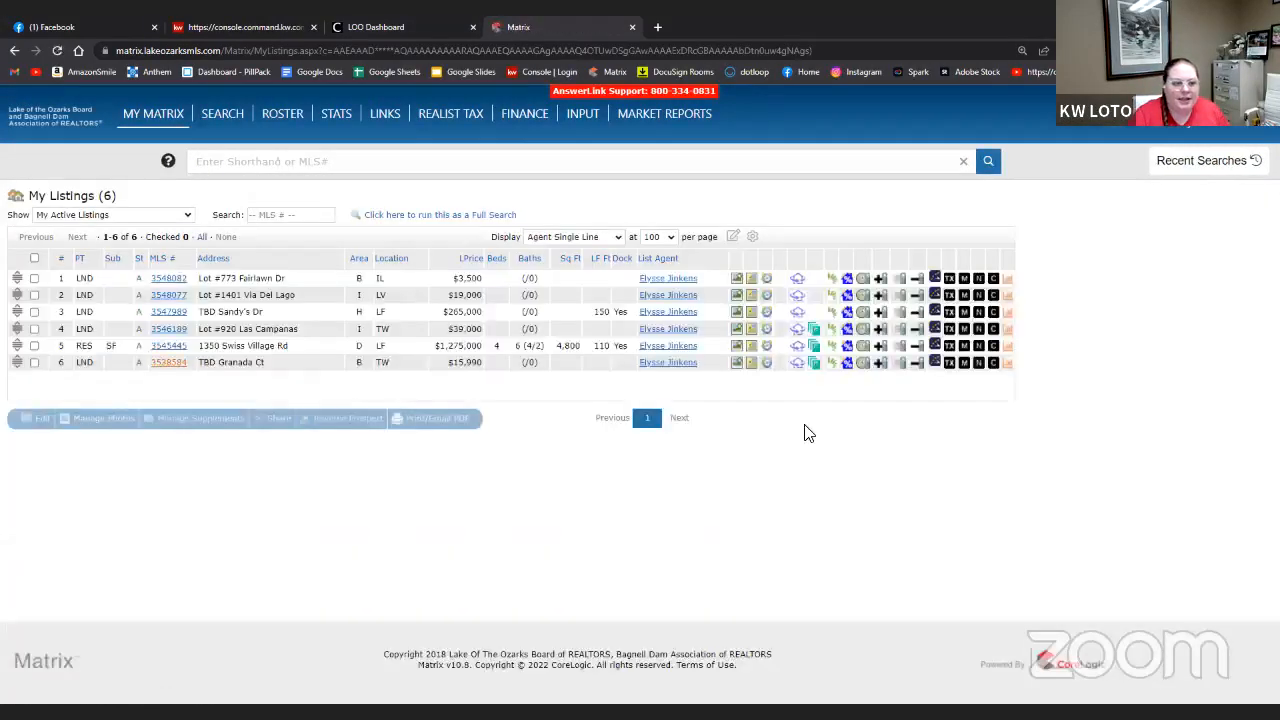
left_click(176, 346)
scroll(400, 450, "down", 10)
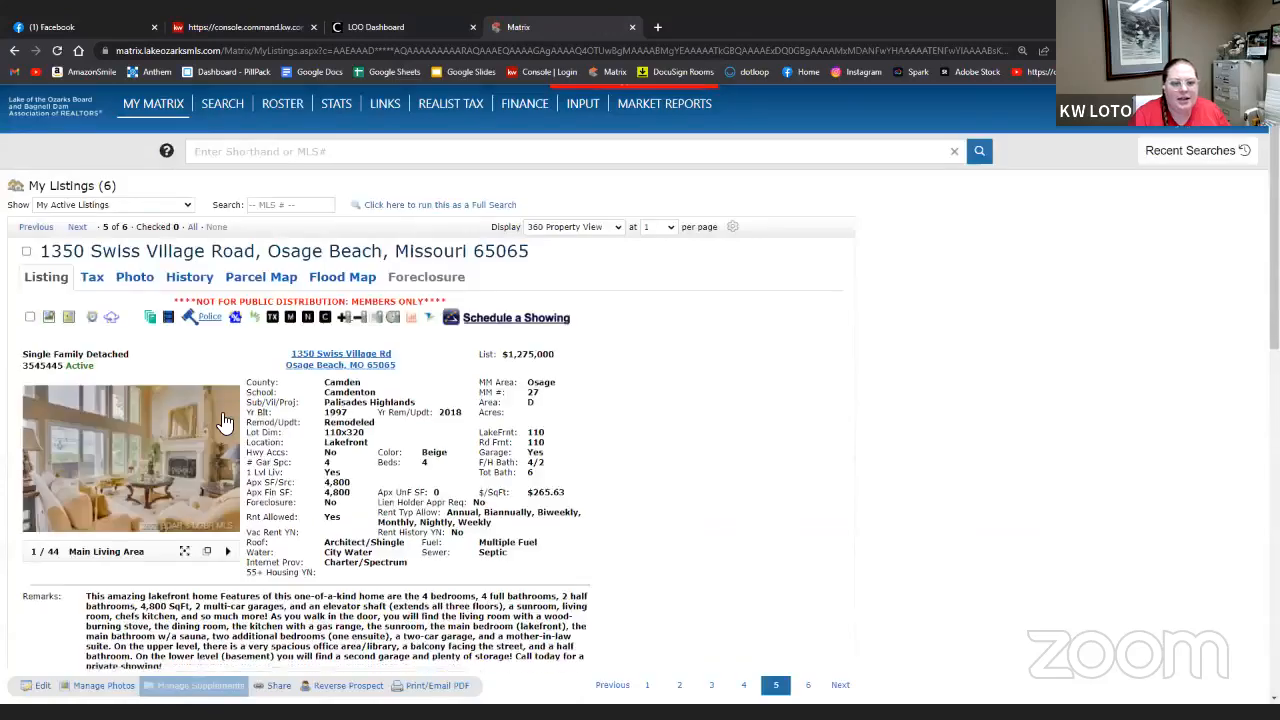
scroll(593, 517, "up", 10)
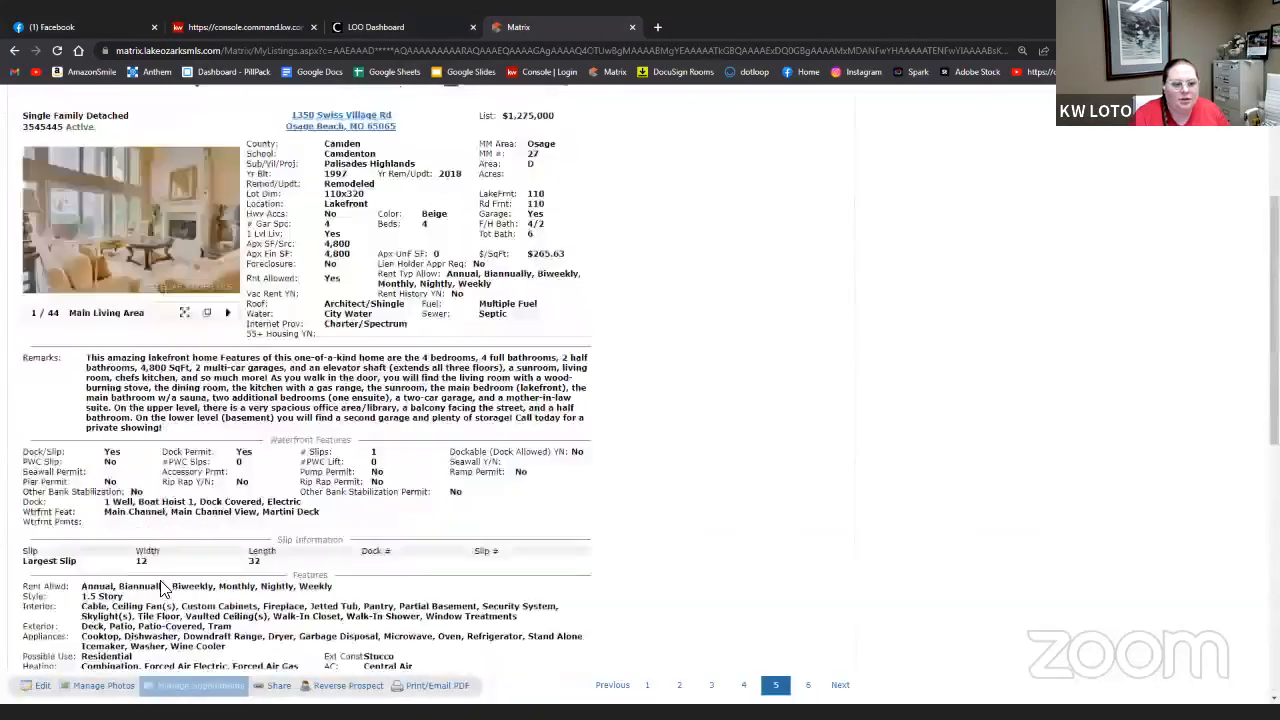
left_click_drag(165, 545, 88, 481)
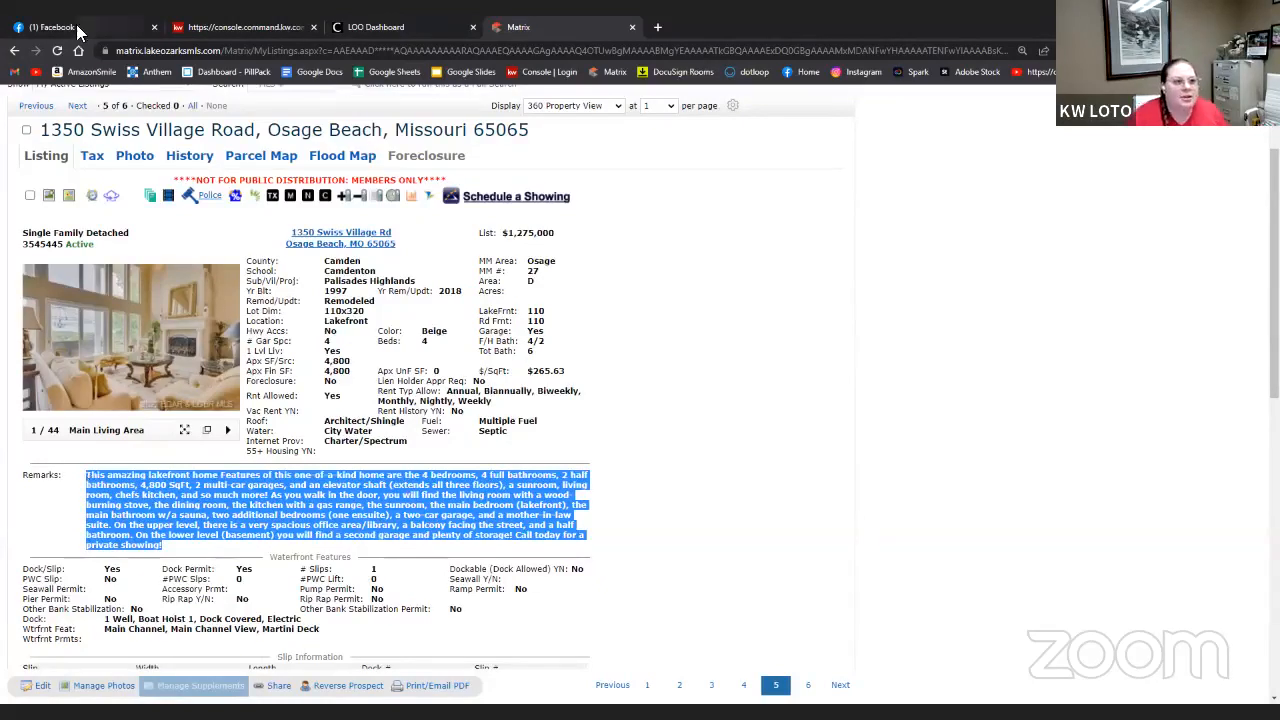
left_click(254, 28)
scroll(771, 537, "down", 6)
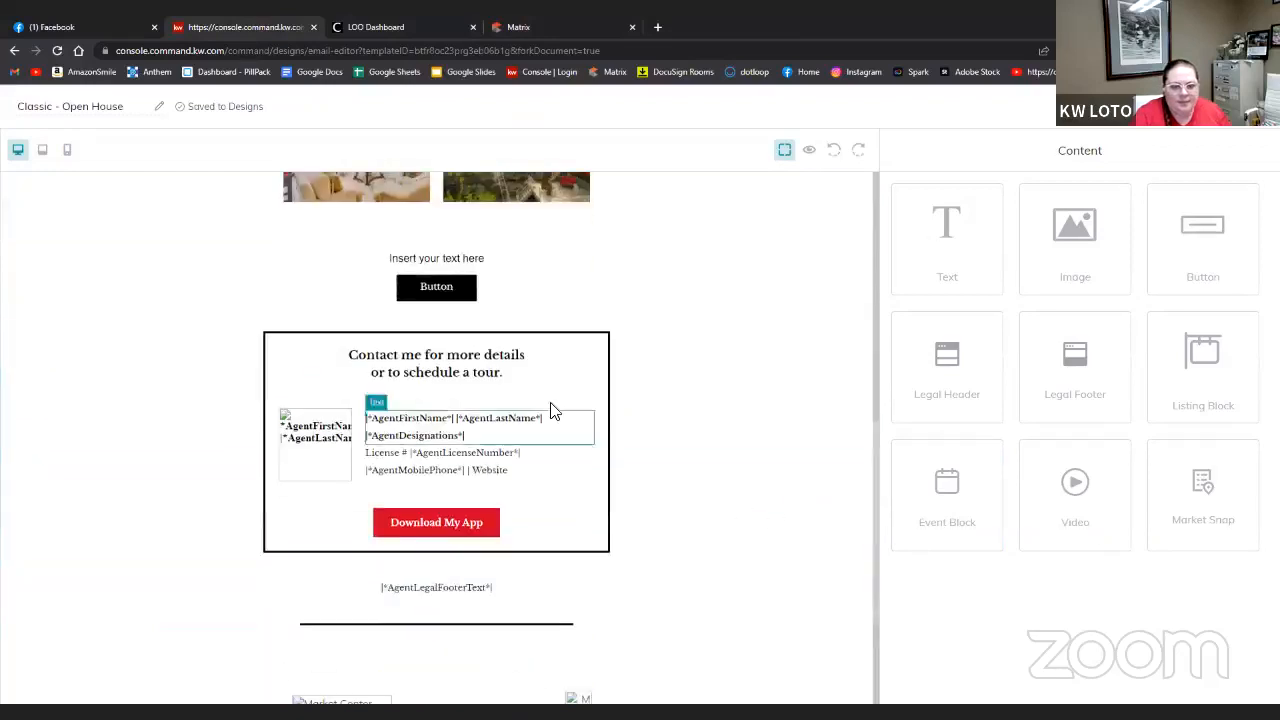
- Paste the copied listing description over 'Insert your text here' and remove the blank line
left_click(477, 255)
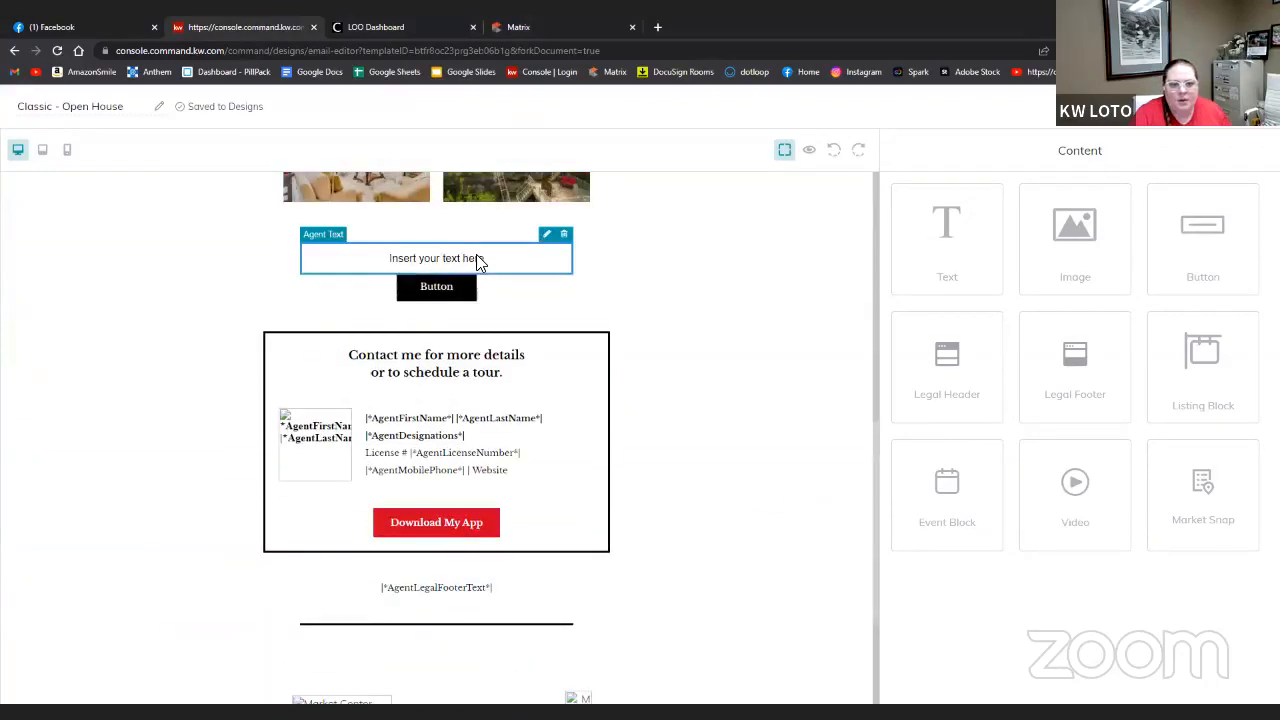
left_click(544, 235)
left_click_drag(1100, 277, 829, 258)
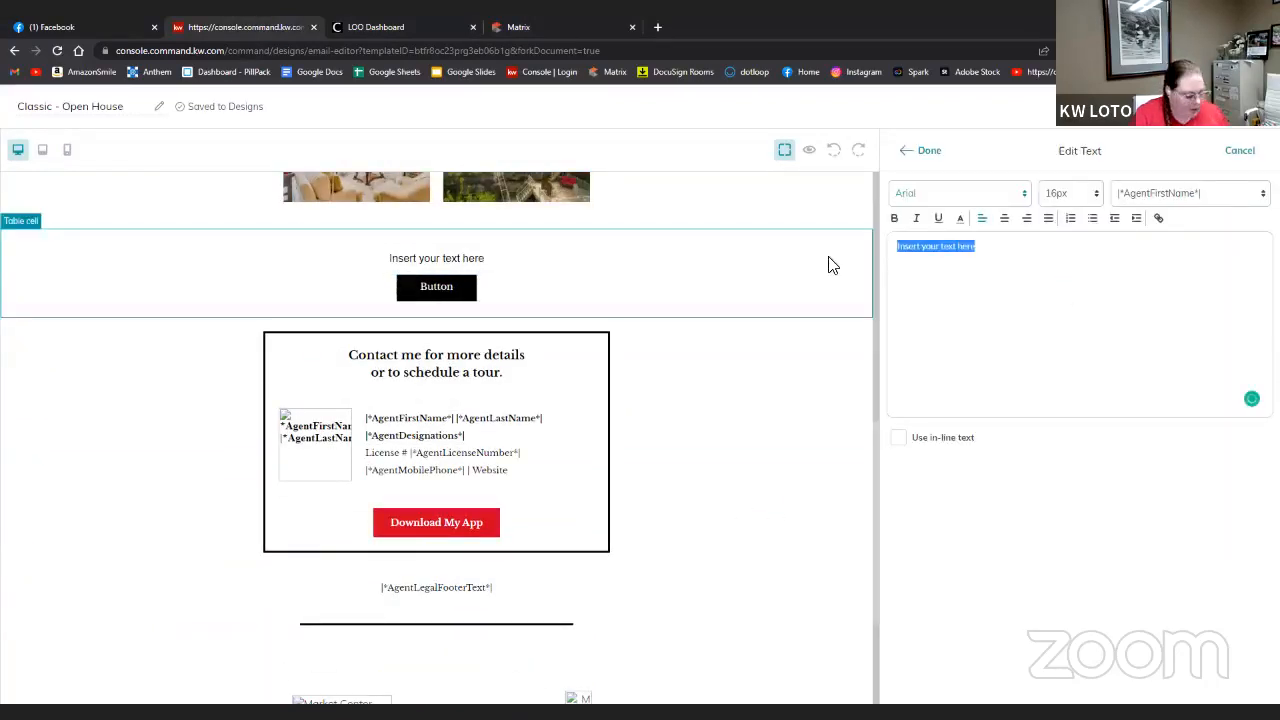
type("This amazing lakefront home Features of this one-of-a-kind home are the 4 bedrooms, 4 full bathrooms, 2 half bathrooms, 4,800 SqFt, 2 multi-car garages, and an elevator shaft (extends all three floors), a sunroom, living room, chefs kitchen, and so much more! As you walk in the door, you will find the living room with a wood-burning stove, the dining room, the kitchen with a gas range, the sunroom, the main bedroom (lakefront), the main bathroom w/a sauna, two additional bedrooms (one ensuite), a two-car garage, and a mother-in-law suite. On the upper level, there is a very spacious office area/library, a balcony facing the street, and a half bathroom. On the lower level (basement) you will find a second garage and plenty of storage! Call today for a private showing!")
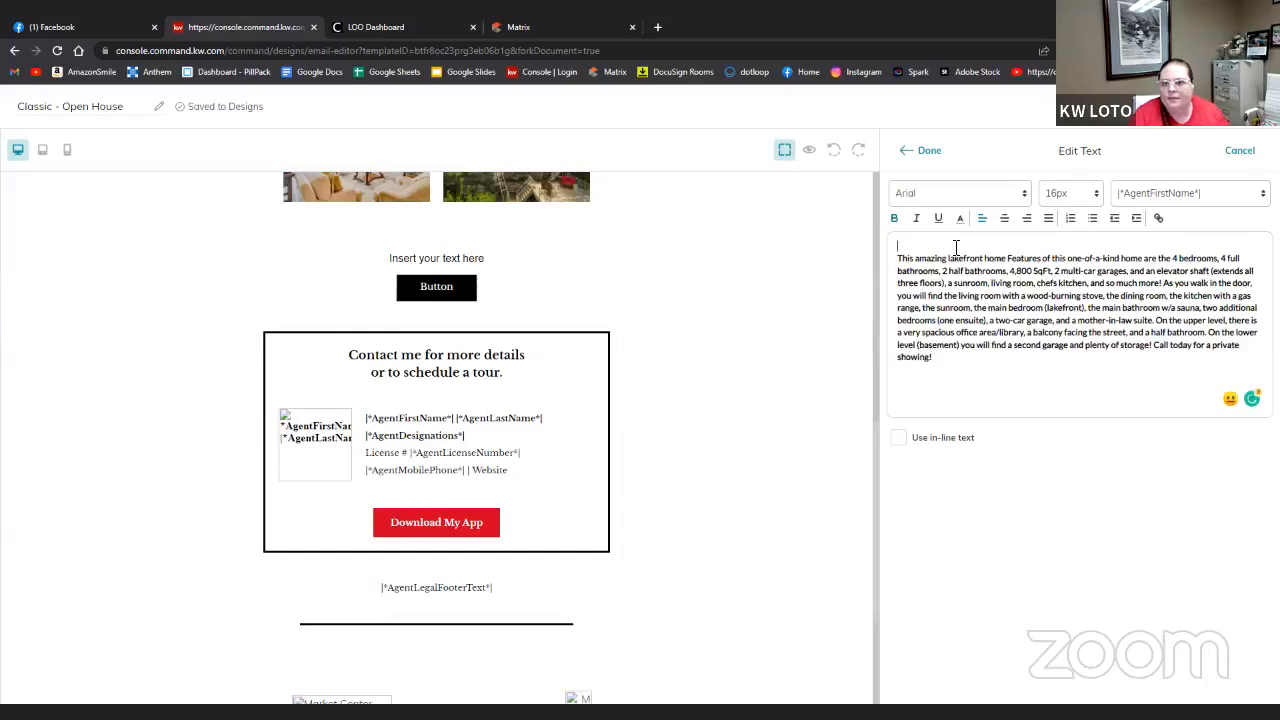
key("Delete")
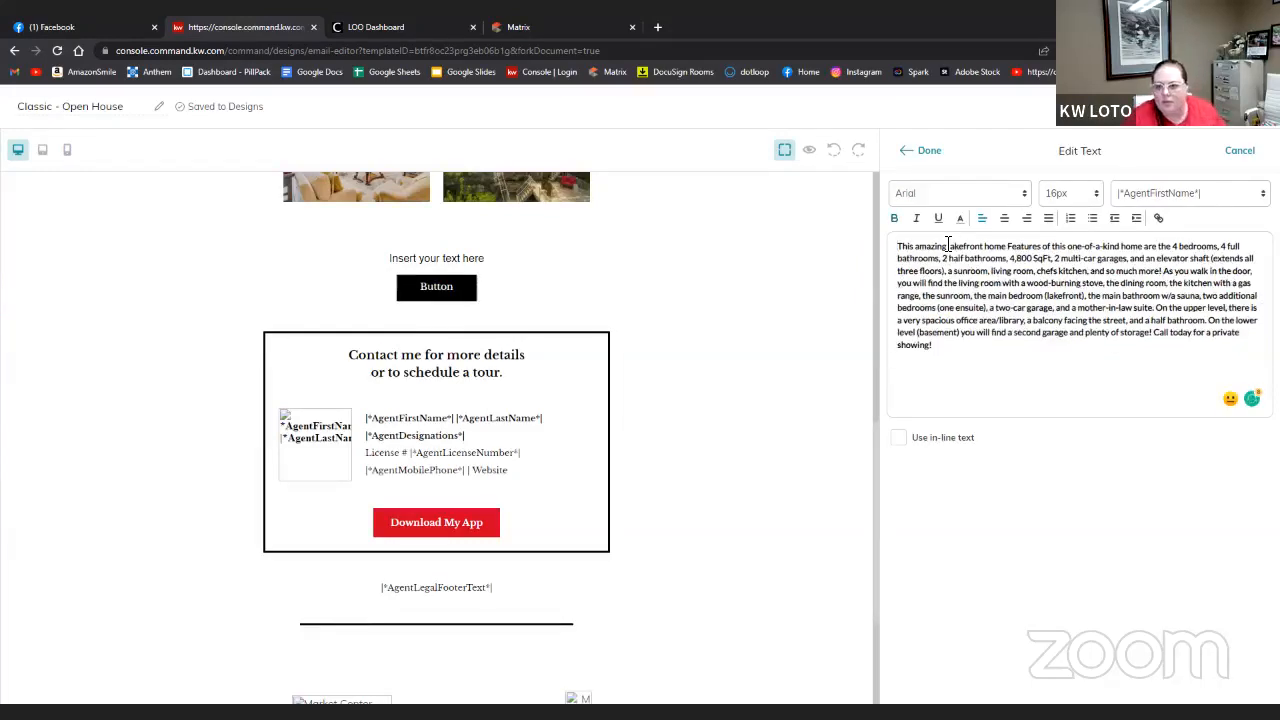
left_click(933, 153)
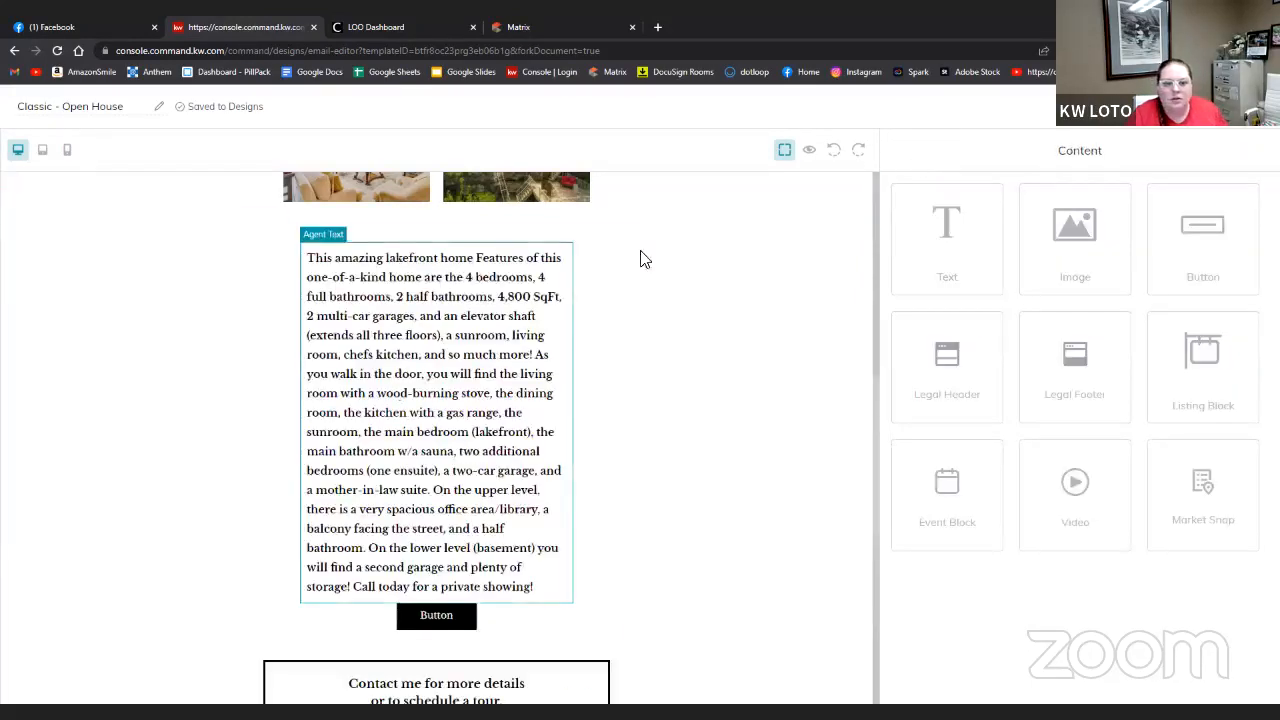
left_click(440, 618)
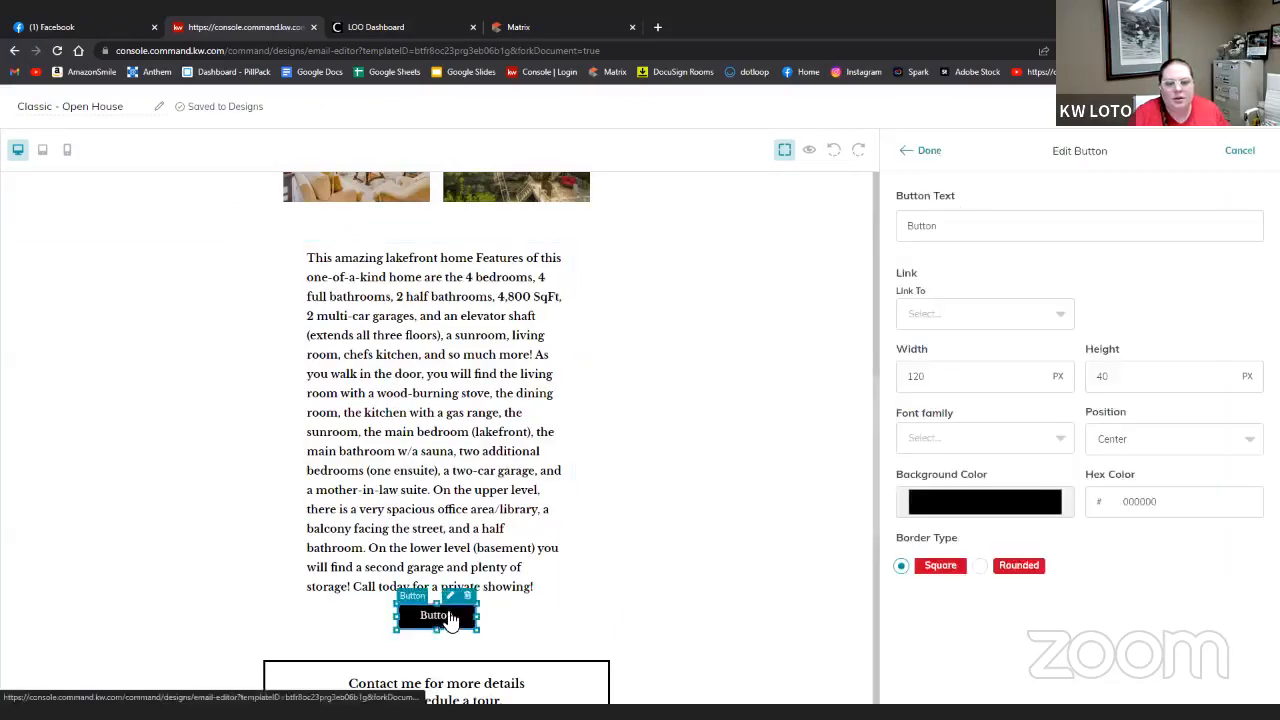
left_click_drag(1000, 232, 905, 230)
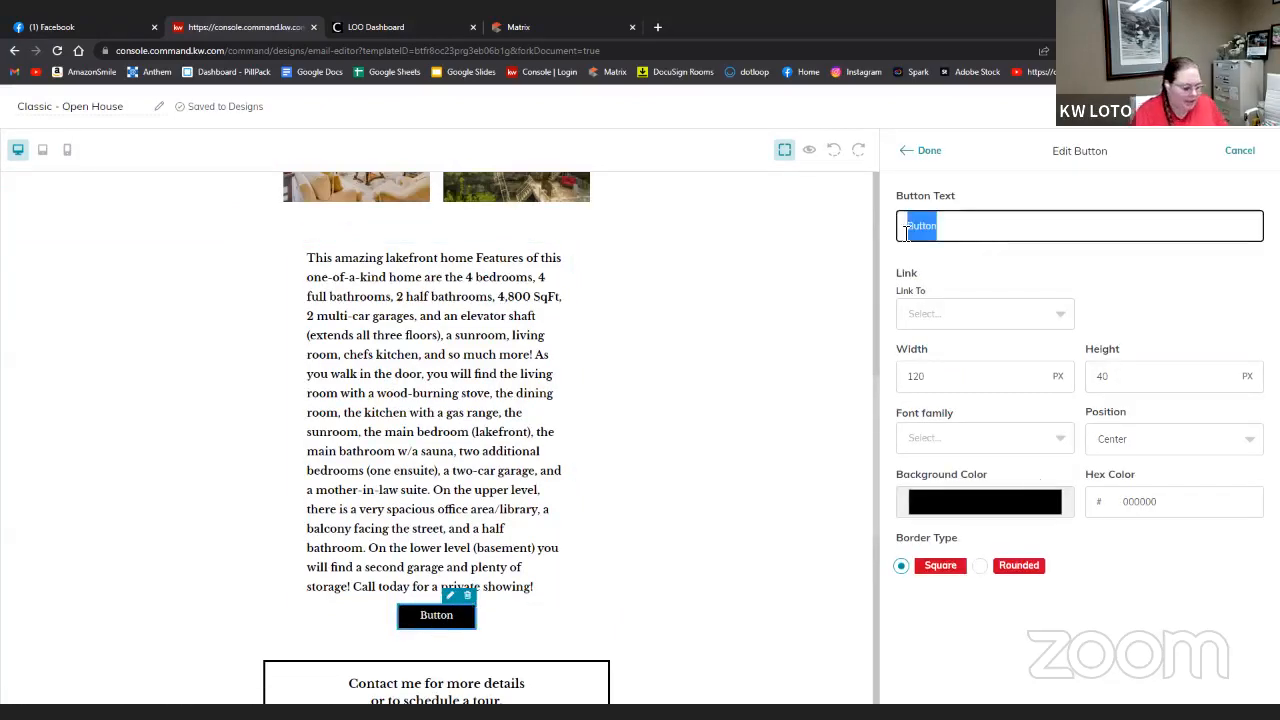
type("More Infor")
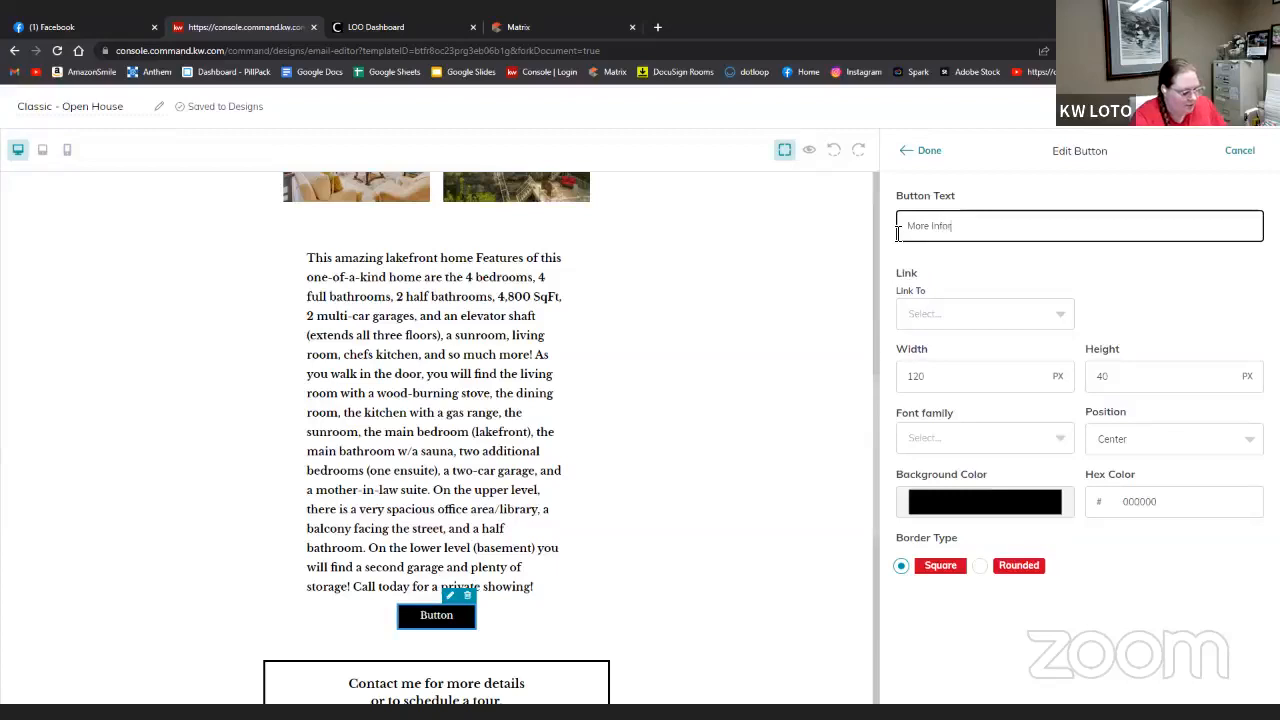
type("mation")
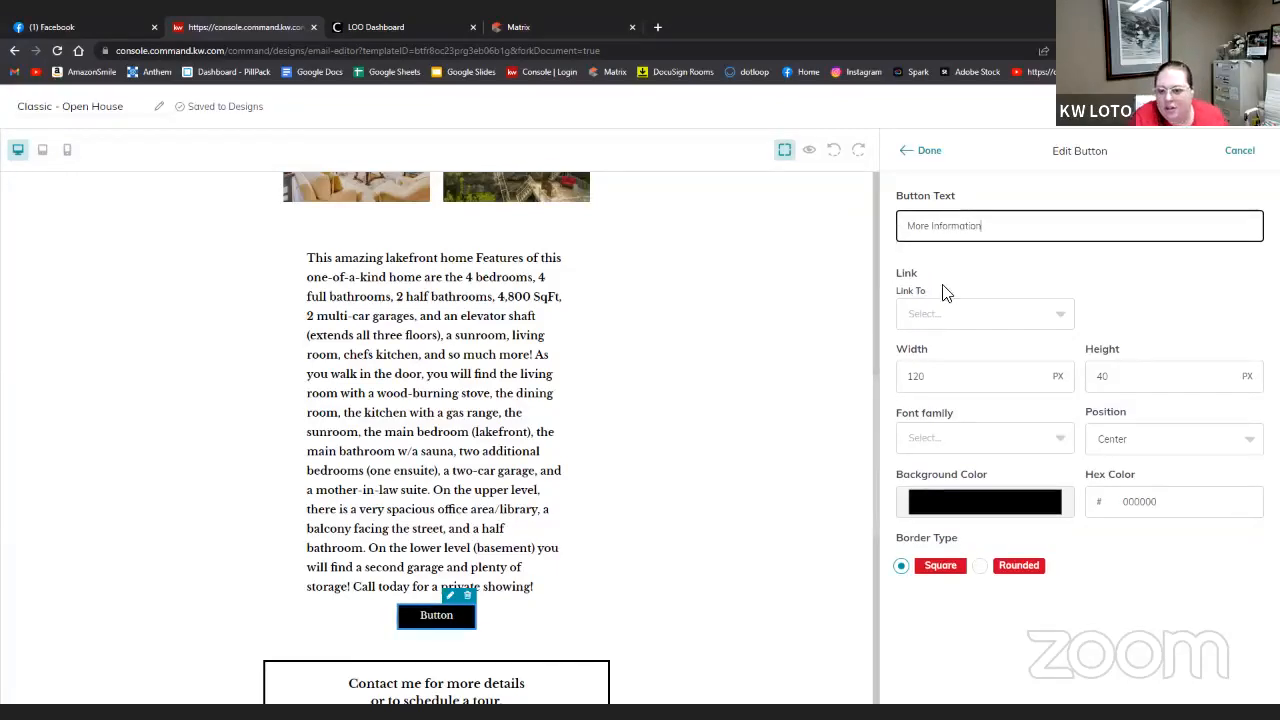
left_click(1018, 318)
left_click(958, 346)
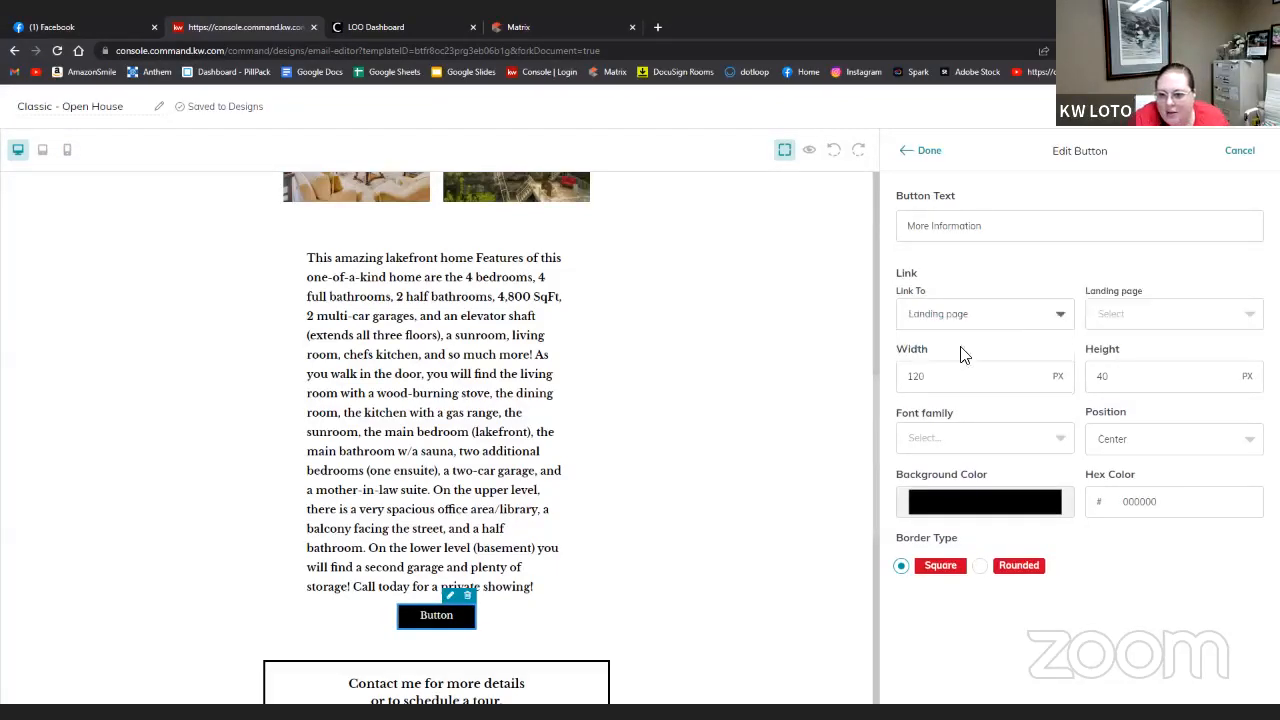
left_click(1114, 317)
scroll(1148, 440, "down", 3)
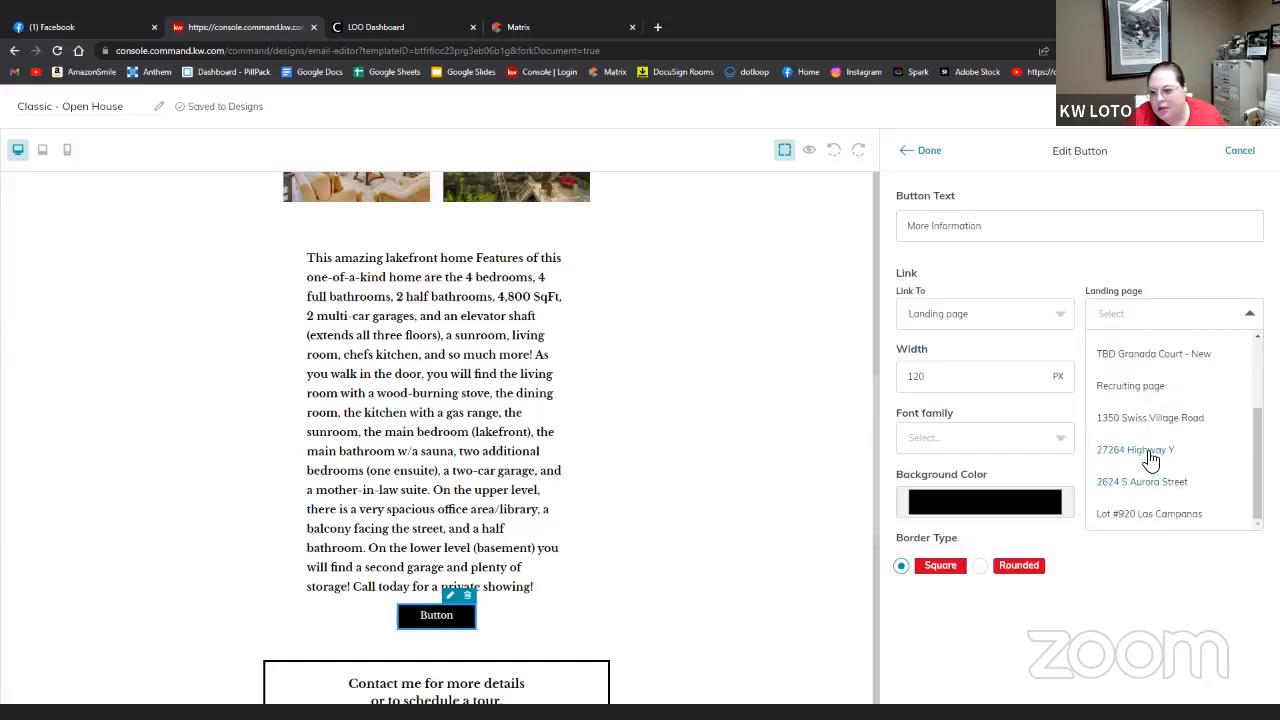
left_click(1150, 418)
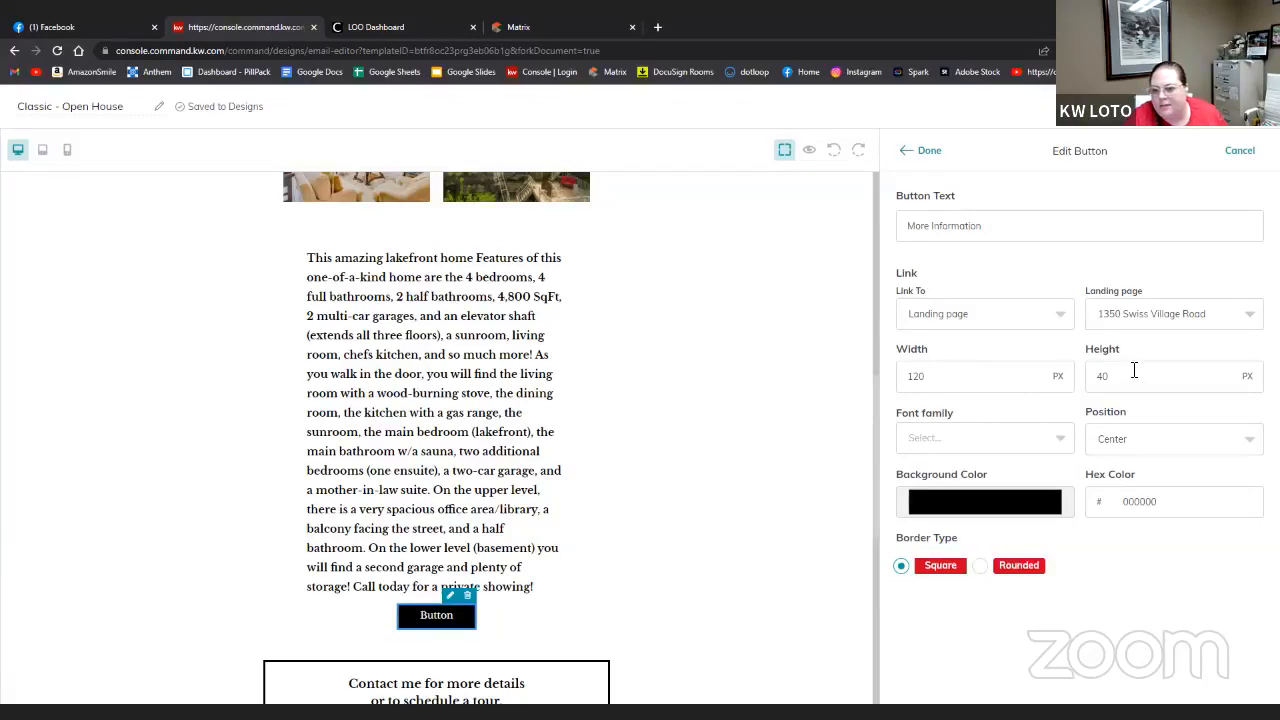
- Resize the button to width 140 and height 50
left_click_drag(970, 387, 912, 377)
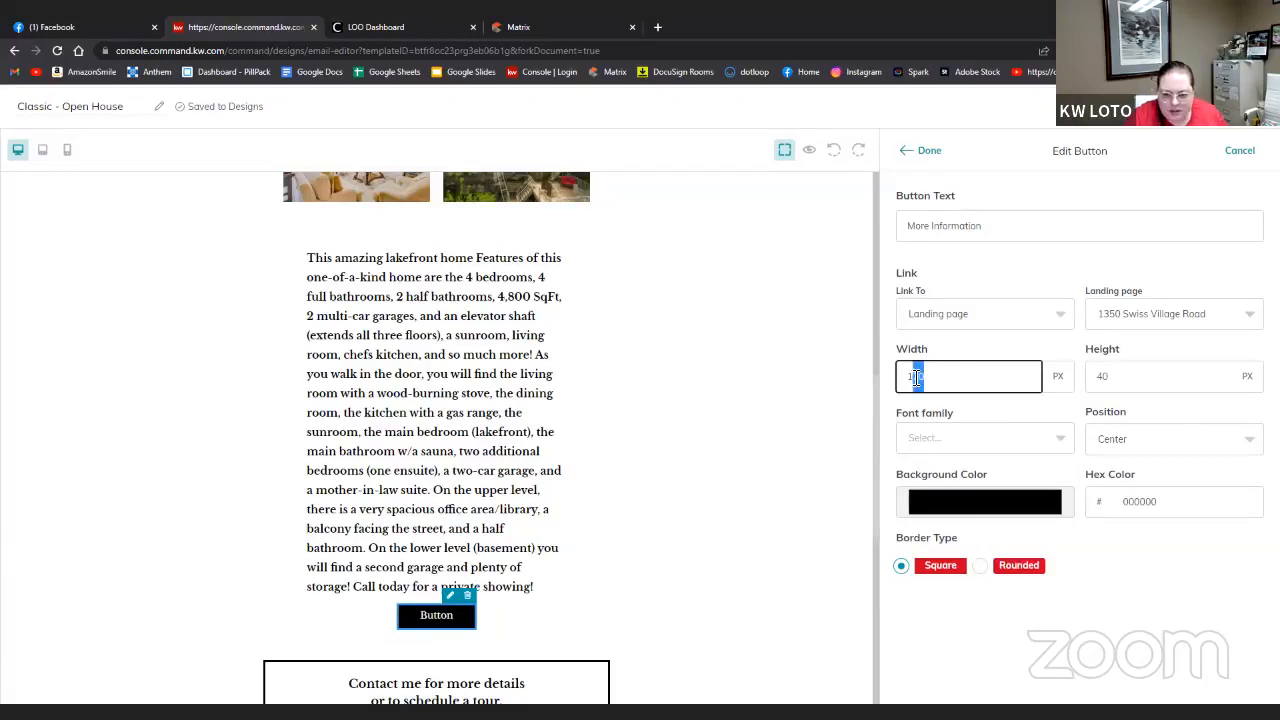
type("40")
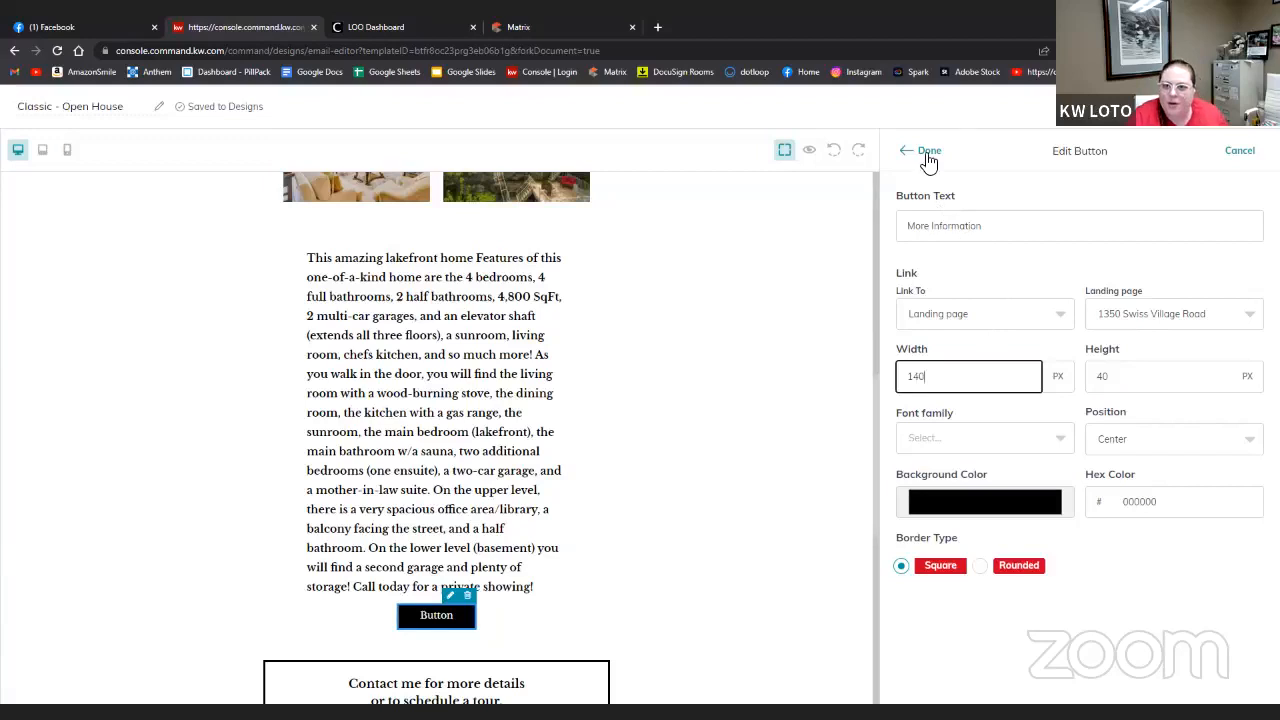
left_click(925, 152)
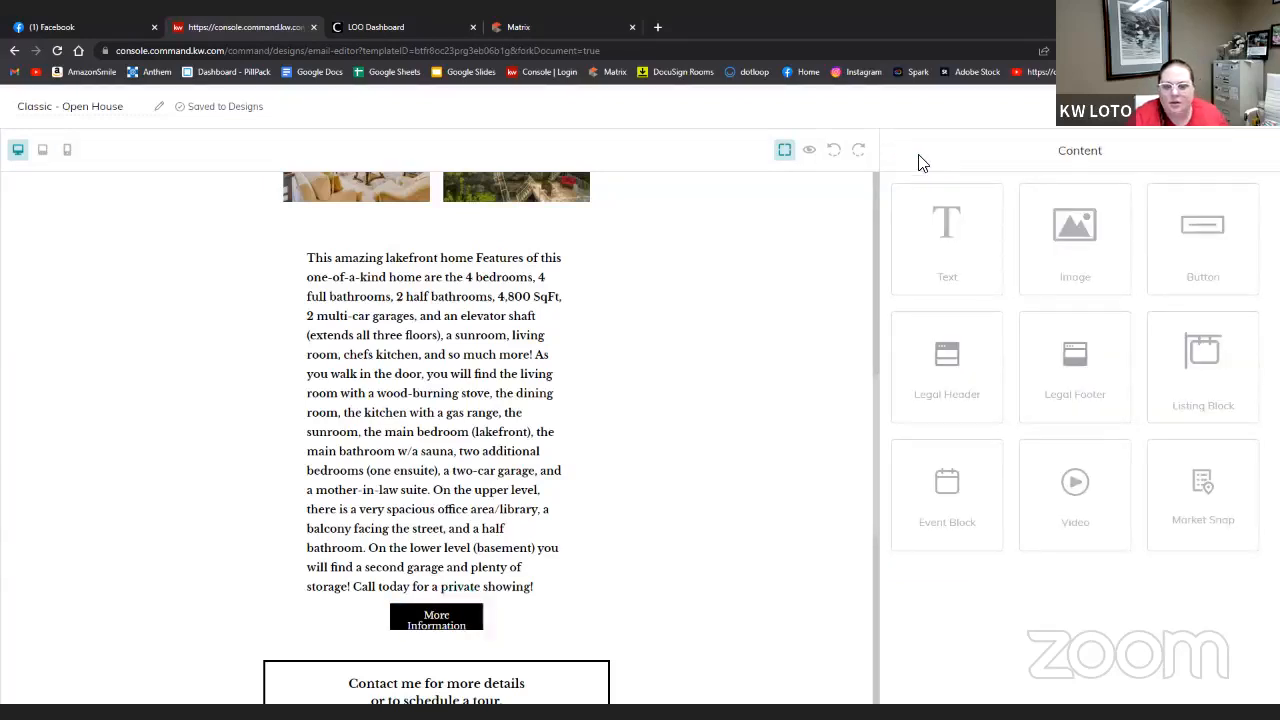
left_click(446, 628)
left_click(456, 596)
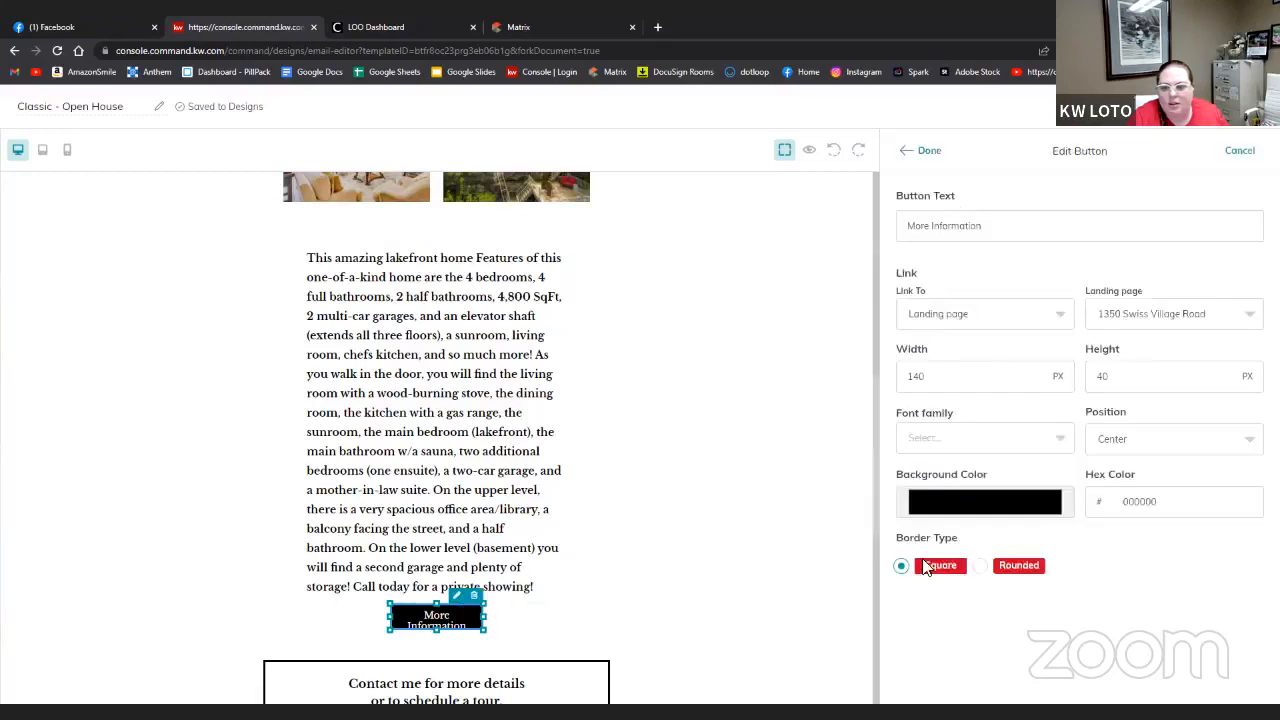
double_click(1130, 388)
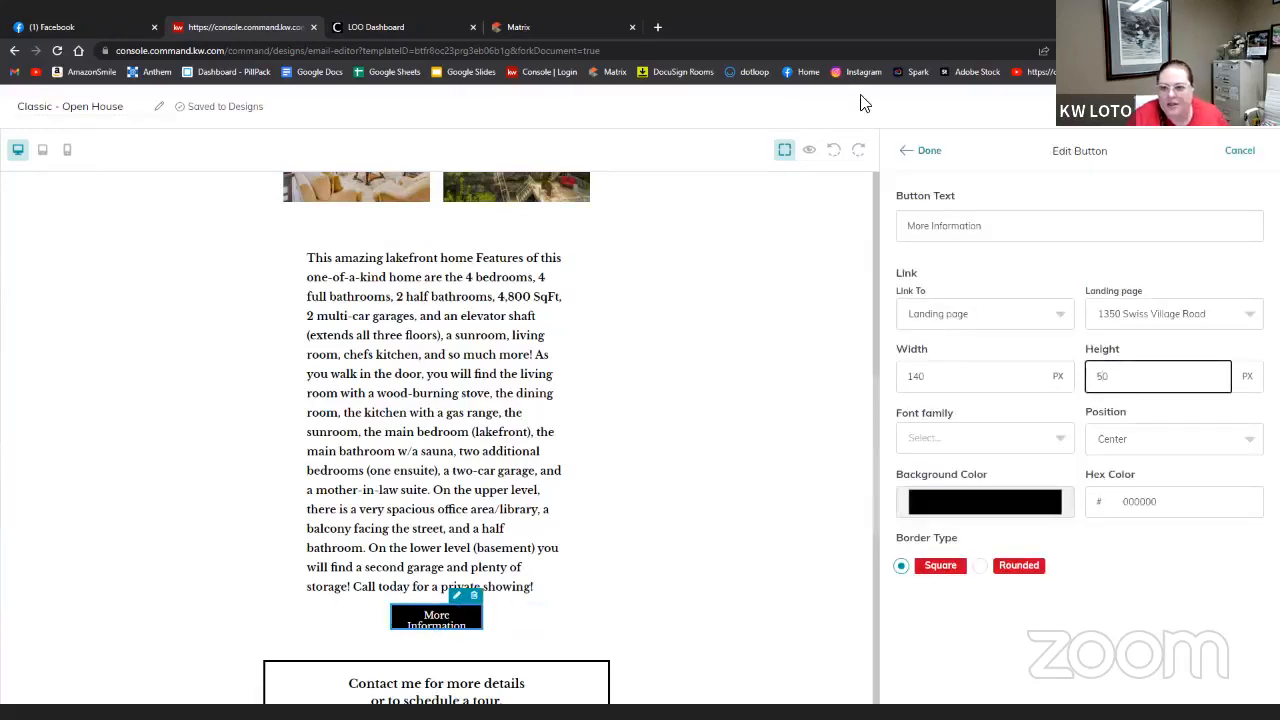
left_click(910, 150)
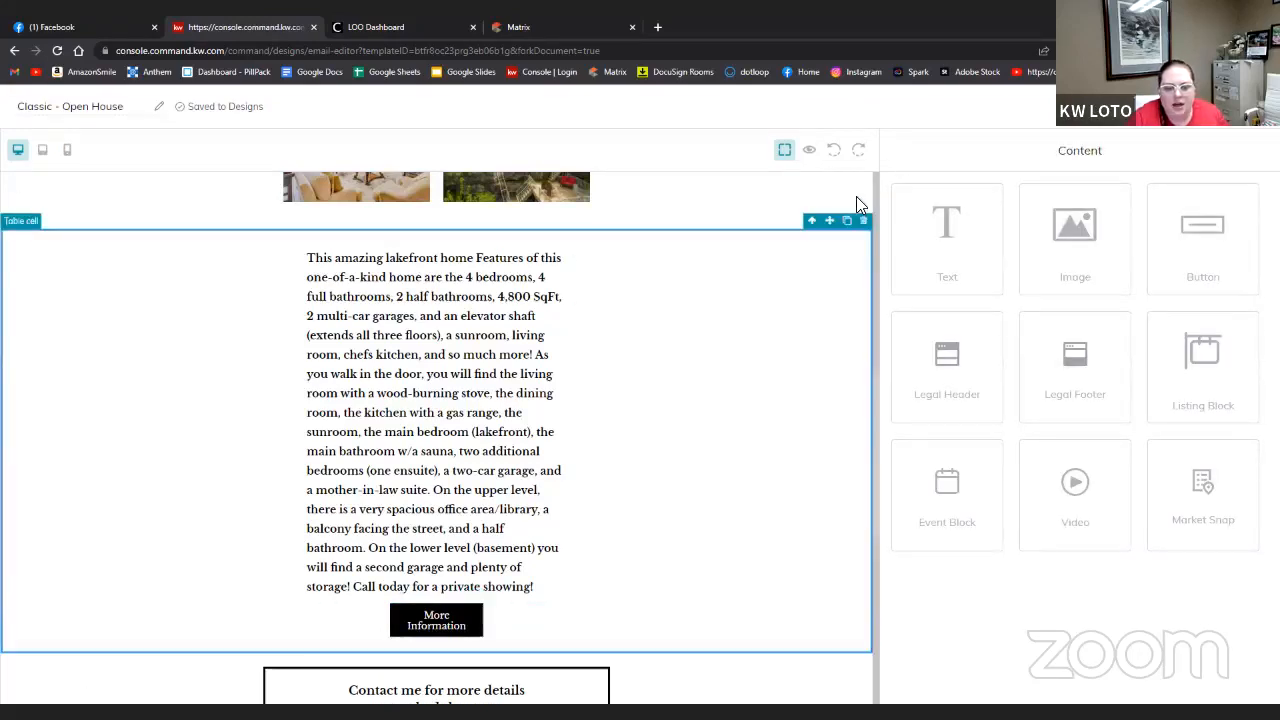
- Retype the red banner date to 'Saturday, August 13, 2022 11:00 AM - 3:00 PM'
scroll(856, 204, "up", 5)
scroll(731, 494, "up", 3)
scroll(571, 329, "down", 2)
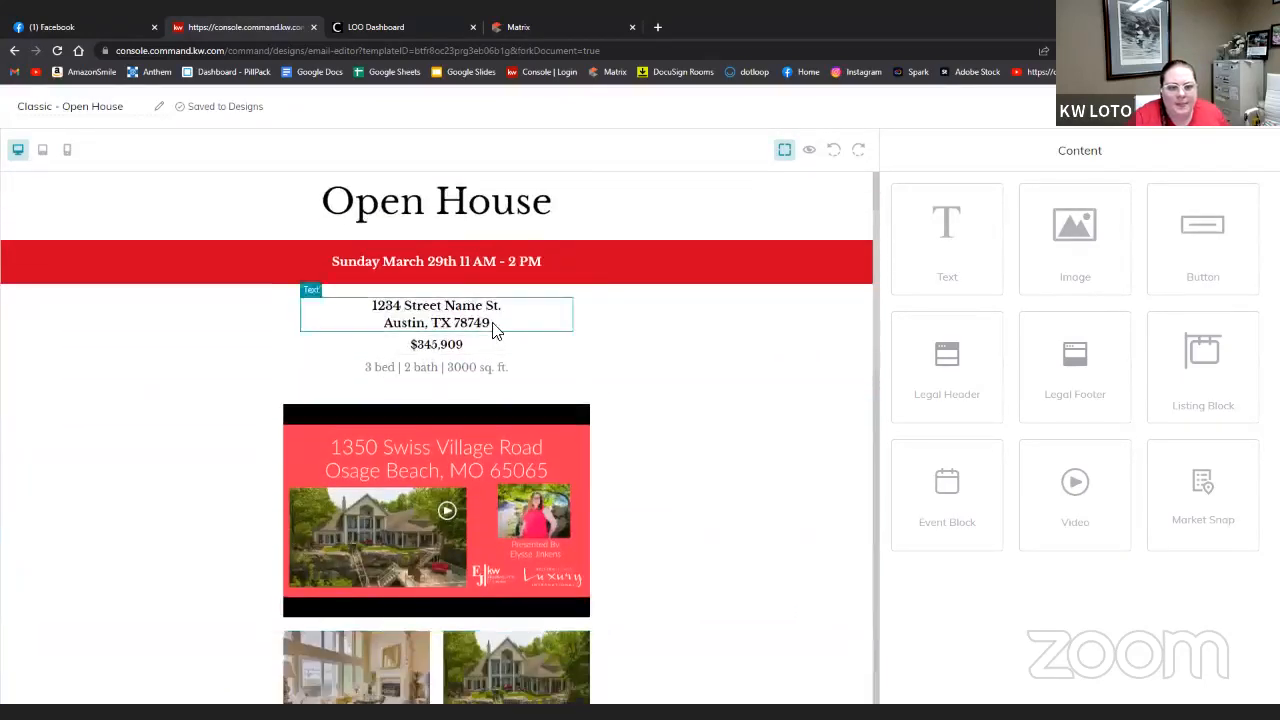
left_click(490, 260)
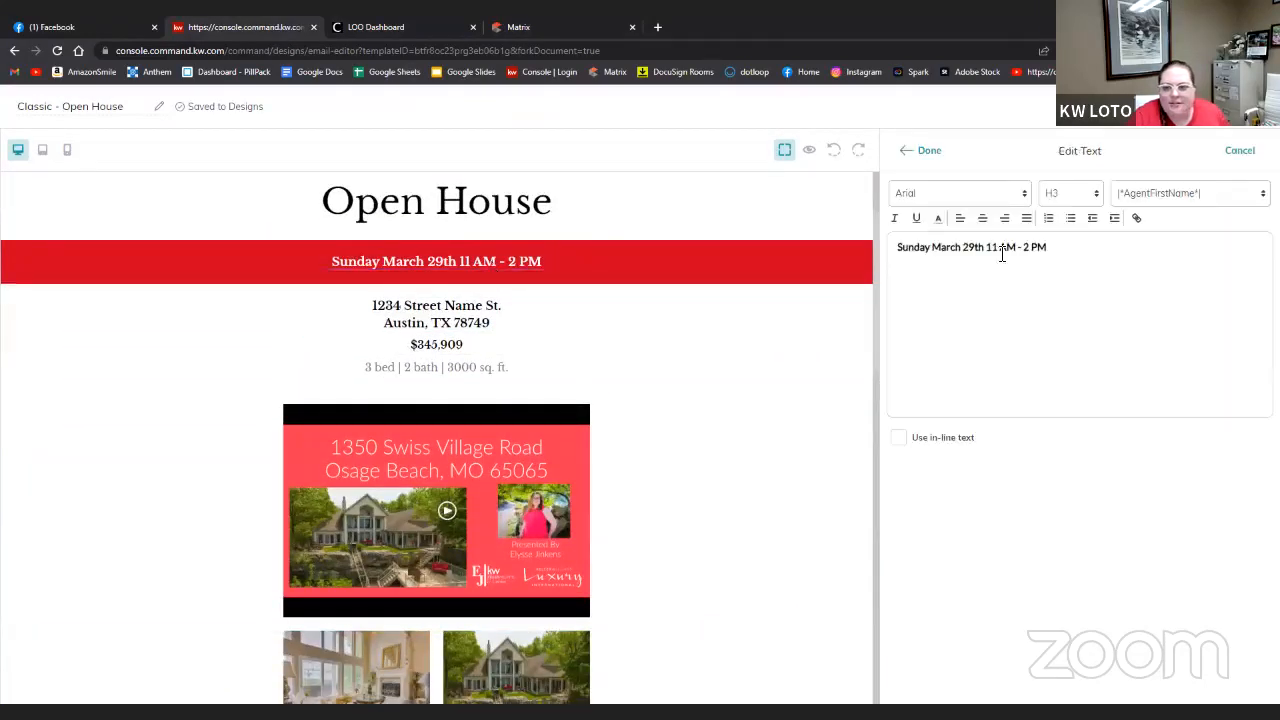
left_click_drag(1056, 251, 907, 252)
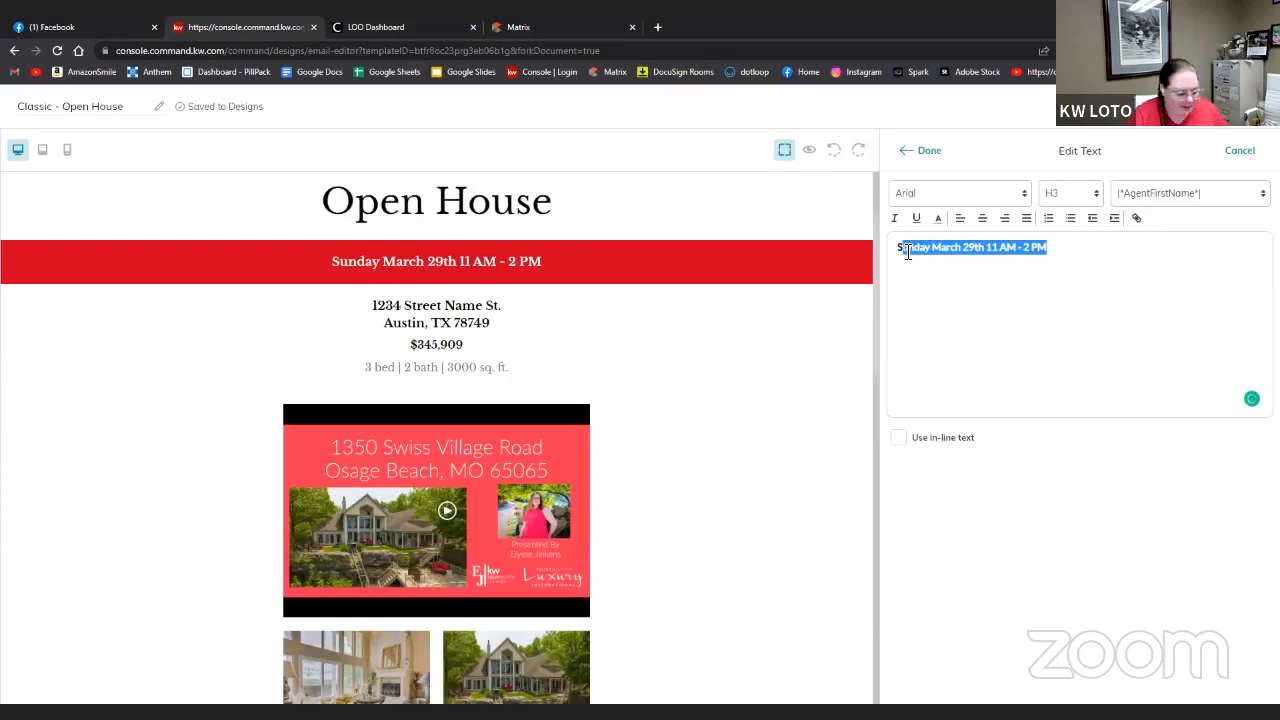
type("aturday")
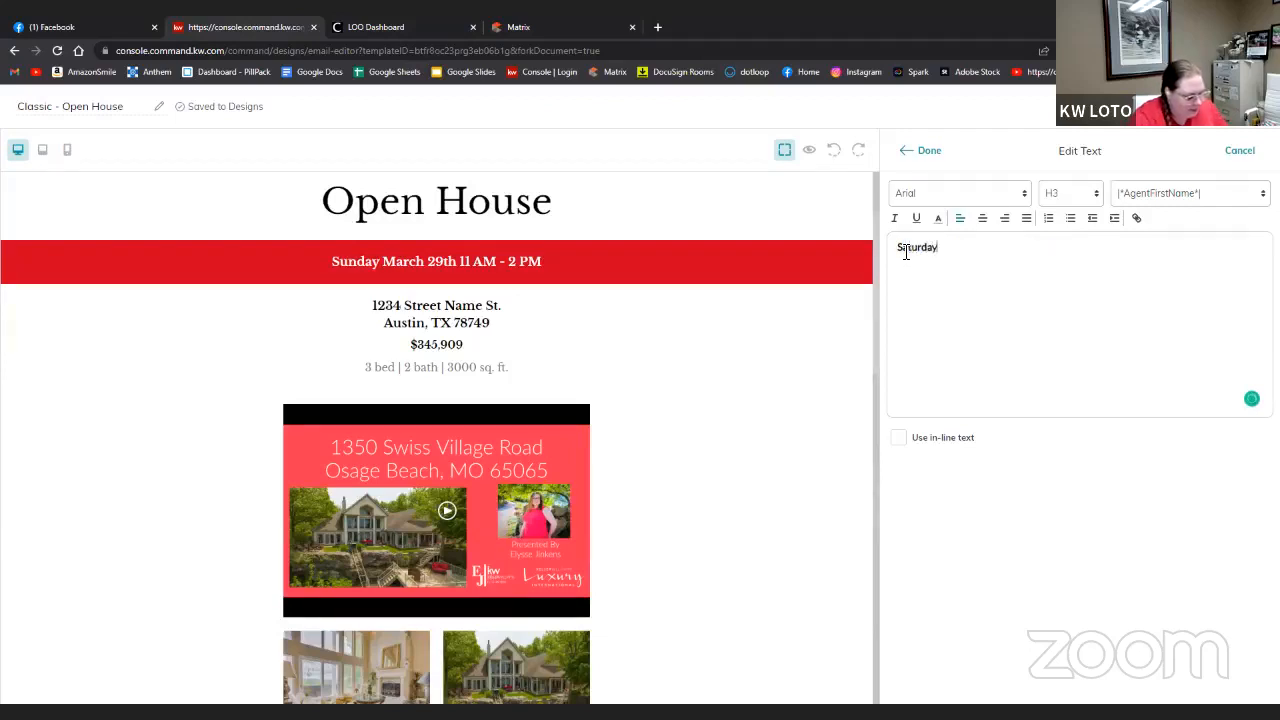
type(", August 13, 2022 11: AM - 3:")
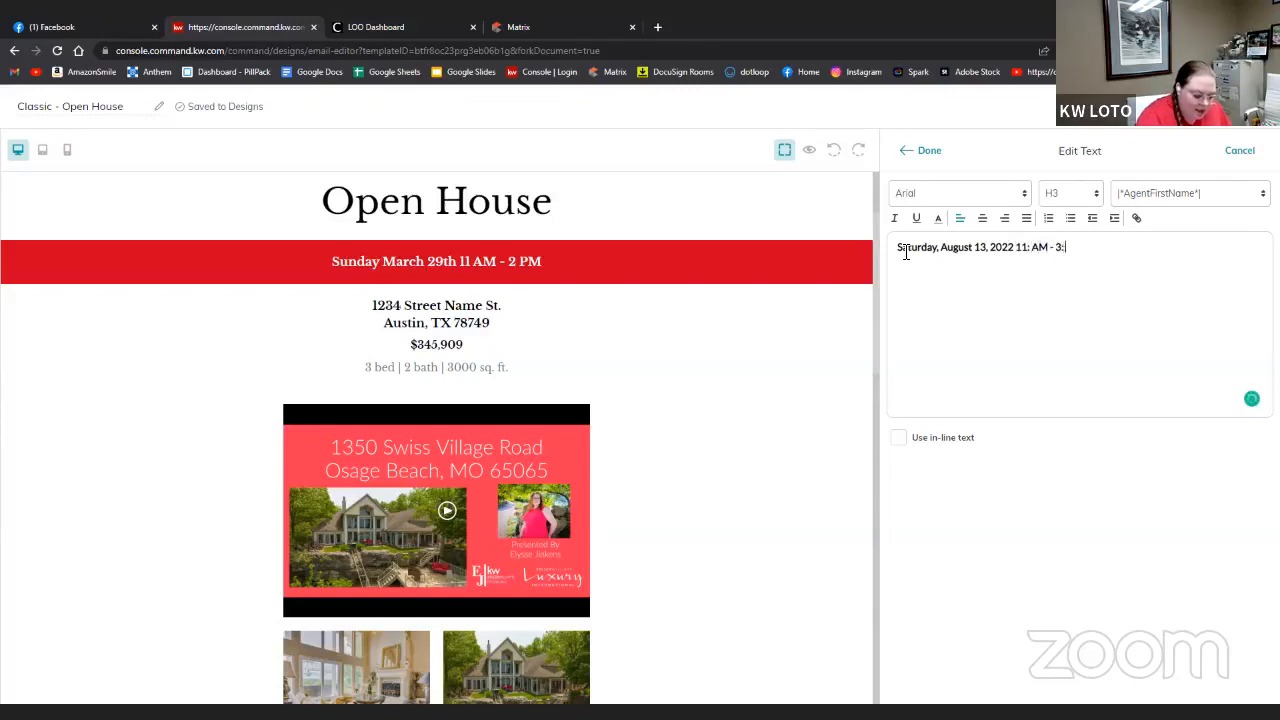
type("00")
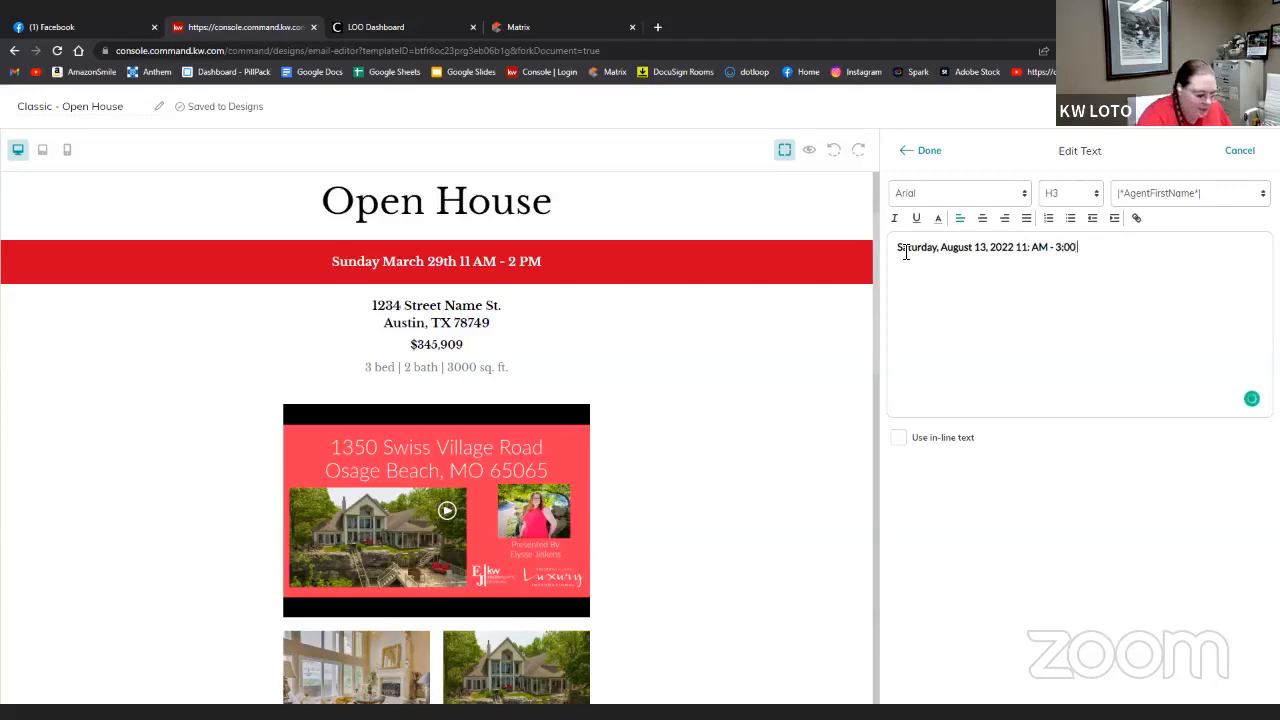
type(" PM")
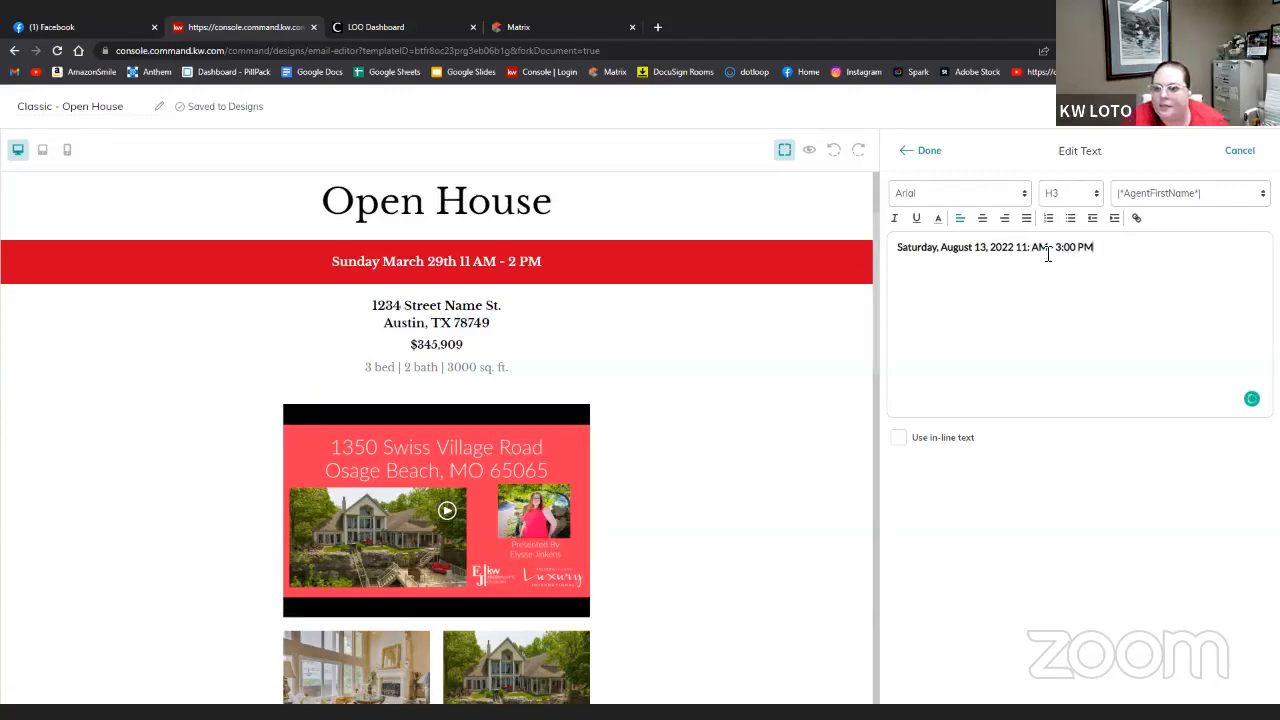
type("00")
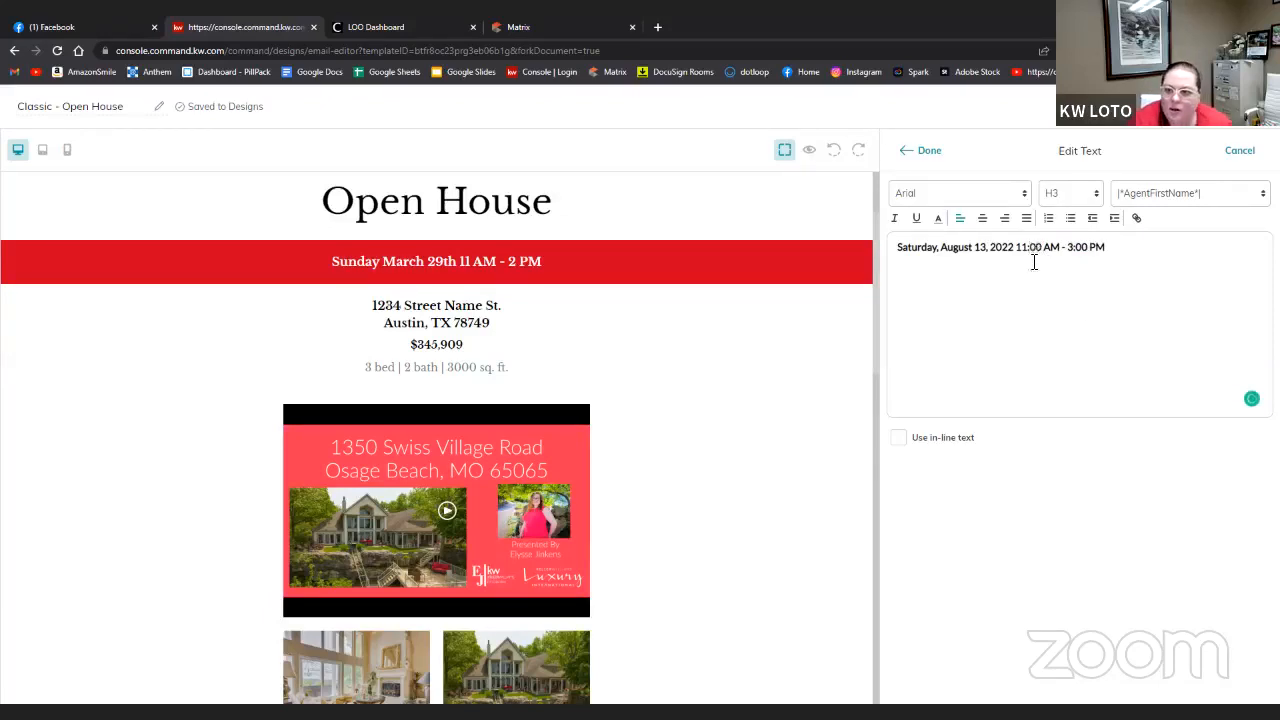
left_click(907, 153)
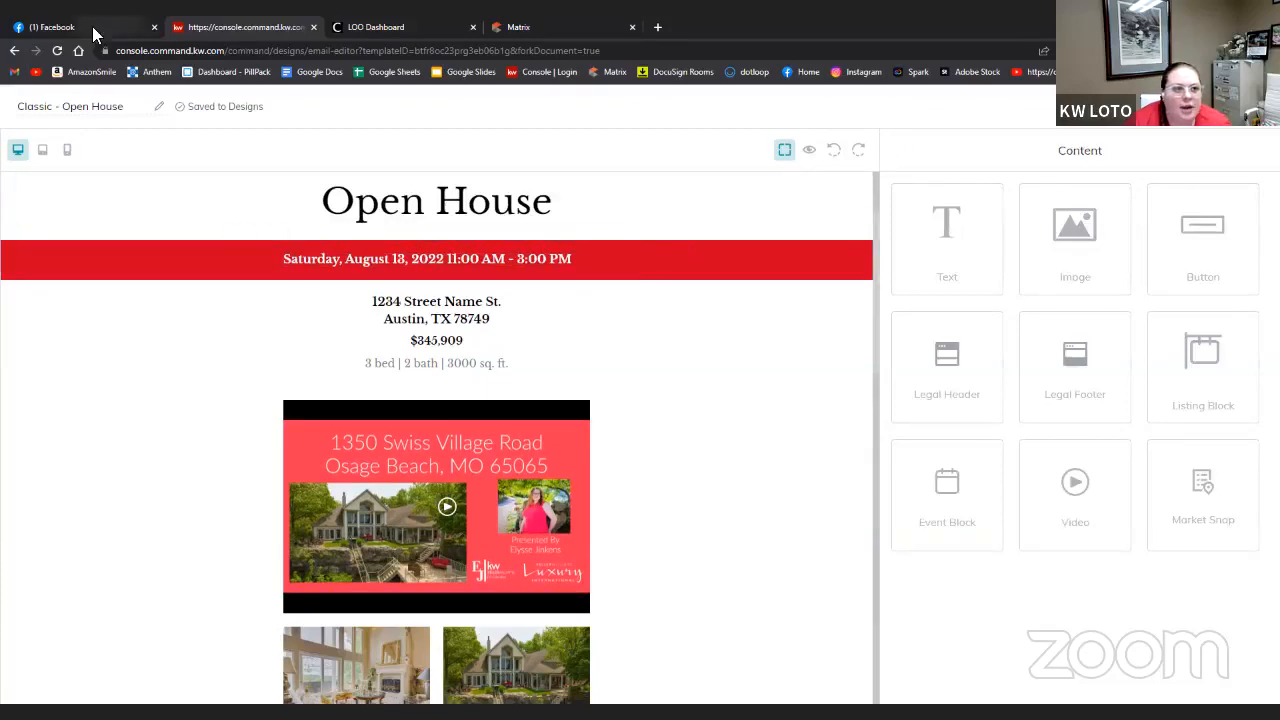
left_click(436, 315)
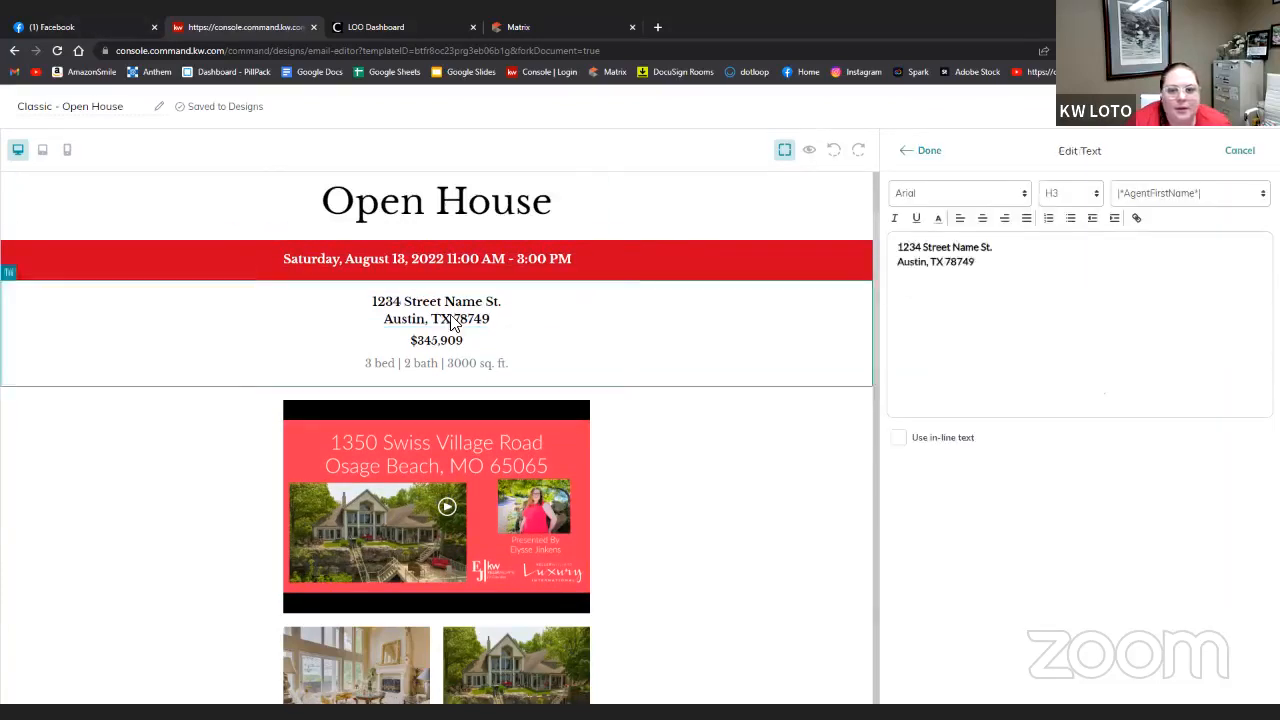
left_click_drag(1003, 269, 886, 260)
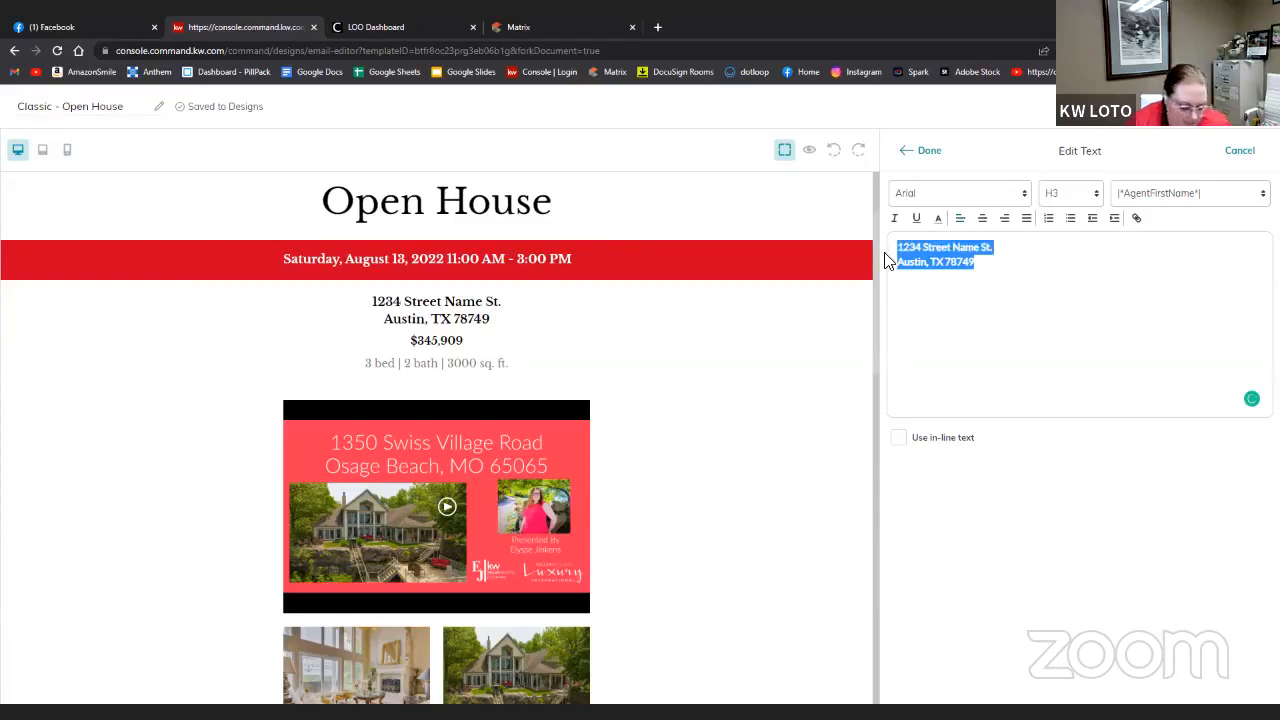
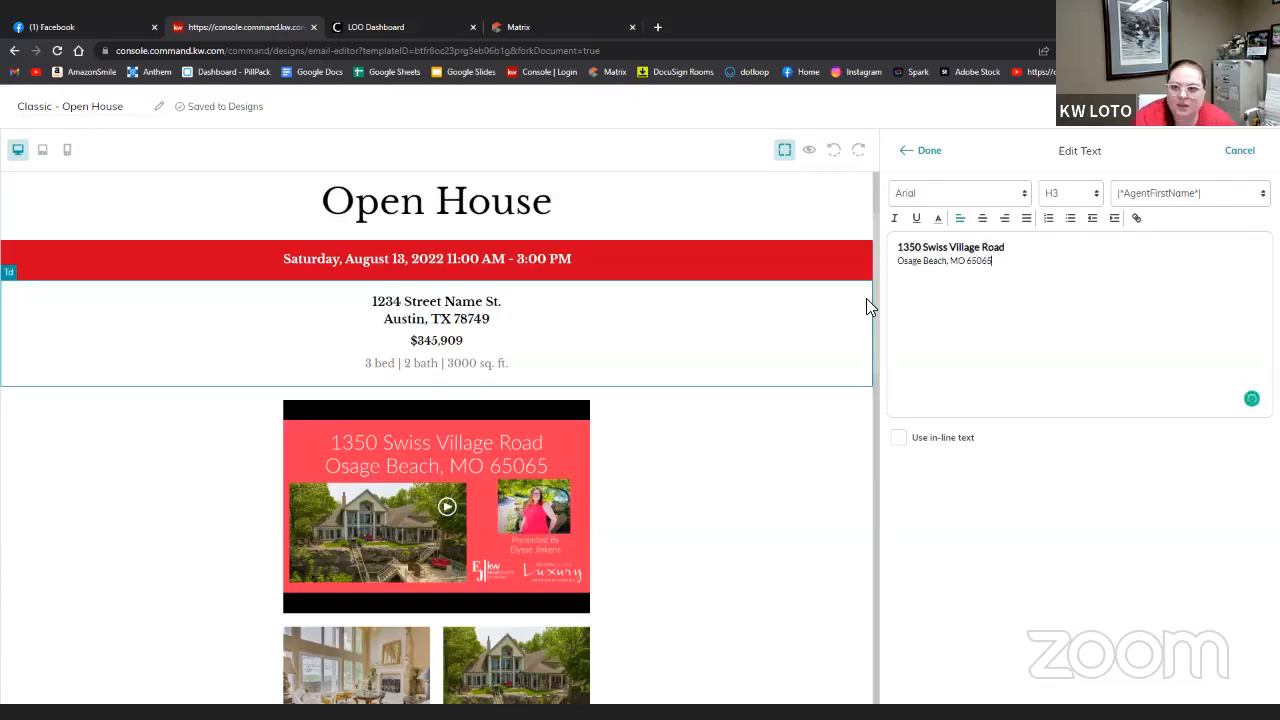
left_click(925, 151)
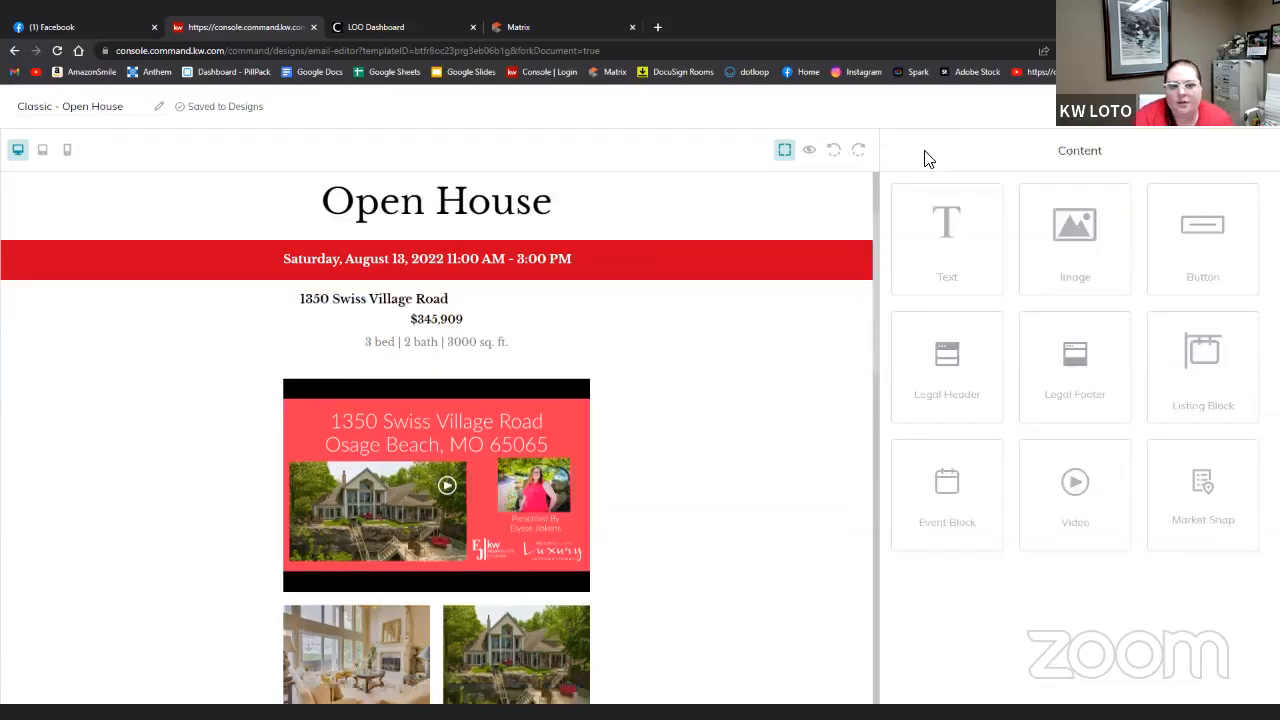
- Touch up the address text and center-align the line
left_click(437, 310)
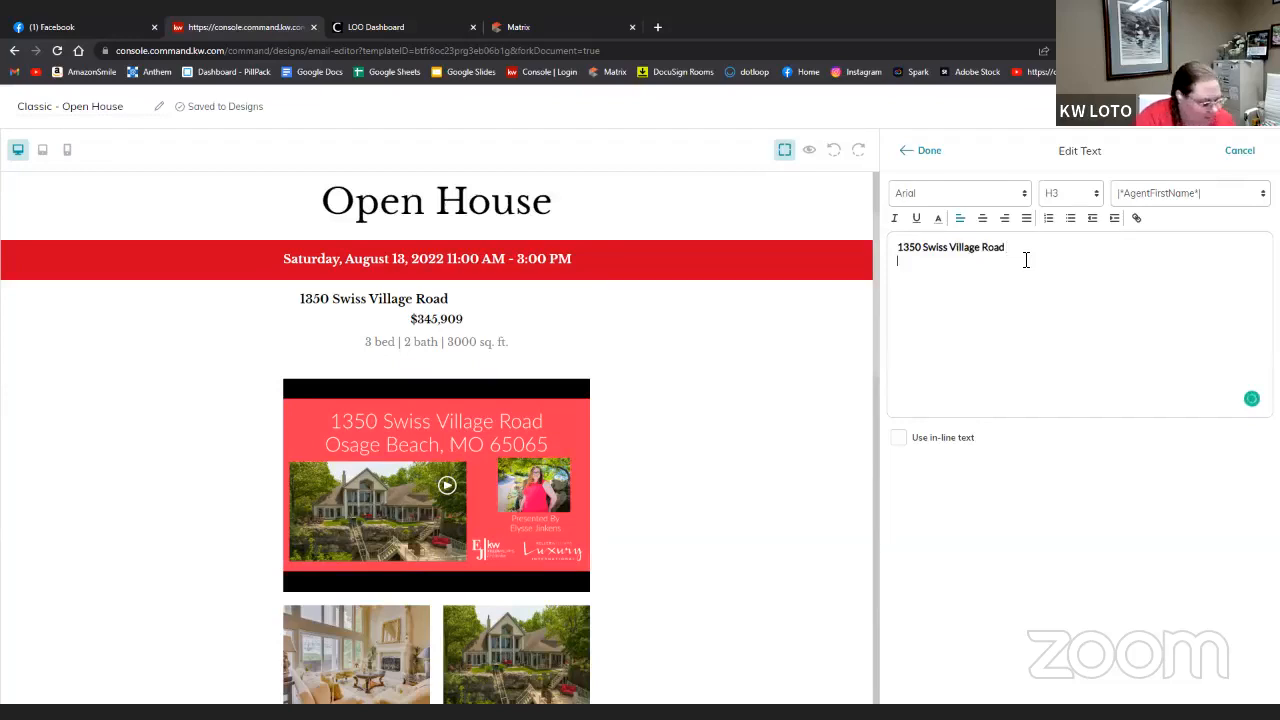
type("Osa")
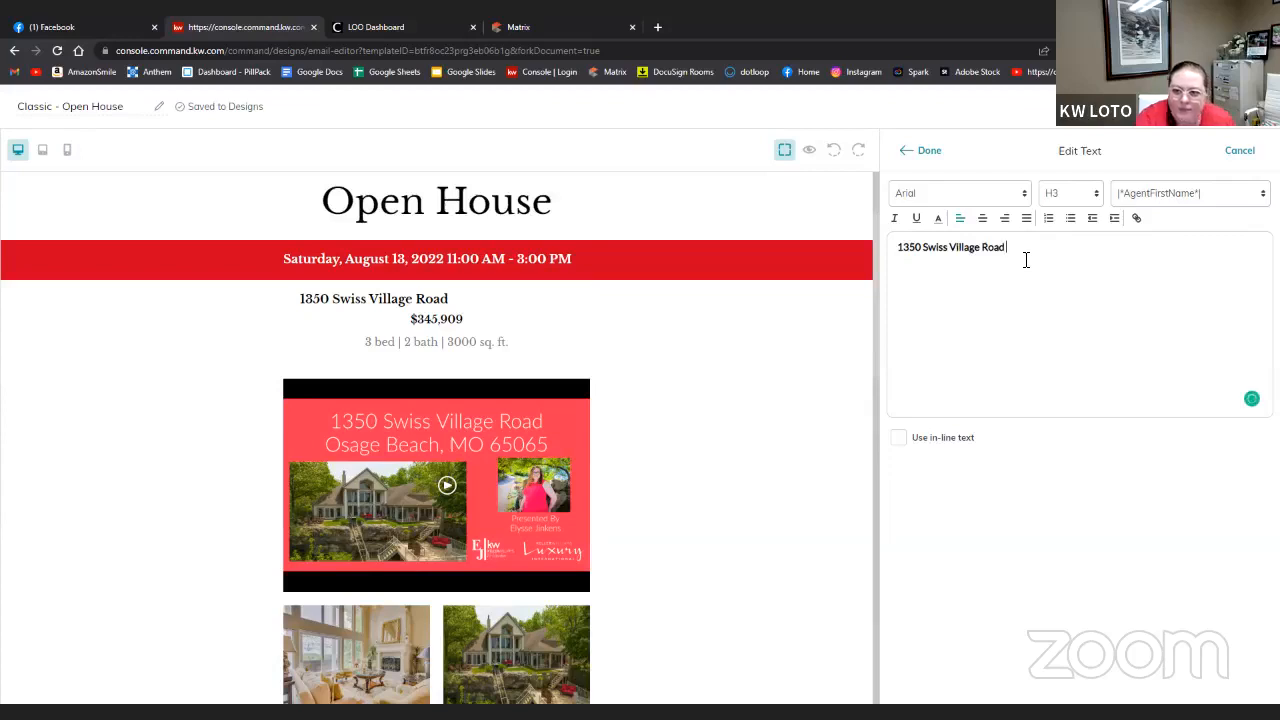
left_click(982, 218)
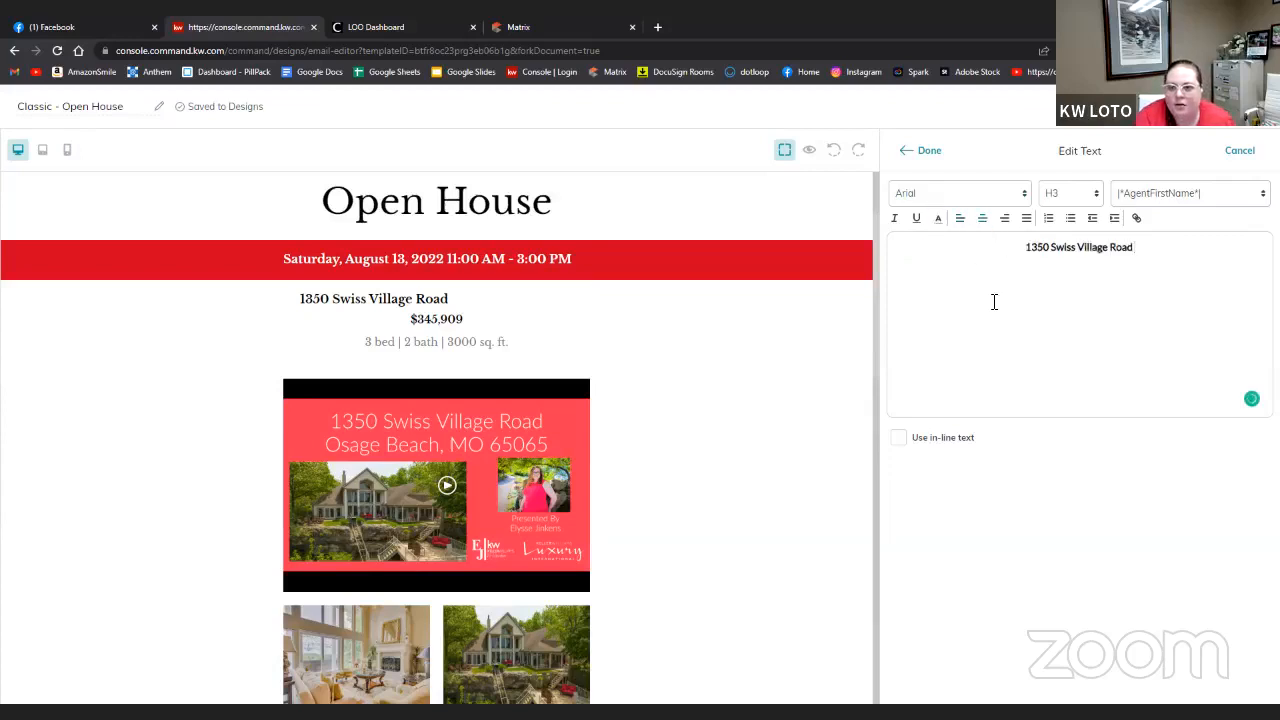
left_click(920, 152)
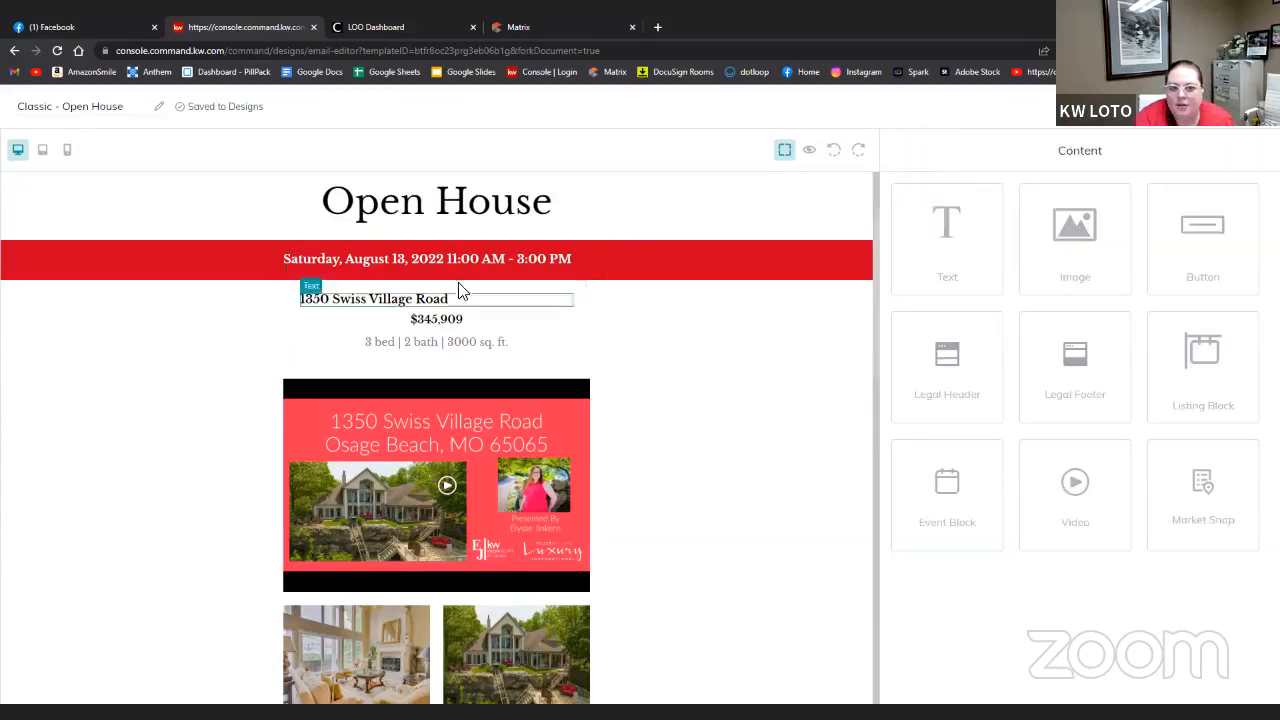
left_click(370, 315)
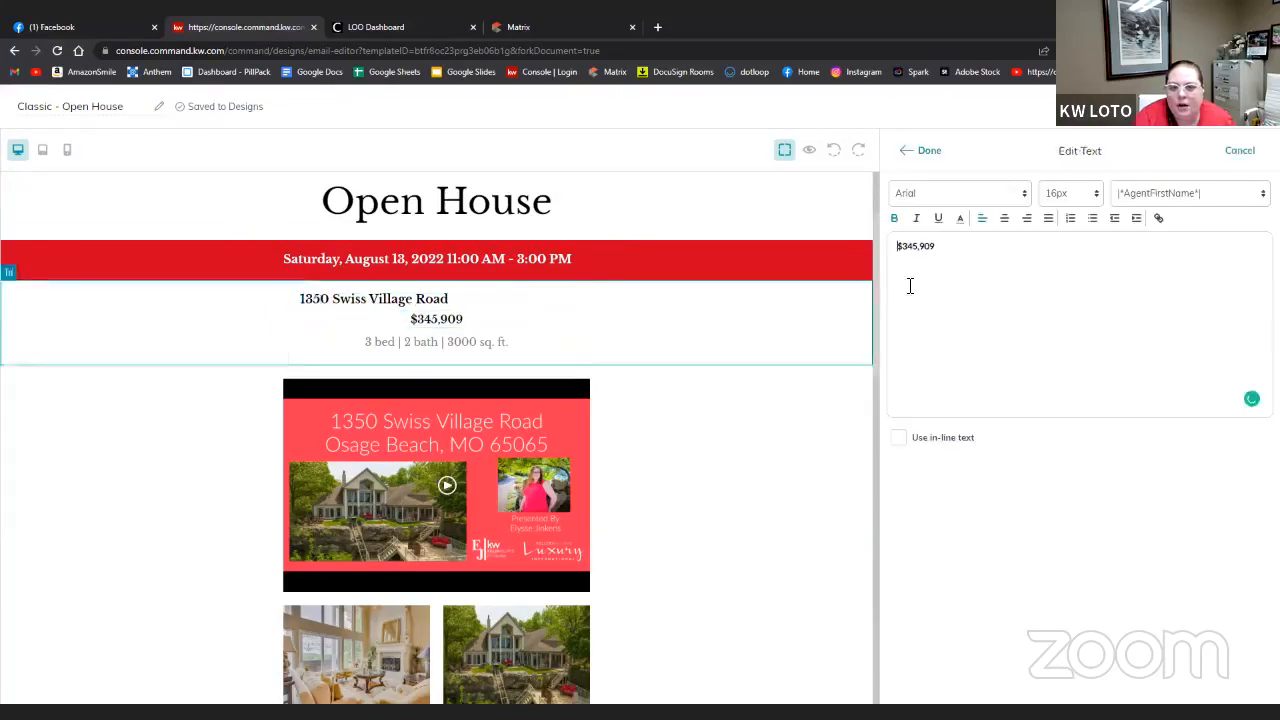
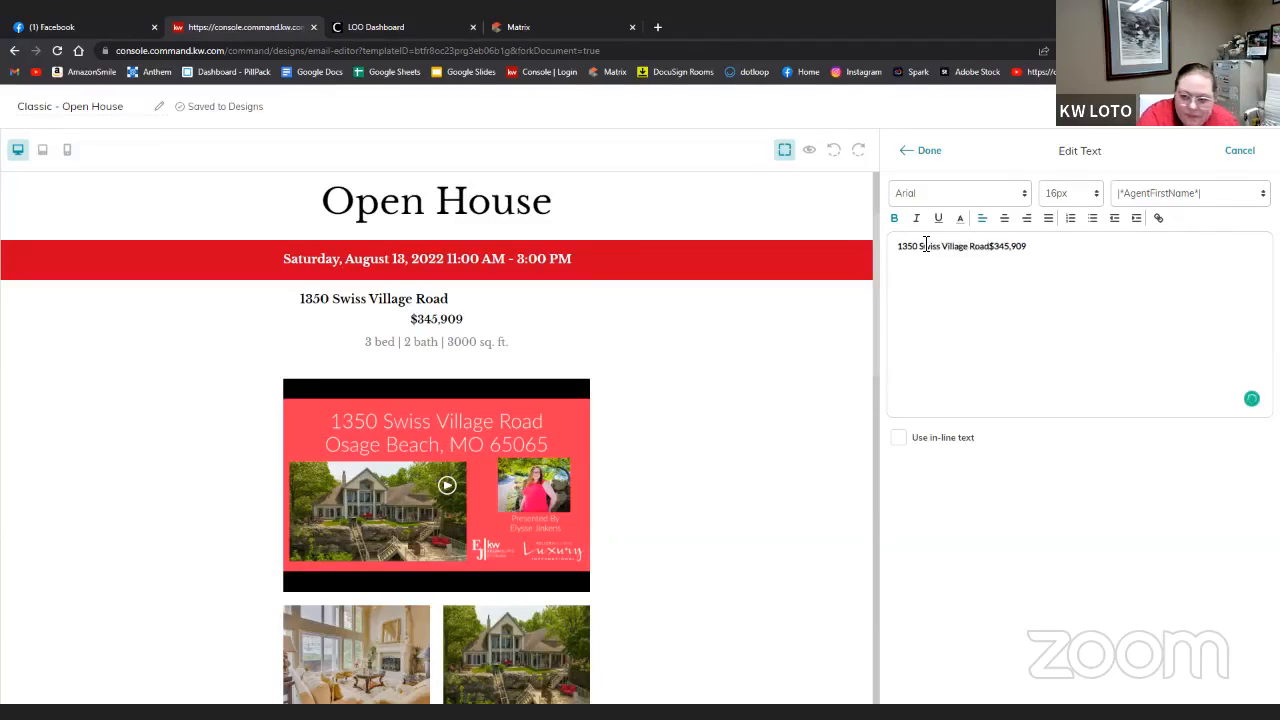
key("Return")
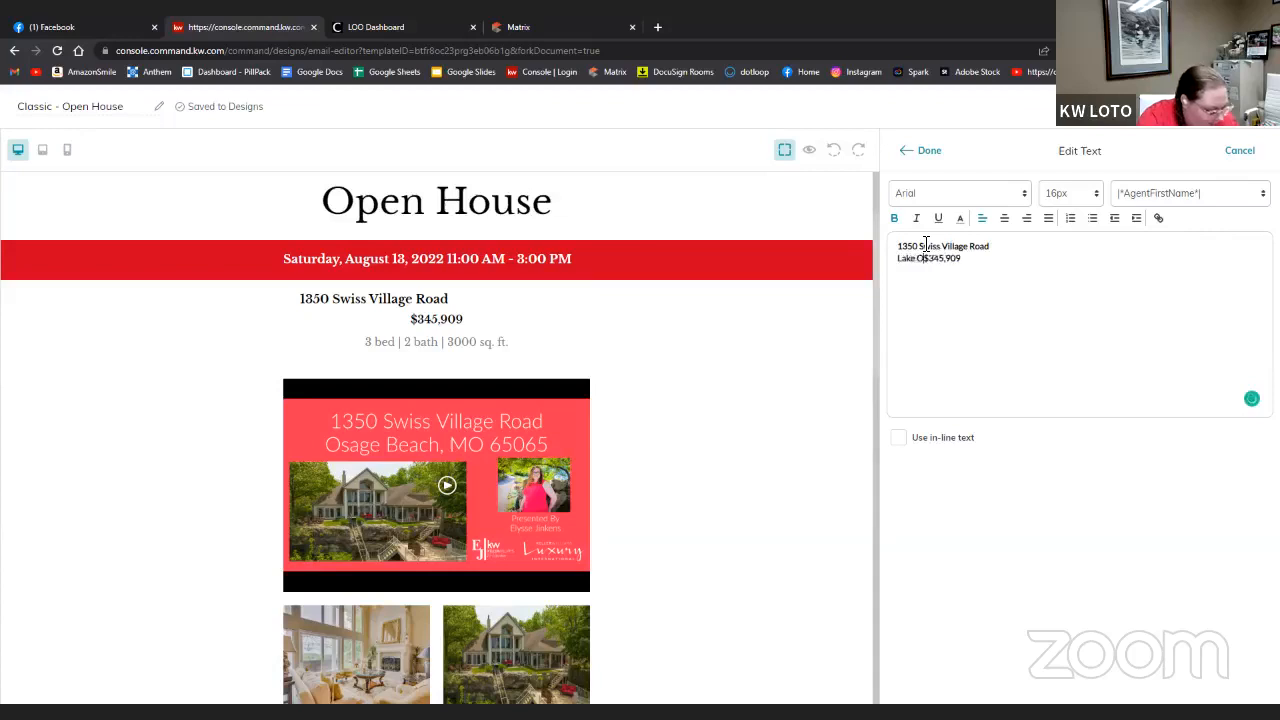
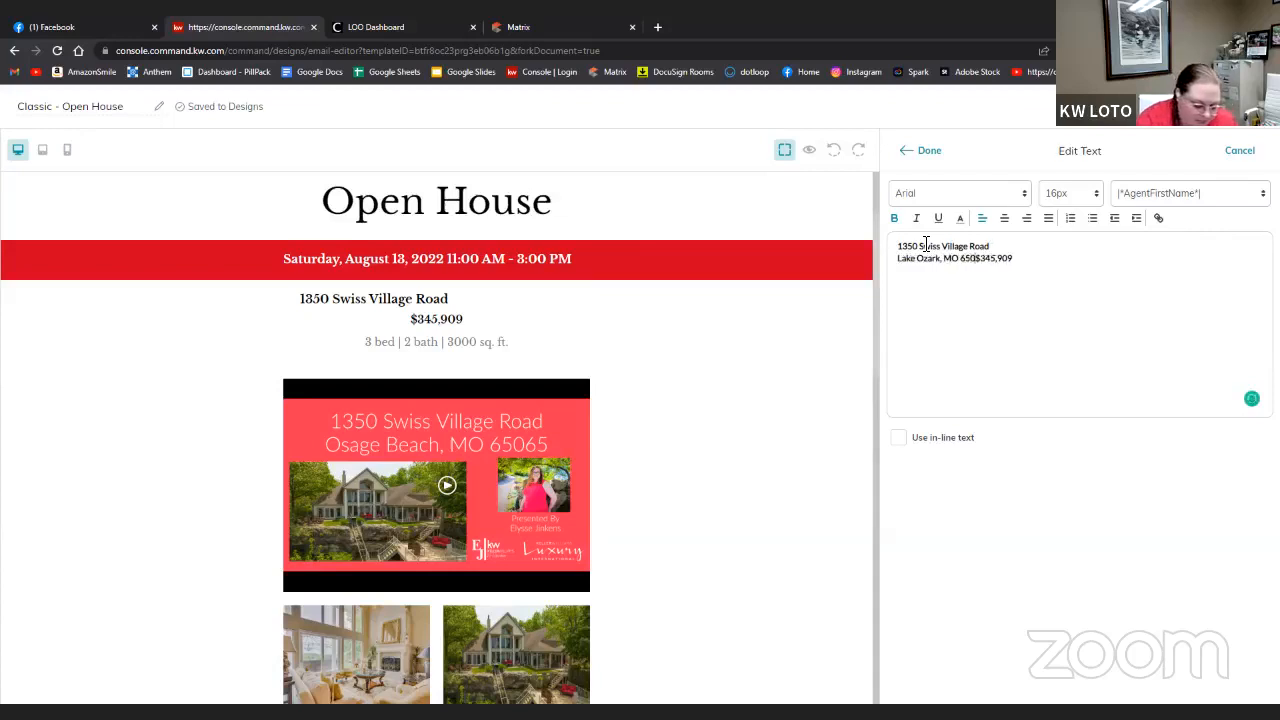
key("Return")
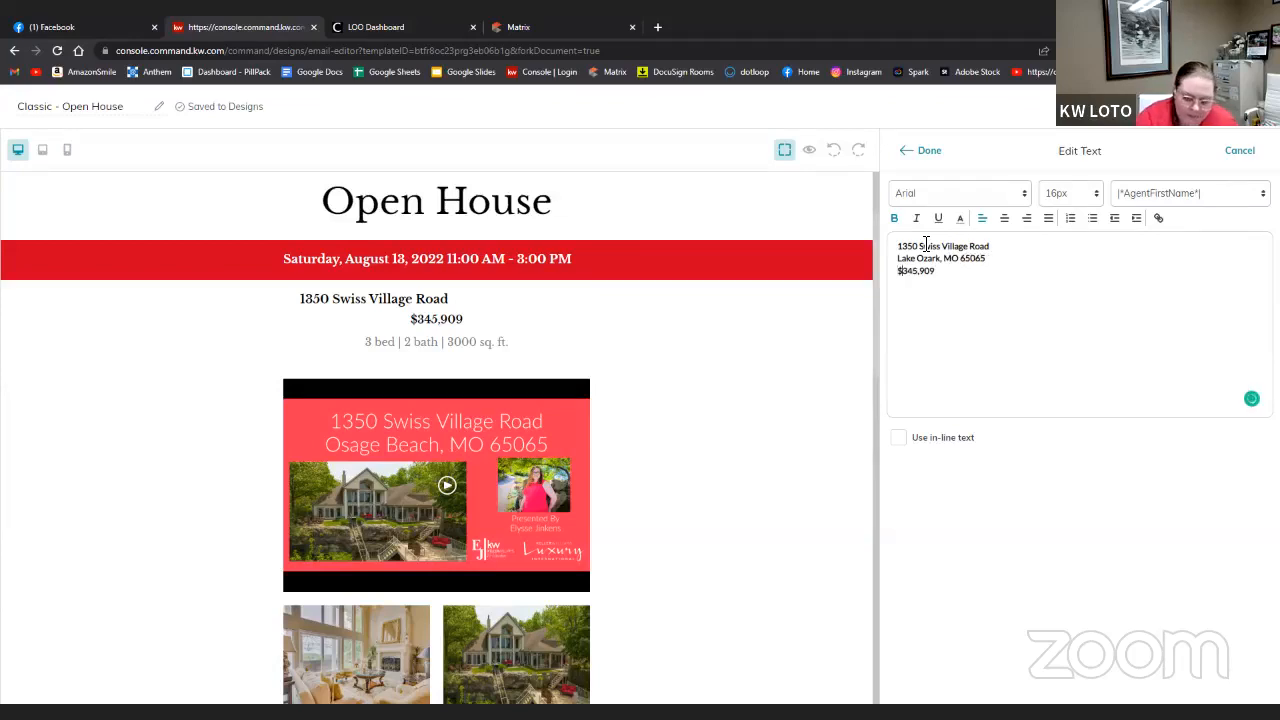
key("Delete")
key("Delete")
key("Delete")
key("Delete")
key("Delete")
key("Delete")
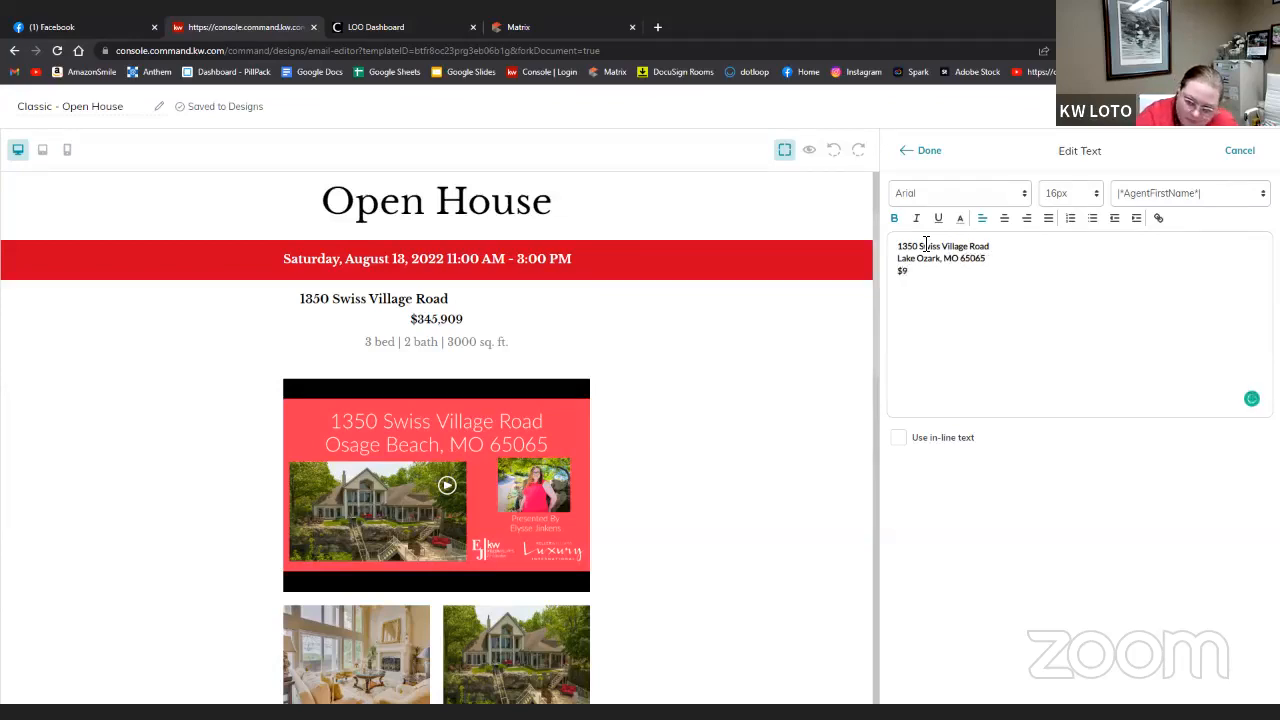
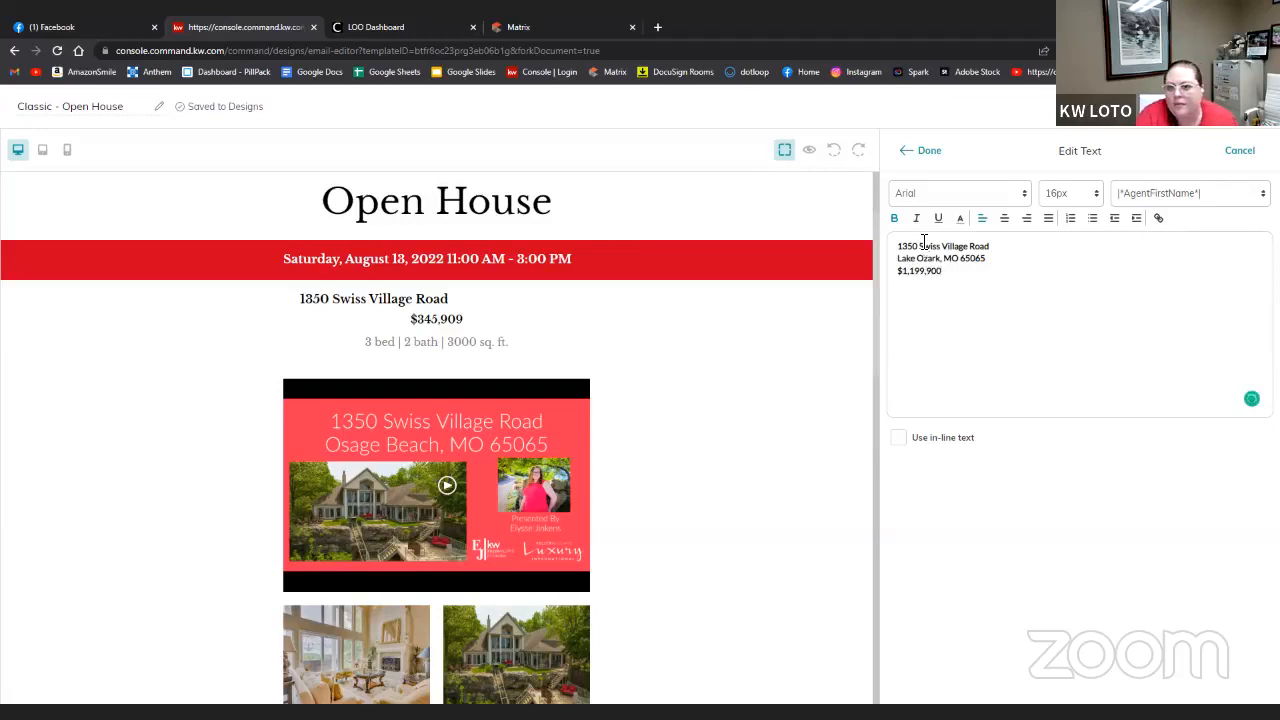
left_click(916, 150)
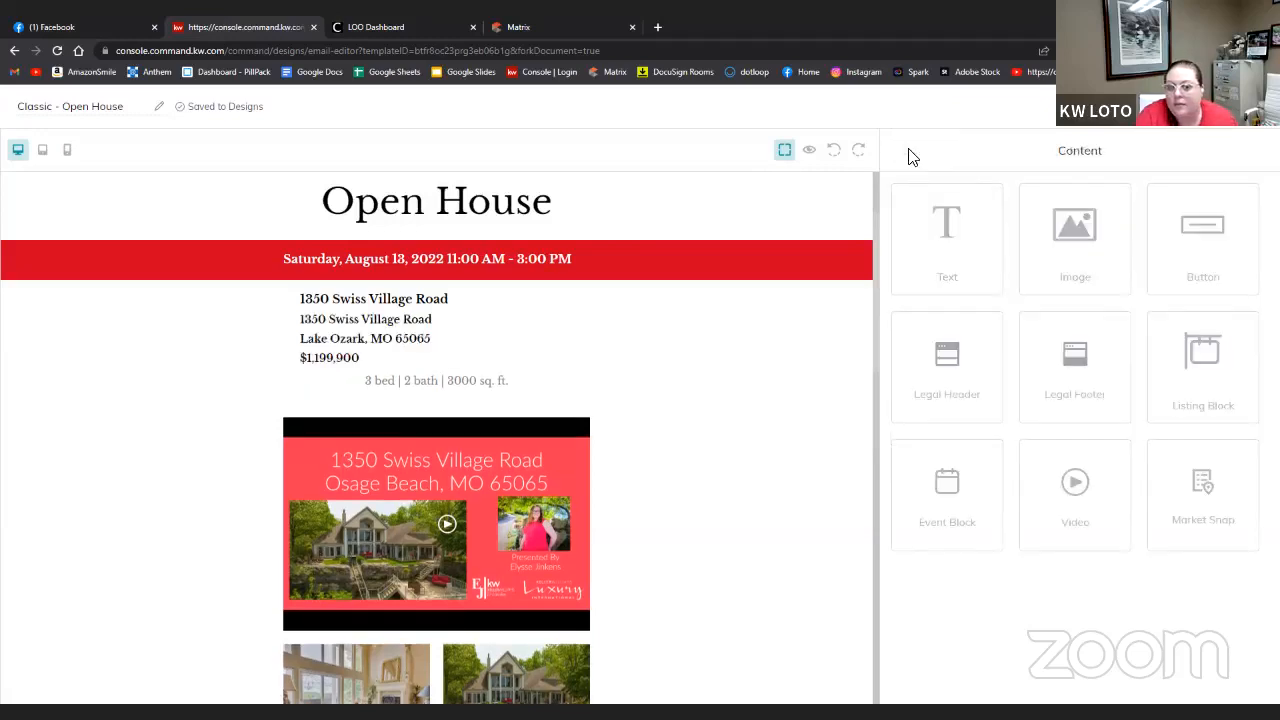
- Delete the duplicate street-address line and centre the address, city and price text
left_click(571, 294)
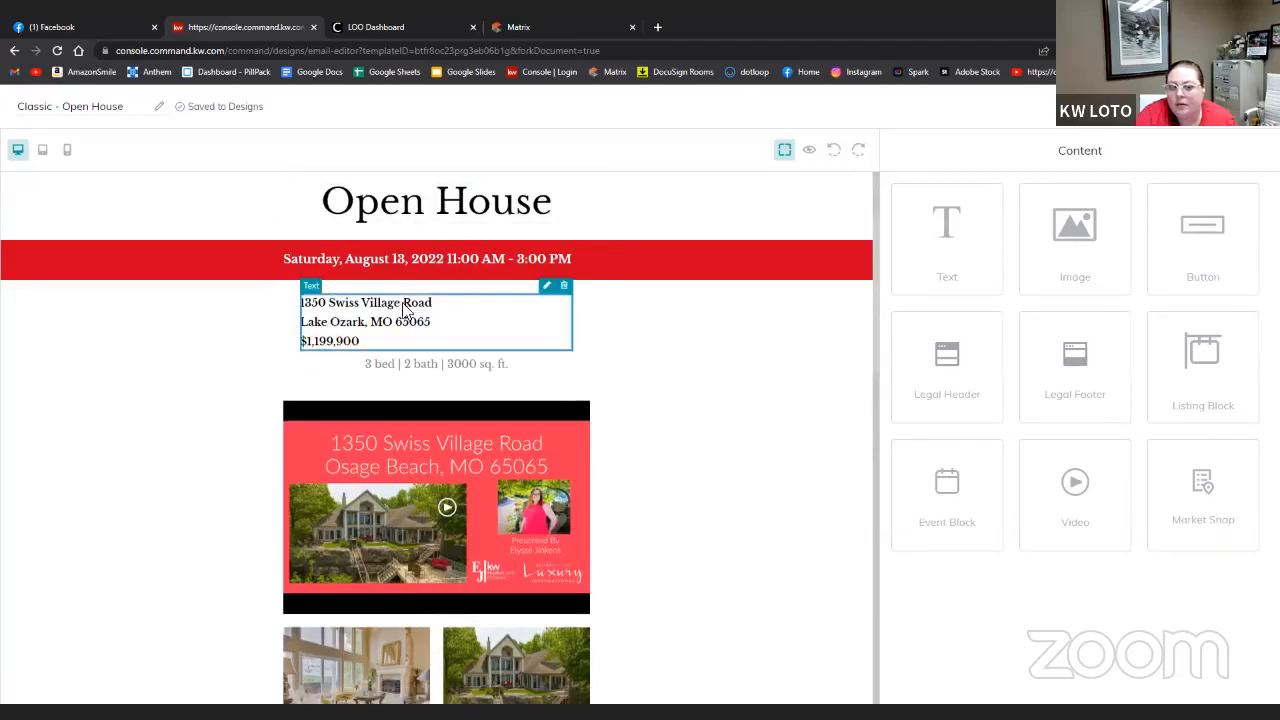
left_click(548, 295)
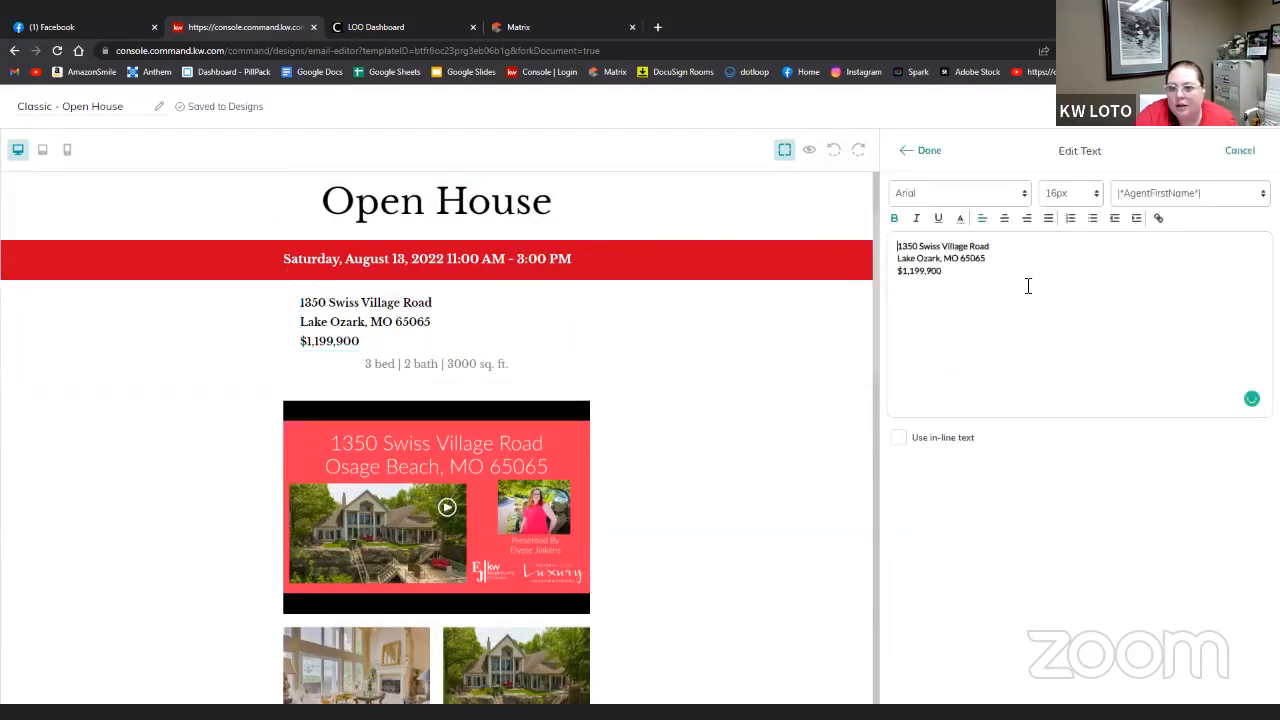
left_click_drag(1027, 285, 814, 236)
left_click_drag(1045, 308, 902, 243)
left_click(1004, 220)
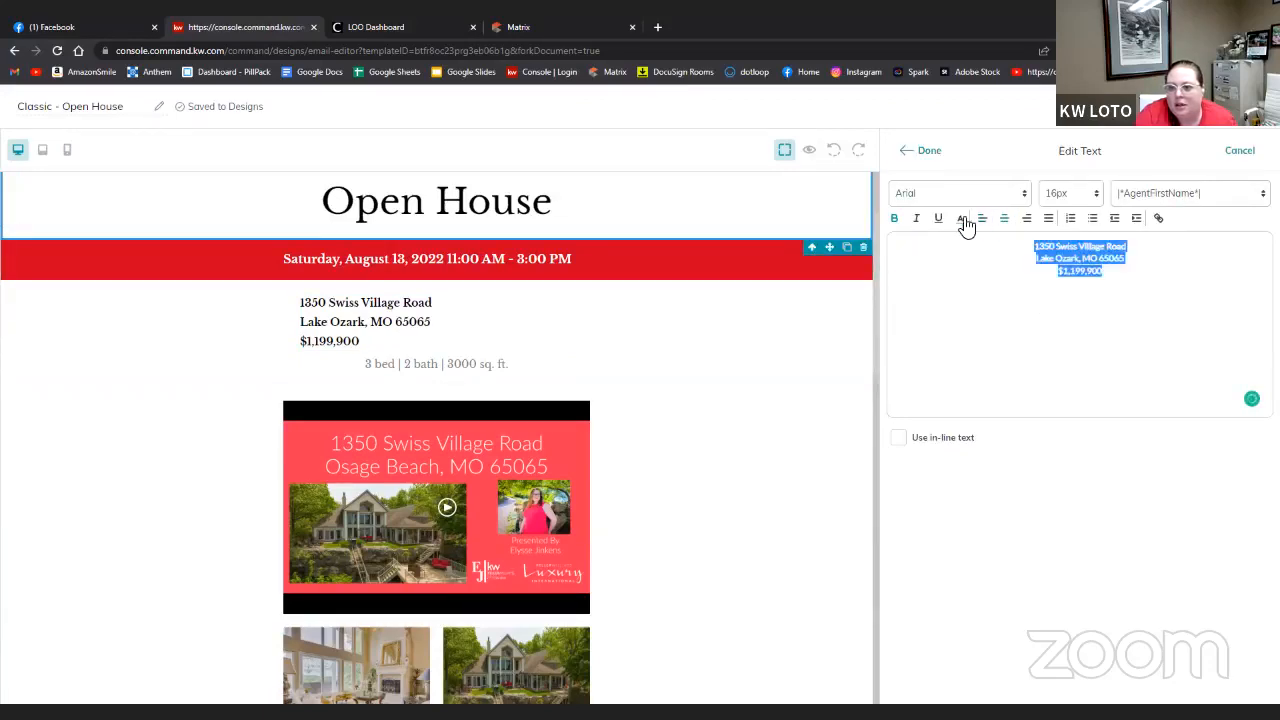
- Change the details line to read 4 bed | 6 bath | 4,800 sq. ft
left_click(918, 151)
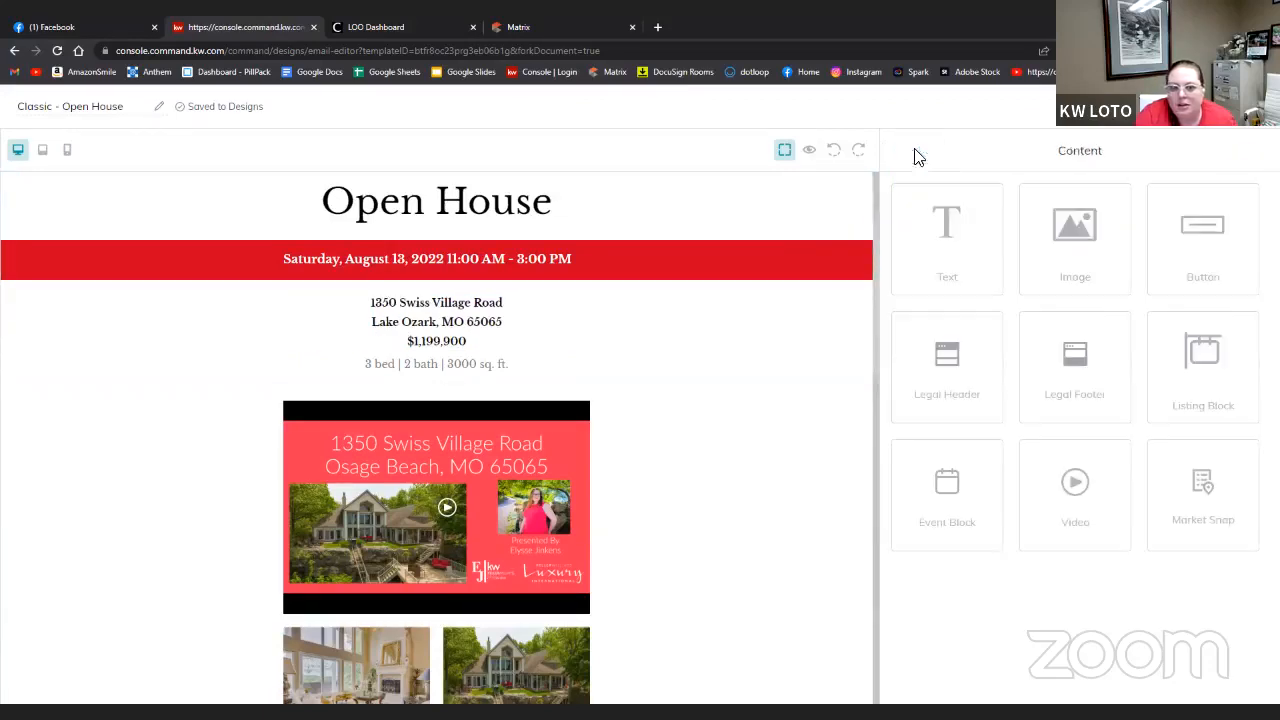
left_click(420, 365)
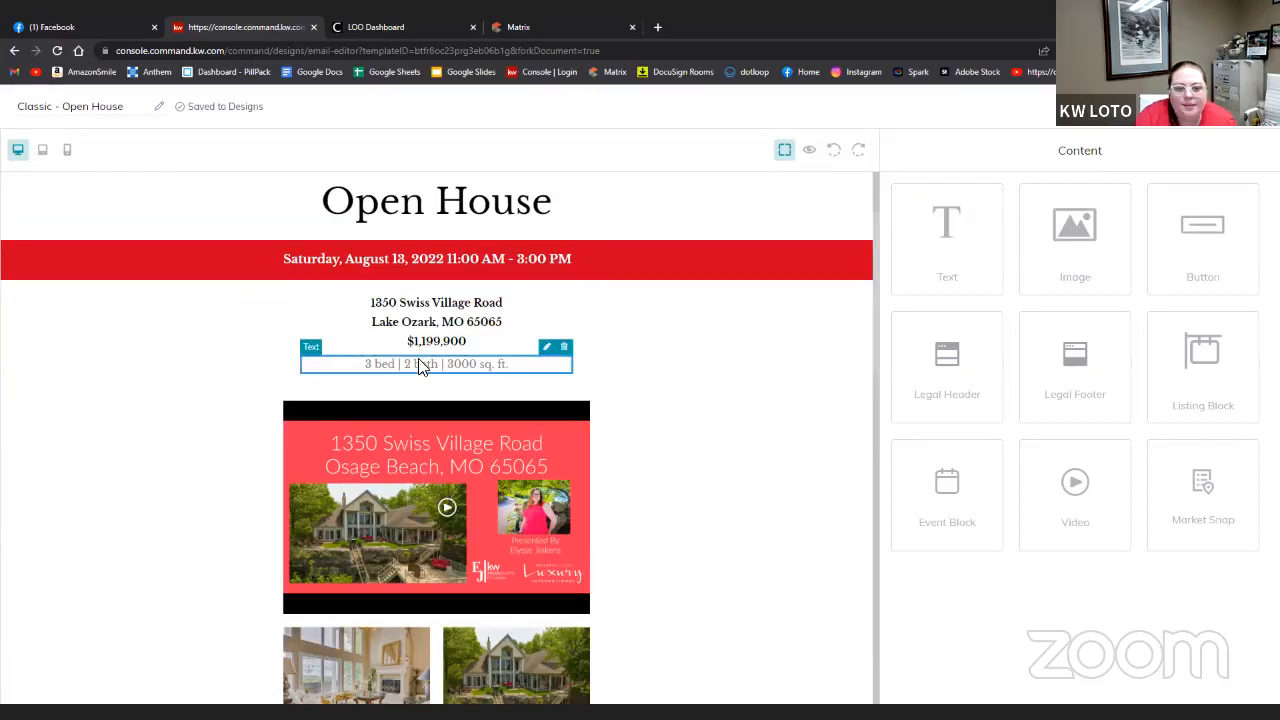
left_click(548, 348)
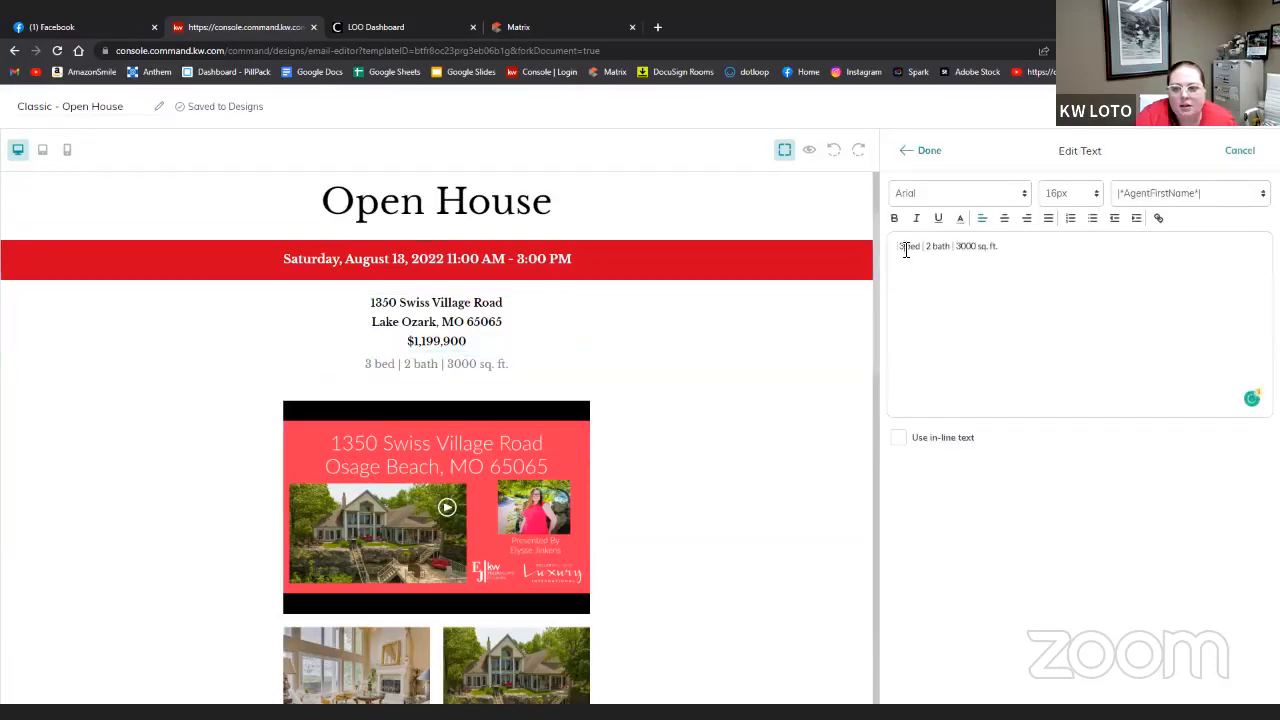
left_click(906, 250)
key("BackSpace")
type("5")
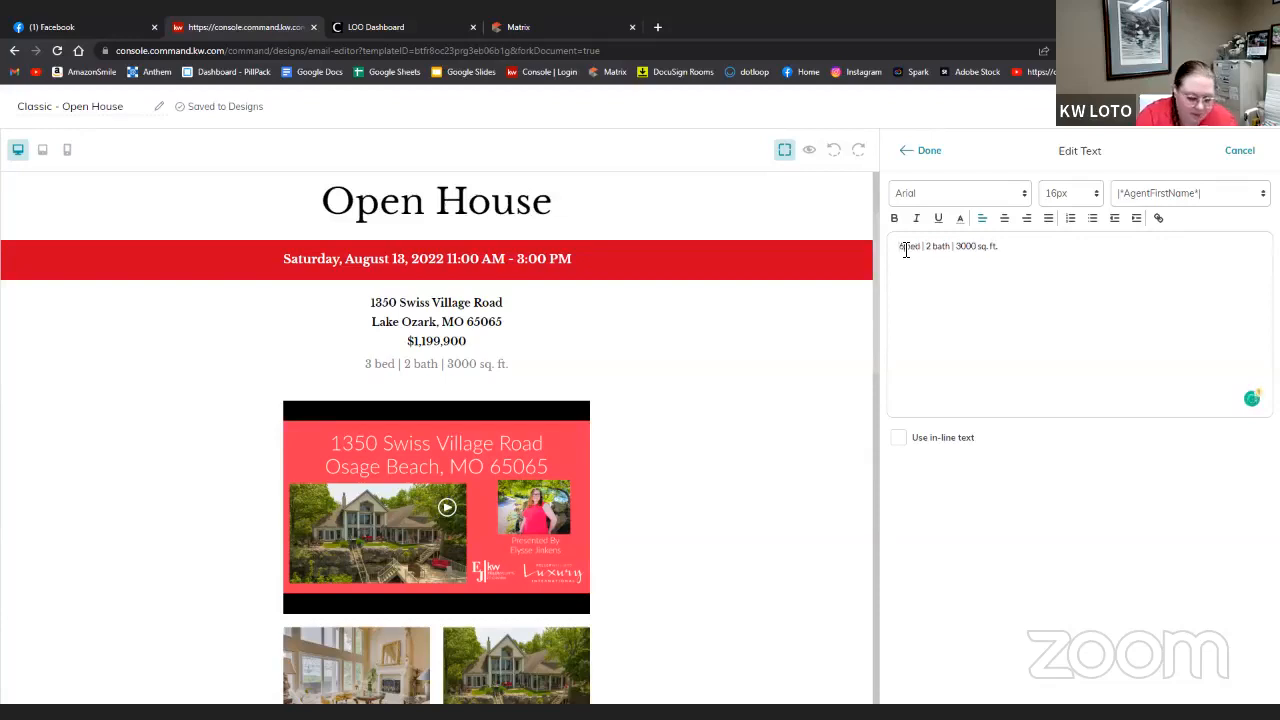
key("BackSpace")
type("4")
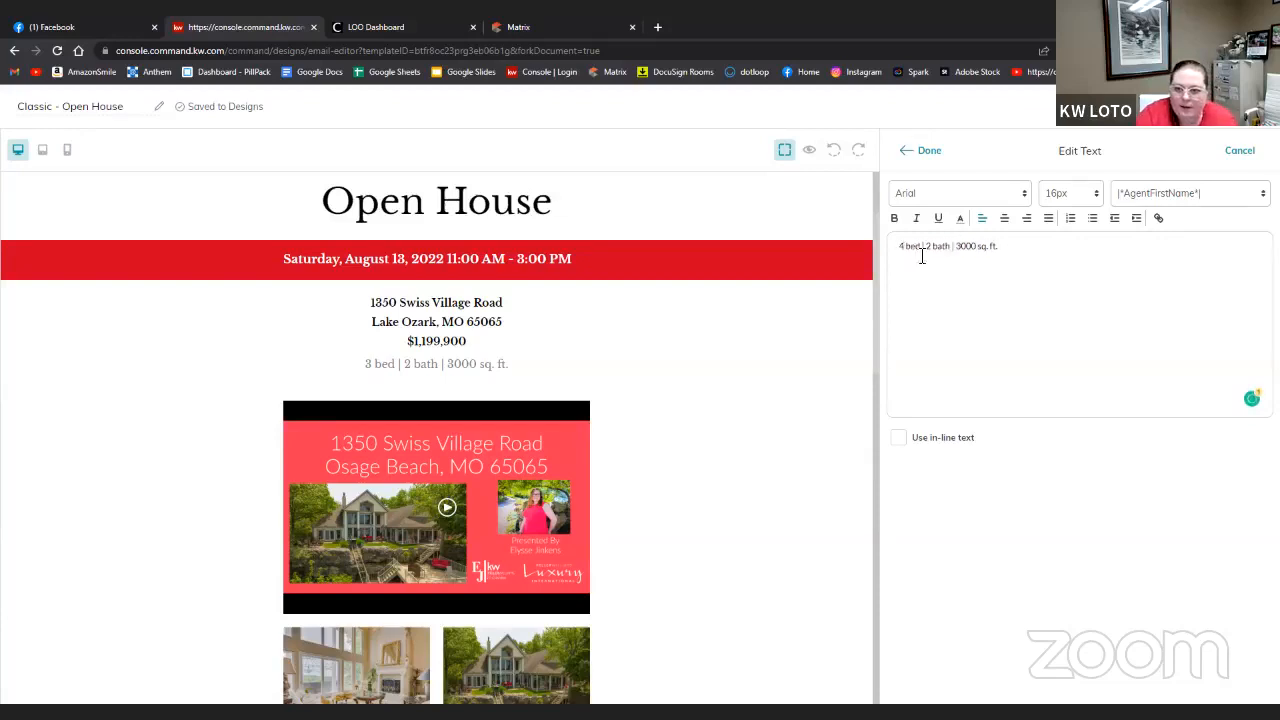
left_click(932, 249)
key("BackSpace")
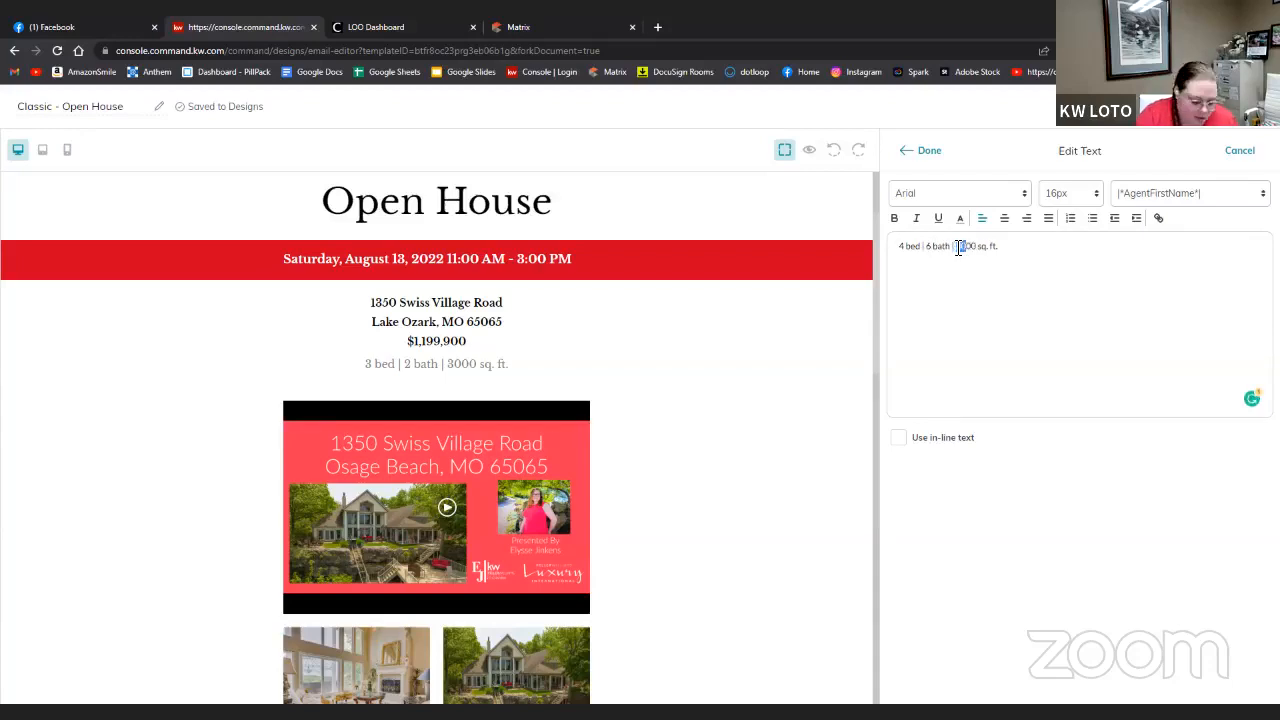
key("BackSpace")
type("4,8")
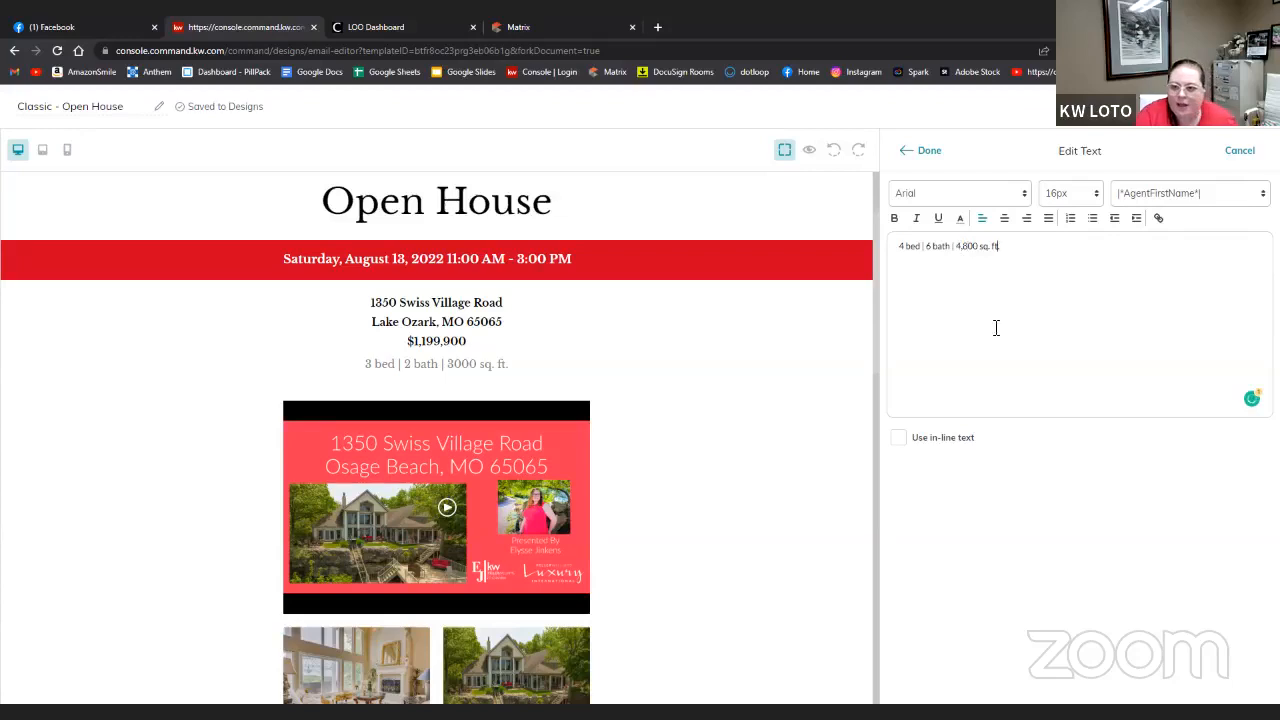
left_click(923, 151)
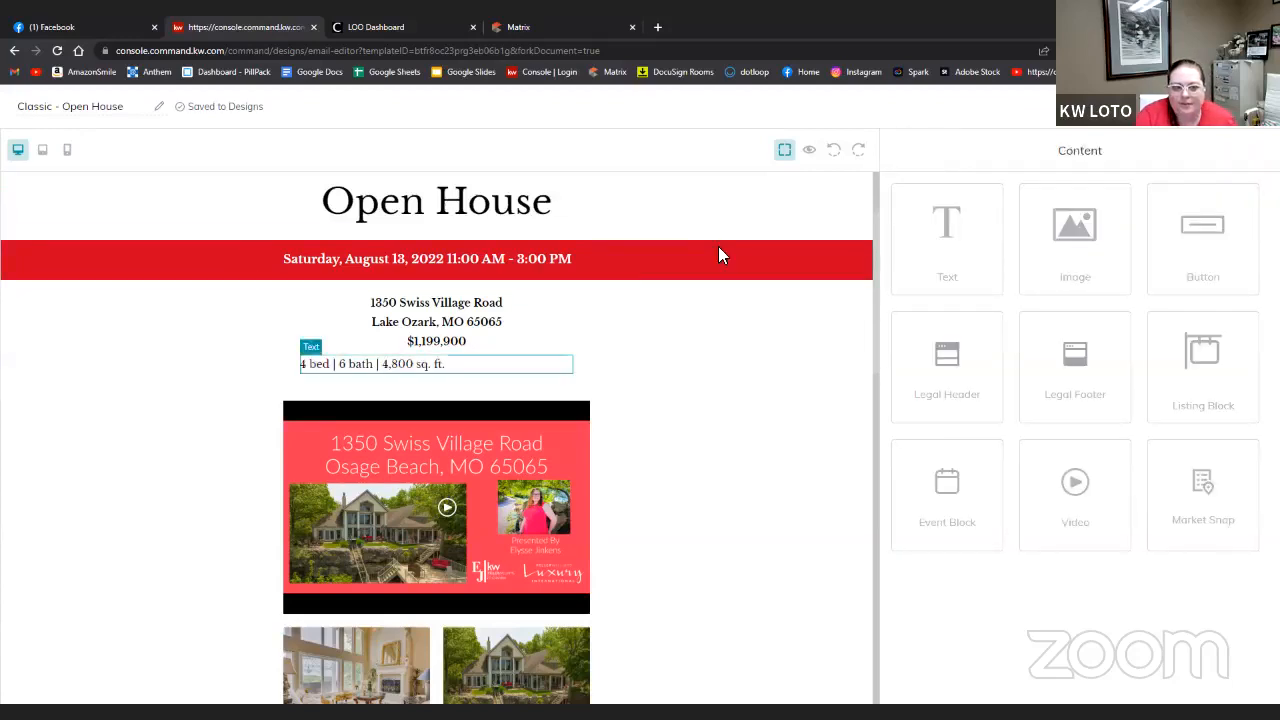
- Centre the 4 bed | 6 bath details line
left_click(407, 366)
left_click(560, 364)
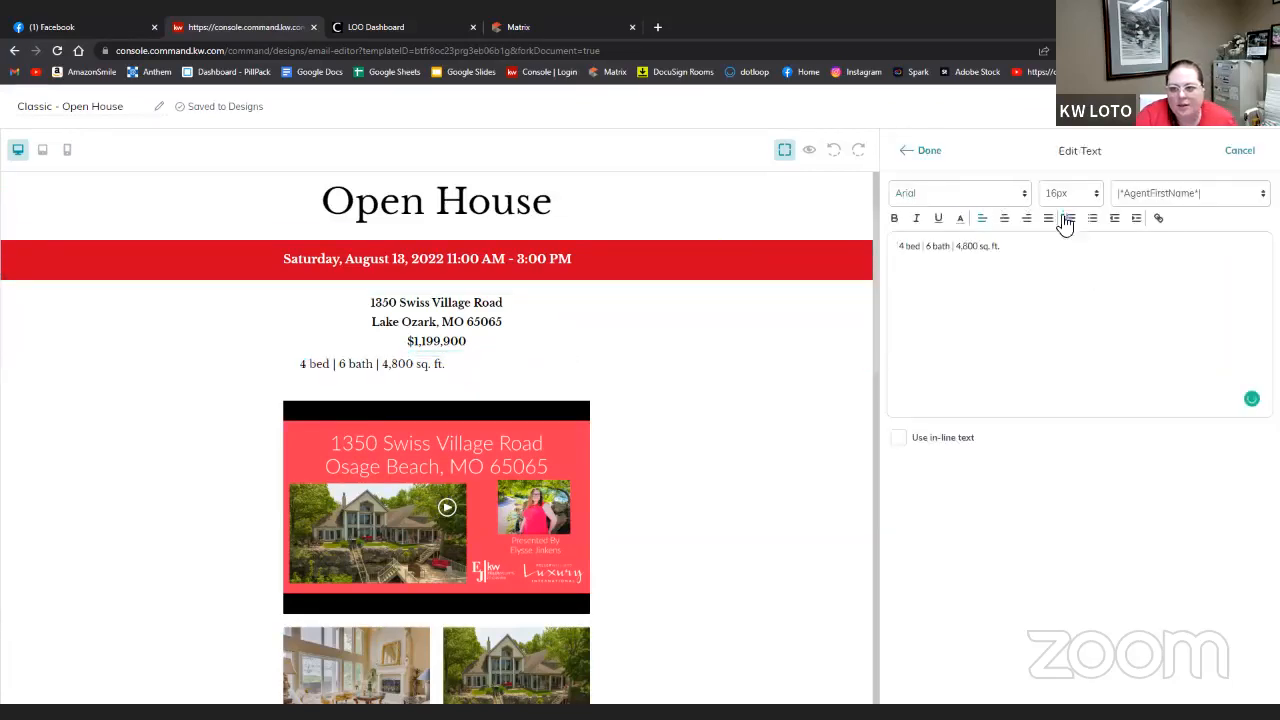
left_click(1008, 221)
left_click(925, 152)
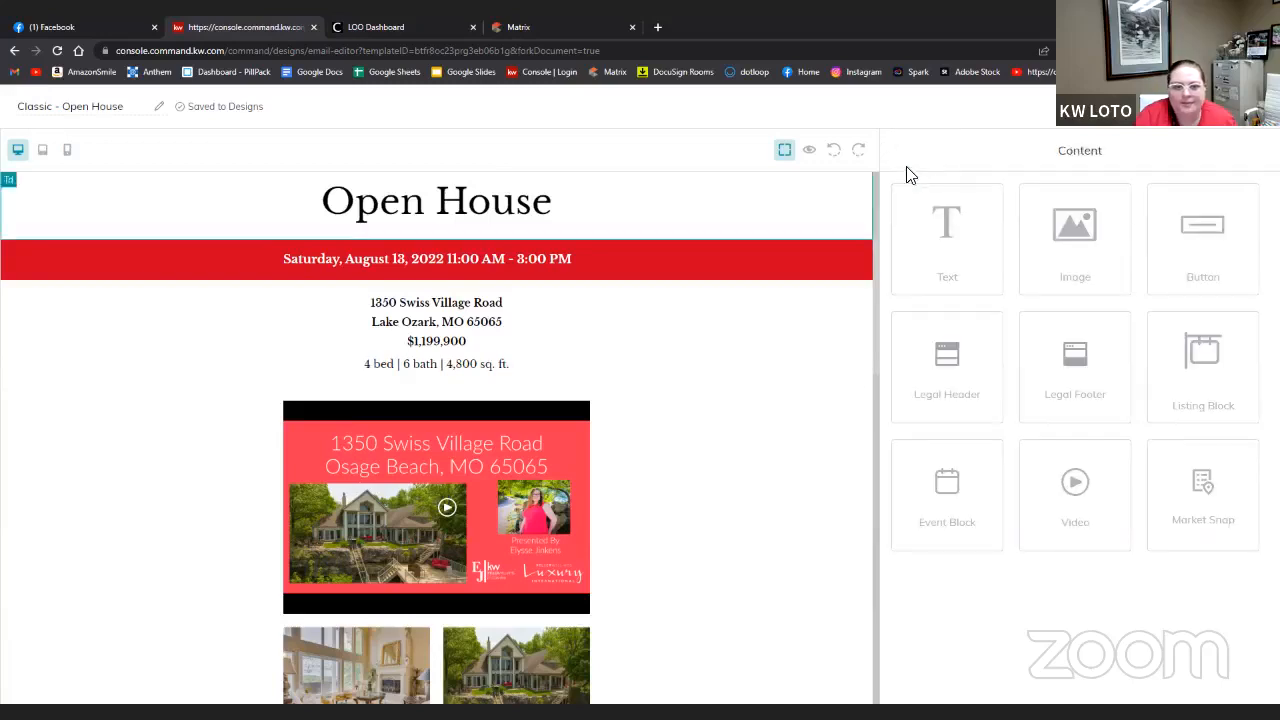
- Set the address, city and price lines to 22px font size
left_click(476, 312)
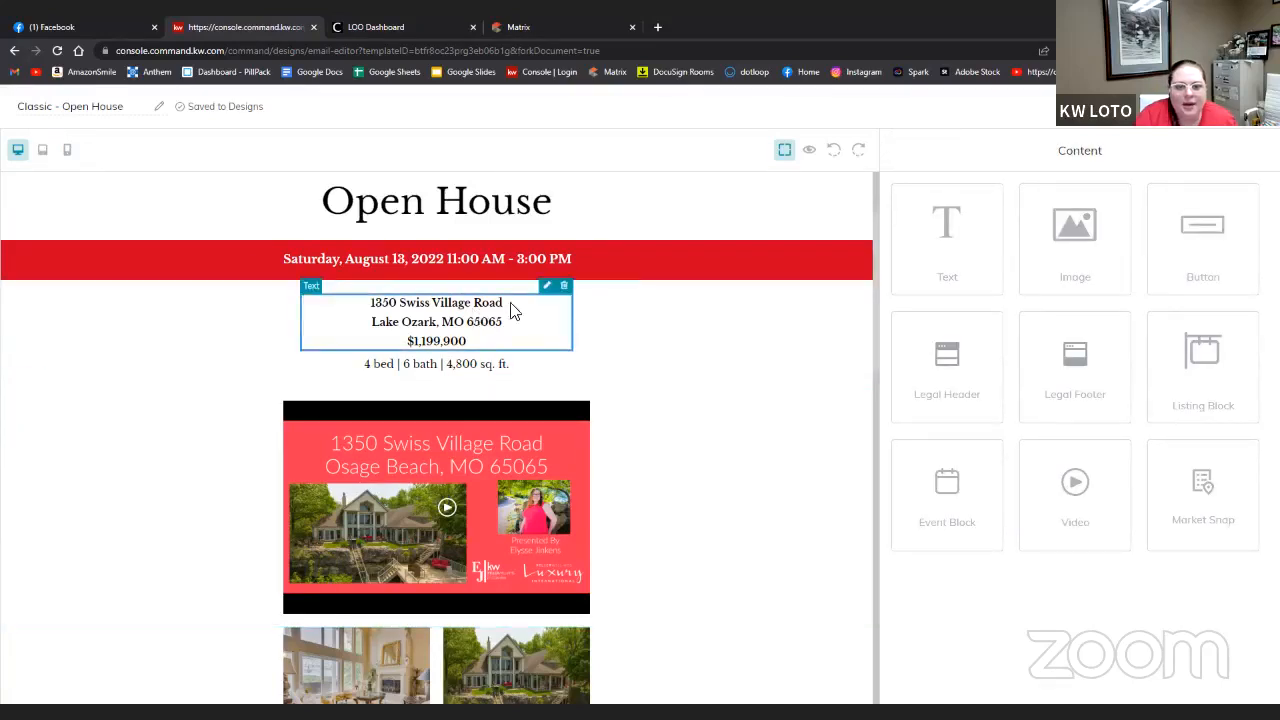
left_click(553, 291)
left_click_drag(1140, 268, 1043, 249)
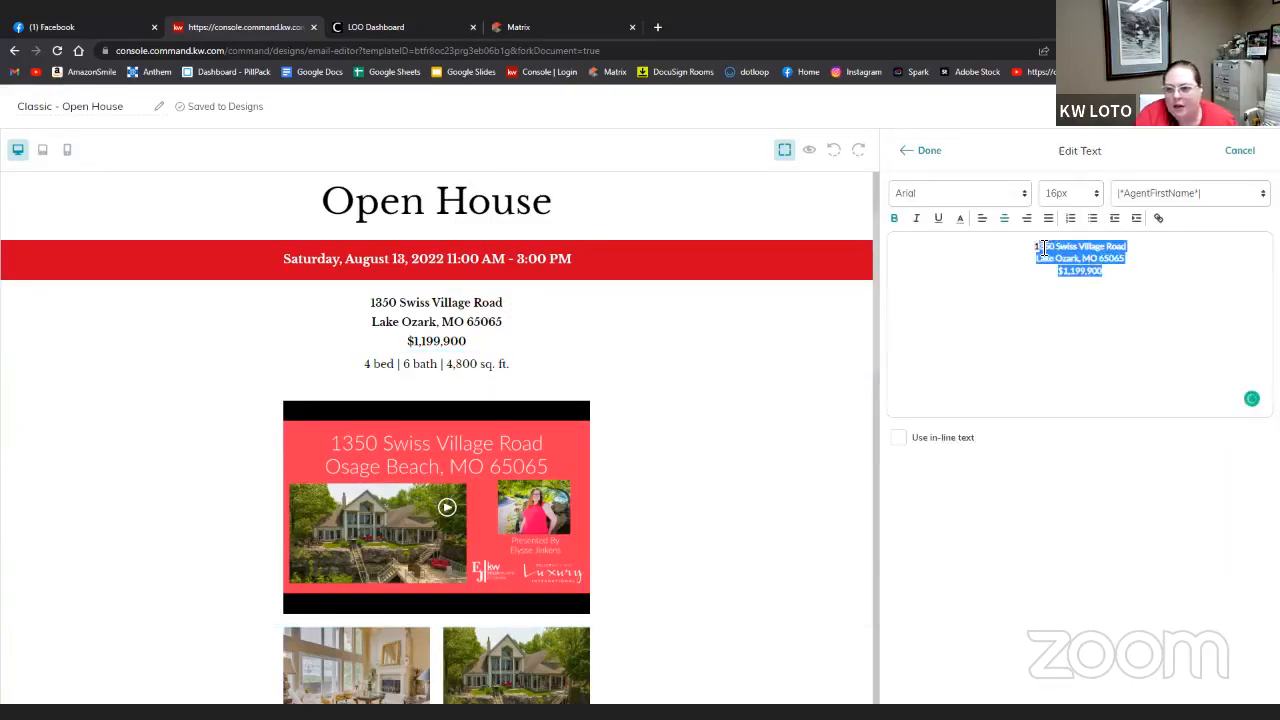
left_click(1100, 194)
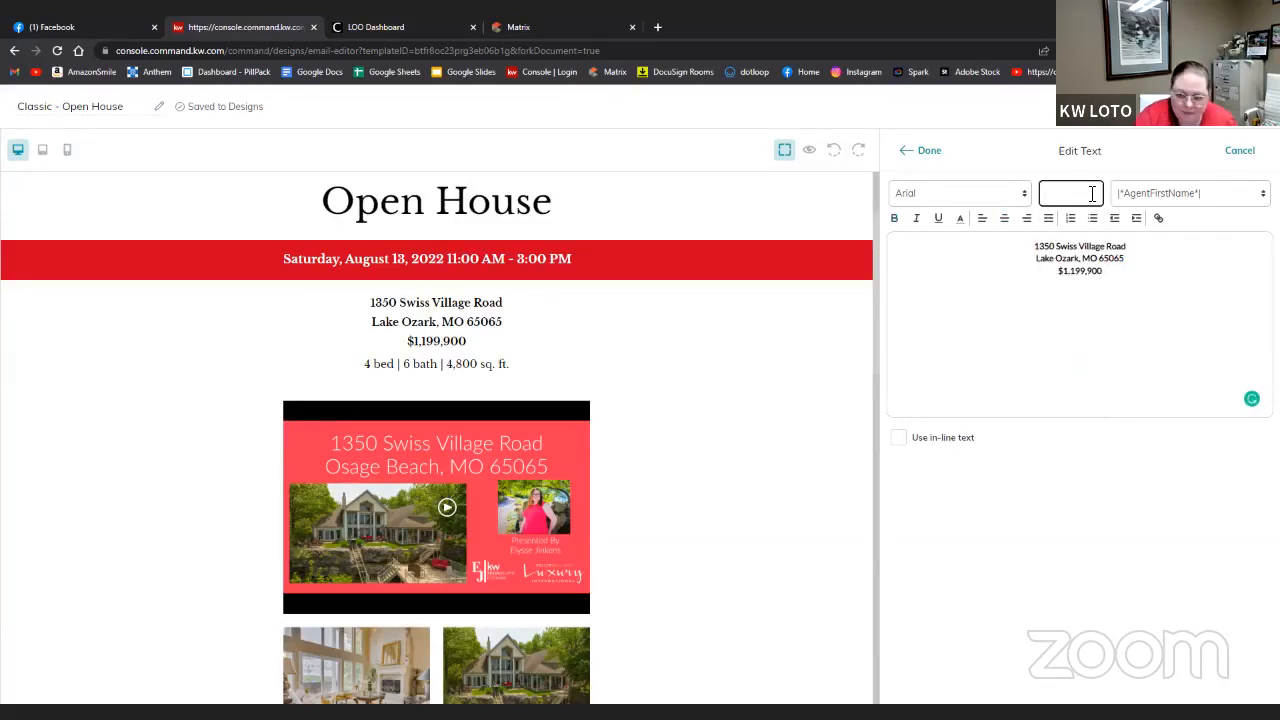
left_click_drag(1120, 288, 1036, 243)
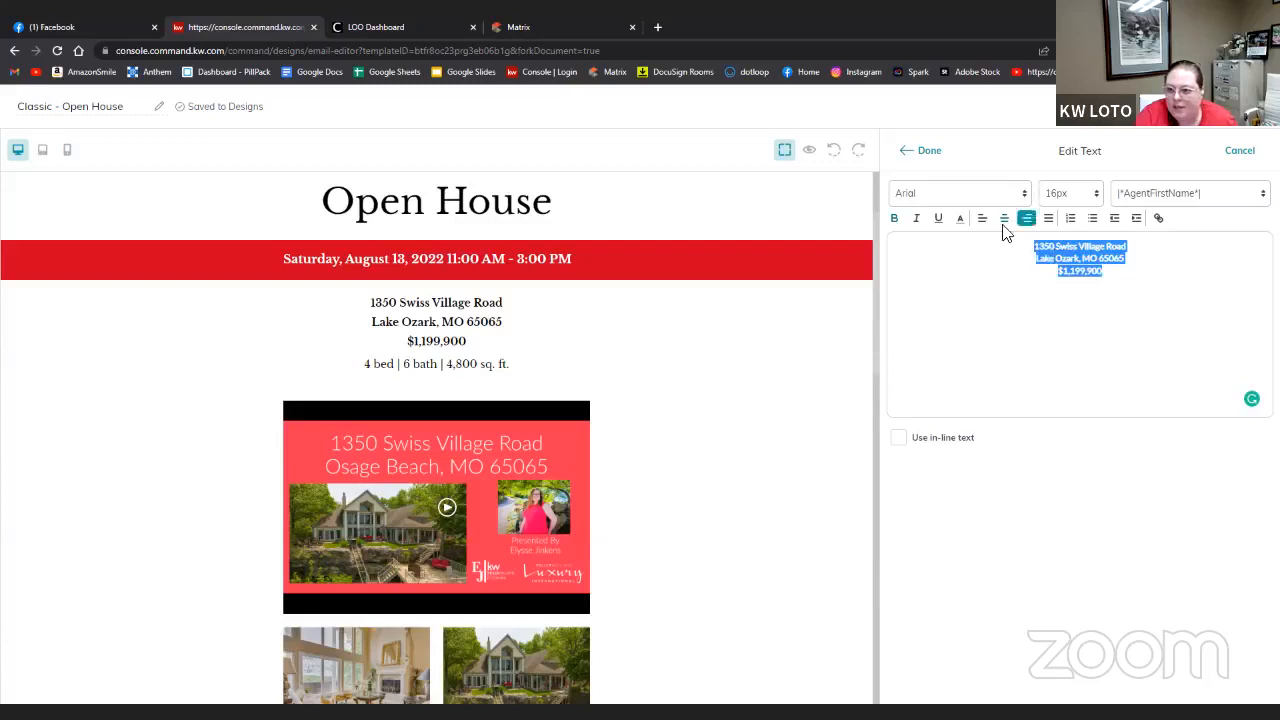
left_click(1050, 198)
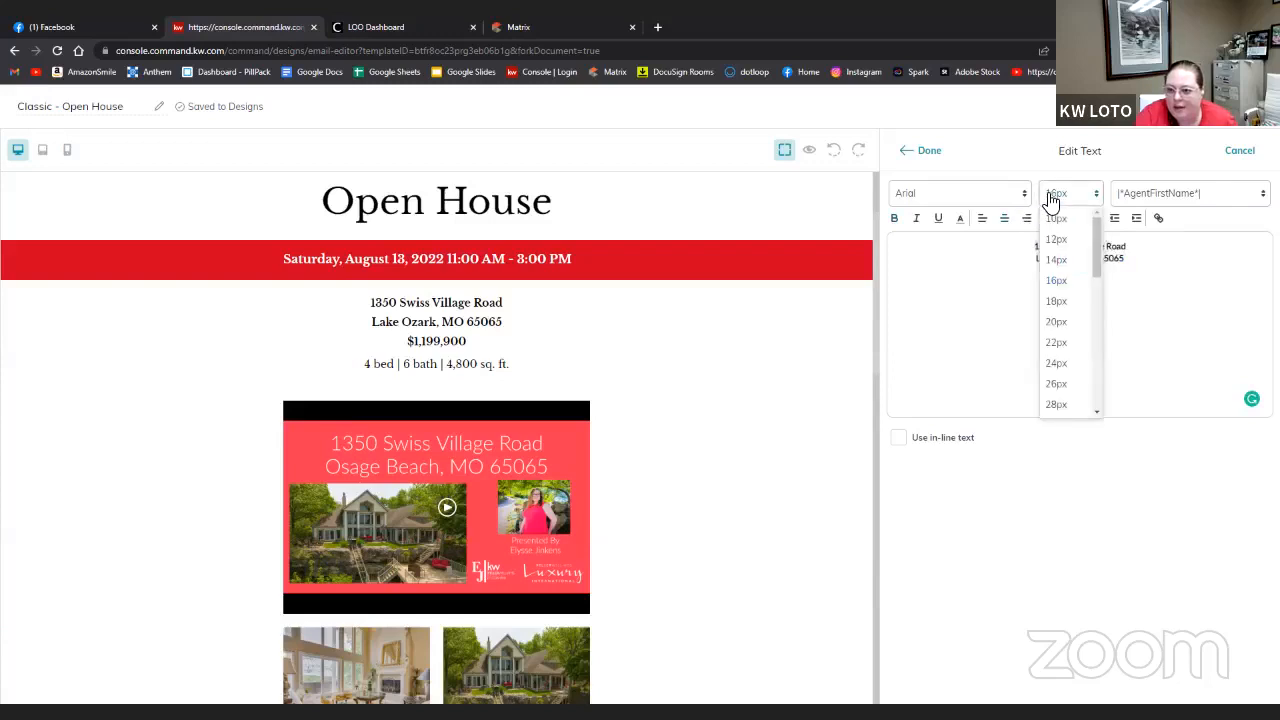
left_click(1058, 343)
left_click(921, 152)
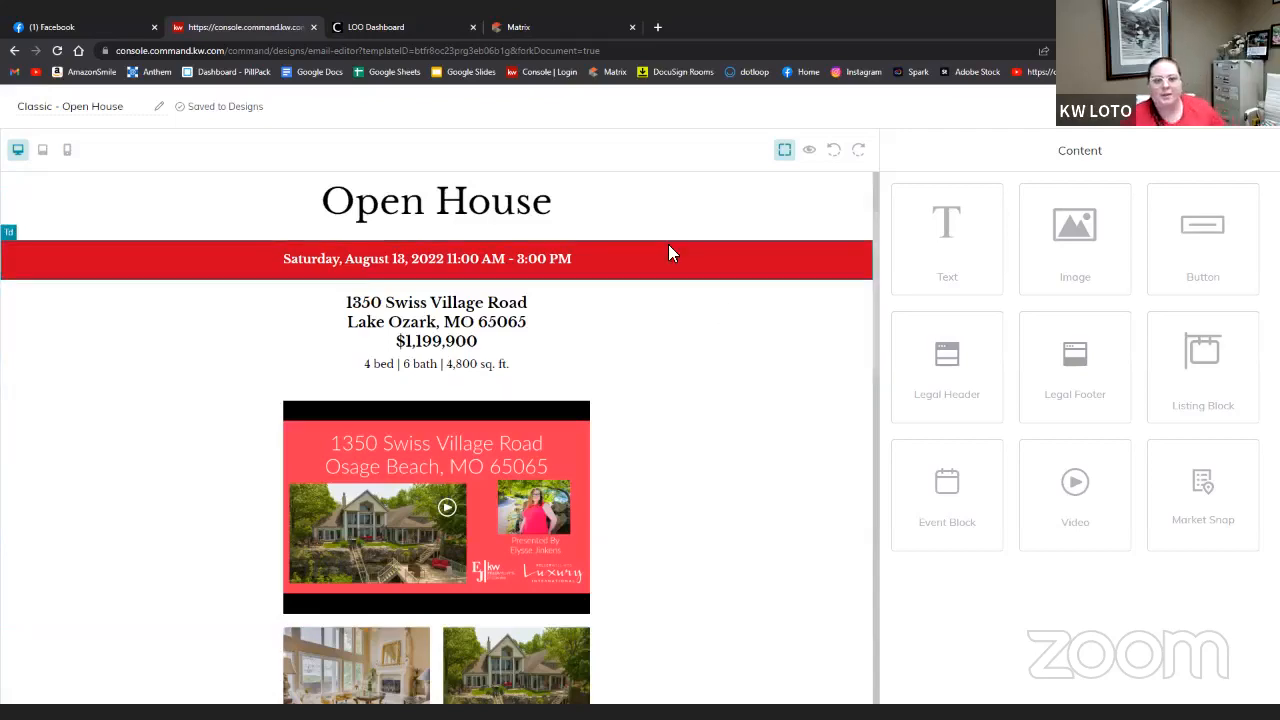
scroll(668, 515, "down", 10)
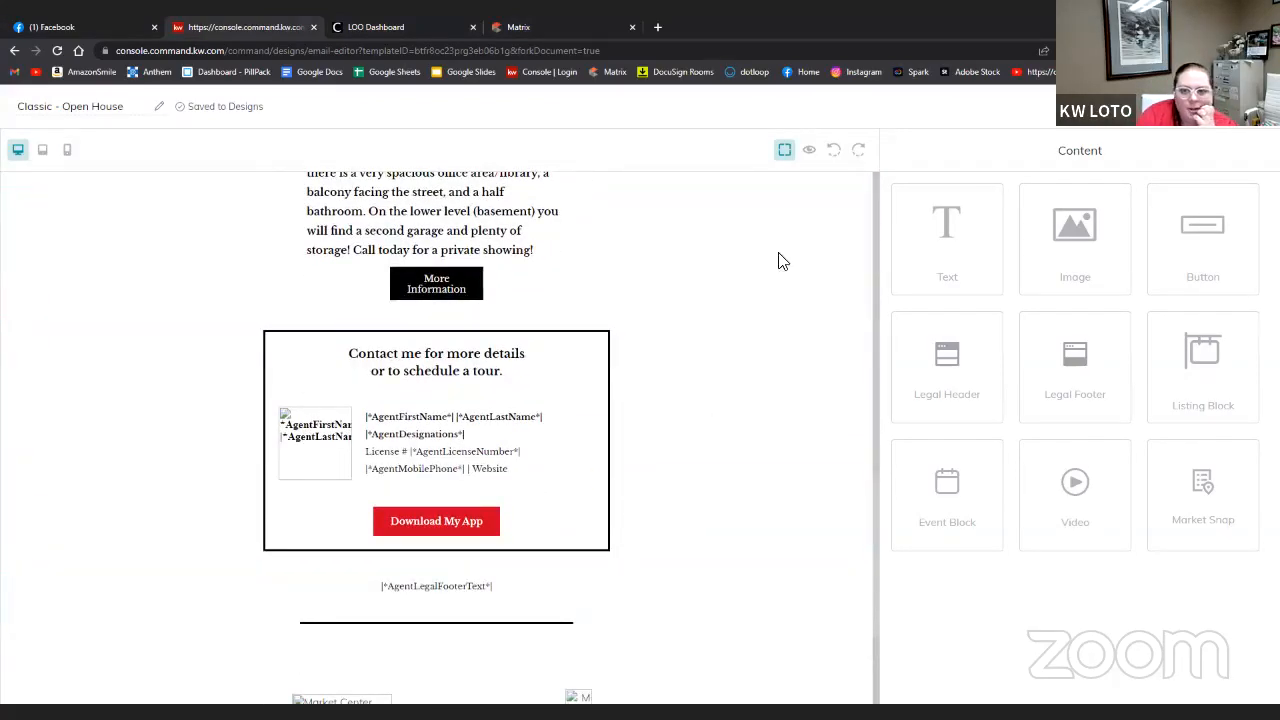
left_click(809, 150)
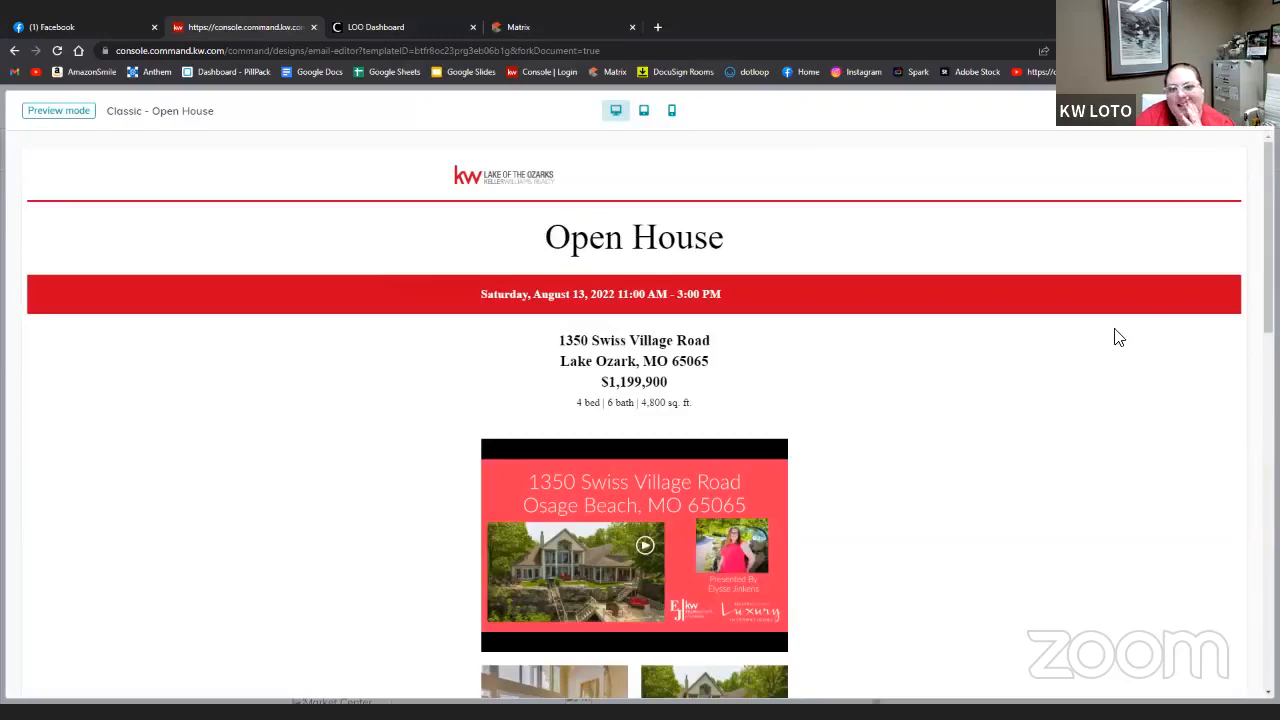
scroll(1100, 350, "down", 10)
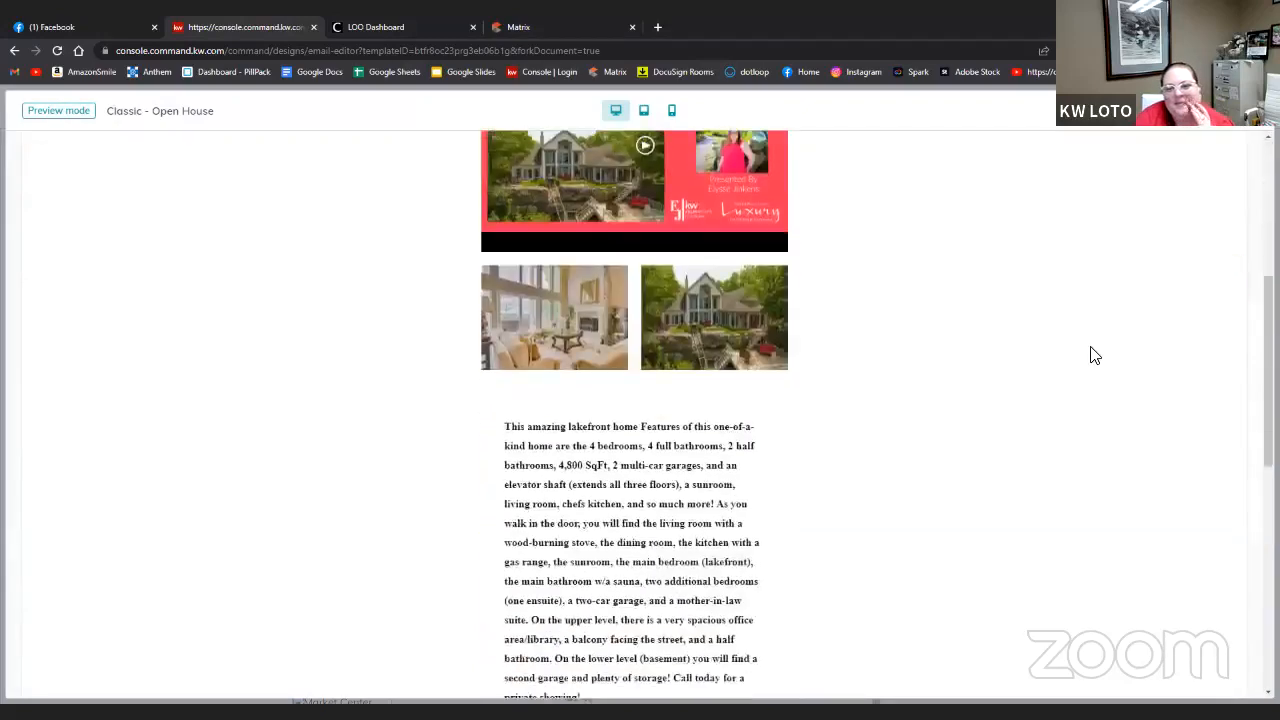
scroll(1100, 350, "up", 7)
left_click(1244, 114)
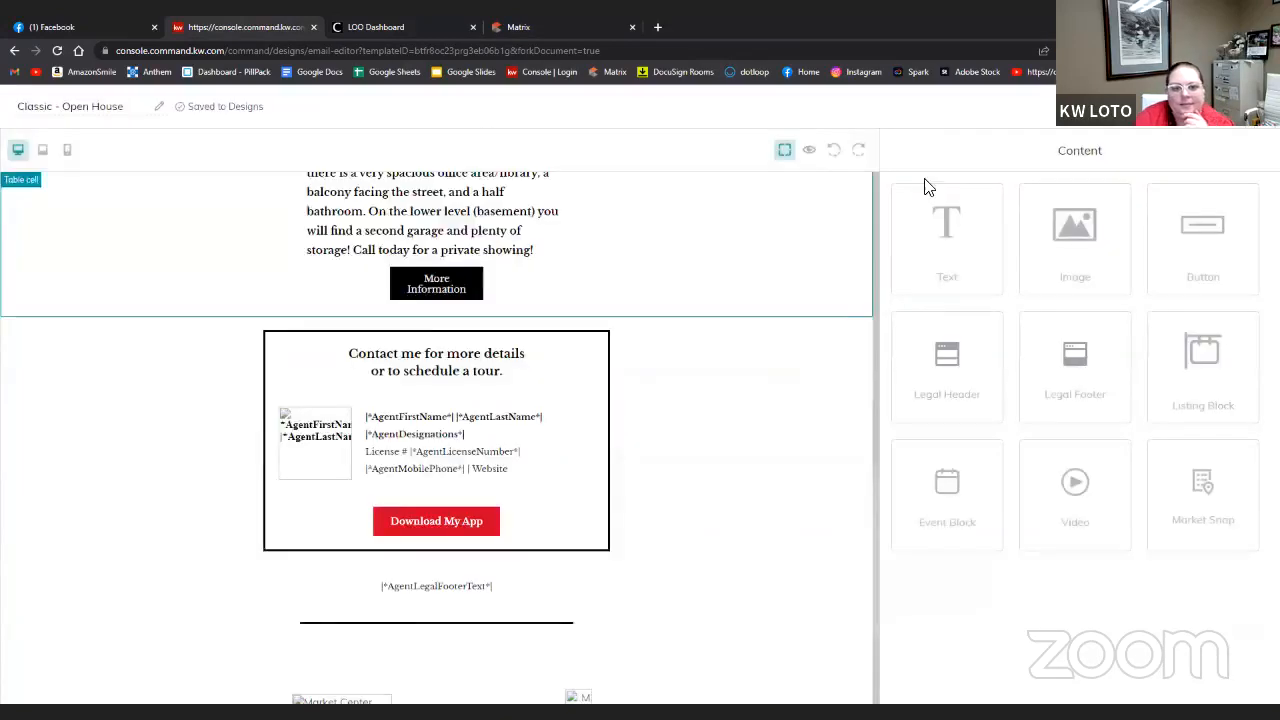
scroll(709, 346, "up", 10)
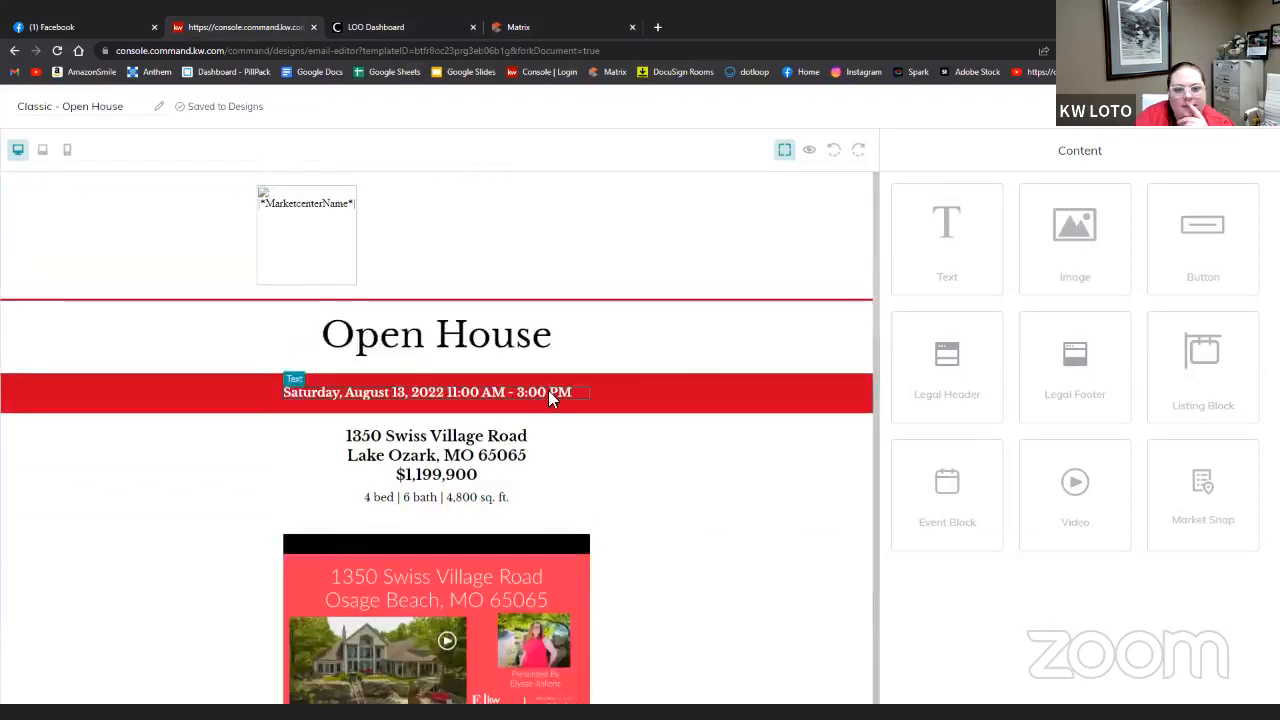
- Centre the open house date line text
left_click(550, 390)
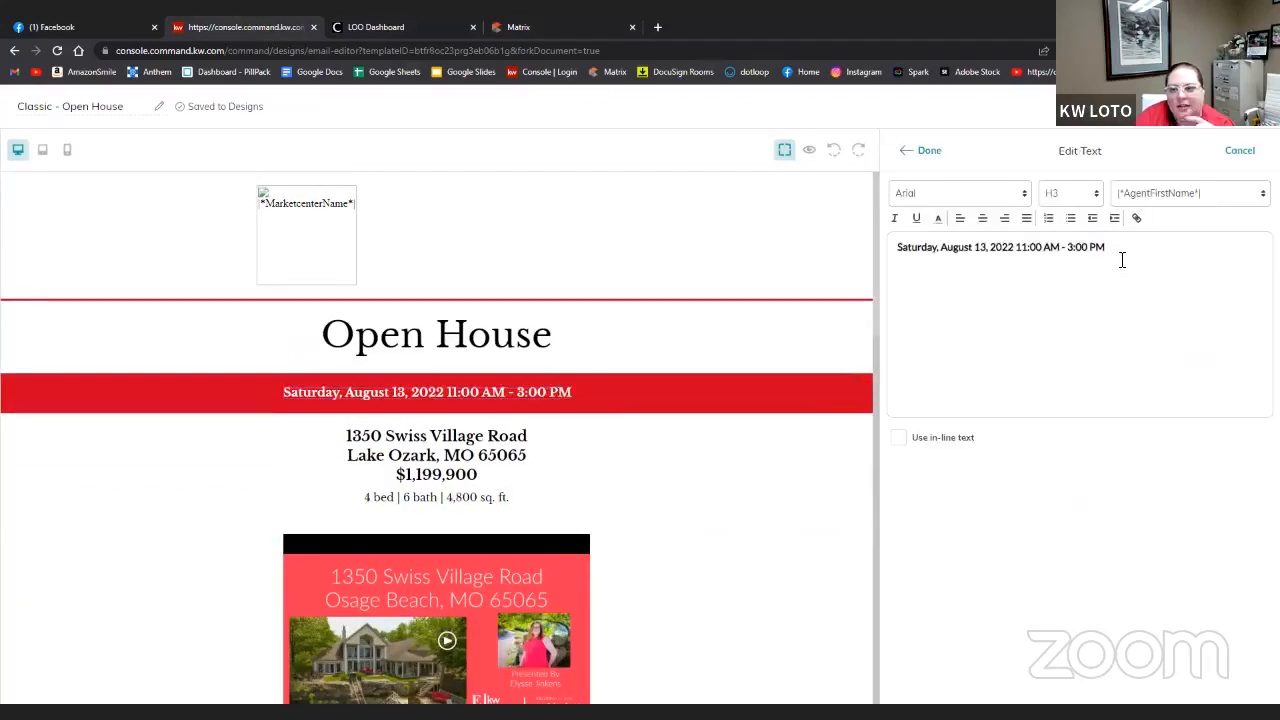
left_click_drag(1110, 254, 820, 266)
left_click(982, 217)
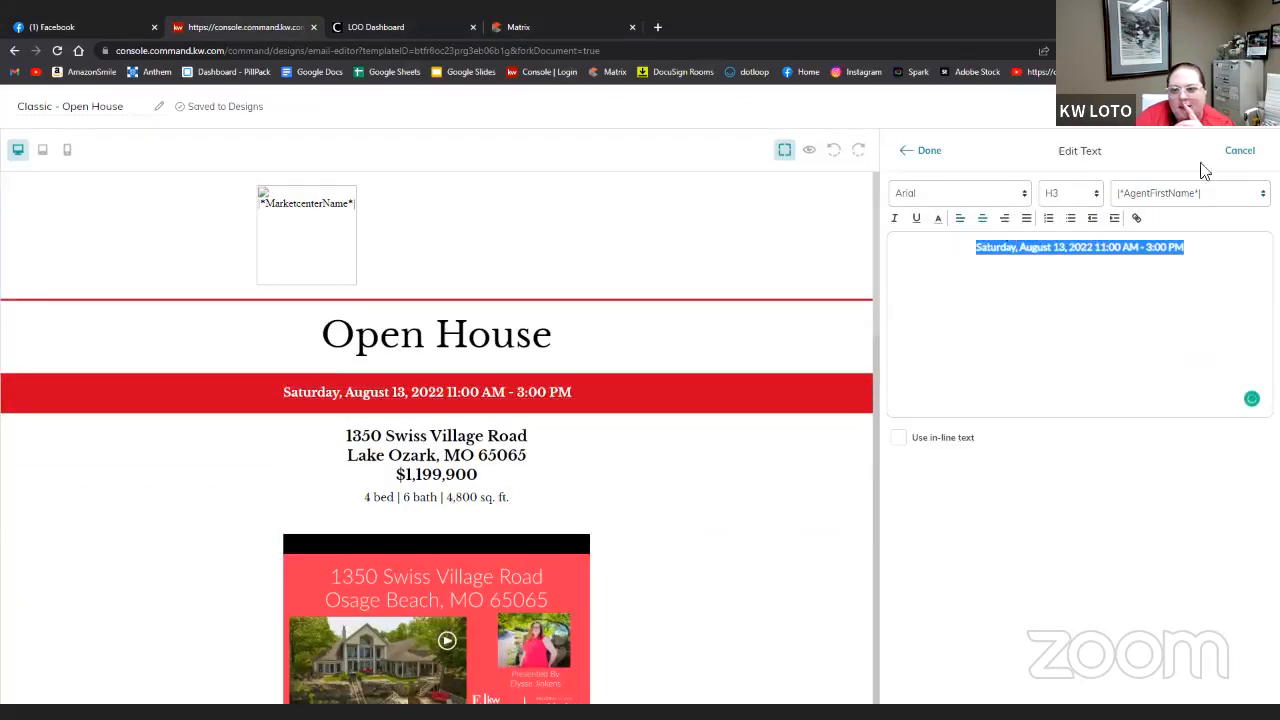
left_click(929, 152)
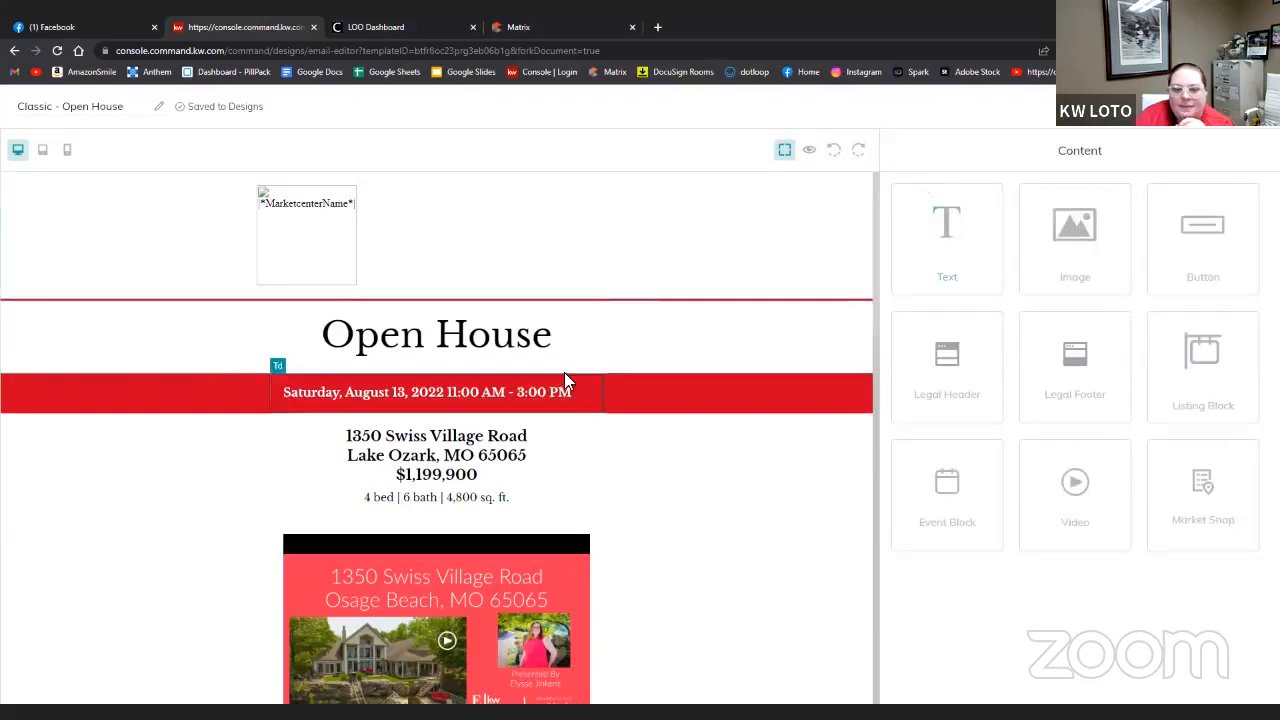
- Bring up the design's Preview, Send test email and Download template options
left_click(542, 393)
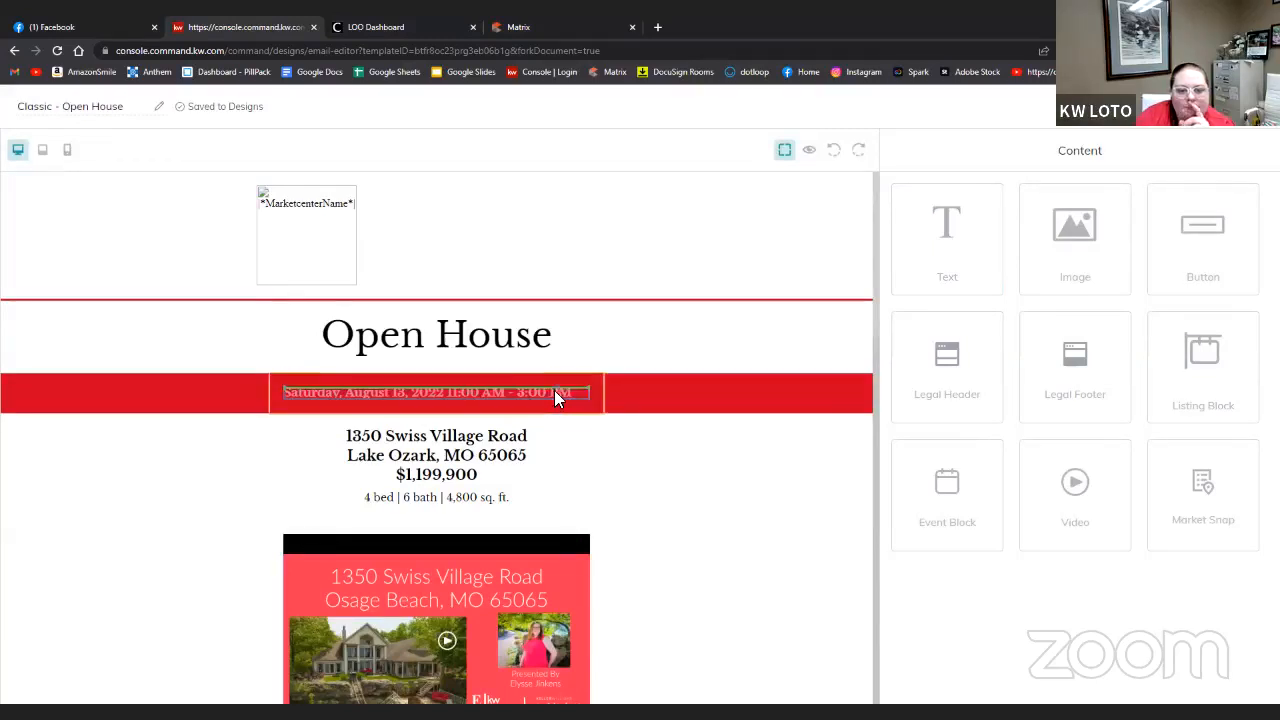
left_click(560, 390)
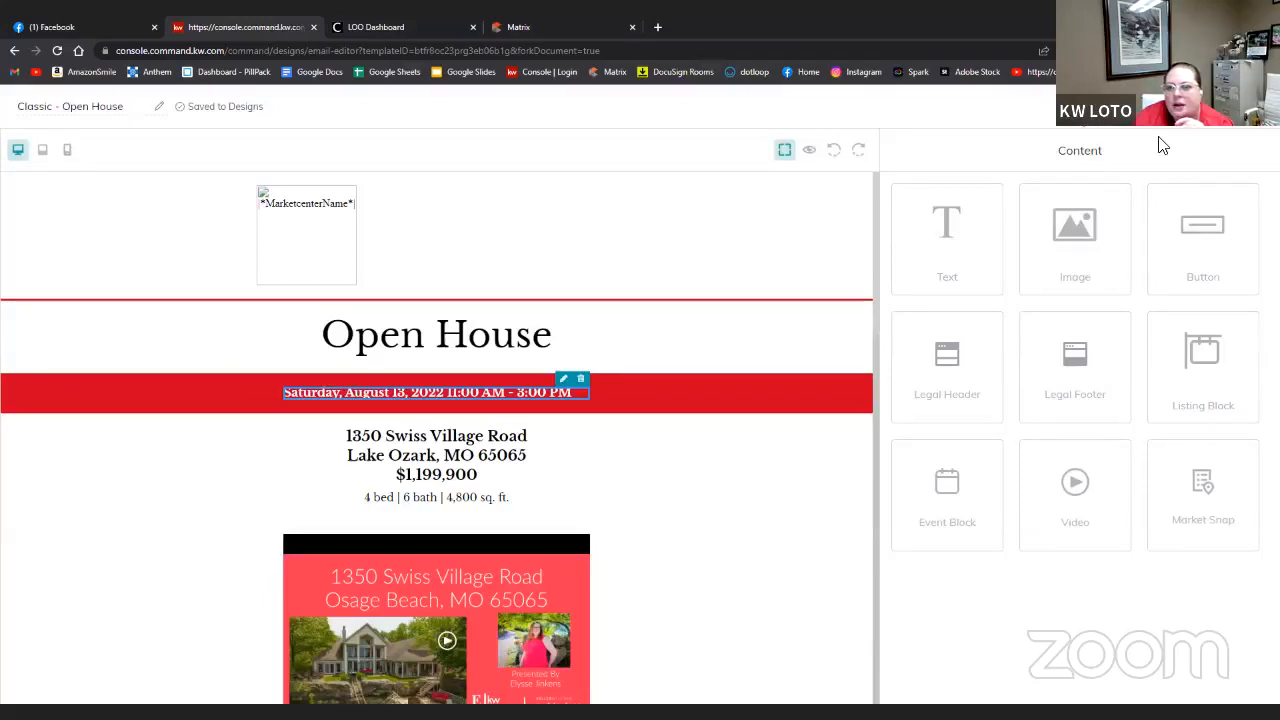
left_click(1163, 110)
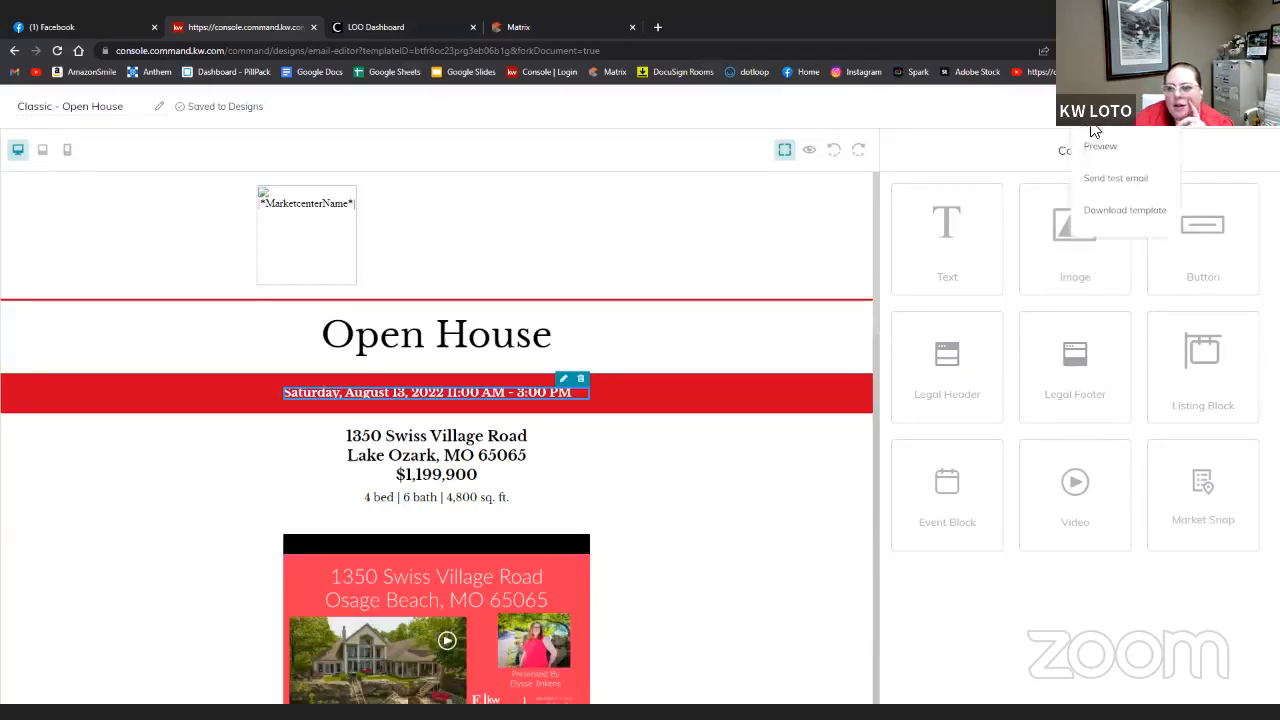
- Send a test email of the design to the agent's own address, then switch to LOO Dashboard
left_click(1115, 178)
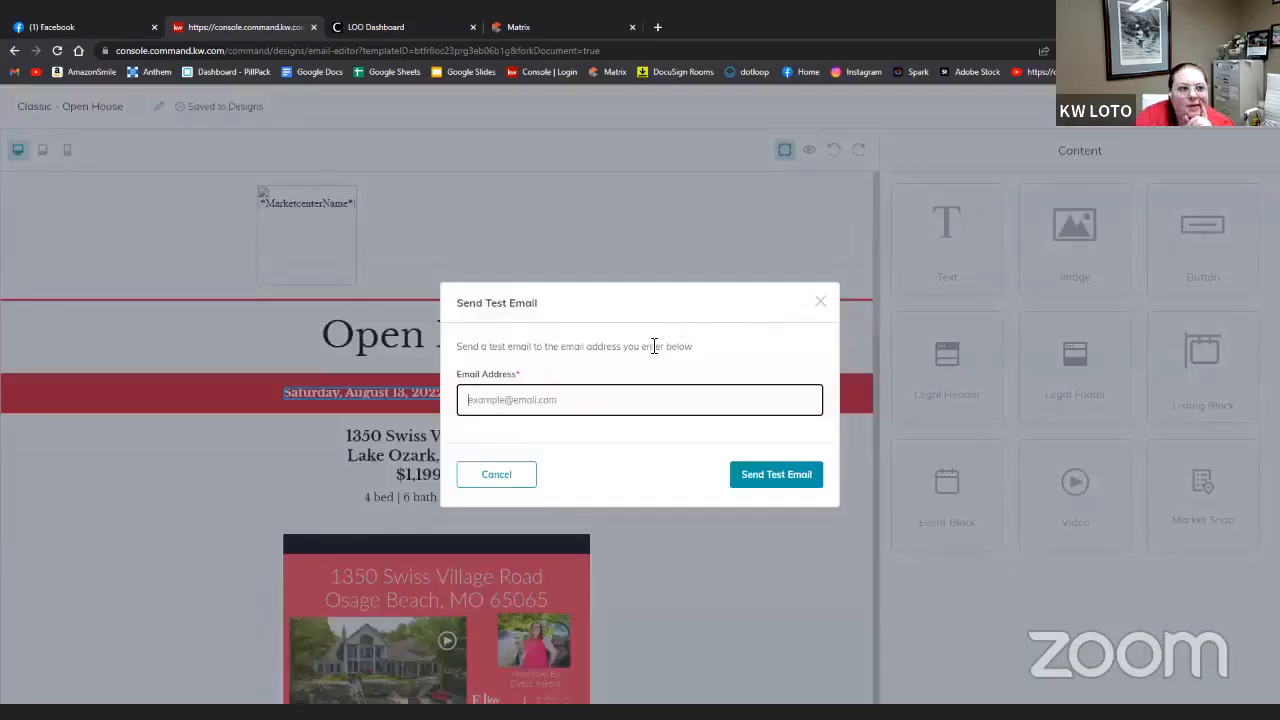
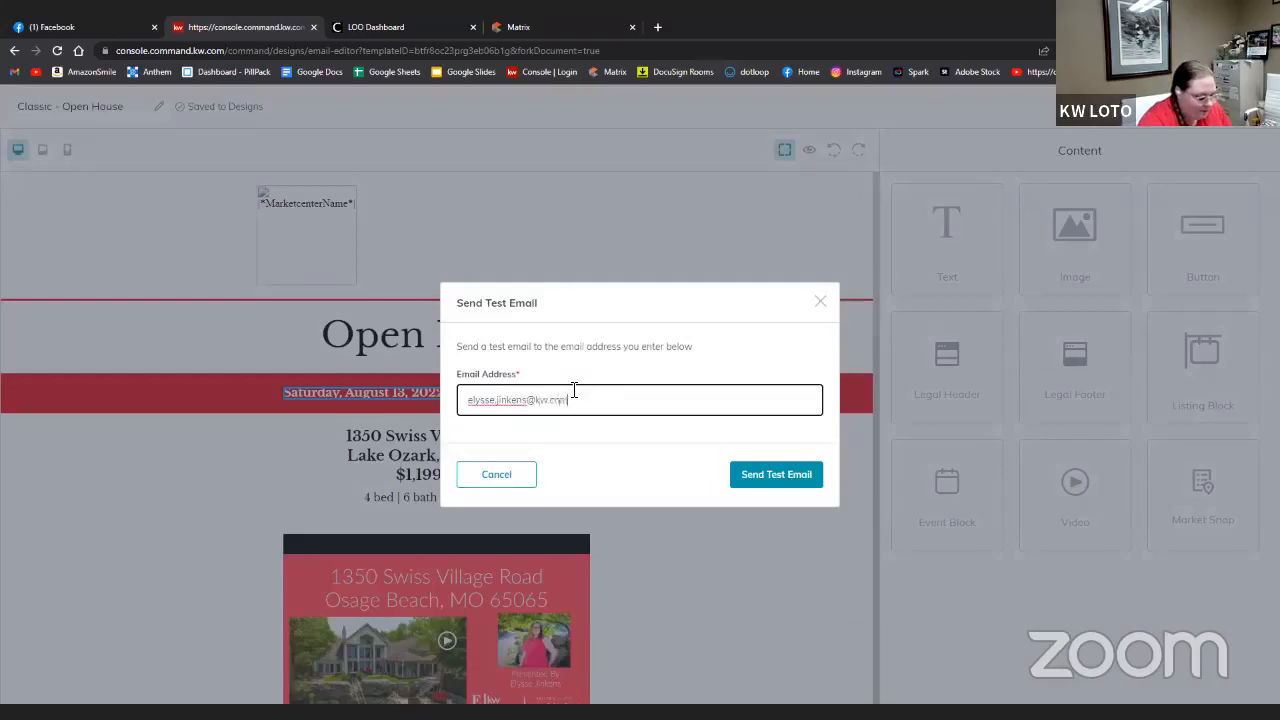
key("Return")
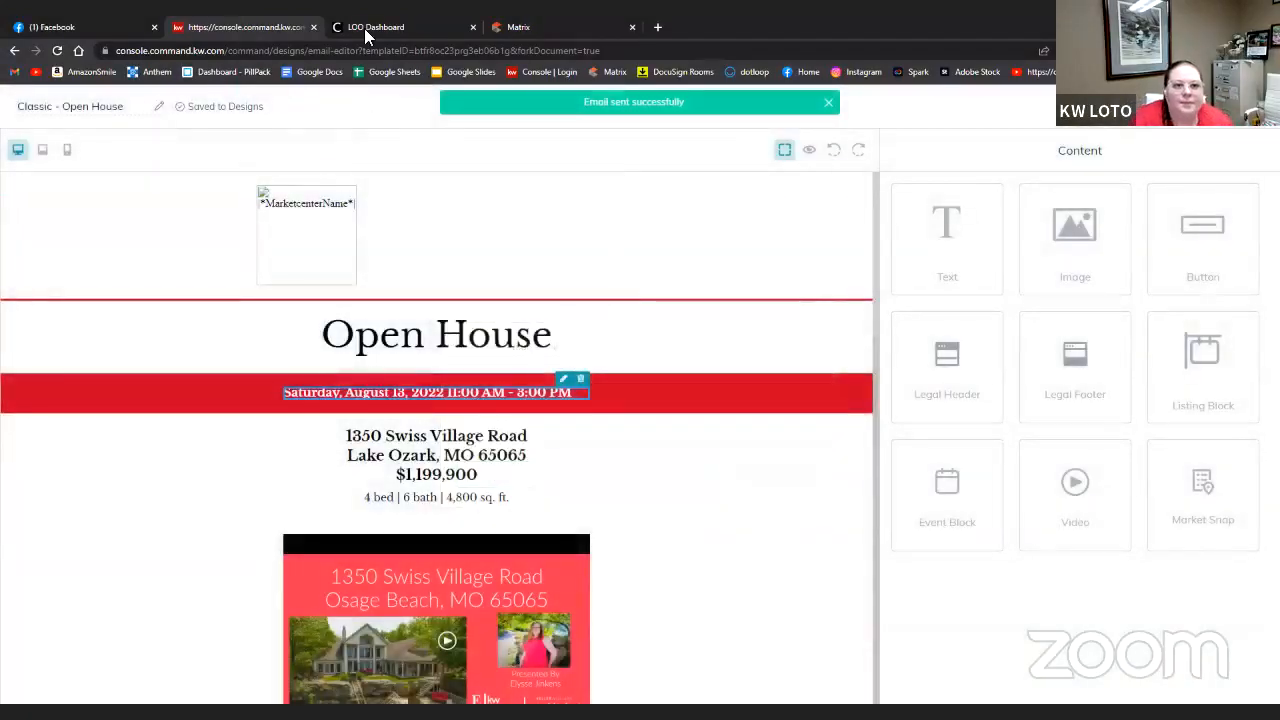
left_click(364, 28)
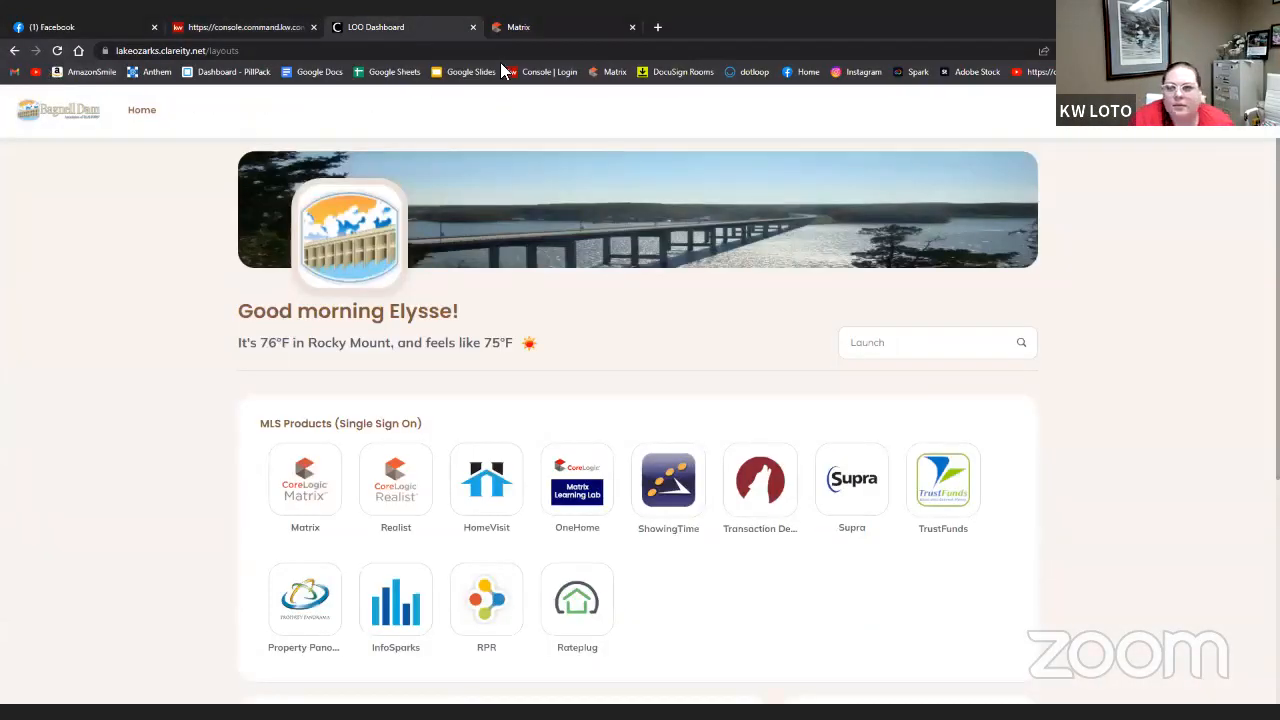
- Open the [TEST] Email Template Test Email in the work Gmail inbox, review it, and play its video
left_click(14, 71)
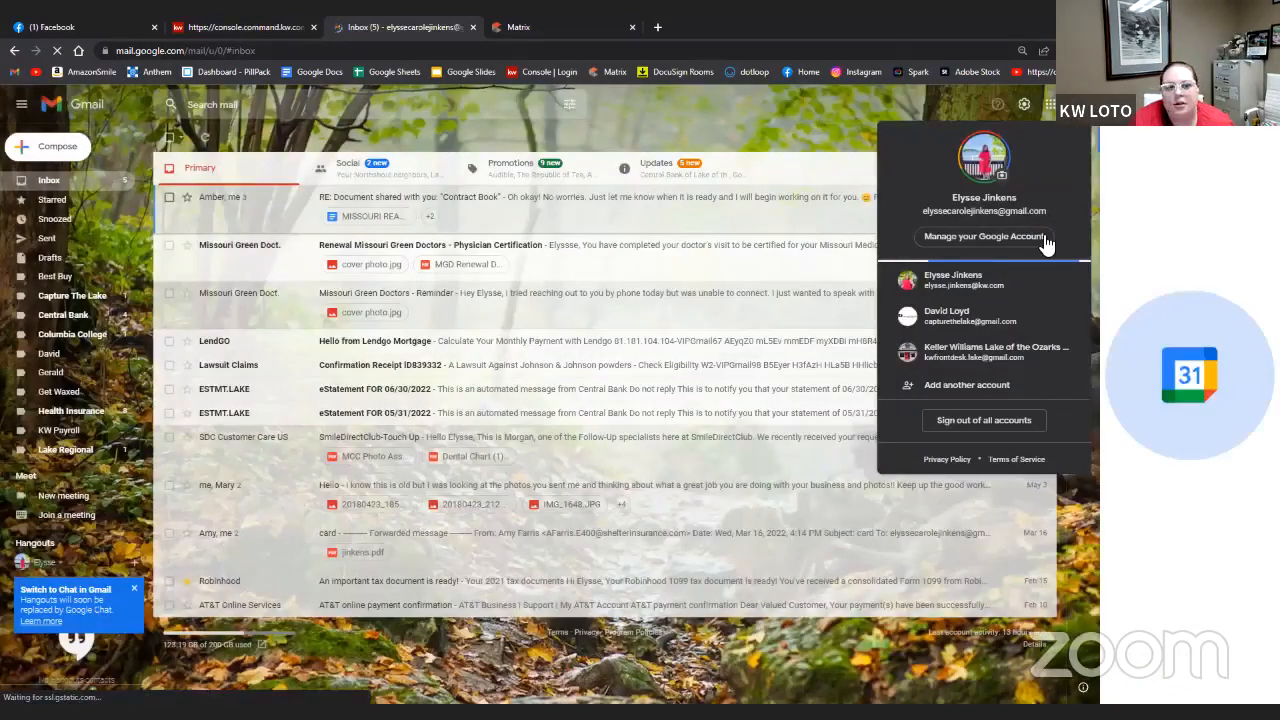
left_click(995, 280)
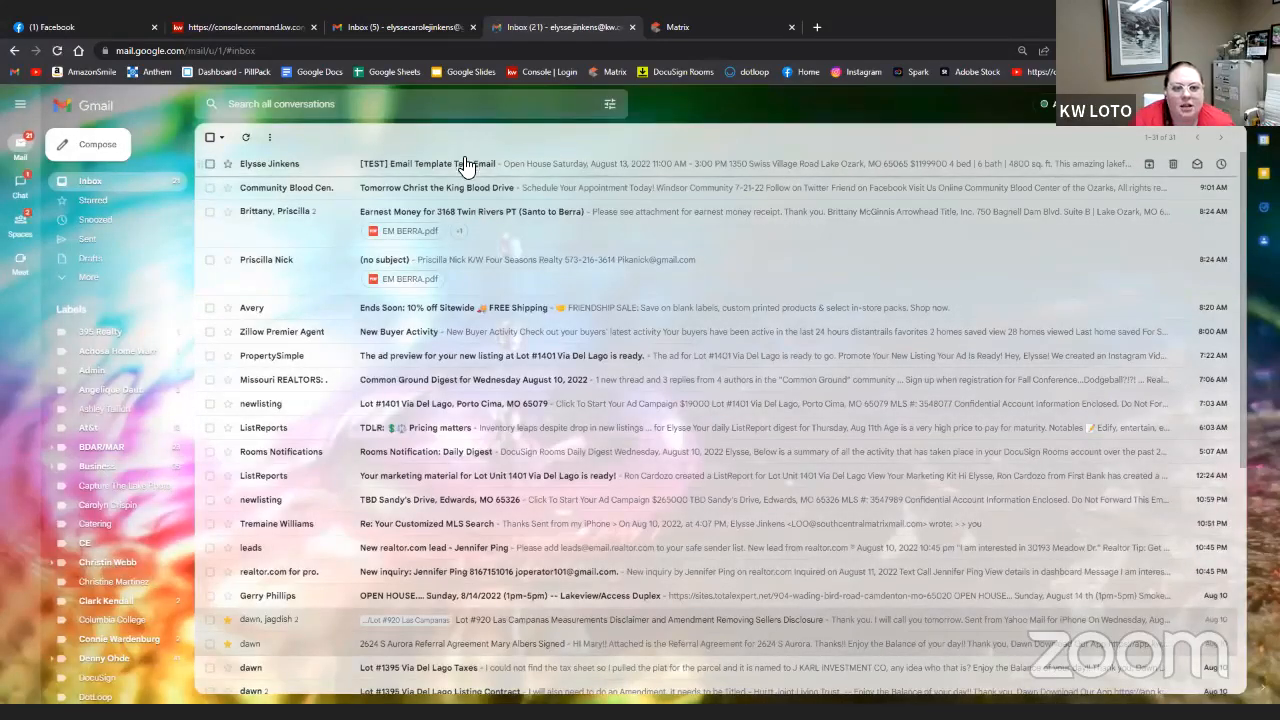
left_click(467, 163)
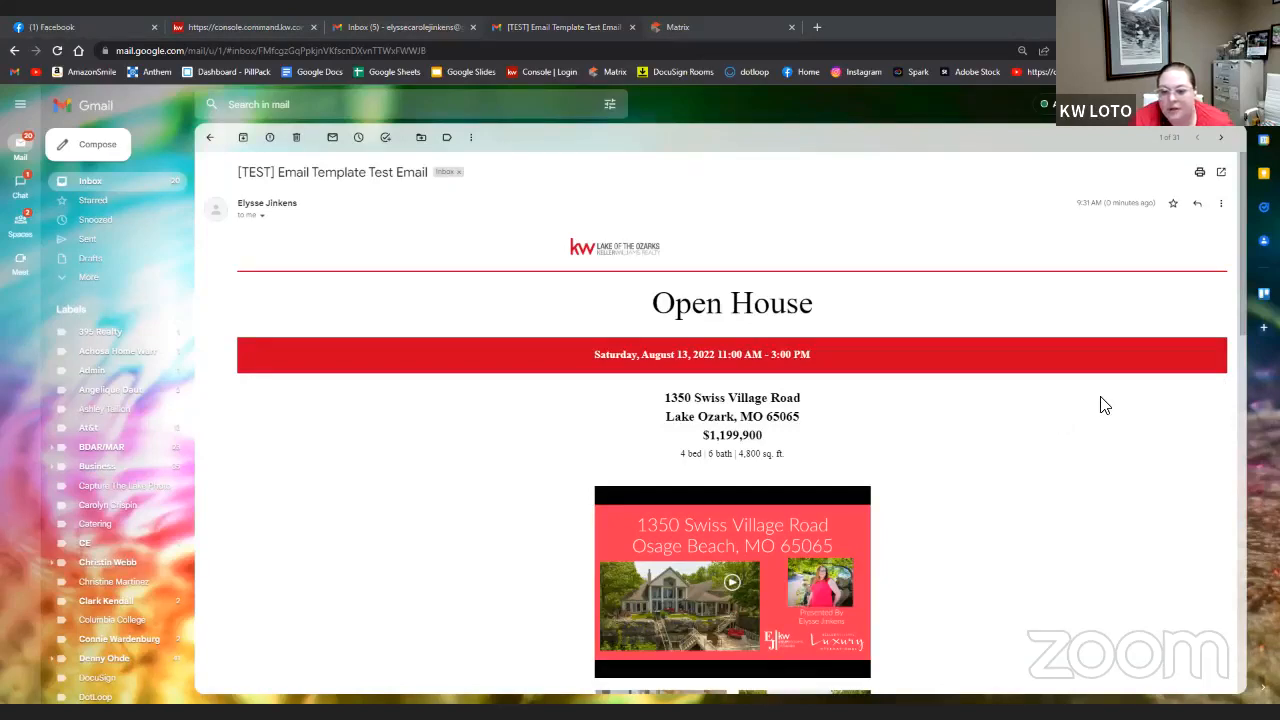
scroll(996, 480, "down", 3)
scroll(980, 480, "up", 2)
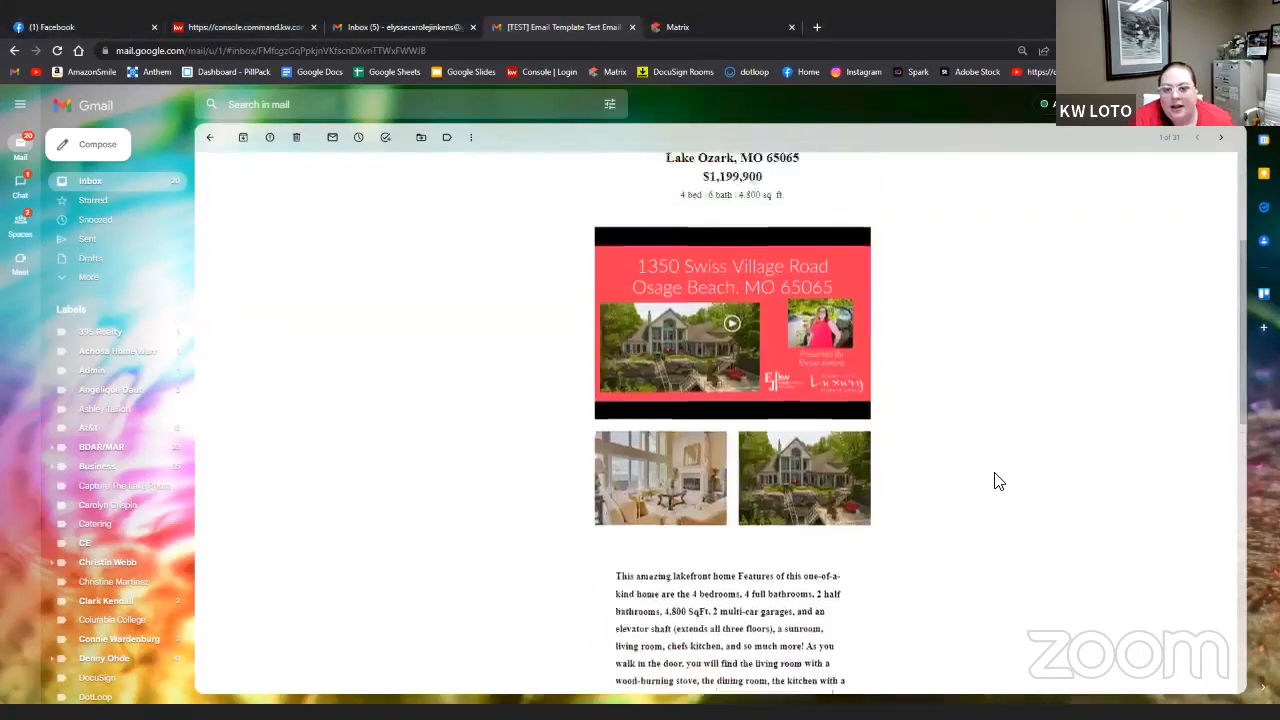
scroll(920, 480, "down", 7)
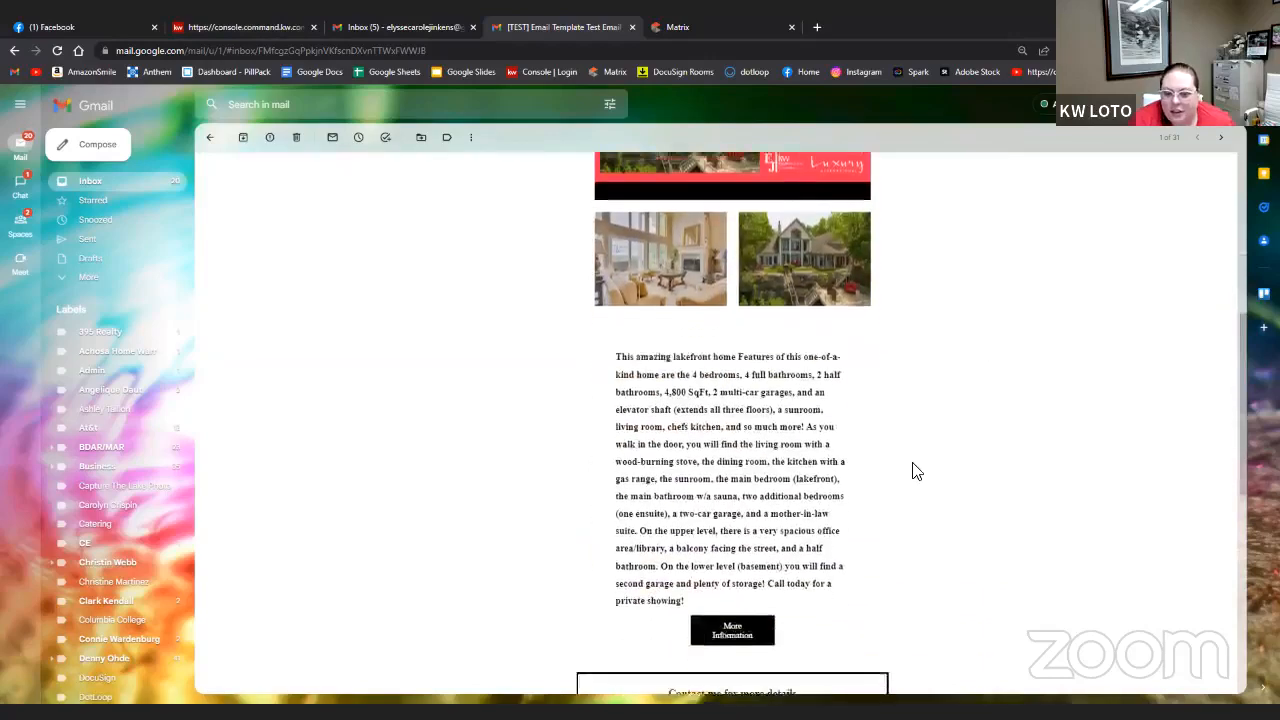
scroll(914, 471, "up", 10)
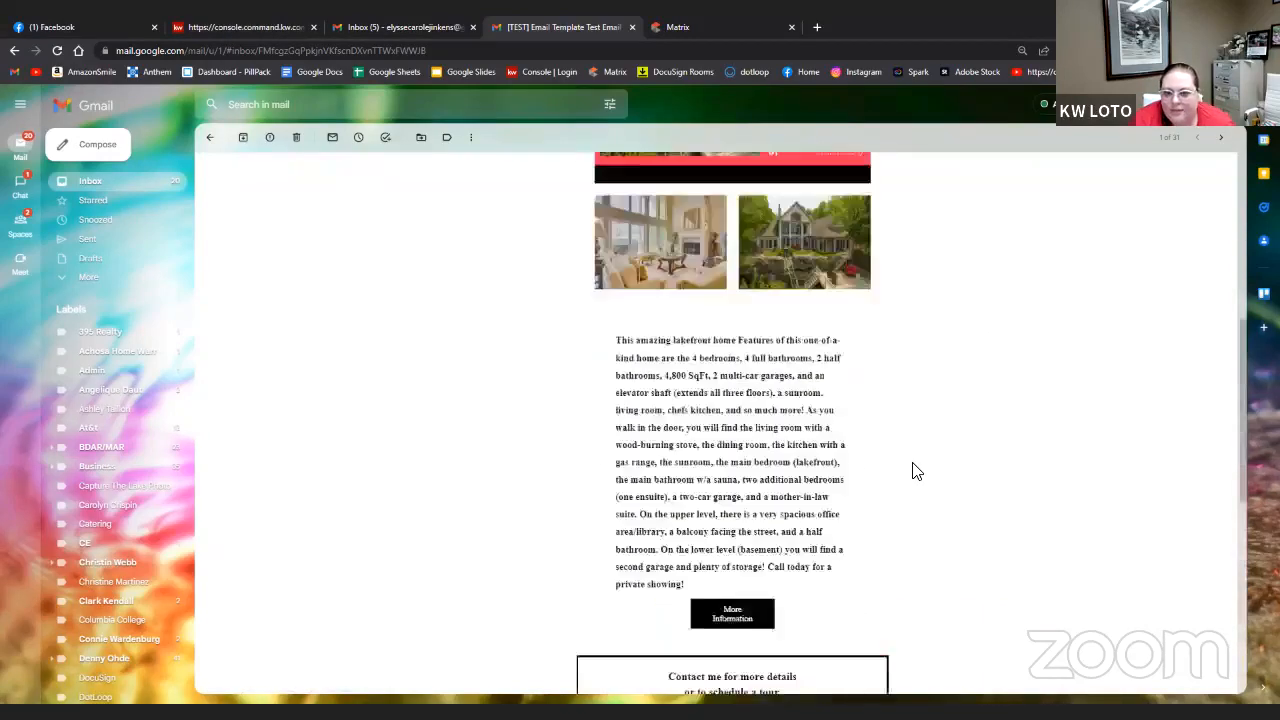
left_click(731, 588)
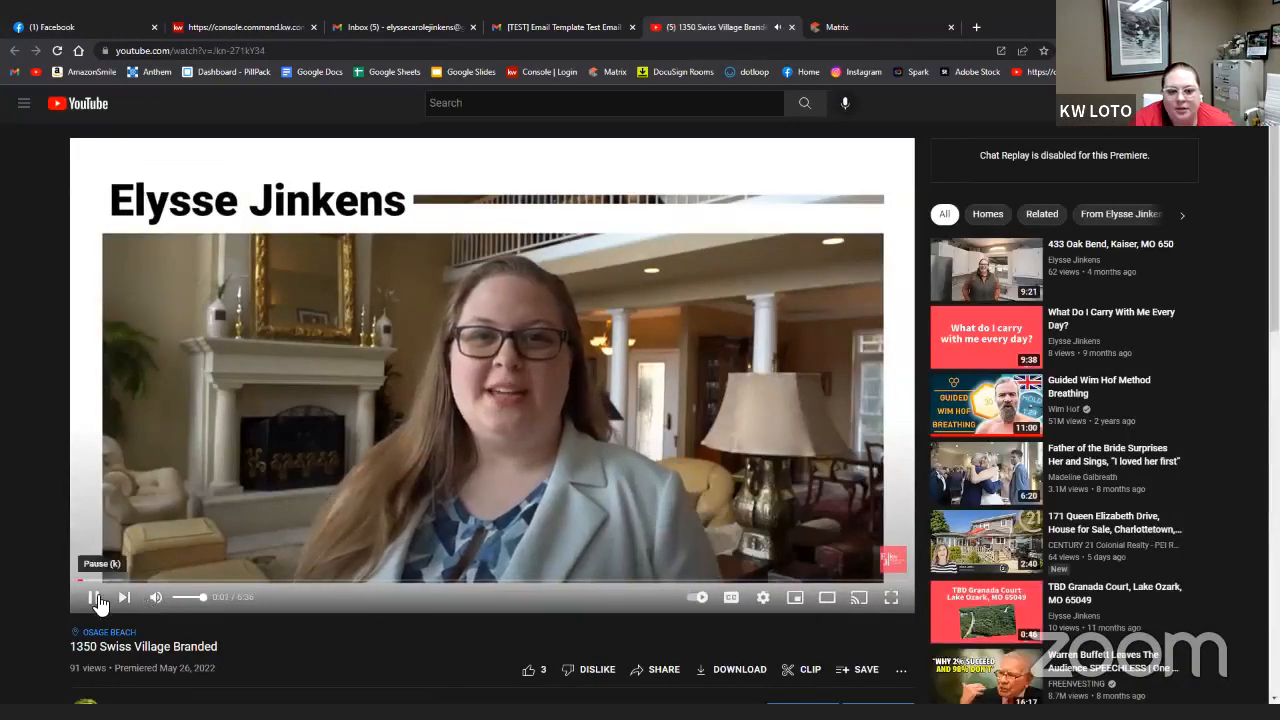
left_click(96, 598)
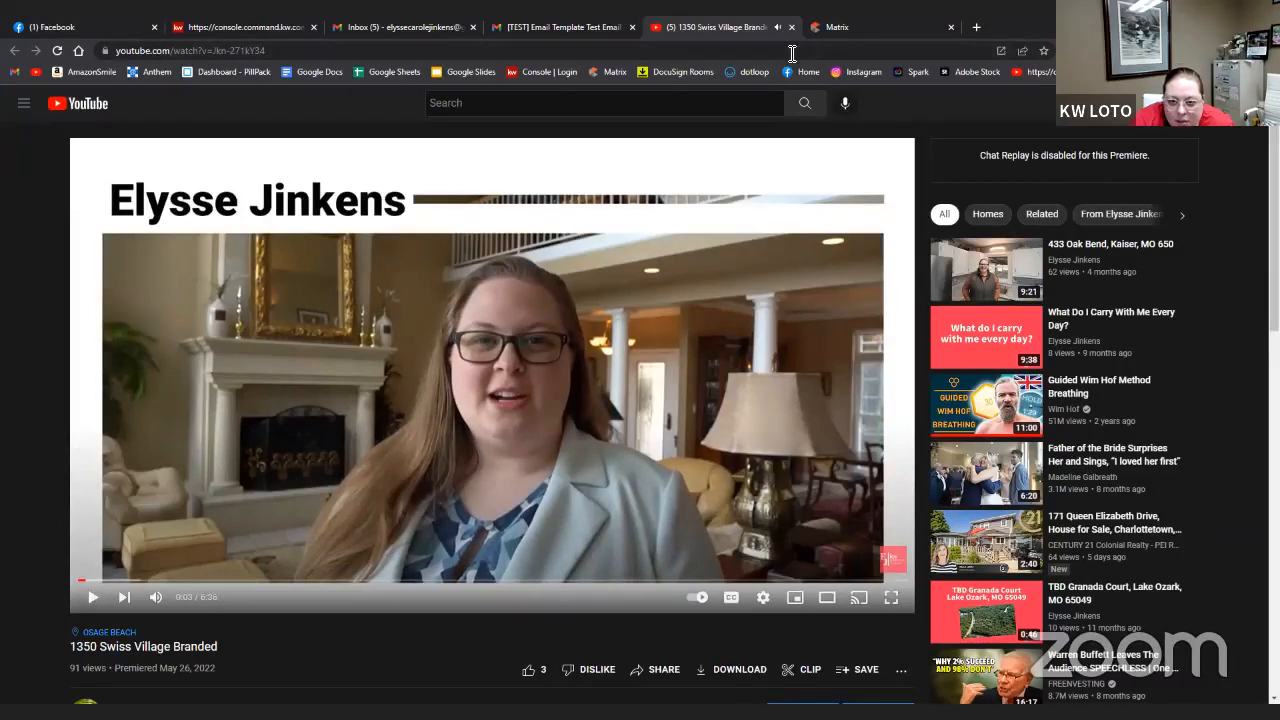
key("ctrl+w")
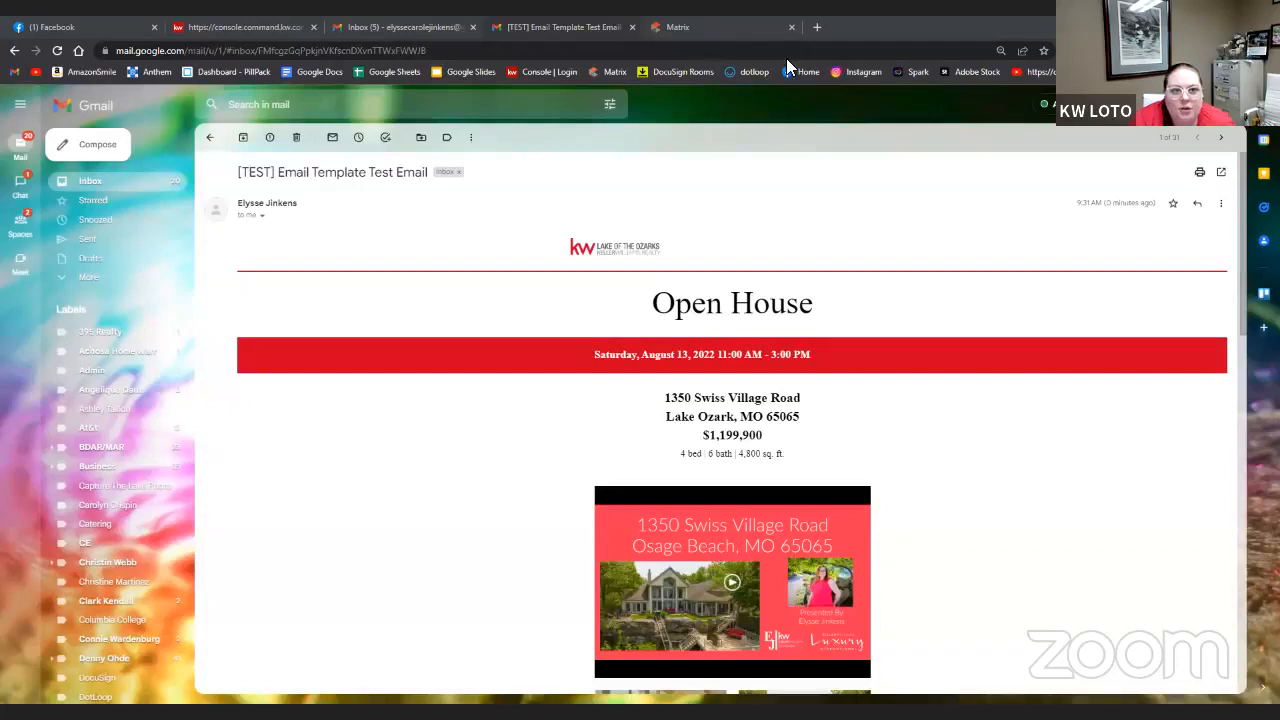
middle_click(440, 24)
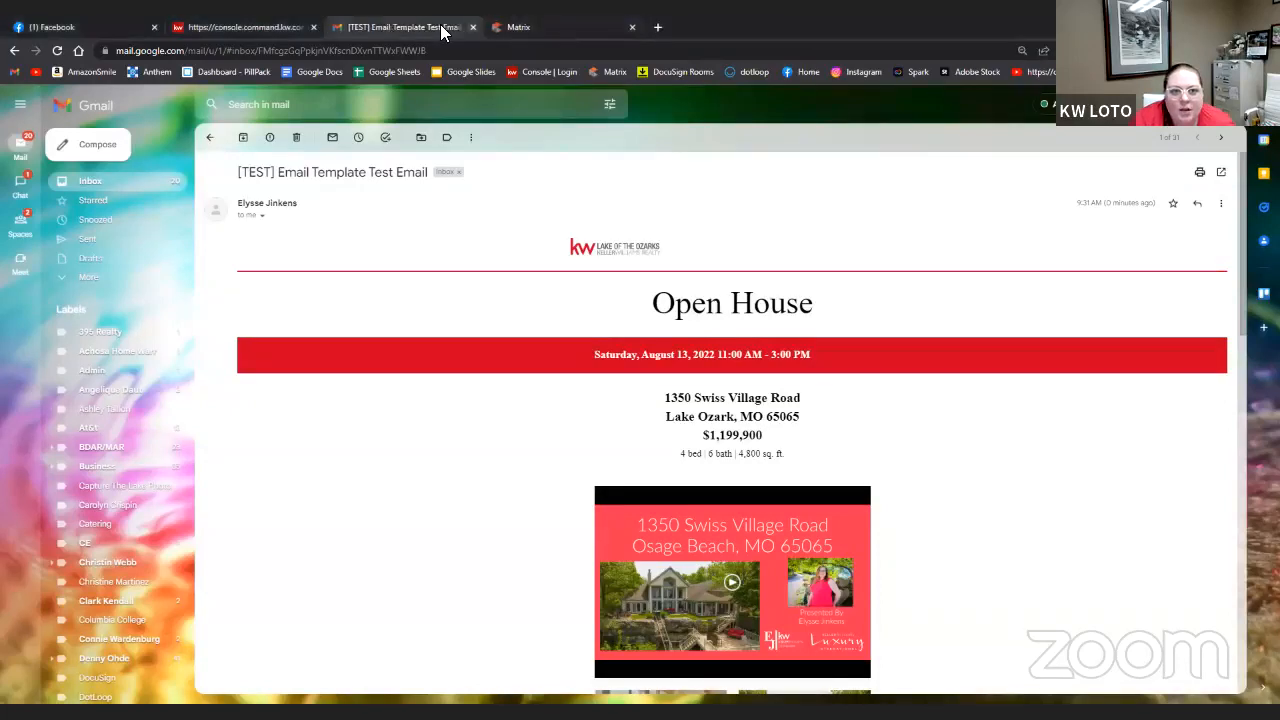
- Close the test email tab, save the Classic - Open House design on exit, and go to Campaigns
left_click(472, 27)
left_click(251, 28)
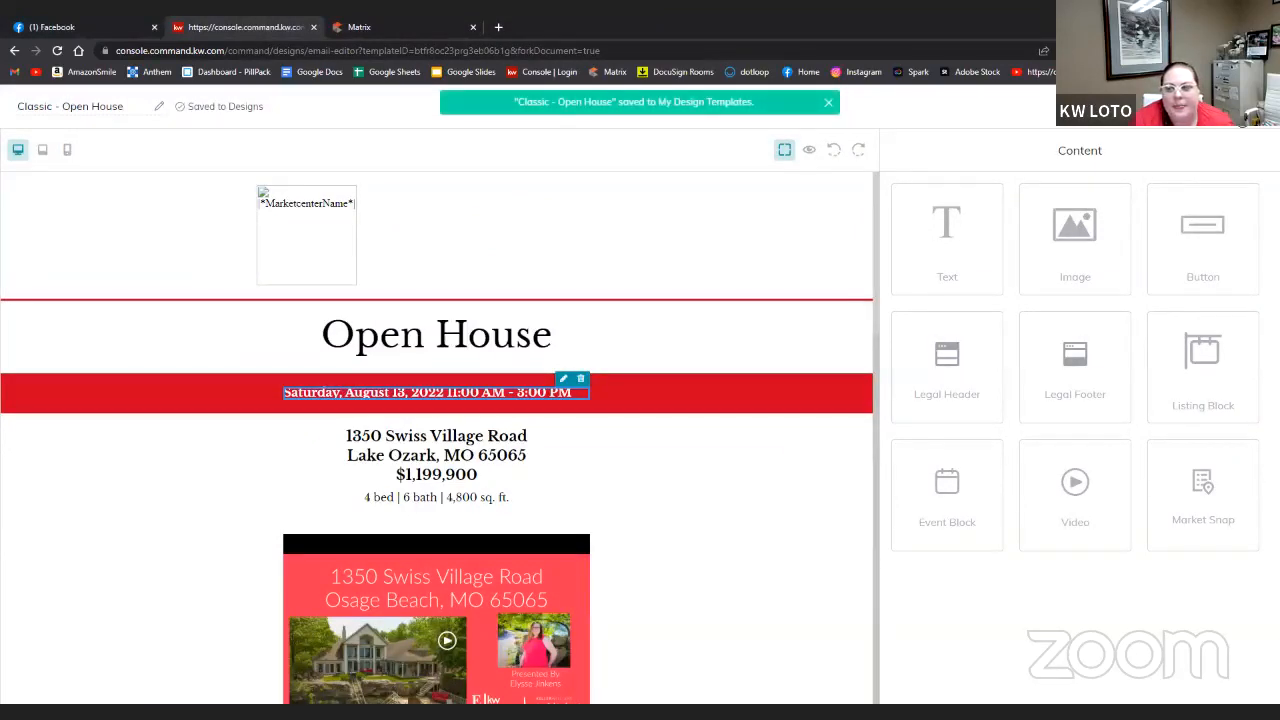
left_click(1240, 106)
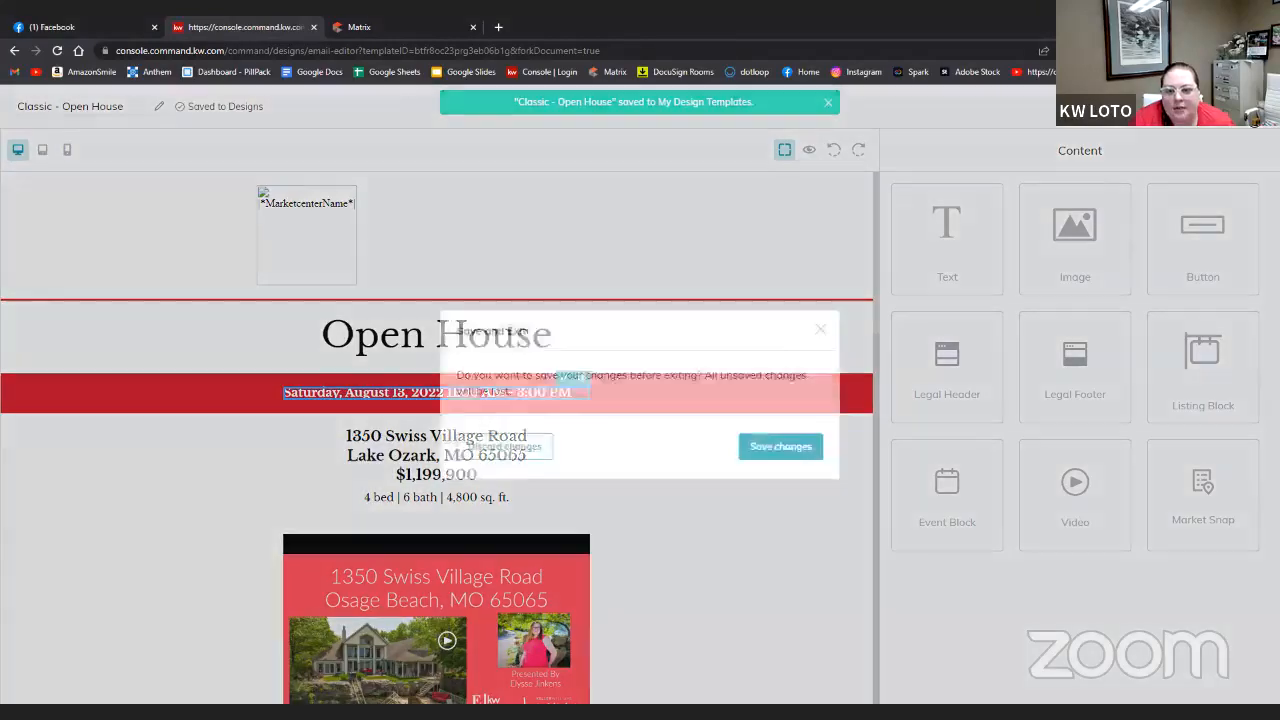
left_click(780, 446)
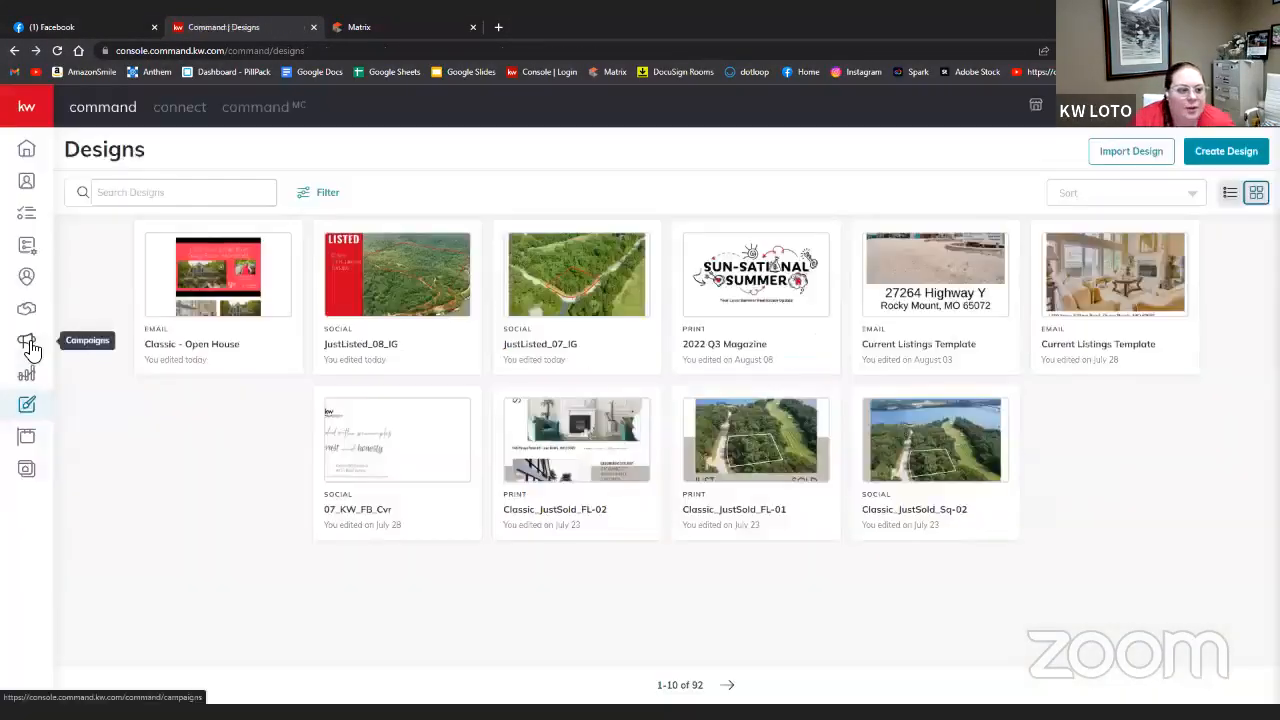
left_click(30, 345)
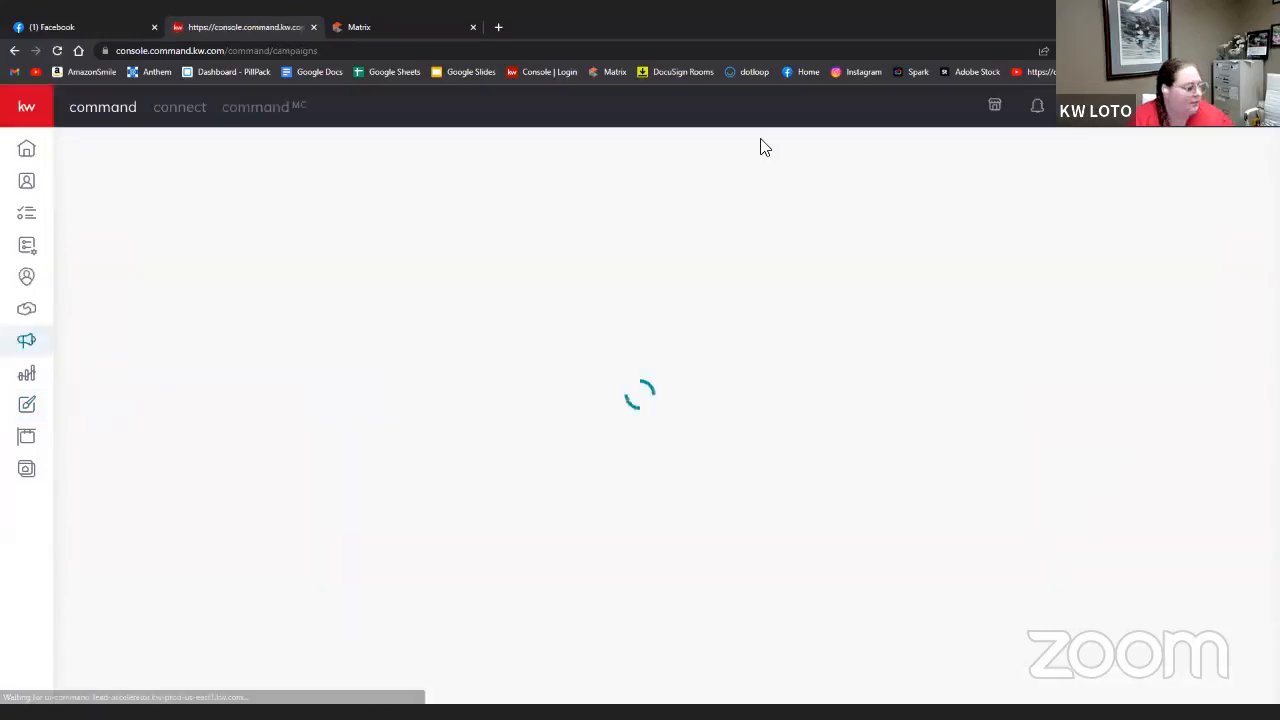
- Open the Emails campaign list and start a new campaign
left_click(366, 158)
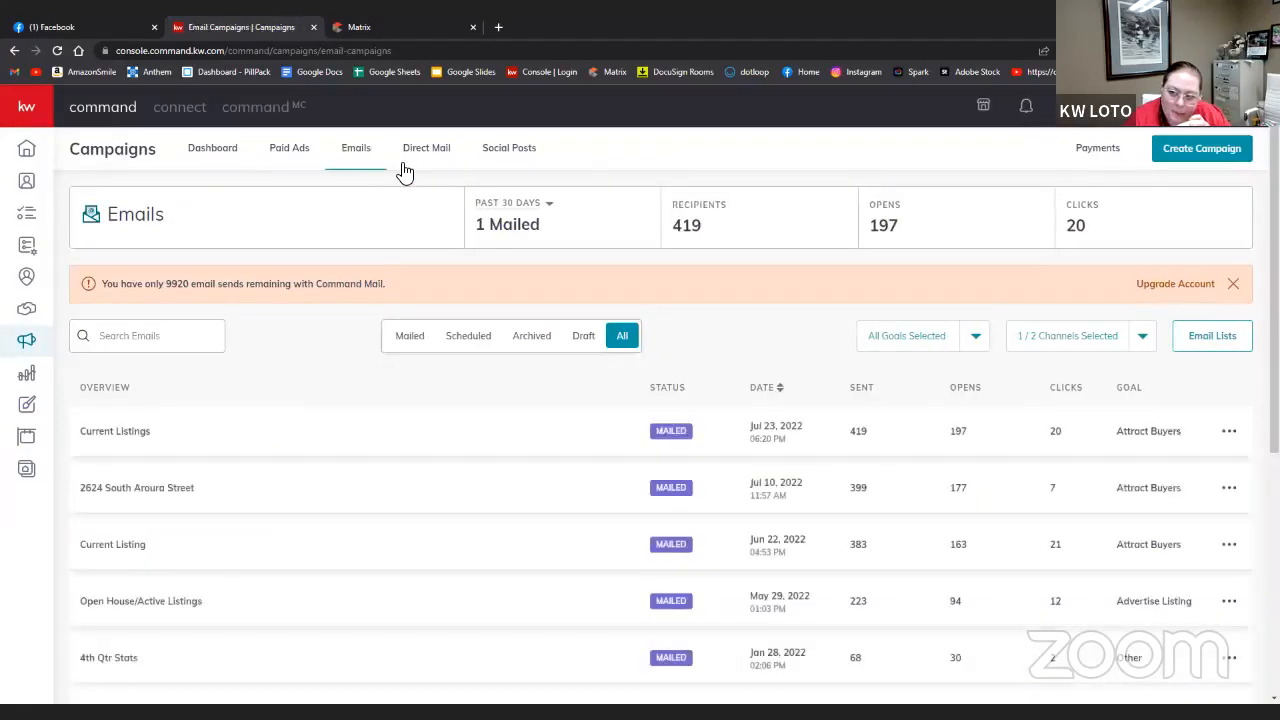
left_click(1210, 150)
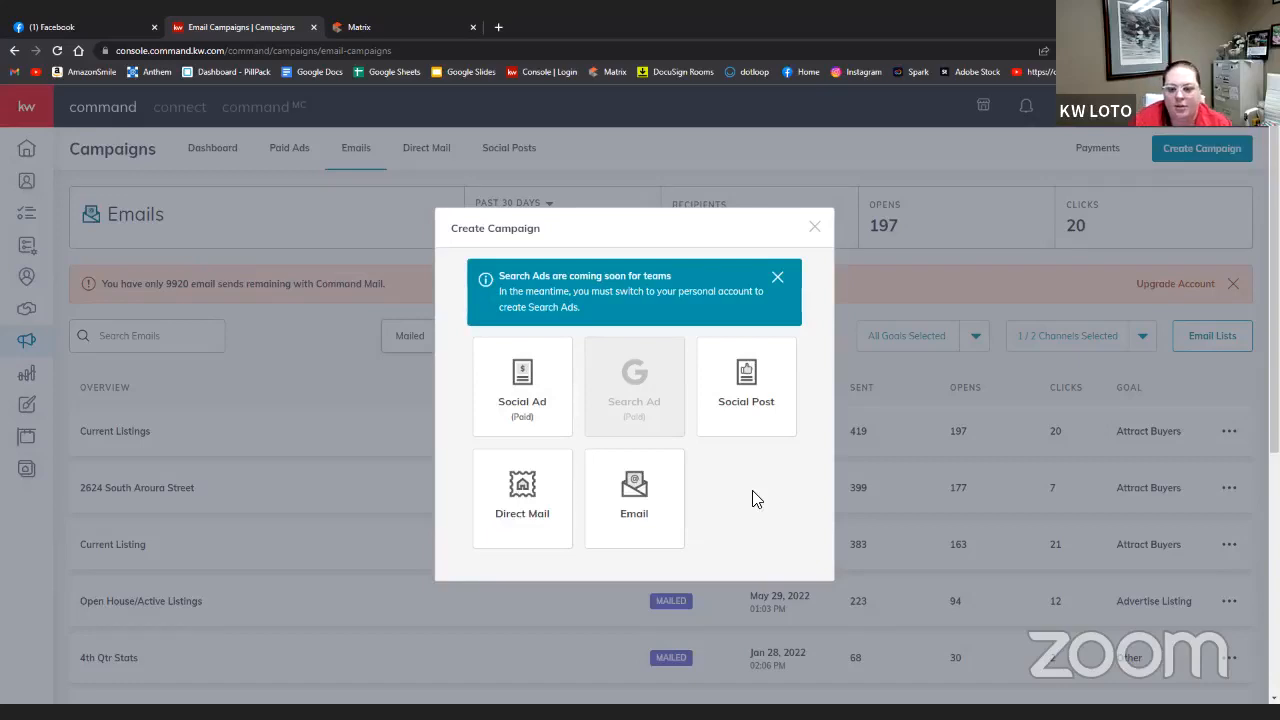
- Choose an Email campaign named 'Open House - Swiss Village' with the Event Awareness goal
left_click(634, 515)
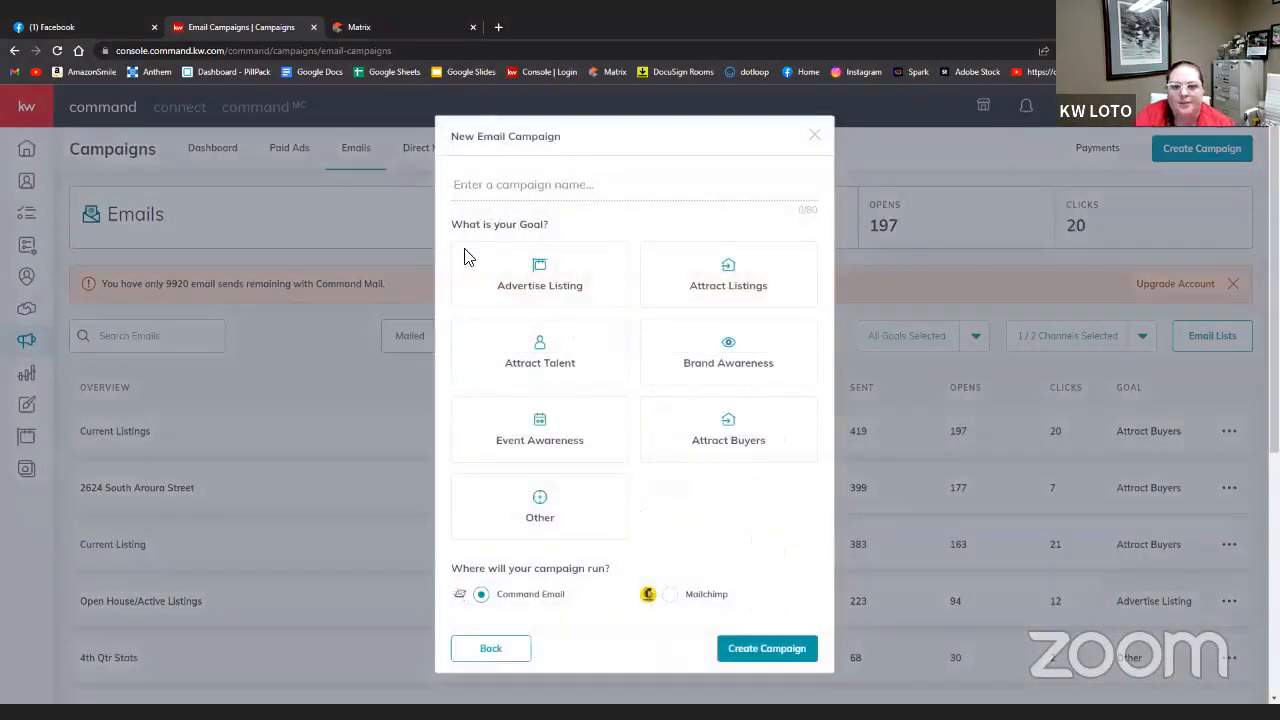
type("open")
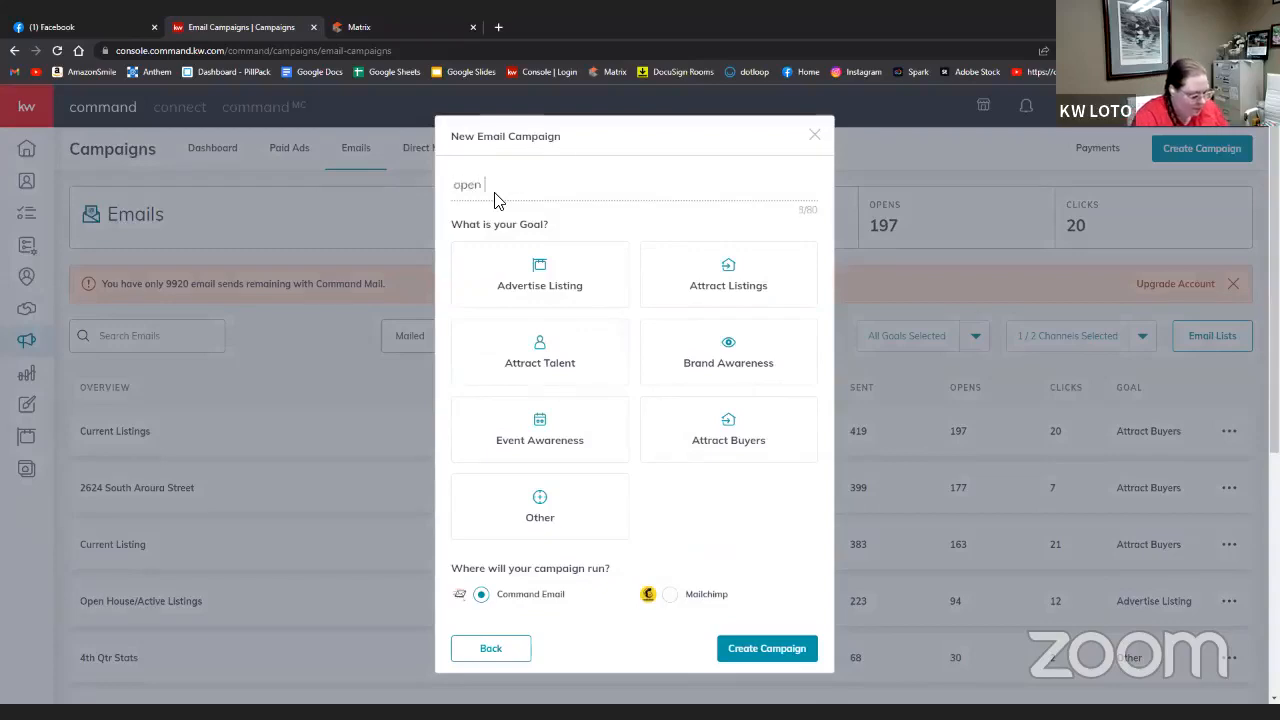
type(" house - Swiss Village")
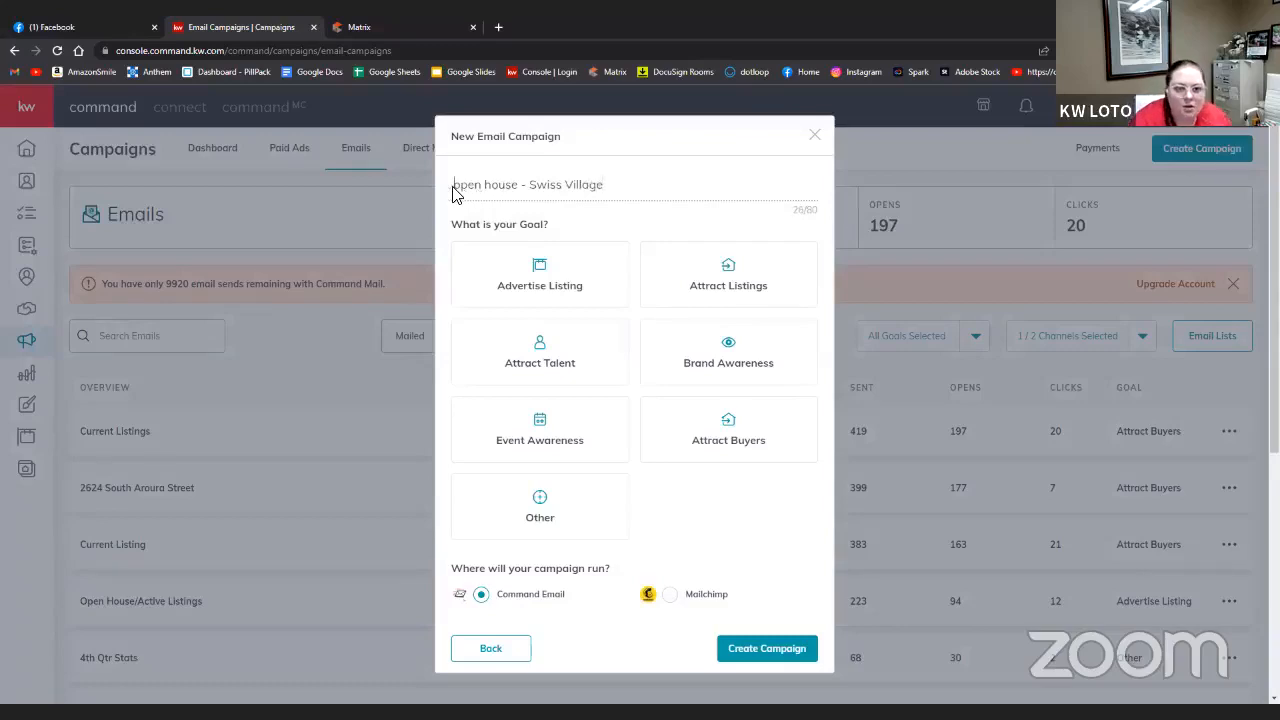
key("Delete")
type("O")
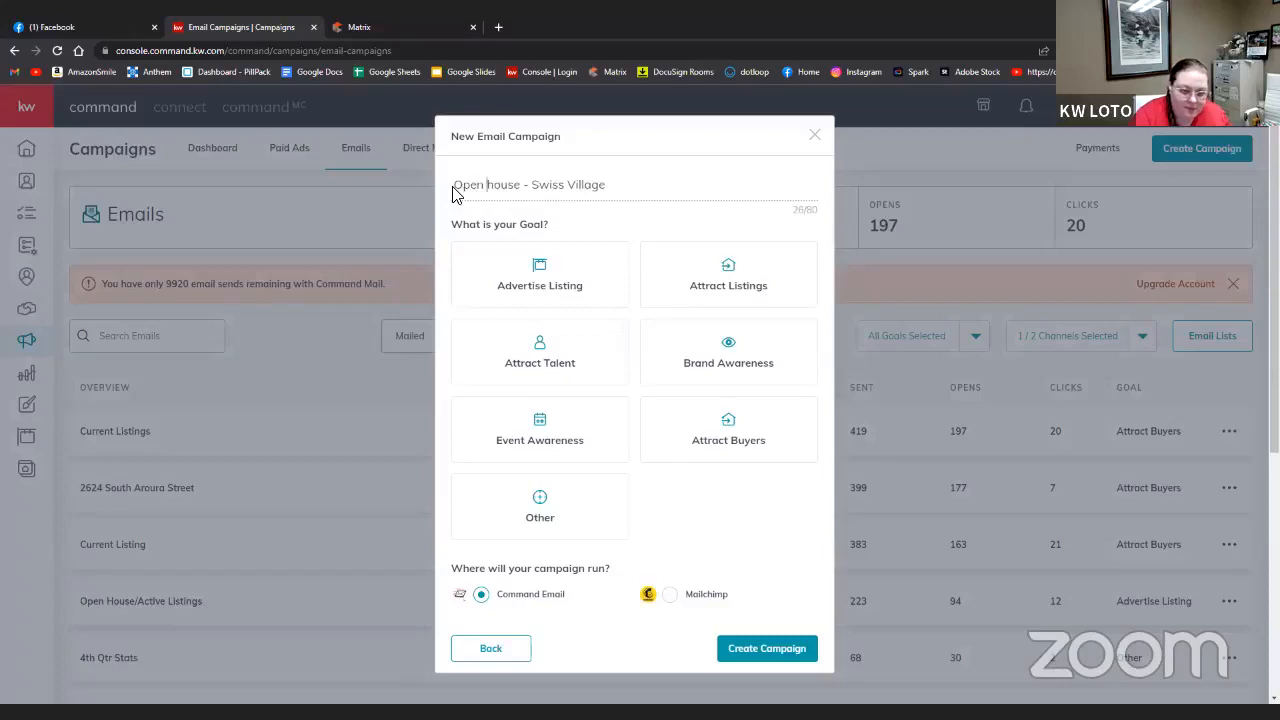
key("Delete")
type("H")
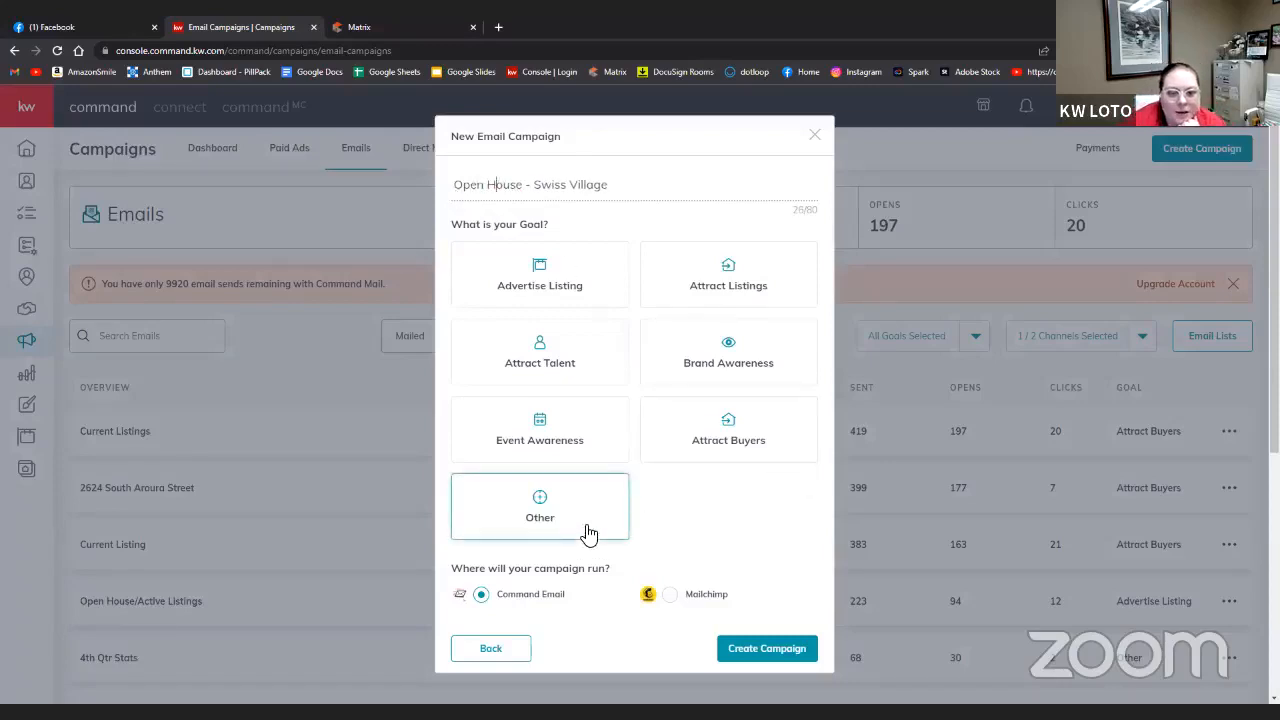
left_click(579, 449)
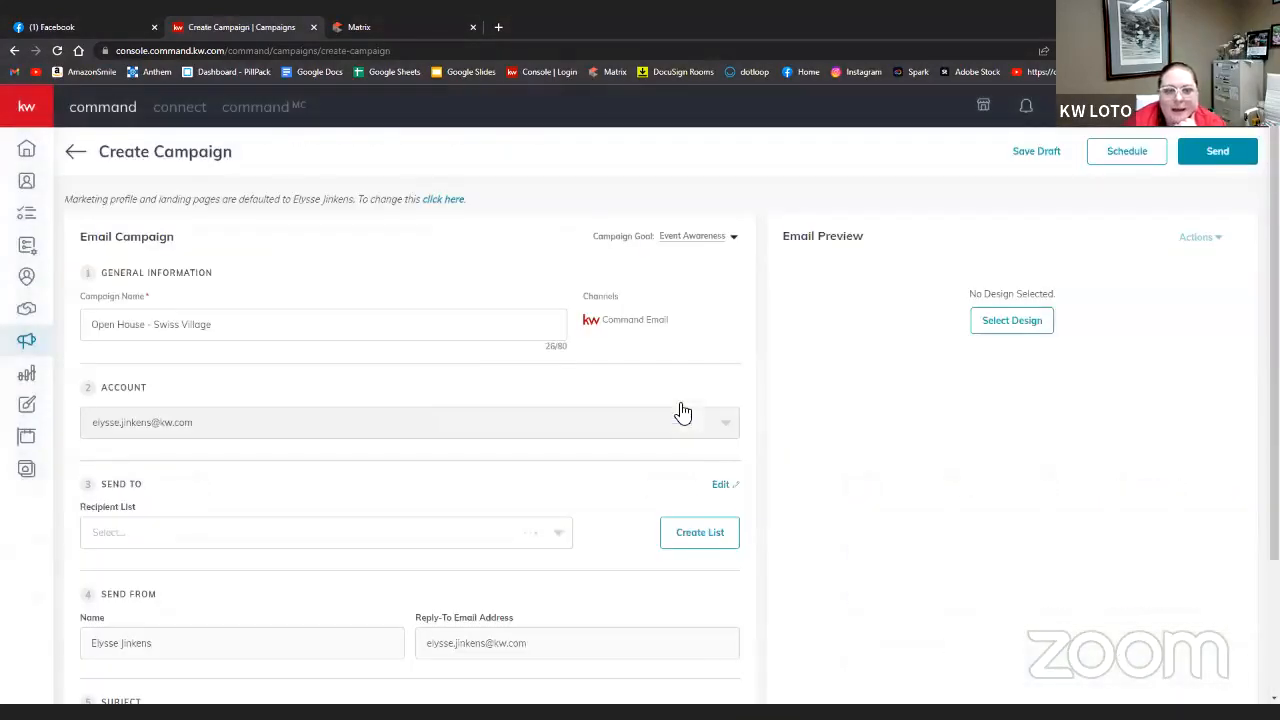
- Choose Team Clients as the campaign's recipient list
scroll(518, 387, "down", 2)
left_click(314, 388)
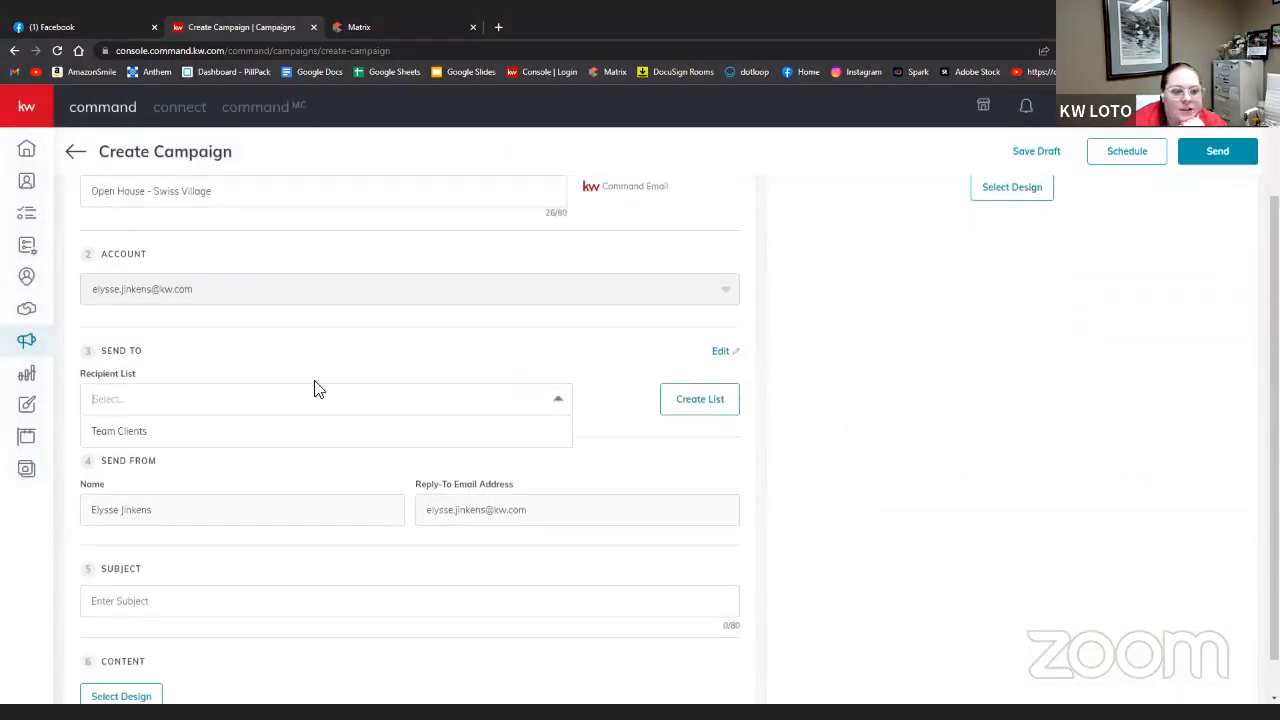
left_click(185, 431)
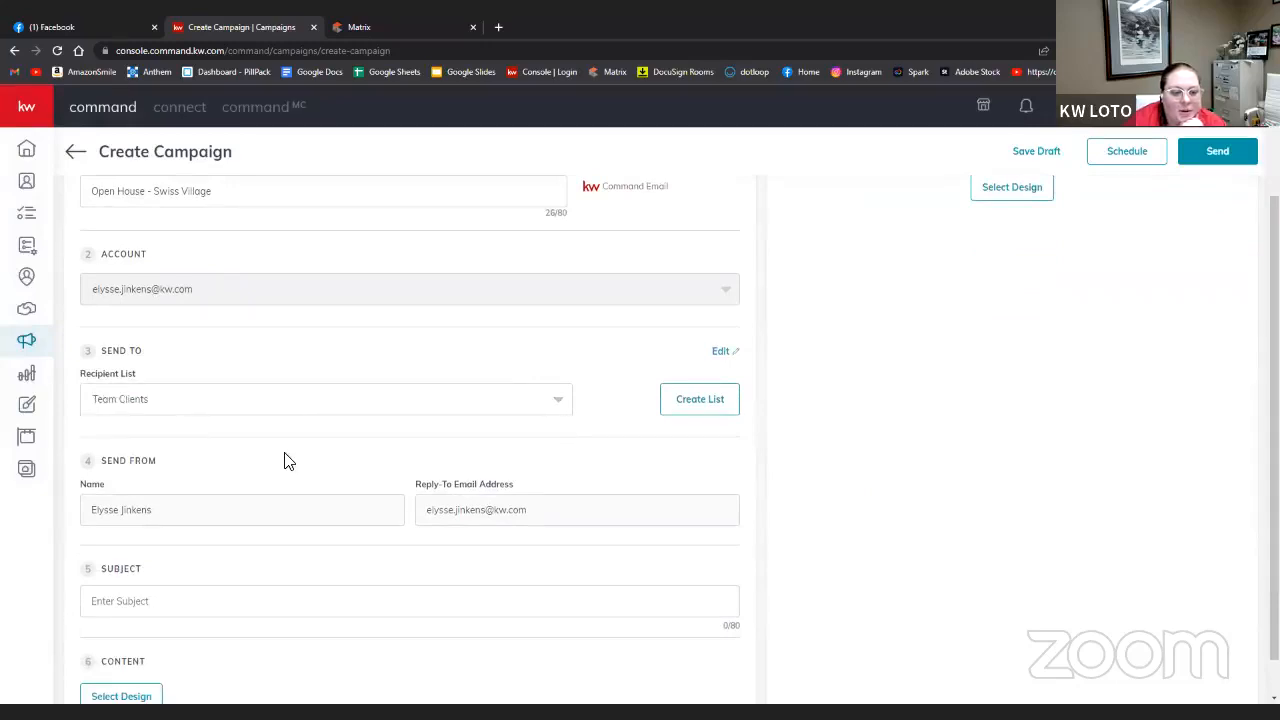
- Enter the subject 'Join Me For An Open House', fixing the capital O, then open Select Design
scroll(284, 460, "down", 1)
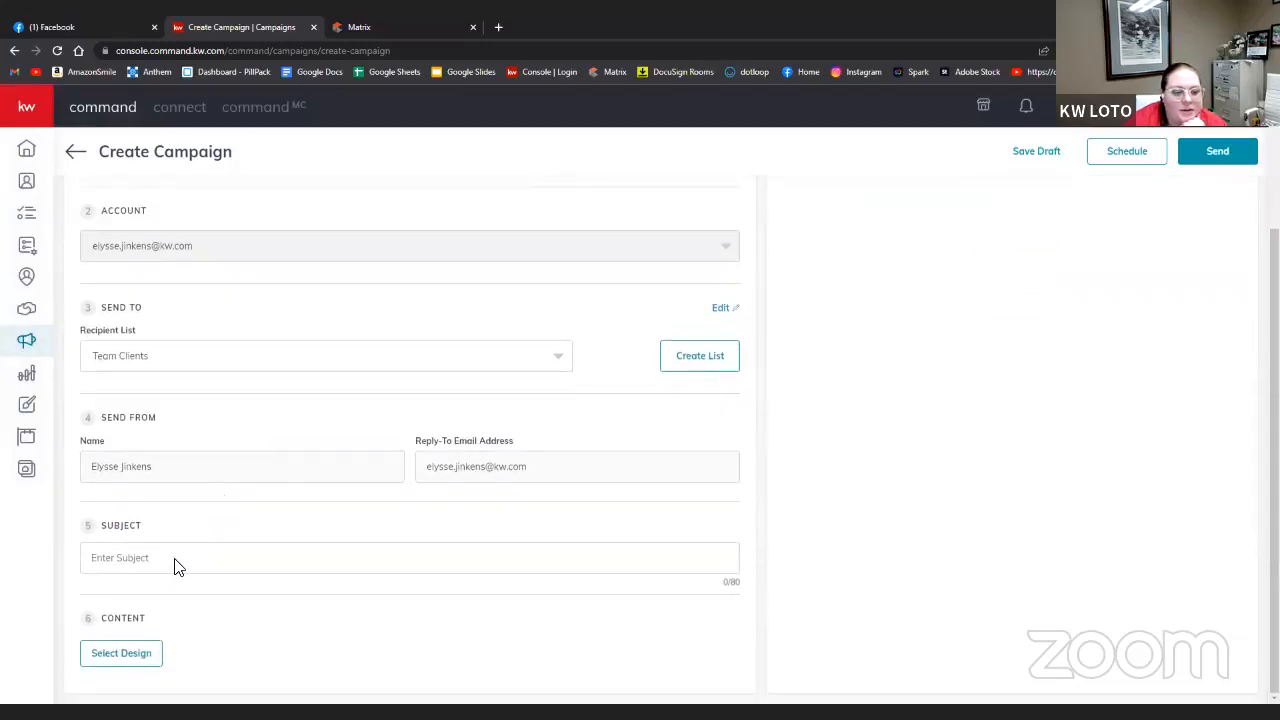
type("Join Me FOr An Open House")
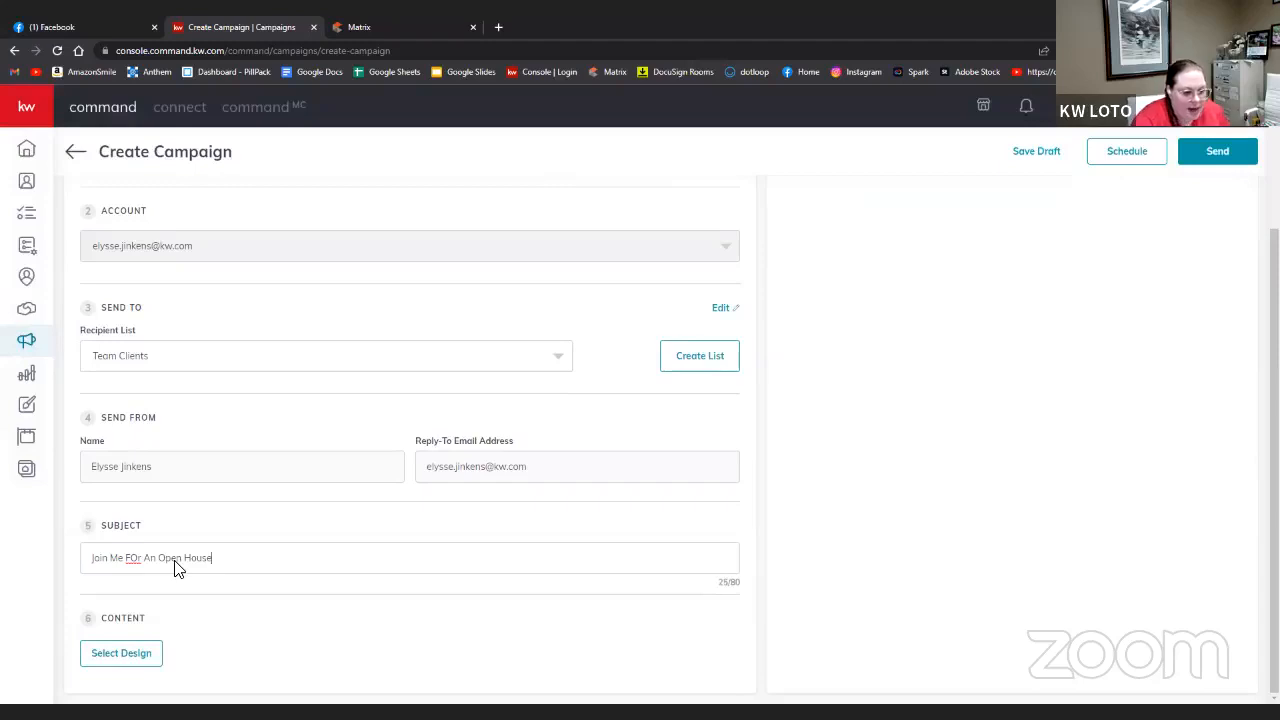
left_click(138, 558)
key("BackSpace")
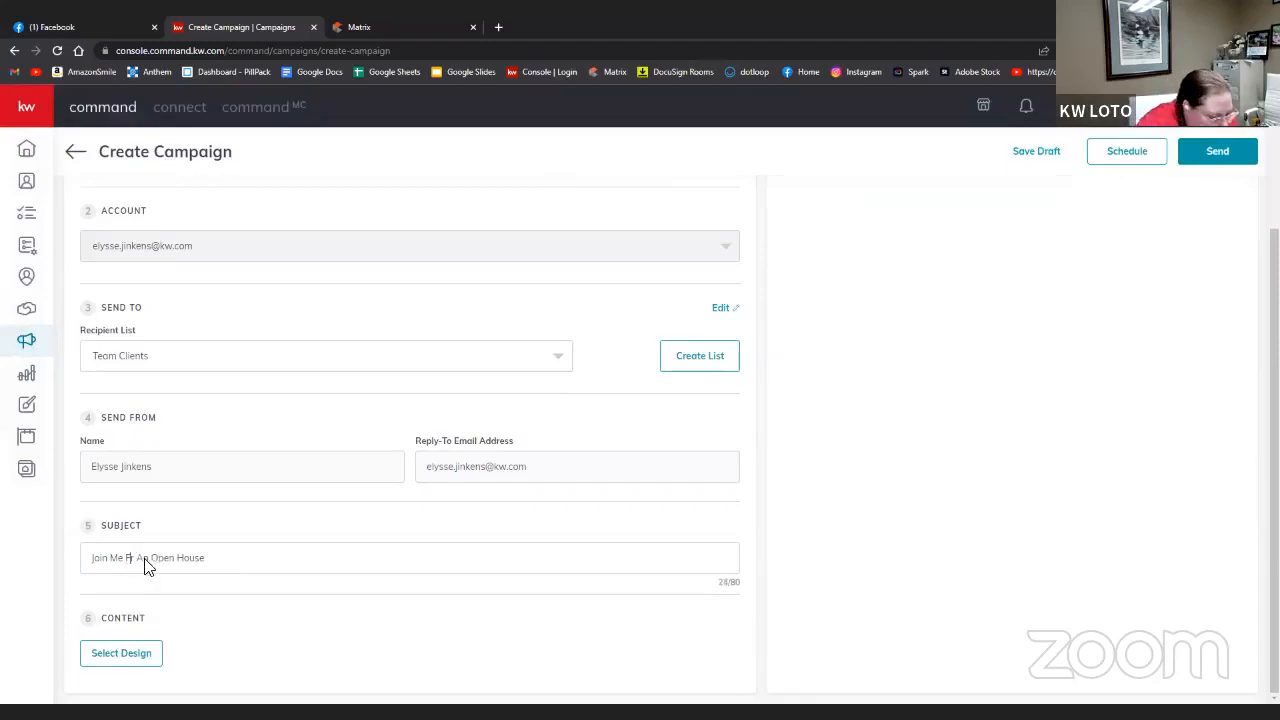
type("o")
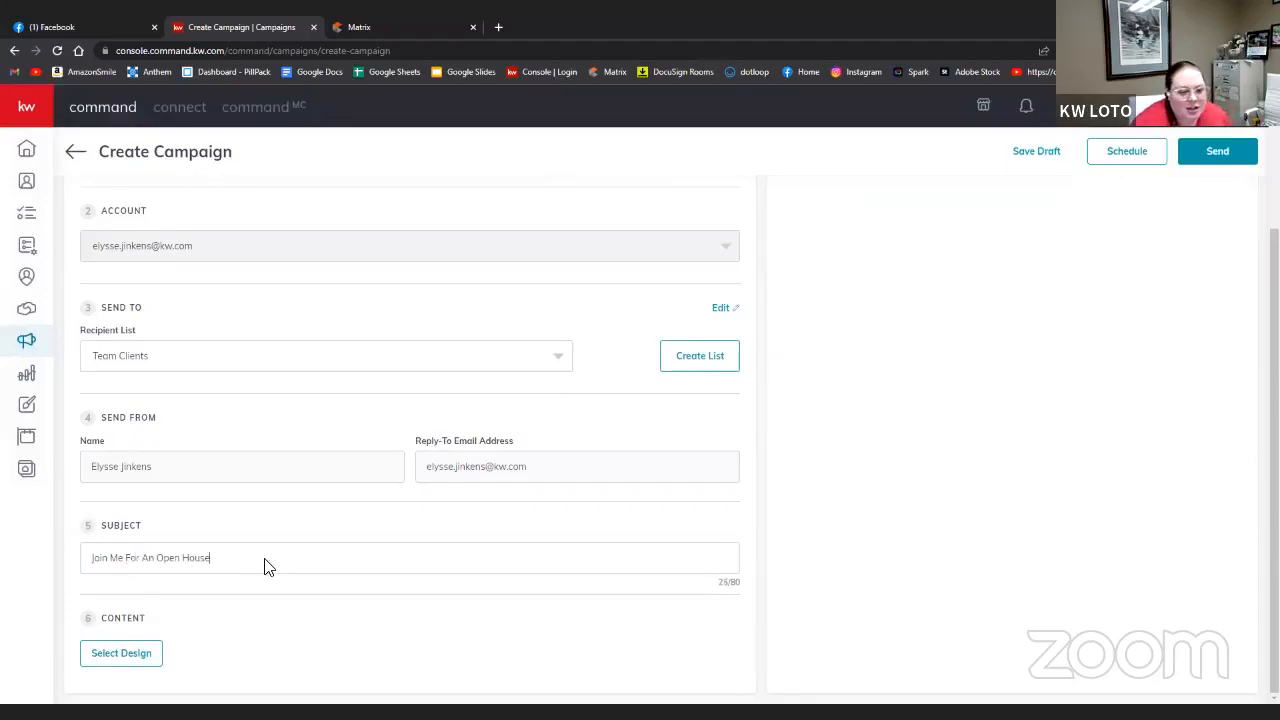
left_click(137, 660)
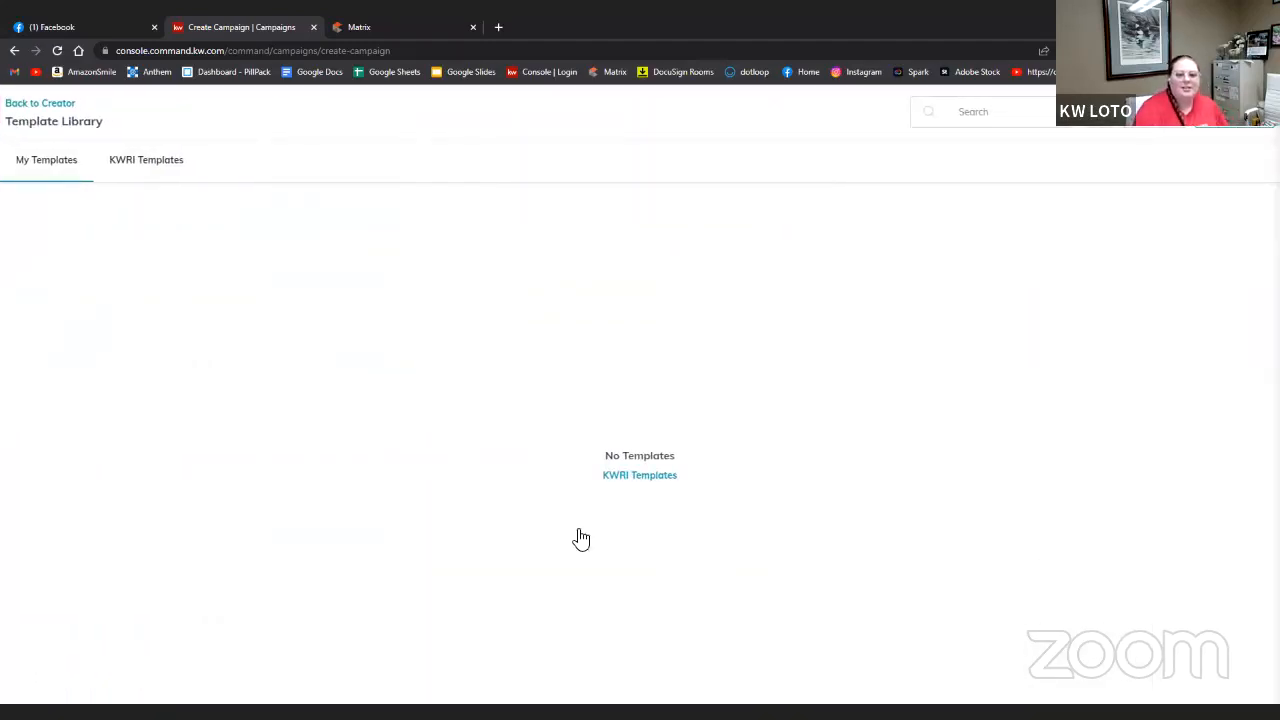
- Compare the My Templates and KWRI Templates collections in the template library
left_click(145, 168)
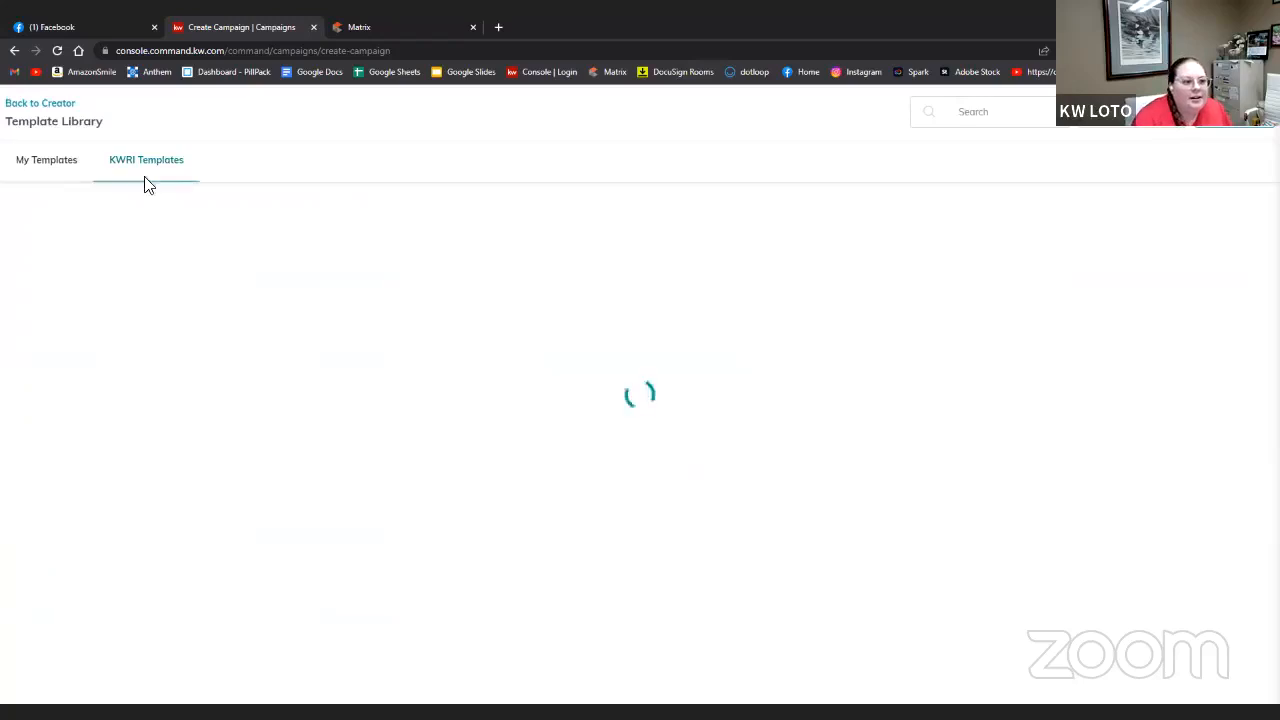
left_click(74, 165)
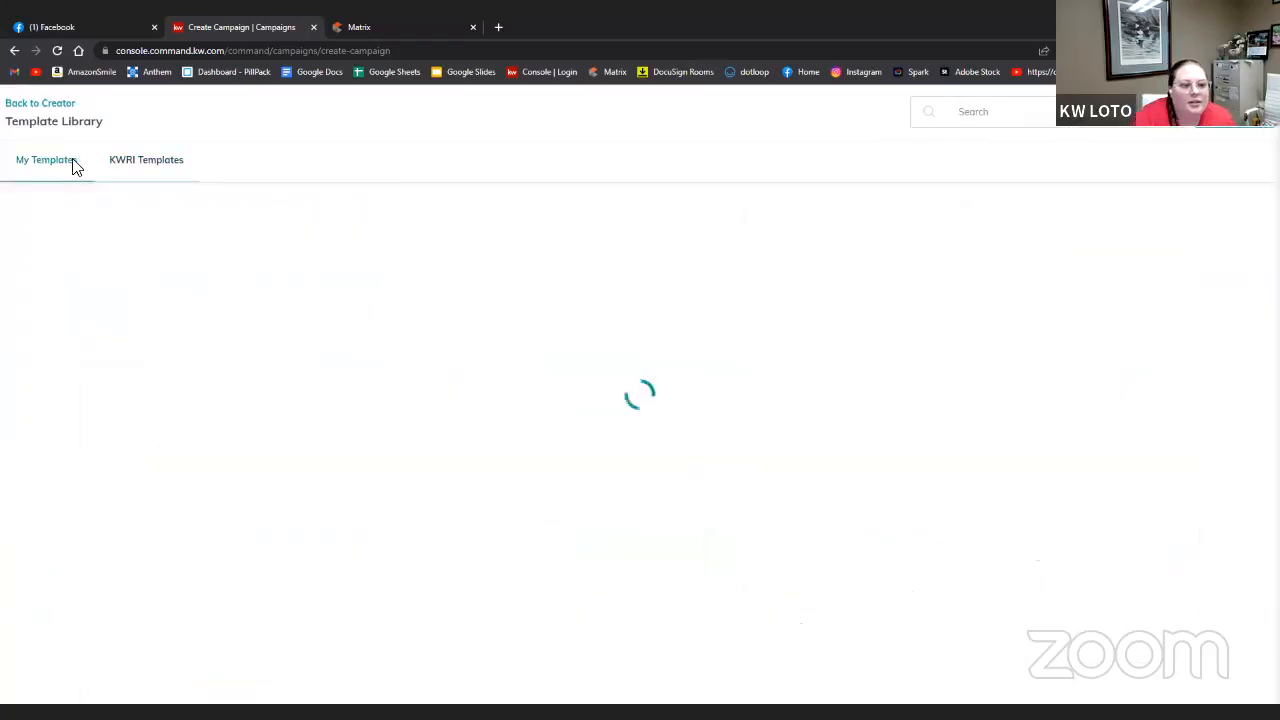
left_click(147, 162)
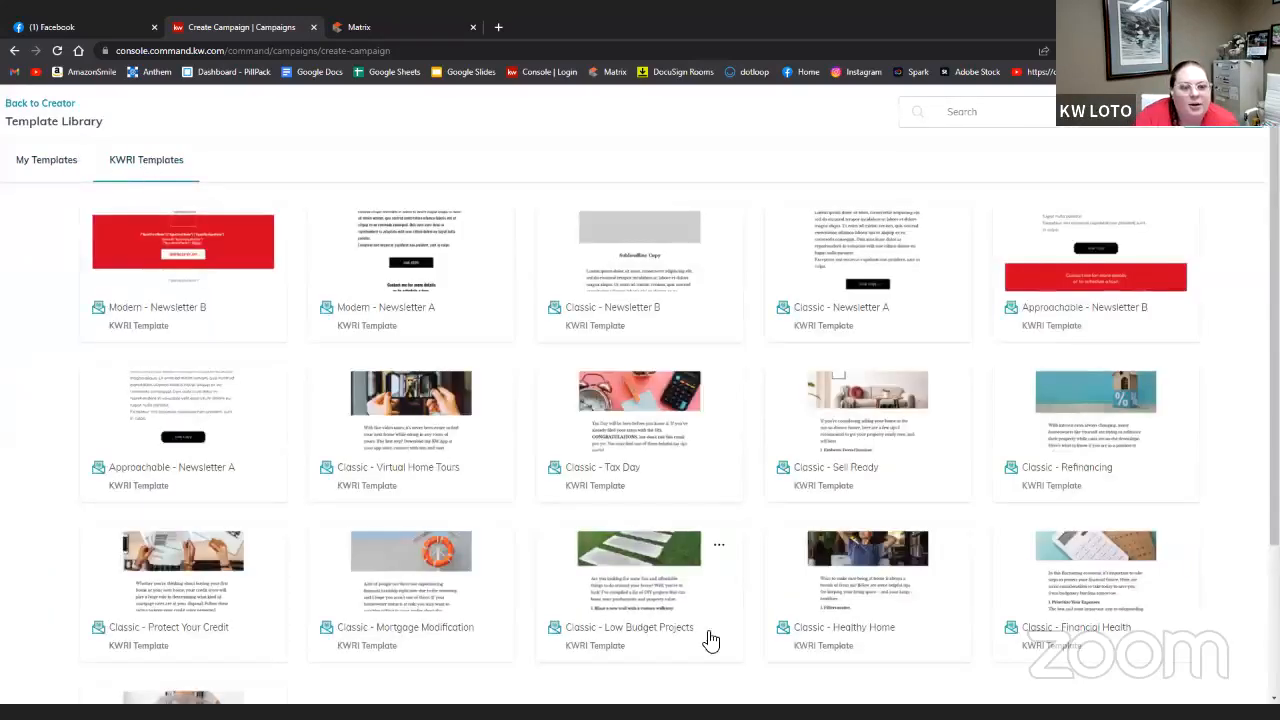
left_click(21, 164)
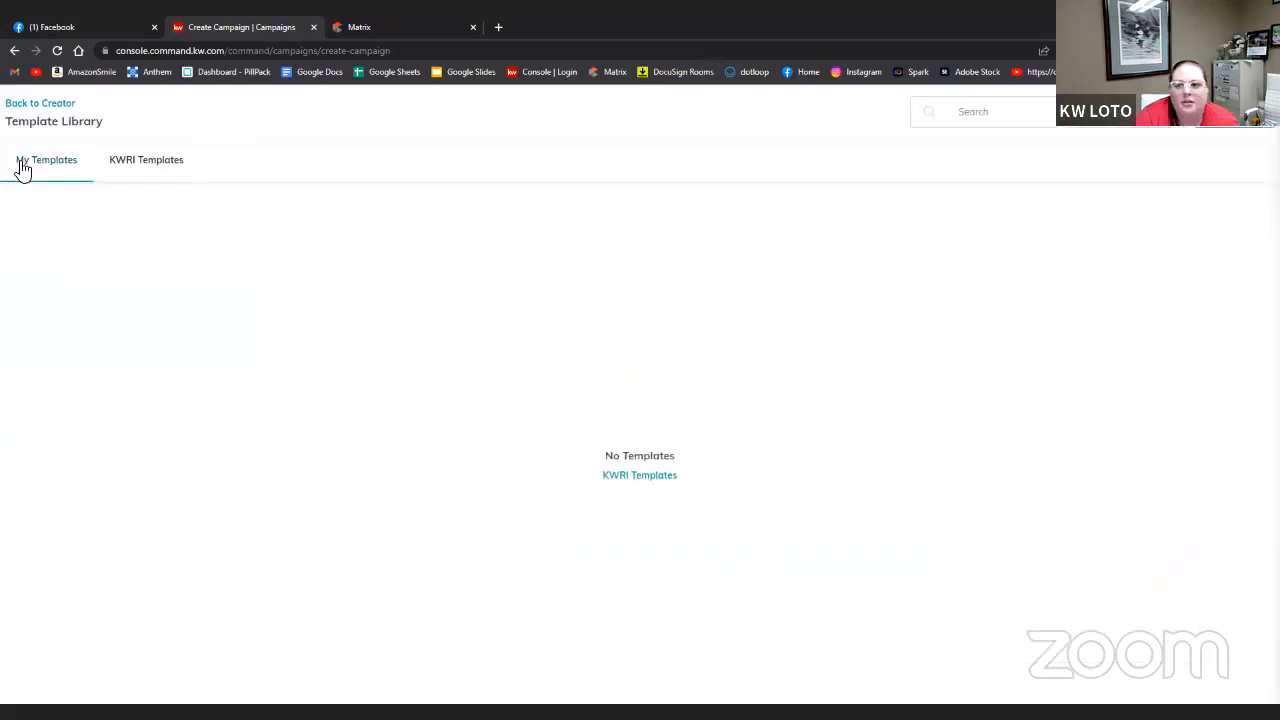
left_click(652, 478)
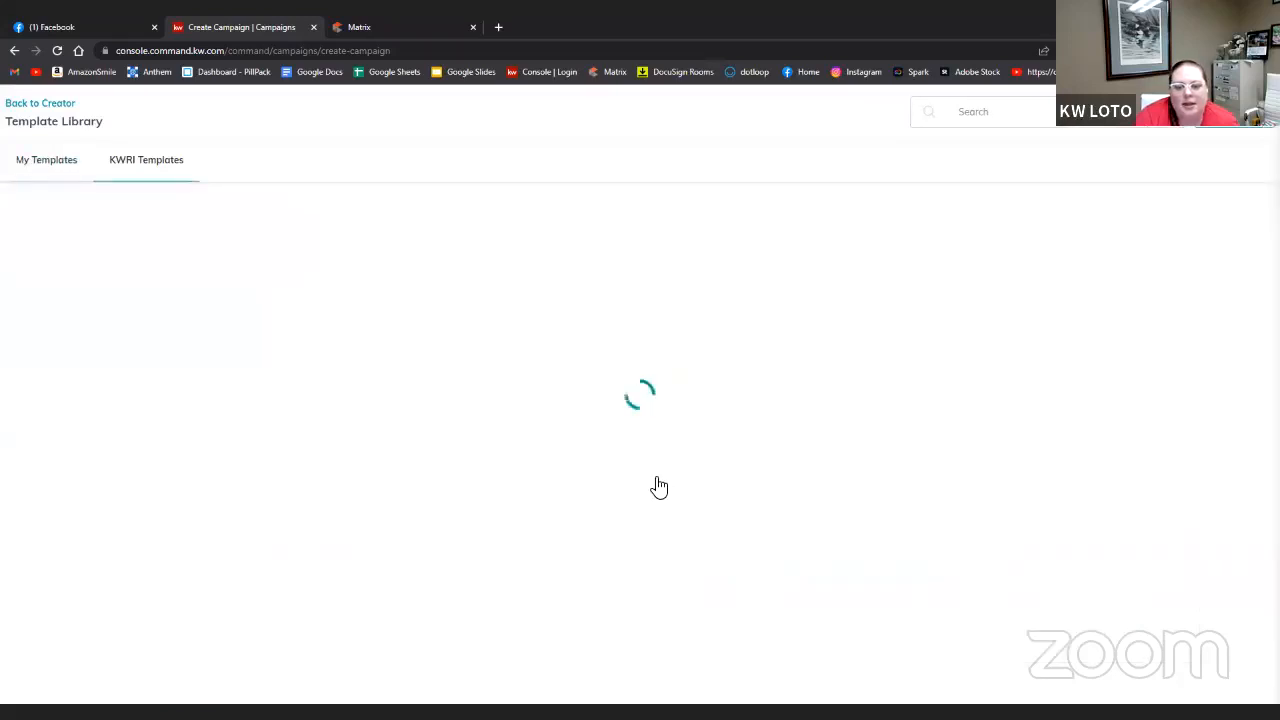
left_click(49, 168)
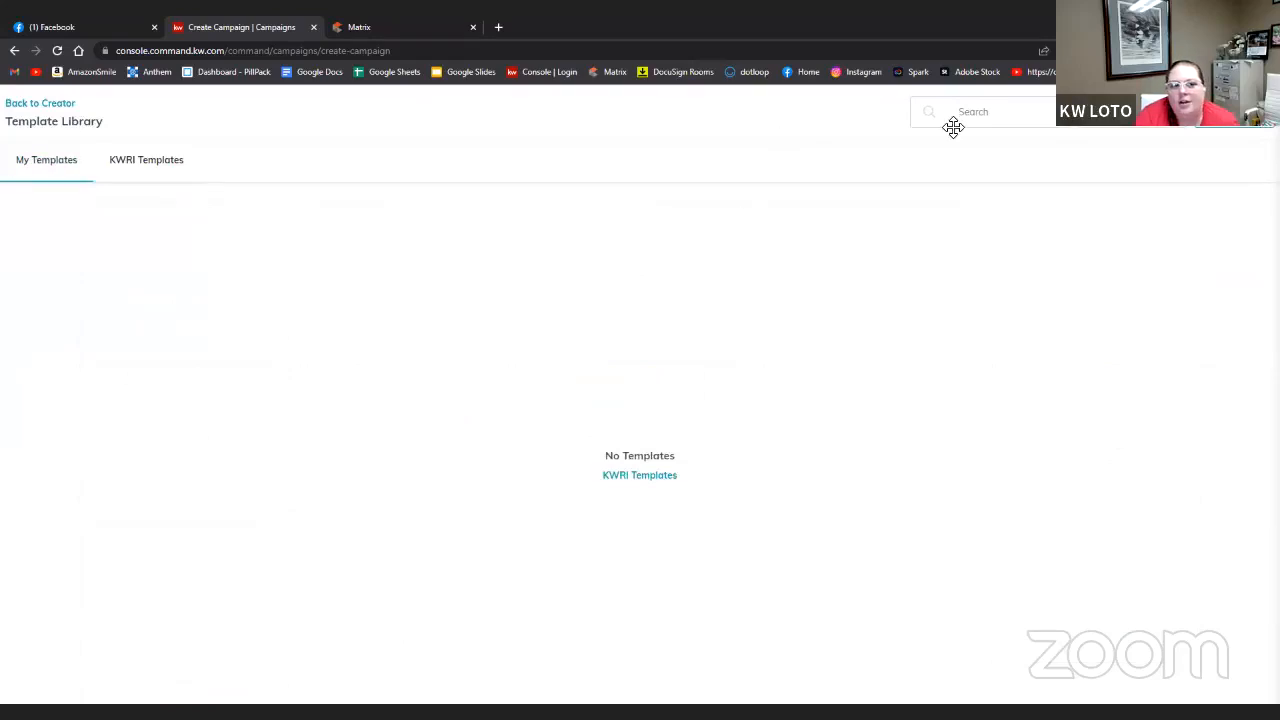
left_click(165, 163)
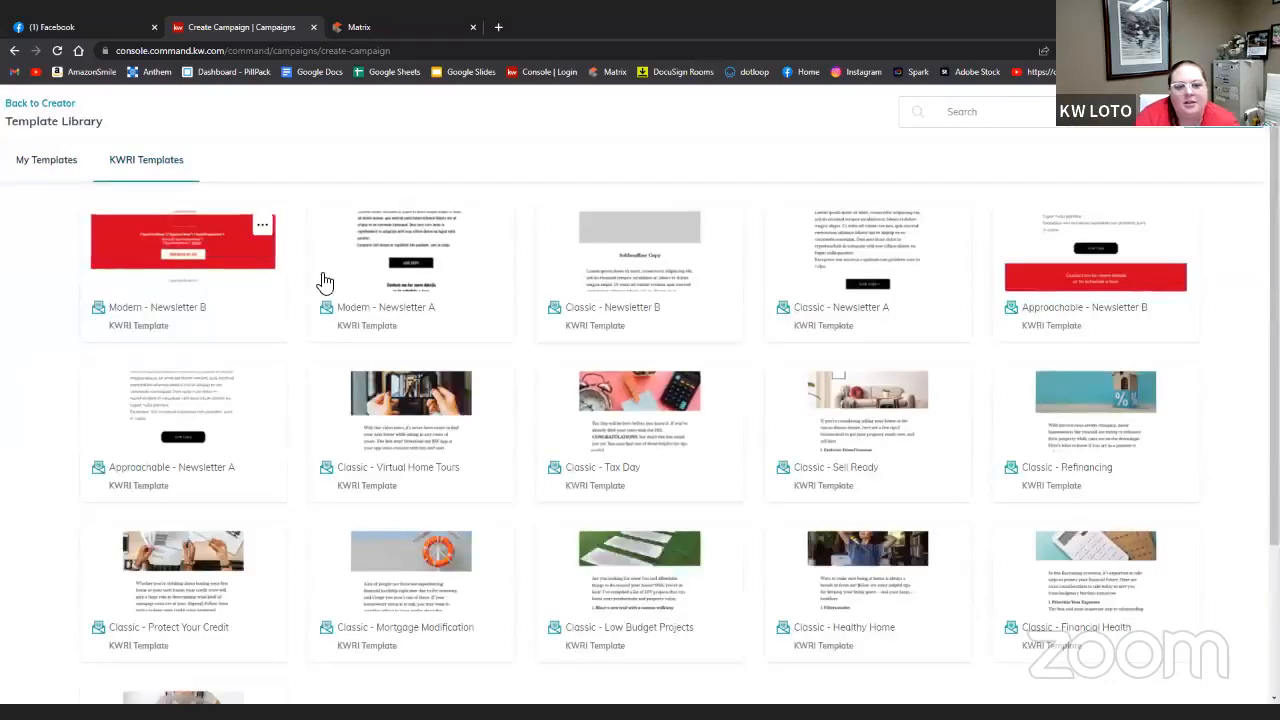
scroll(766, 323, "down", 2)
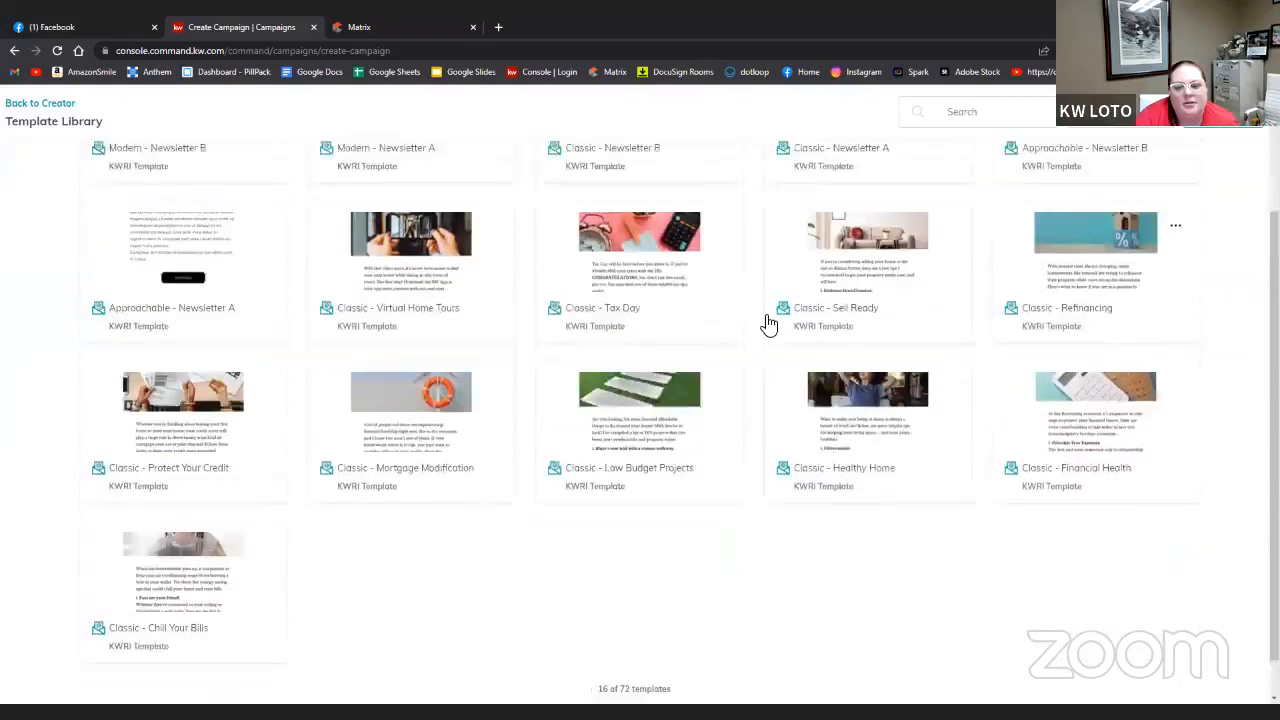
scroll(766, 323, "up", 2)
scroll(766, 323, "down", 3)
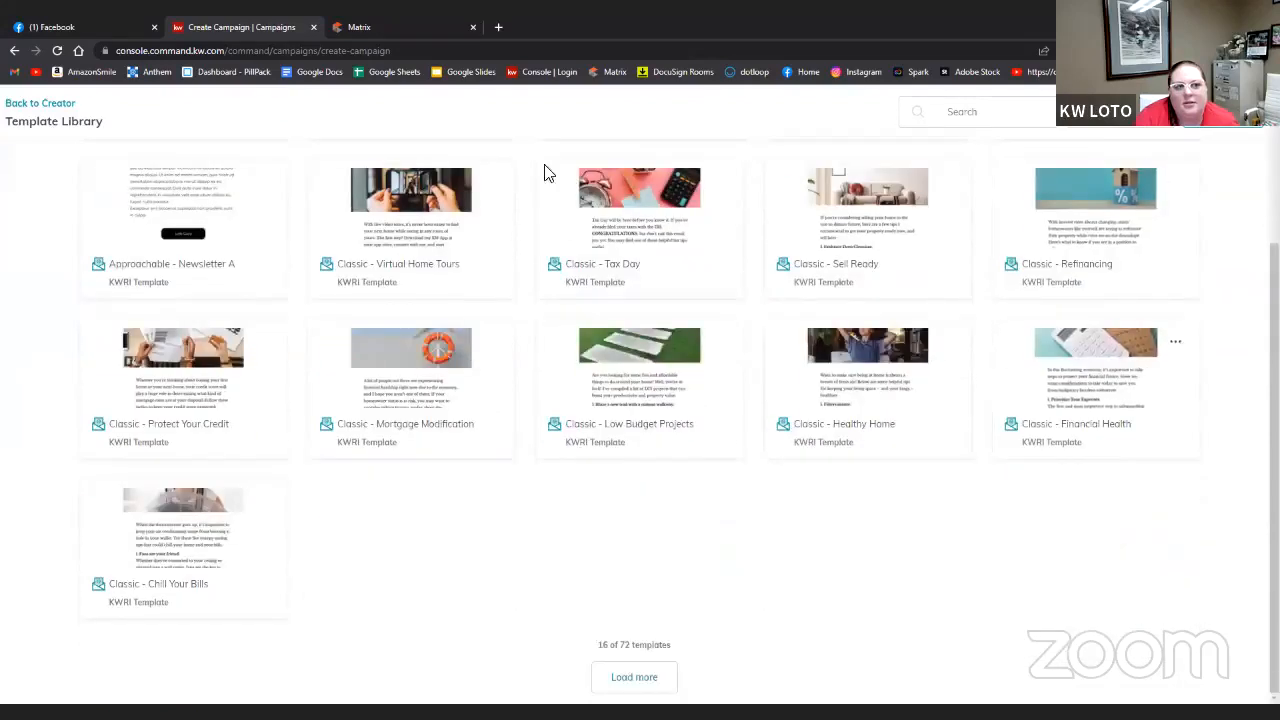
- Reopen the KWRI templates, load more, and start from Modern - Newsletter B
left_click(28, 106)
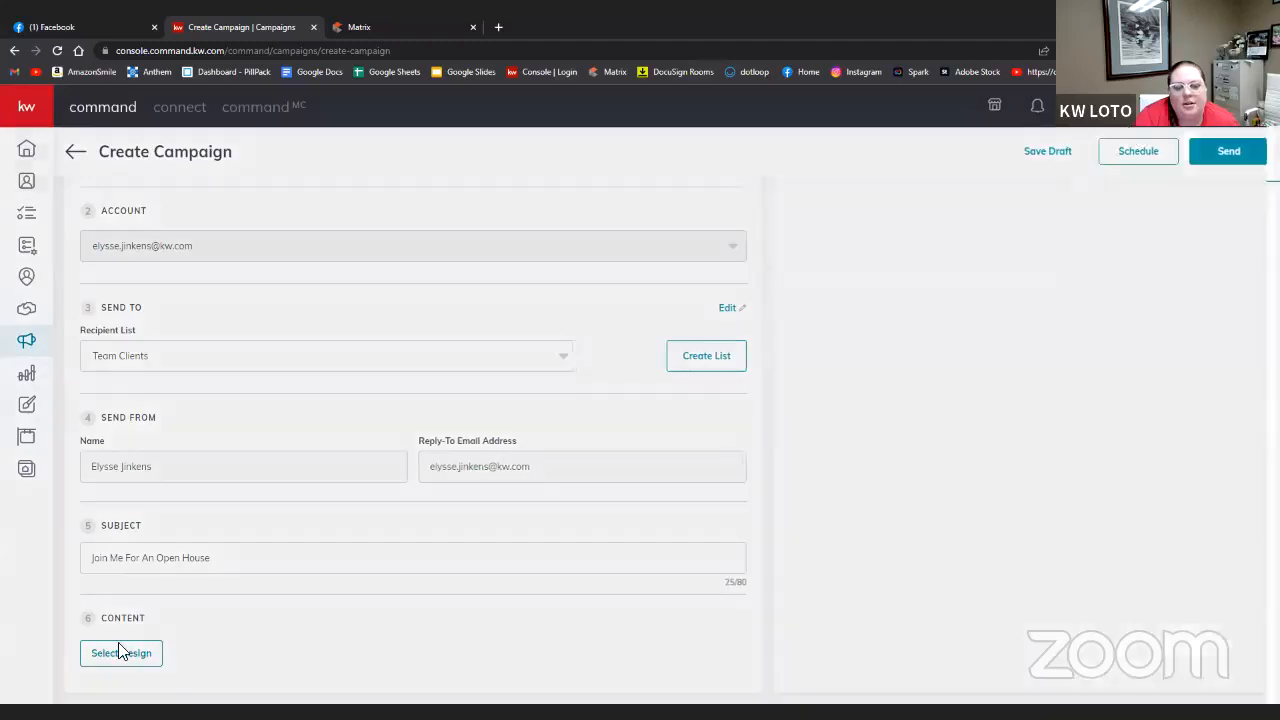
left_click(120, 652)
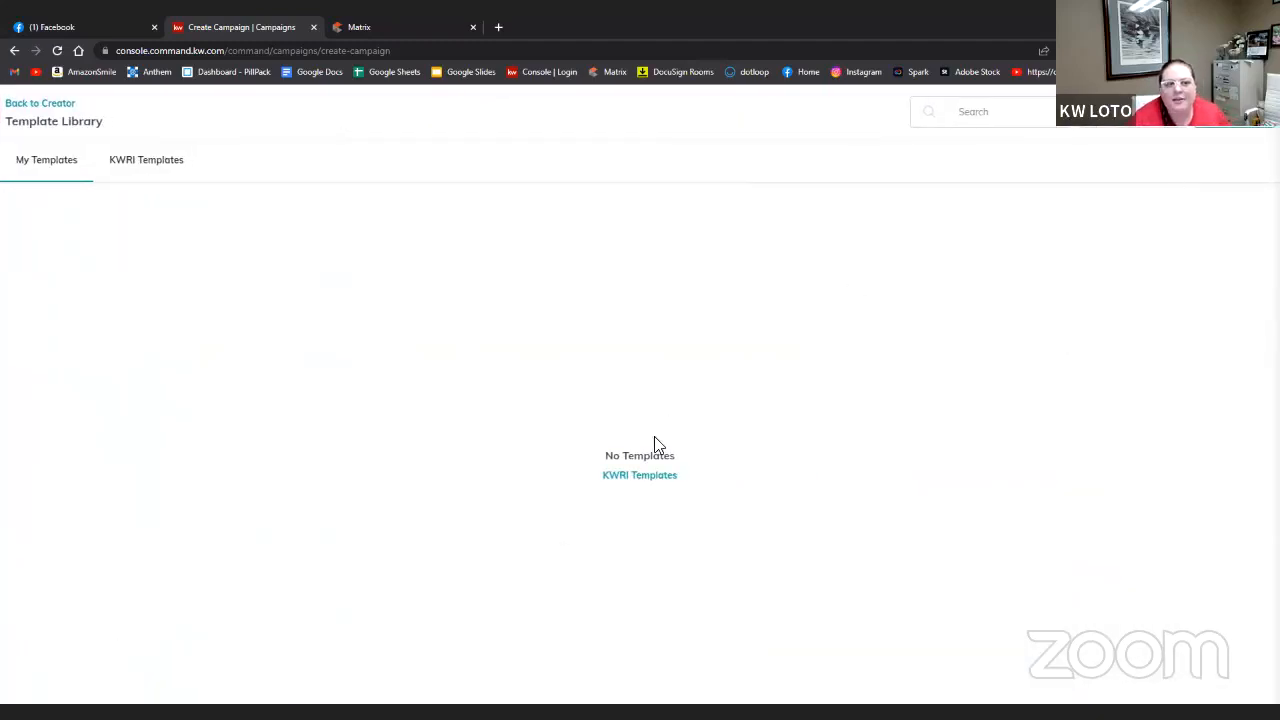
left_click(650, 475)
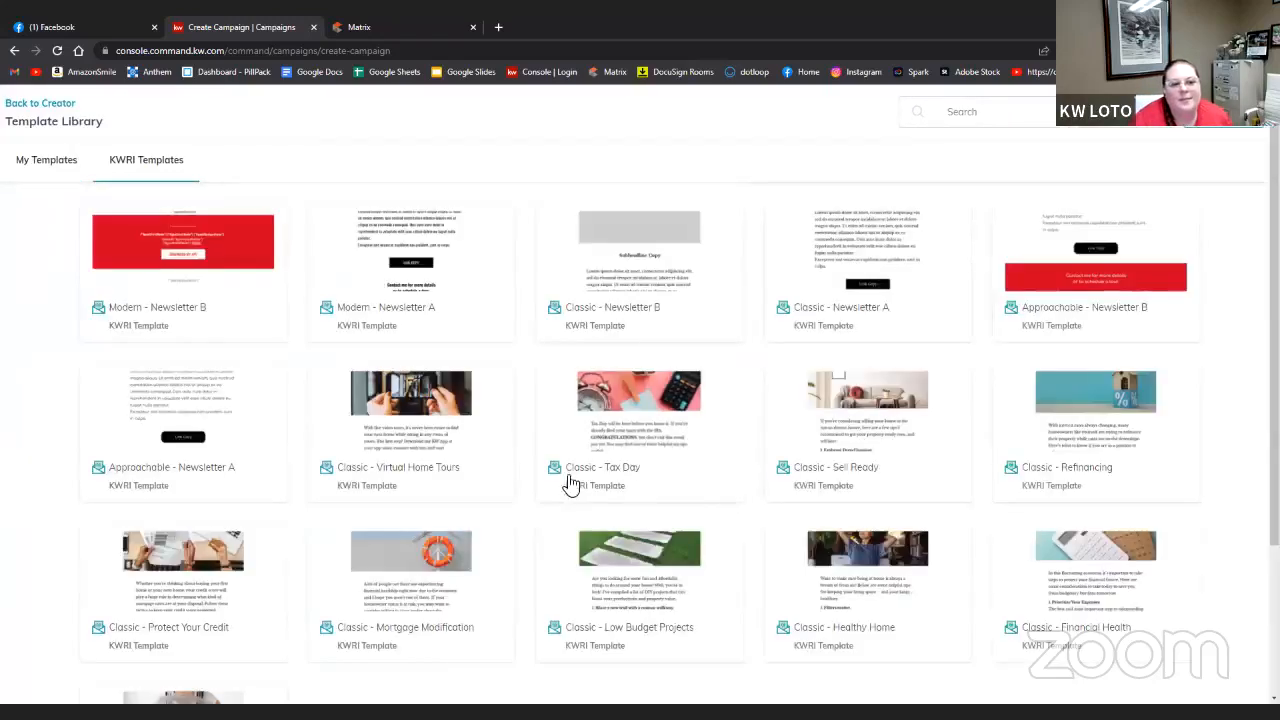
scroll(1110, 440, "down", 2)
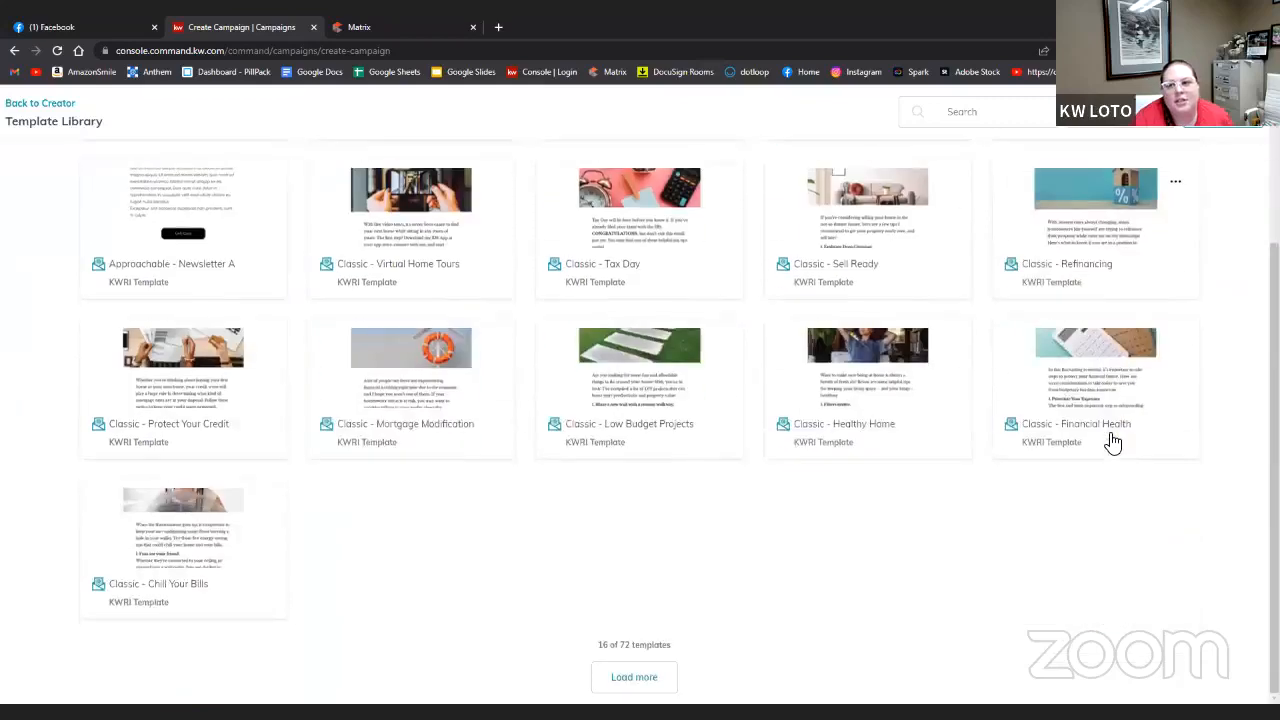
scroll(1111, 443, "up", 1)
scroll(1111, 443, "down", 1)
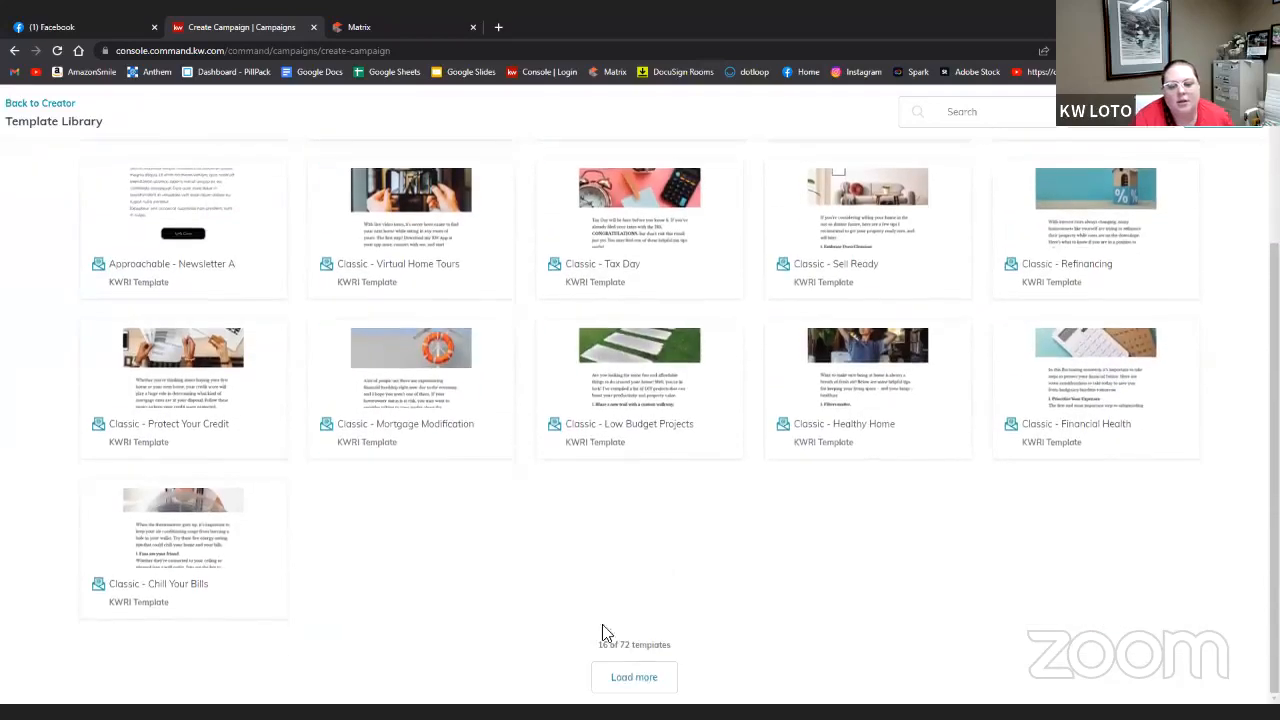
left_click(660, 677)
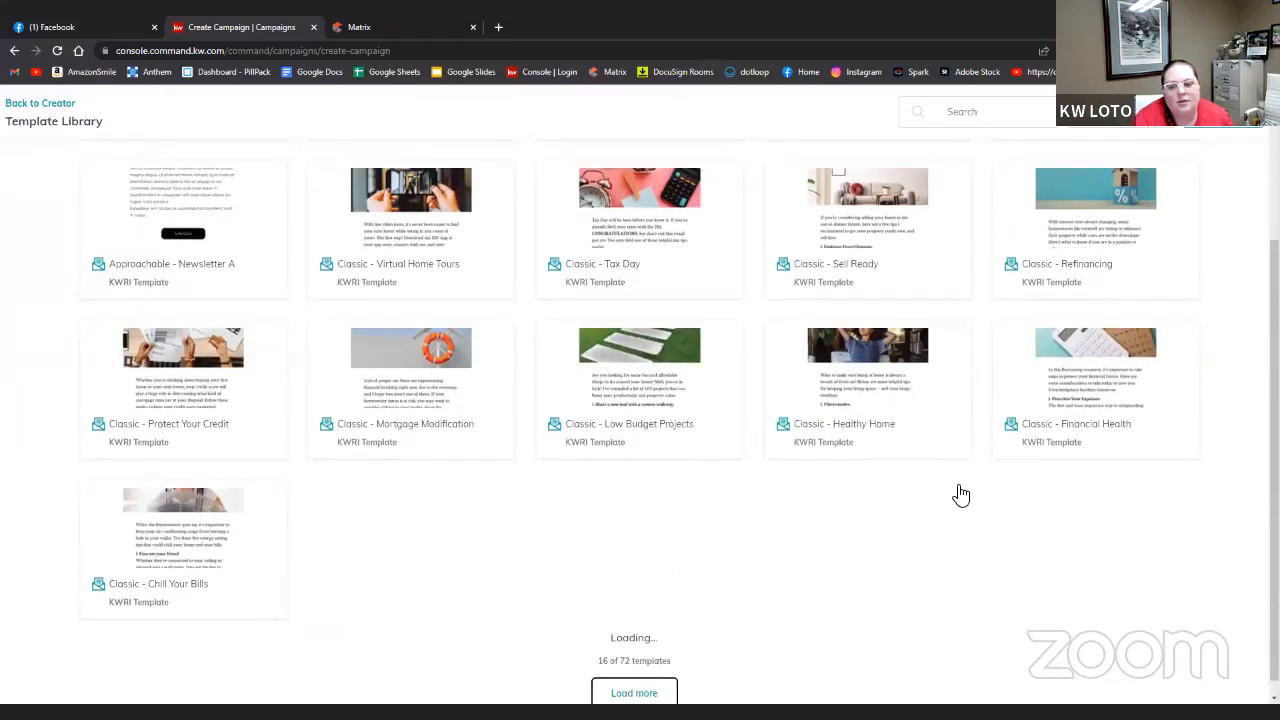
scroll(960, 495, "down", 5)
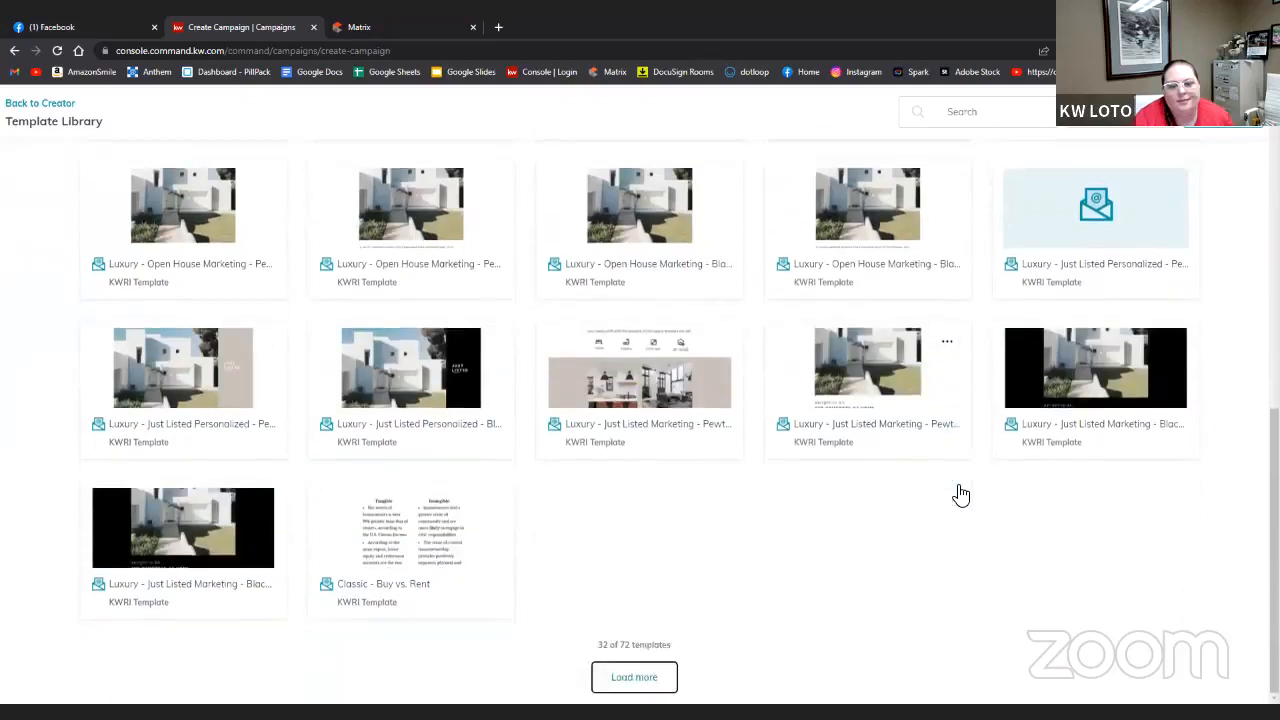
scroll(960, 495, "up", 10)
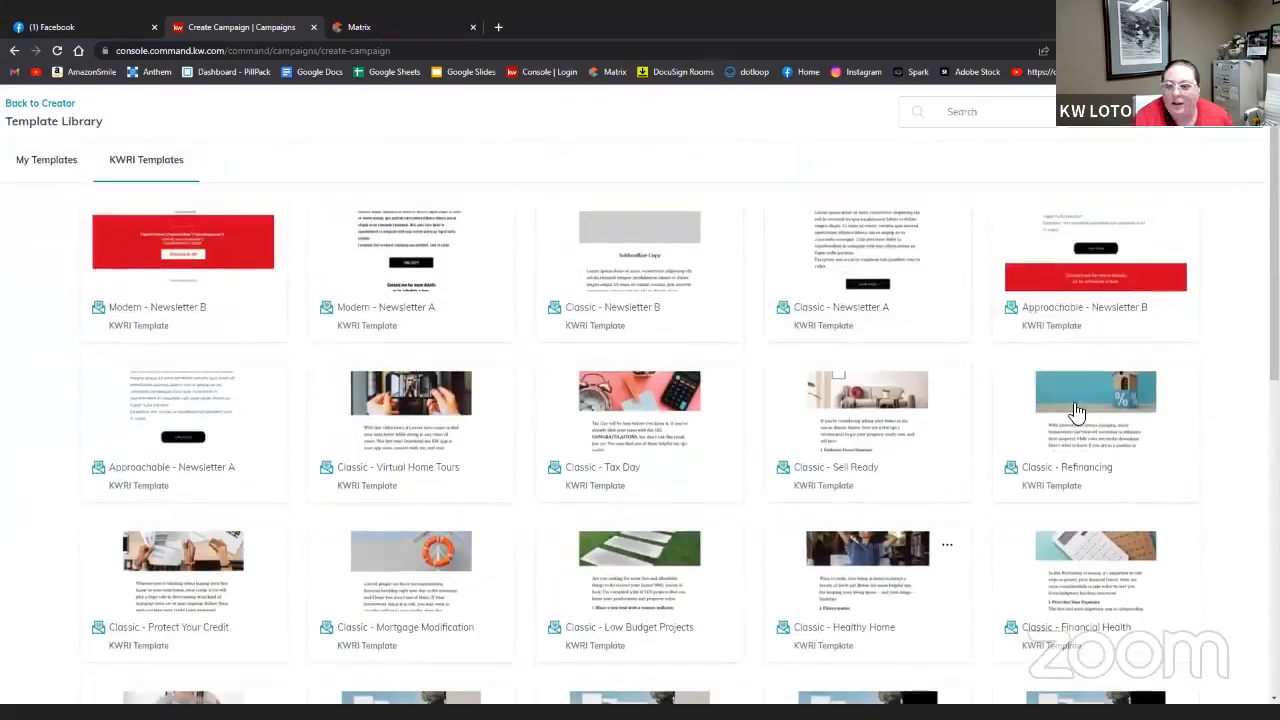
left_click(174, 247)
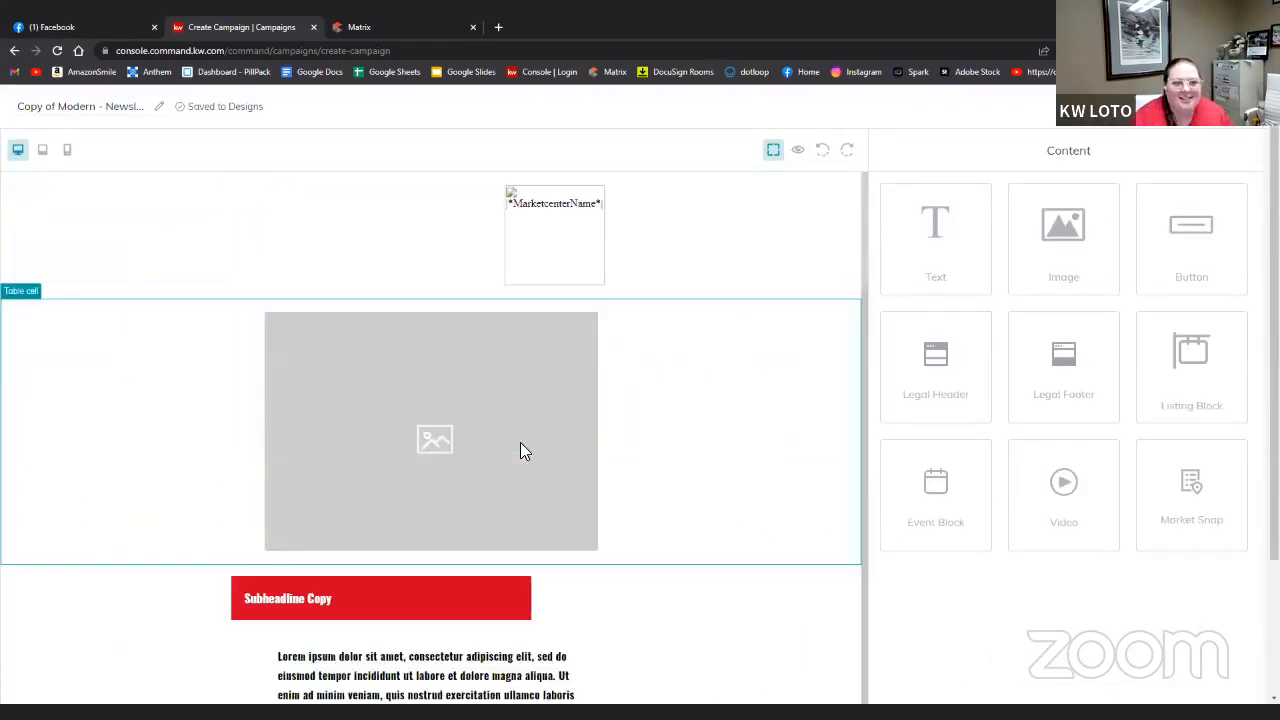
- Drag a Video block above the top image, then delete that image placeholder
scroll(674, 560, "down", 10)
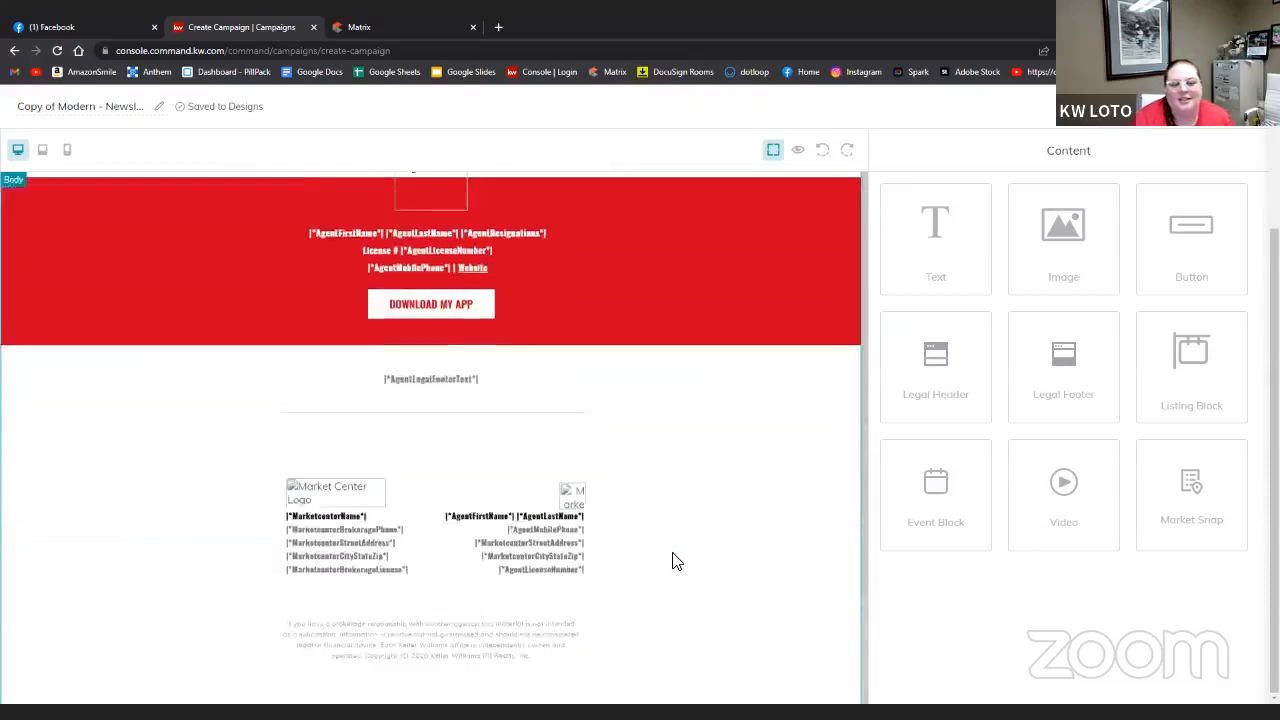
scroll(674, 560, "up", 10)
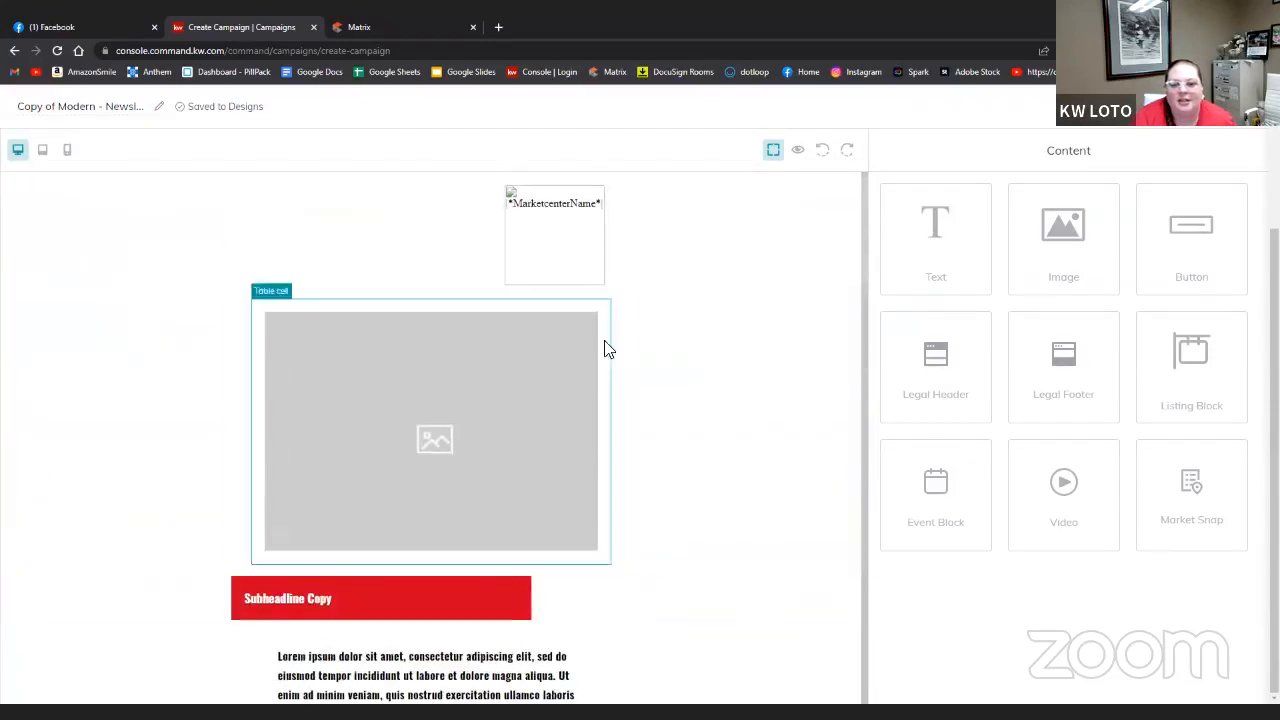
left_click(486, 374)
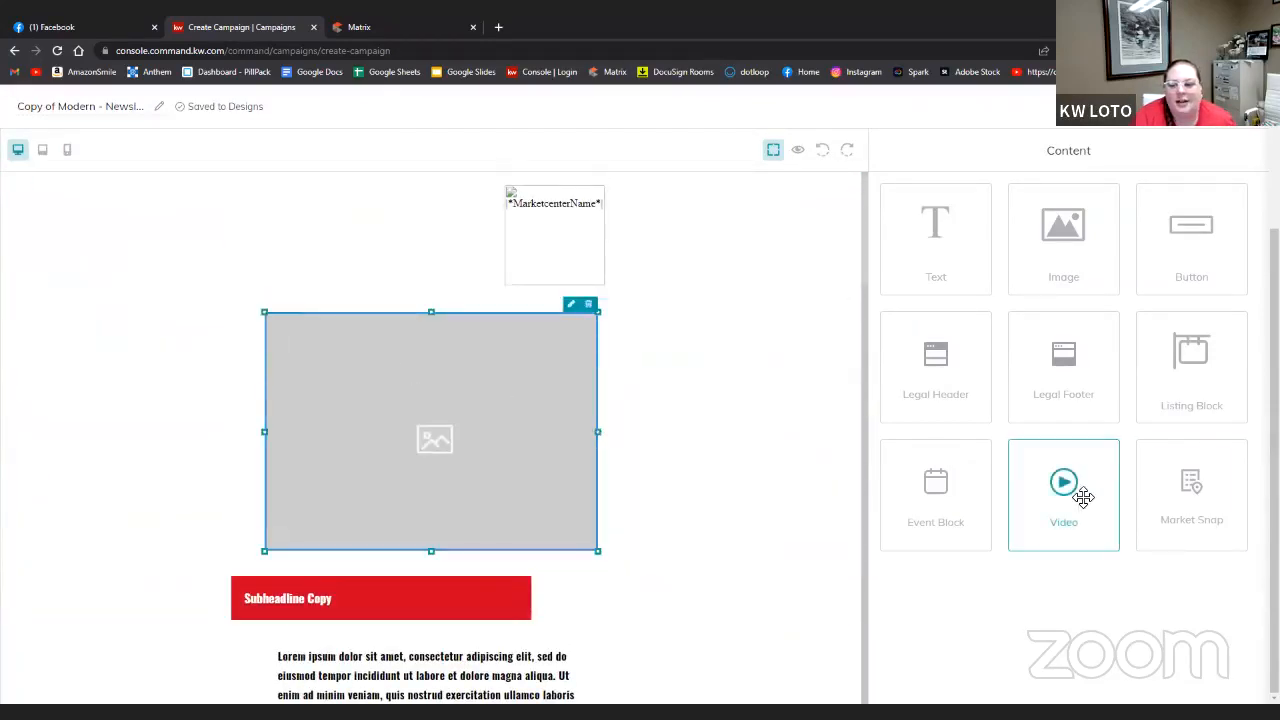
left_click_drag(1079, 493, 472, 384)
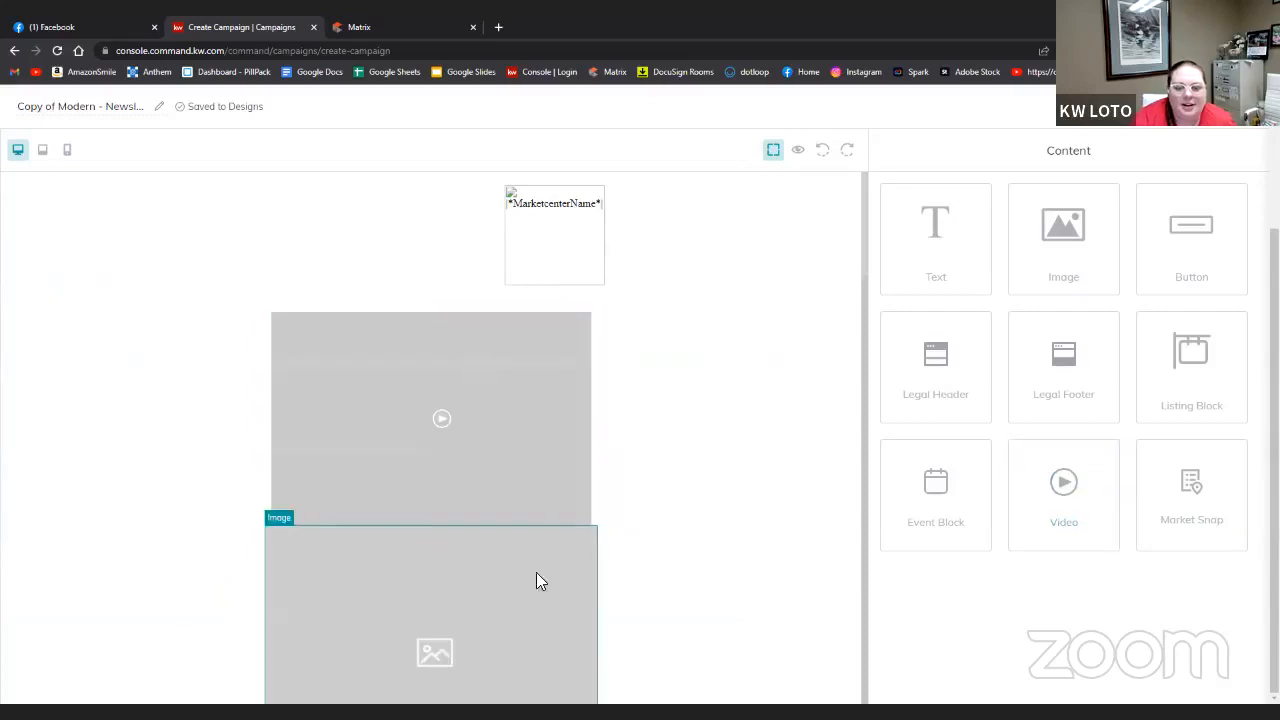
left_click(589, 534)
left_click(589, 519)
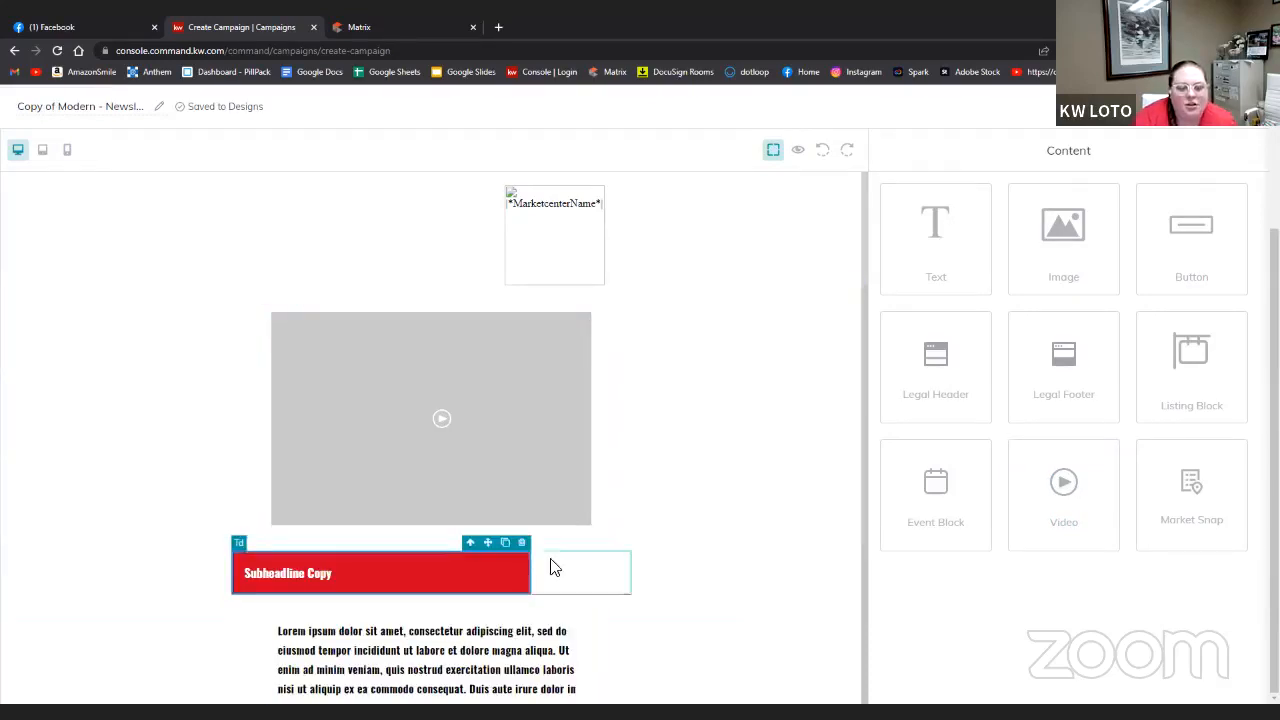
- Select the second image placeholder further down the newsletter
scroll(686, 566, "down", 3)
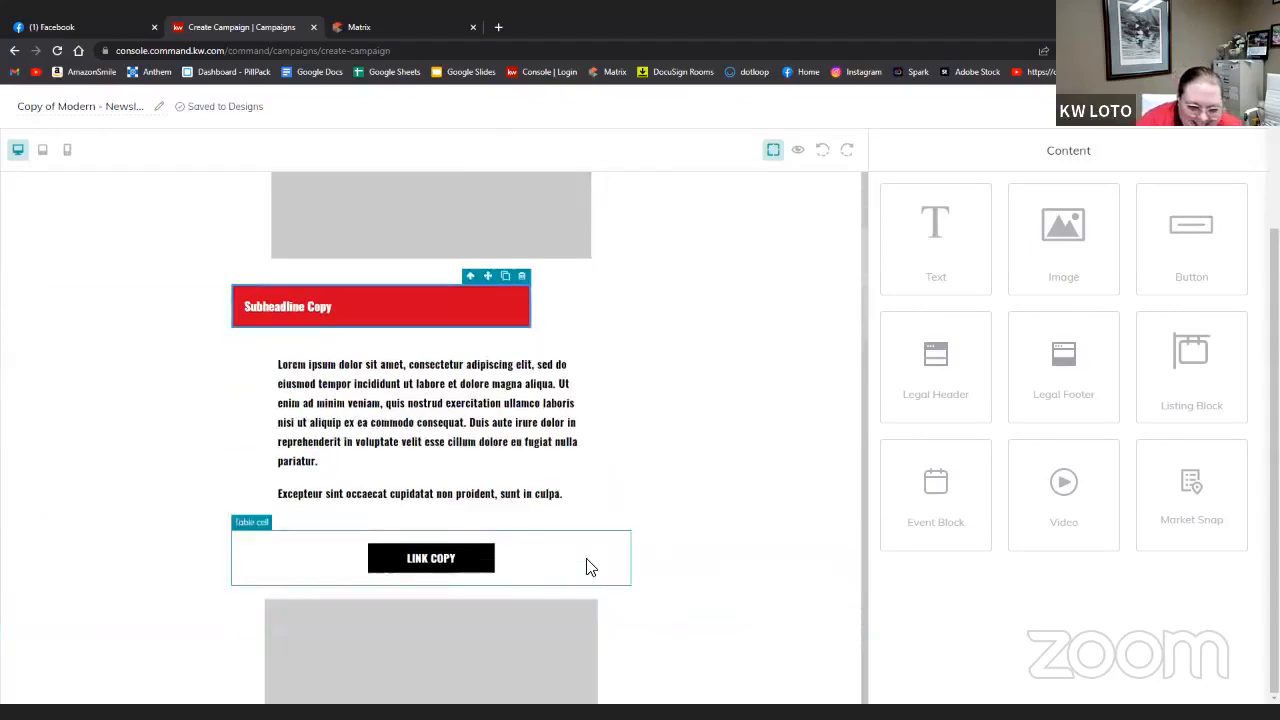
scroll(589, 566, "down", 3)
left_click(592, 338)
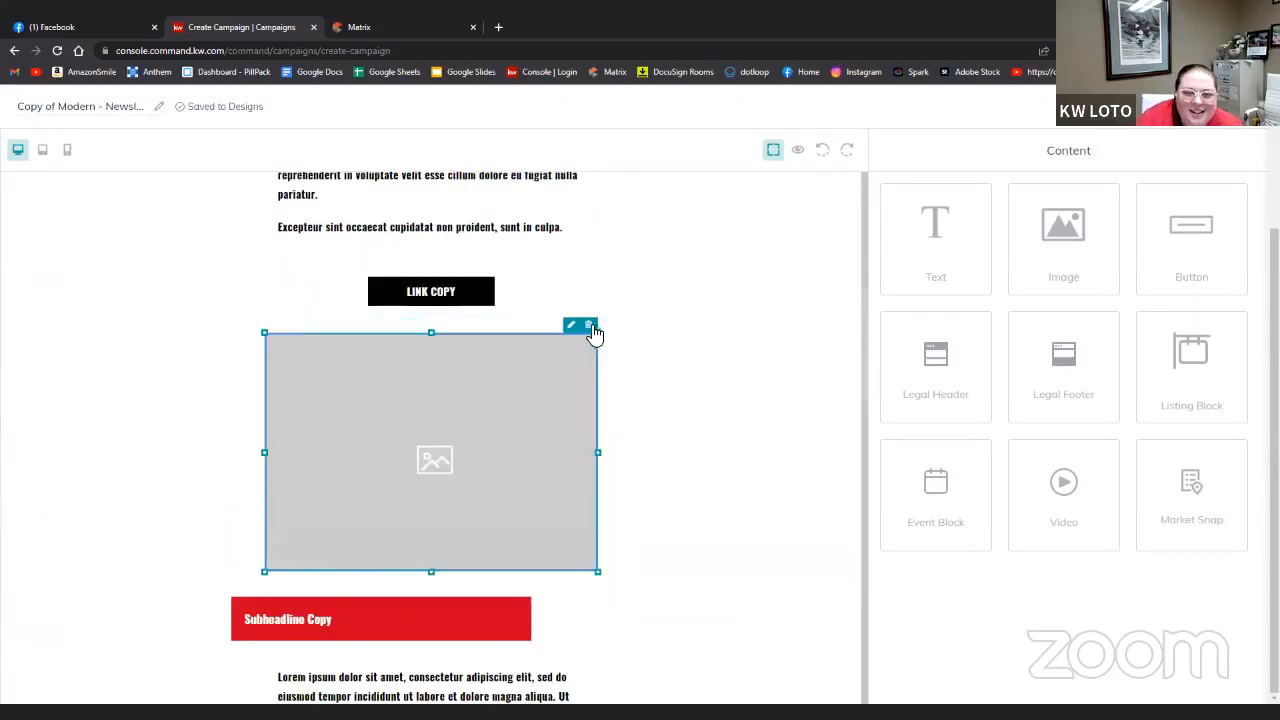
- Delete the second image, the red Subheadline Copy block and the empty row and cell below
left_click(589, 326)
left_click(523, 351)
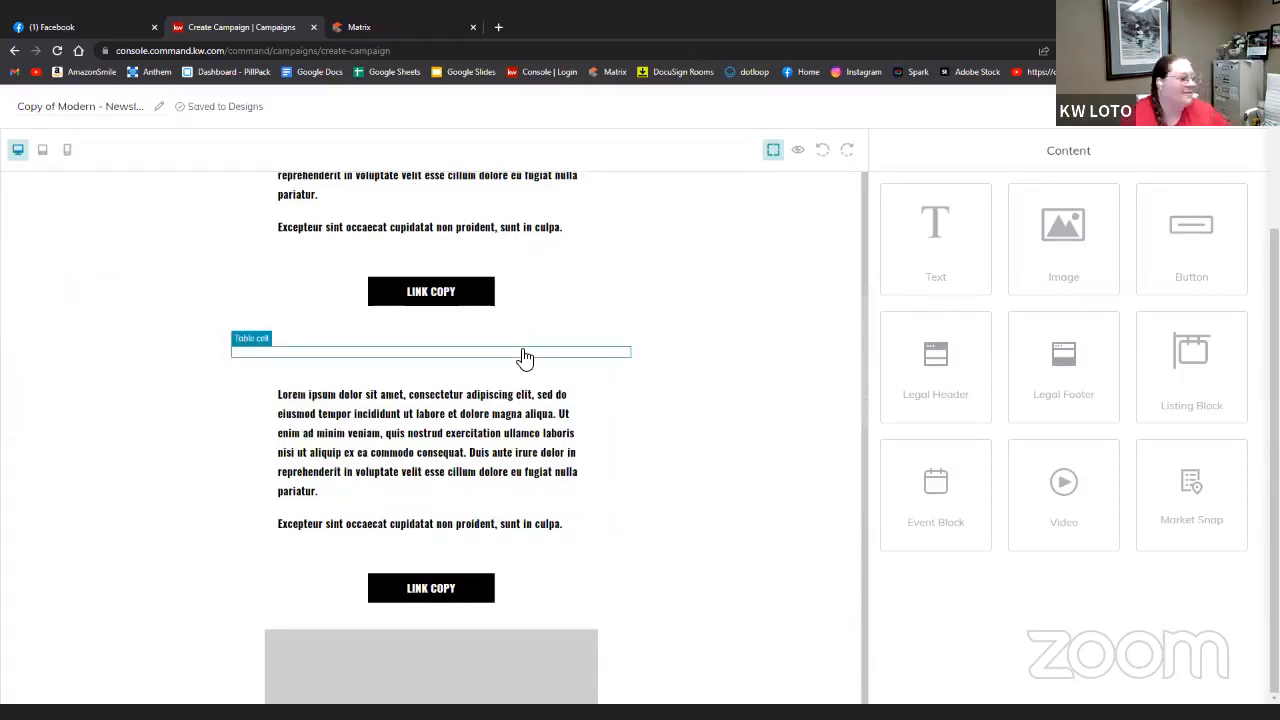
left_click(523, 335)
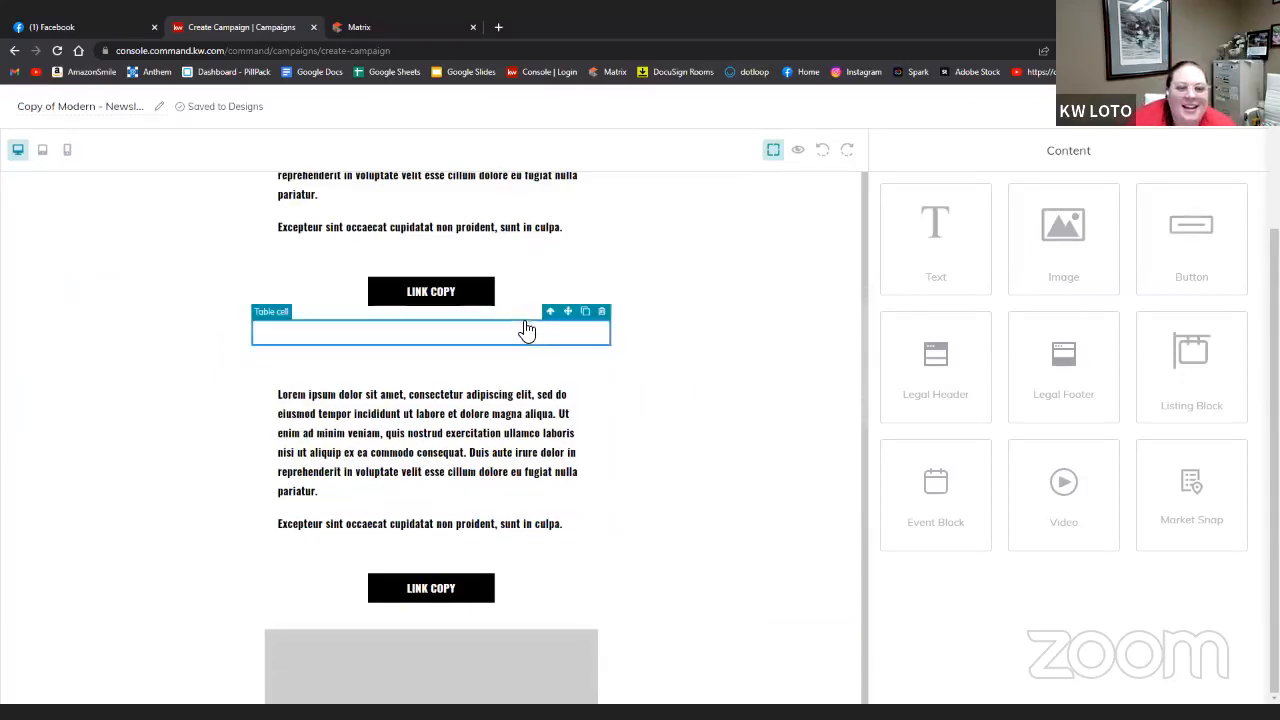
left_click(604, 313)
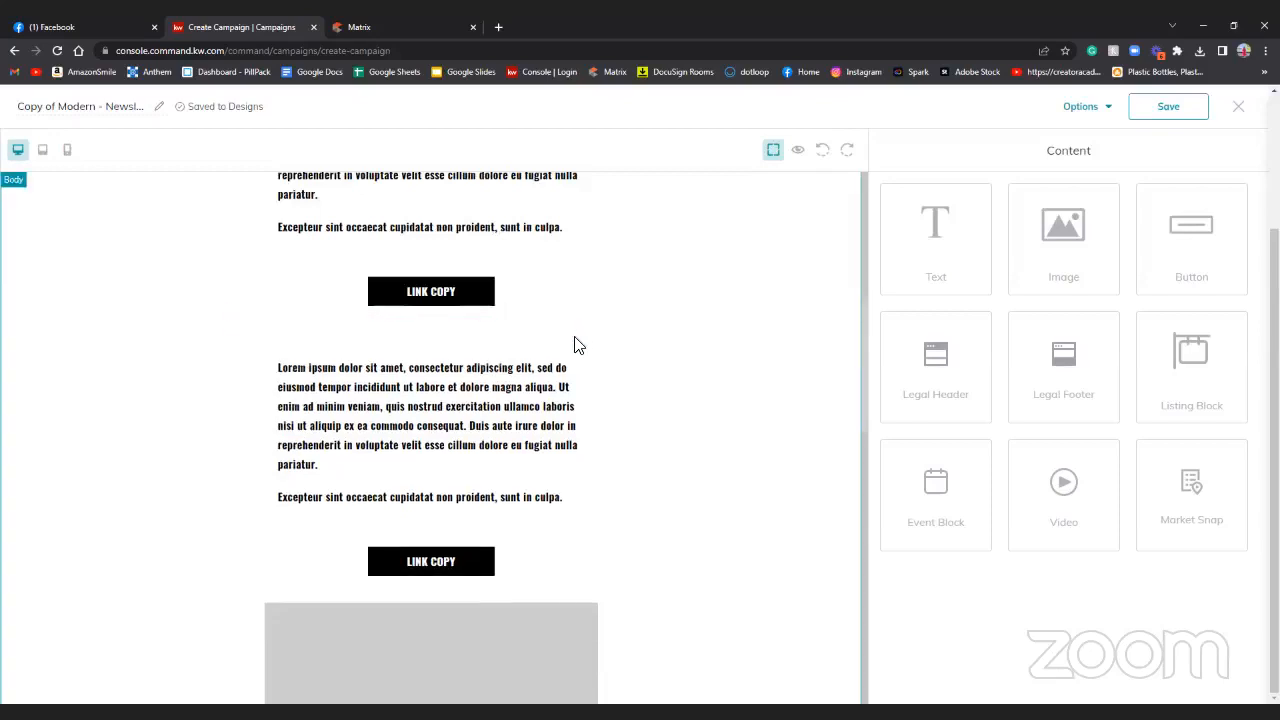
left_click(630, 335)
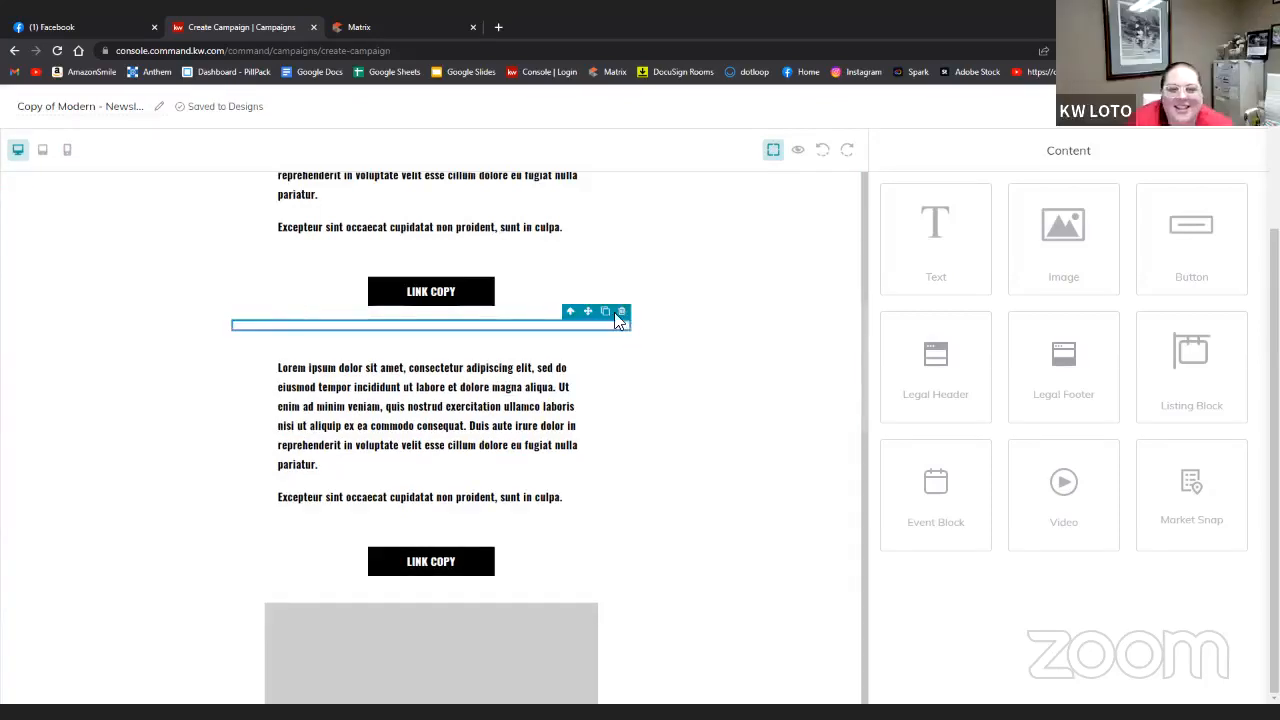
left_click(622, 313)
- Delete the Lorem and Excepteur paragraphs, their empty cell, and the second LINK COPY row
left_click(582, 354)
left_click(578, 337)
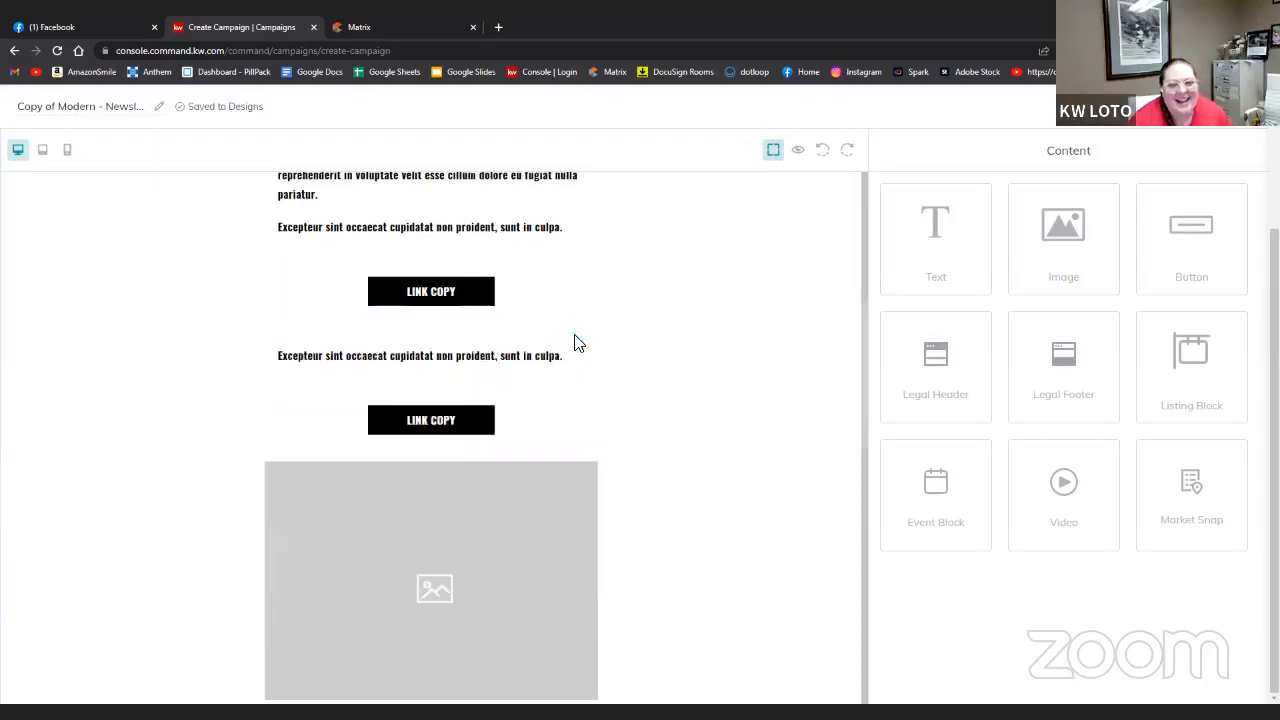
left_click(572, 365)
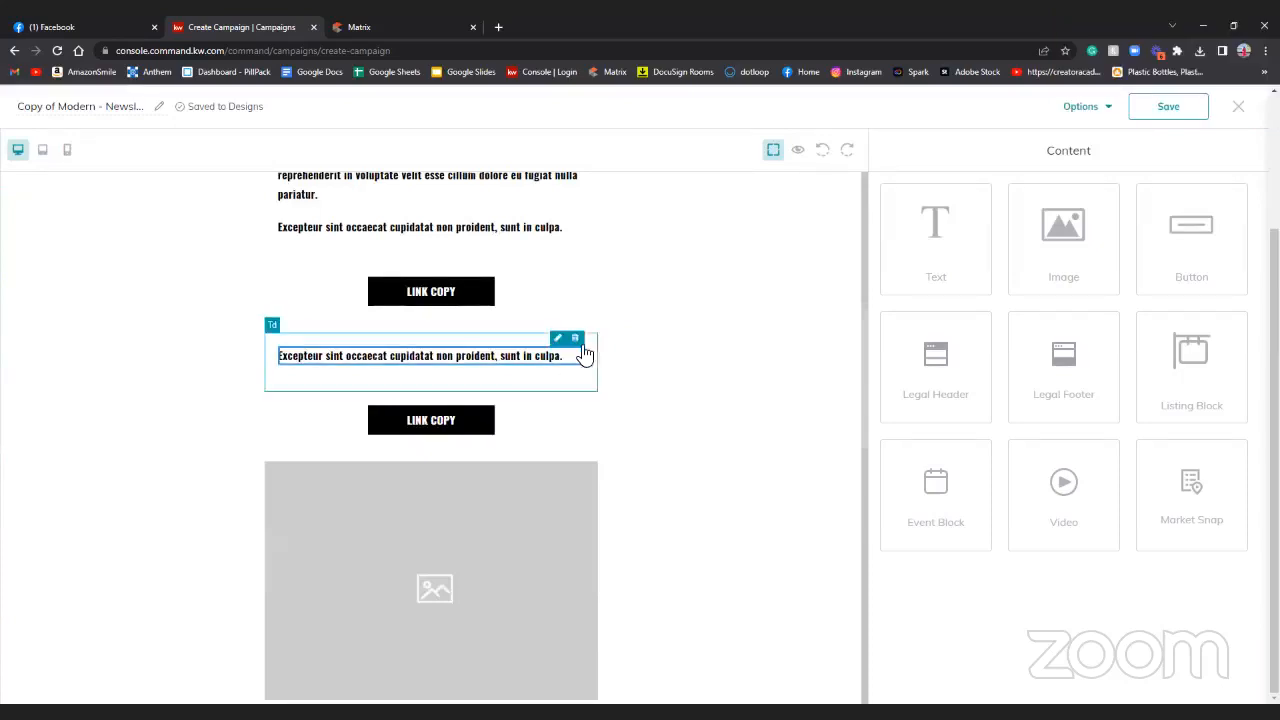
left_click(577, 341)
left_click(575, 346)
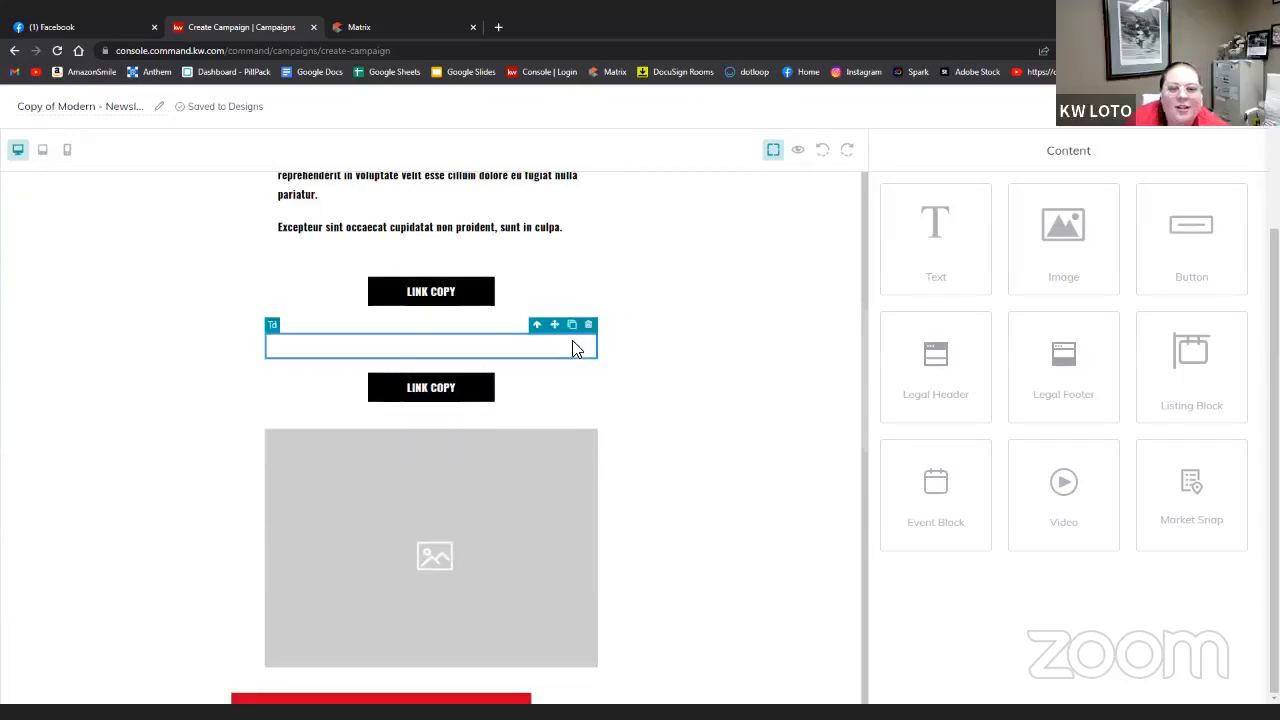
left_click(588, 325)
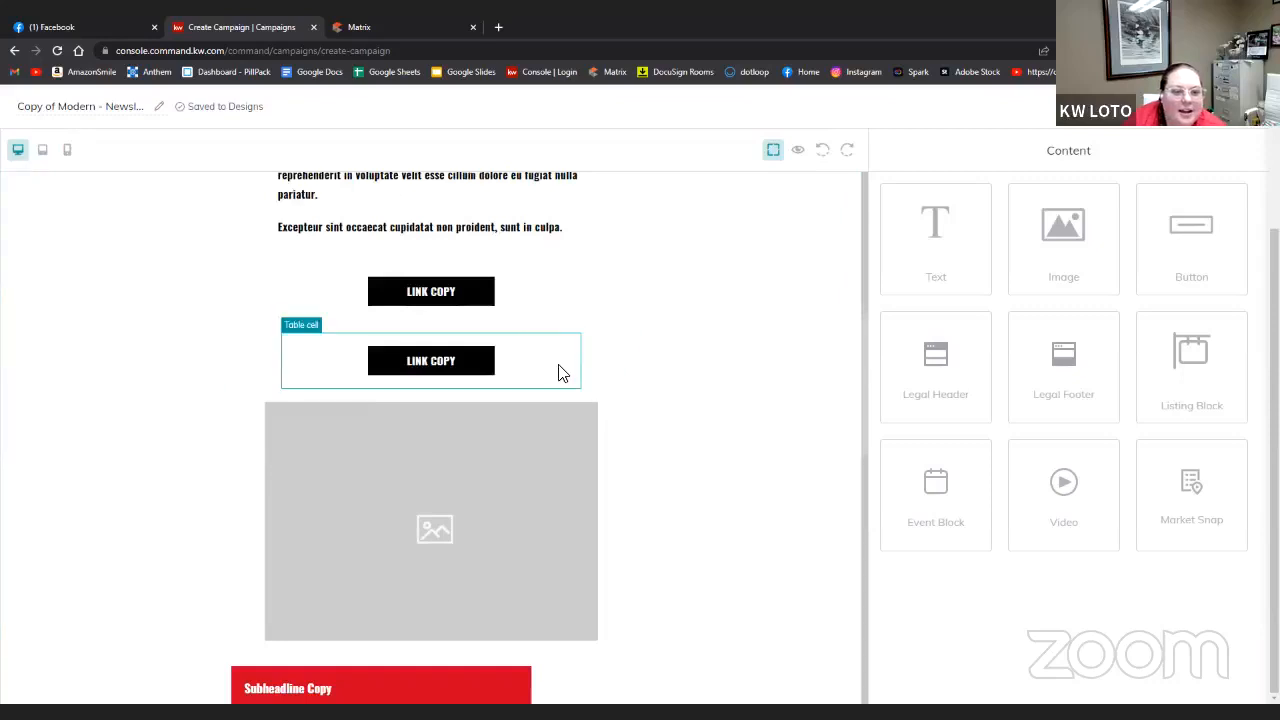
left_click(563, 370)
left_click(574, 325)
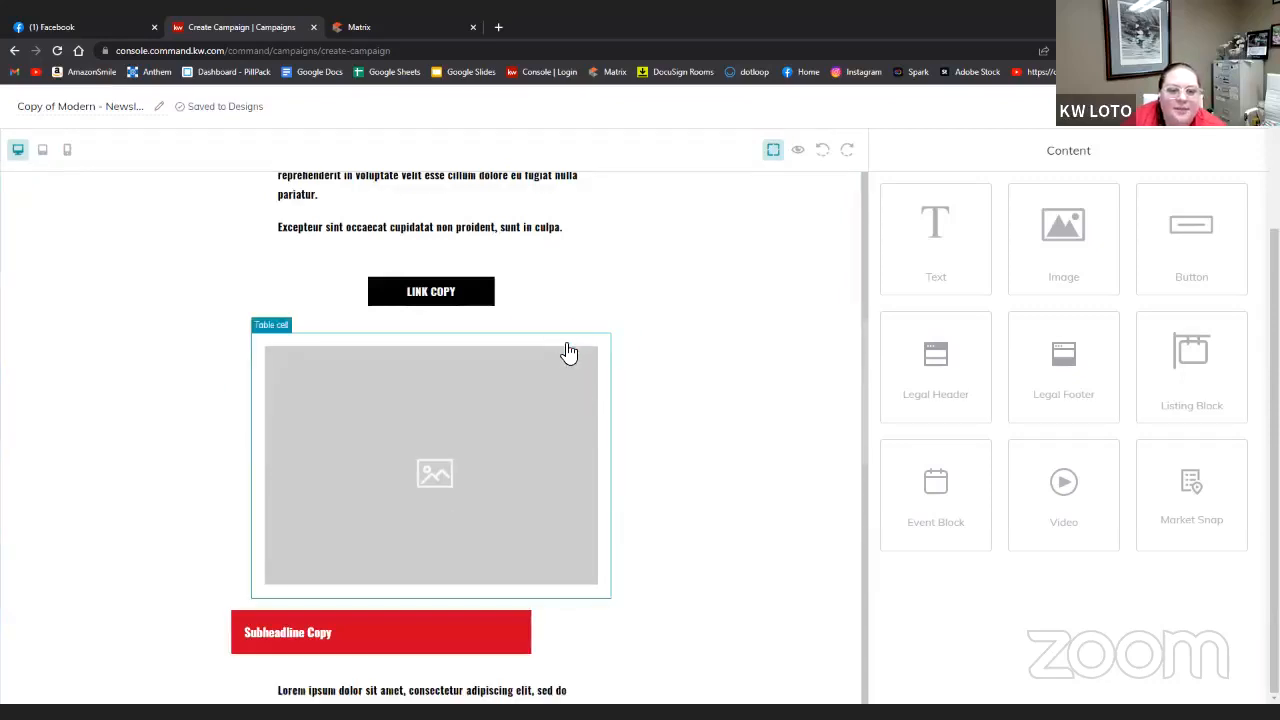
- Remove the extra image block, extra Subheadline Copy block and the empty cell after them
left_click(569, 350)
left_click(599, 326)
left_click(548, 362)
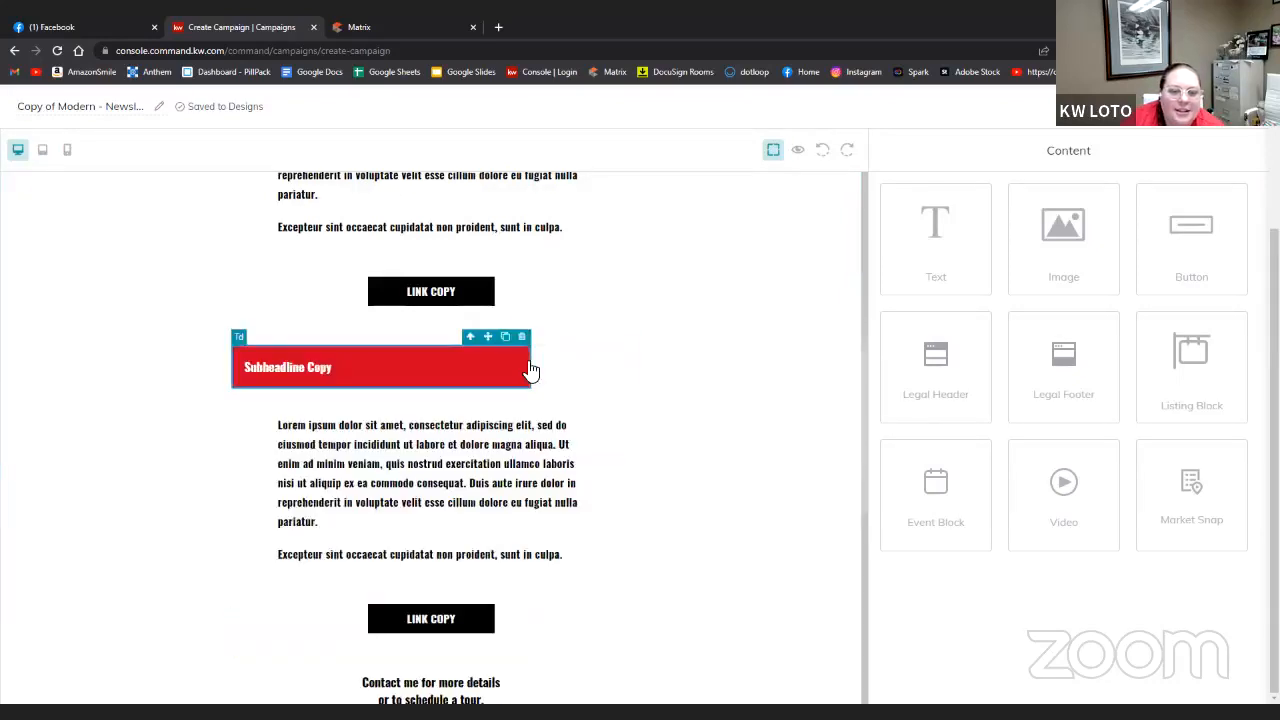
left_click(522, 340)
left_click(522, 340)
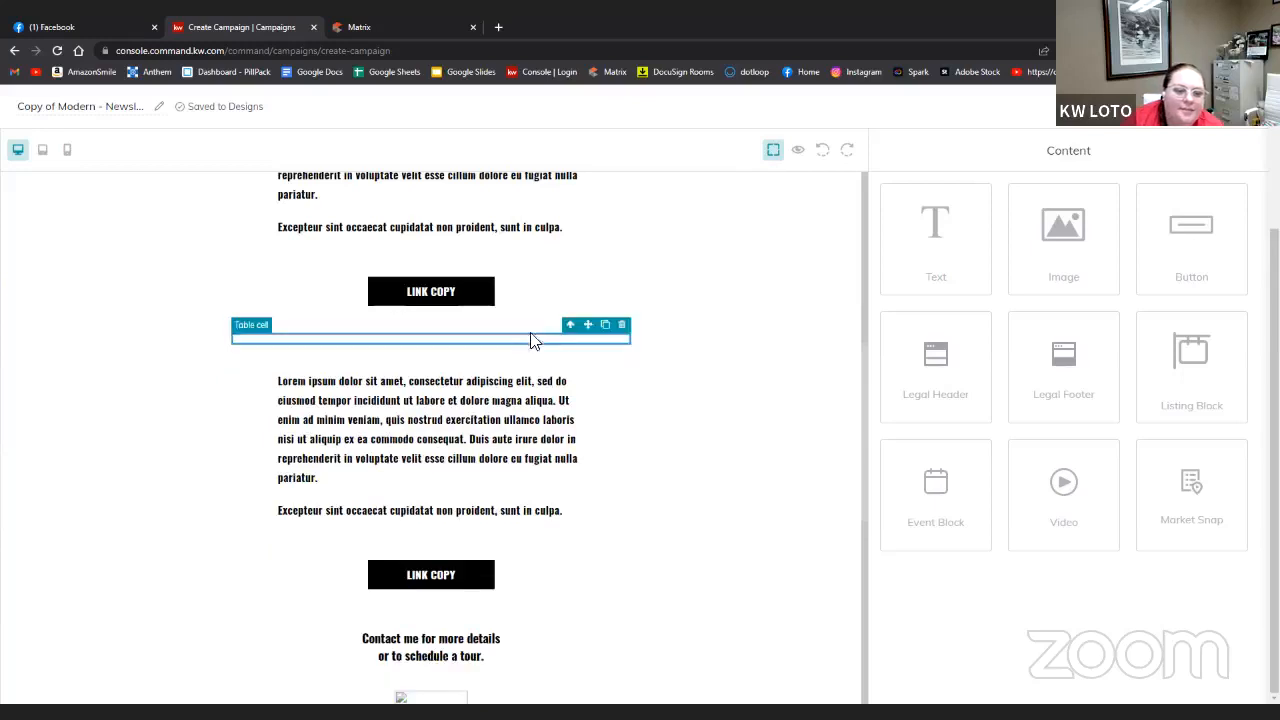
left_click(624, 327)
- Delete the extra Lorem and Excepteur paragraphs, the extra LINK COPY button and leftover empty cells
left_click(578, 374)
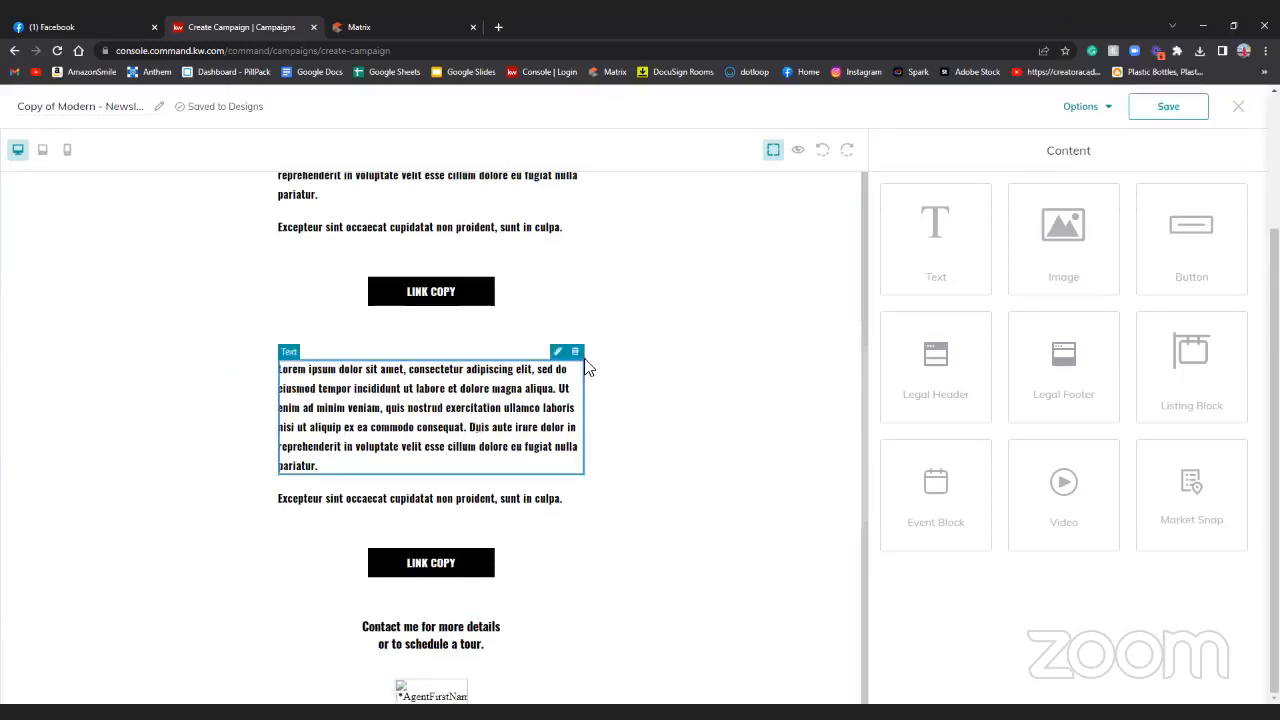
left_click(580, 350)
left_click(555, 372)
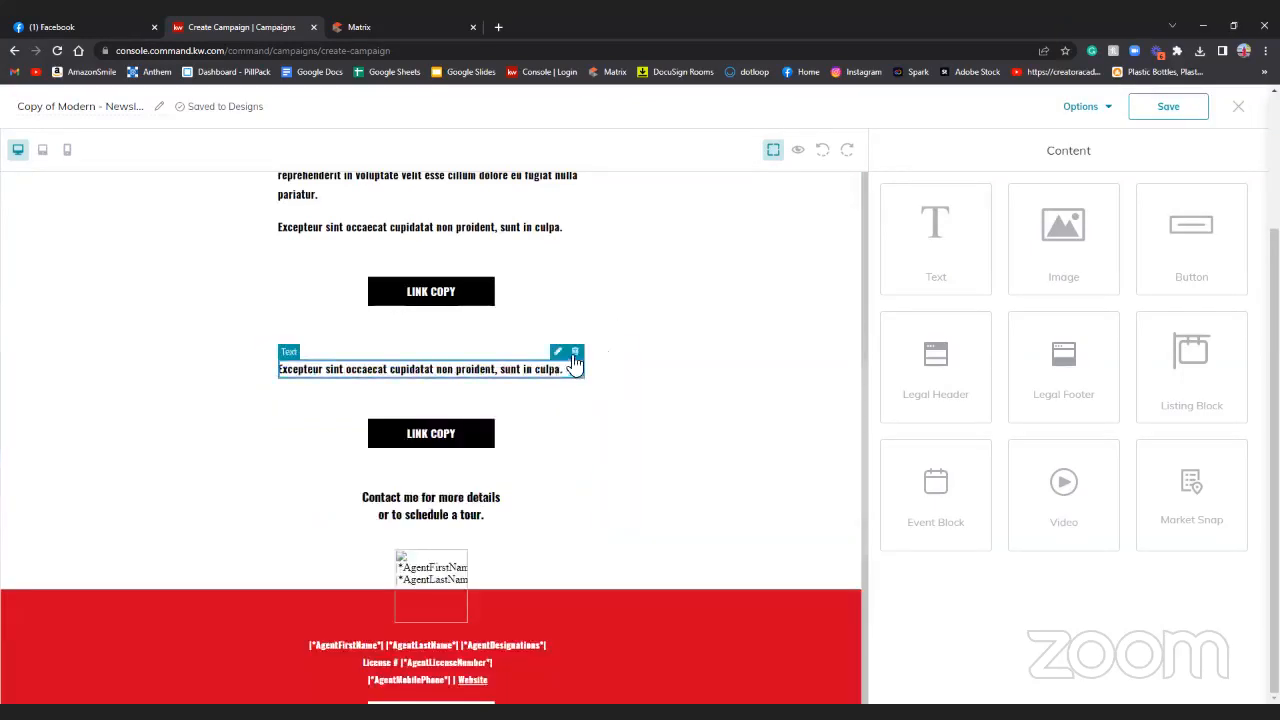
left_click(580, 347)
left_click(548, 350)
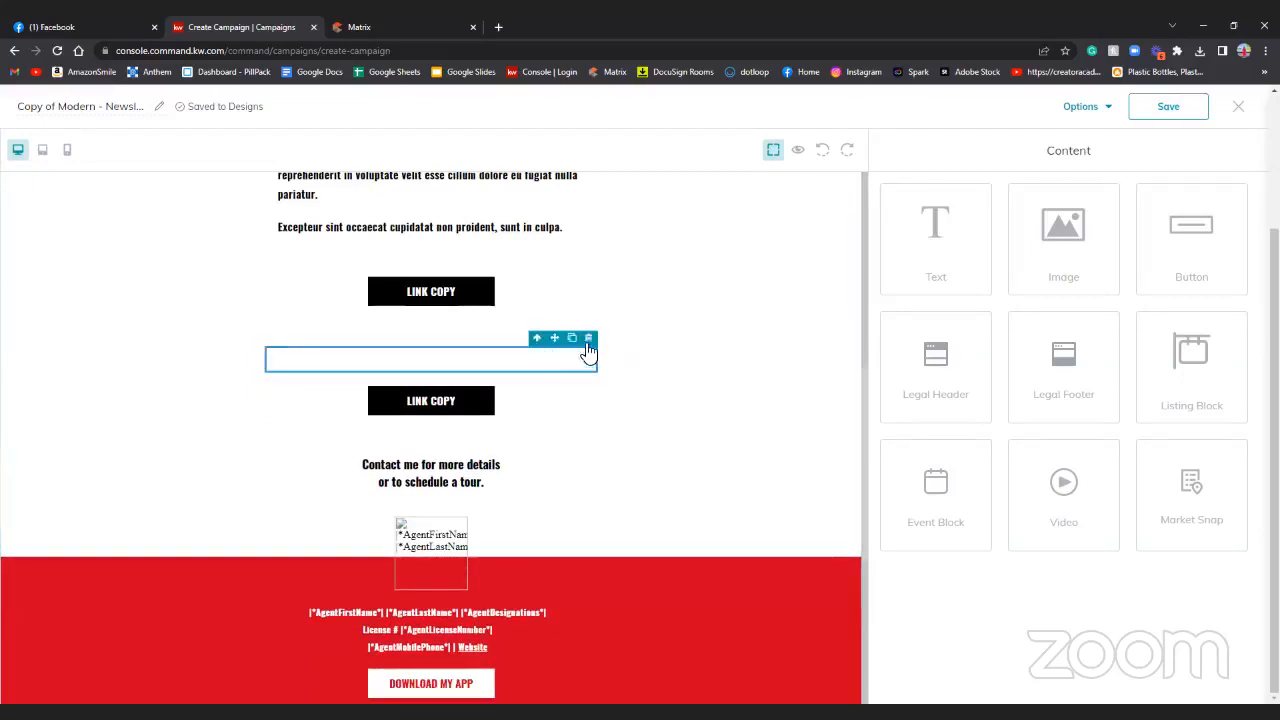
left_click(582, 340)
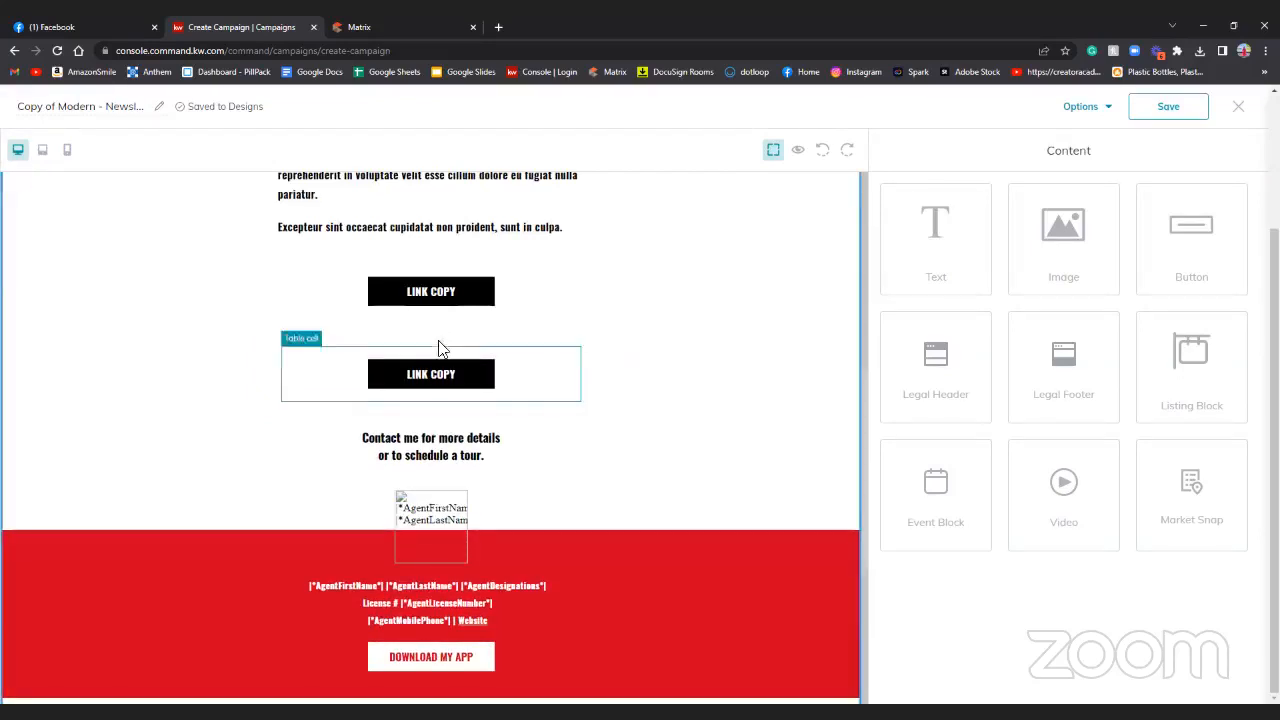
left_click(440, 374)
left_click(486, 352)
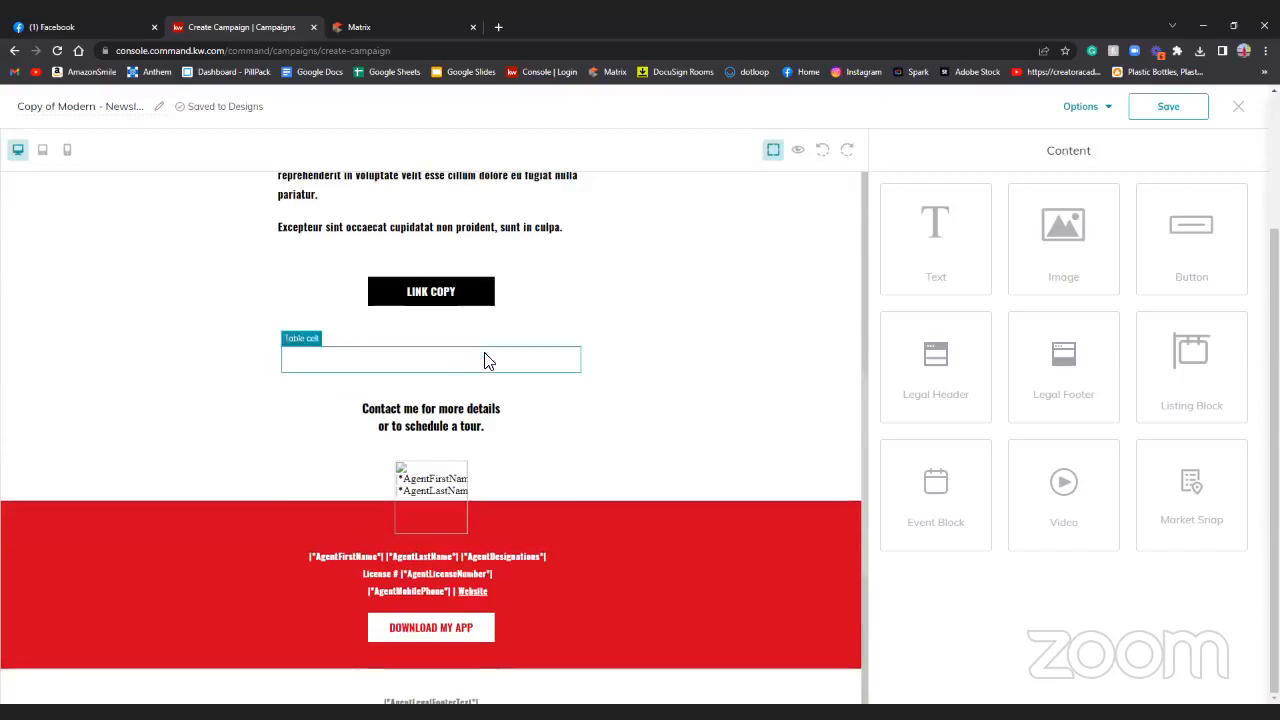
left_click(490, 360)
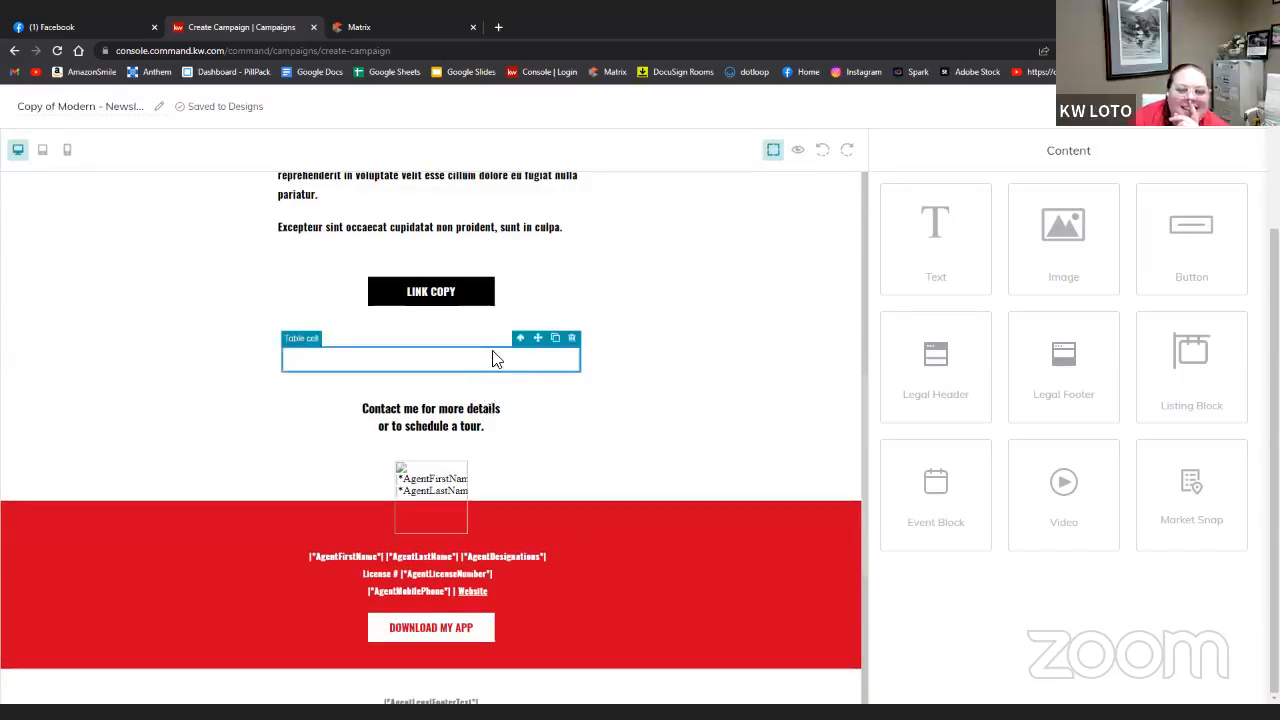
left_click(572, 342)
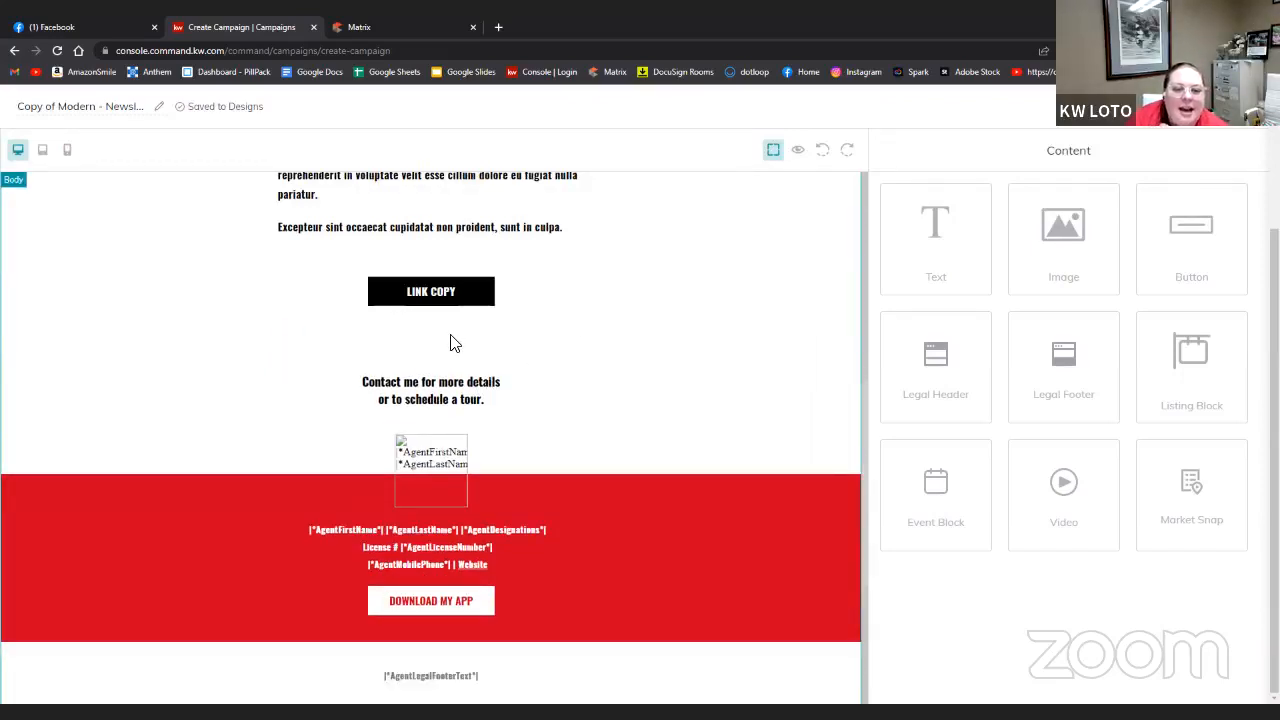
scroll(582, 303, "up", 5)
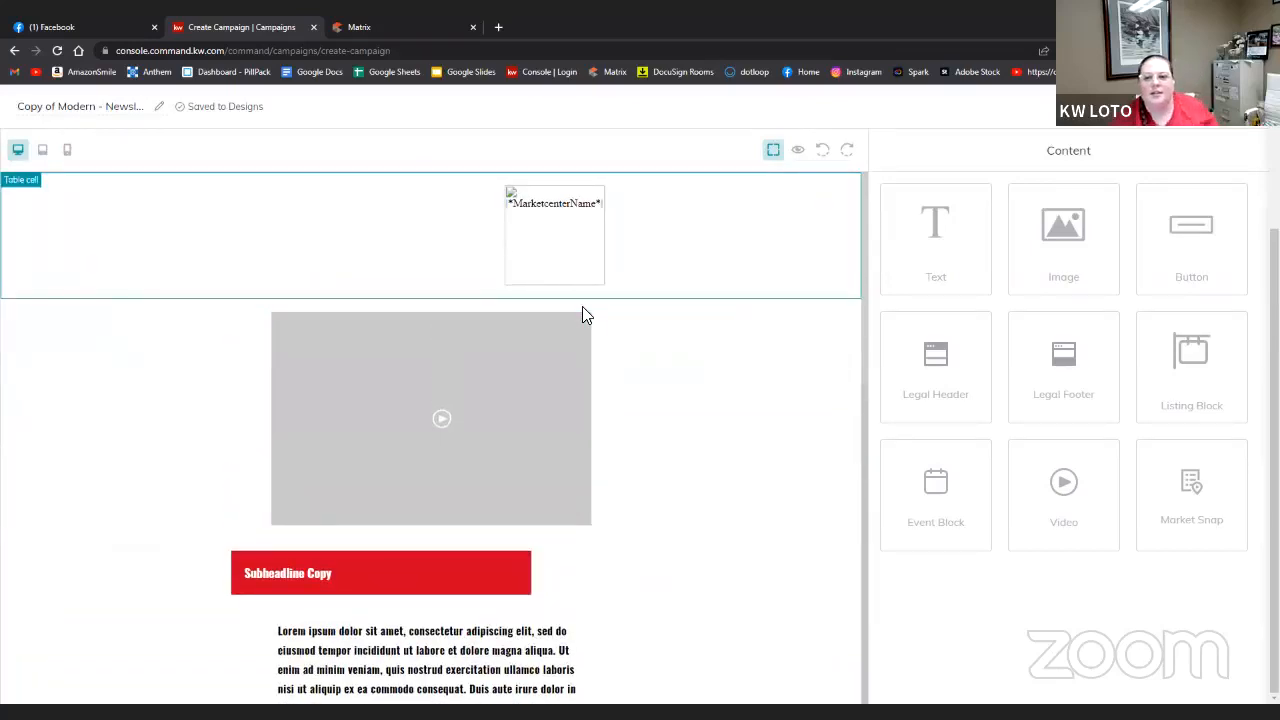
left_click(798, 150)
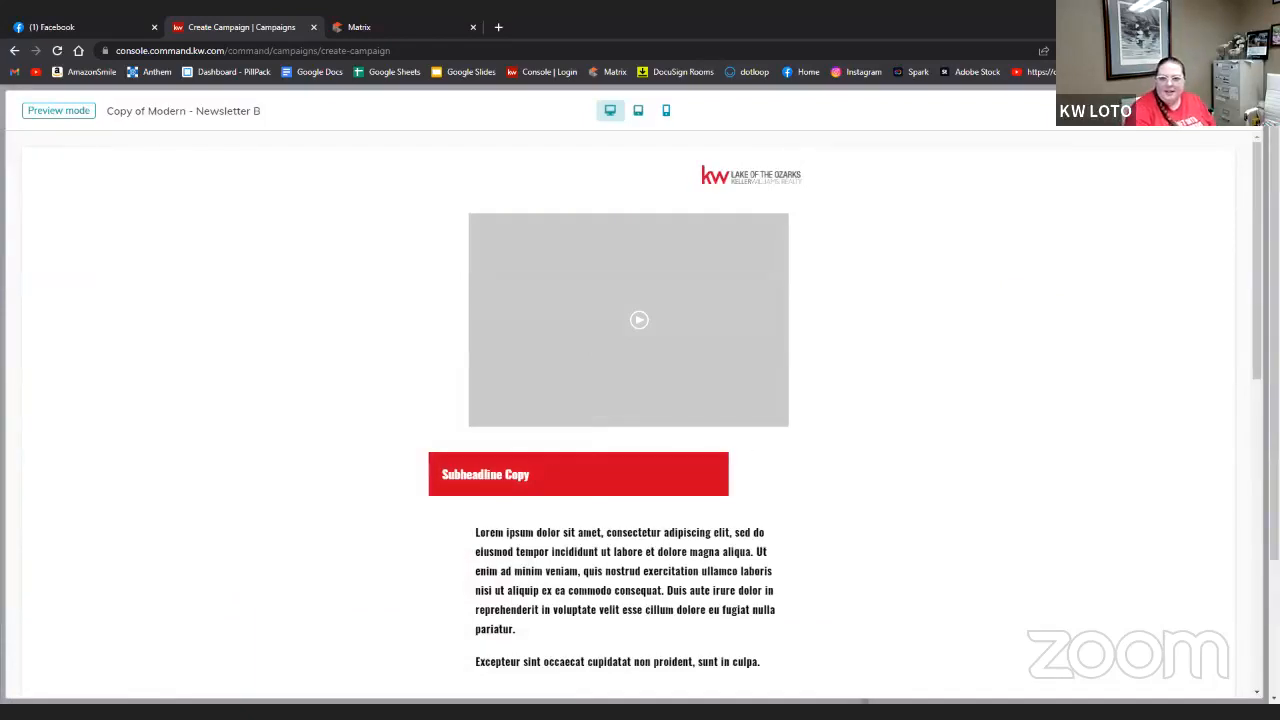
left_click(1249, 119)
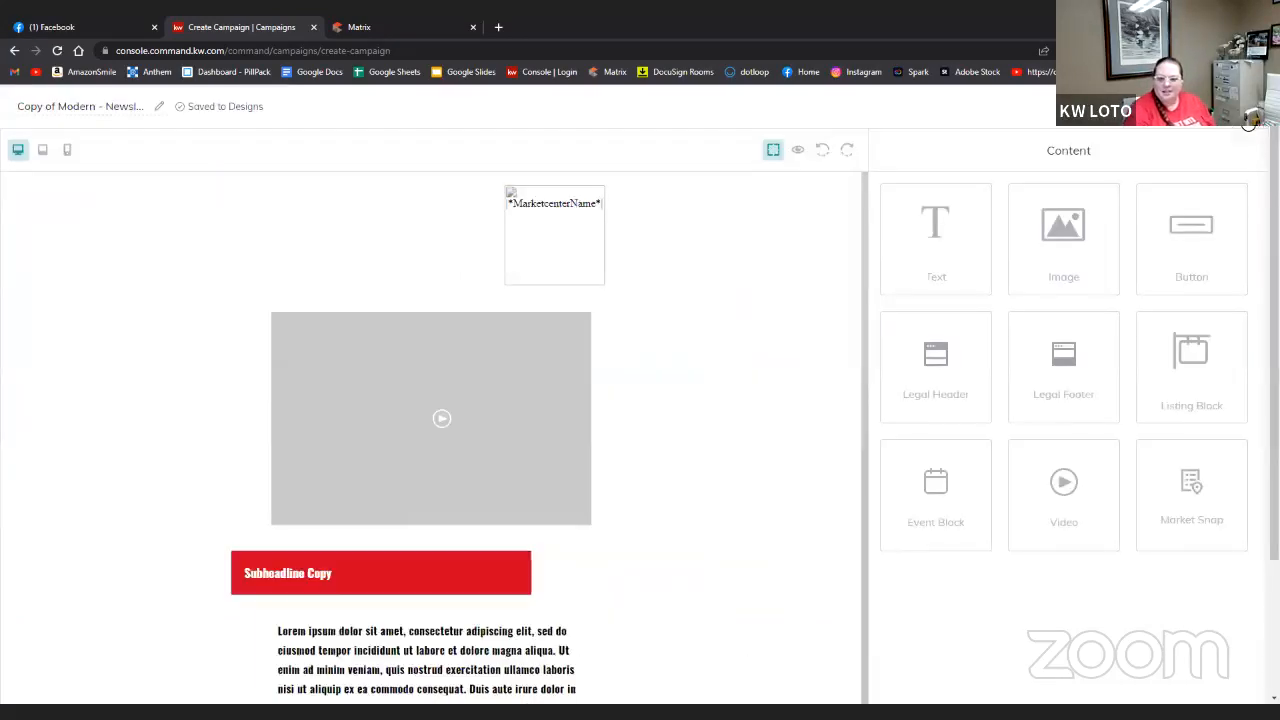
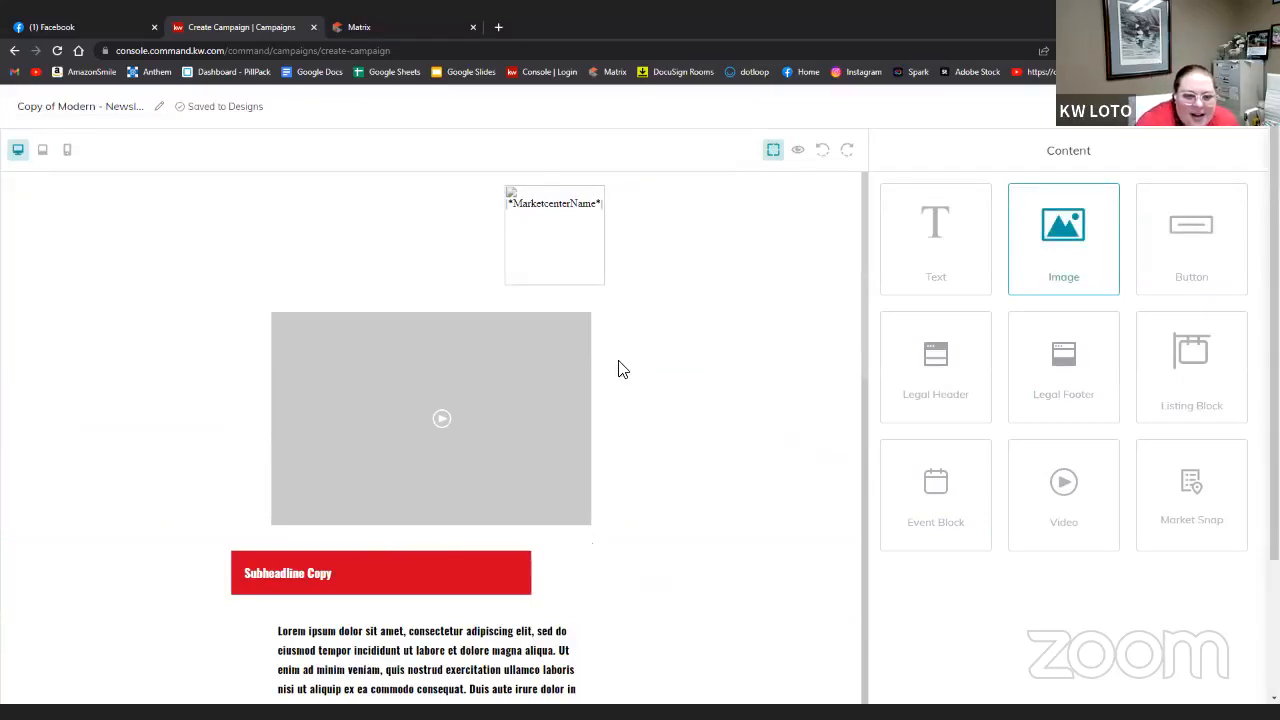
- Abandon the image block placement and open the video block's settings
left_click_drag(619, 362, 619, 362)
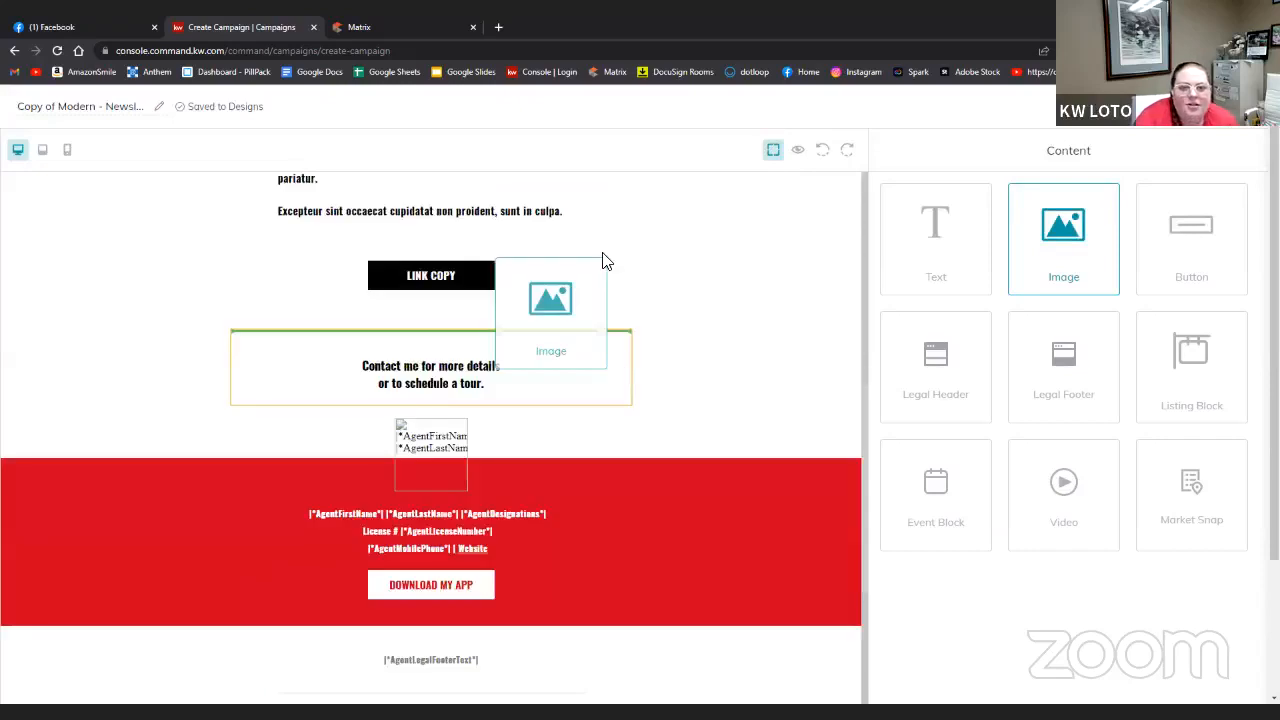
left_click_drag(604, 260, 494, 332)
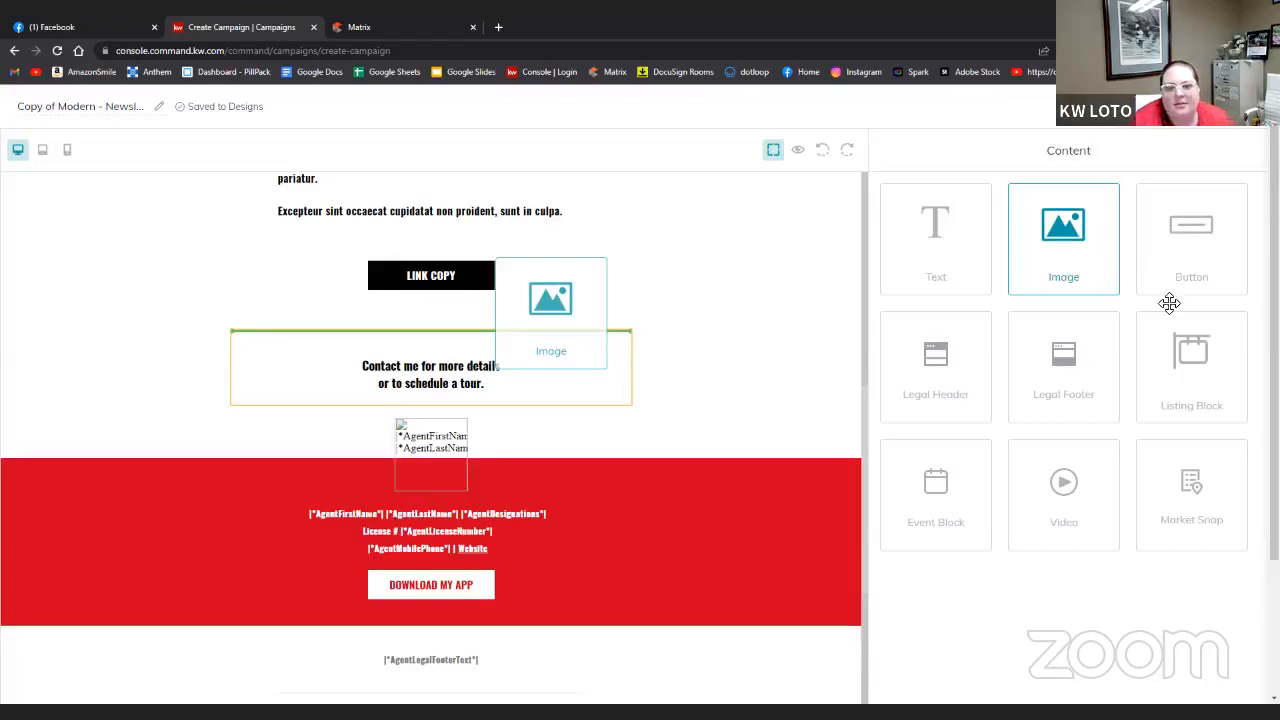
left_click(1072, 259)
left_click(512, 324)
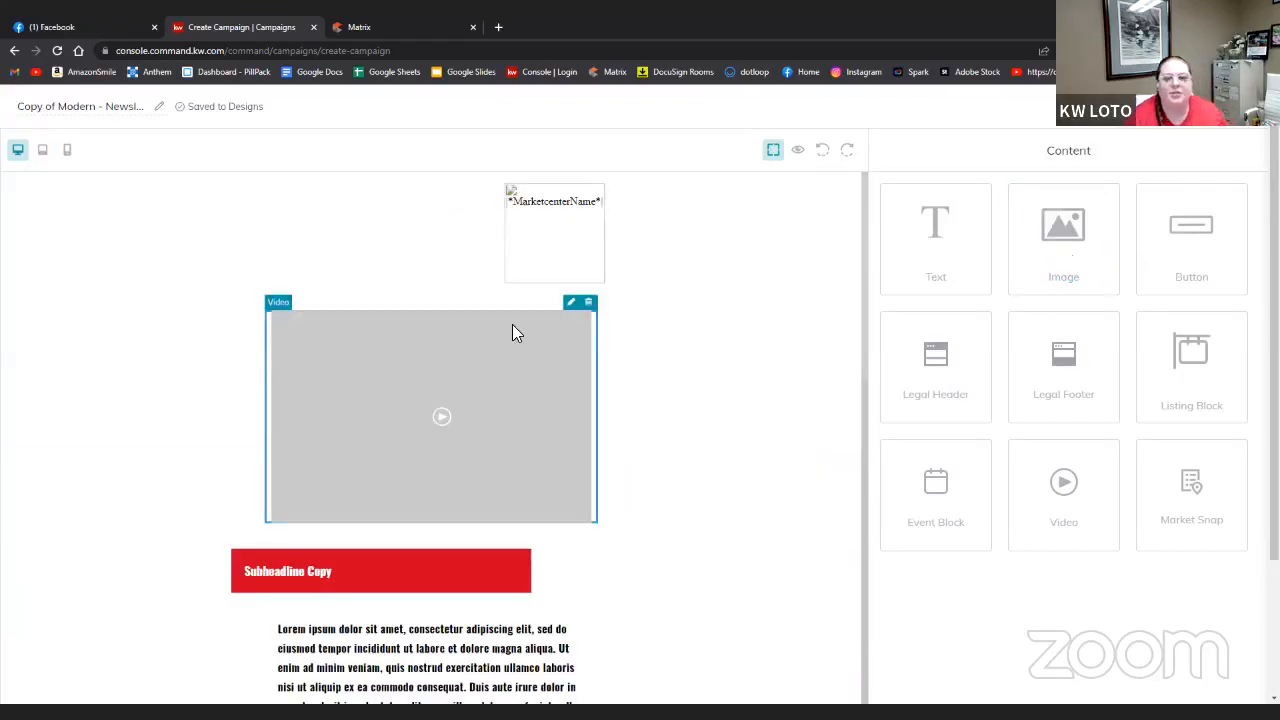
left_click(572, 303)
- Paste into the Video URL field, then delete the wrongly pasted listing text until it is empty
left_click(1010, 234)
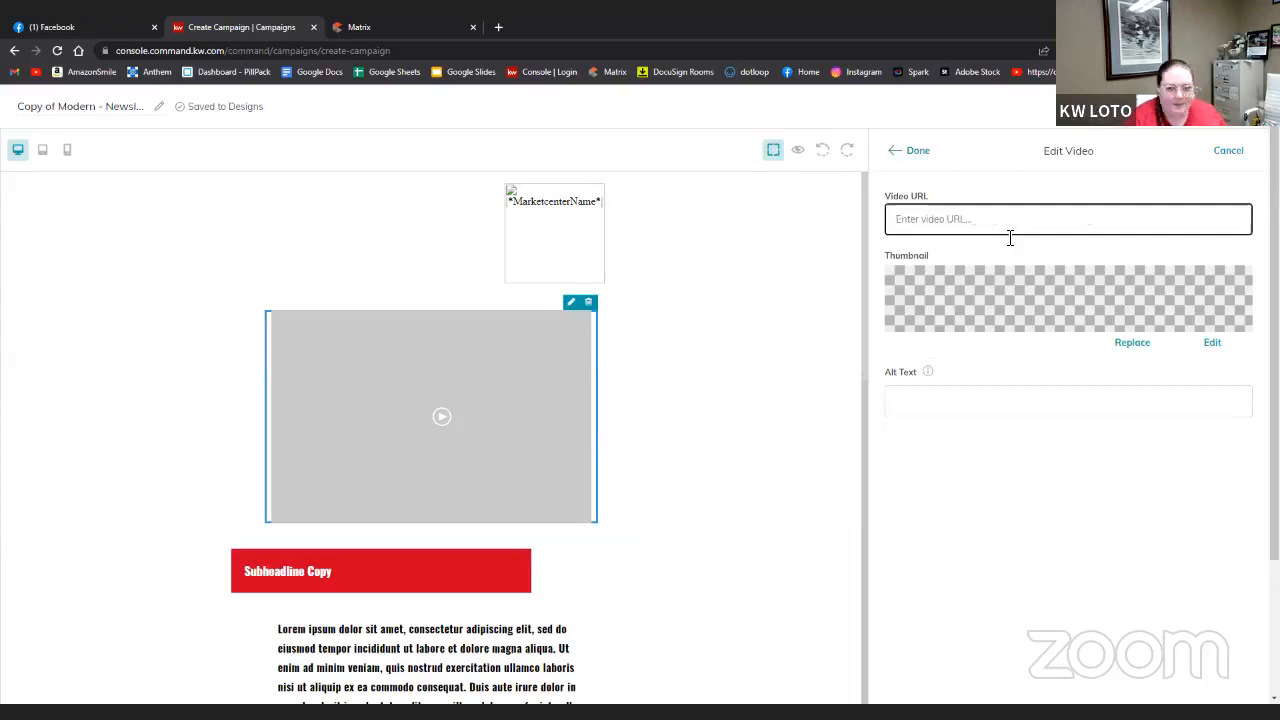
key("ctrl+v")
left_click_drag(987, 219, 1250, 219)
key("BackSpace")
key("BackSpace")
key("BackSpace")
key("BackSpace")
key("BackSpace")
key("BackSpace")
key("BackSpace")
key("BackSpace")
key("BackSpace")
key("BackSpace")
key("BackSpace")
key("BackSpace")
key("BackSpace")
key("BackSpace")
key("BackSpace")
key("BackSpace")
key("BackSpace")
key("BackSpace")
key("BackSpace")
key("BackSpace")
key("BackSpace")
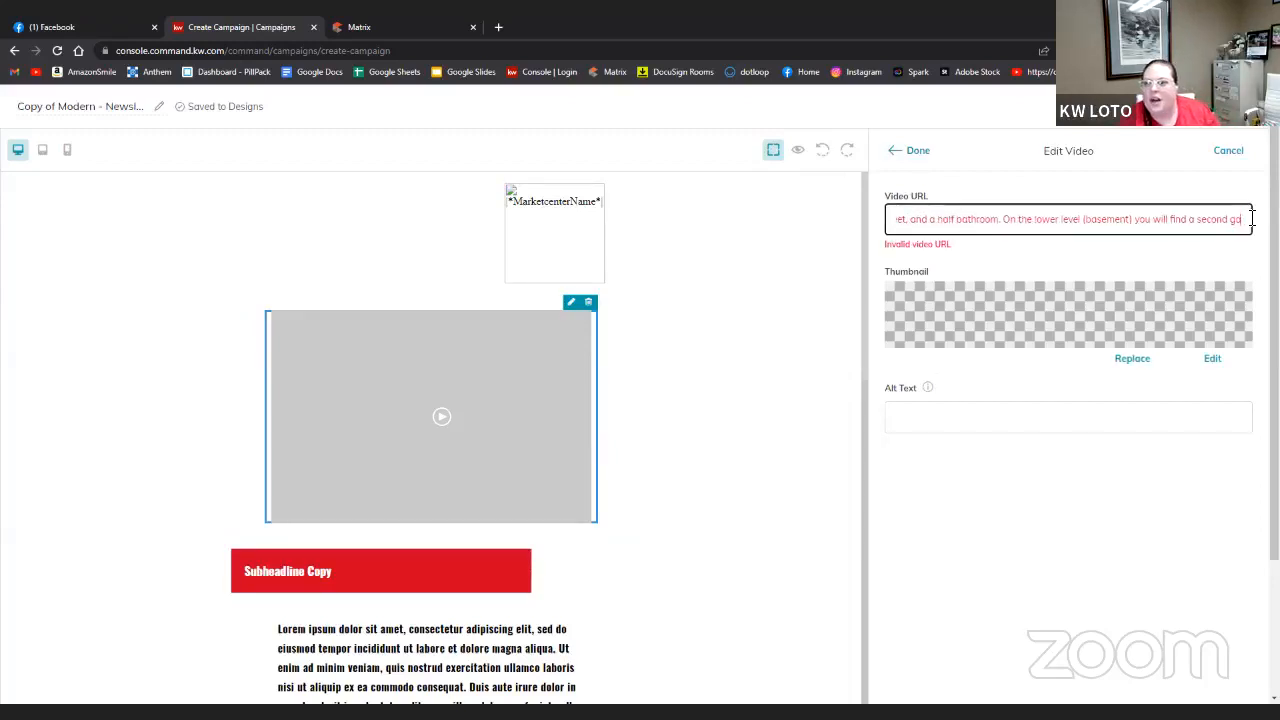
key("BackSpace")
key("BackSpace")
key("BackSpace")
key("BackSpace")
key("BackSpace")
key("BackSpace")
key("BackSpace")
key("BackSpace")
key("BackSpace")
key("BackSpace")
key("BackSpace")
key("BackSpace")
key("BackSpace")
key("BackSpace")
key("BackSpace")
key("BackSpace")
key("BackSpace")
key("BackSpace")
key("BackSpace")
key("BackSpace")
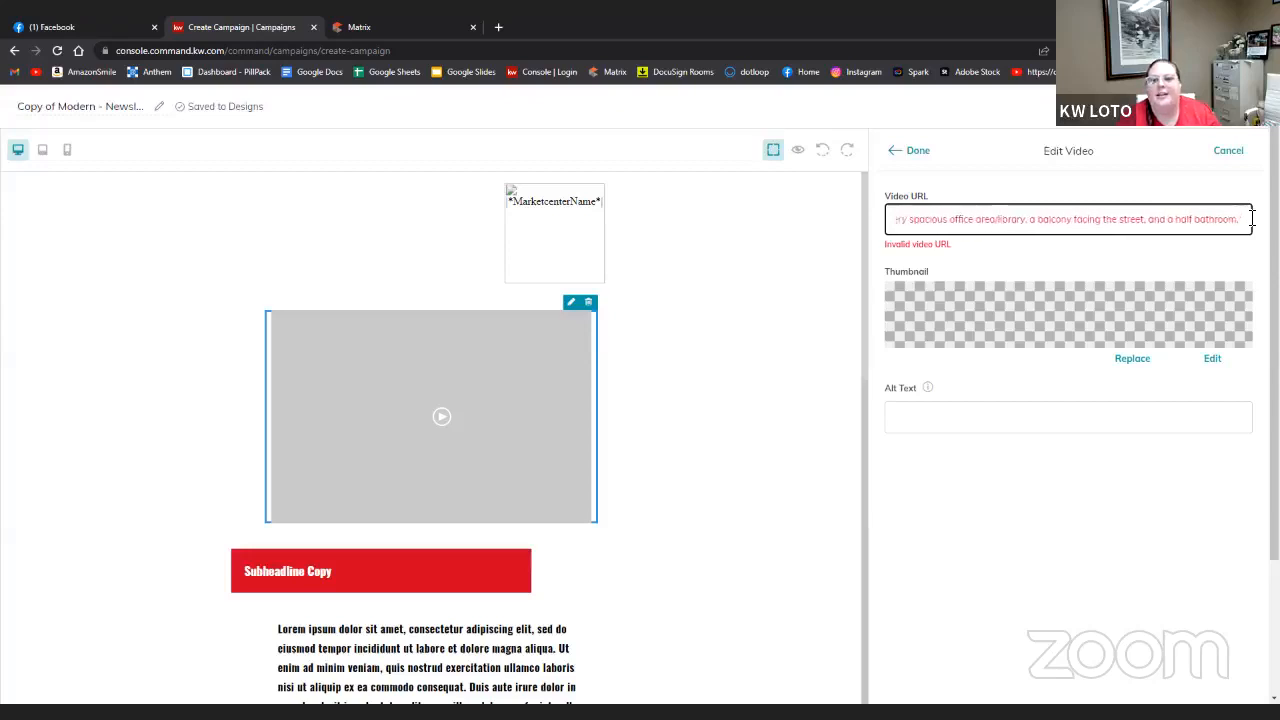
key("BackSpace")
key("BackSpace")
key("BackSpace")
key("BackSpace")
key("BackSpace")
key("BackSpace")
key("BackSpace")
key("BackSpace")
key("BackSpace")
key("BackSpace")
key("BackSpace")
key("BackSpace")
key("BackSpace")
key("BackSpace")
key("BackSpace")
key("BackSpace")
key("BackSpace")
key("BackSpace")
key("BackSpace")
key("BackSpace")
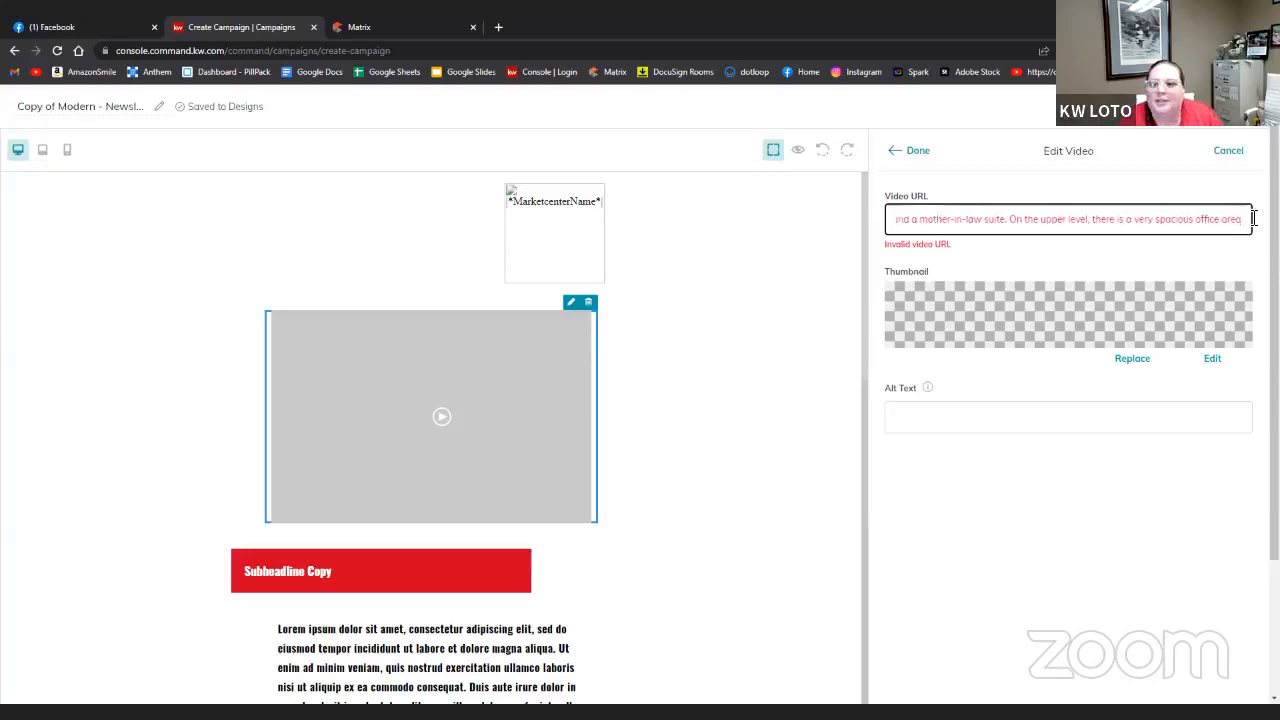
key("BackSpace")
key("BackSpace")
key("BackSpace")
key("BackSpace")
key("BackSpace")
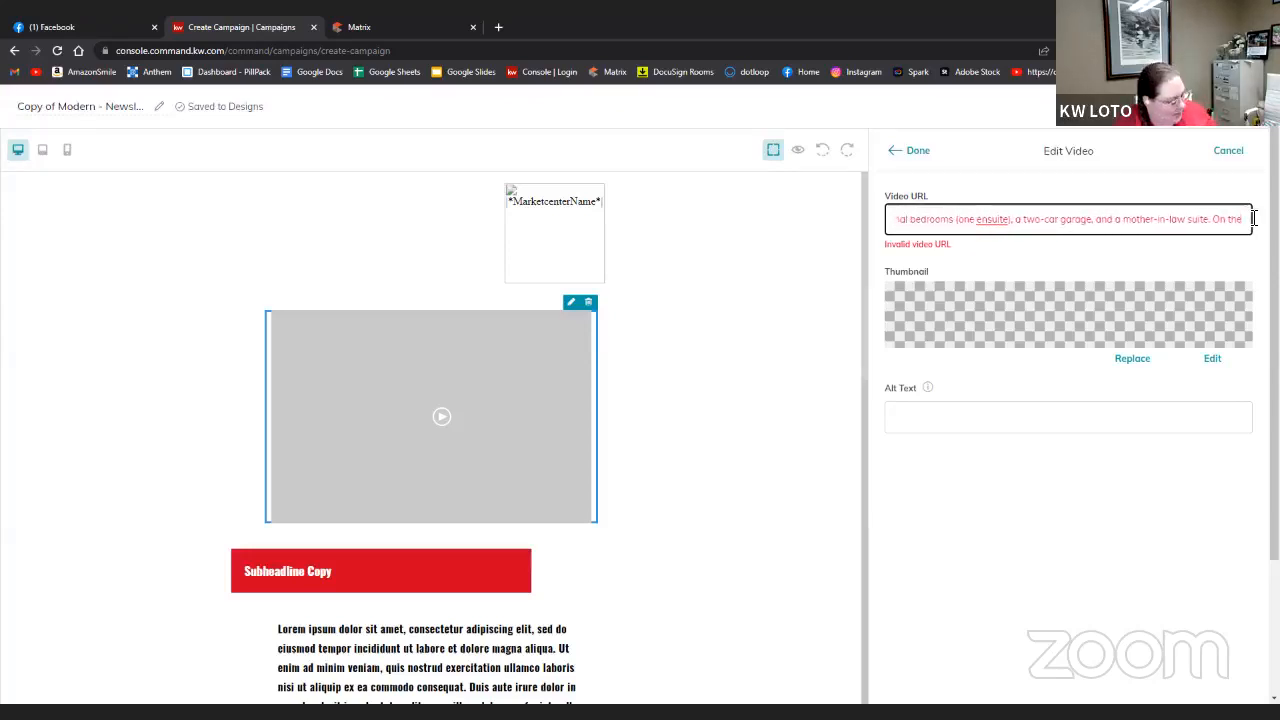
key("ctrl+a")
key("BackSpace")
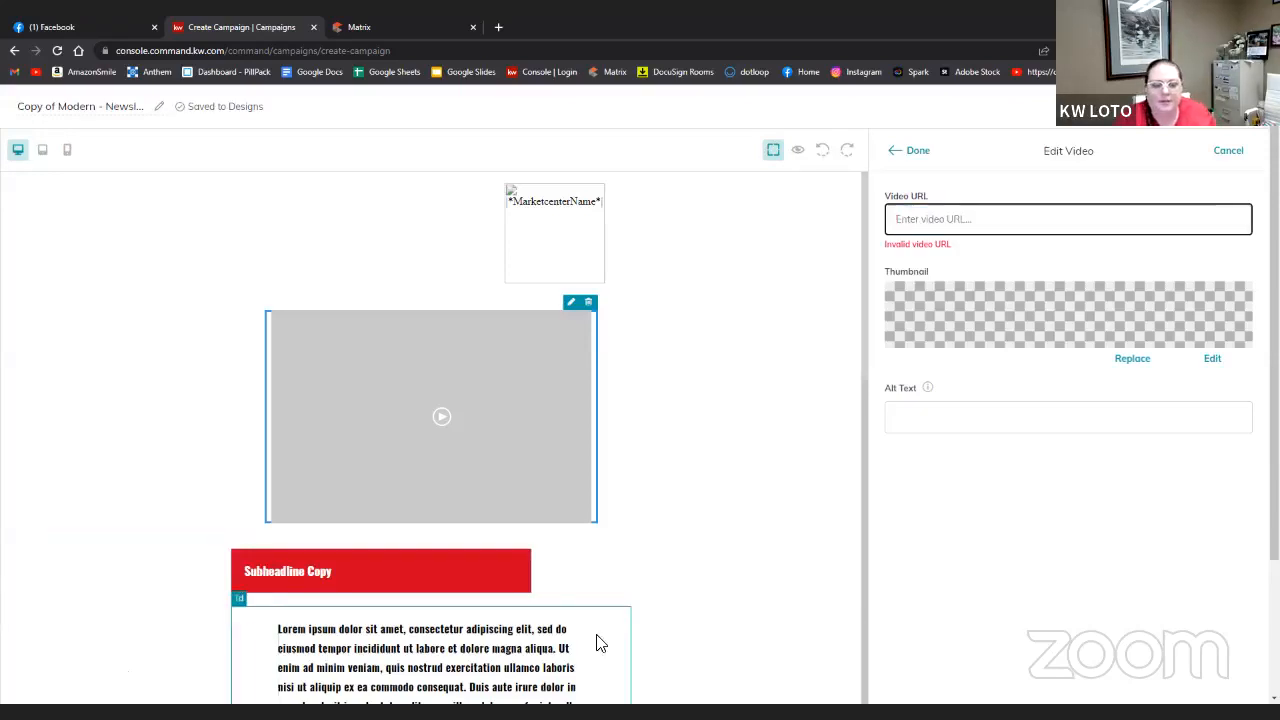
scroll(578, 627, "down", 3)
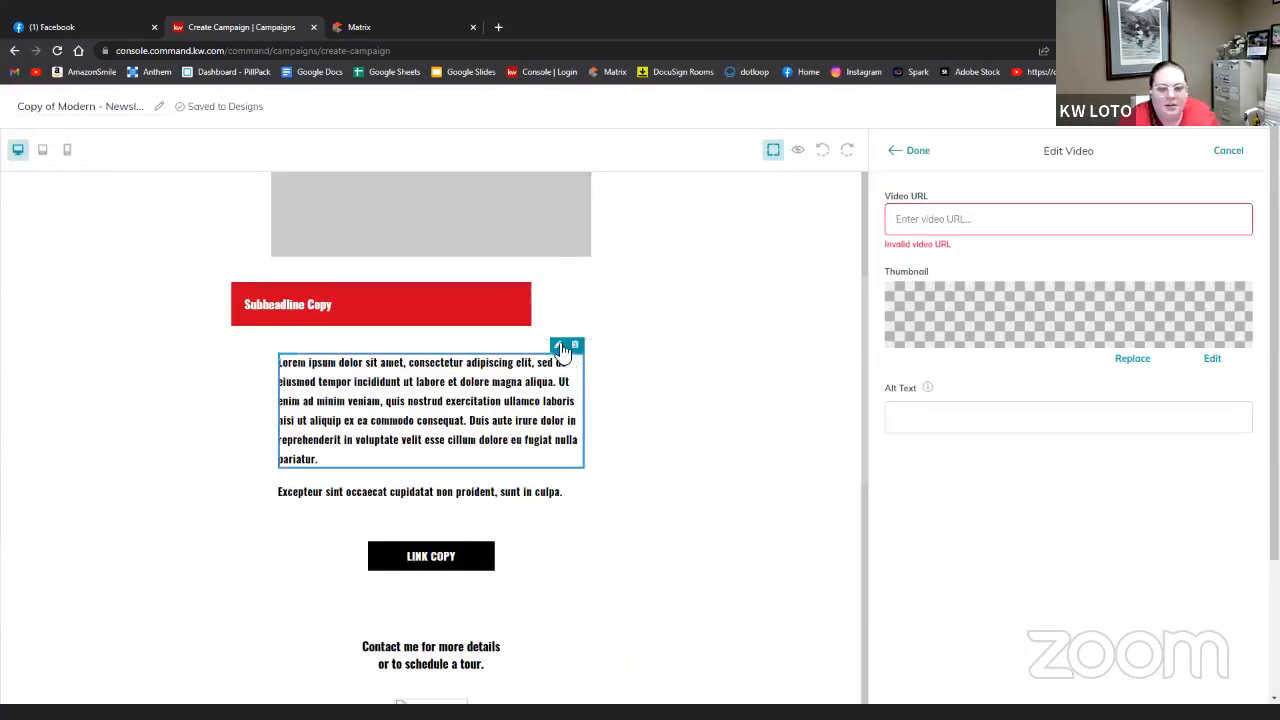
- Replace the placeholder paragraph with the lakefront home description and delete the Excepteur line
left_click(571, 345)
left_click_drag(1145, 293, 864, 250)
type("This amazing lakefront home Features of this one-of-a-kind home are the 4 bedrooms, 4 full bathrooms, 2 half bathrooms, 4,800 SqFt, 2 multi-car garages, and an elevator shaft (extends all three floors), a sunroom, living room, chefs kitchen, and so much more! As you walk in the door, you will find the living room with a wood-burning stove, the dining room, the kitchen with a gas range, the sunroom, the main bedroom (lakefront), the main bathroom w/a sauna, two additional bedrooms (one ensuite), a two-car garage, and a mother-in-law suite. On the upper level, there is a very spacious office area/library, a balcony facing the street, and a half bathroom. On the lower level (basement) you will find a second garage and plenty of storage! Call today for a private showing!")
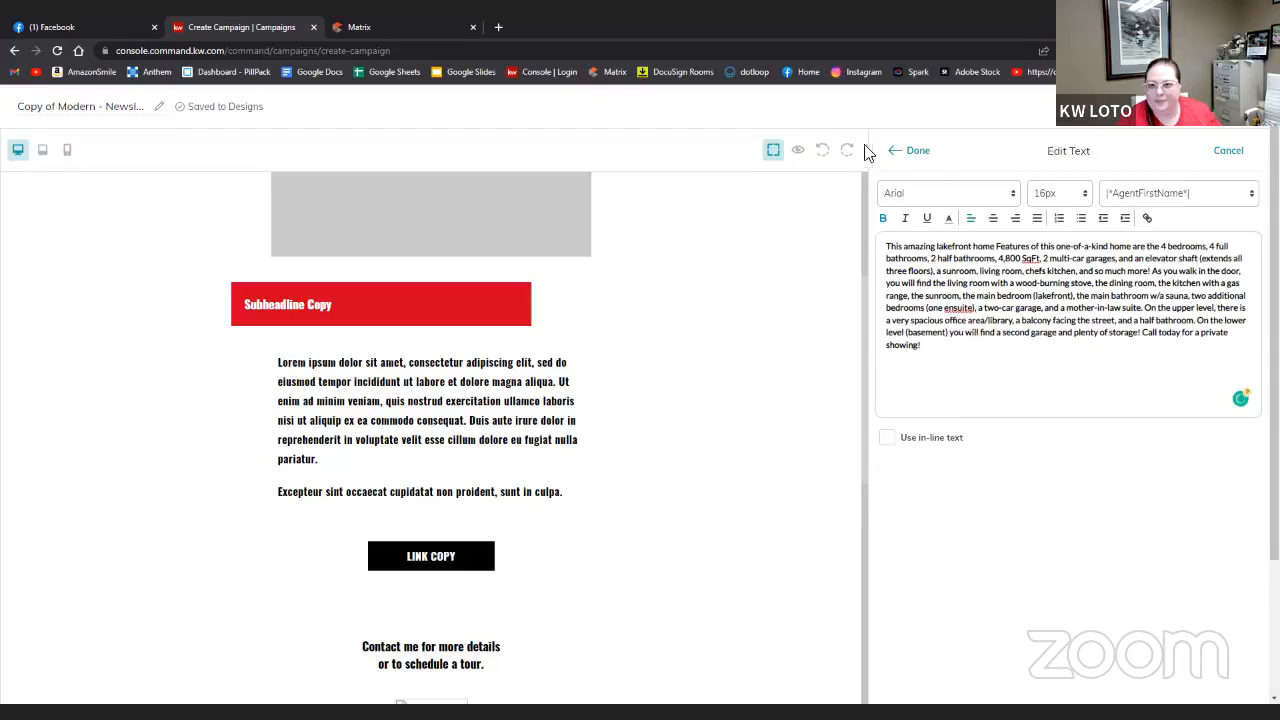
left_click(927, 152)
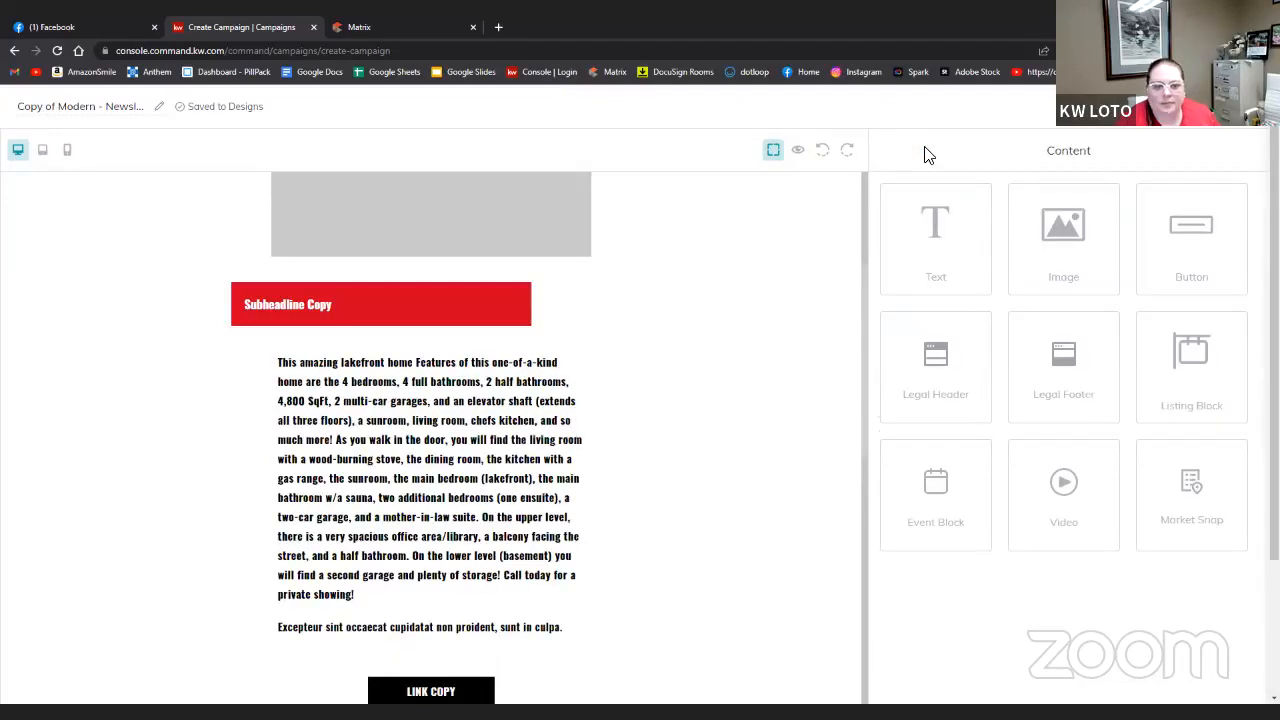
left_click(486, 625)
left_click(577, 612)
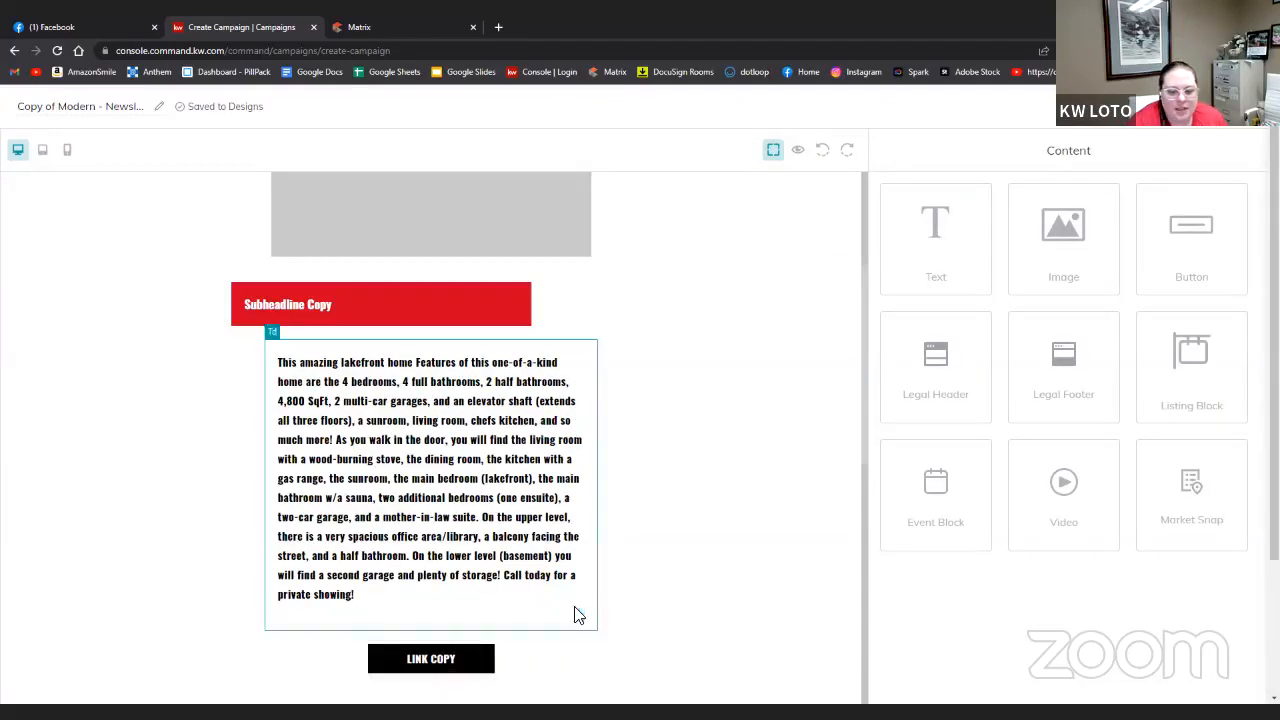
left_click(467, 636)
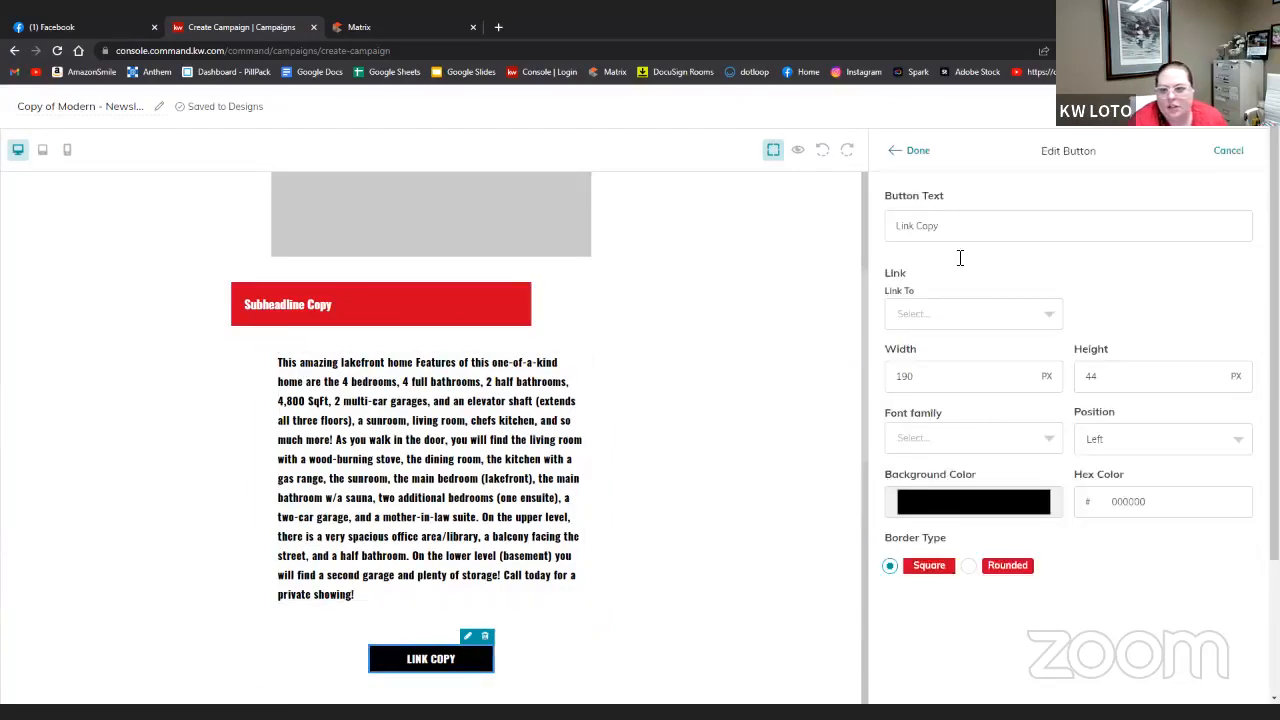
triple_click(971, 219)
type("more information")
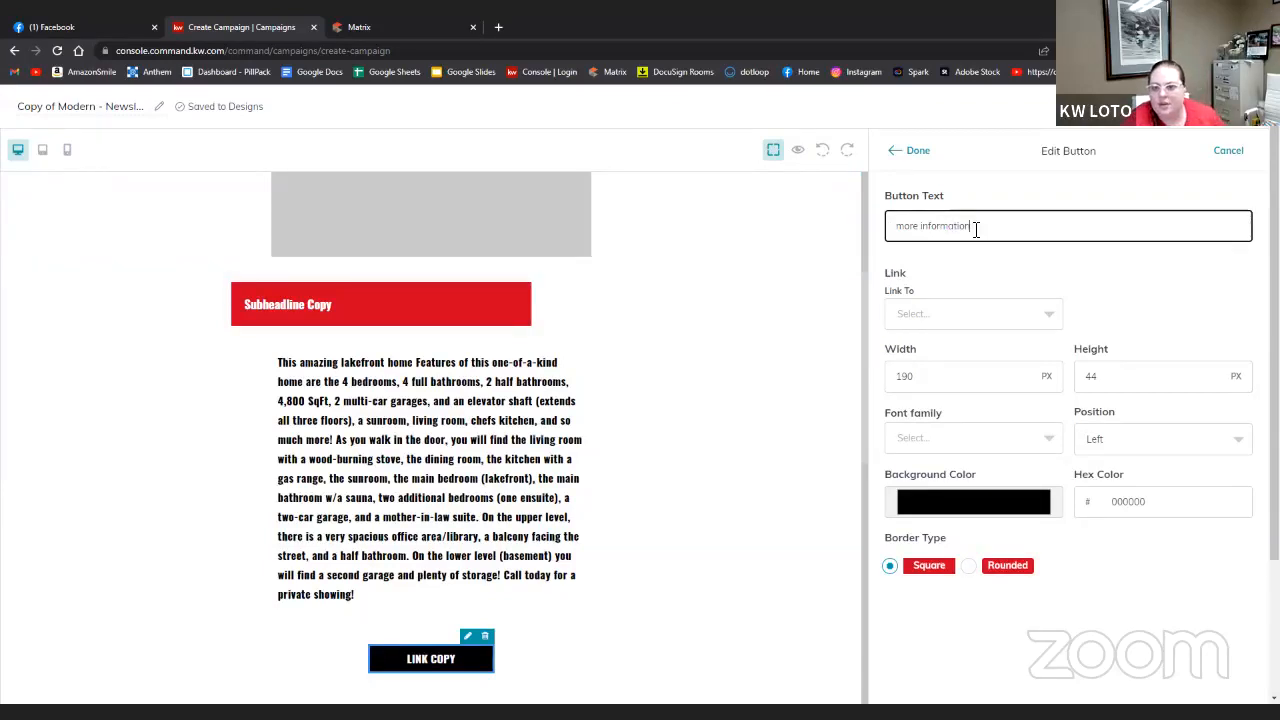
left_click_drag(975, 227, 840, 237)
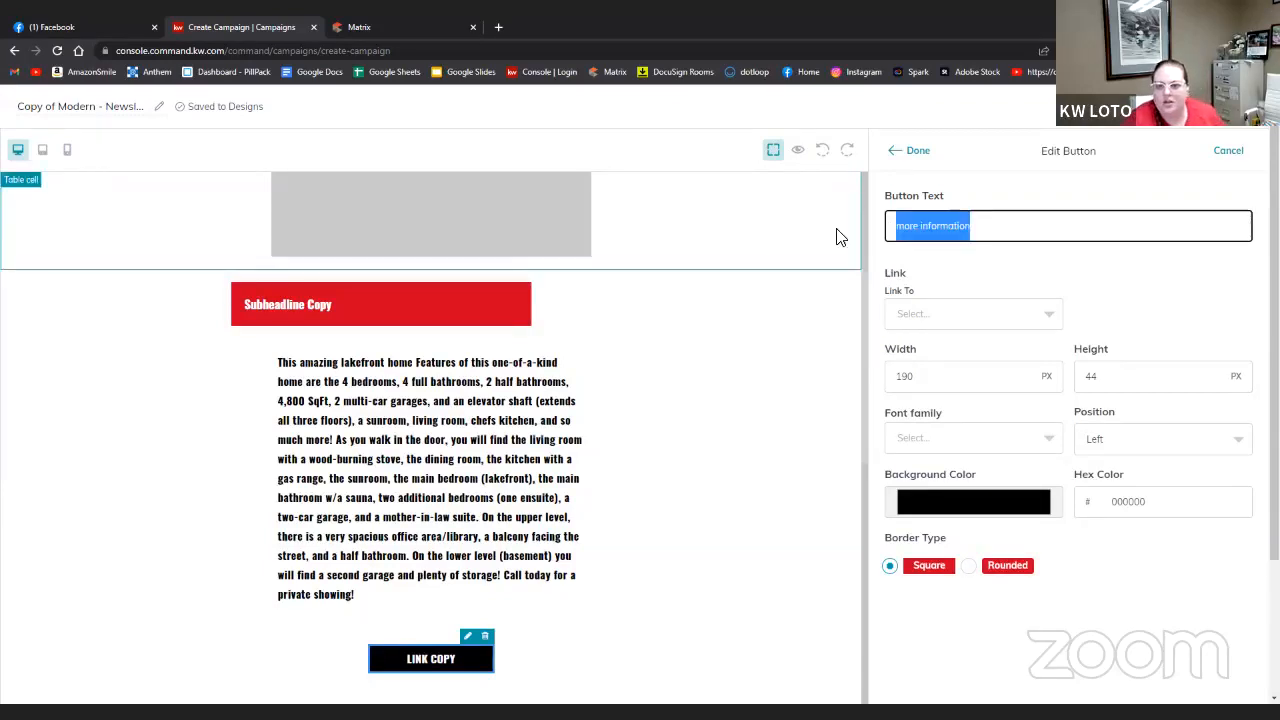
type("Mo")
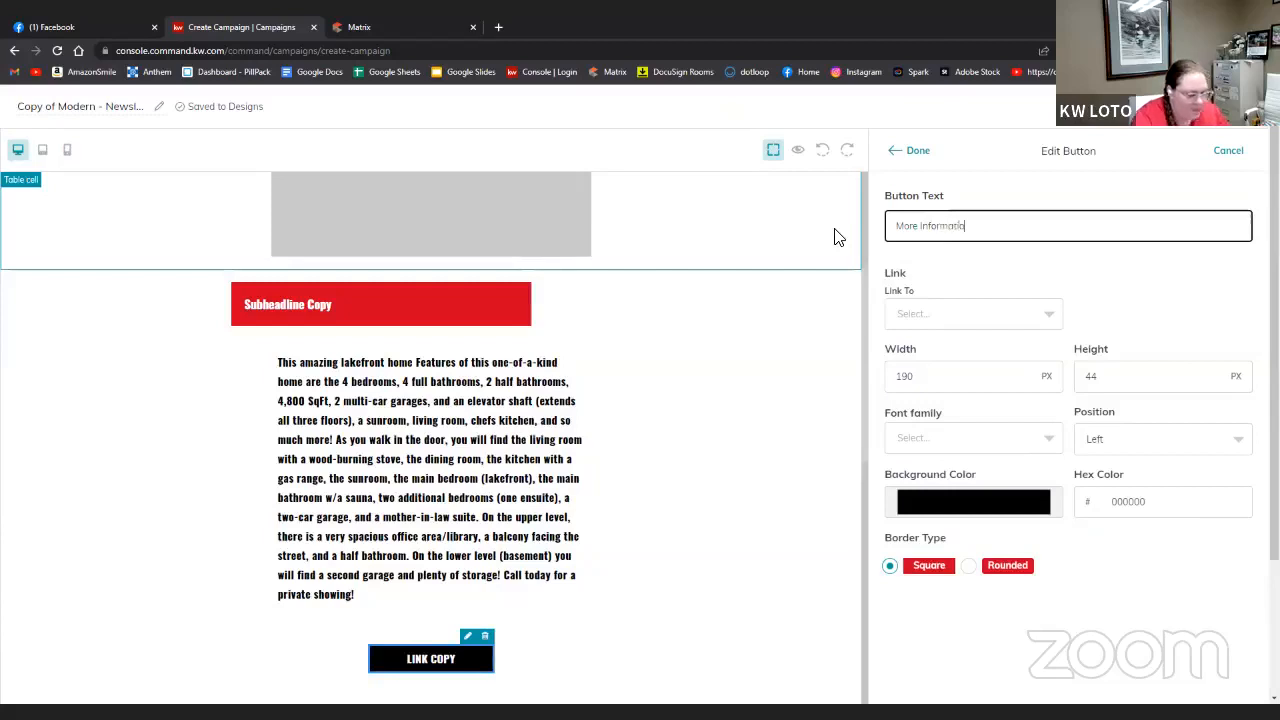
left_click(923, 313)
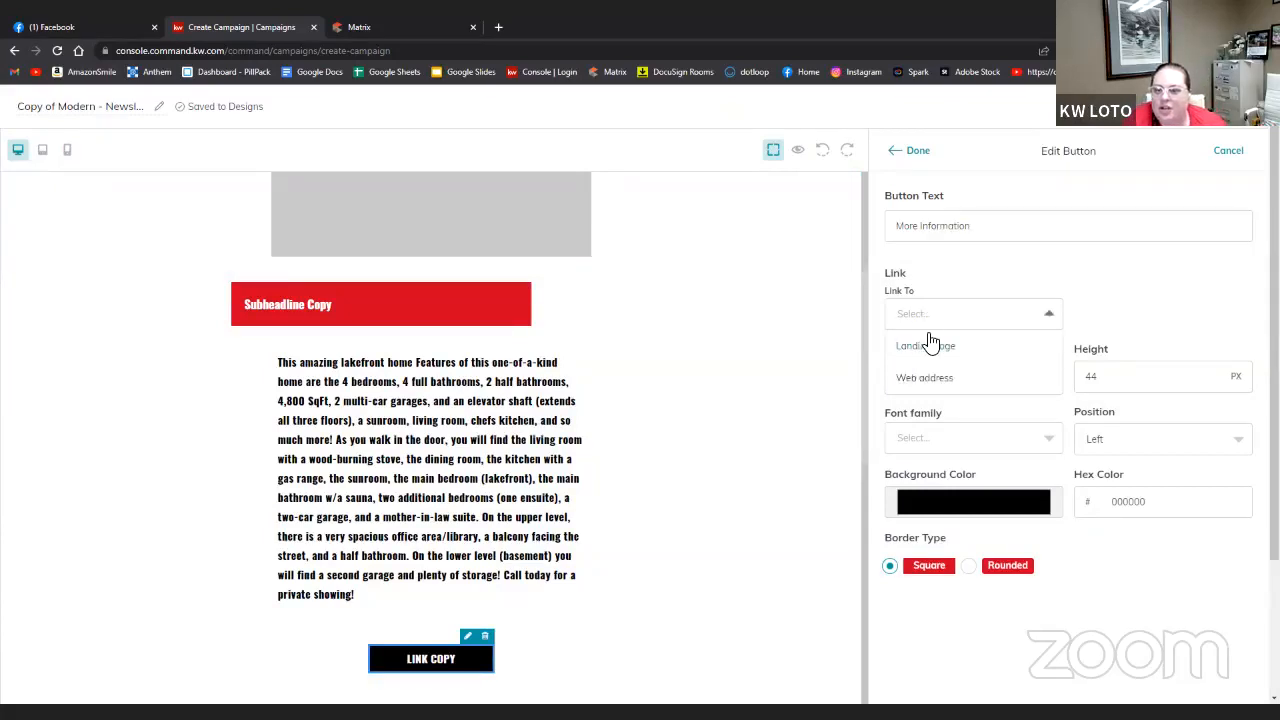
left_click(929, 343)
scroll(1183, 393, "down", 1)
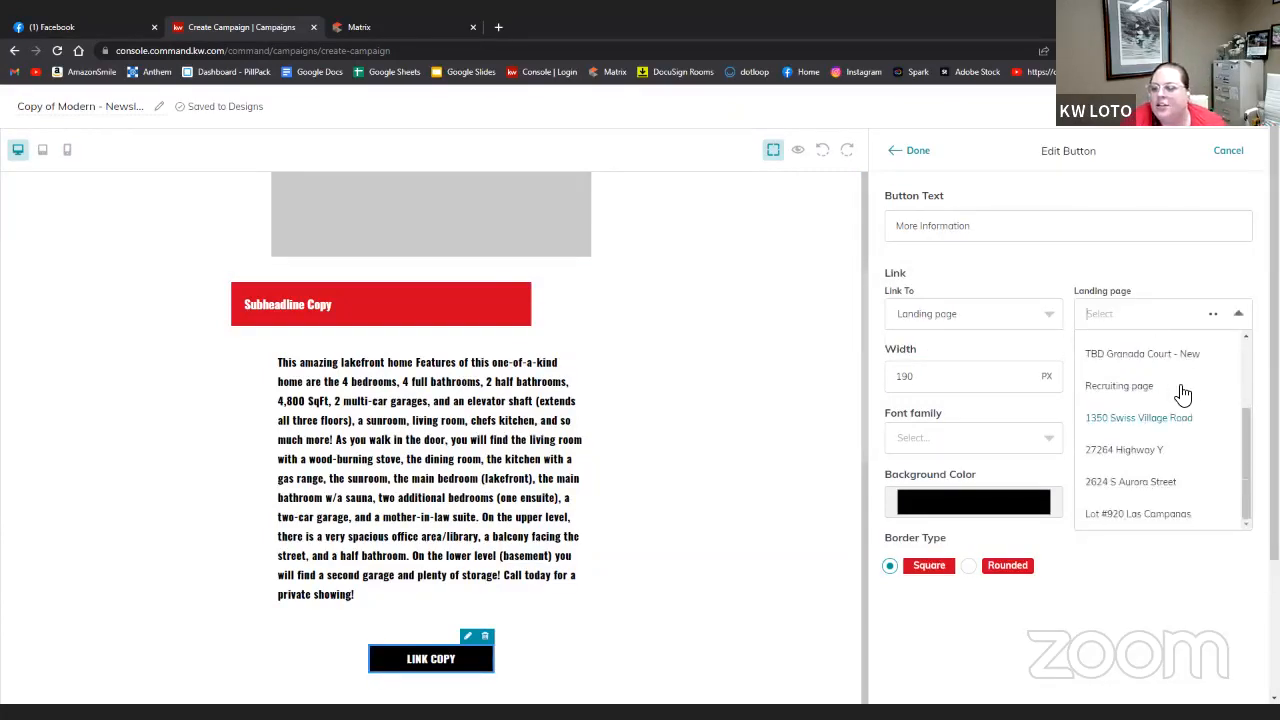
left_click(1177, 418)
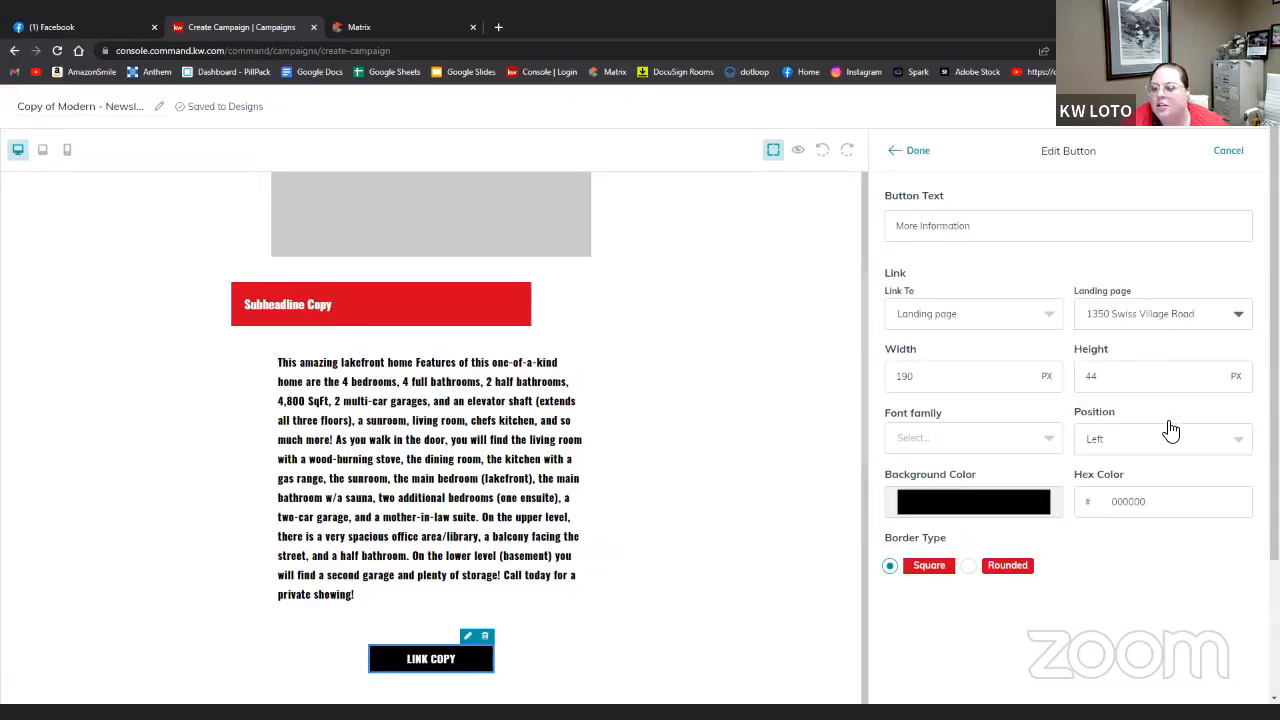
left_click(917, 151)
scroll(530, 535, "up", 2)
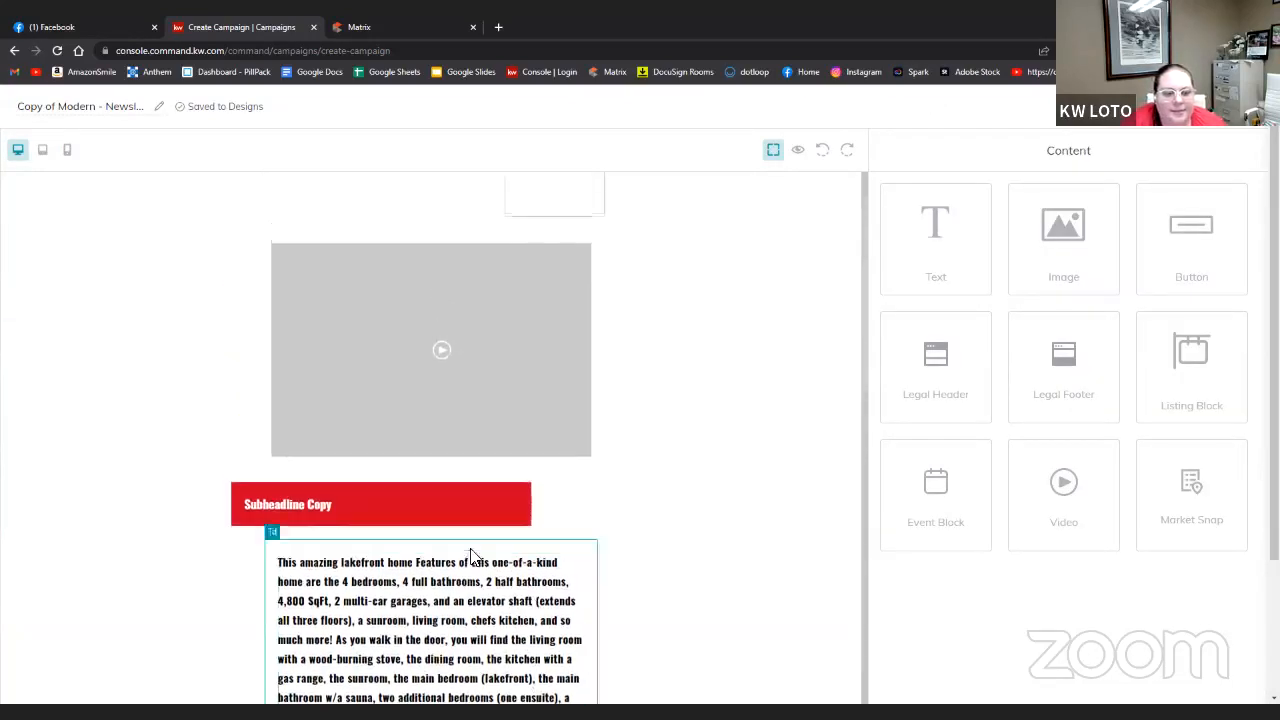
- Change the Subheadline Copy heading to 'Open House!'
left_click(471, 490)
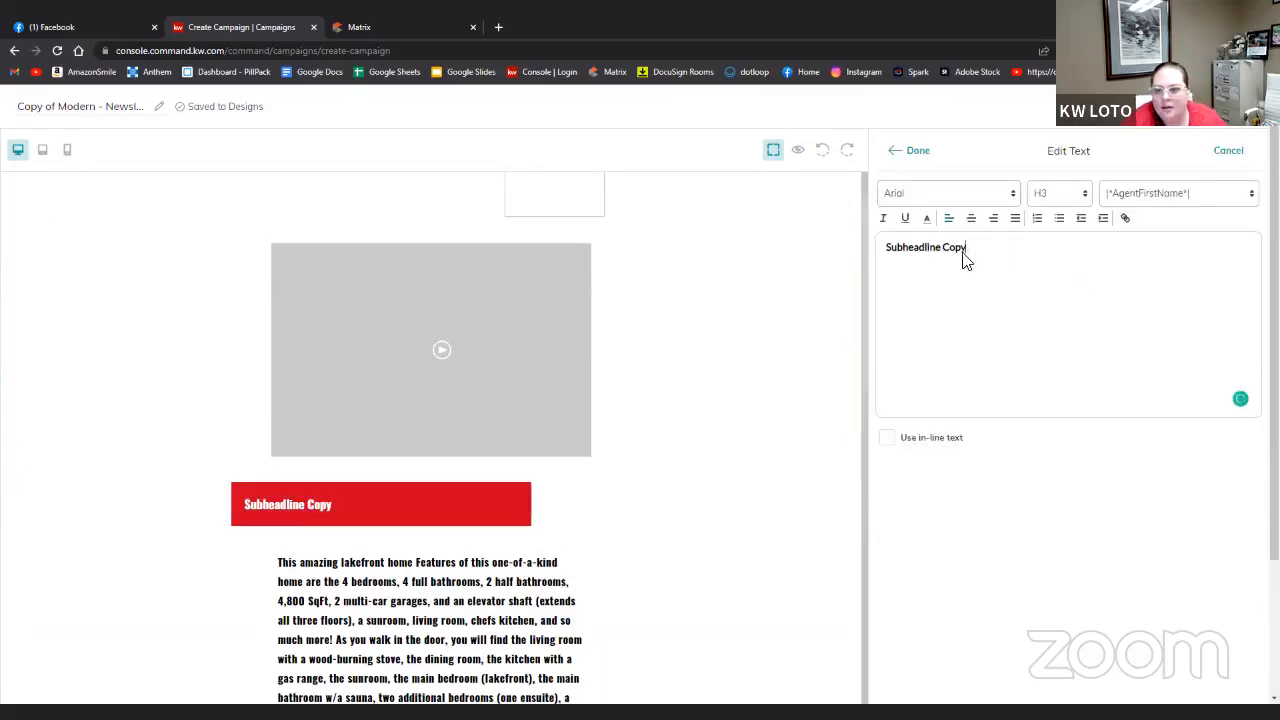
left_click_drag(966, 252, 880, 257)
type("Open house")
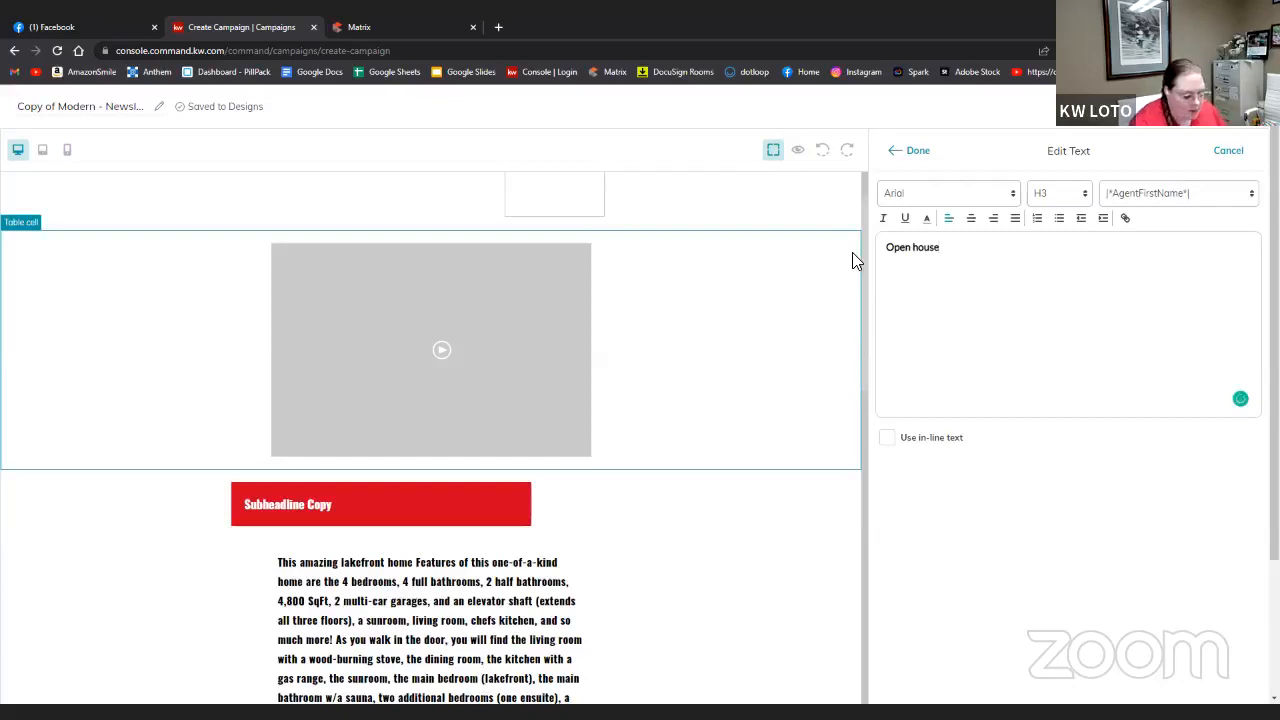
key("BackSpace")
key("BackSpace")
key("BackSpace")
key("BackSpace")
key("BackSpace")
key("BackSpace")
type("House!")
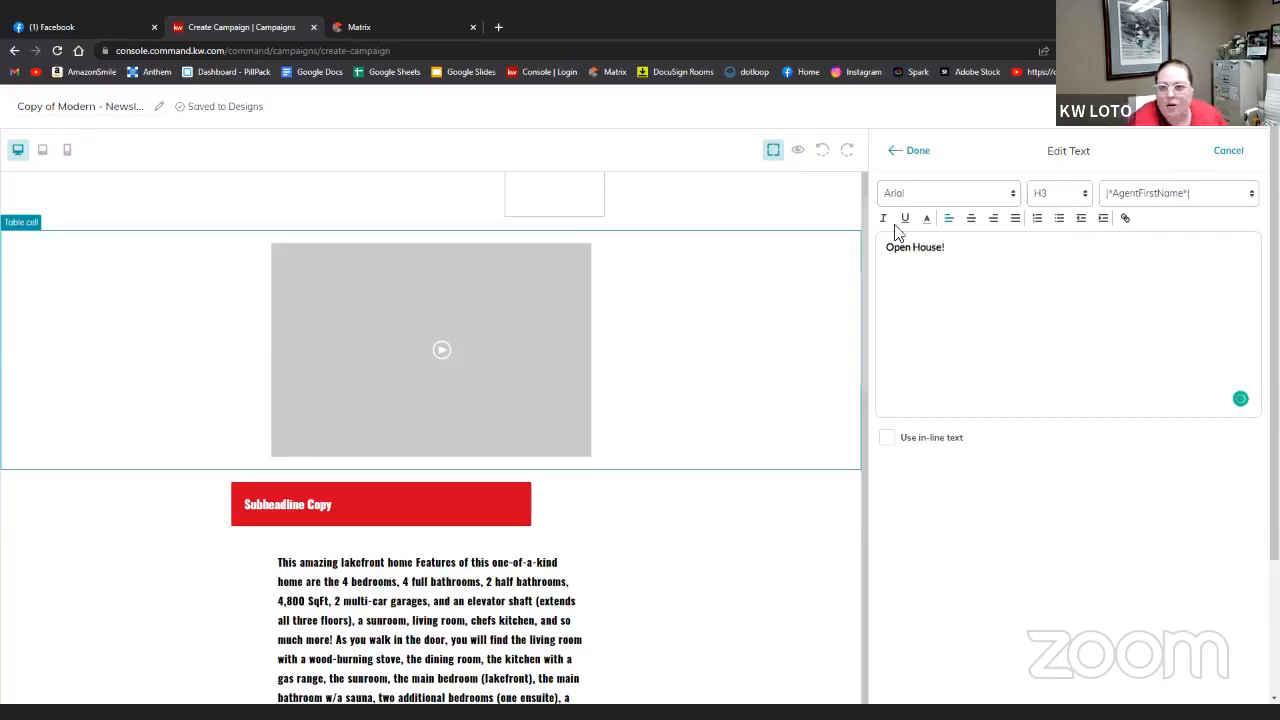
left_click(908, 151)
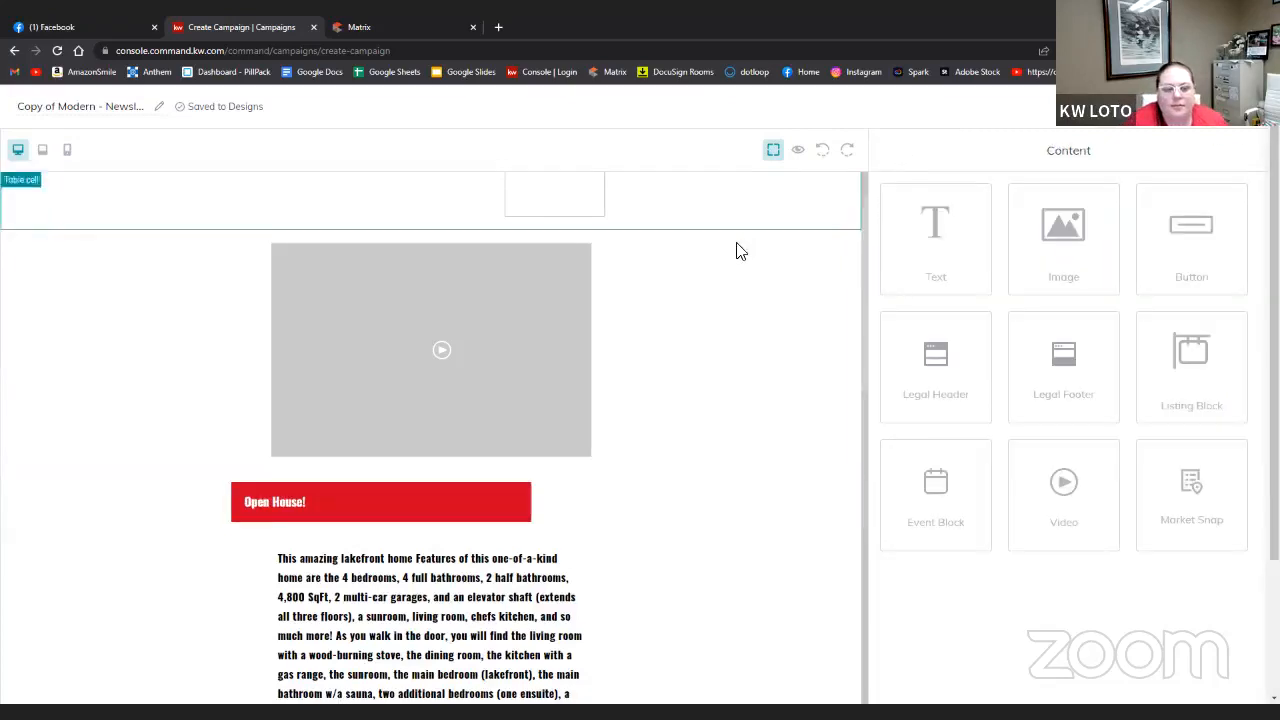
- Add the line 'Saturday, August 13, 2022' under the Open House! heading
left_click(505, 512)
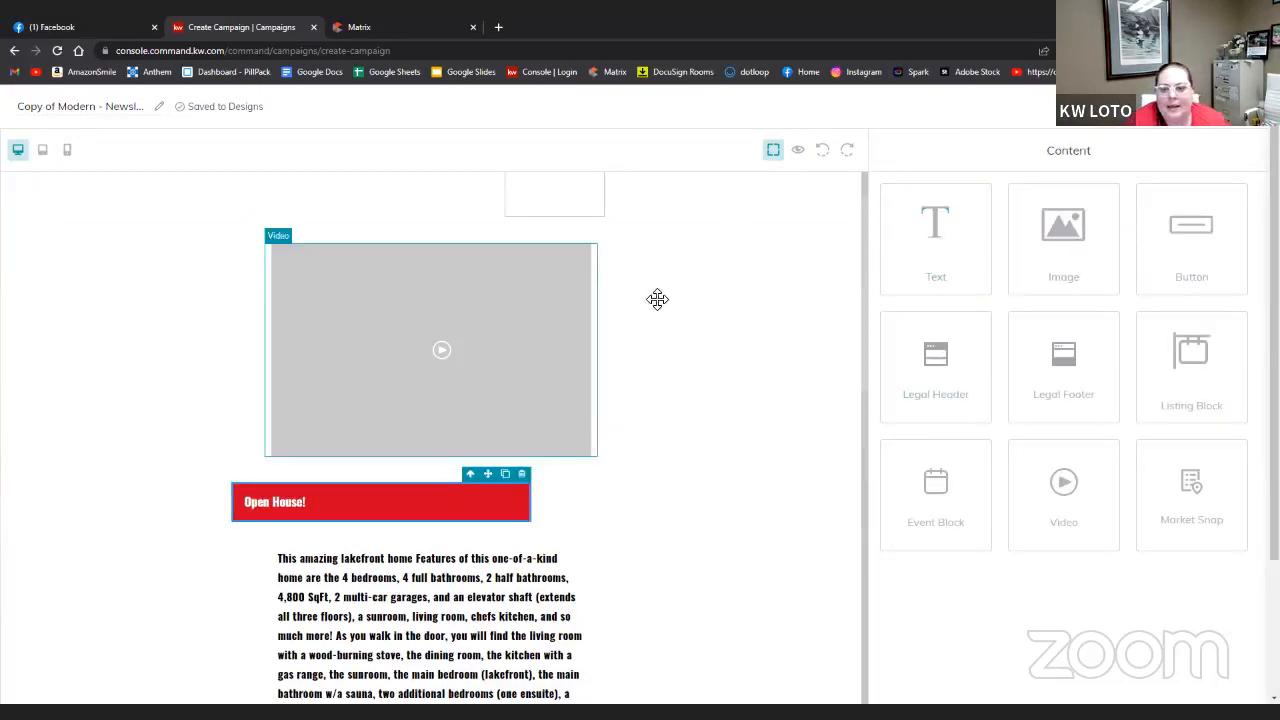
left_click(466, 512)
left_click(986, 259)
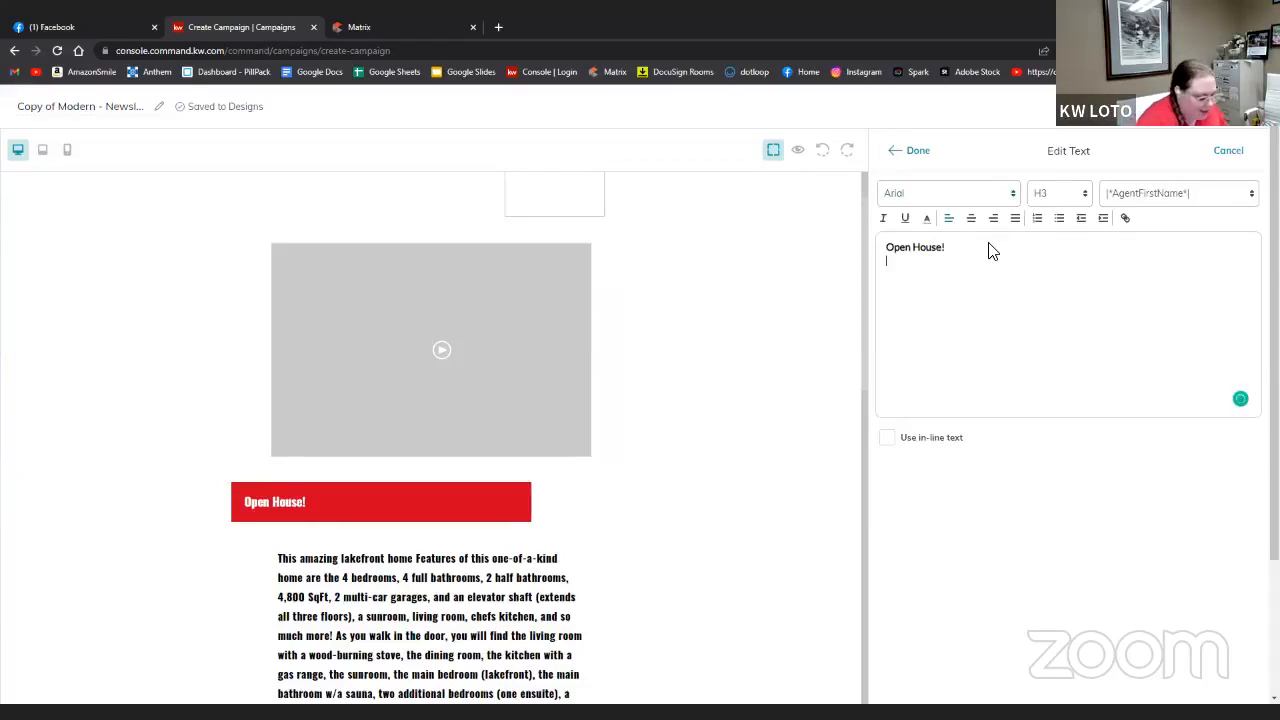
type("aU")
key("BackSpace")
key("BackSpace")
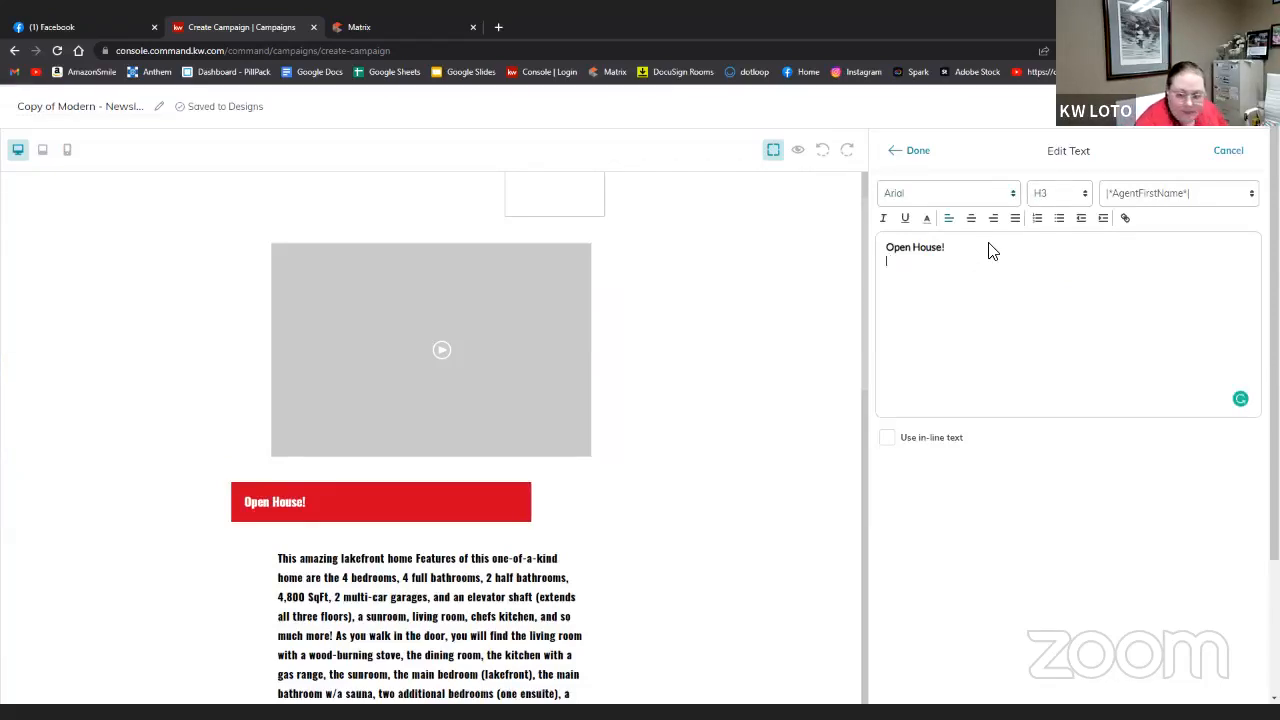
type("sA")
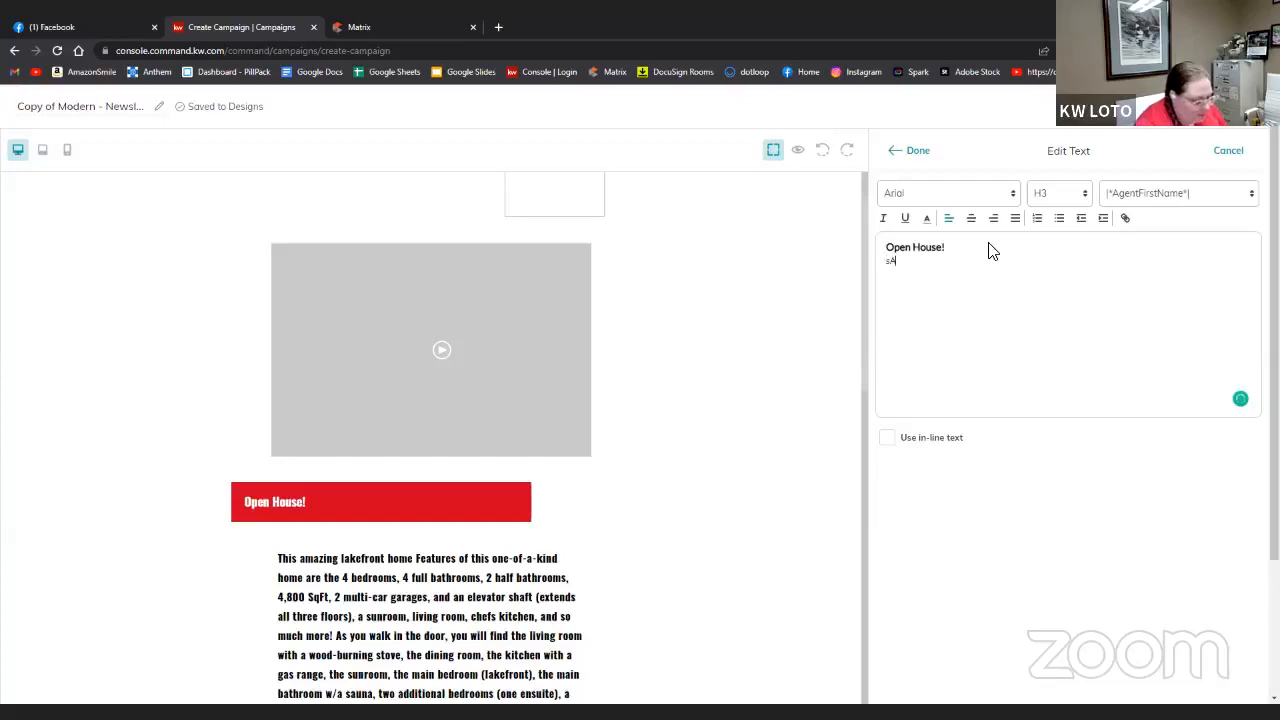
type("TURDAY")
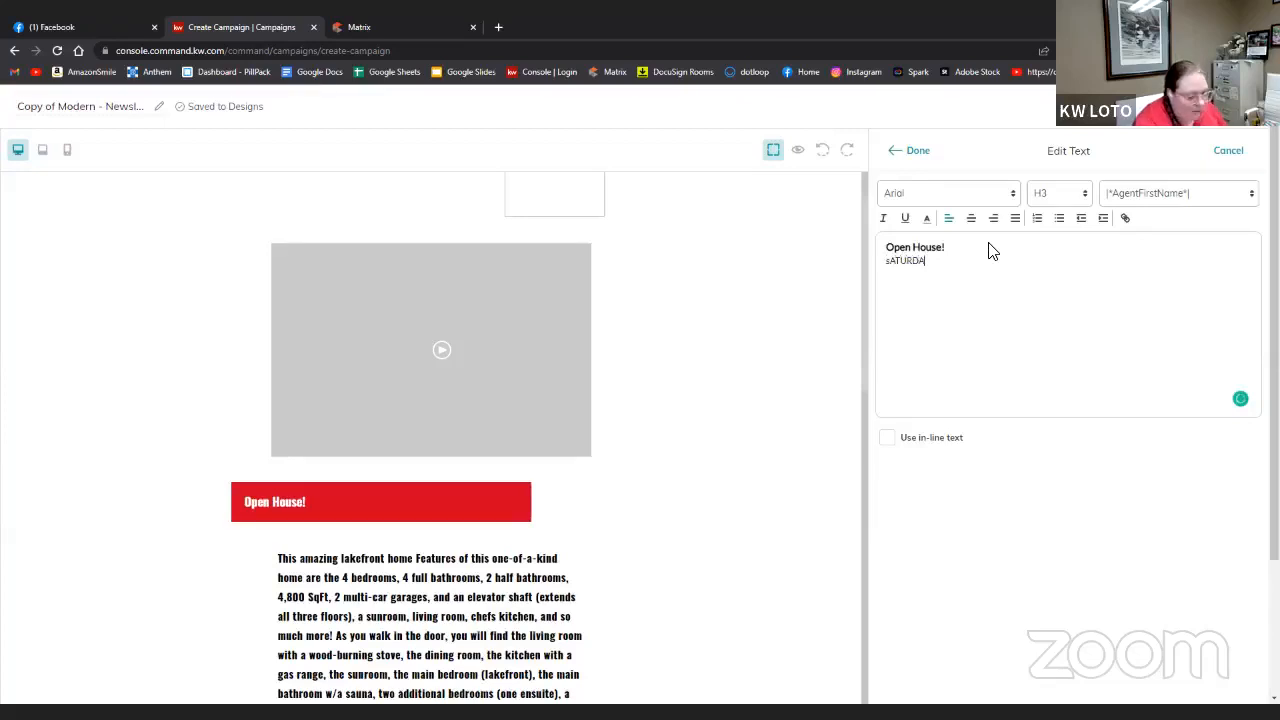
key("BackSpace")
key("BackSpace")
key("BackSpace")
key("BackSpace")
key("BackSpace")
key("BackSpace")
key("BackSpace")
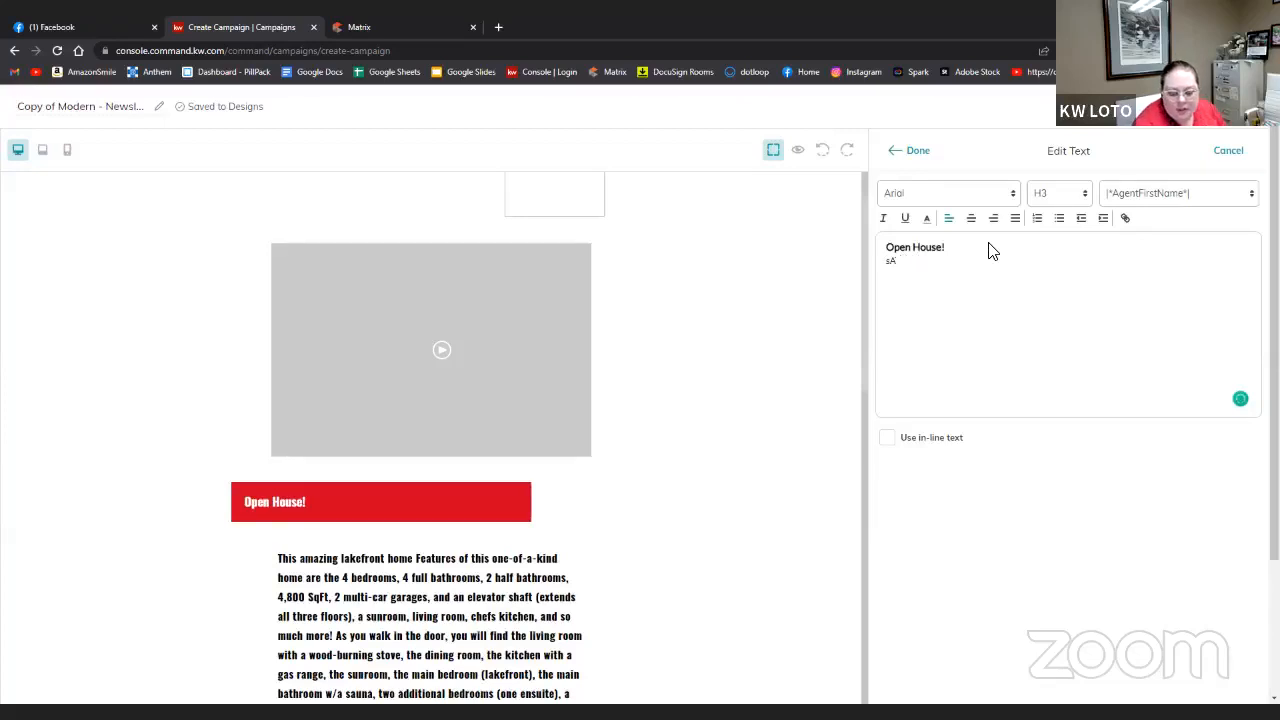
type("S")
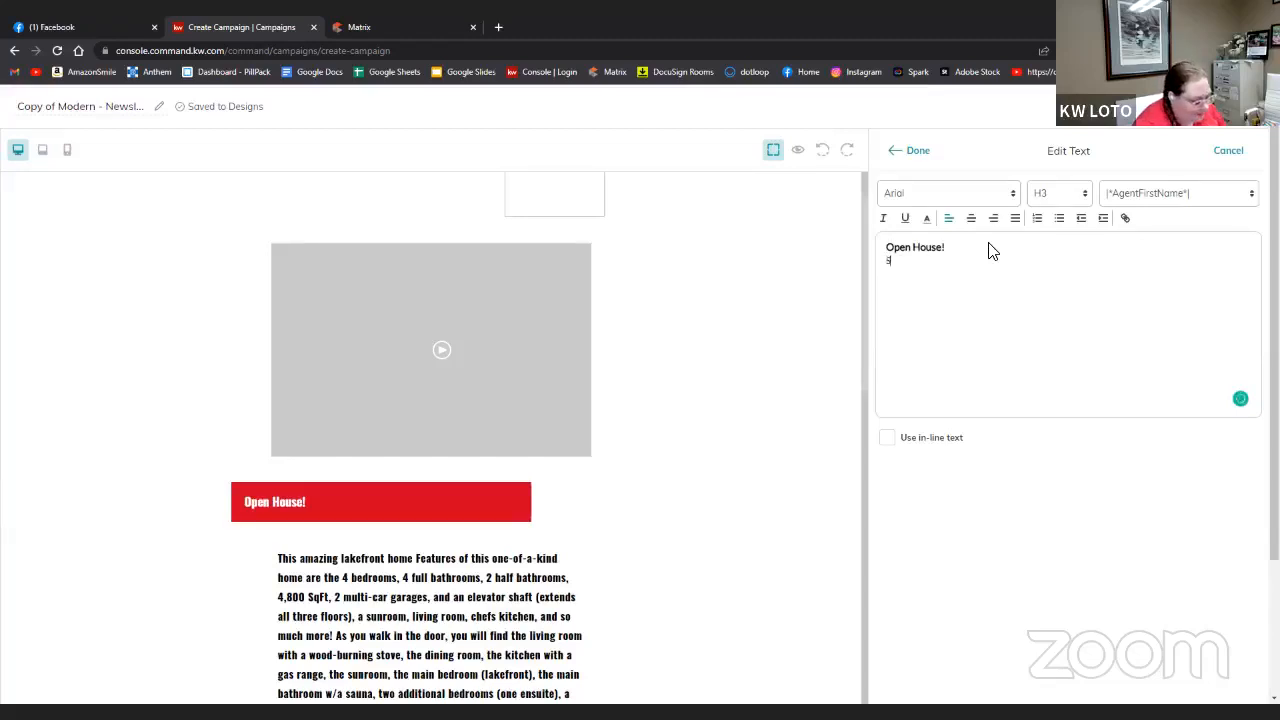
type("aturday")
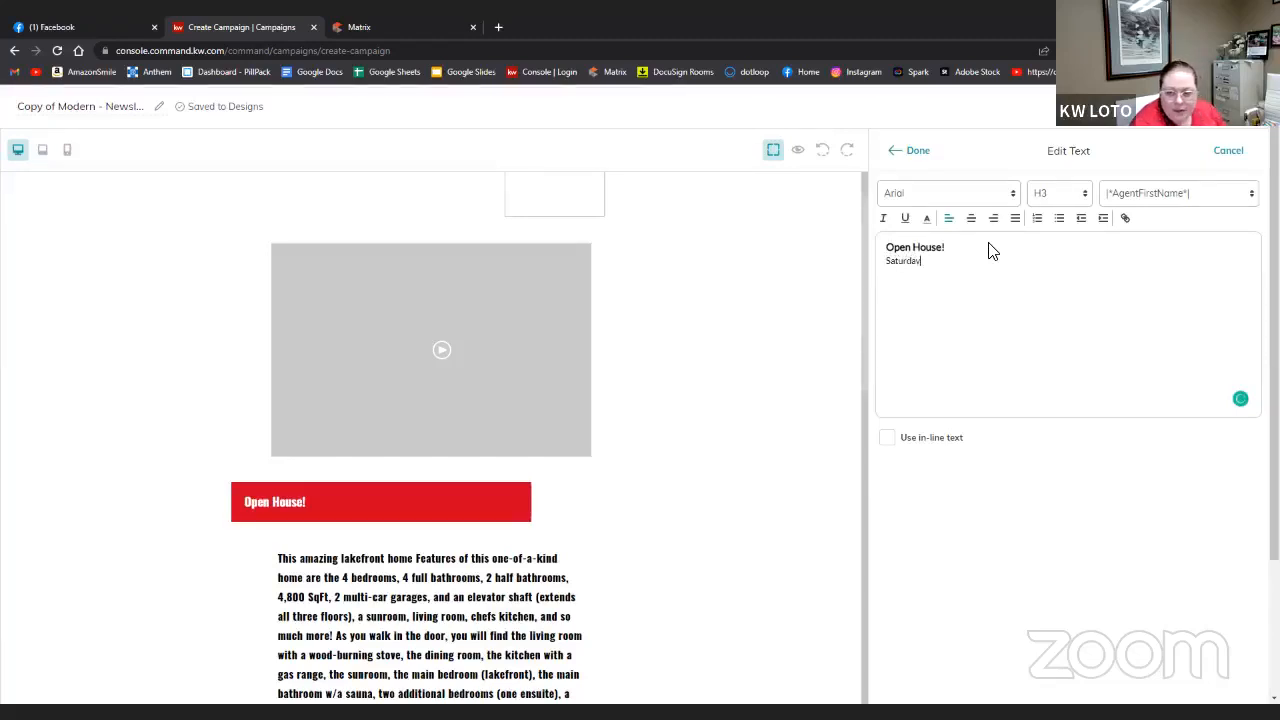
type(", Au")
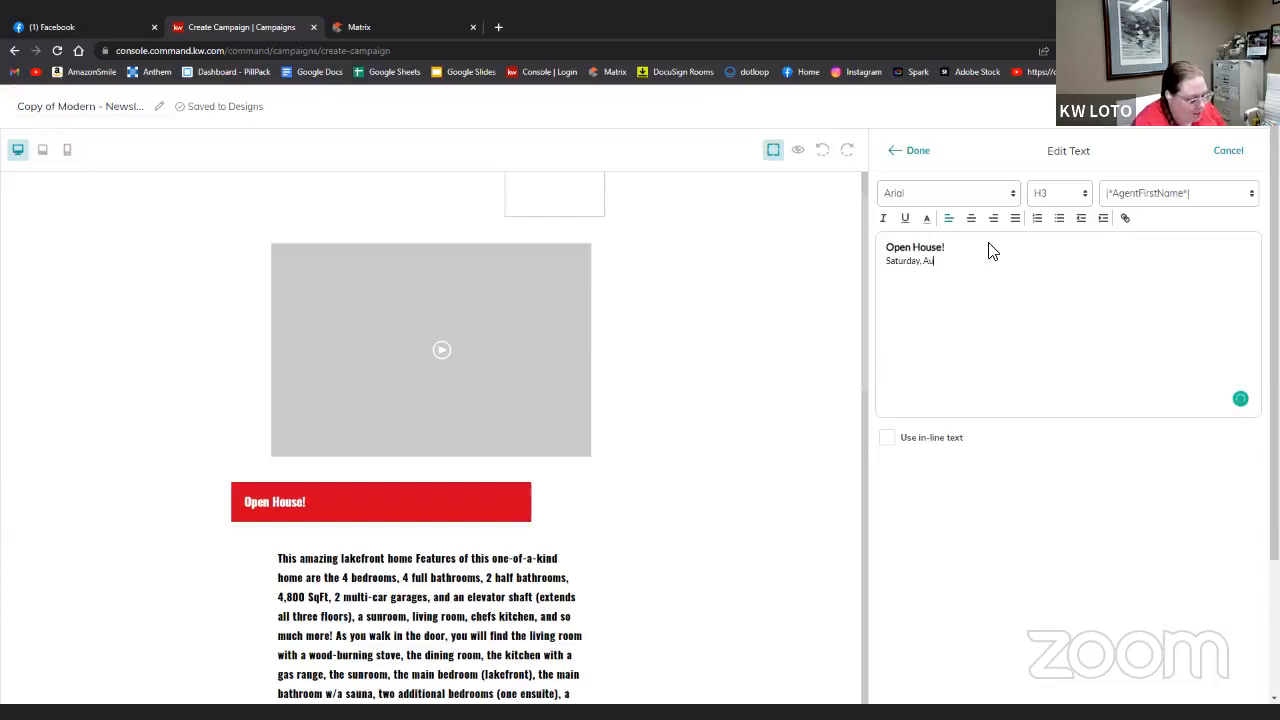
type("gust 1")
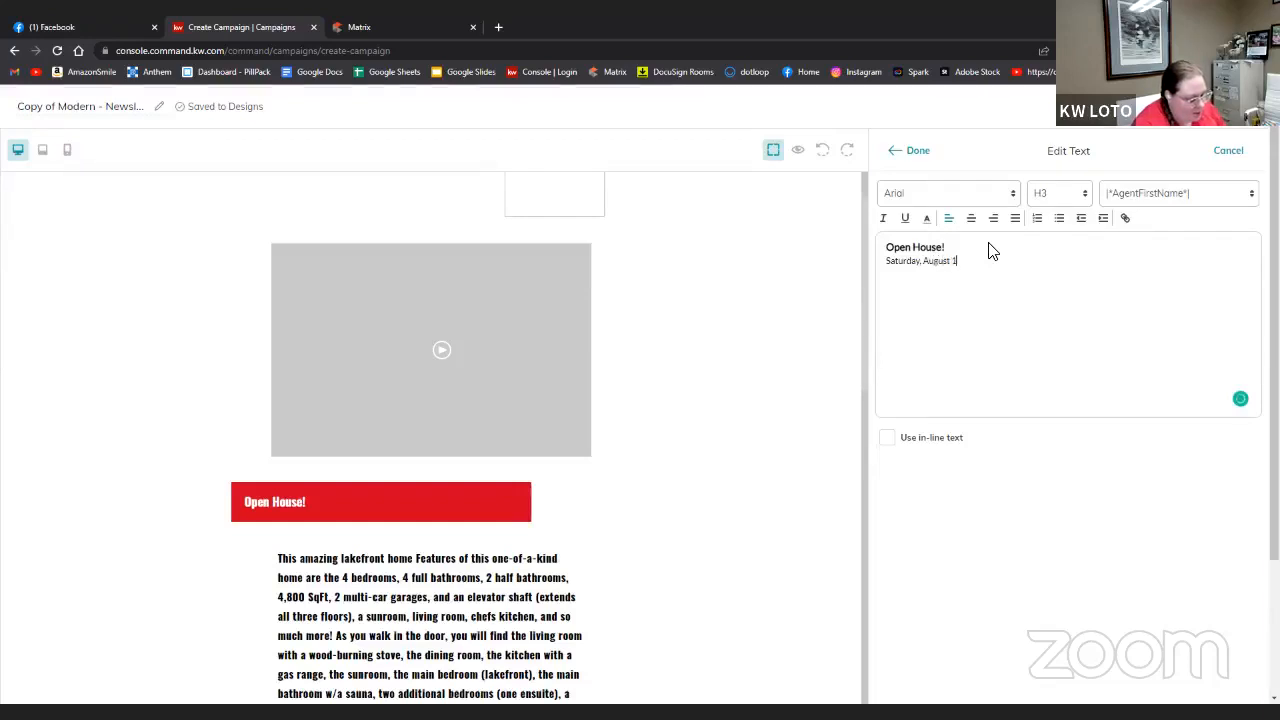
type("3. 2022")
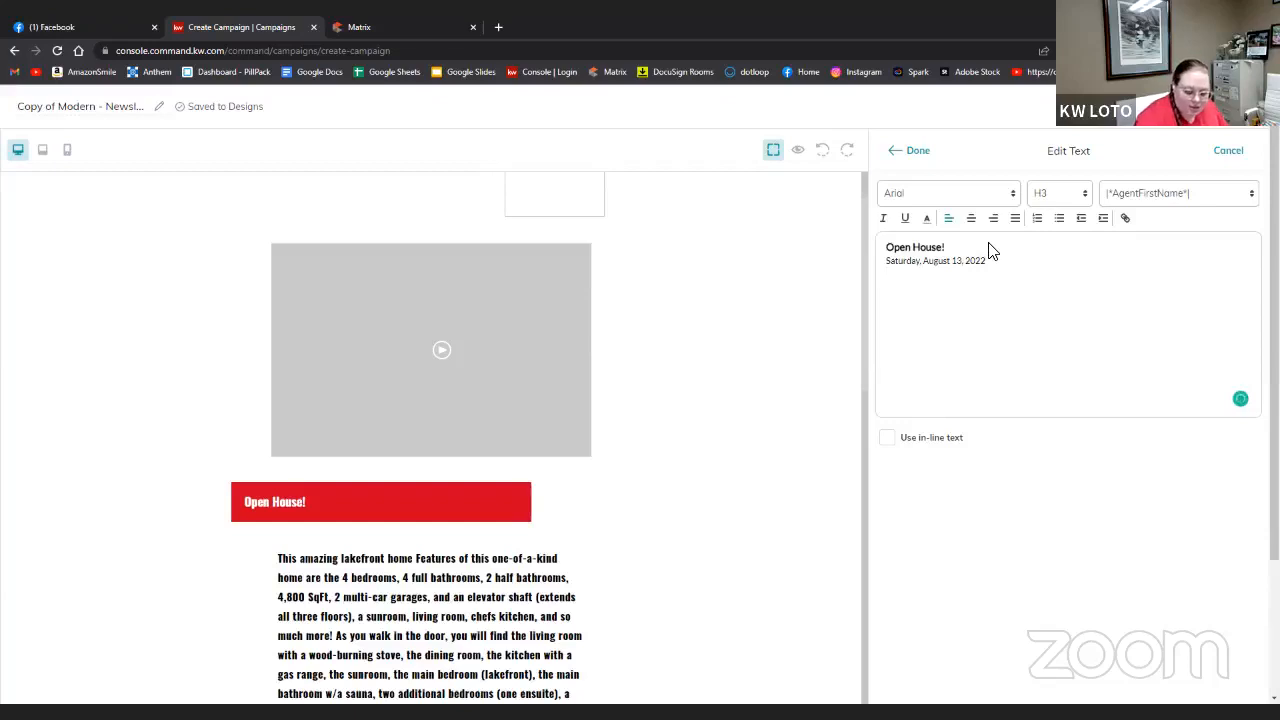
type("1")
key("Return")
type("350")
key("BackSpace")
key("BackSpace")
key("BackSpace")
key("BackSpace")
key("BackSpace")
key("BackSpace")
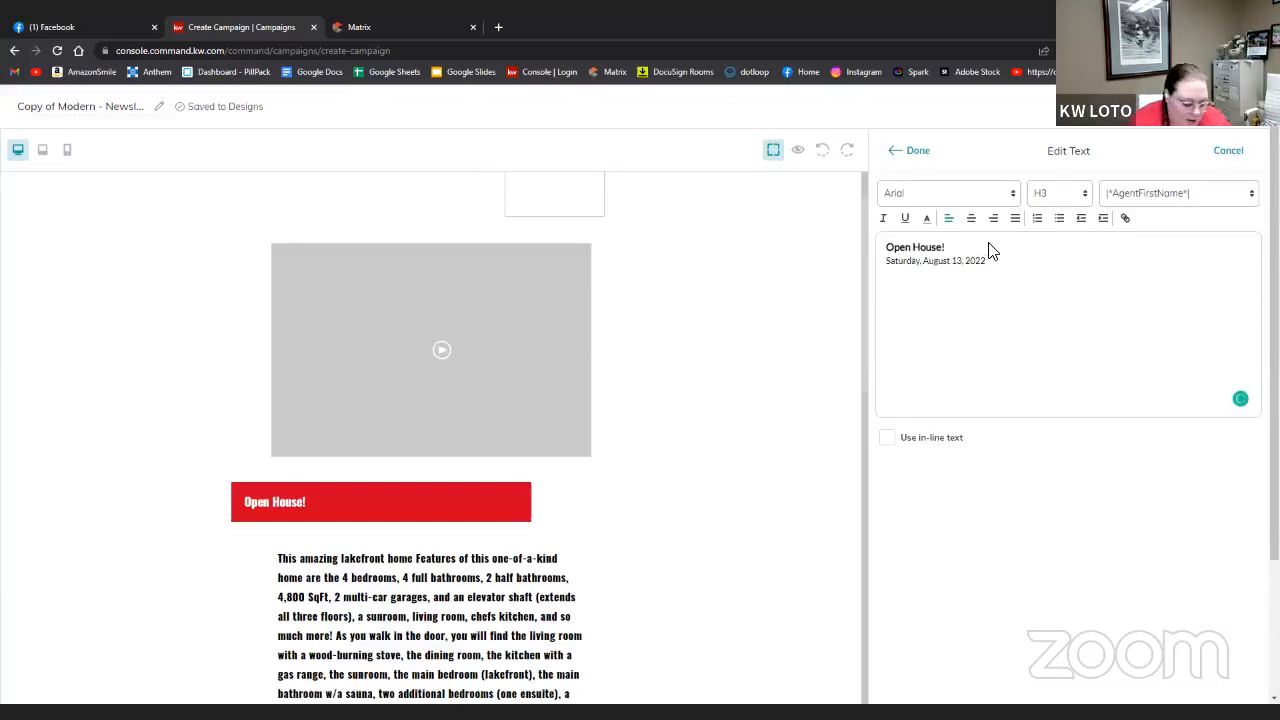
type("1:")
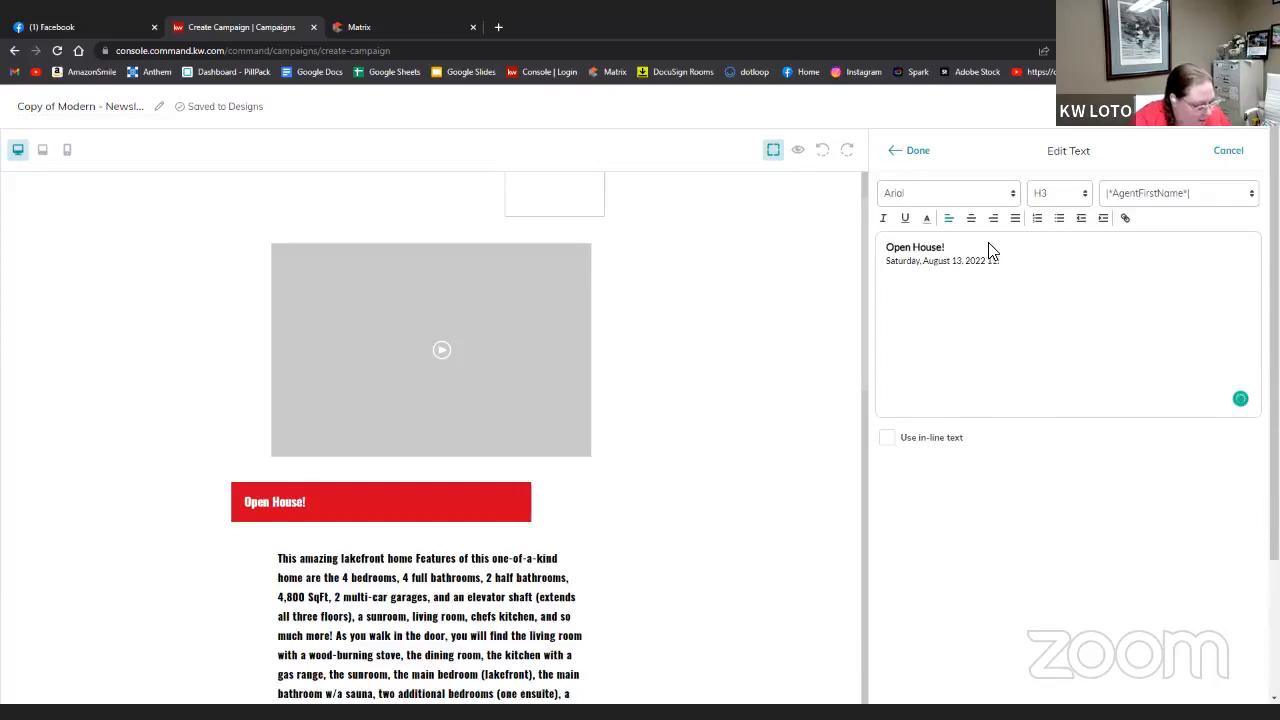
type("00 AM")
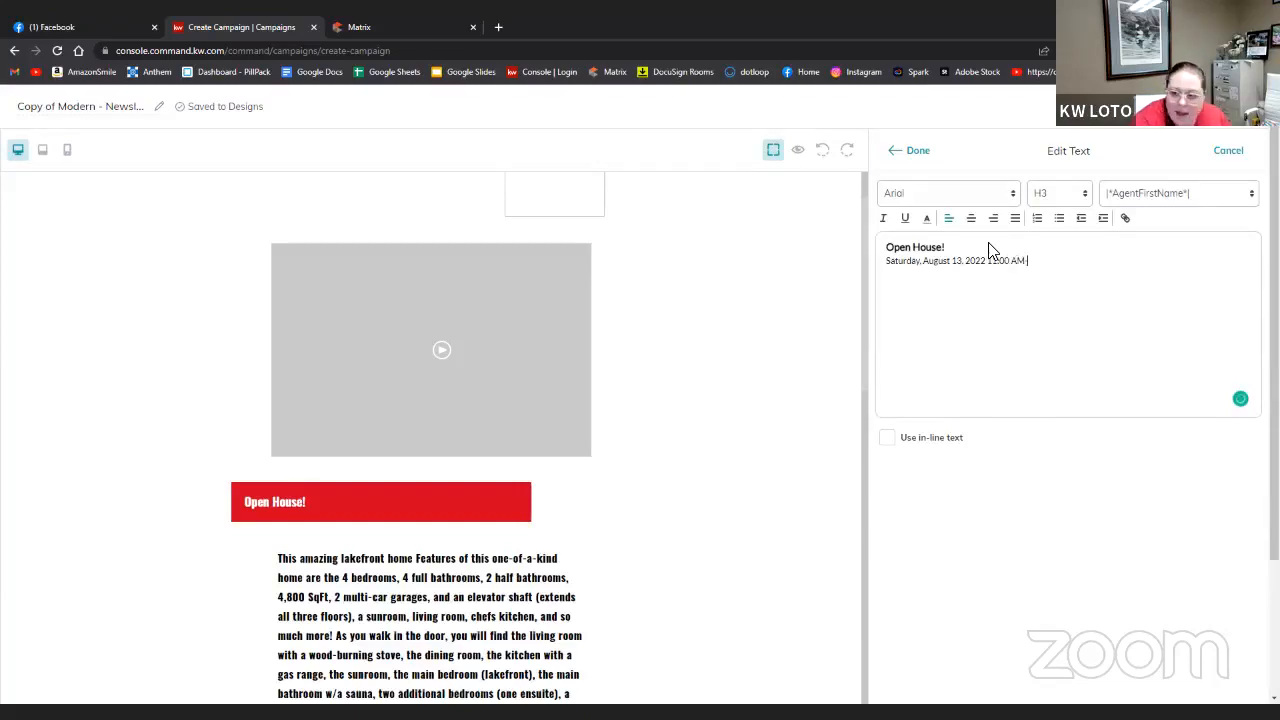
type("- 3>")
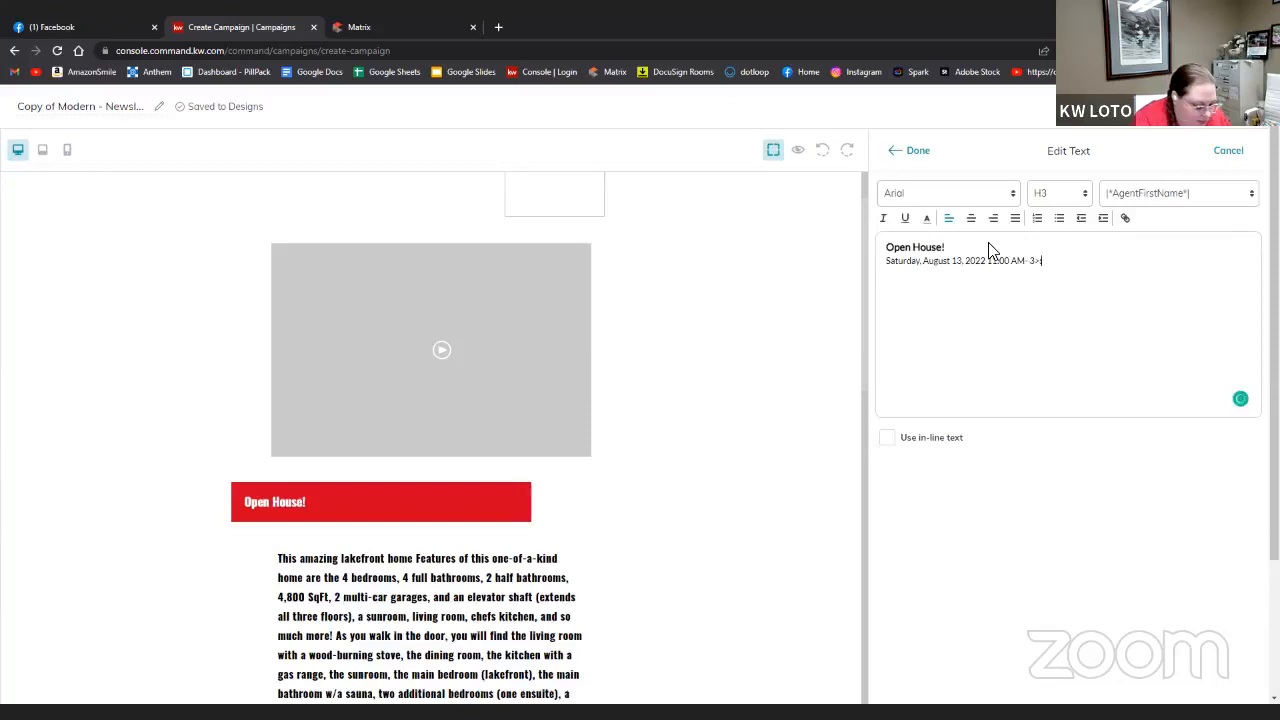
type(":00")
key("BackSpace")
key("BackSpace")
key("BackSpace")
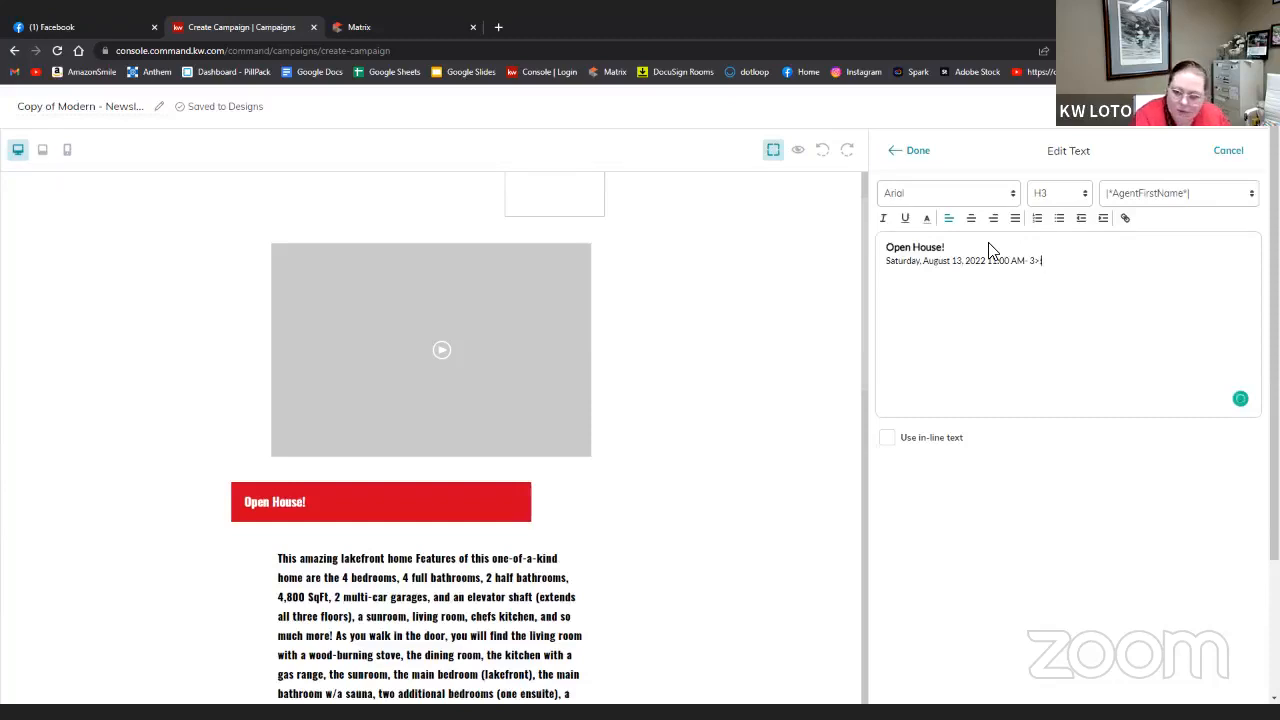
type(":00 PM")
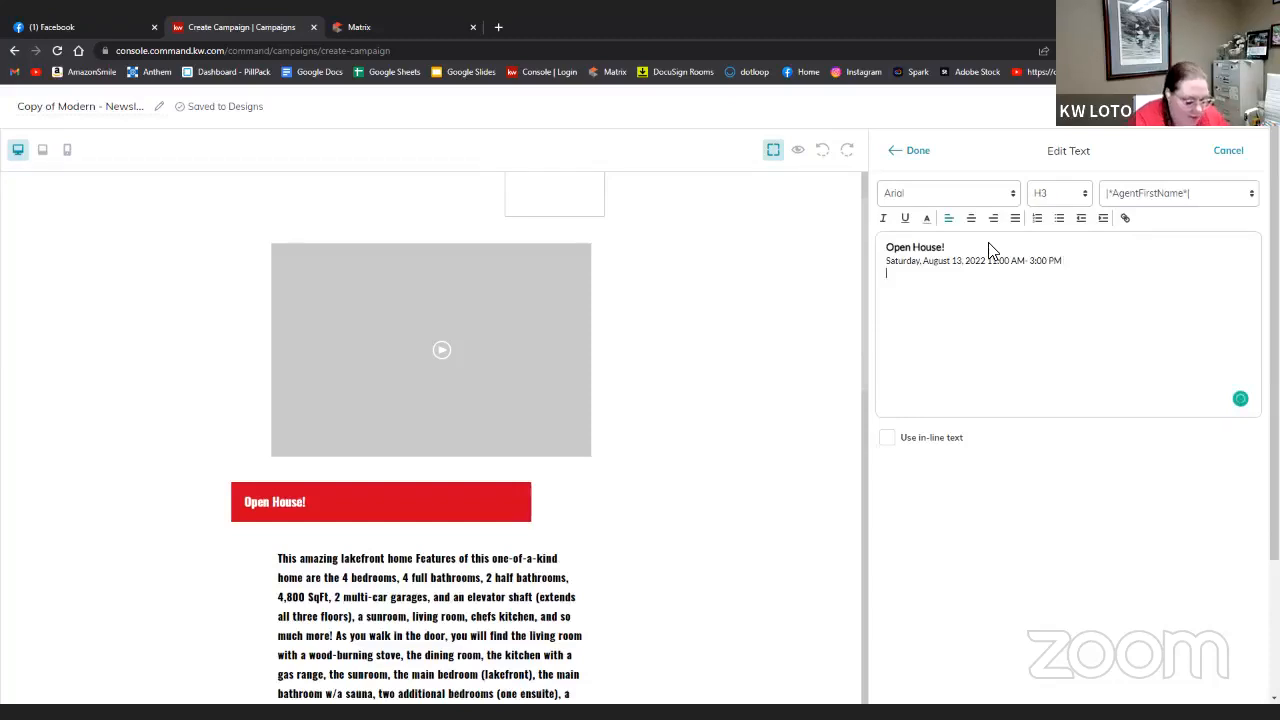
key("Return")
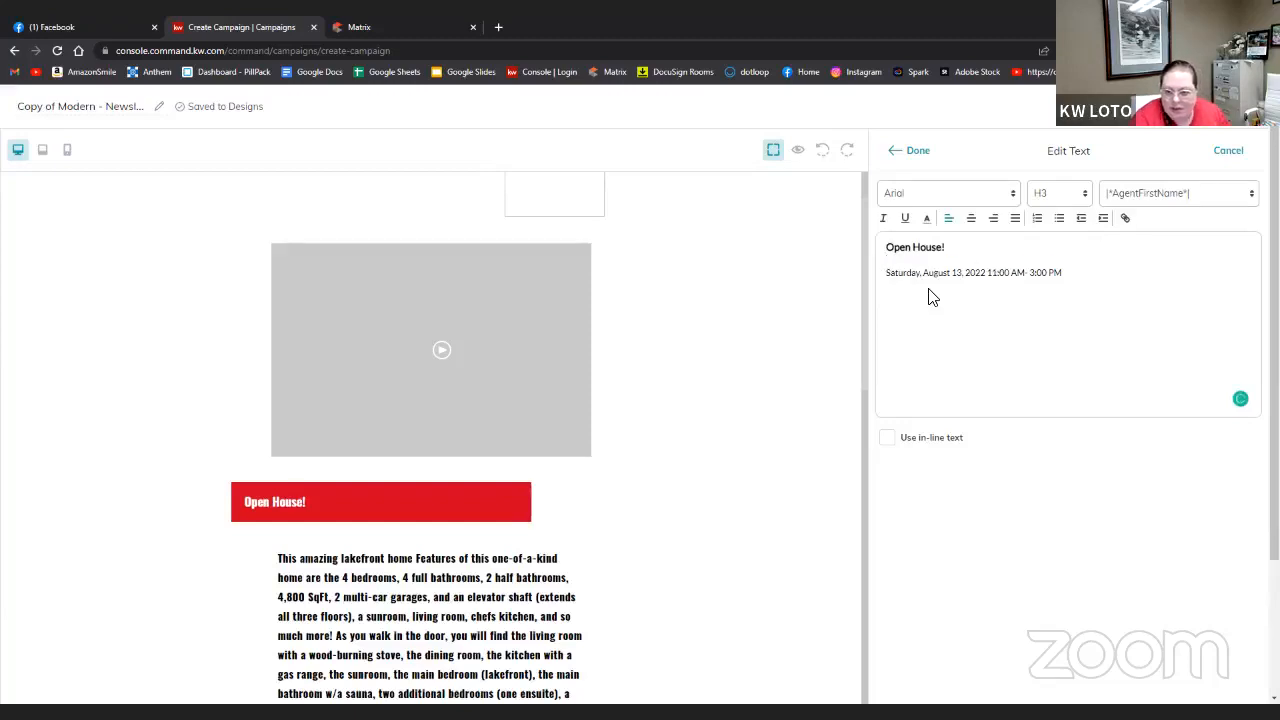
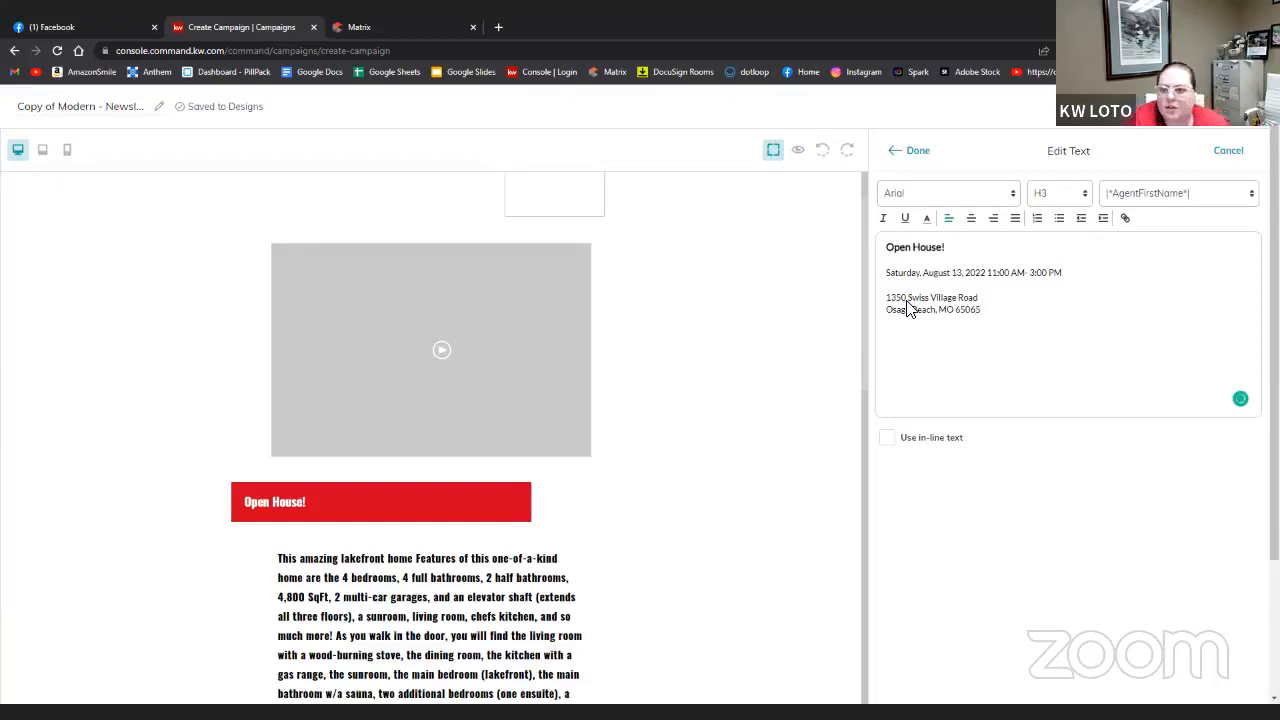
- Reopen the Open House! heading, add an 'August' line under it, and close the text editor
left_click(920, 150)
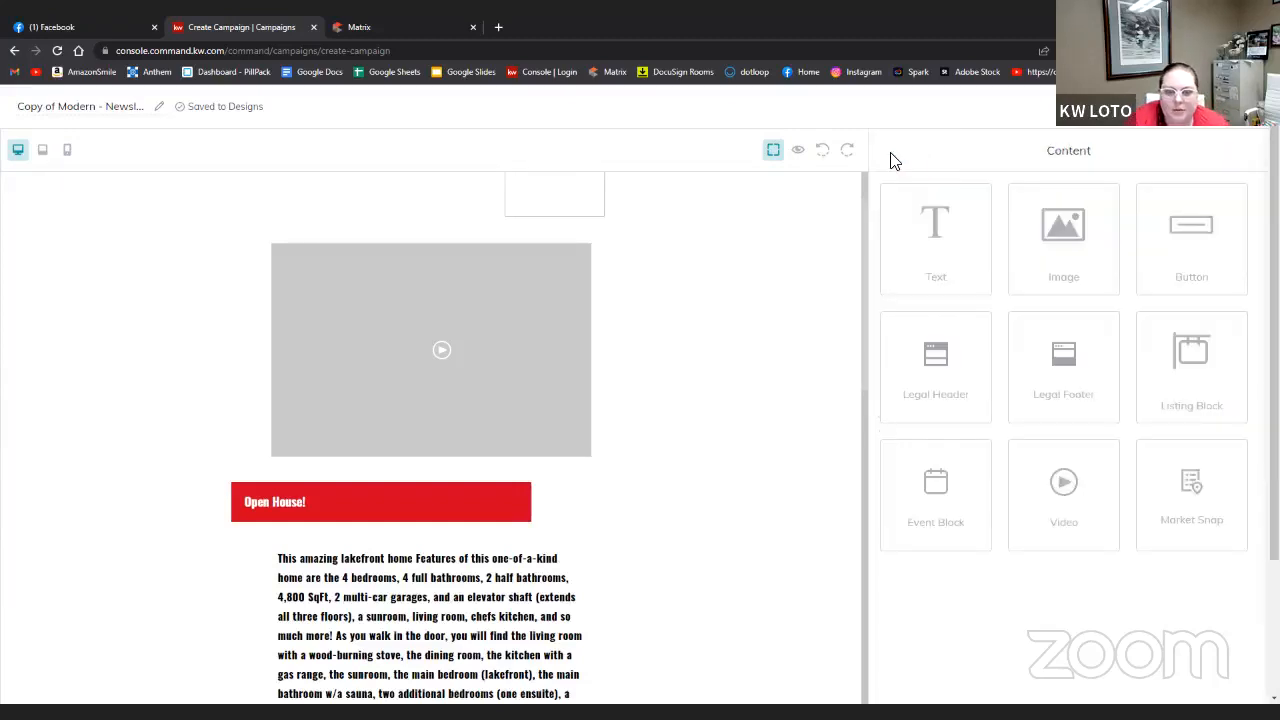
left_click(442, 488)
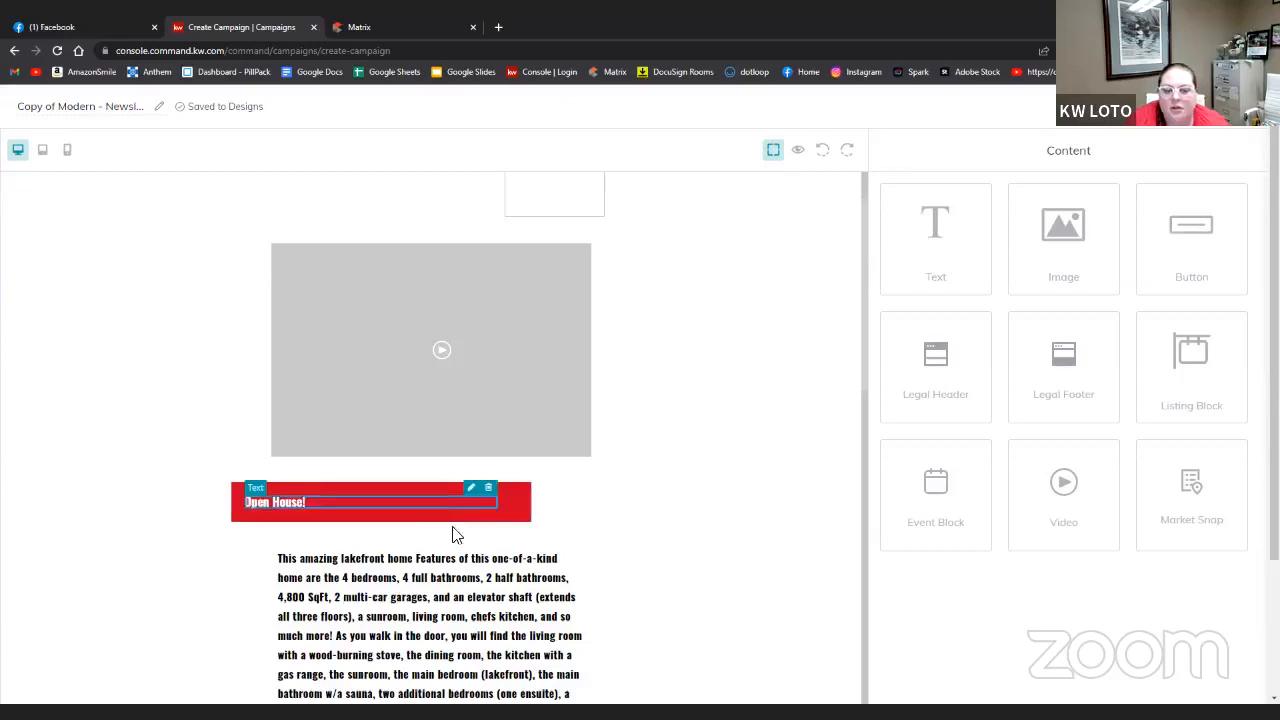
scroll(551, 557, "down", 3)
scroll(551, 560, "up", 3)
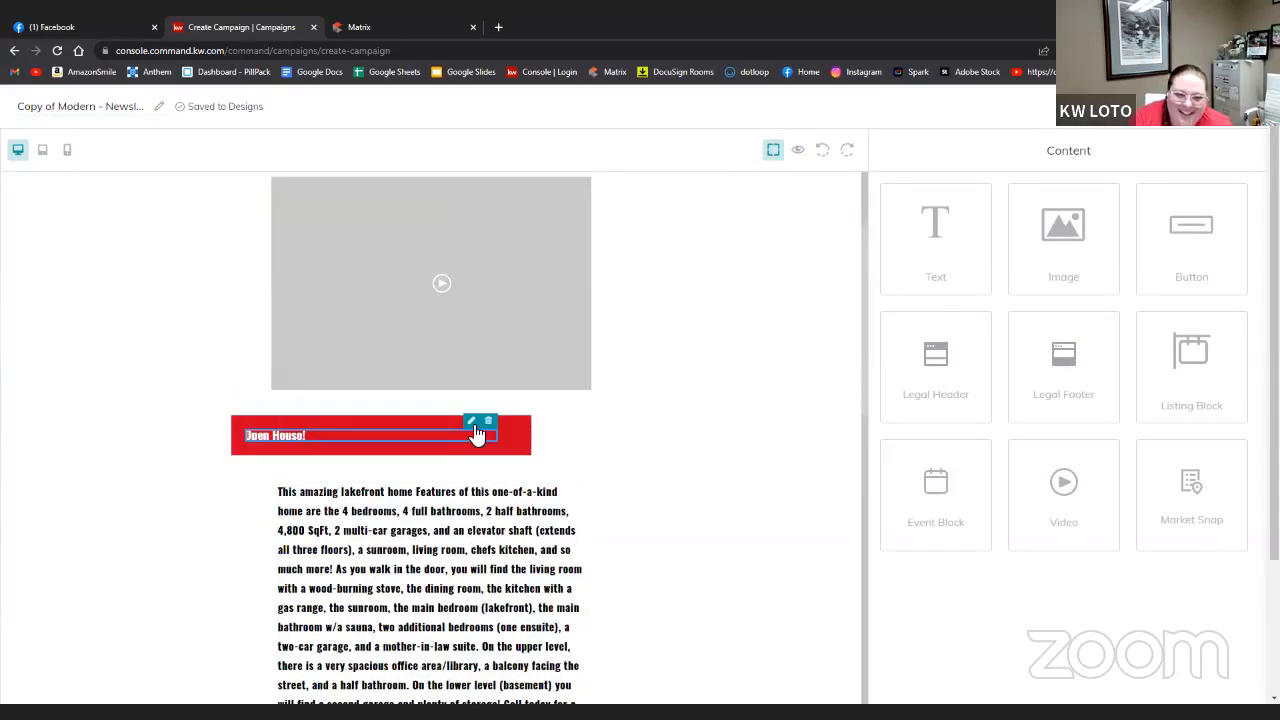
scroll(728, 473, "down", 4)
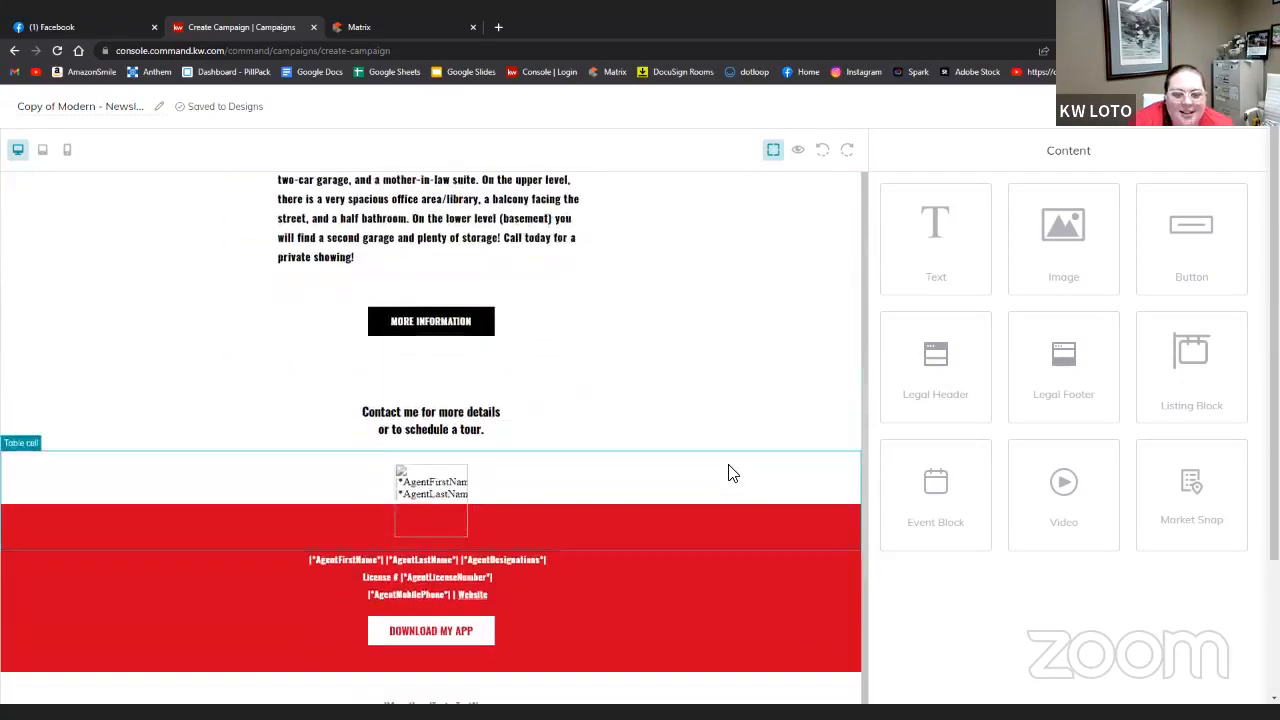
scroll(728, 473, "up", 4)
scroll(728, 473, "down", 3)
scroll(730, 475, "up", 4)
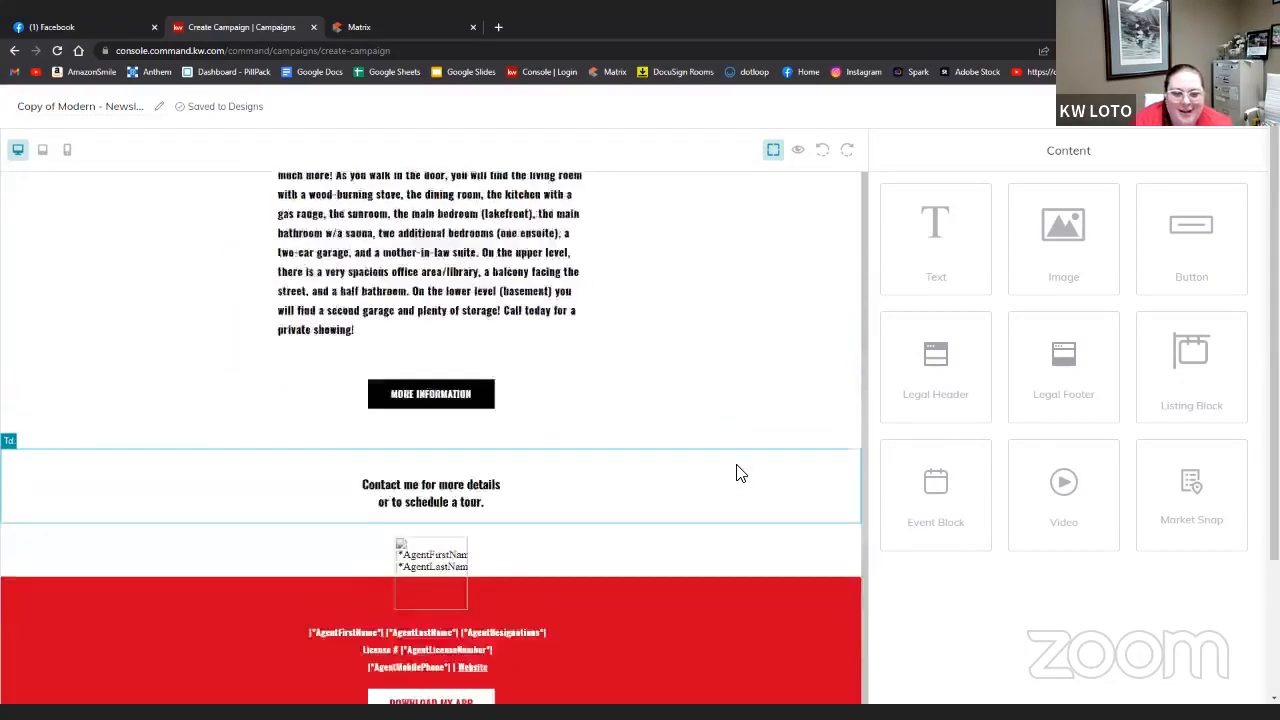
left_click(472, 488)
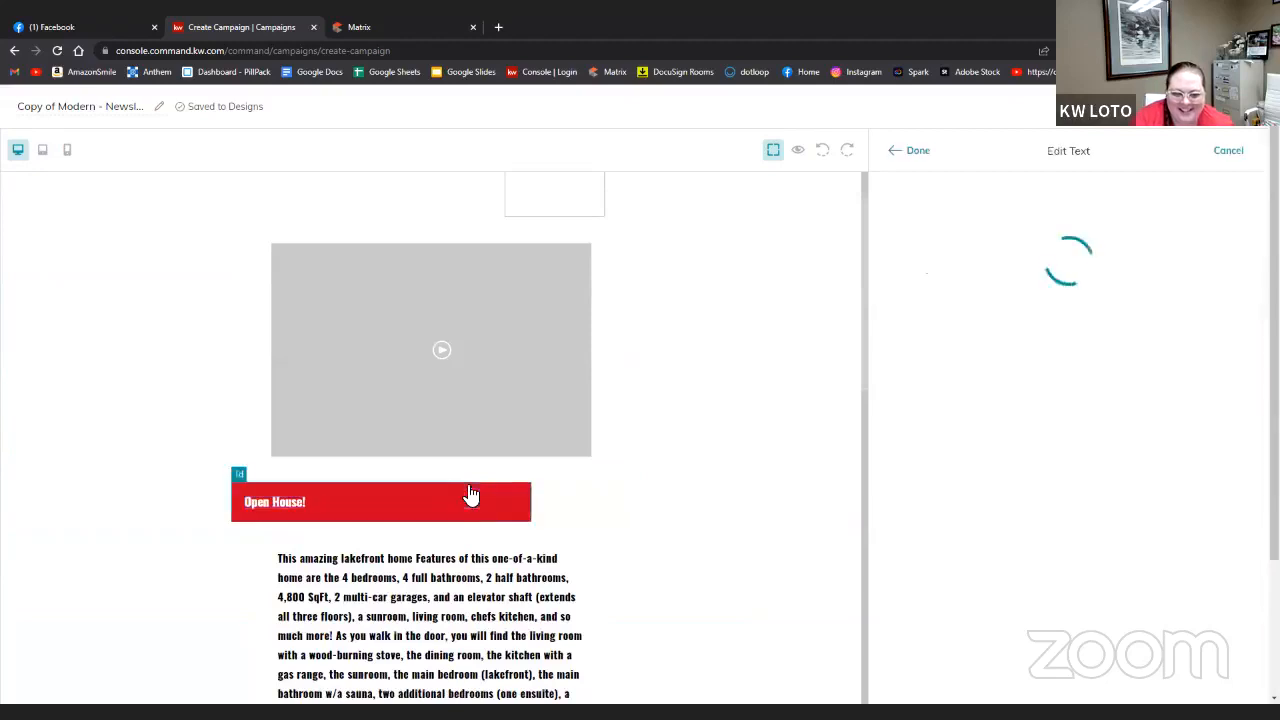
left_click(988, 246)
key("Return")
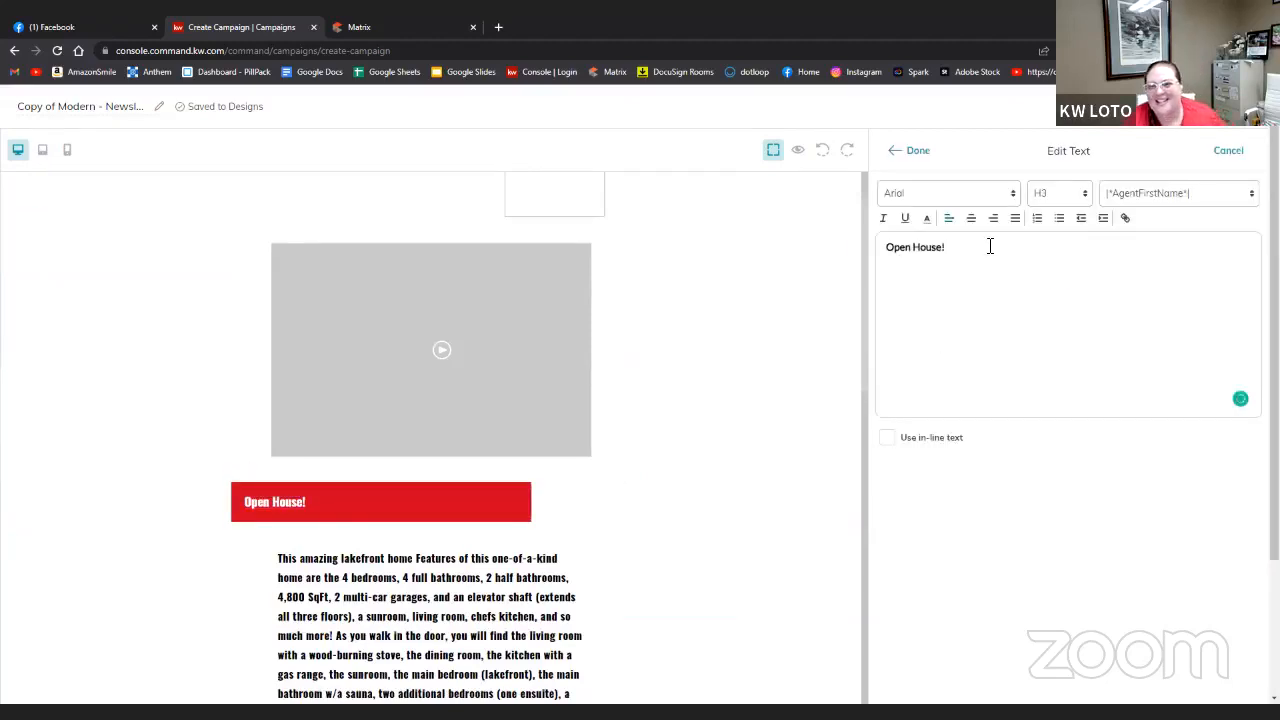
type("A")
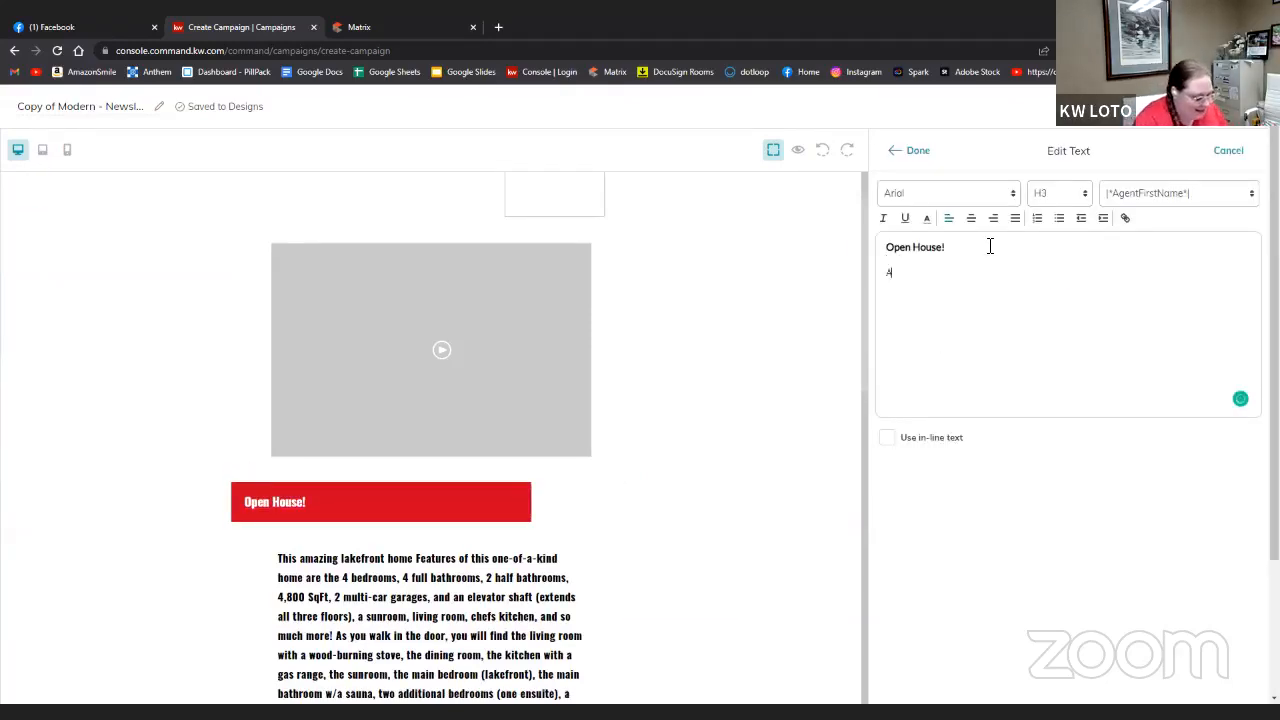
type("ugust")
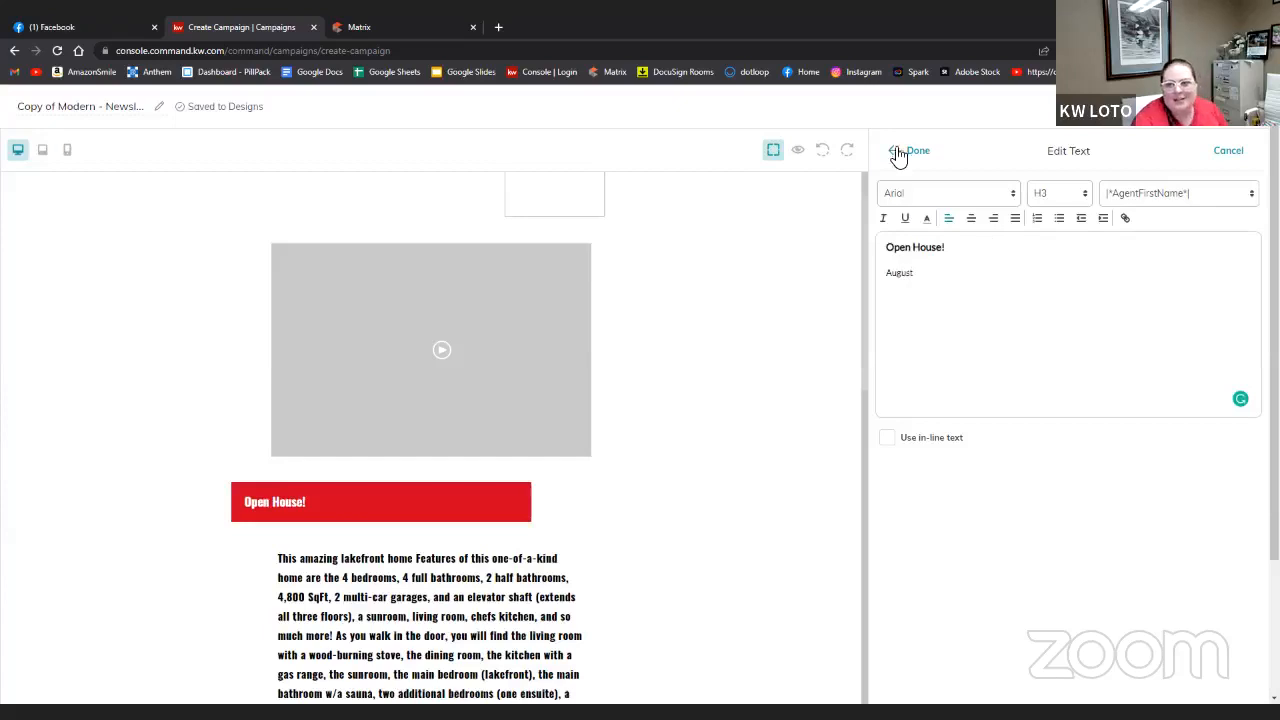
left_click(903, 152)
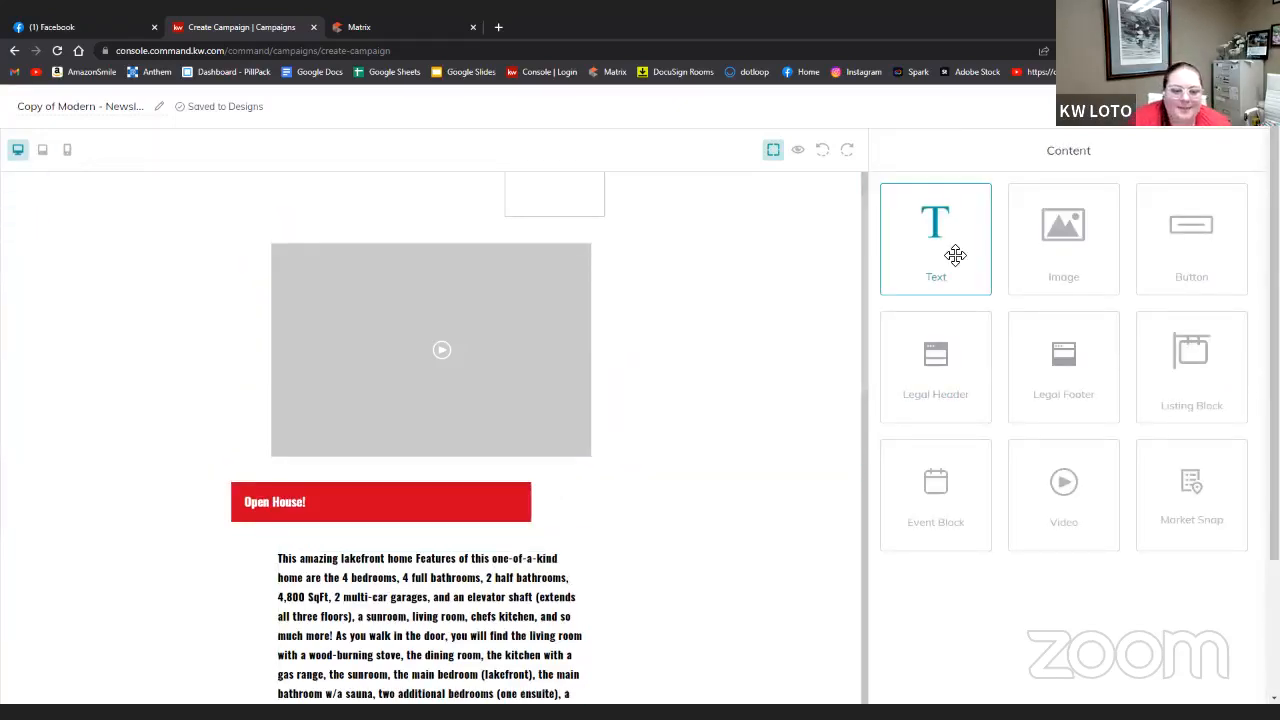
- Add a text block below Open House! reading 'Saturday, August 13th, 2022 11:00 am -3:00 pm'
left_click_drag(939, 257, 411, 531)
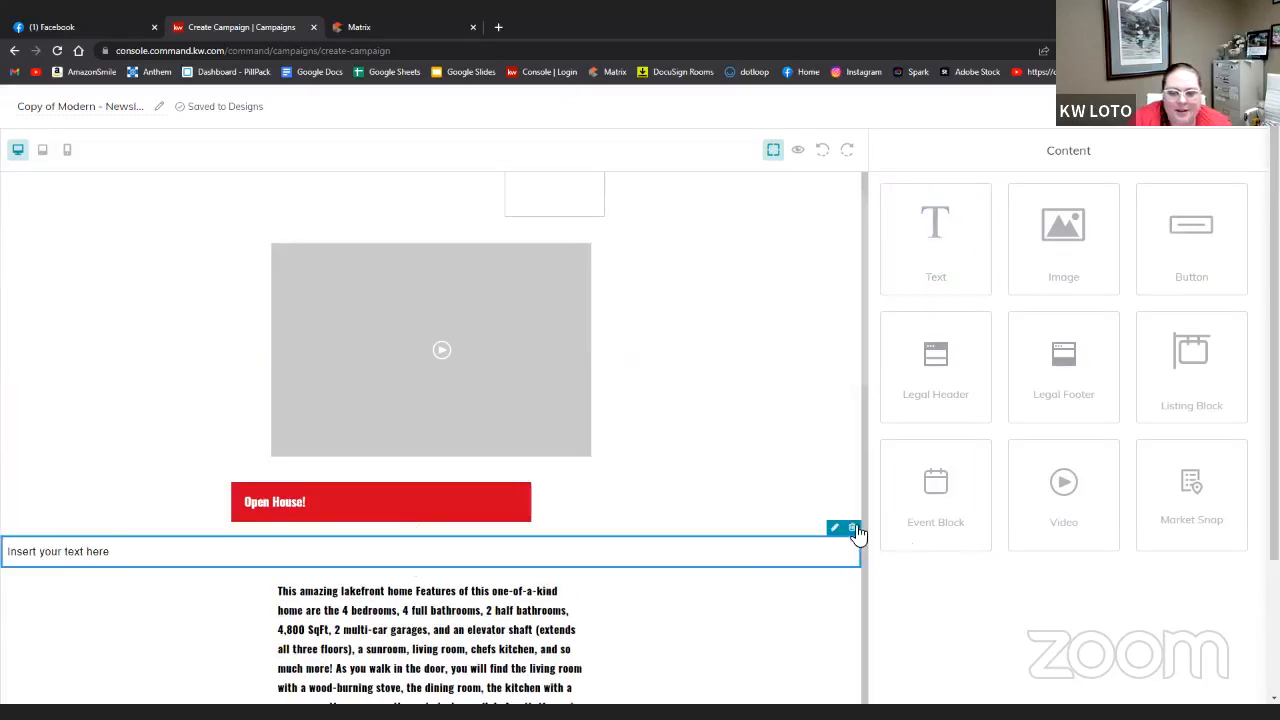
left_click(851, 529)
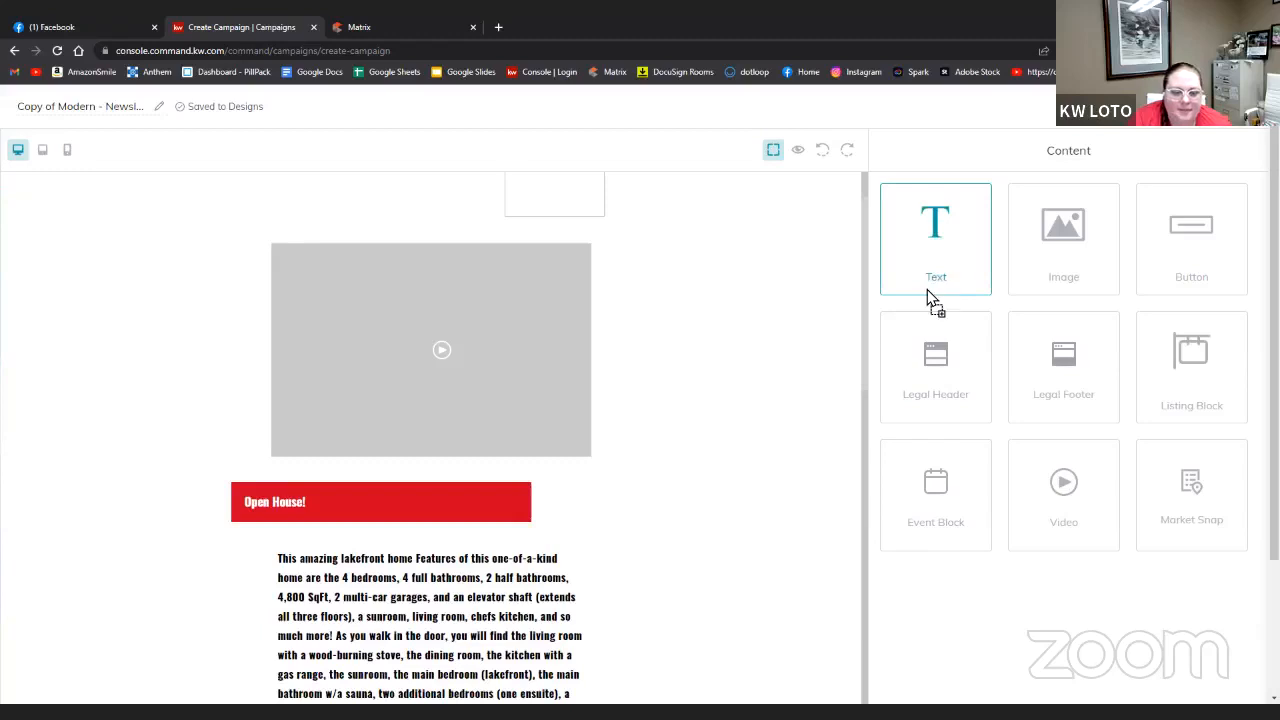
left_click_drag(927, 289, 457, 577)
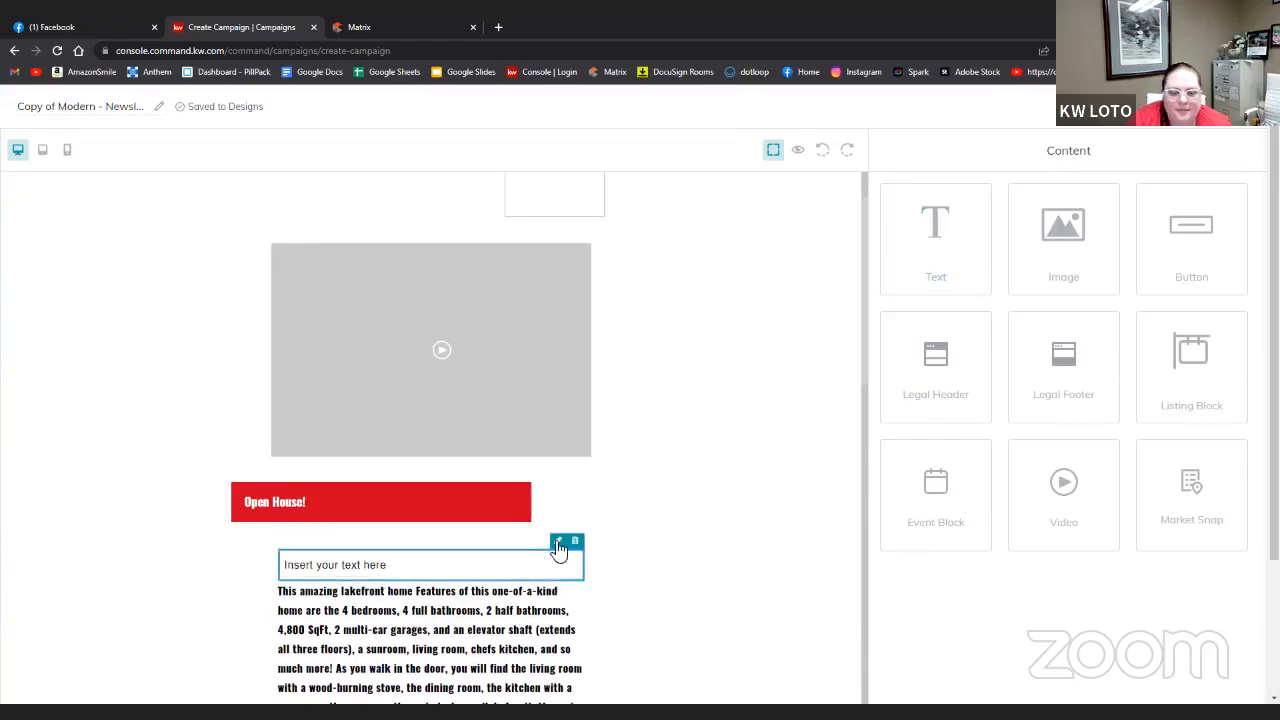
left_click(558, 542)
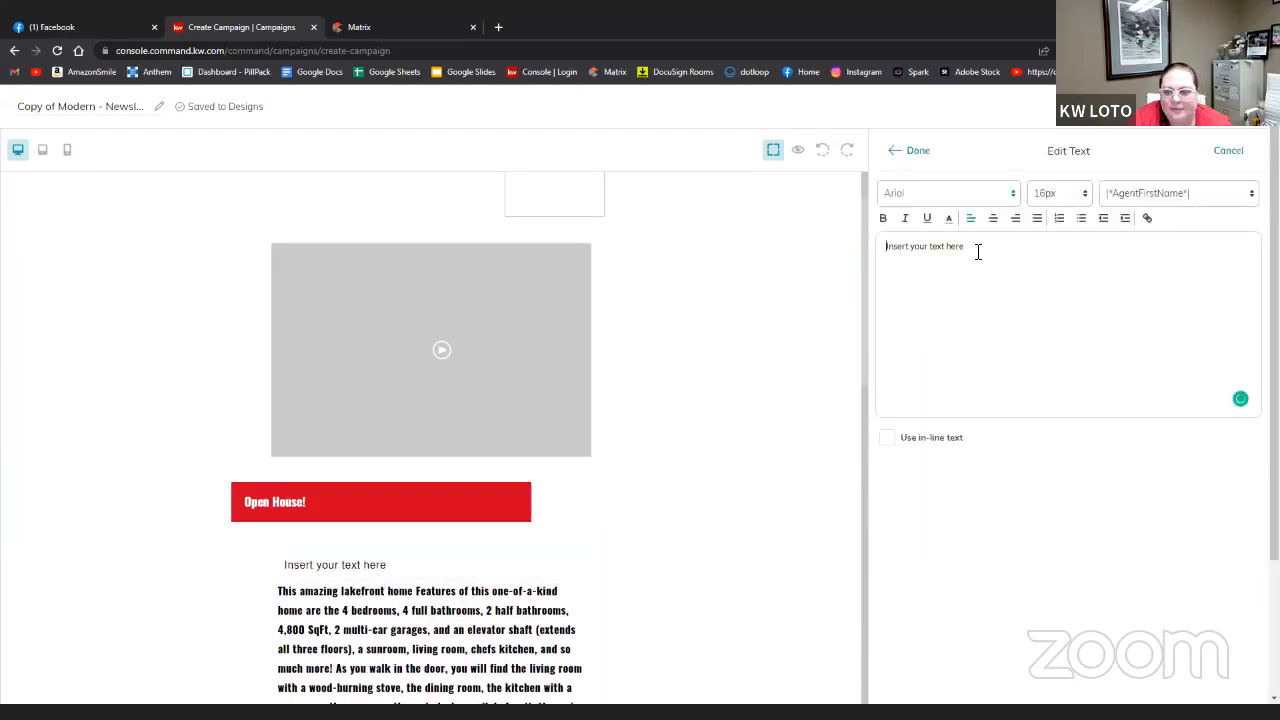
left_click_drag(978, 252, 868, 252)
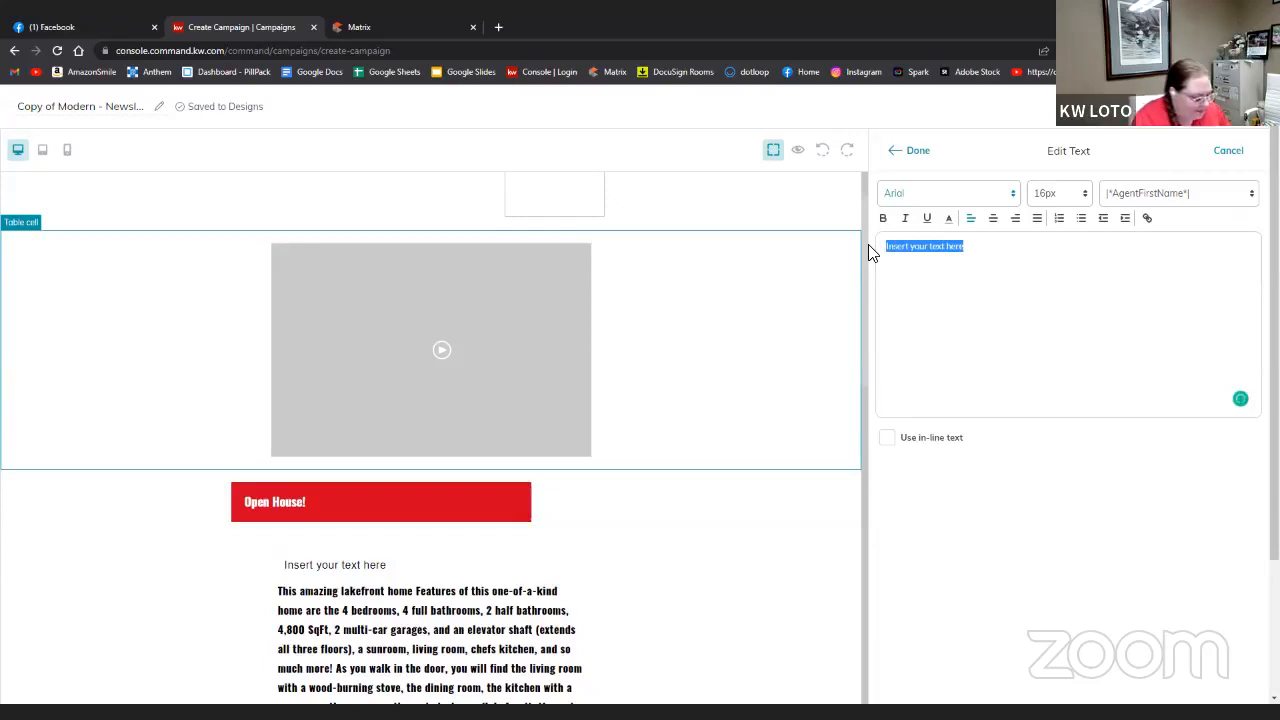
type("August")
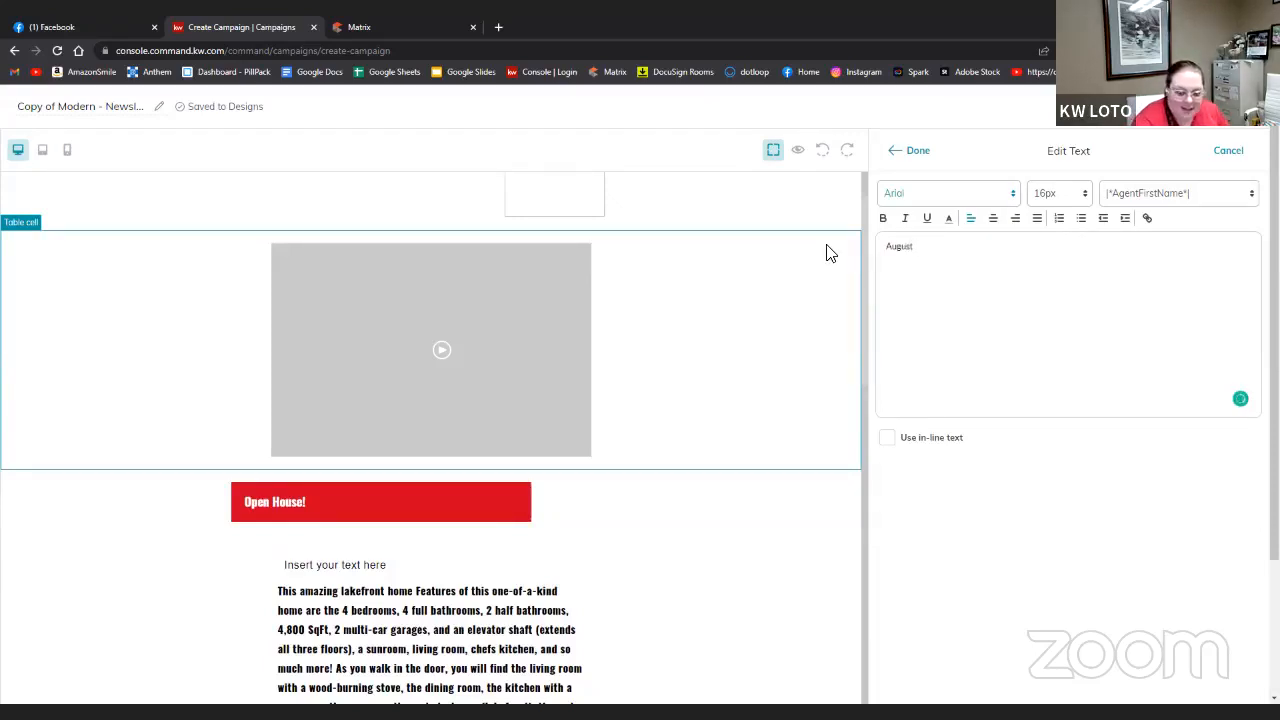
type(".")
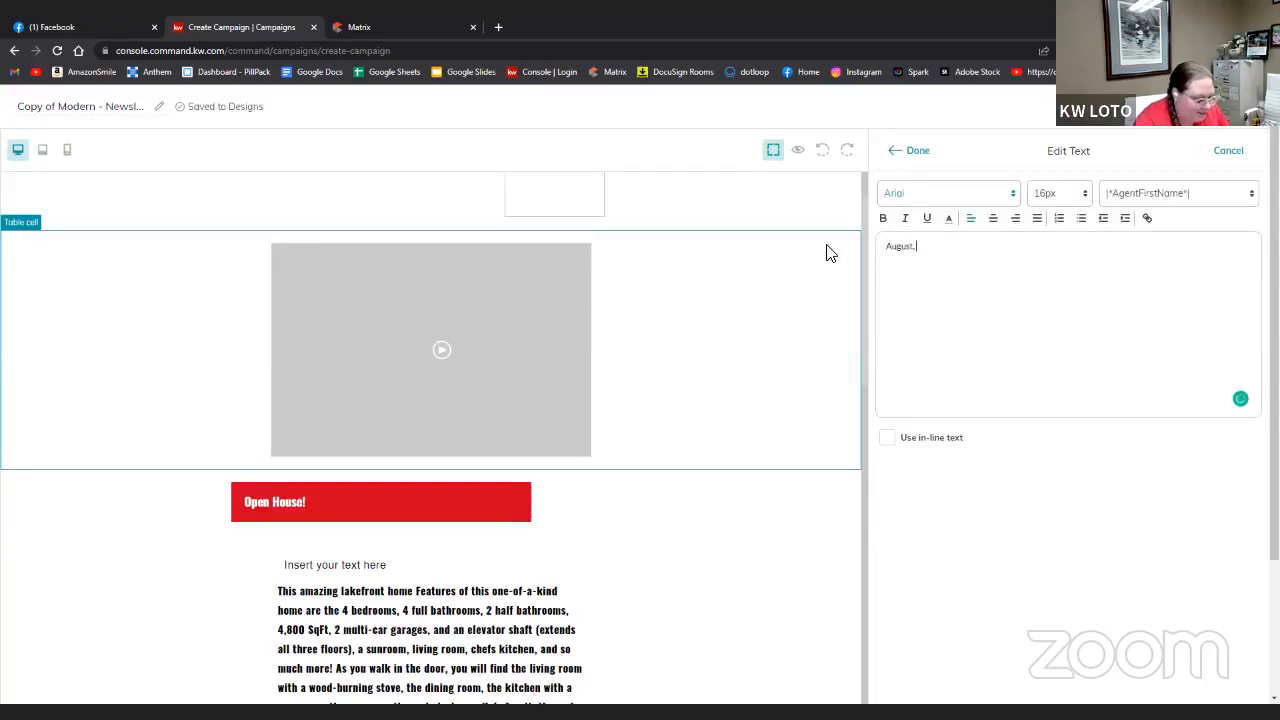
key("BackSpace")
key("BackSpace")
key("BackSpace")
key("BackSpace")
key("BackSpace")
key("BackSpace")
key("BackSpace")
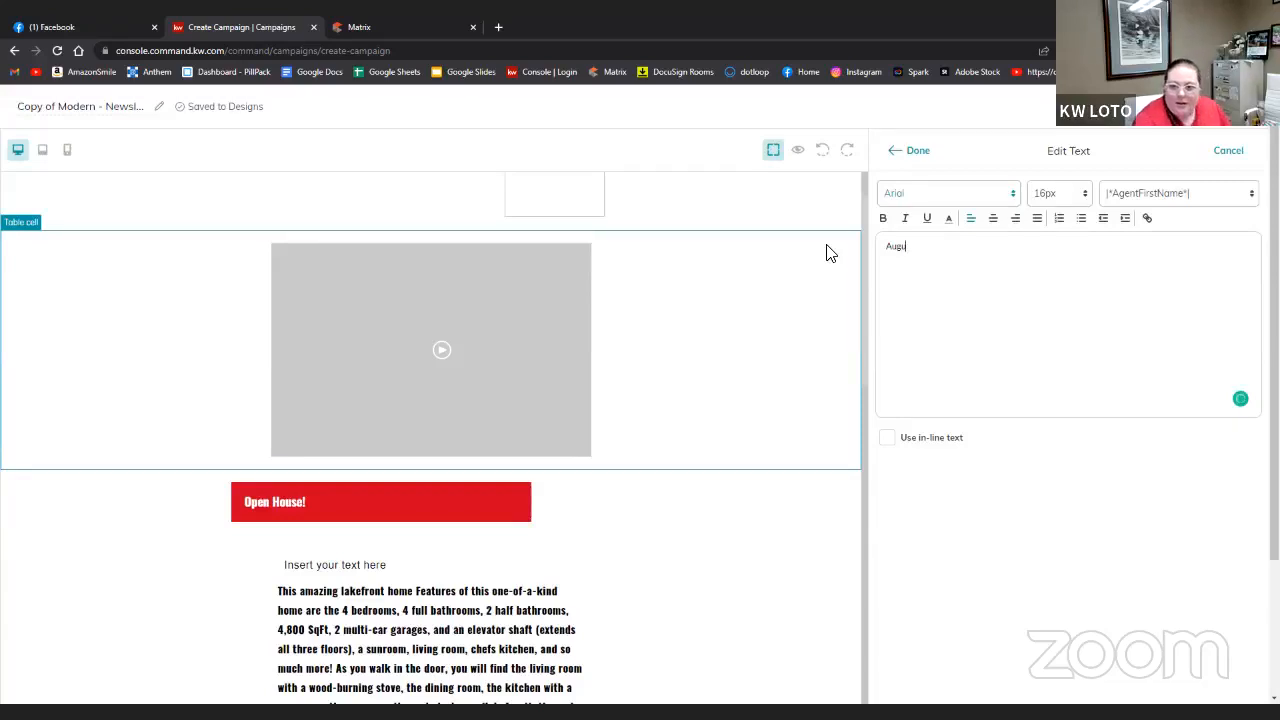
type("sat")
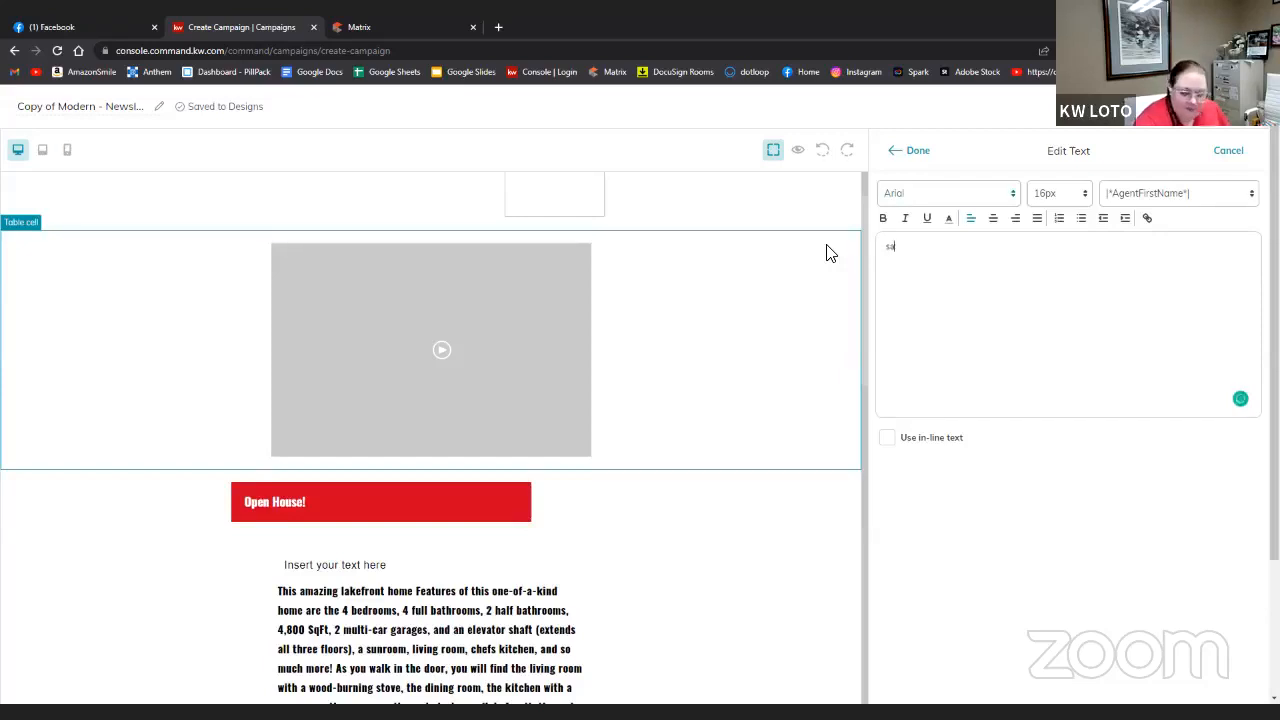
key("BackSpace")
key("BackSpace")
type("Satur")
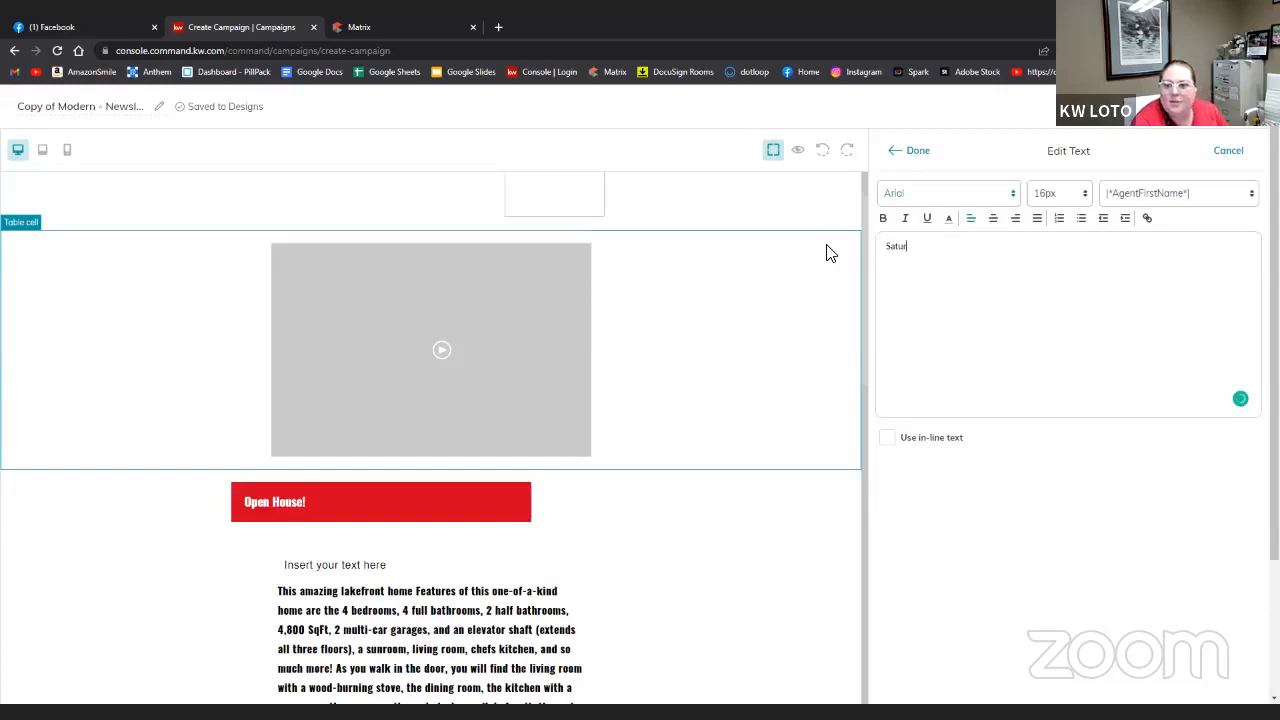
type("day")
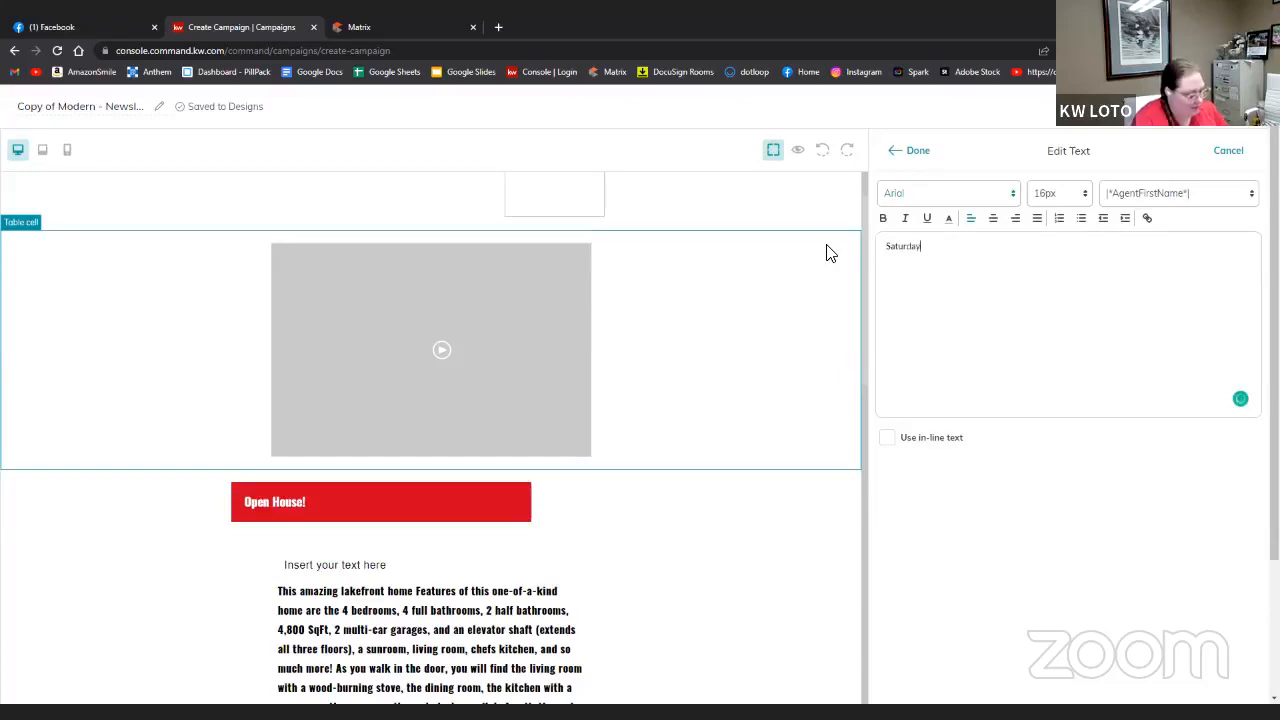
type(", August")
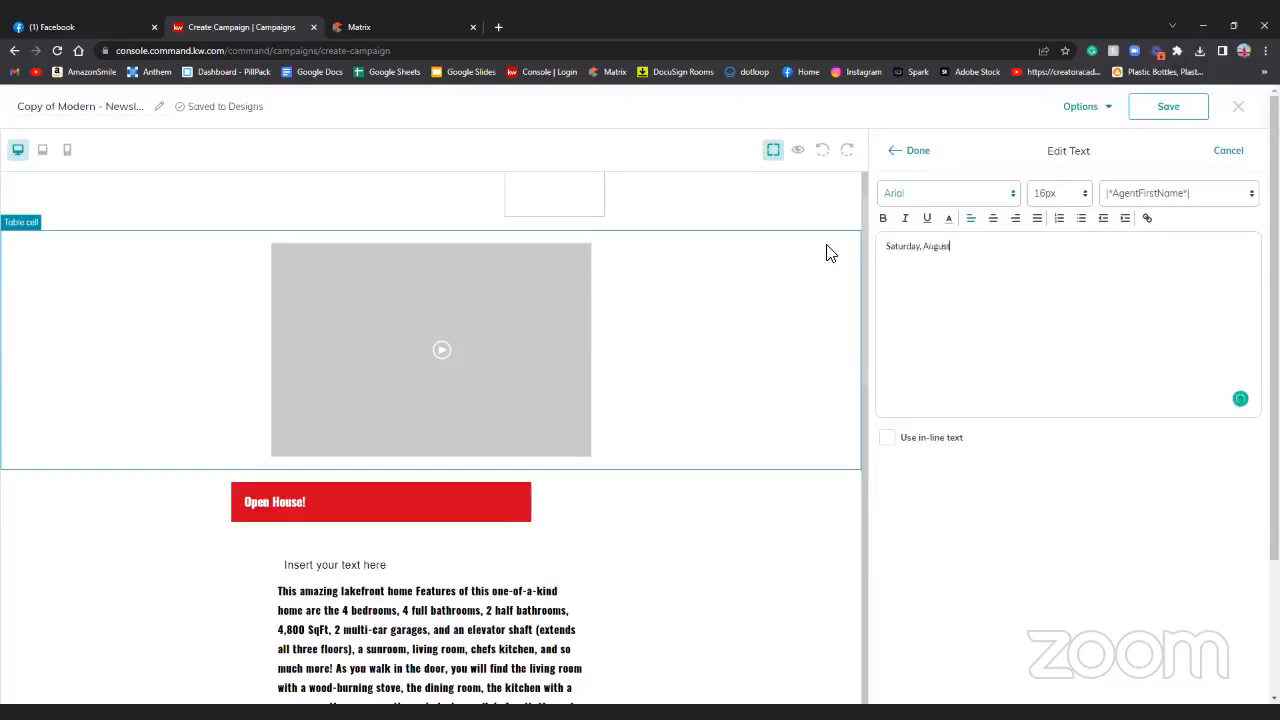
type(" 13th,")
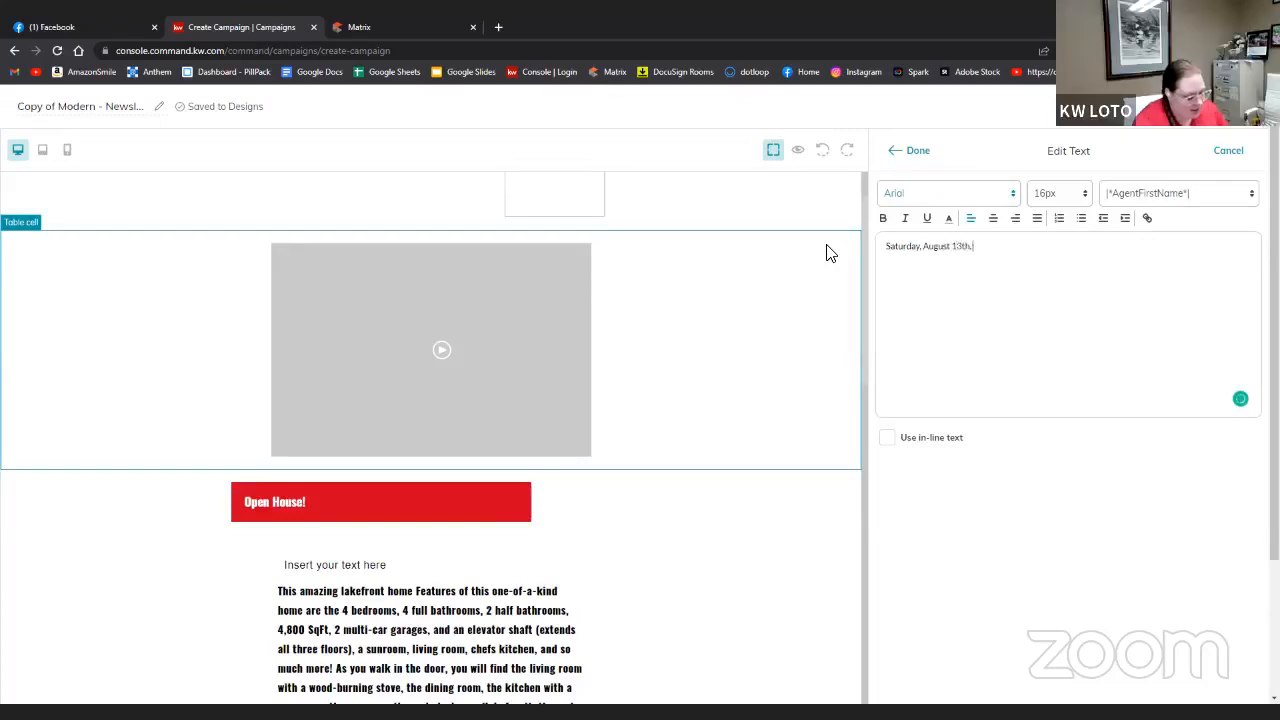
type(" 2022 ")
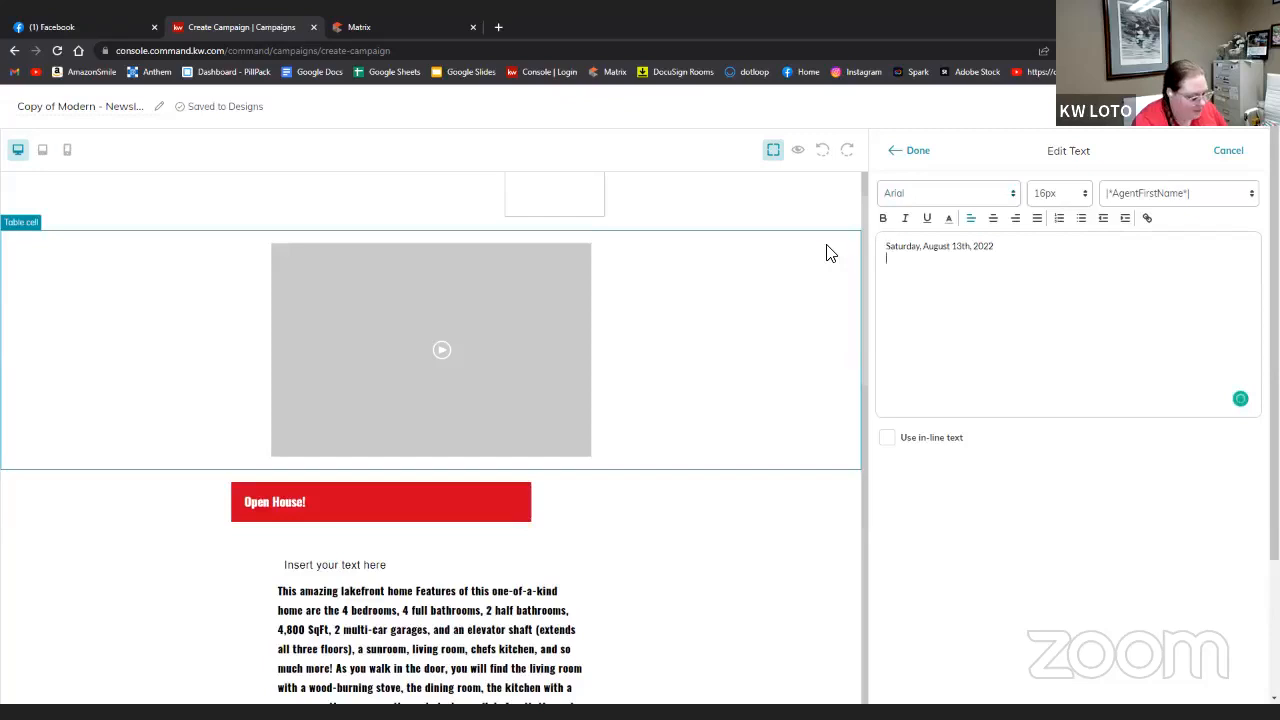
type("11:")
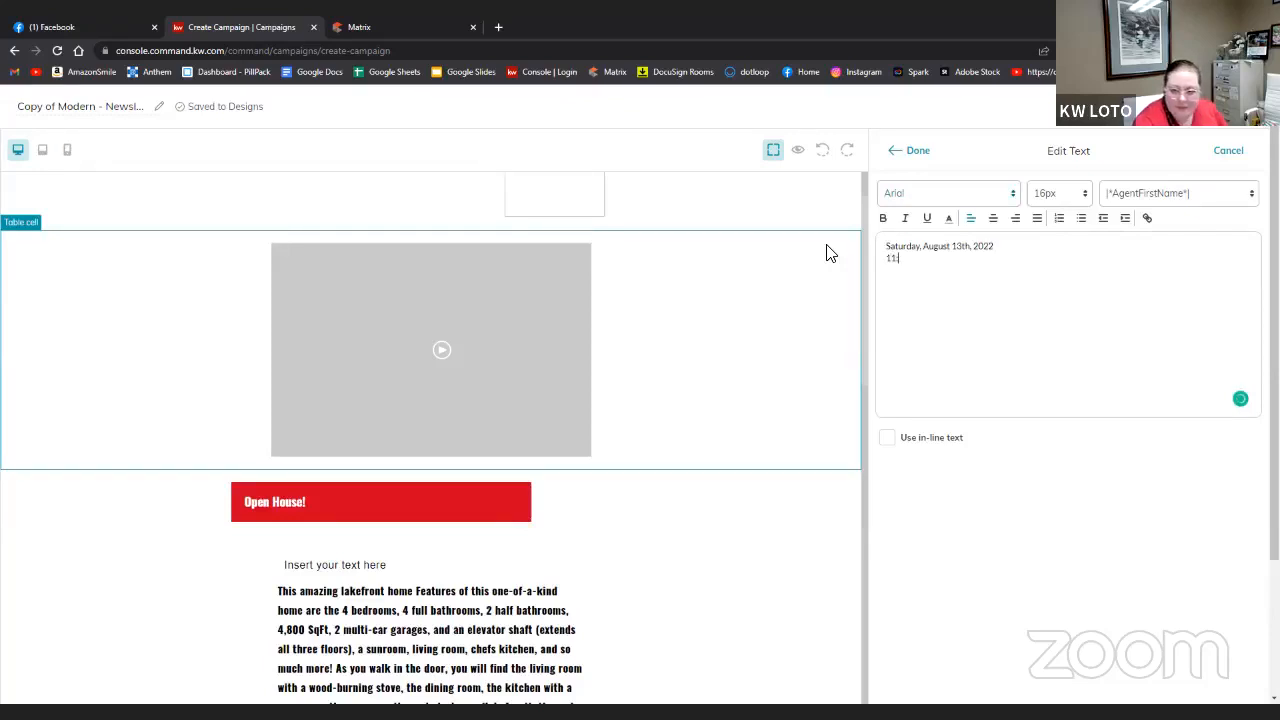
type("00")
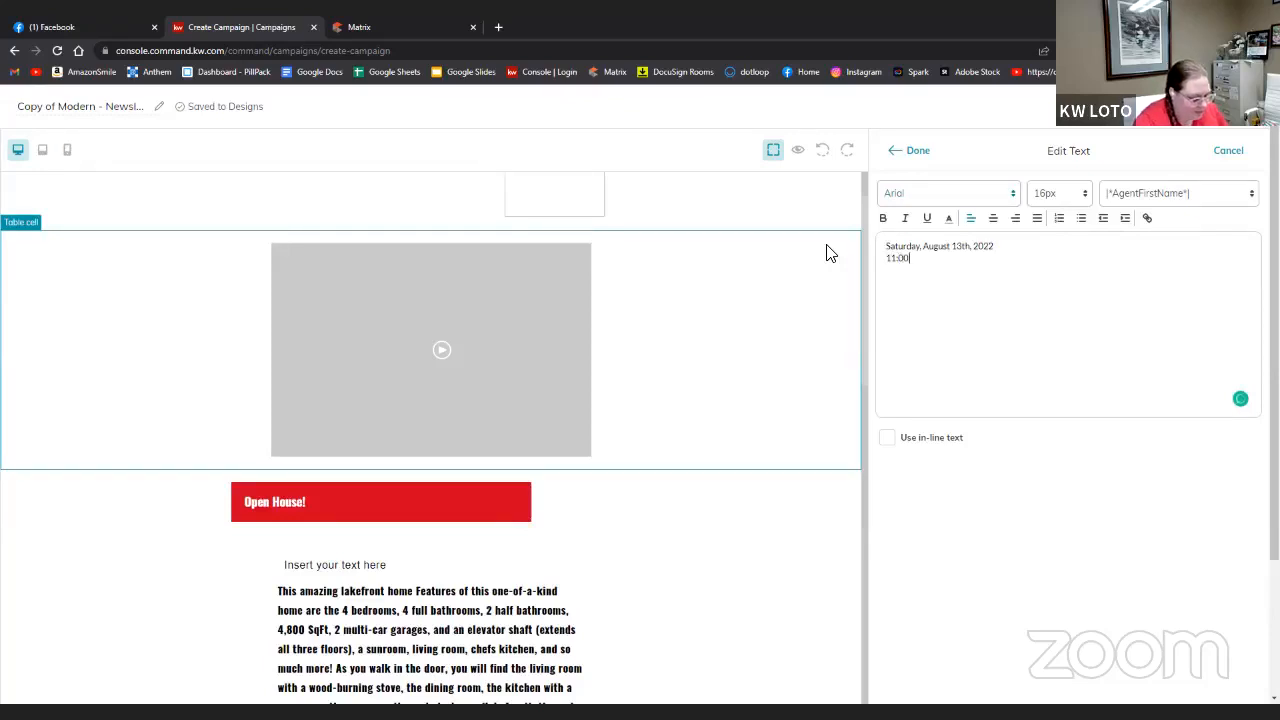
type(" am -")
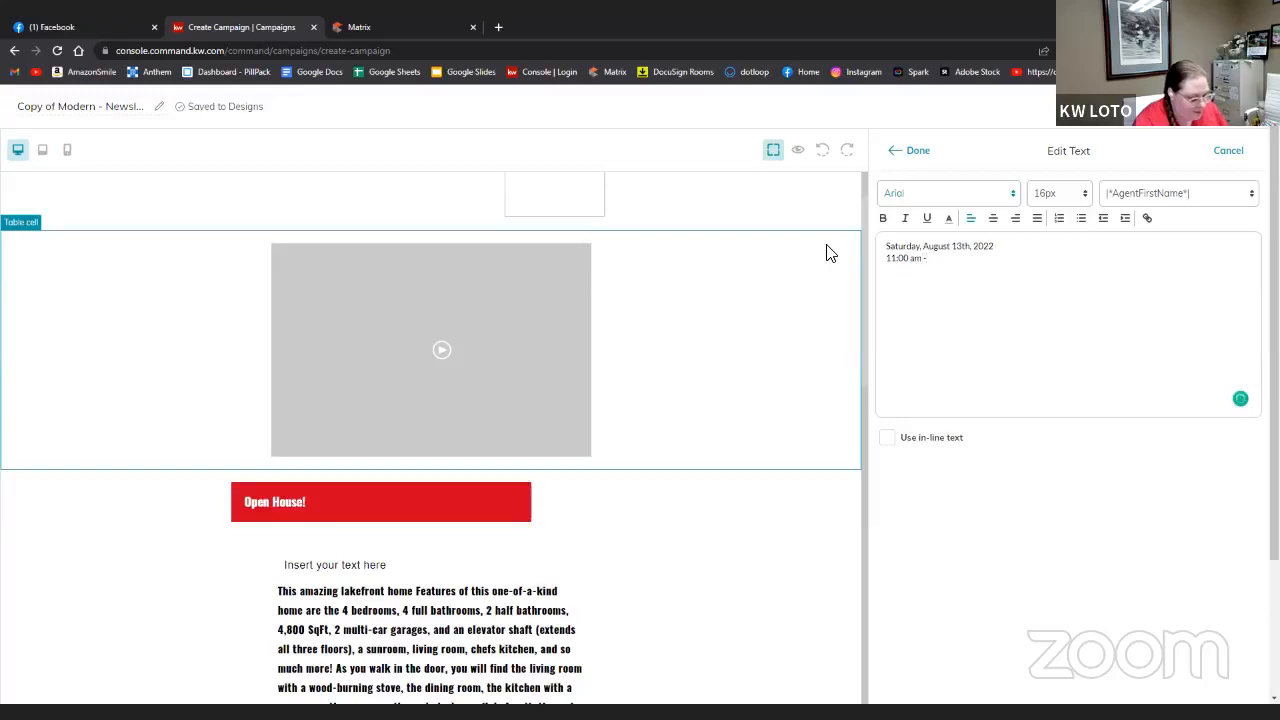
type("3:00 pm")
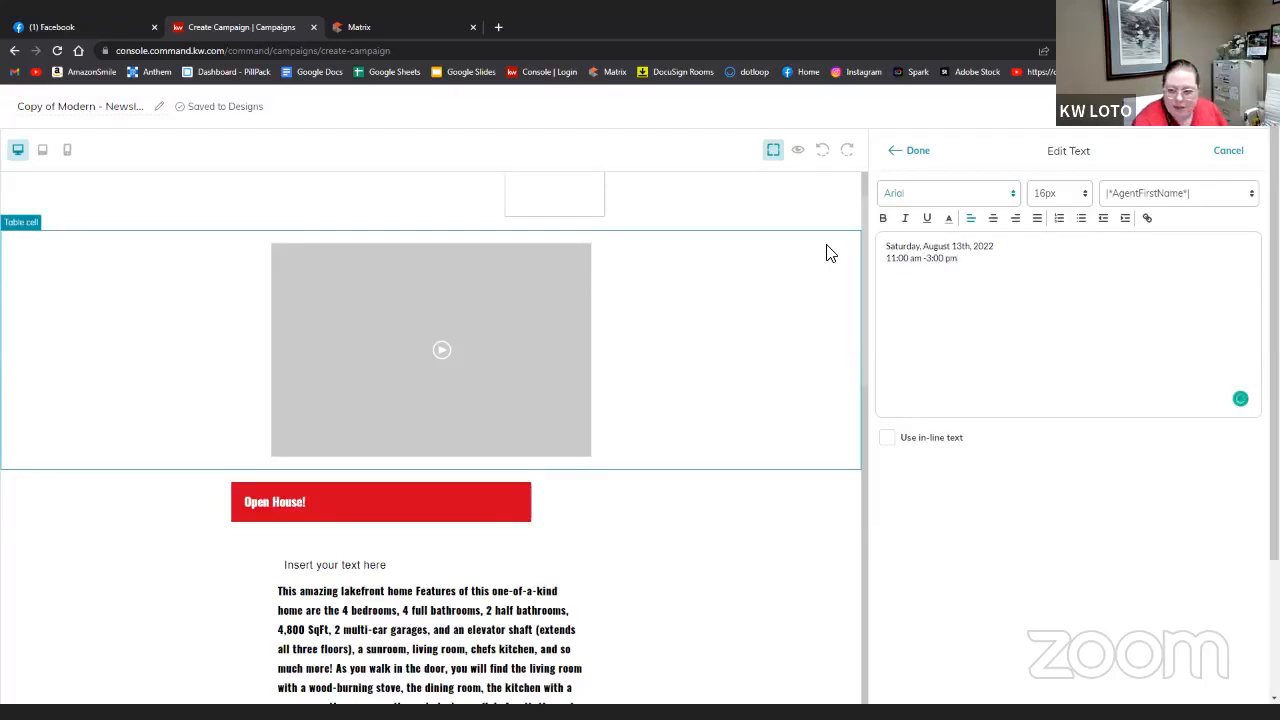
- Capitalise the times so the line reads 11:00 AM -3:00 PM
key("BackSpace")
key("BackSpace")
key("BackSpace")
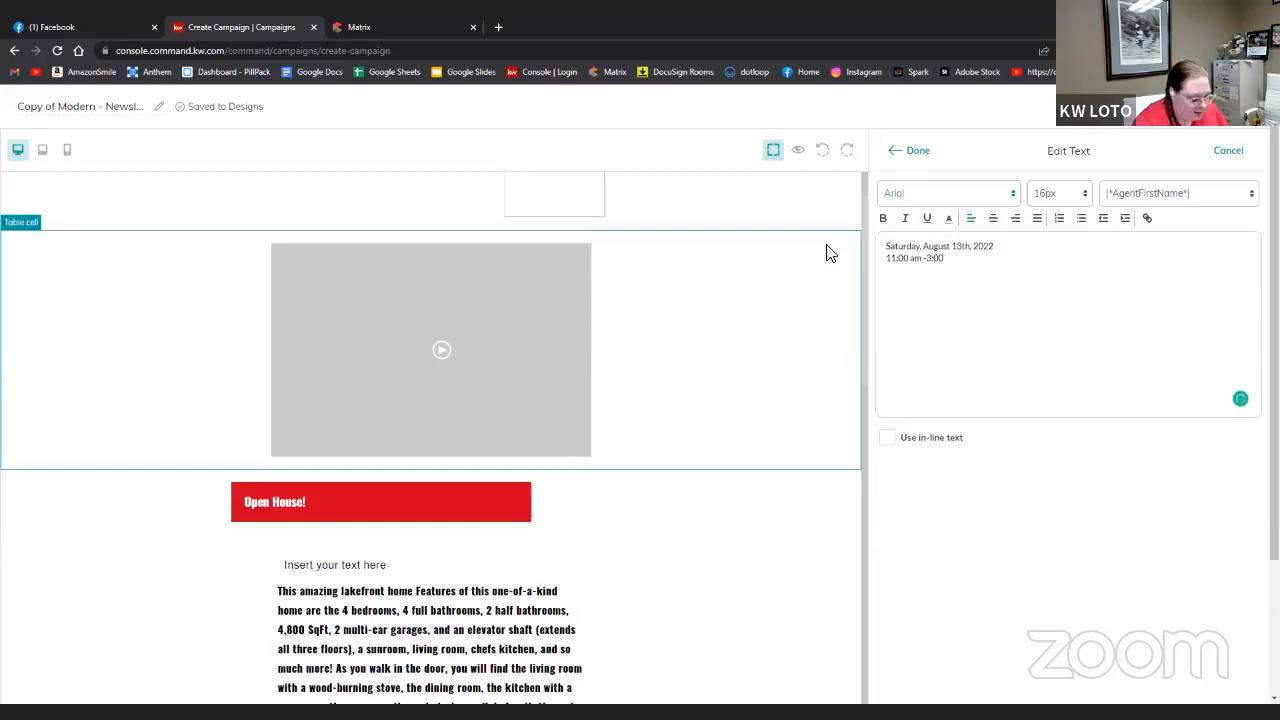
type("pm")
key("Left")
key("Left")
key("Left")
key("Left")
key("Left")
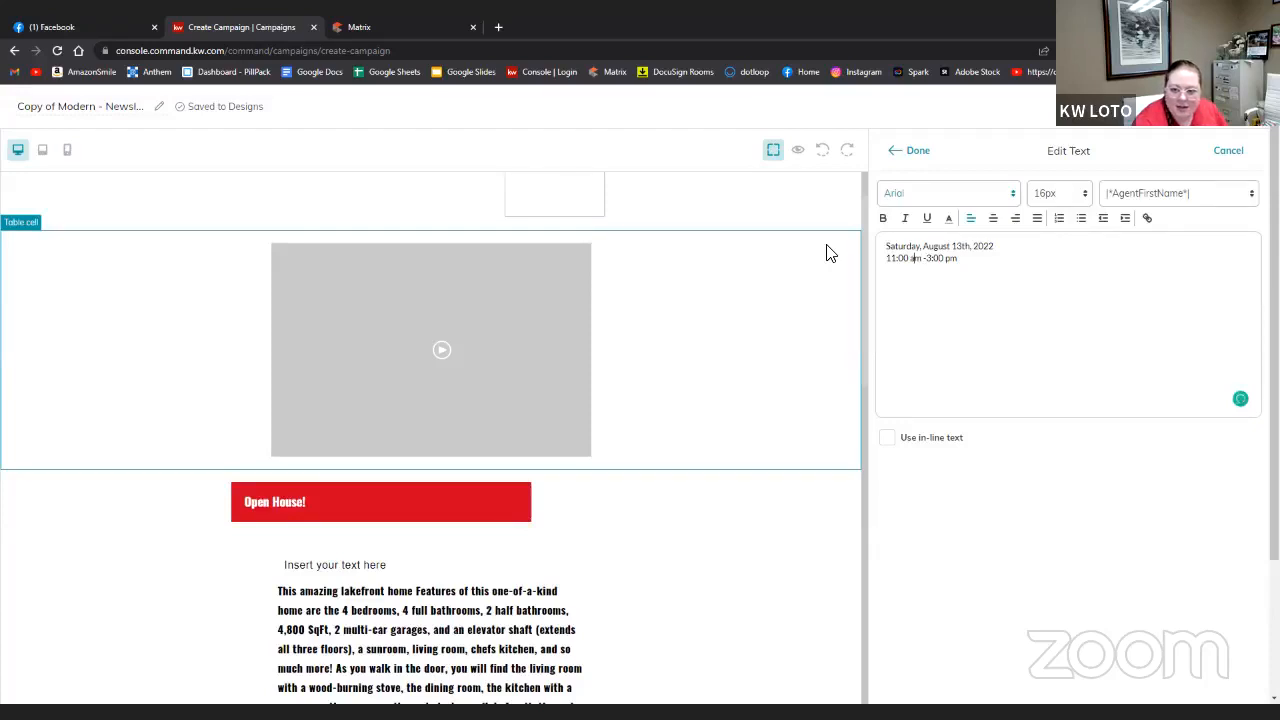
key("BackSpace")
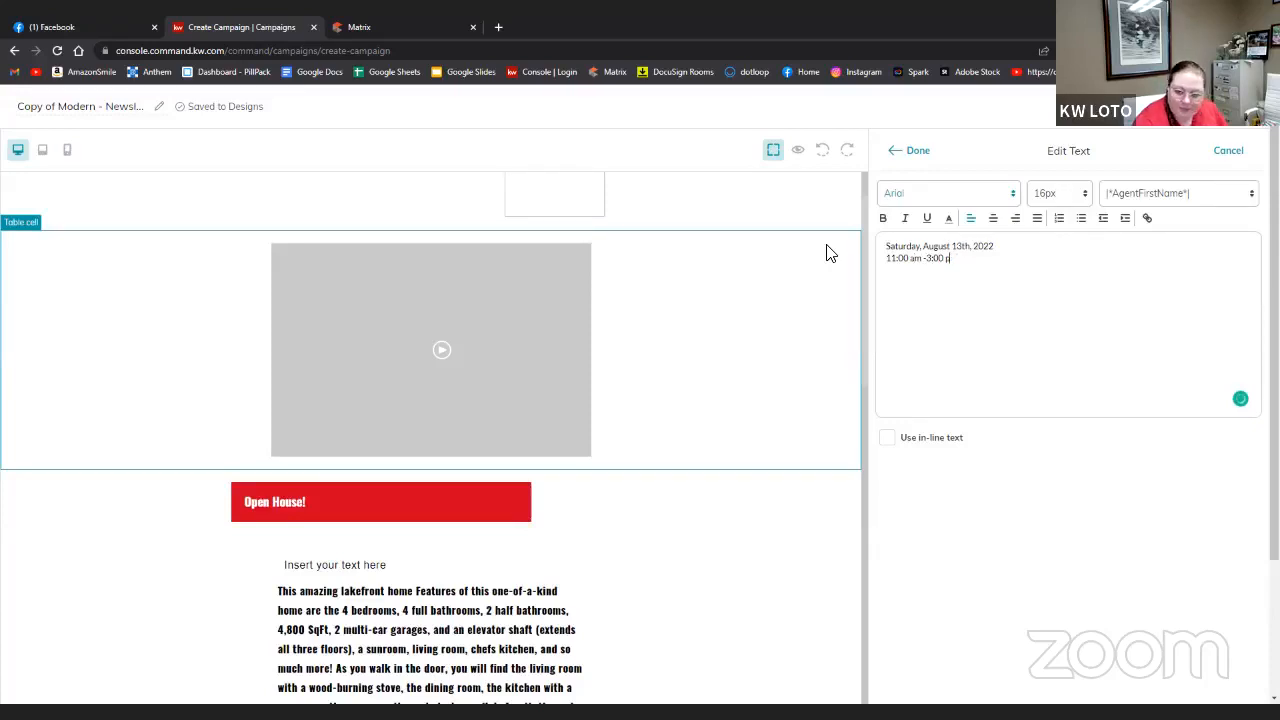
type("PM")
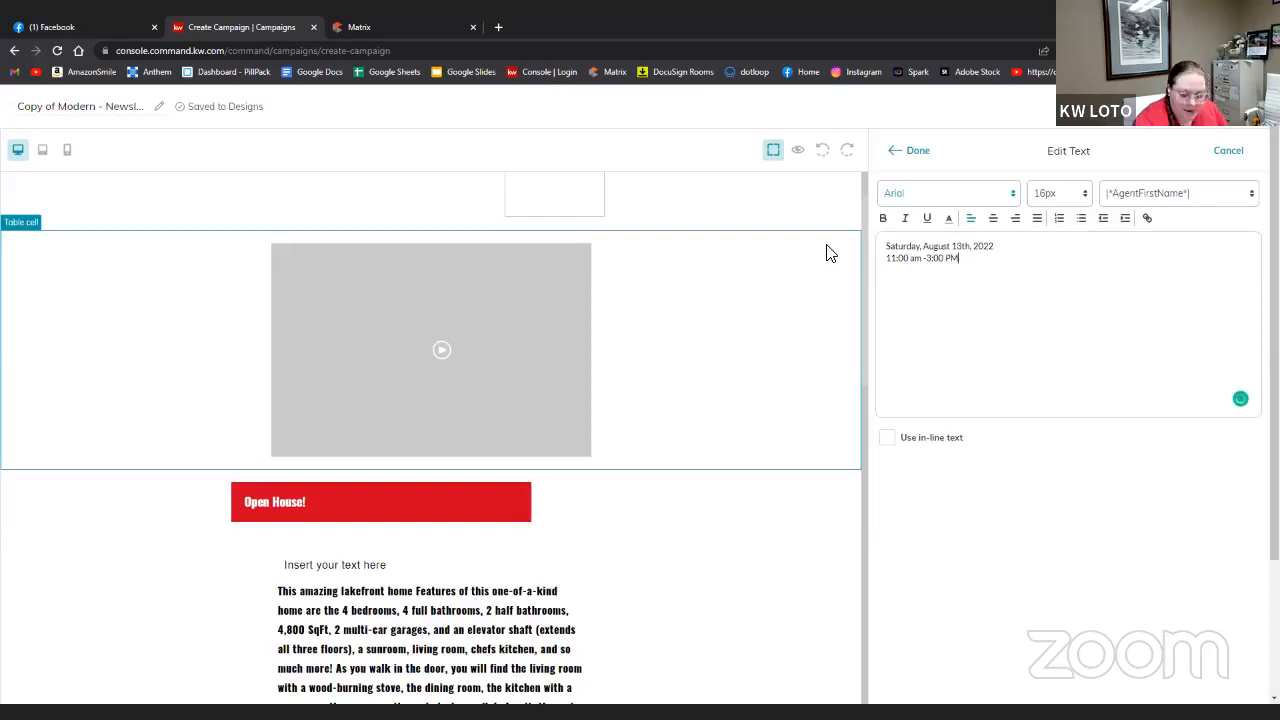
key("Left")
key("Left")
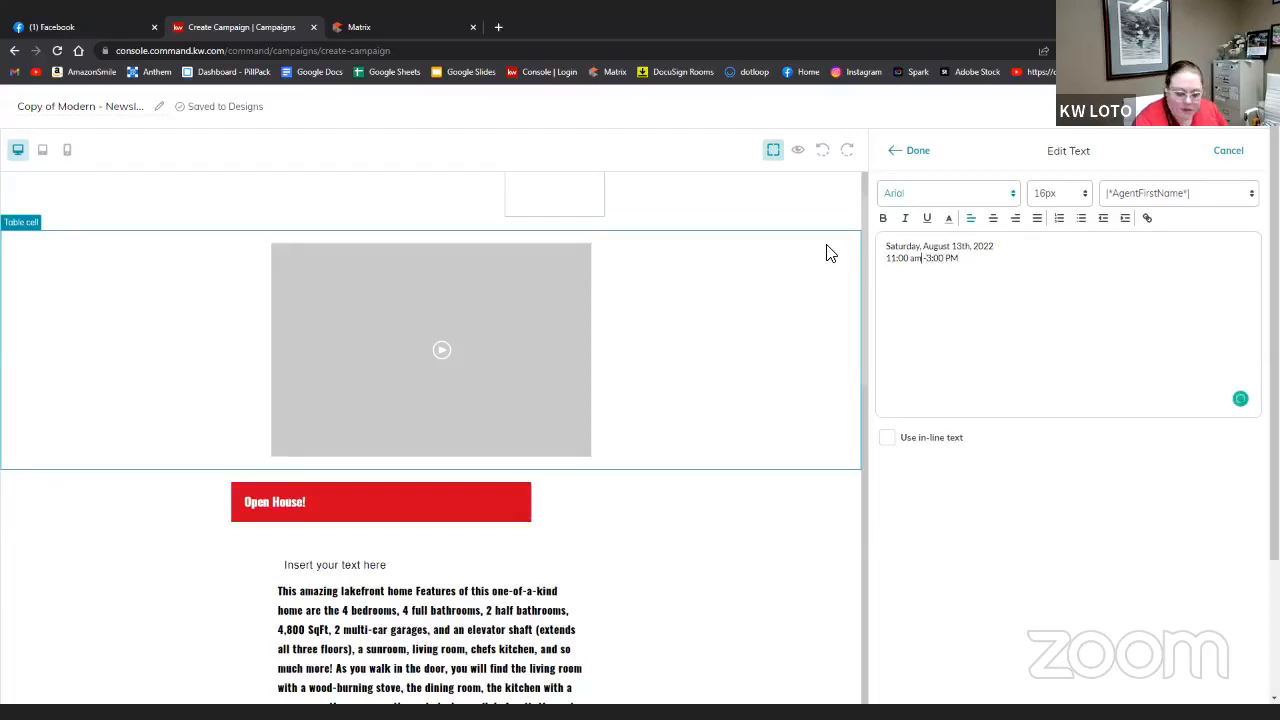
key("BackSpace")
key("BackSpace")
type("AM")
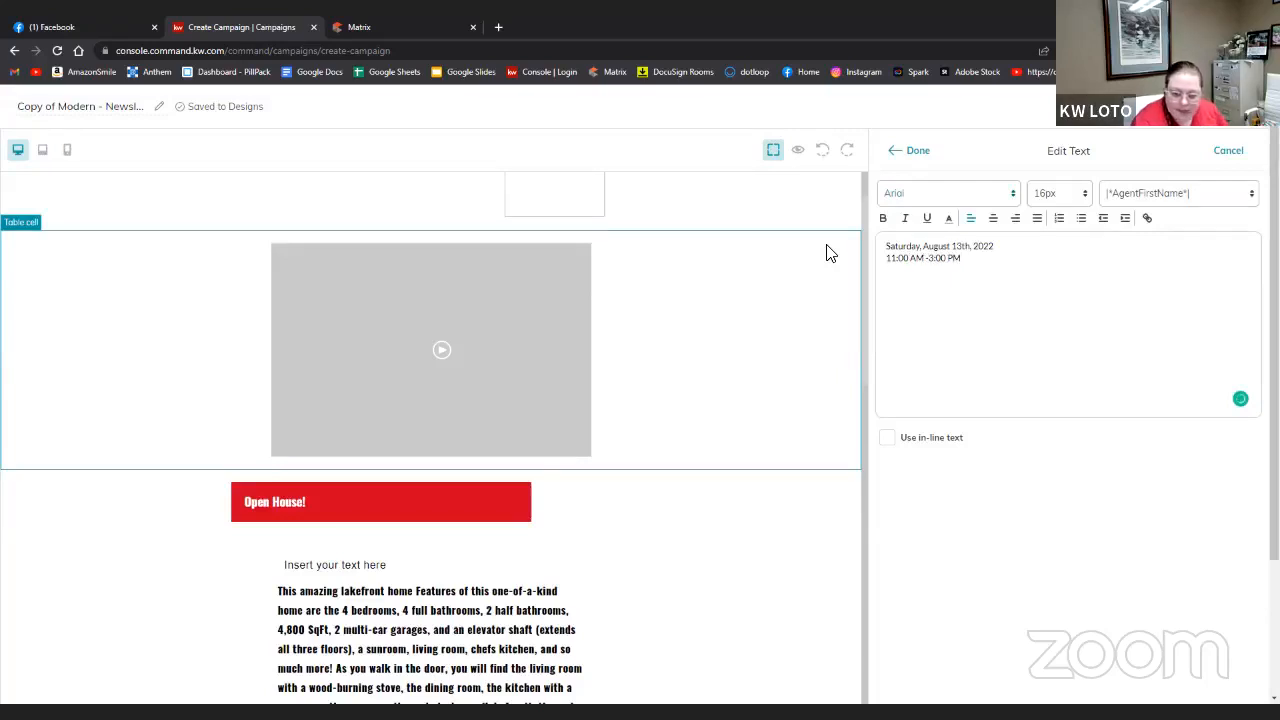
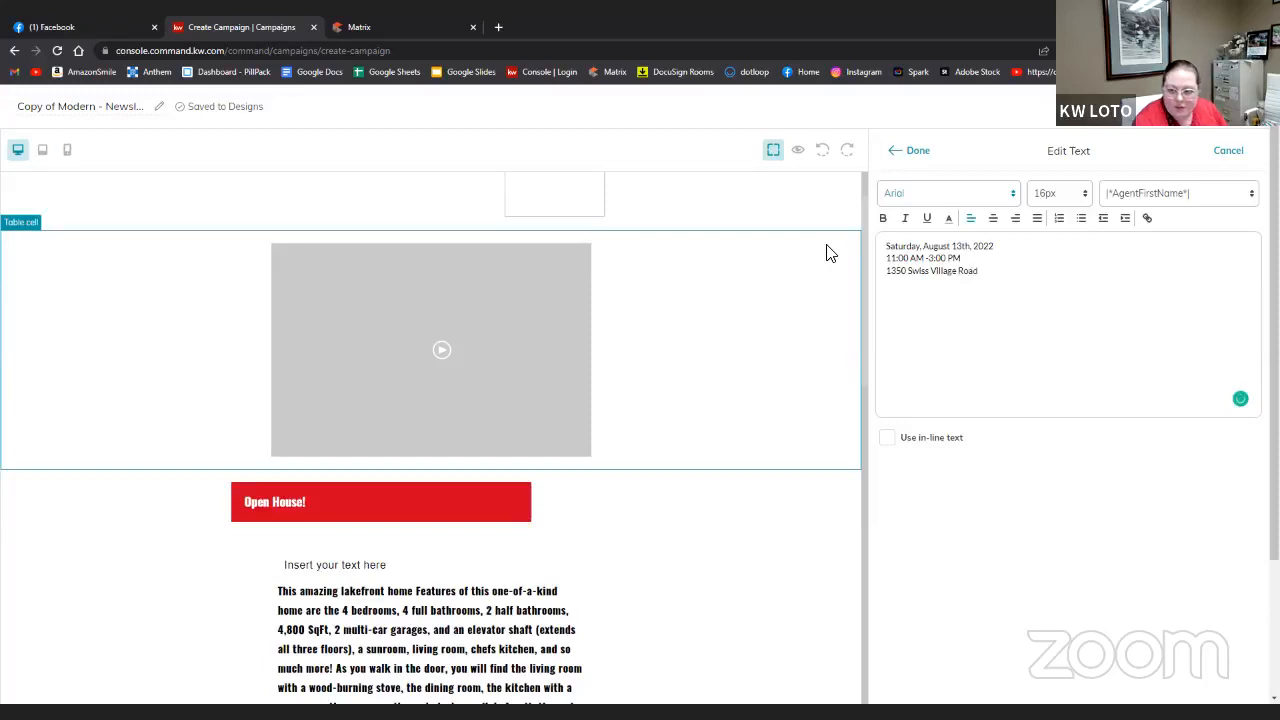
key("Return")
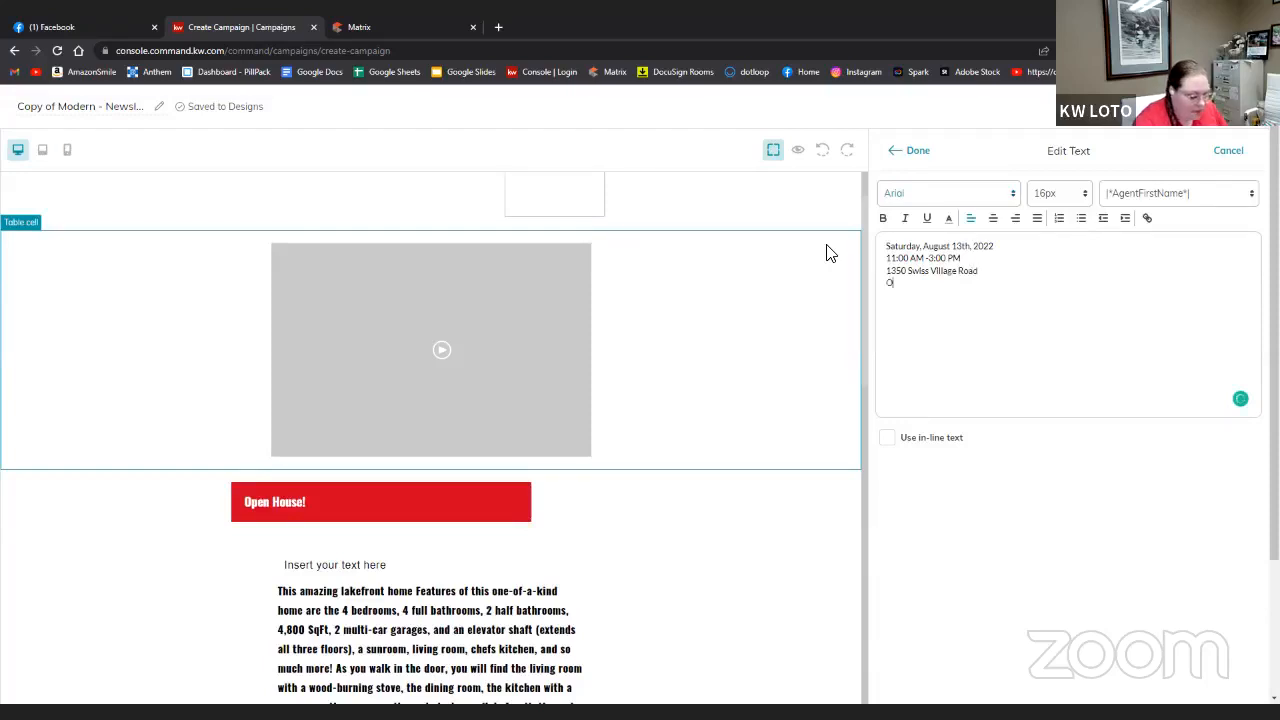
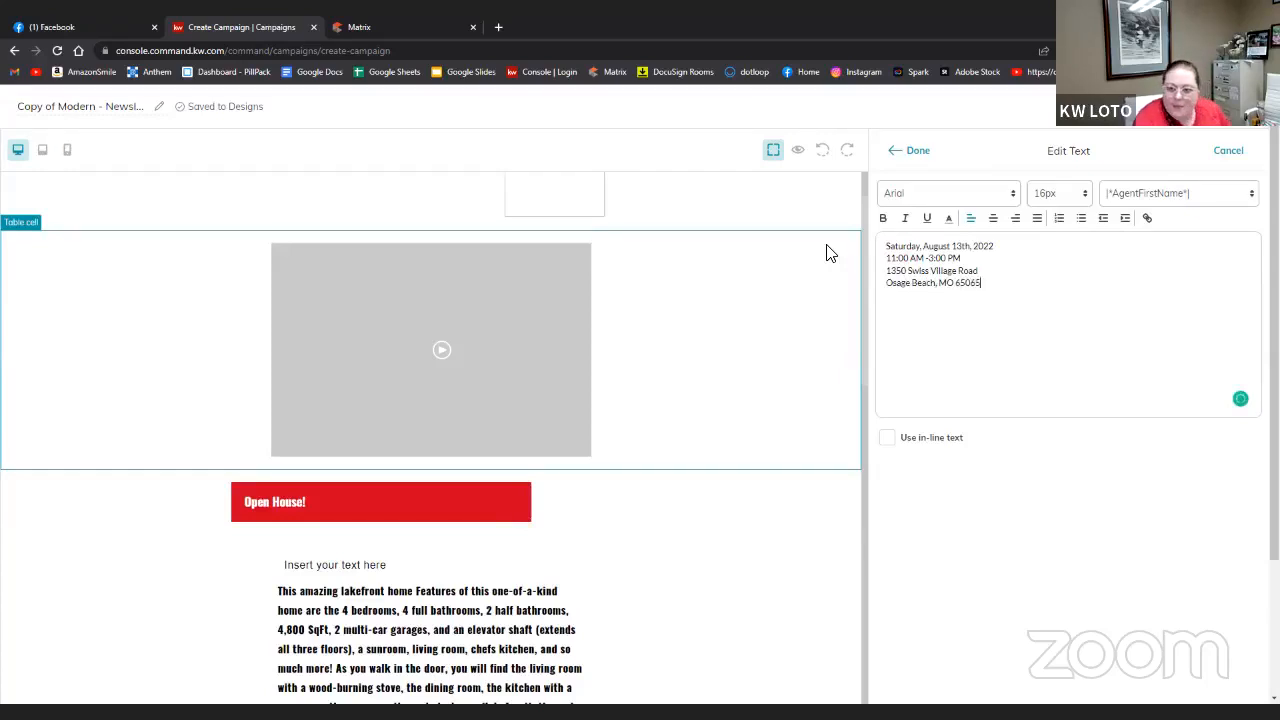
left_click_drag(1026, 300, 886, 246)
left_click(998, 228)
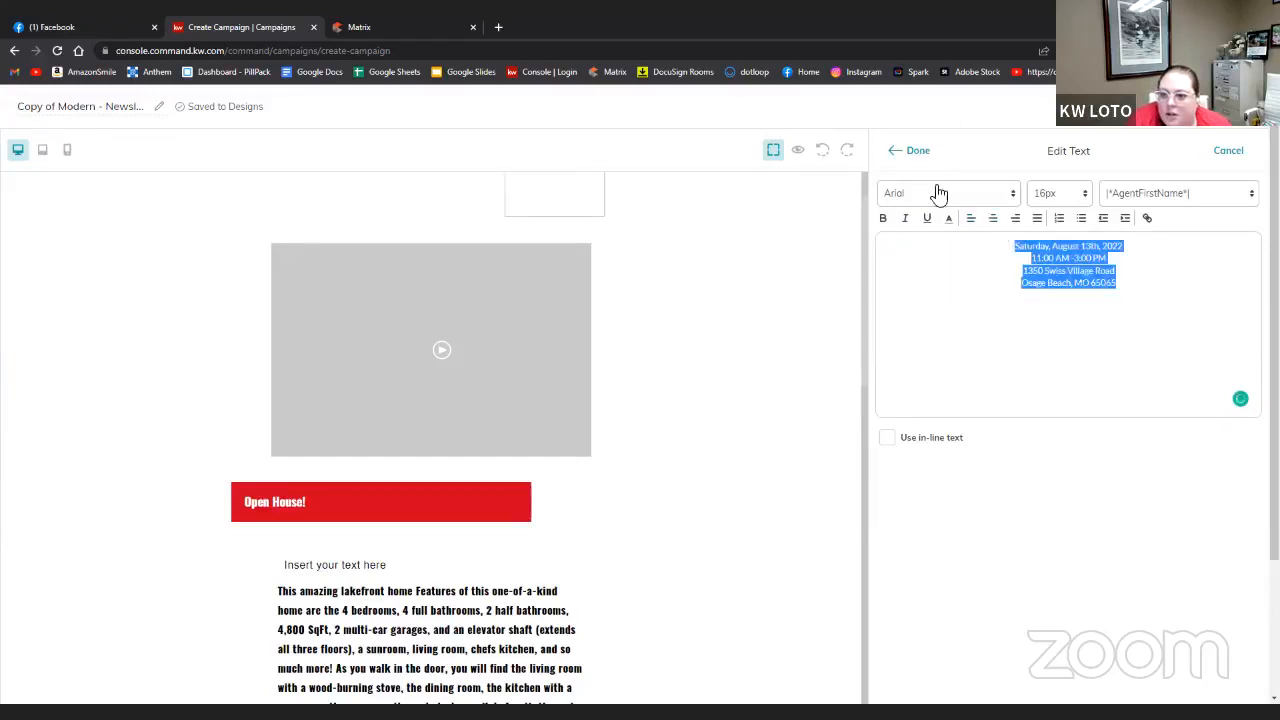
left_click(908, 155)
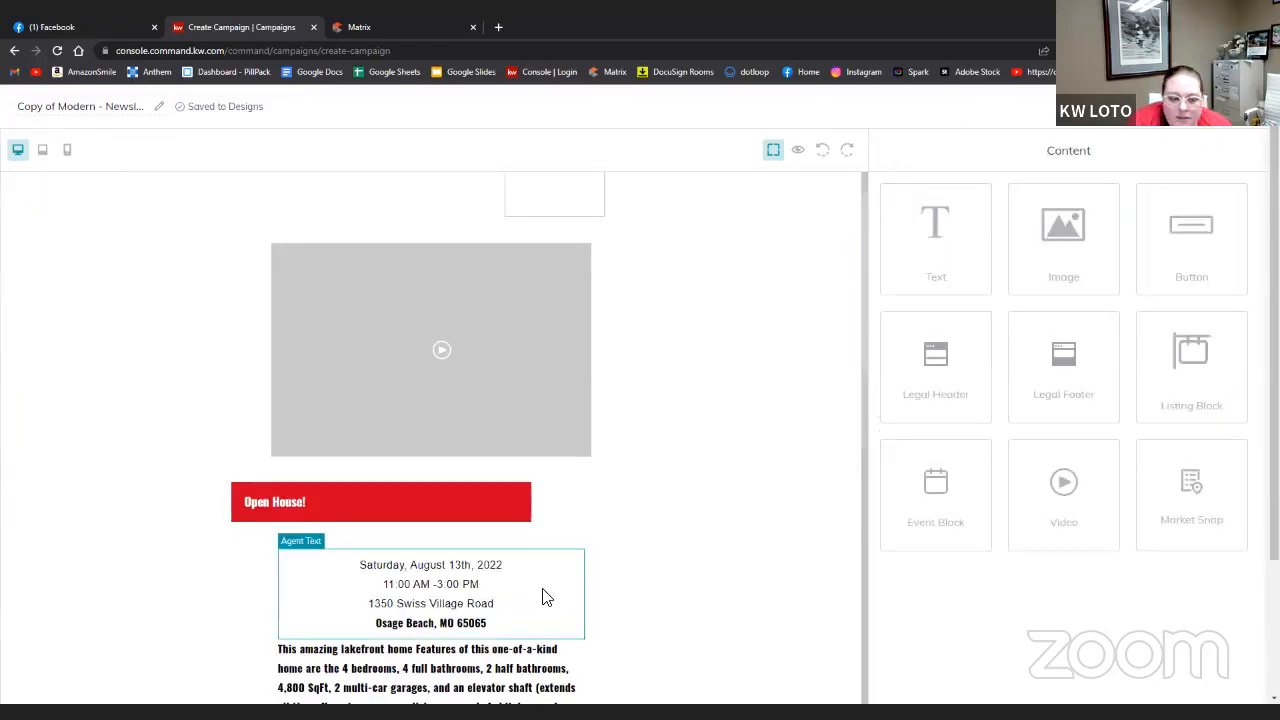
- Toggle bold on the whole lakefront home description paragraph
scroll(545, 597, "down", 2)
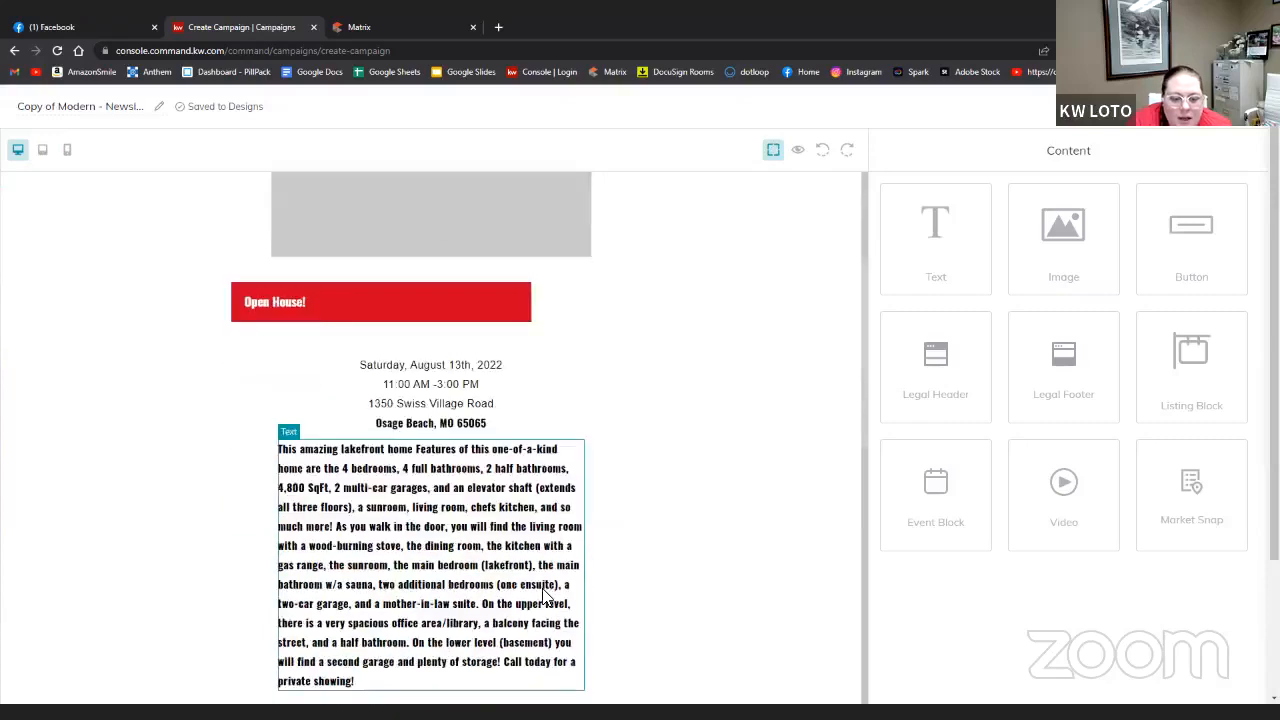
left_click(545, 597)
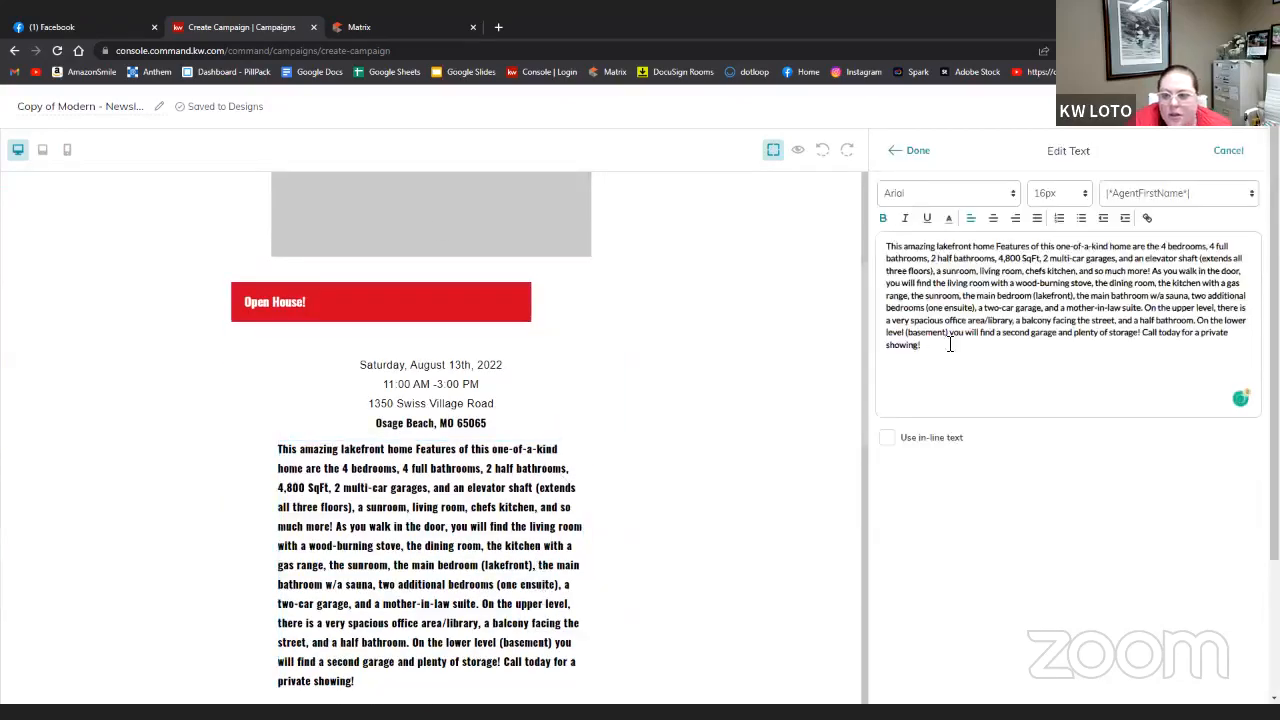
left_click_drag(950, 342, 872, 254)
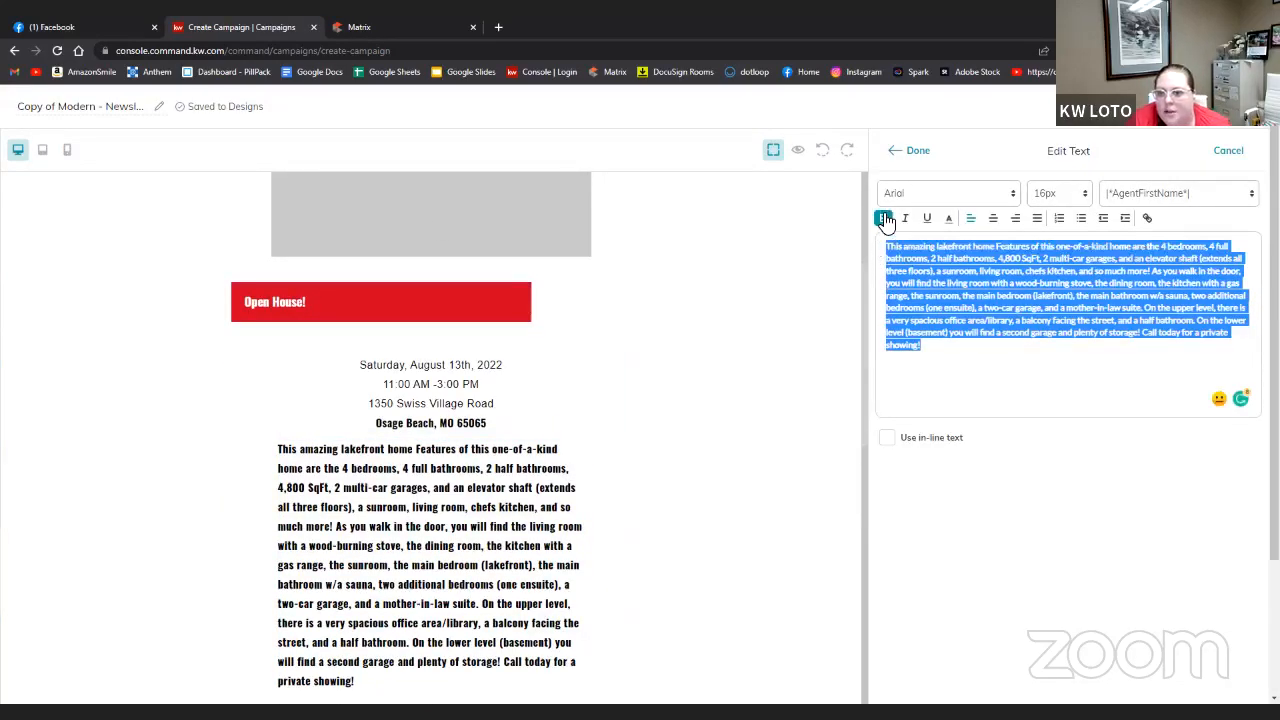
left_click(884, 218)
left_click(918, 151)
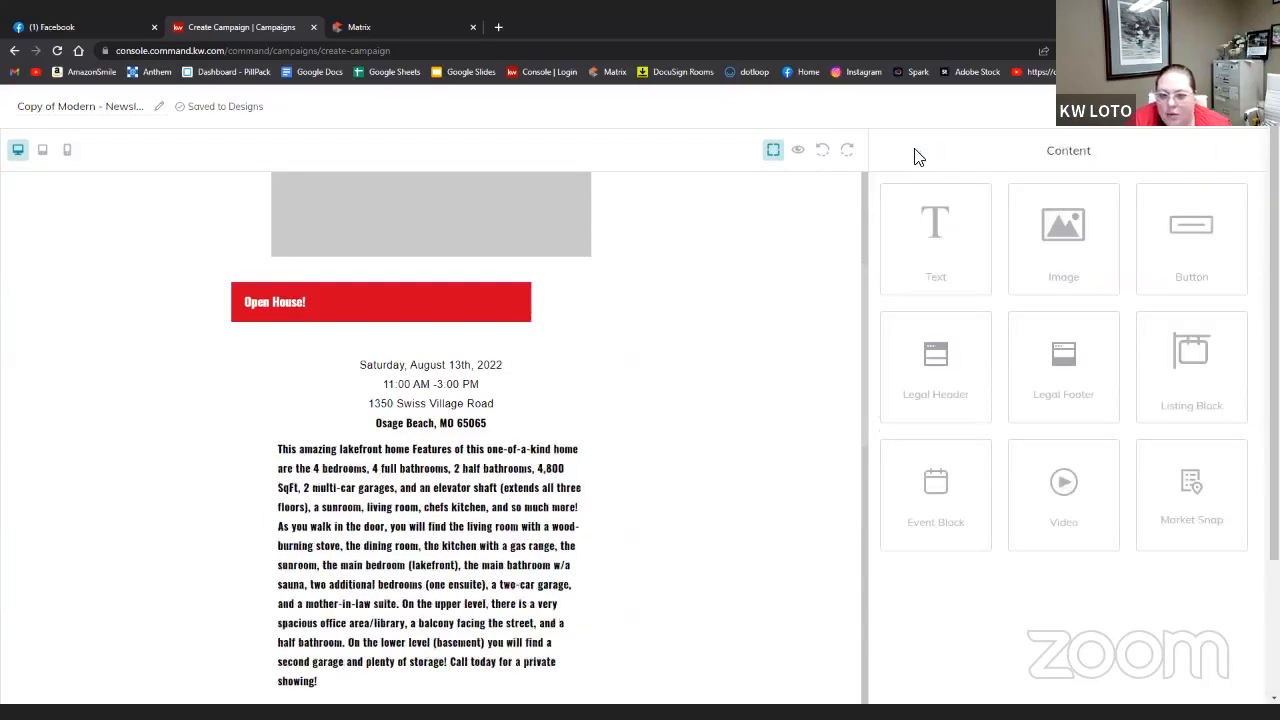
- Set the description paragraph's font to Verdana
left_click(500, 497)
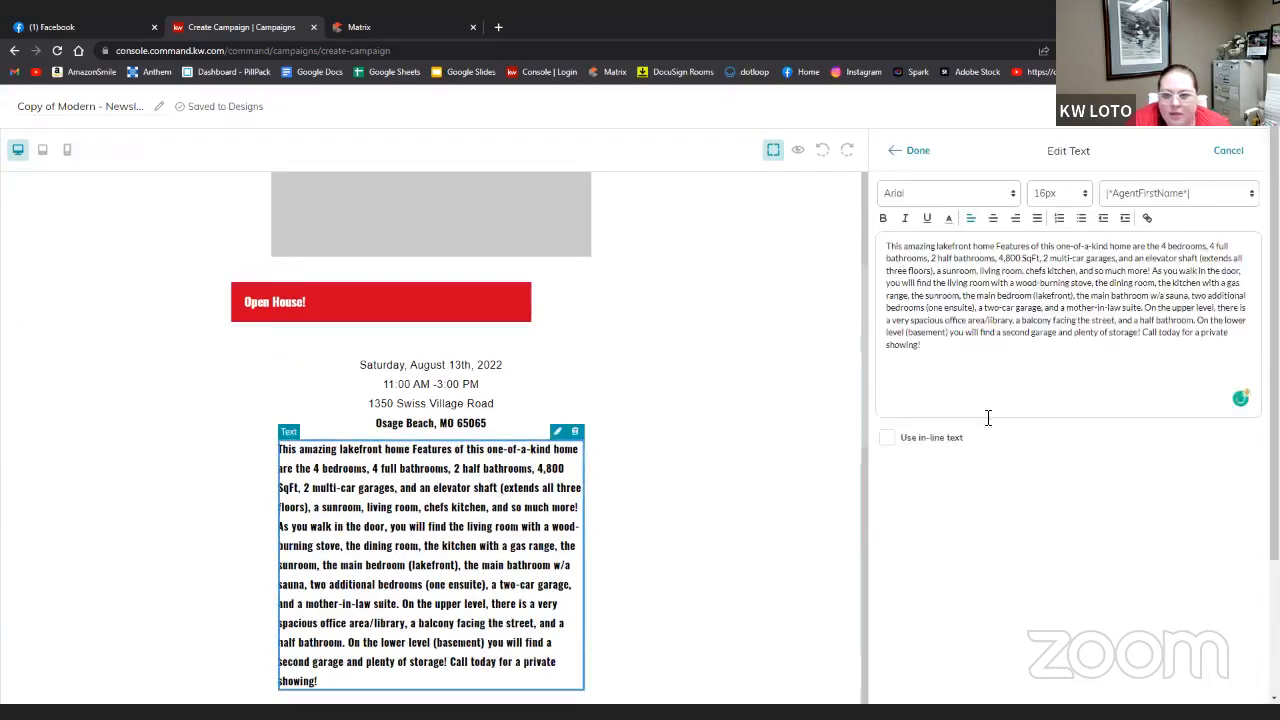
left_click_drag(980, 333, 864, 256)
left_click(955, 365)
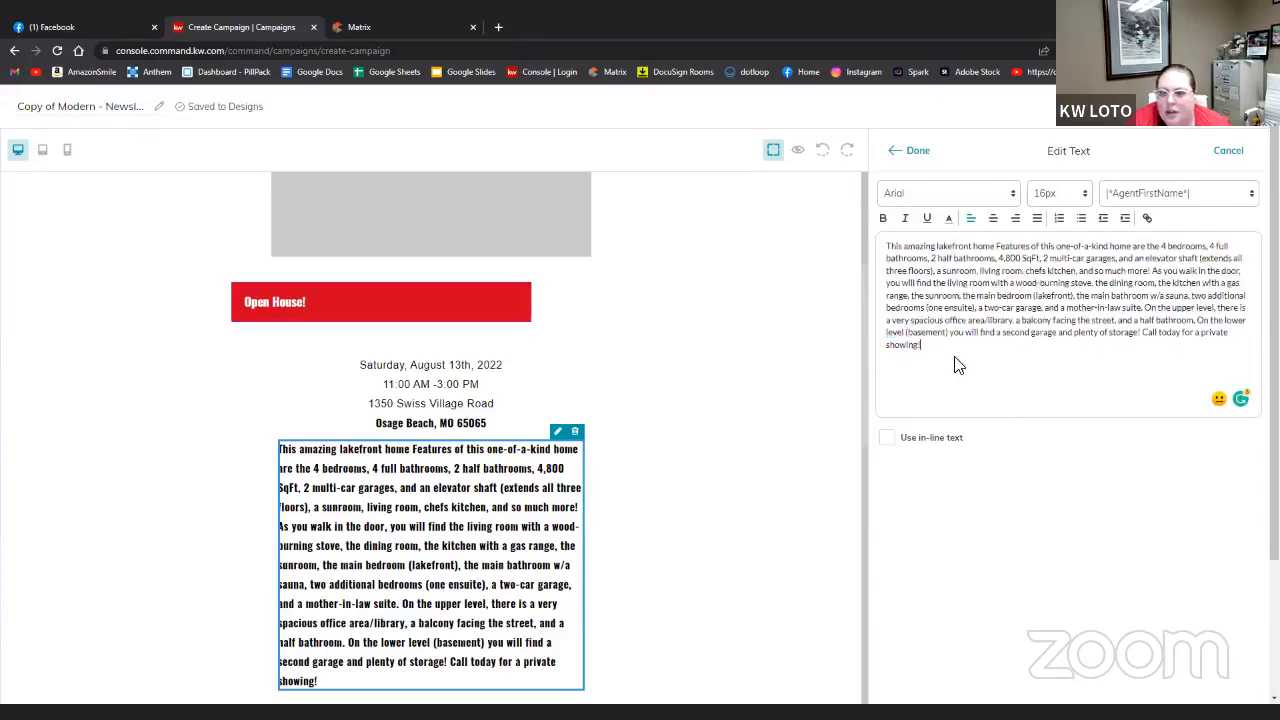
left_click_drag(840, 303, 843, 263)
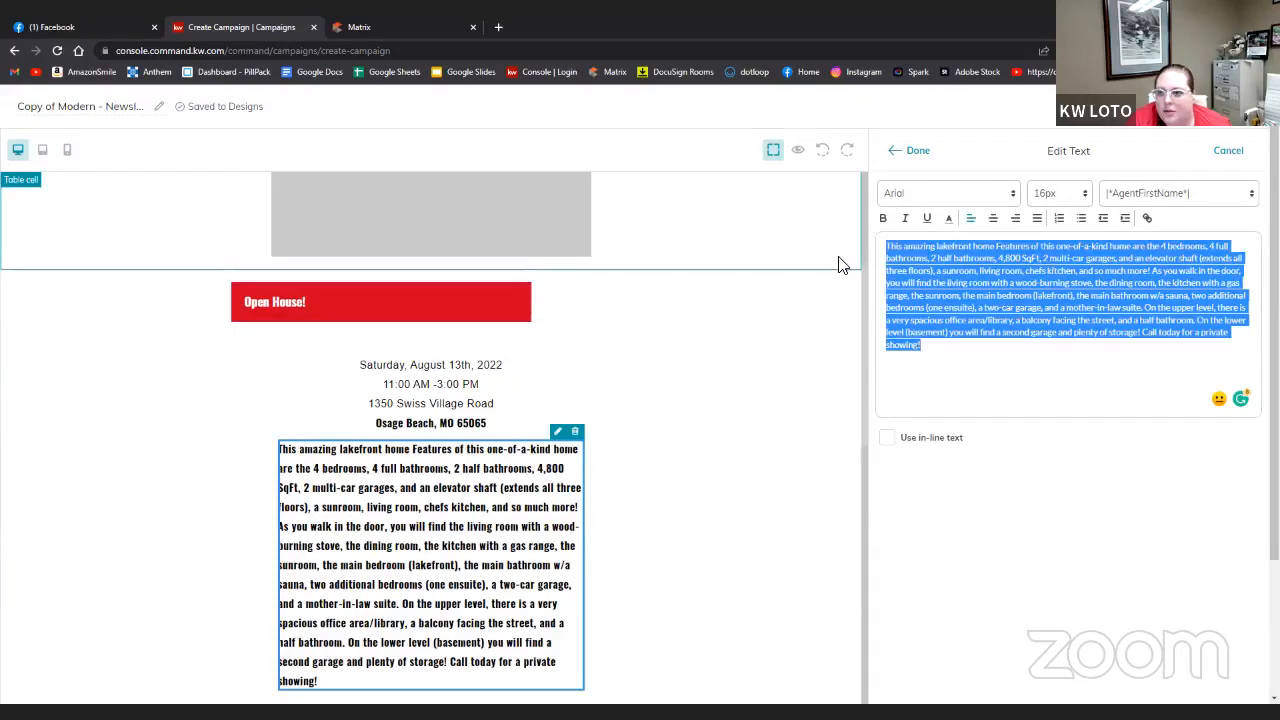
left_click(997, 200)
left_click(935, 240)
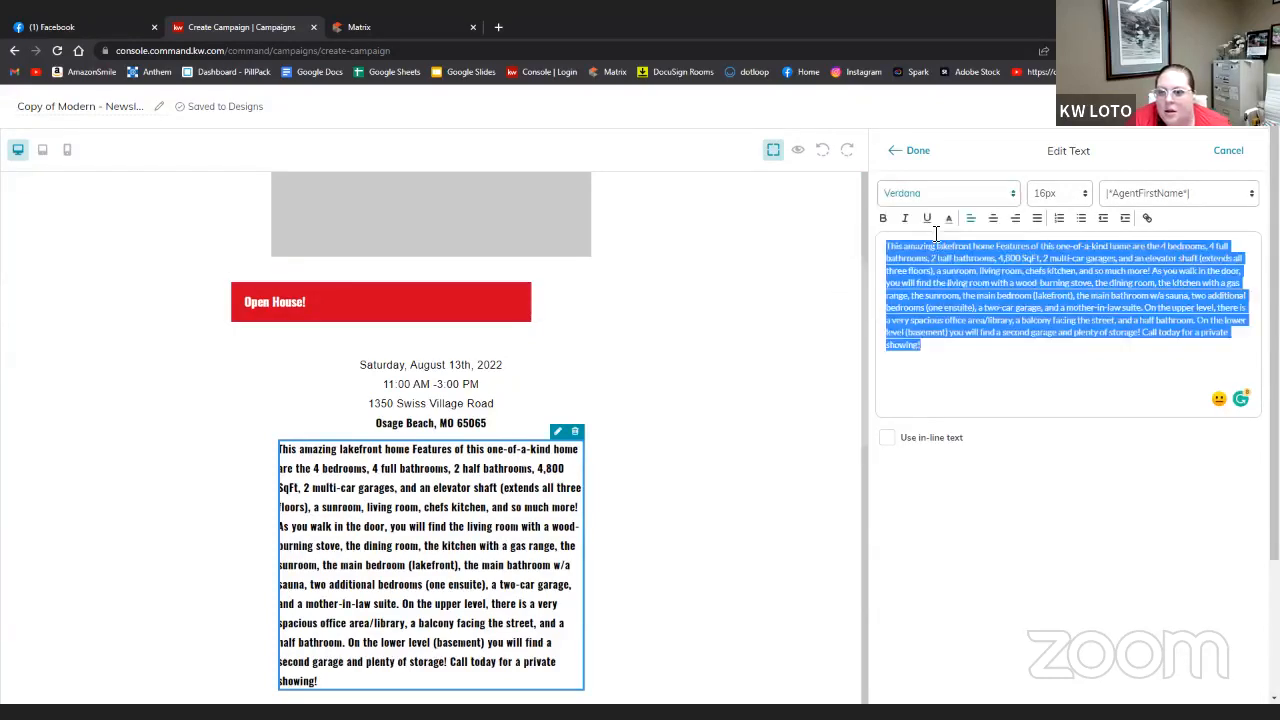
left_click(912, 149)
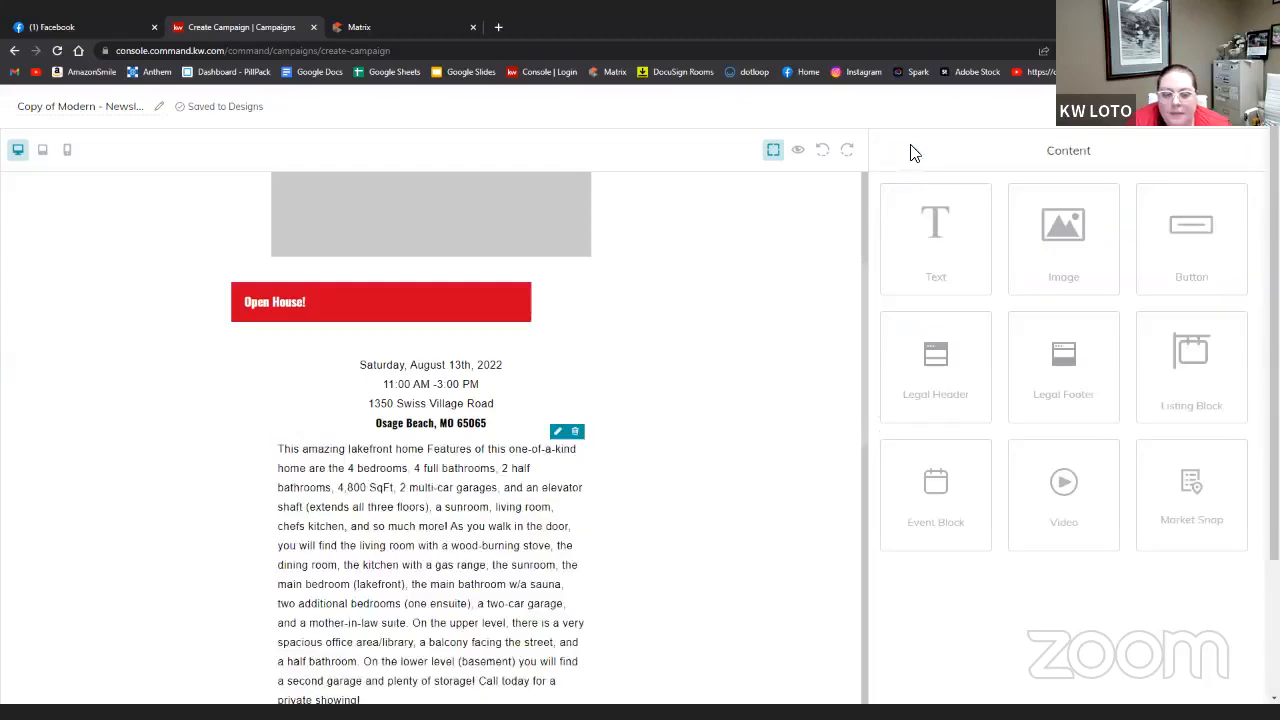
- Make the date and address lines bold Arial at 22px
left_click(466, 383)
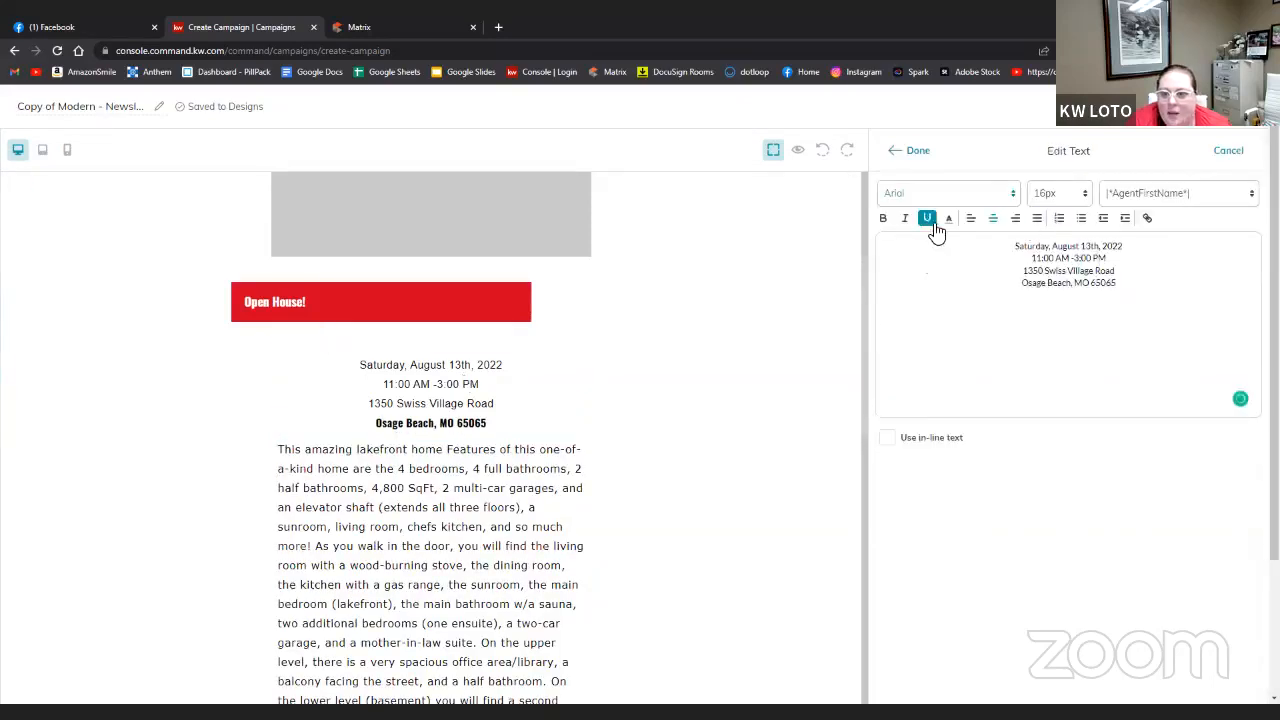
left_click_drag(1134, 289, 1016, 243)
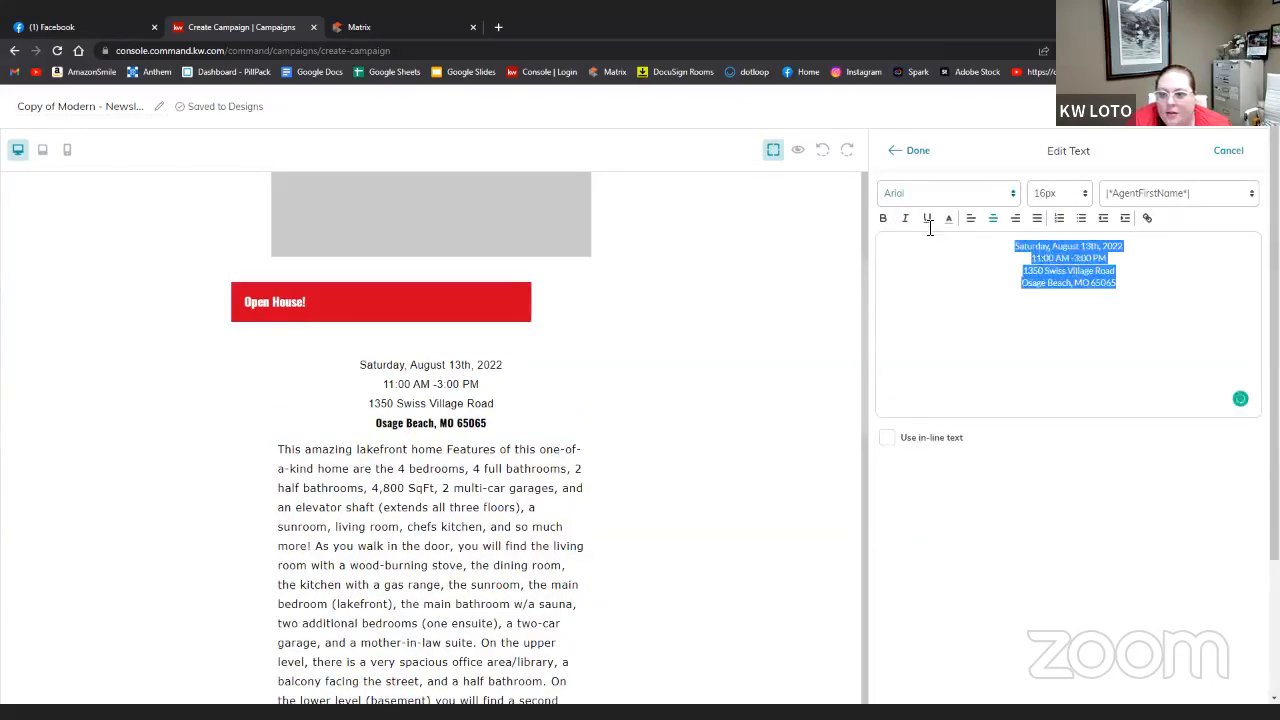
left_click(918, 150)
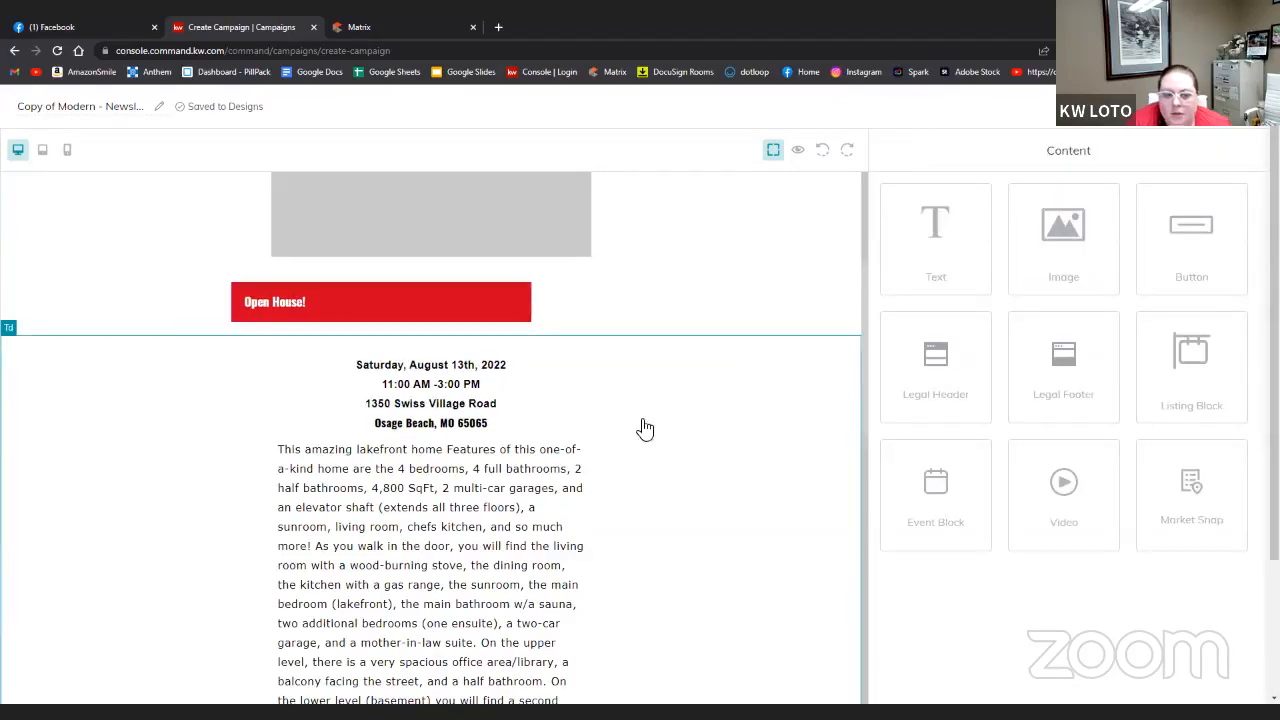
left_click(476, 403)
left_click_drag(1166, 288, 1010, 236)
left_click(1000, 190)
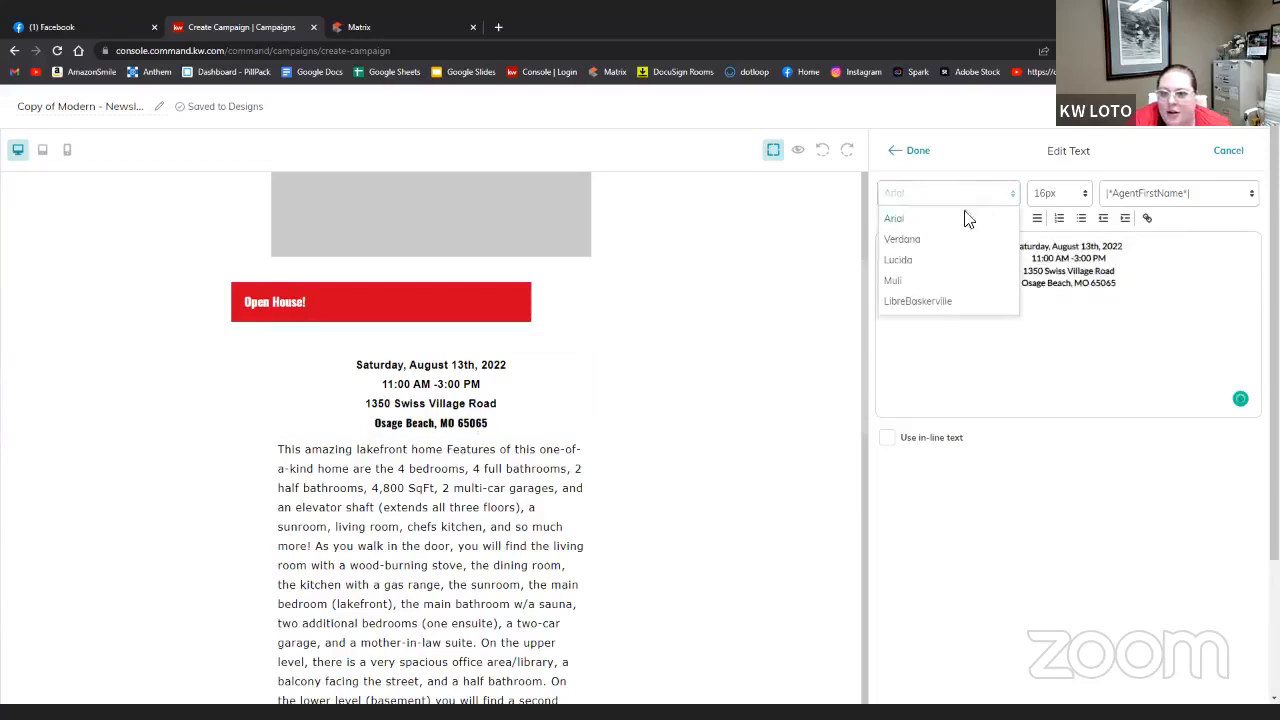
left_click(966, 220)
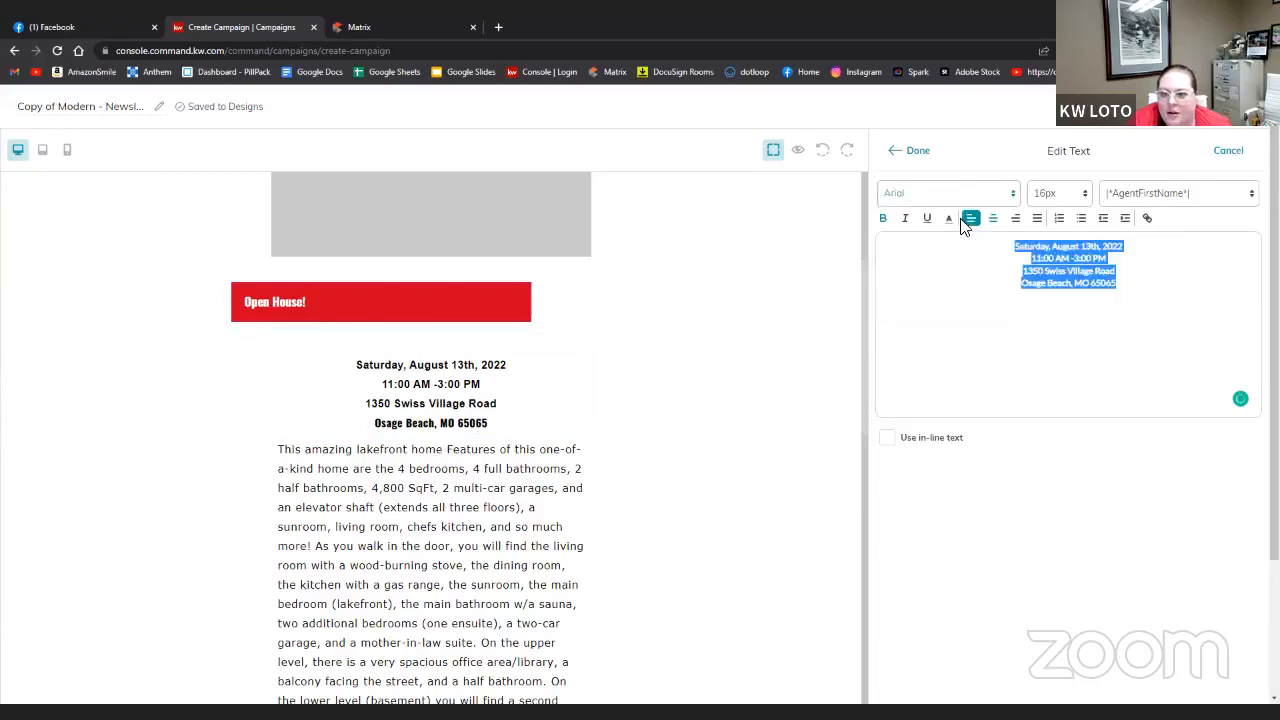
left_click(1086, 194)
left_click(1049, 343)
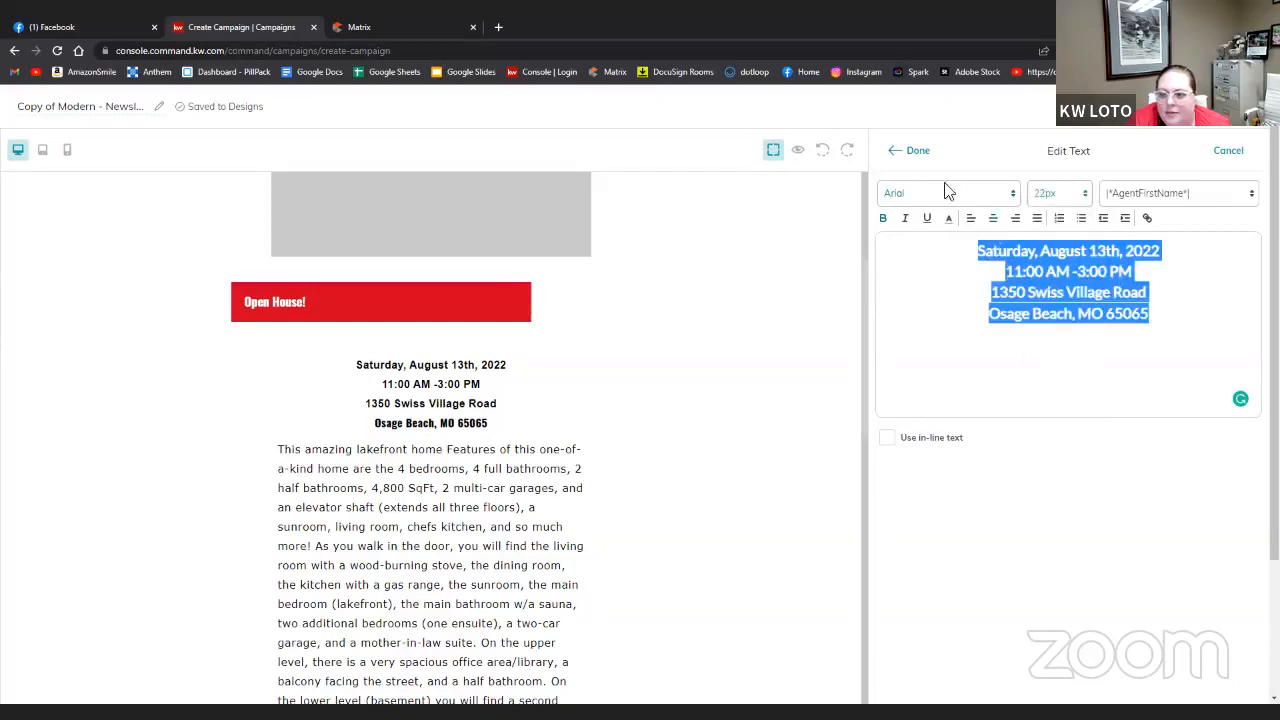
left_click(913, 152)
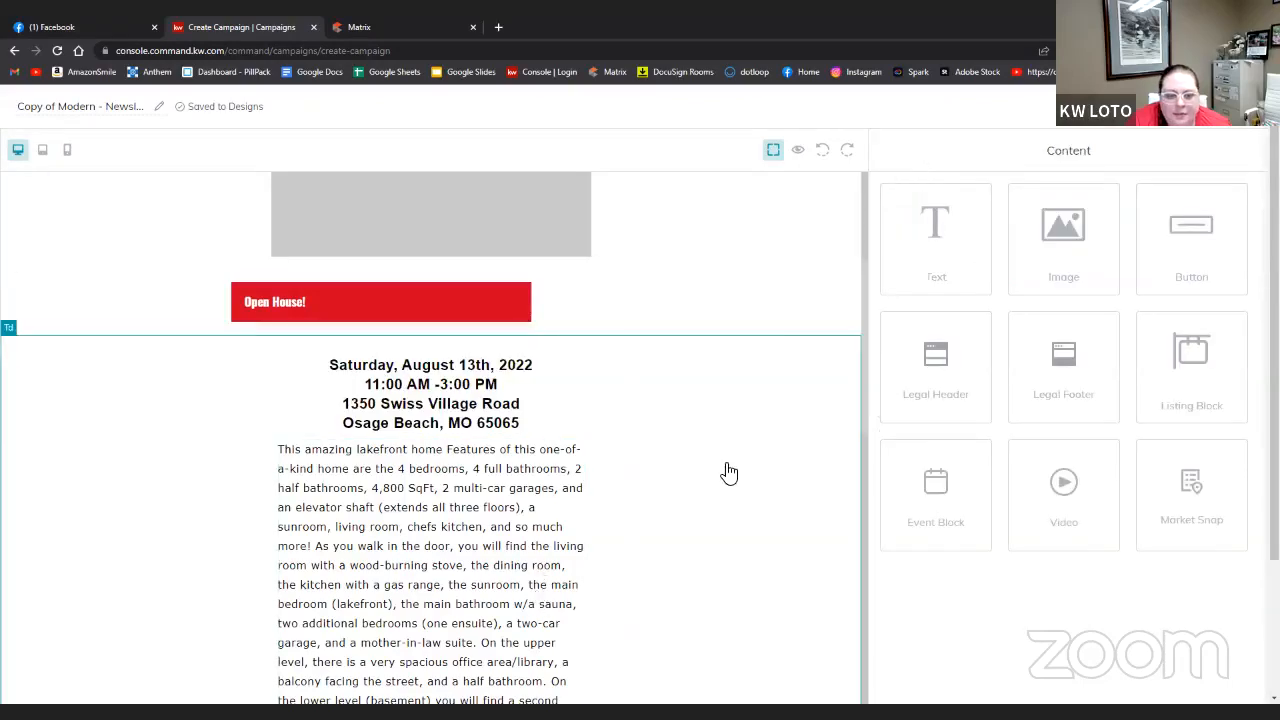
scroll(729, 472, "up", 3)
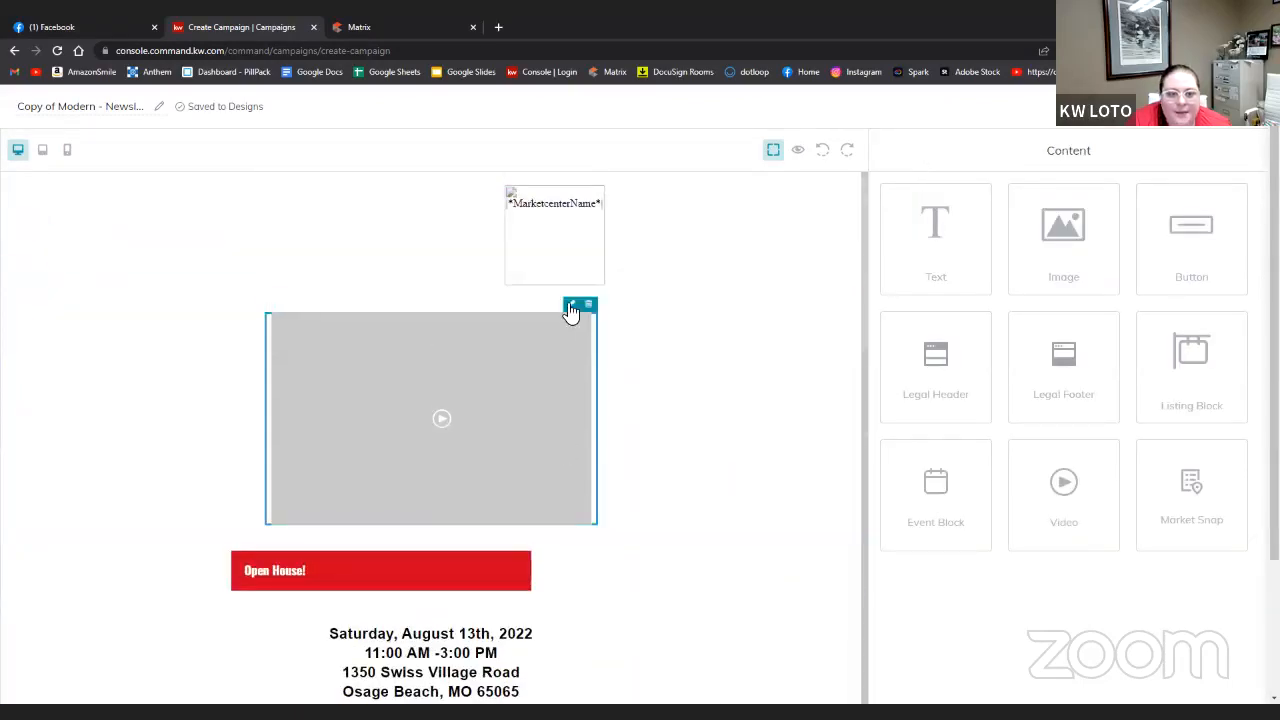
left_click(571, 303)
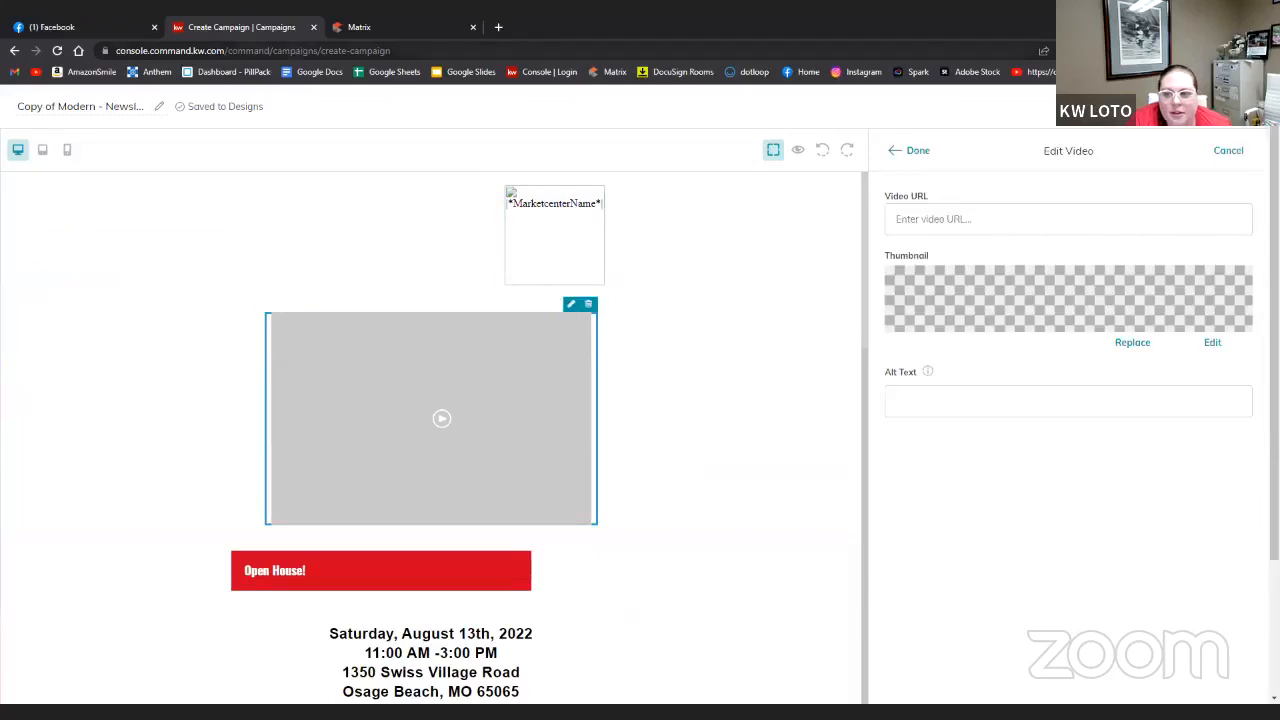
left_click(1130, 344)
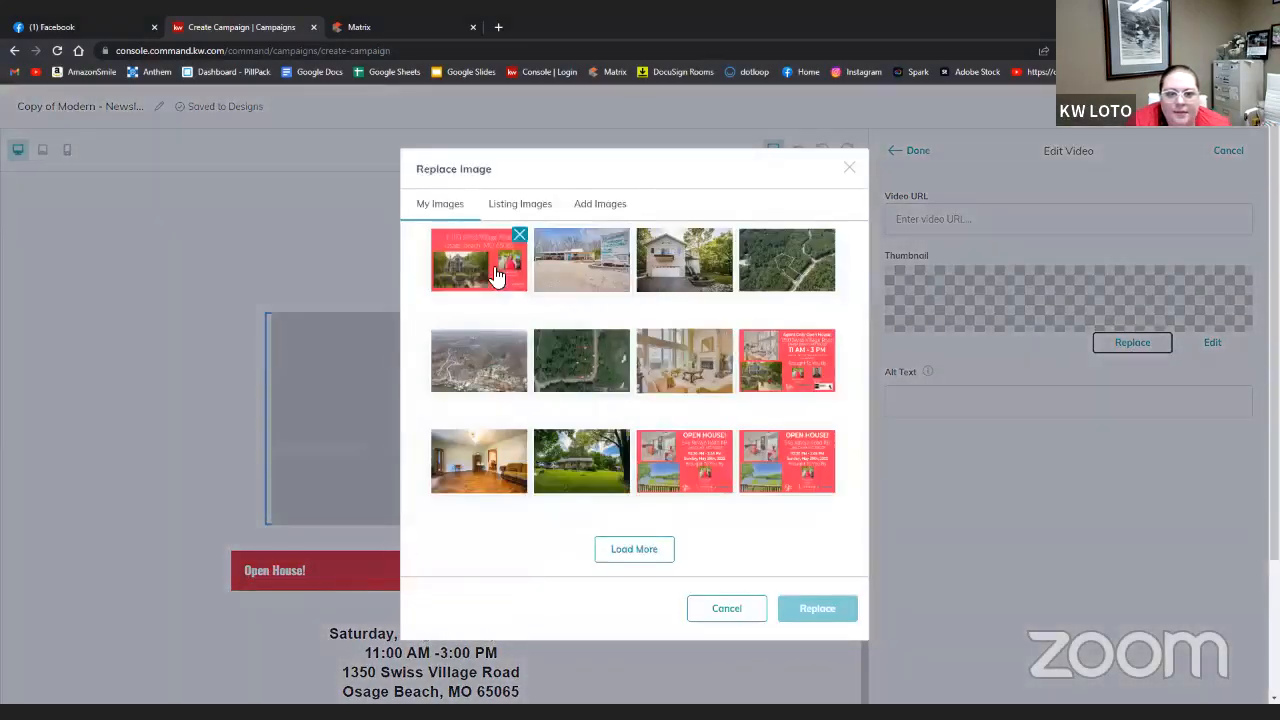
left_click(497, 275)
left_click(828, 608)
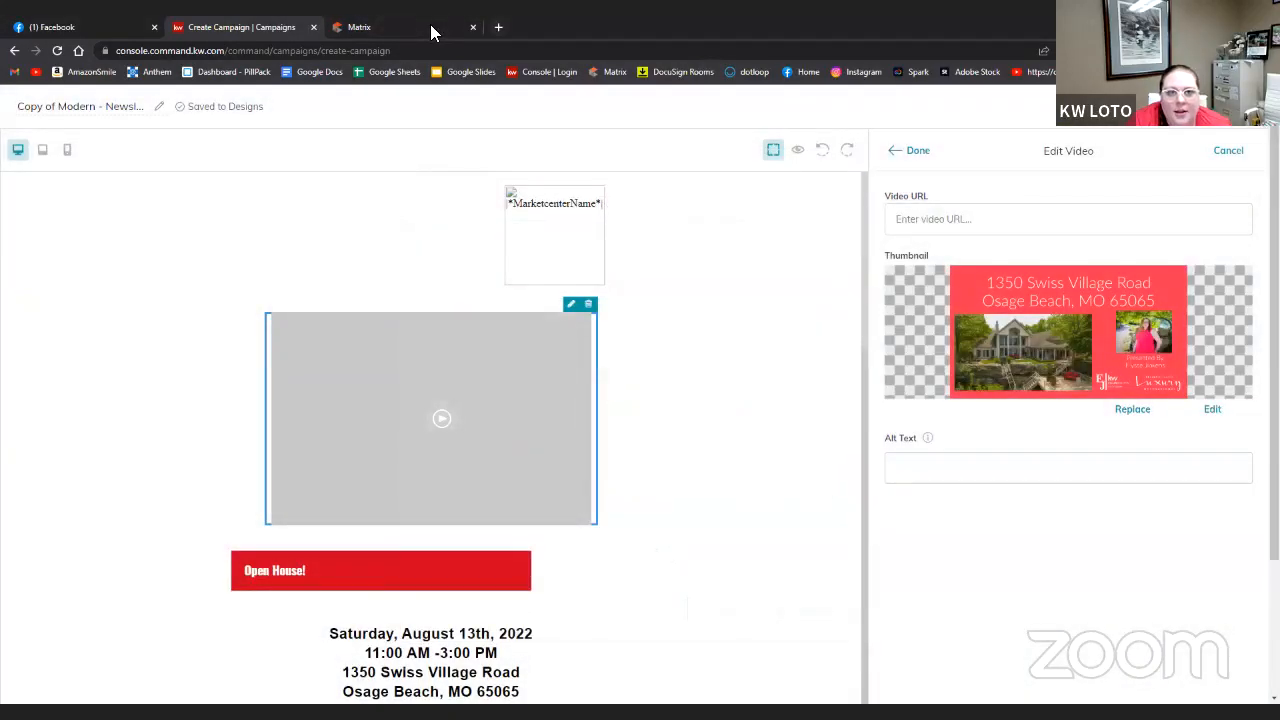
left_click(498, 27)
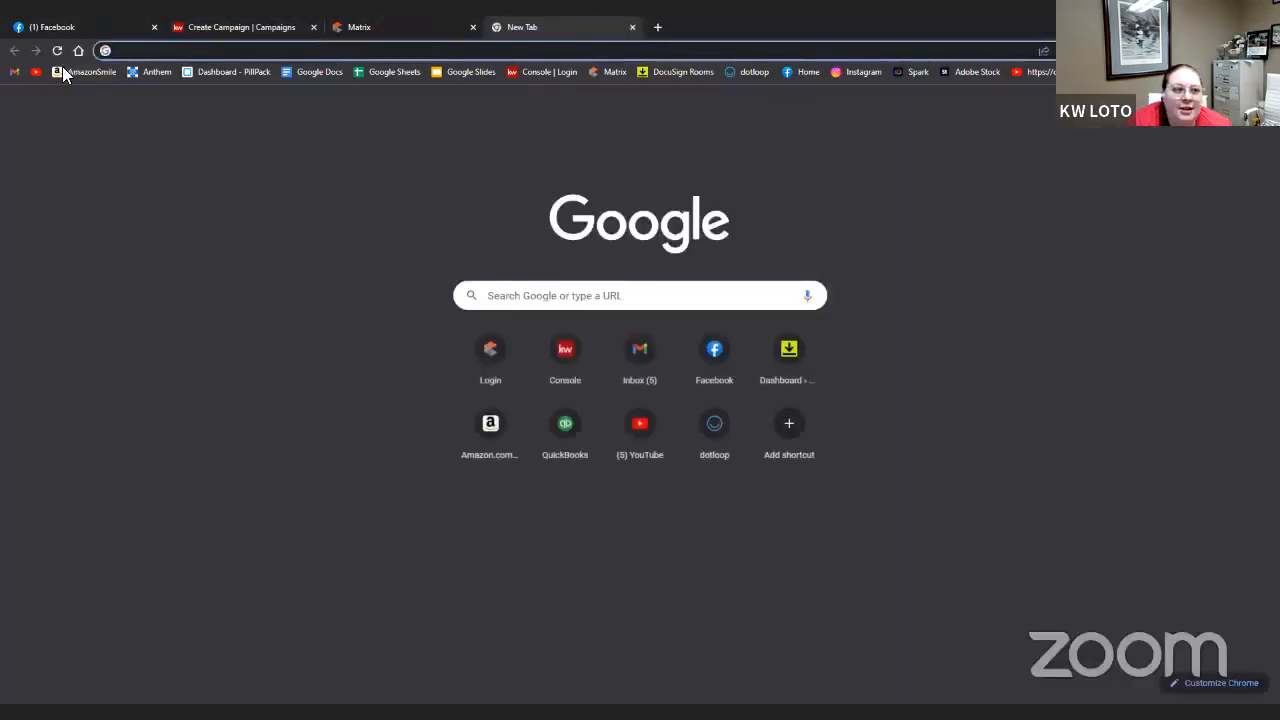
left_click(36, 71)
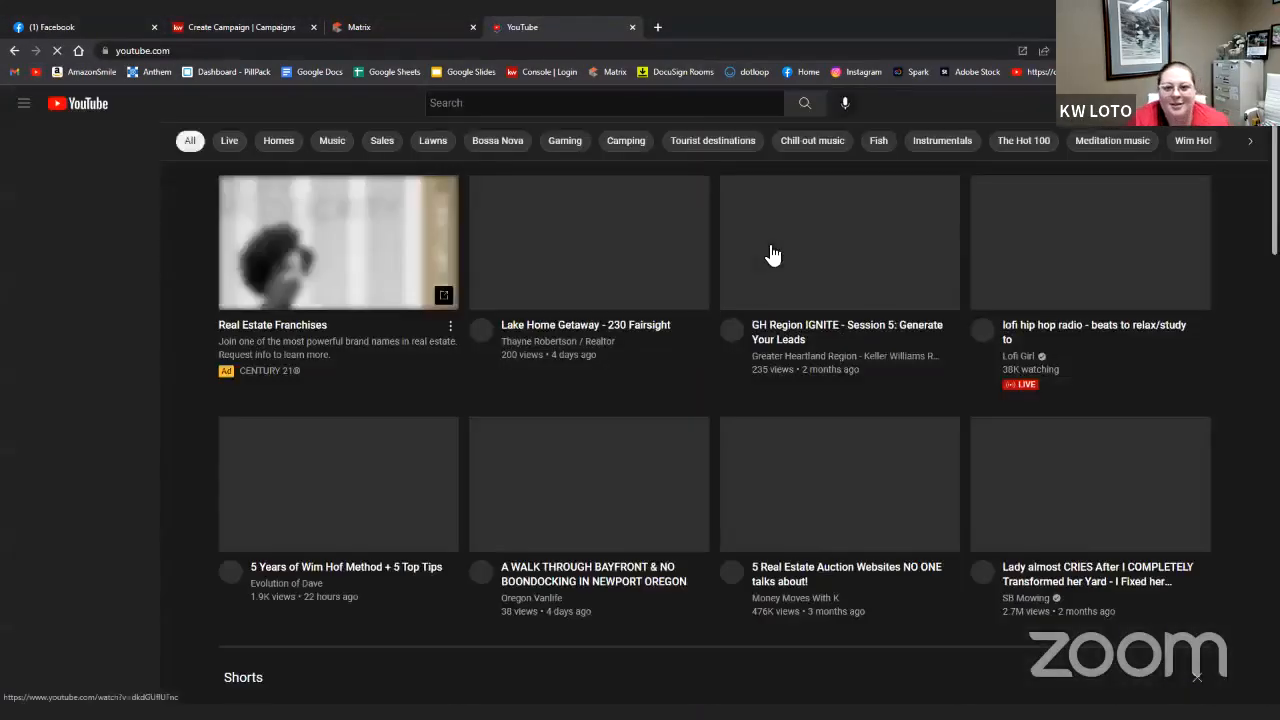
left_click(1239, 103)
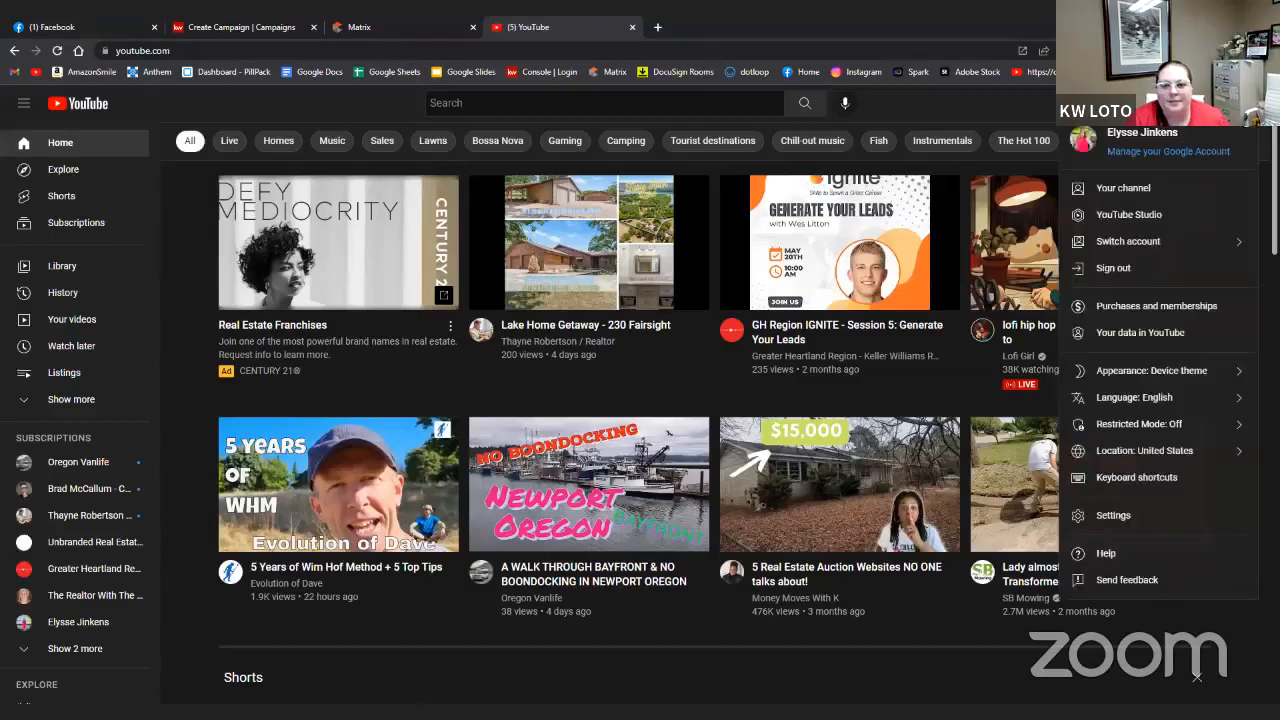
left_click(1156, 188)
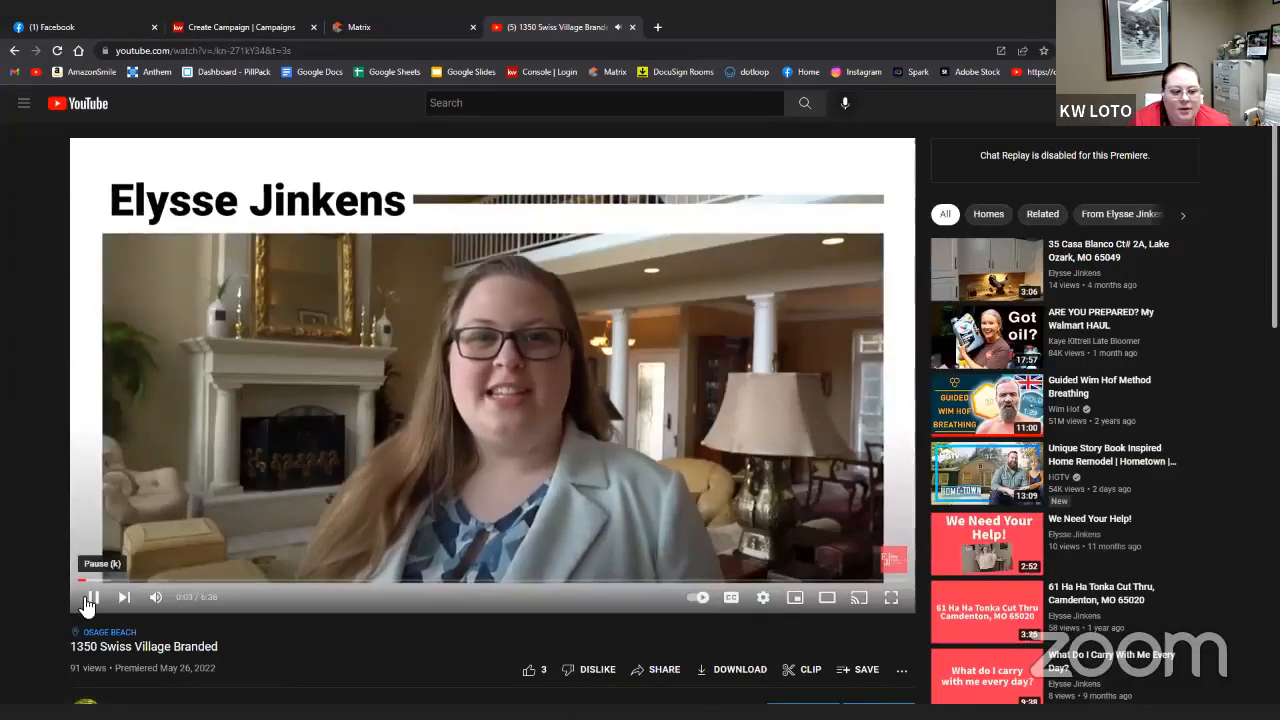
left_click(89, 598)
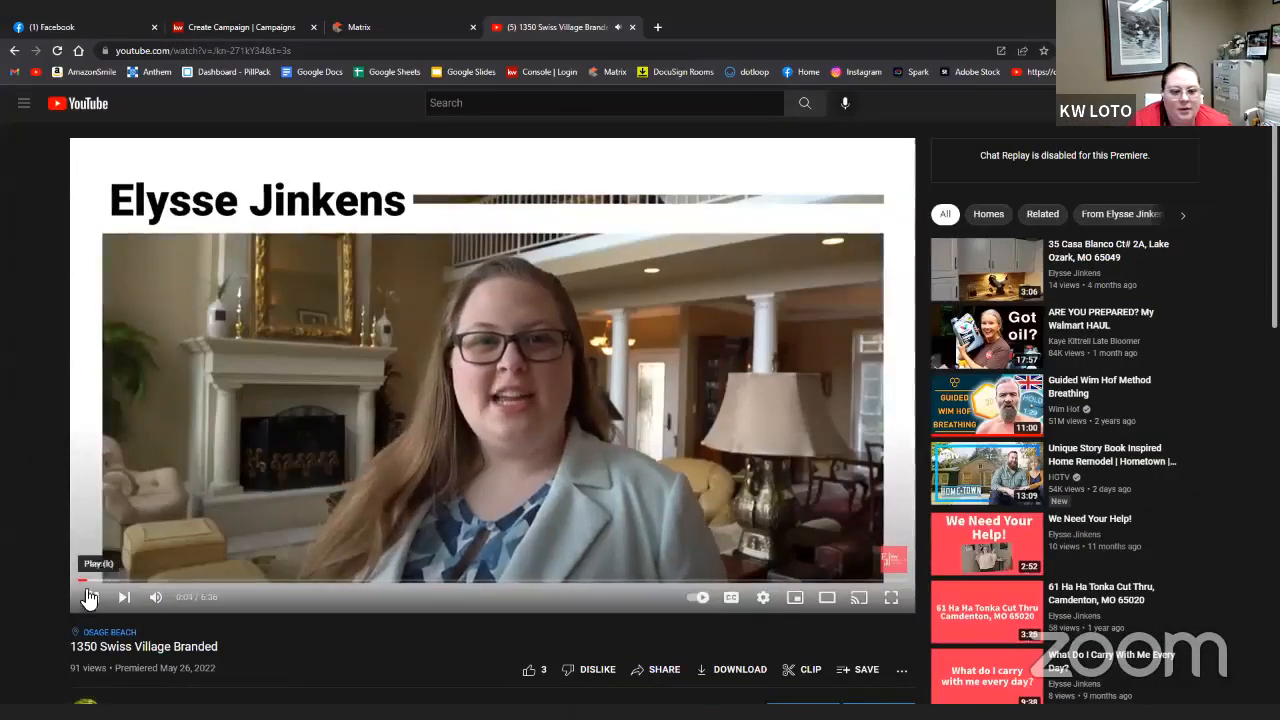
left_click(240, 50)
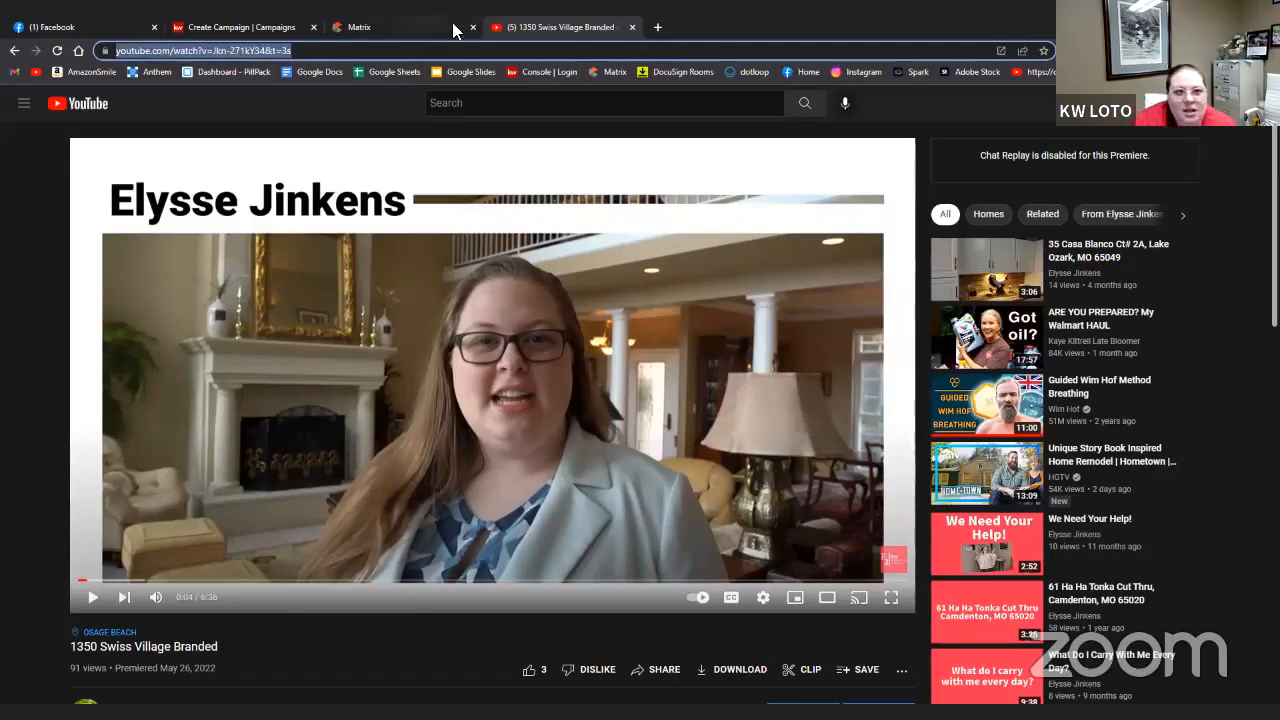
left_click(272, 27)
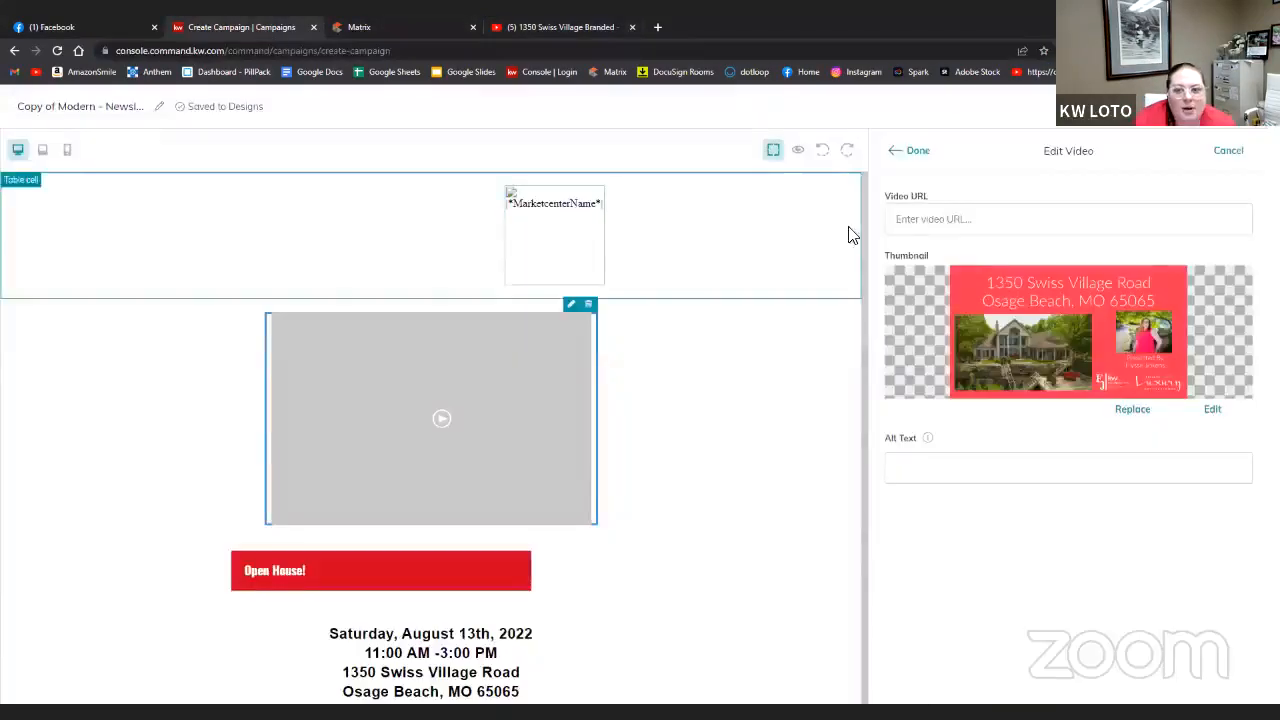
left_click(938, 210)
type("https://www.youtube.com/watch?v=jkn-271kY34&t=3s")
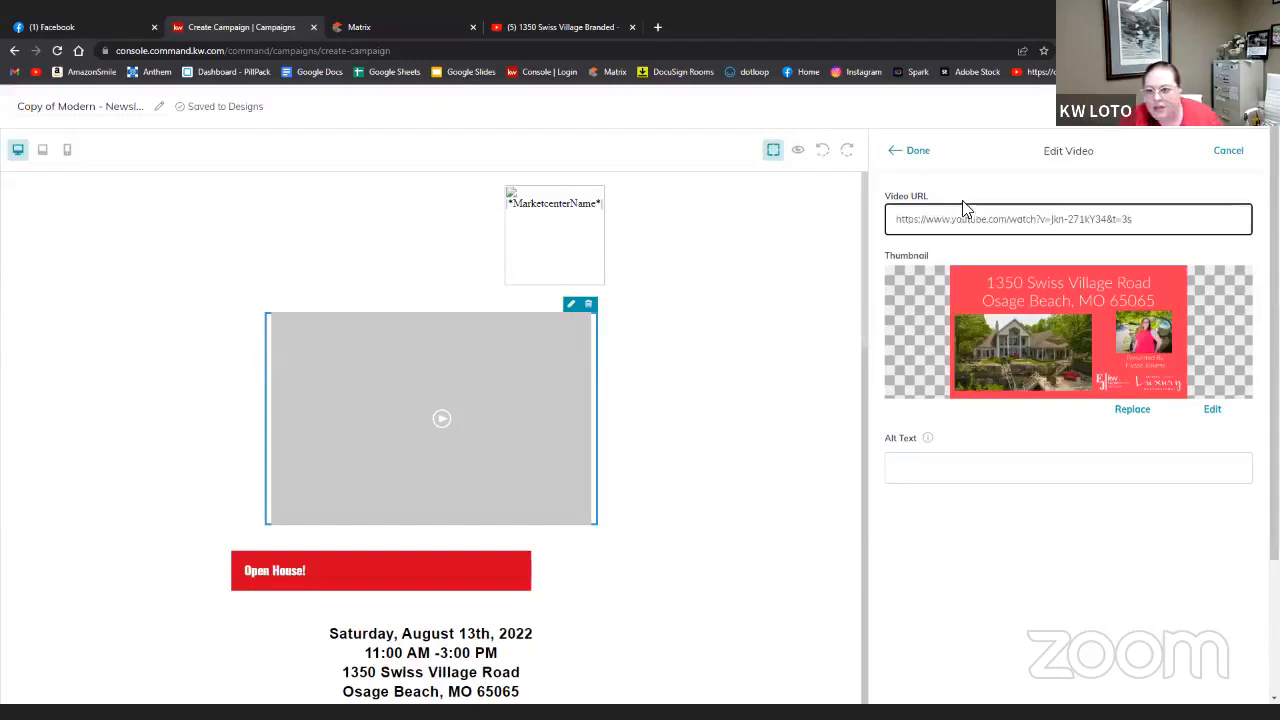
left_click(915, 150)
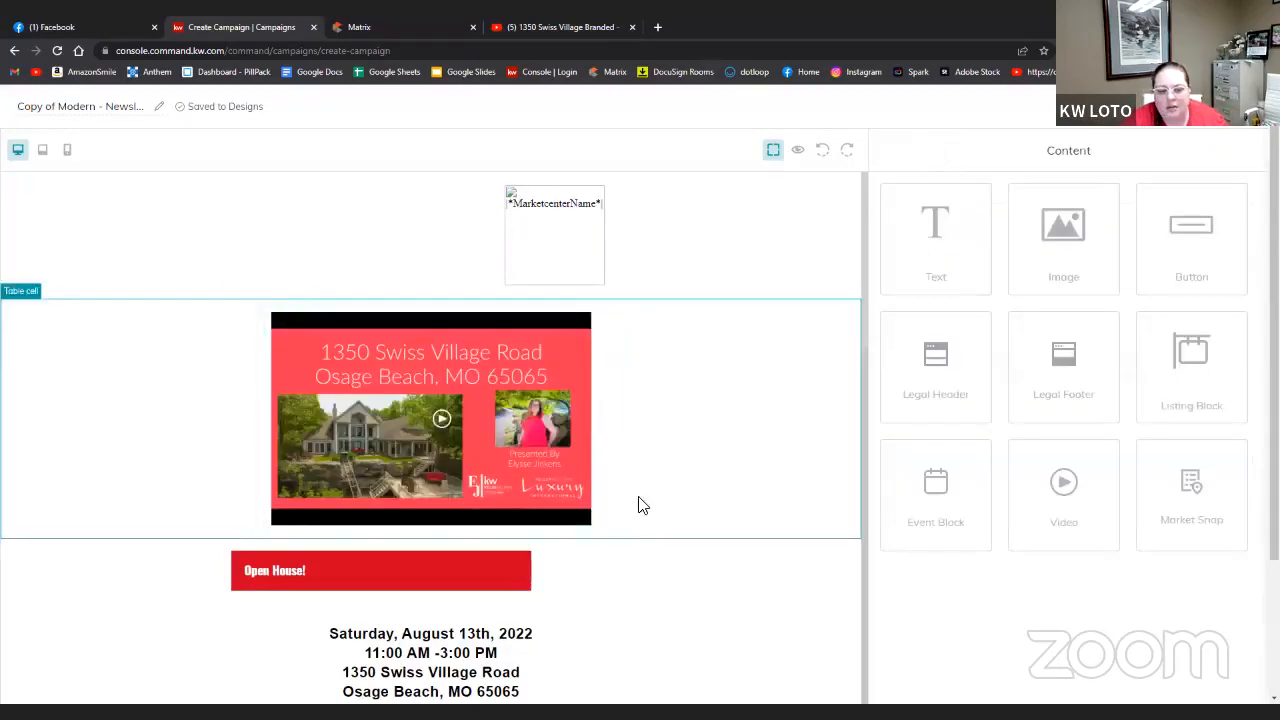
scroll(698, 489, "down", 1)
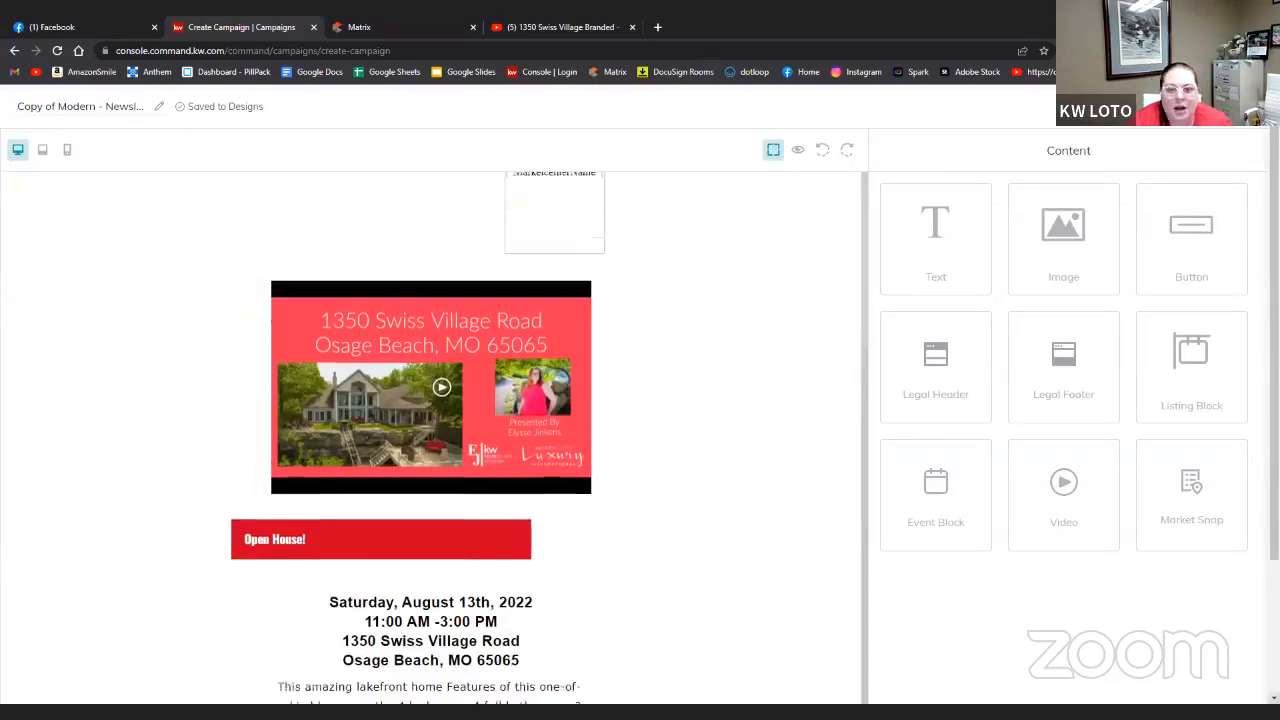
scroll(690, 600, "down", 4)
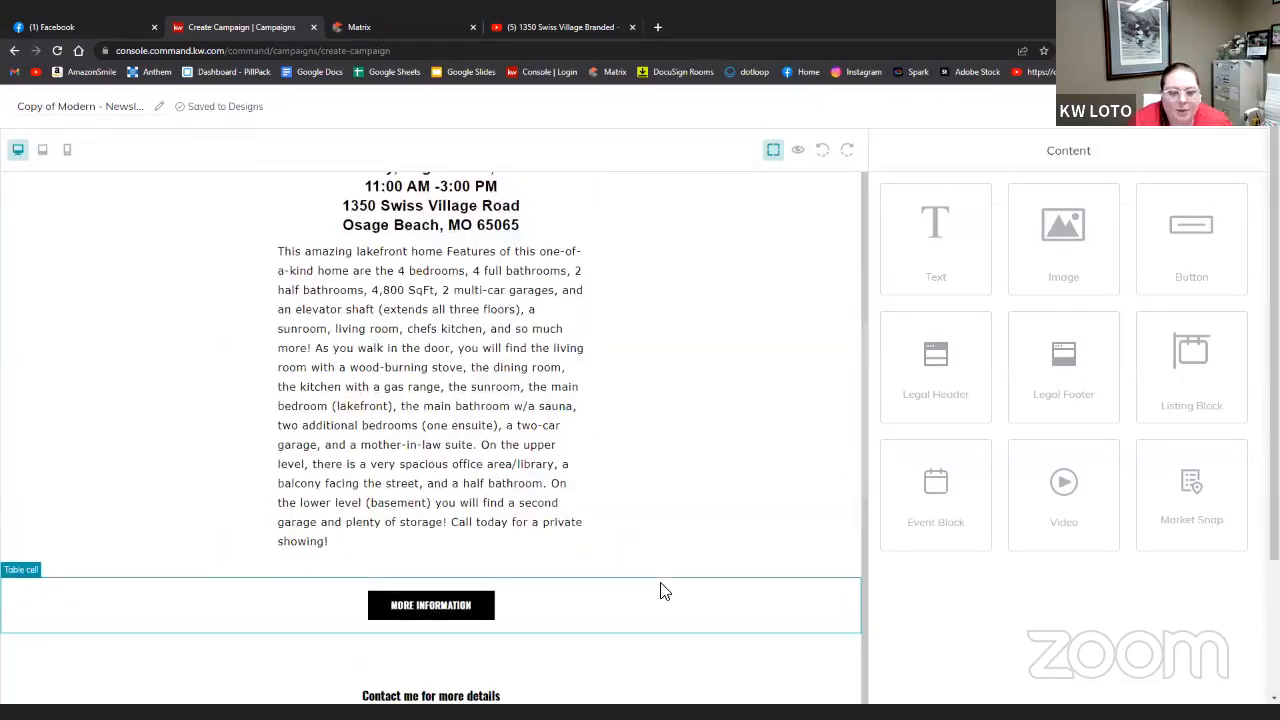
scroll(660, 591, "down", 4)
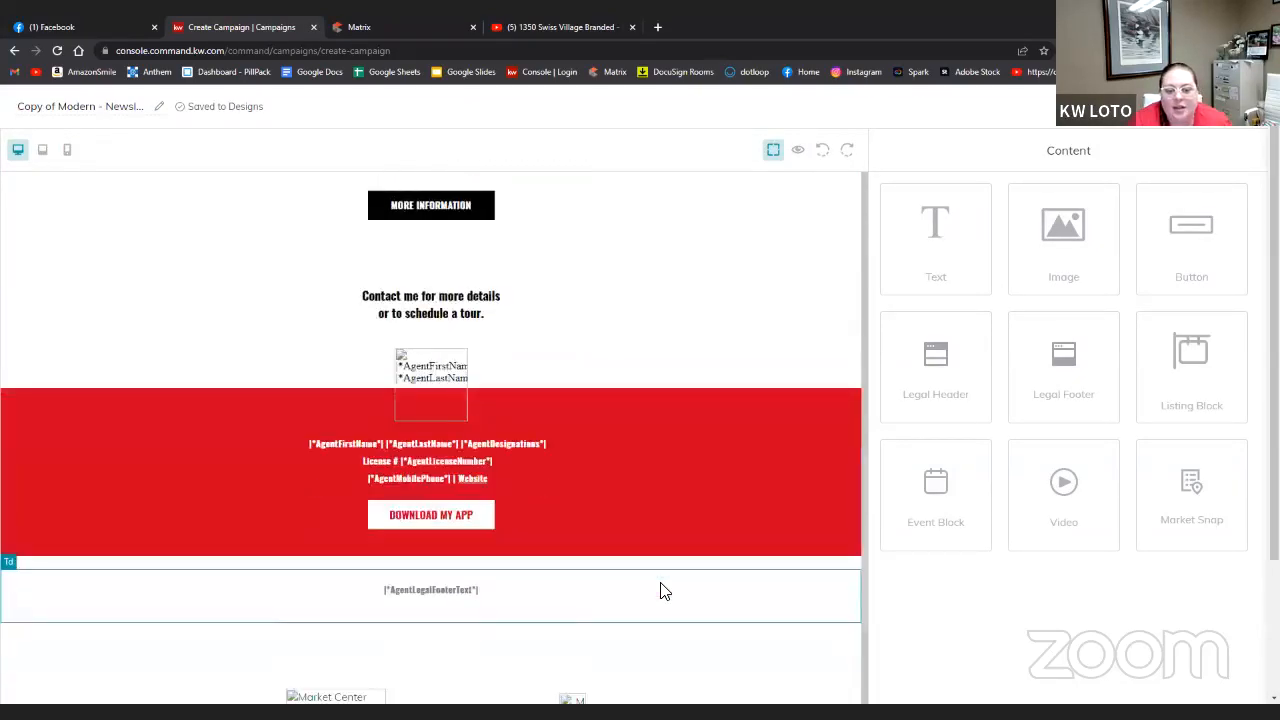
scroll(660, 591, "up", 9)
scroll(660, 591, "down", 7)
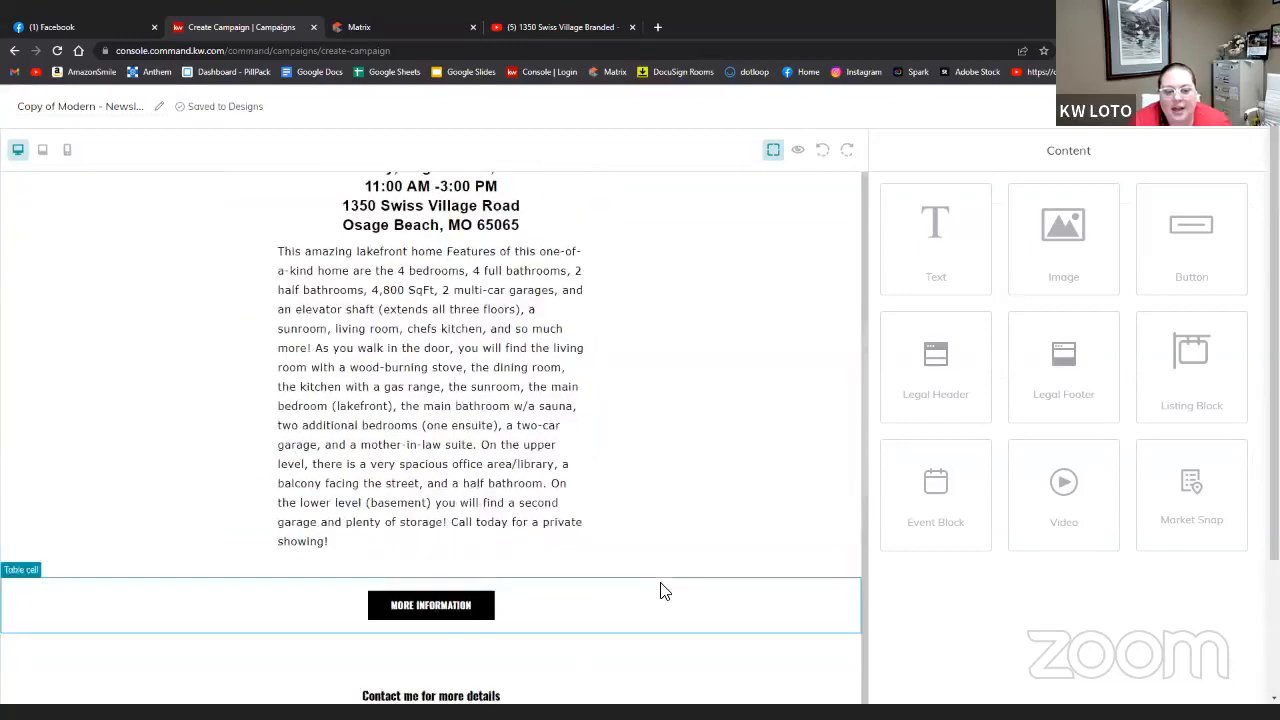
scroll(660, 591, "up", 6)
scroll(660, 591, "up", 1)
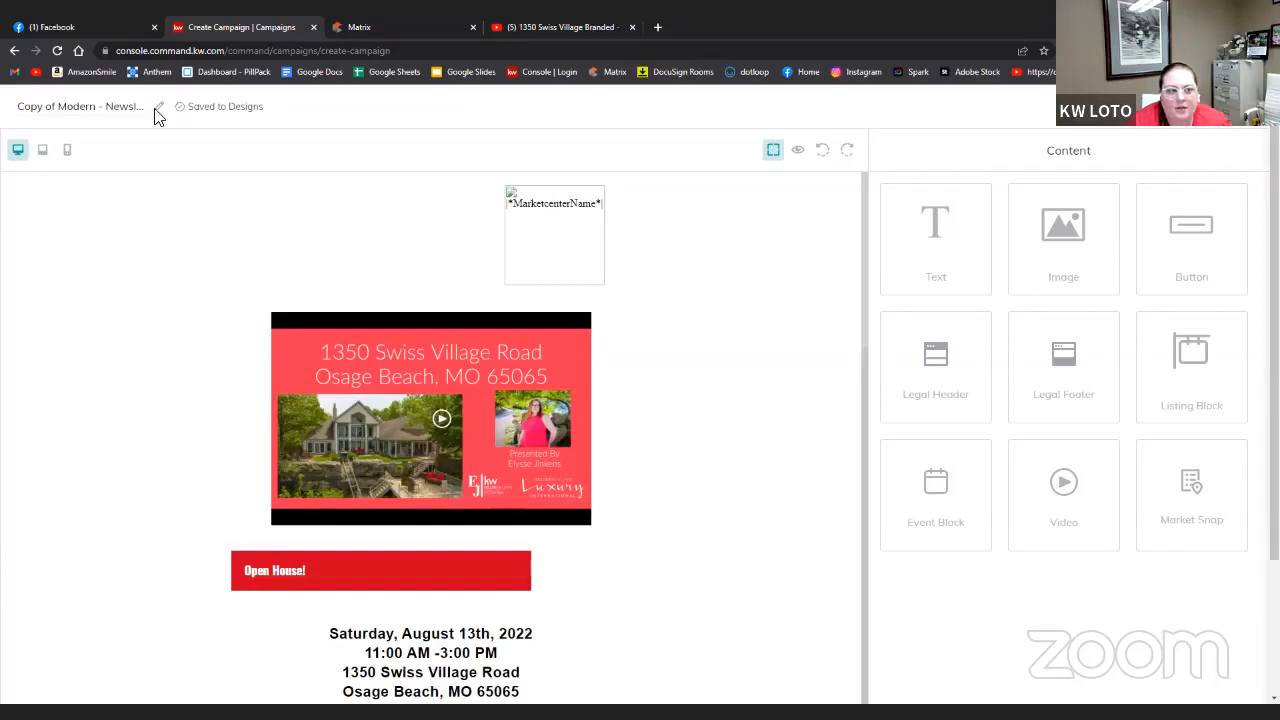
- Rename the design 'Open House Email w video' and save the changes
left_click(33, 110)
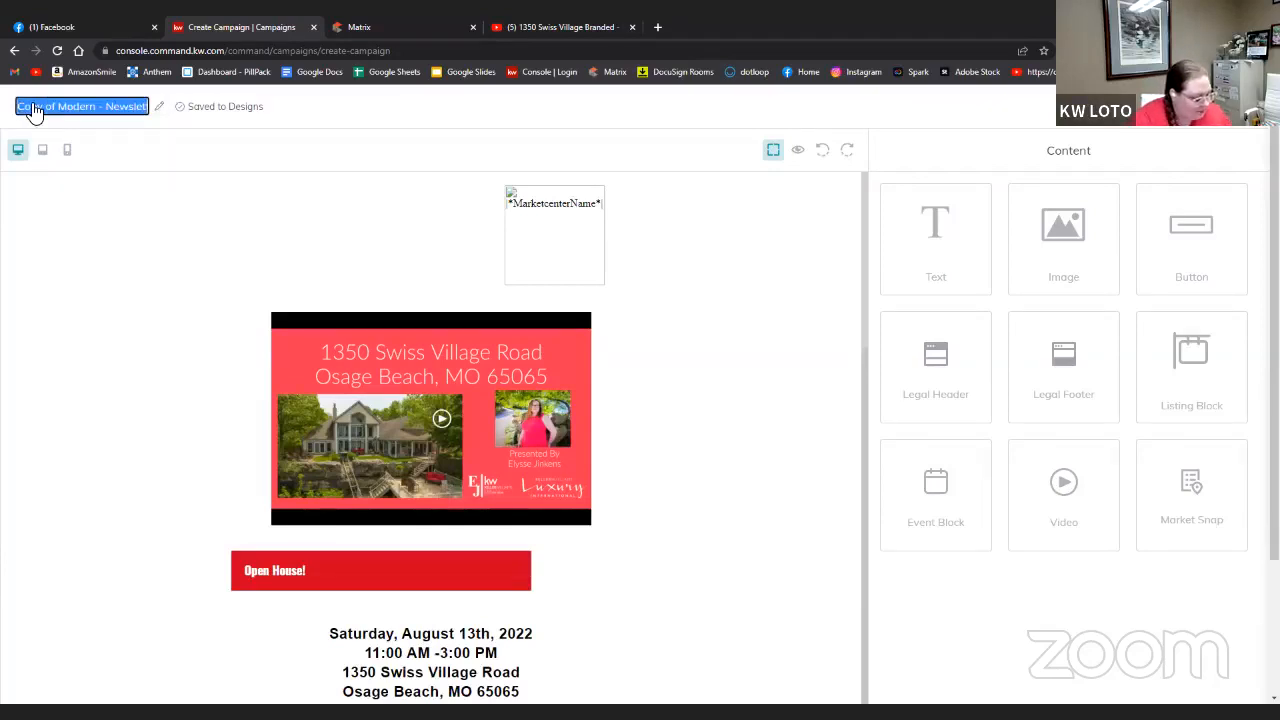
type("Open House")
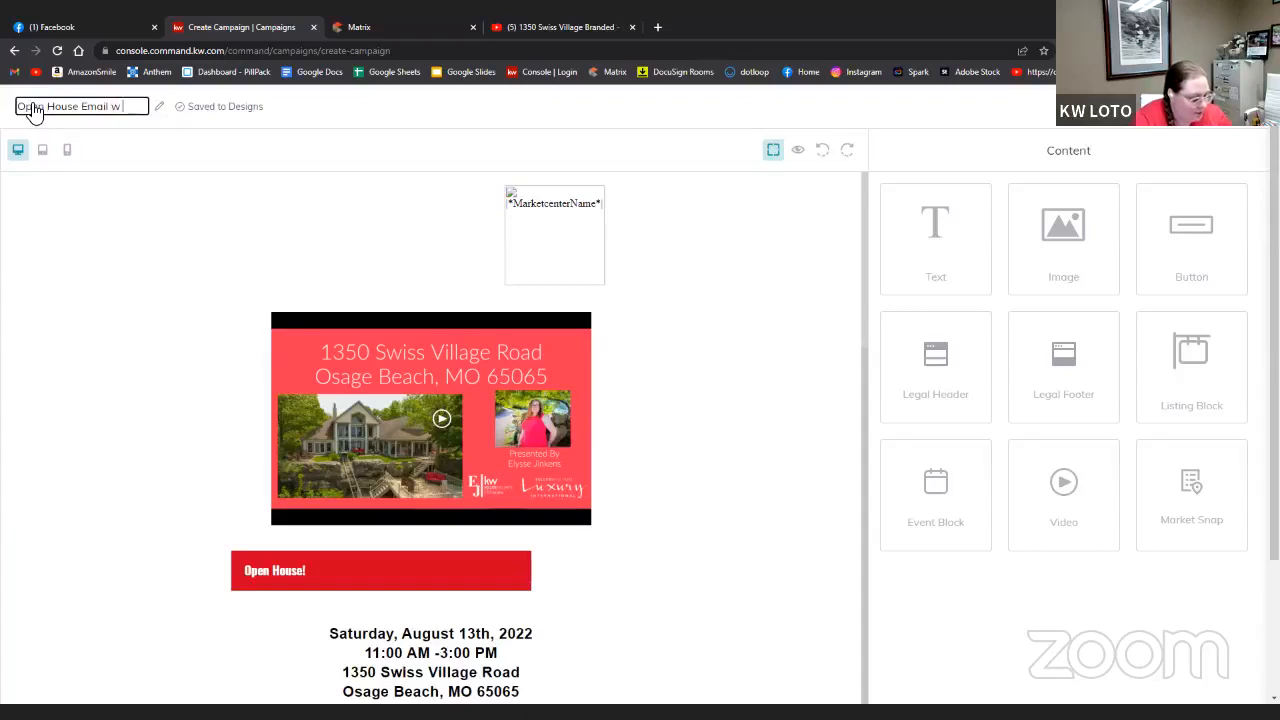
type("Email w video")
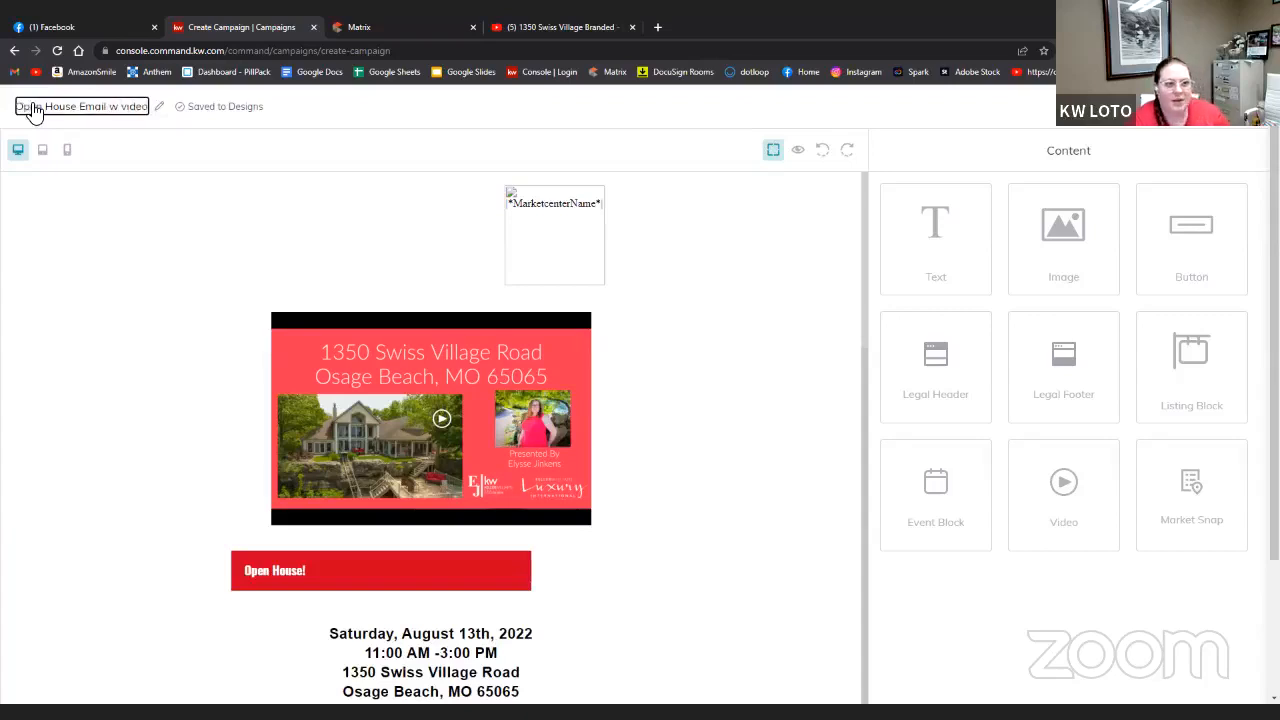
left_click(1183, 127)
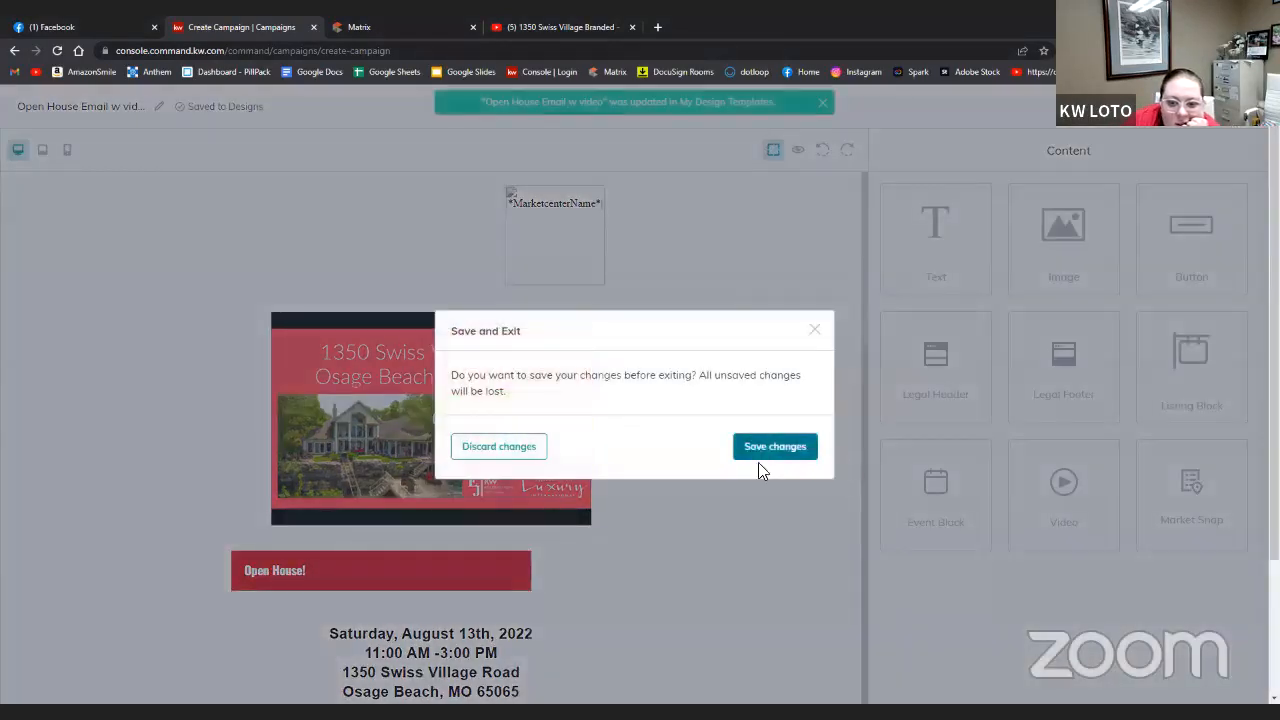
left_click(771, 447)
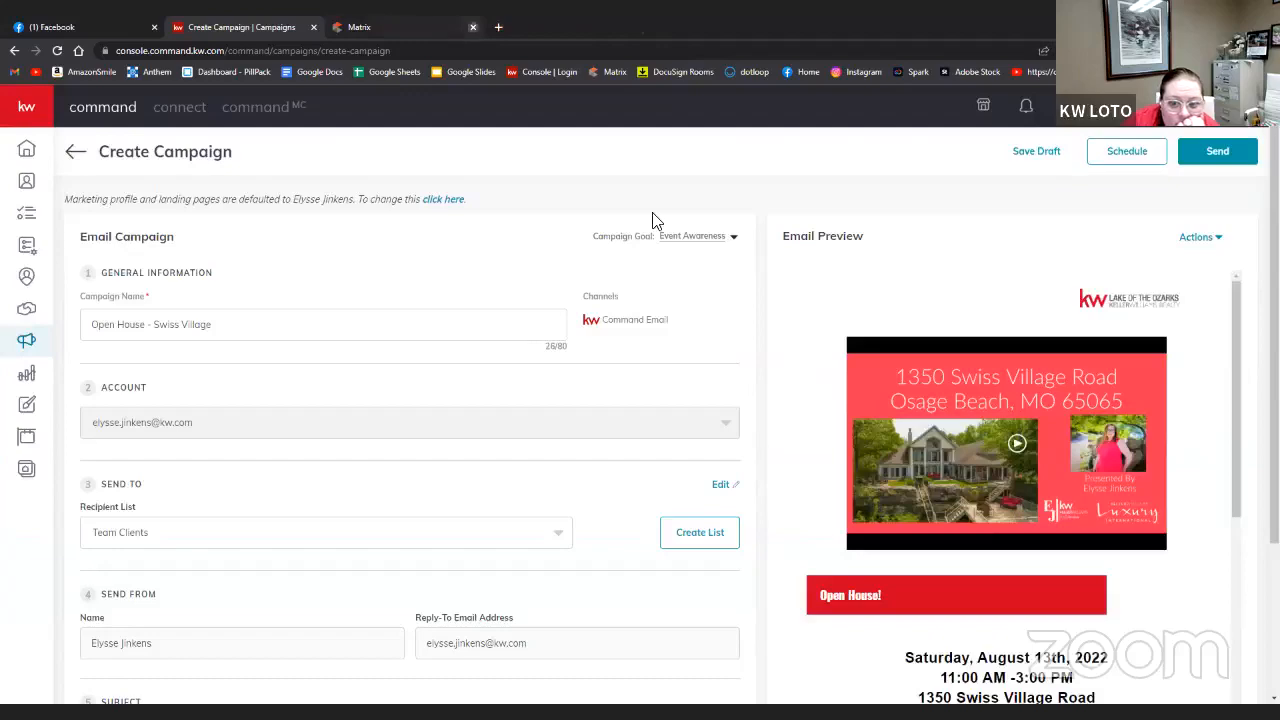
- Open scheduling for the campaign and apply an initial send time of 12:33
scroll(449, 534, "down", 2)
scroll(451, 532, "up", 1)
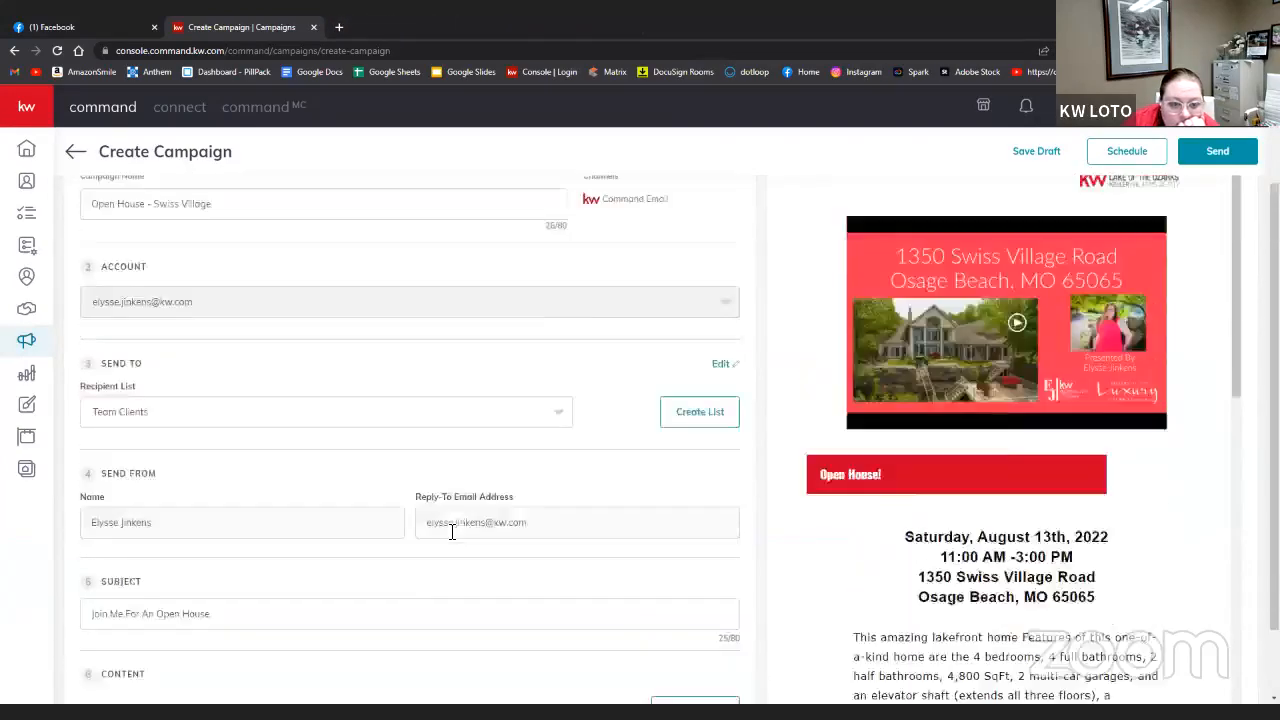
scroll(451, 532, "up", 2)
scroll(451, 532, "down", 3)
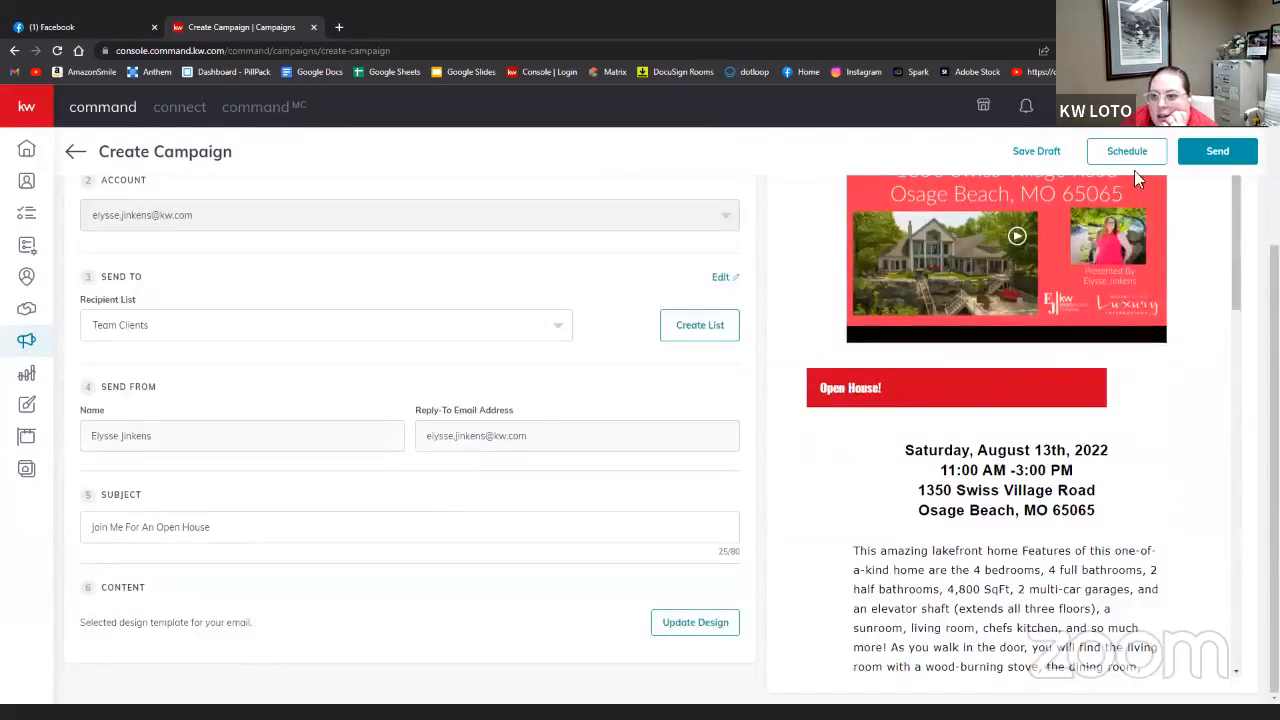
left_click(1126, 156)
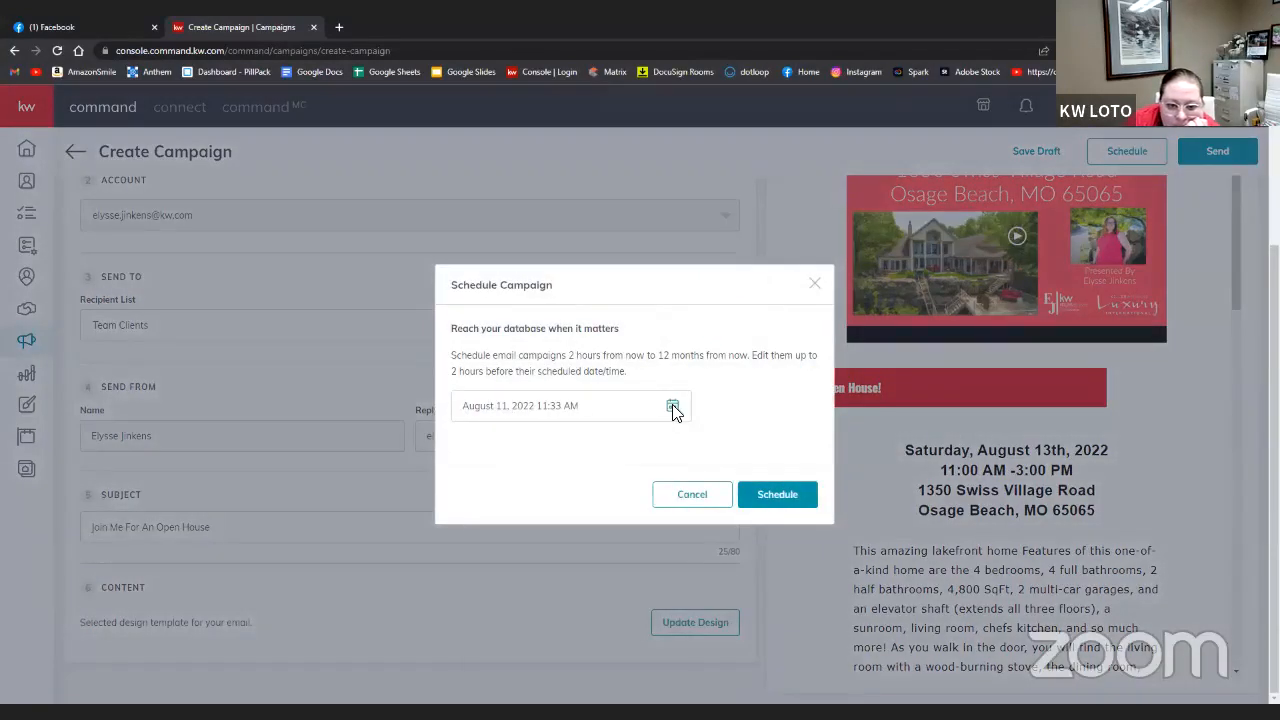
left_click(668, 406)
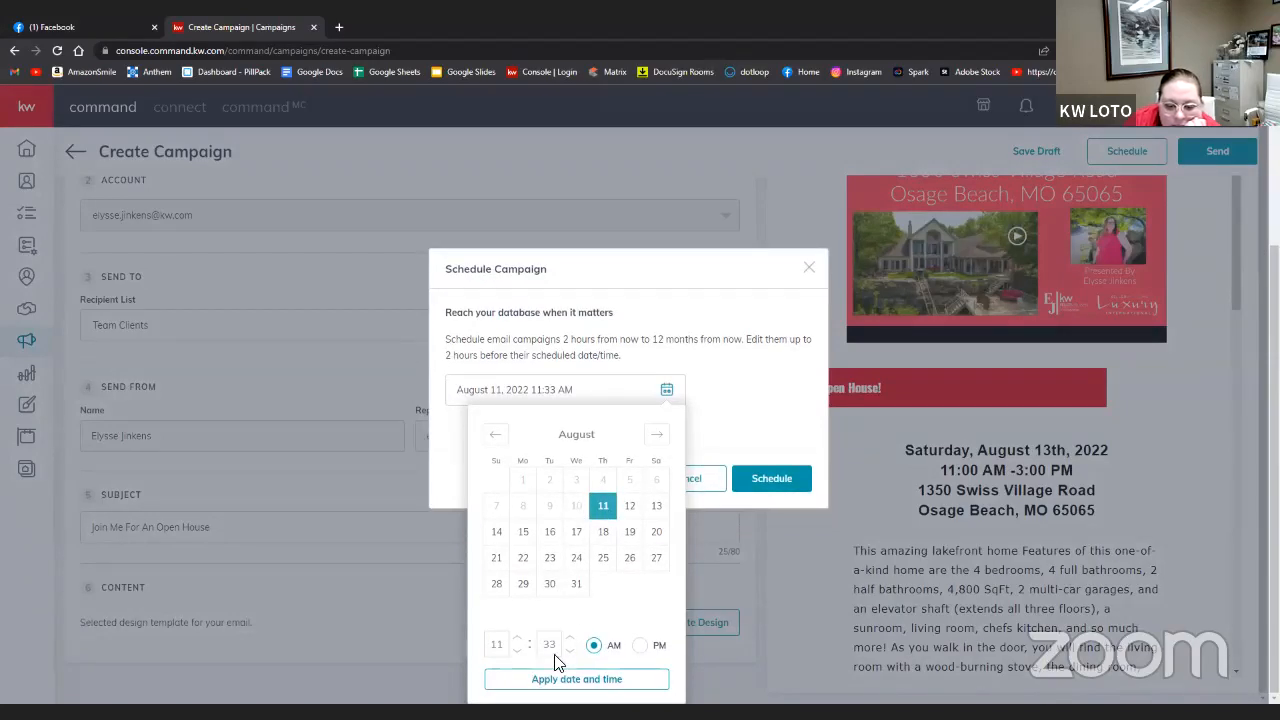
left_click(562, 679)
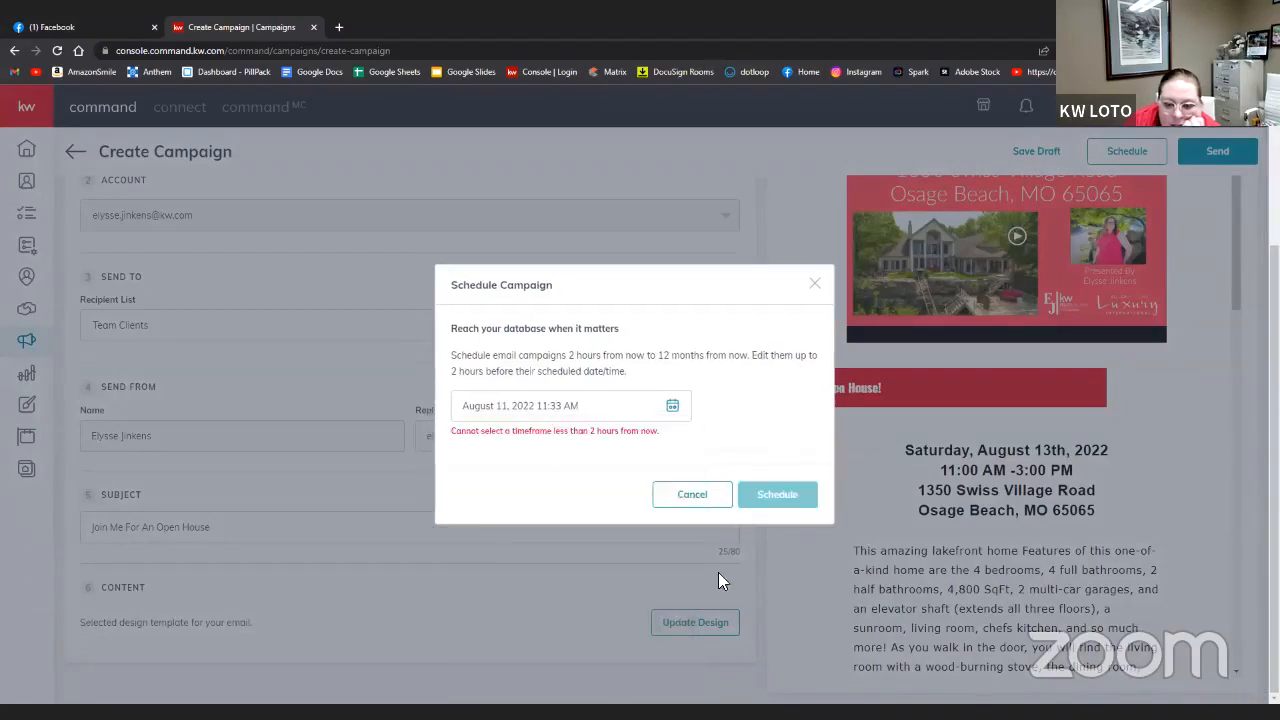
left_click(668, 418)
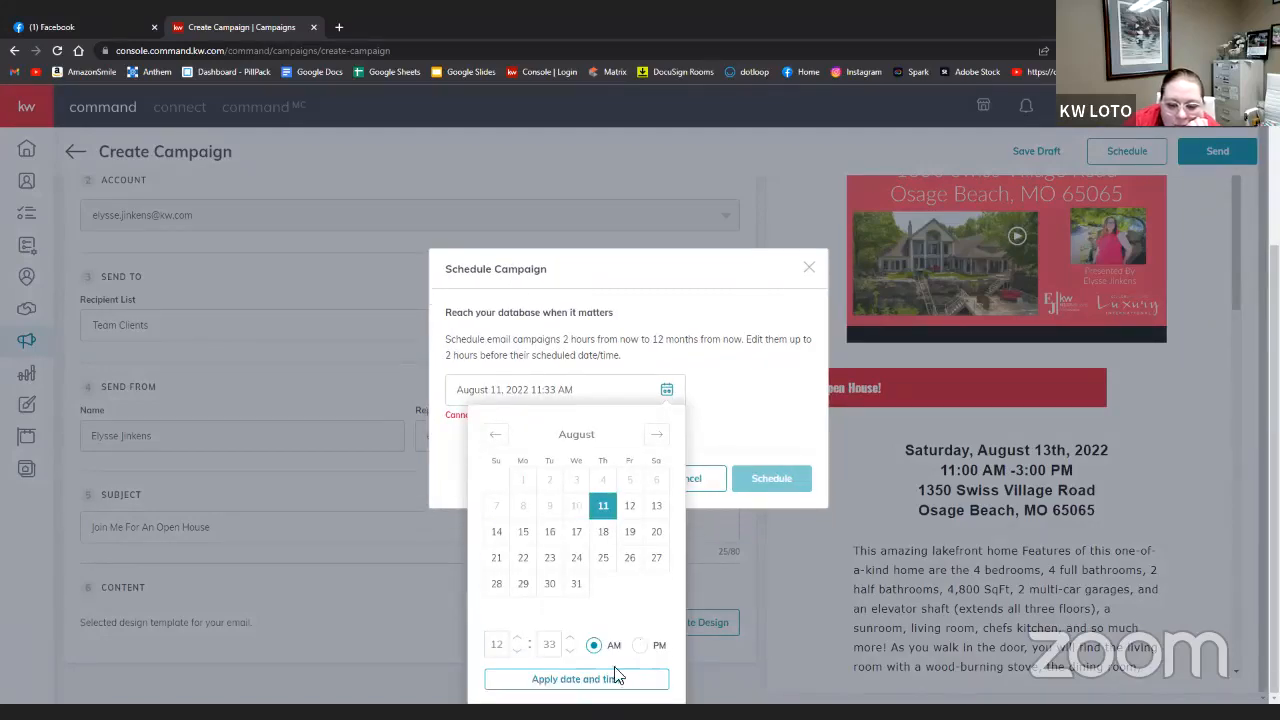
left_click(612, 694)
- Change the send time to 12:45 PM on August 11, 2022 and schedule the campaign
left_click(673, 408)
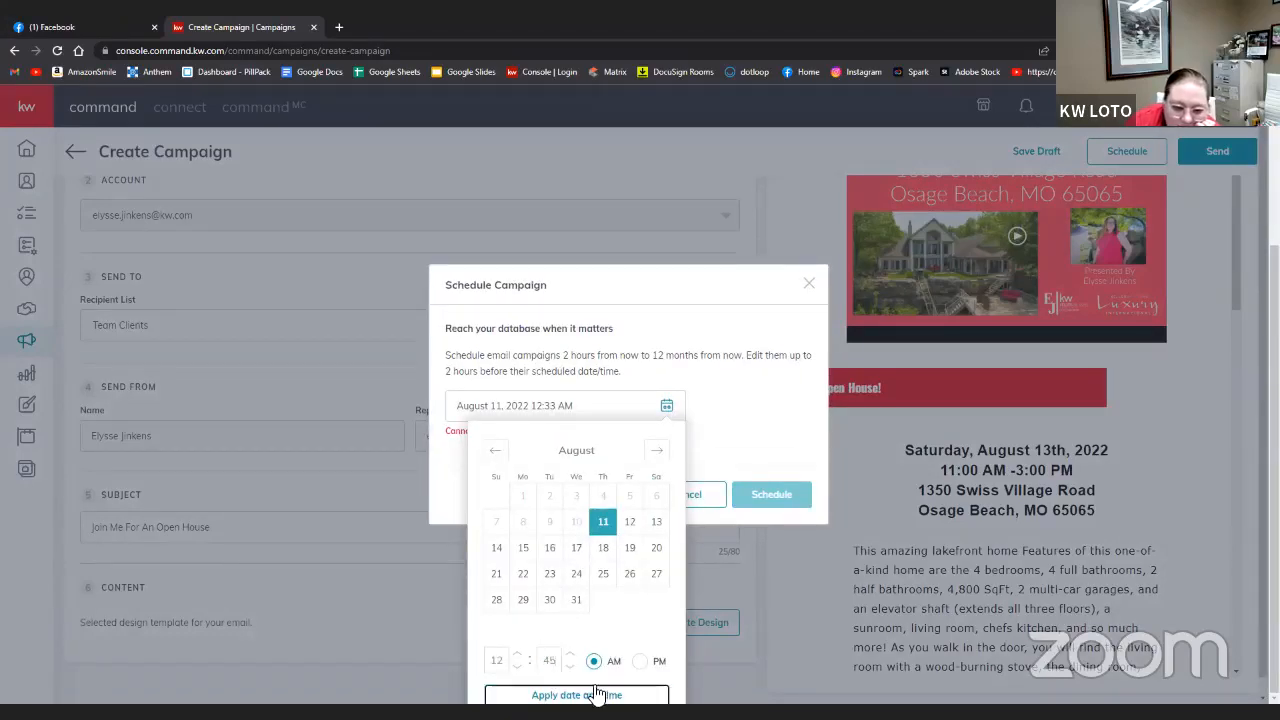
left_click(591, 692)
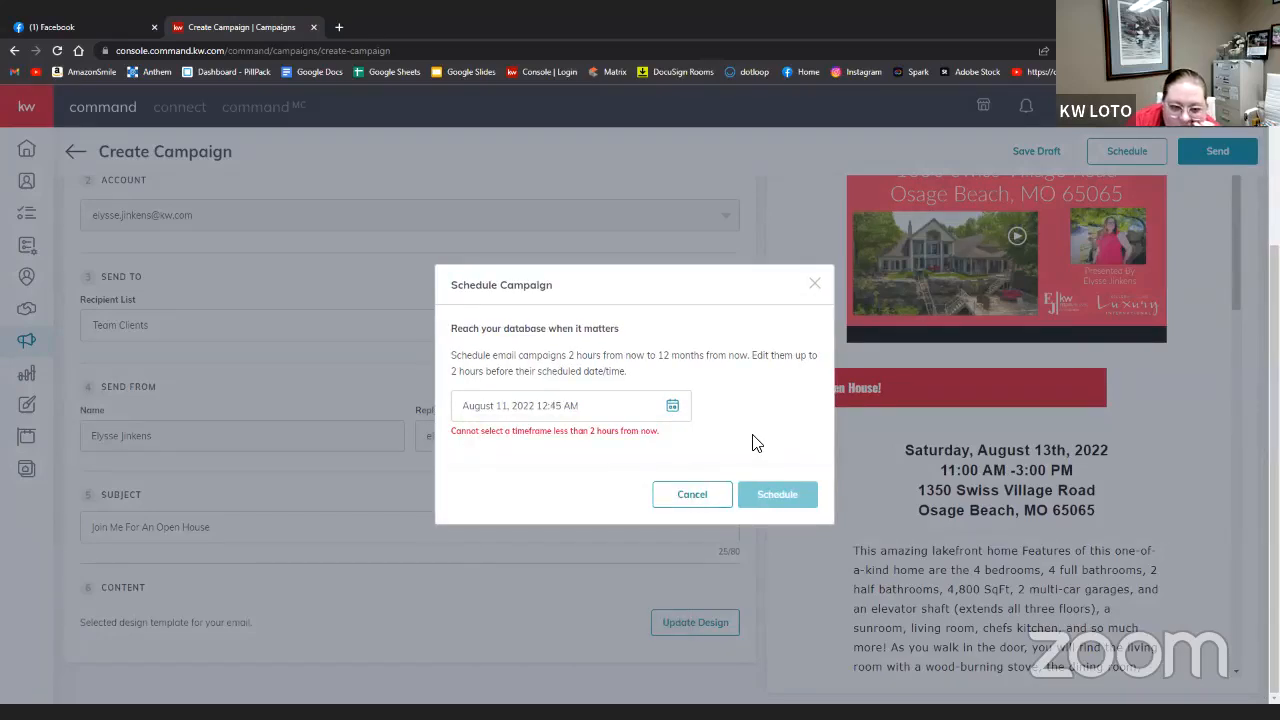
left_click(672, 408)
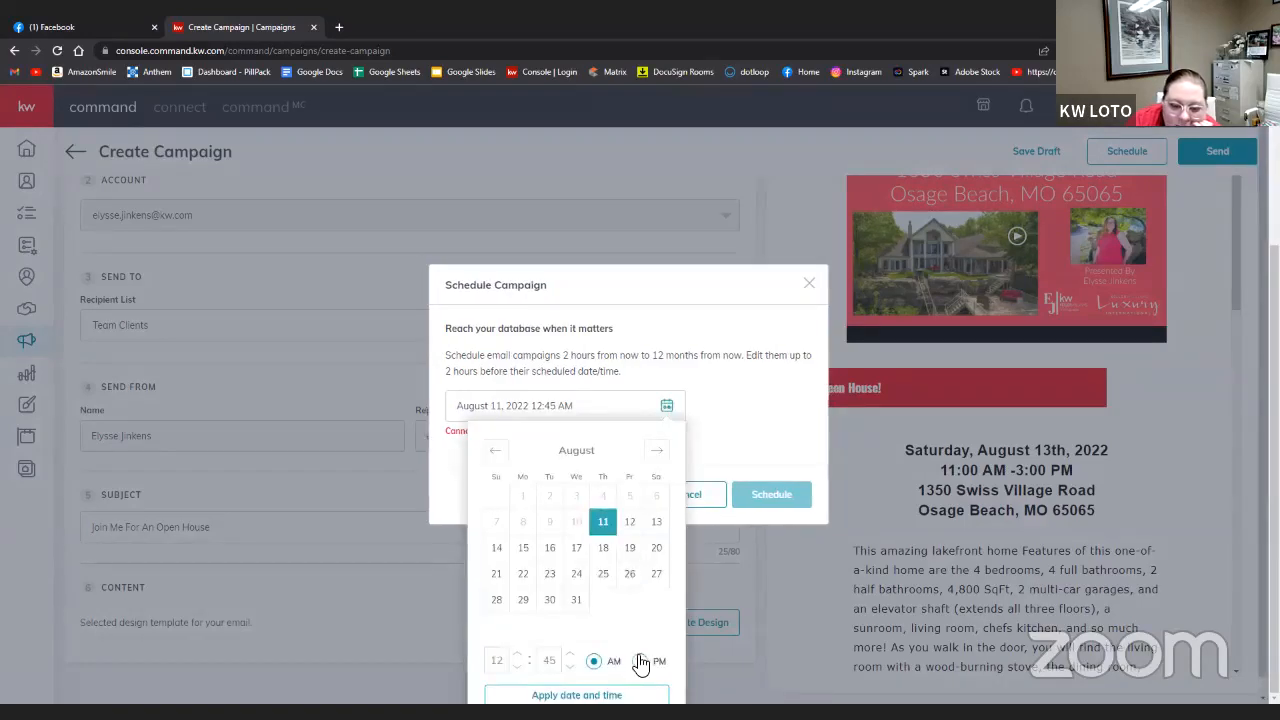
left_click(636, 695)
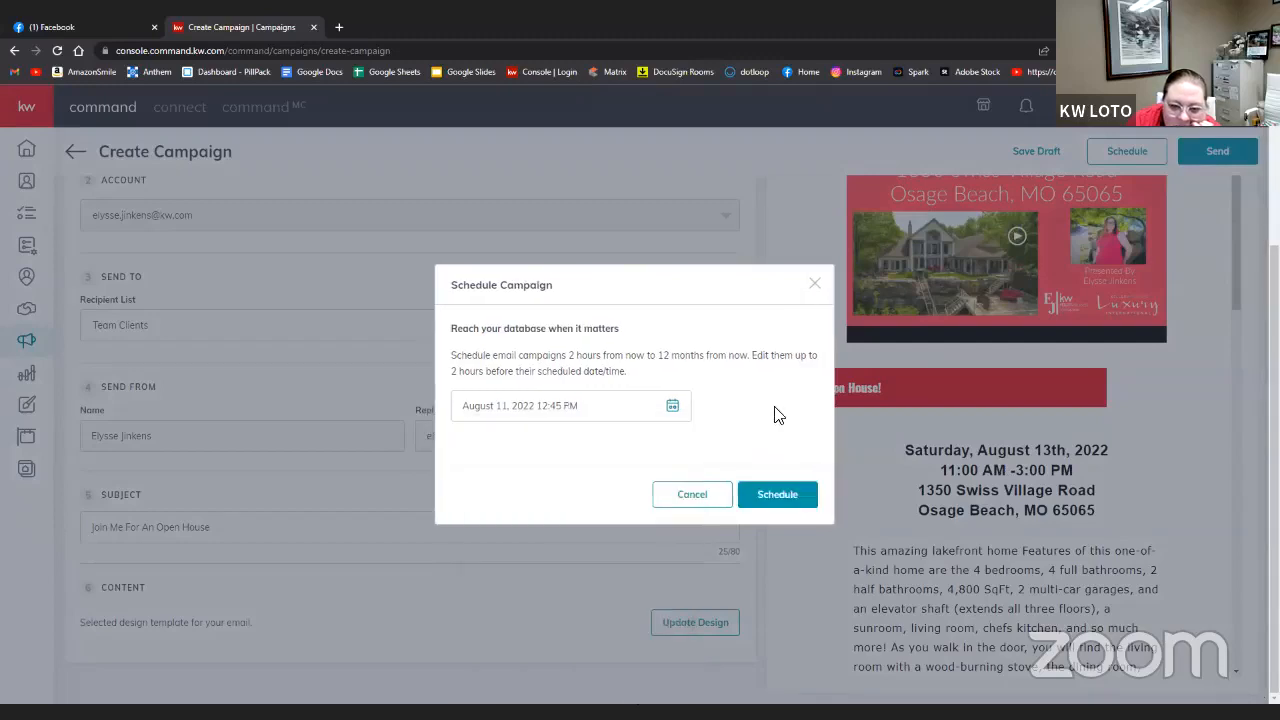
left_click(776, 500)
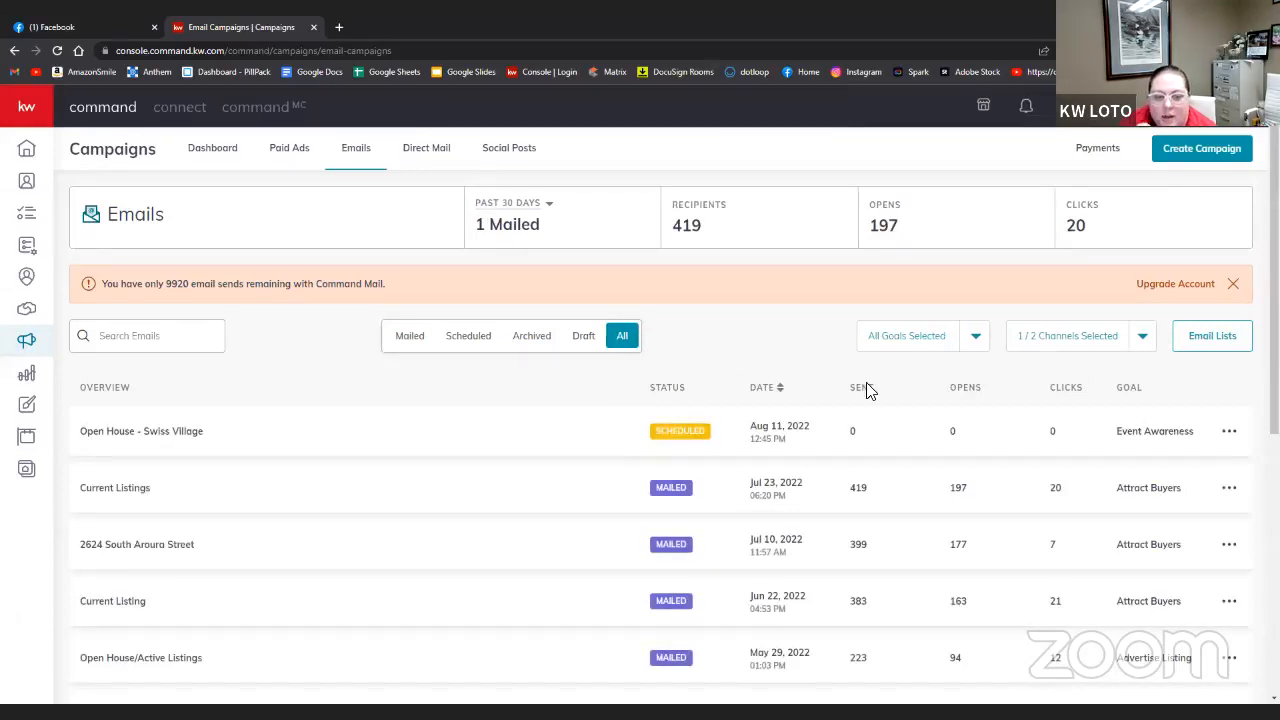
- Duplicate the scheduled Open House - Swiss Village campaign and open the copy for customizing
left_click(1232, 431)
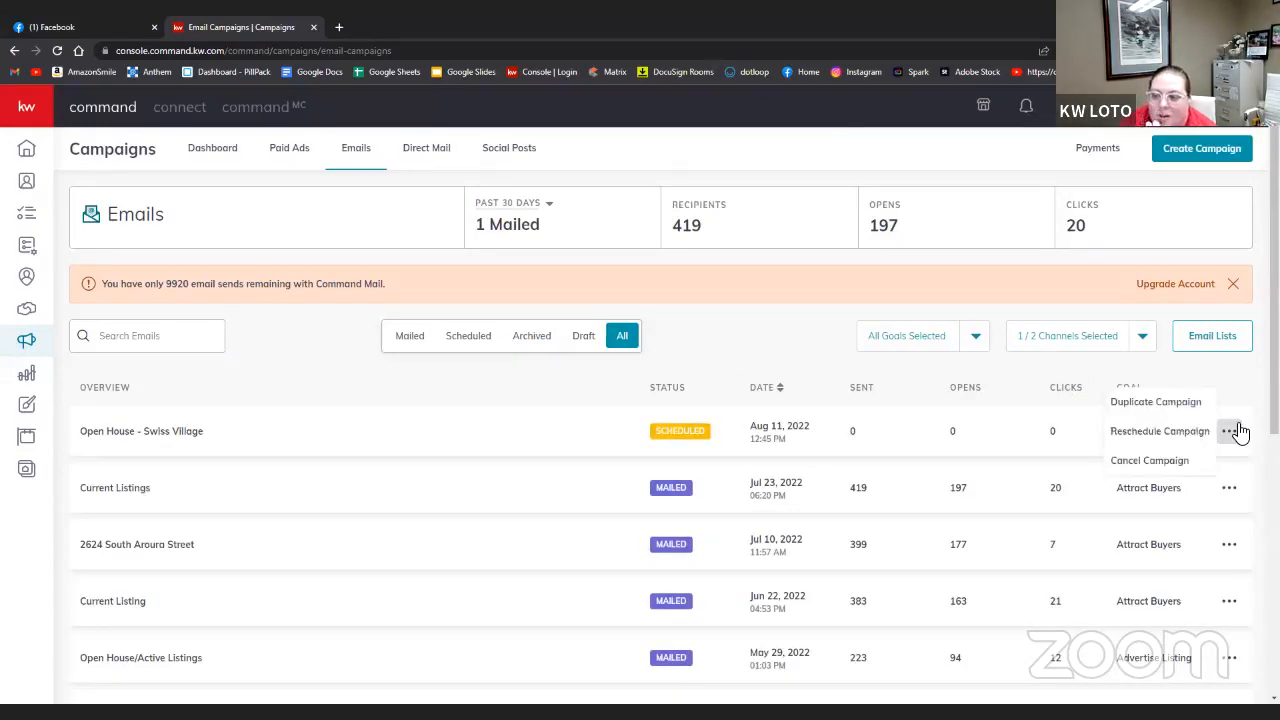
left_click(1206, 408)
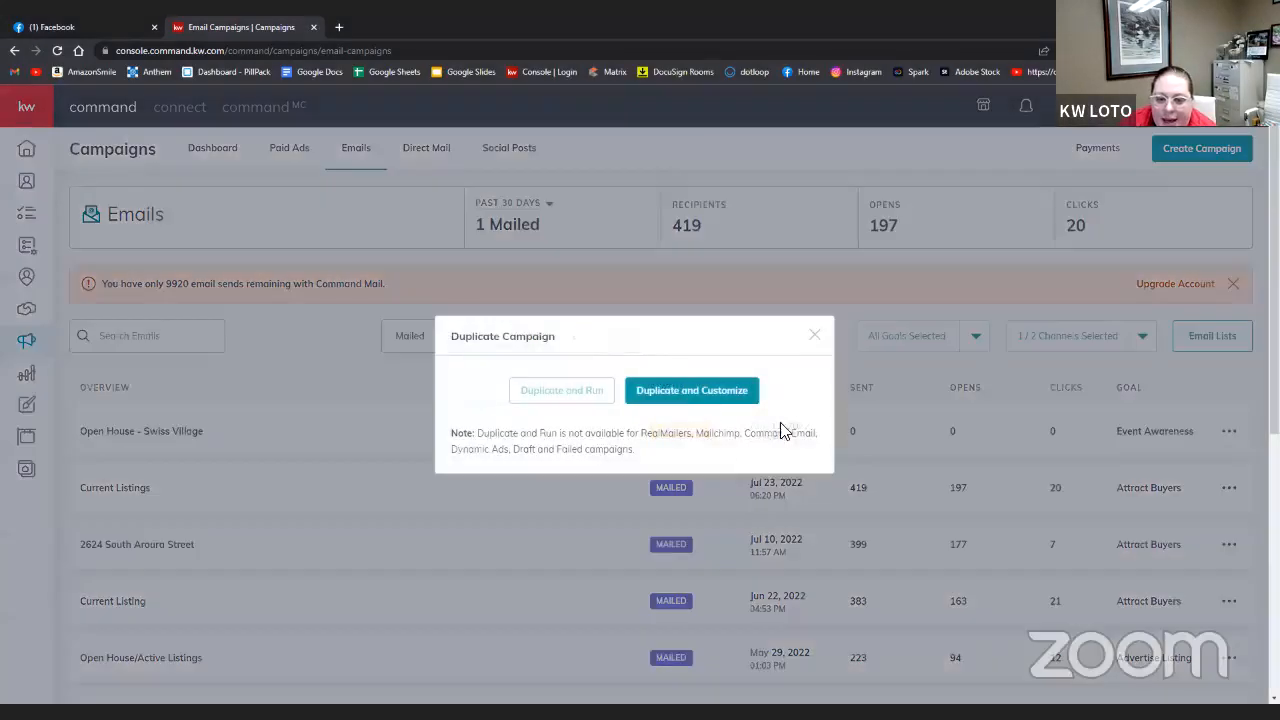
left_click(716, 398)
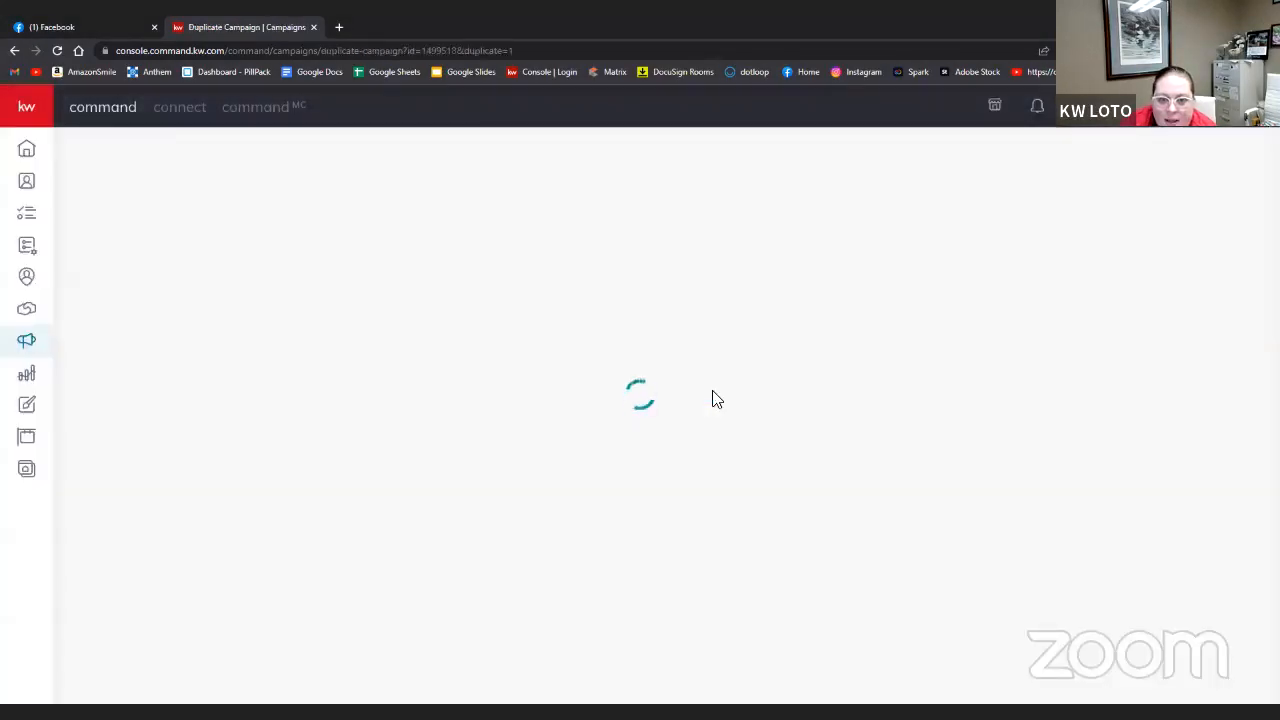
scroll(624, 457, "down", 3)
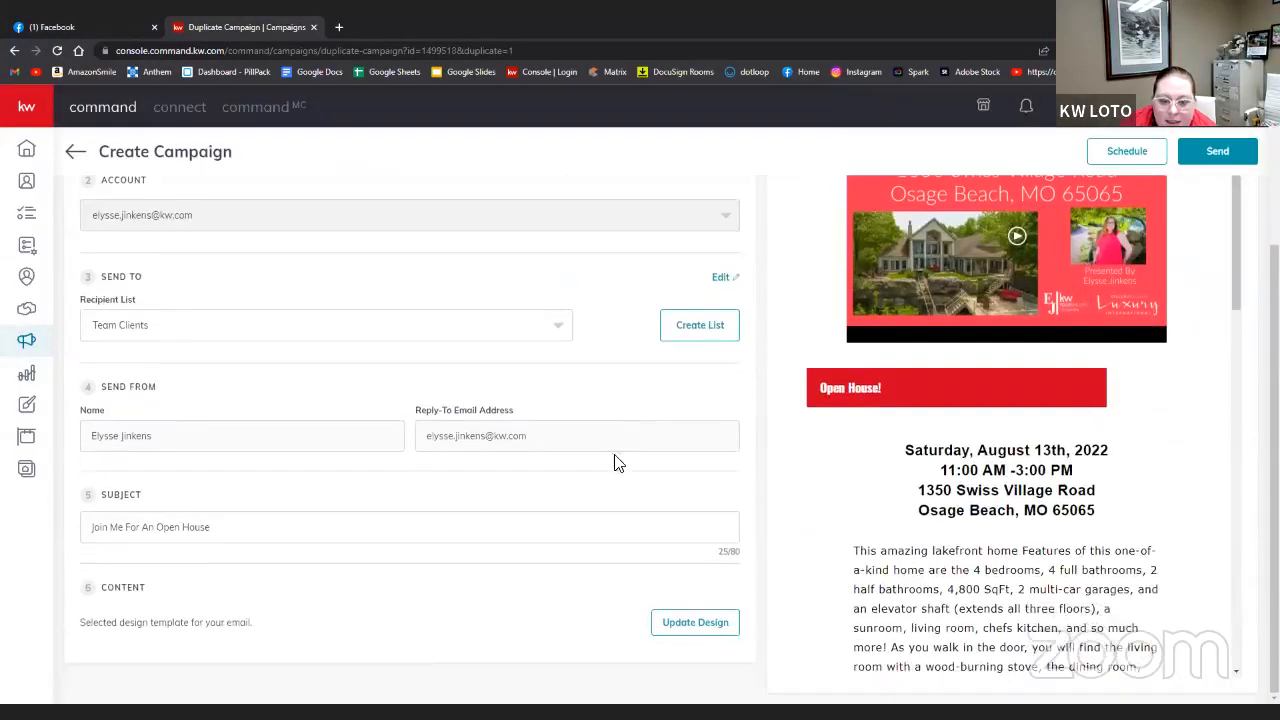
- Schedule the copied campaign for August 13, 2022 at 09:00 AM
left_click(1116, 155)
left_click(672, 403)
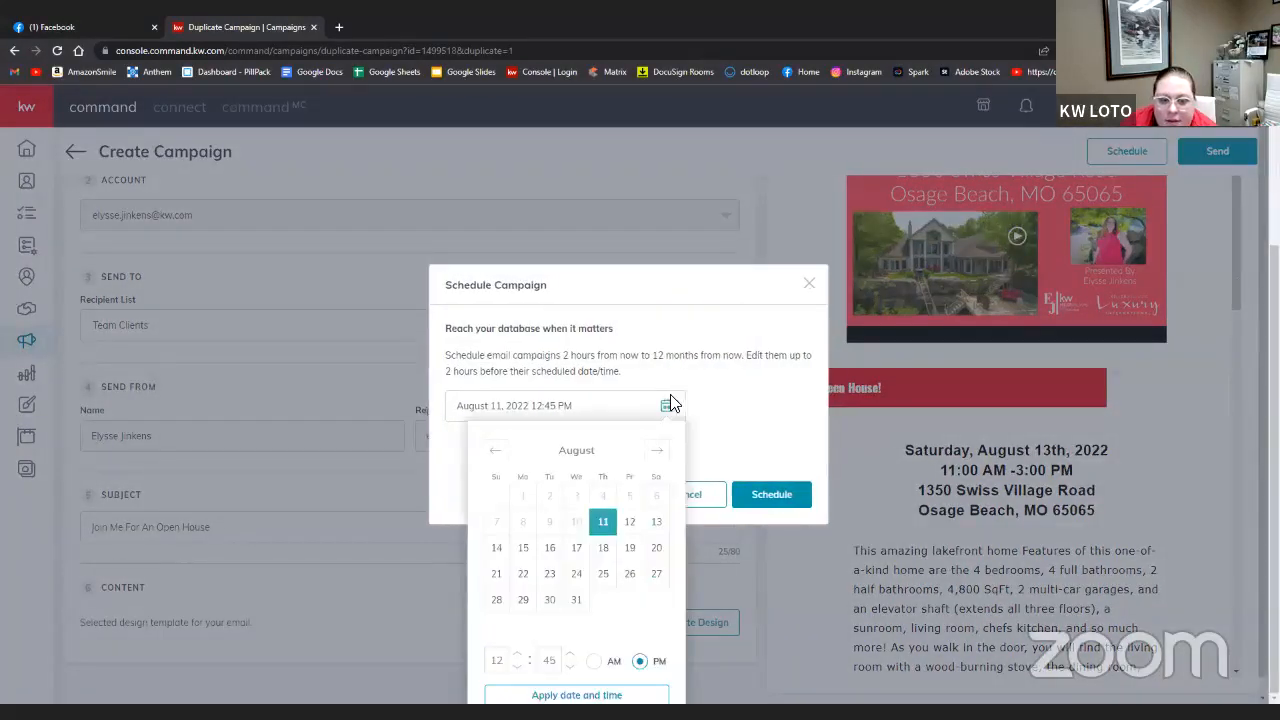
left_click(656, 521)
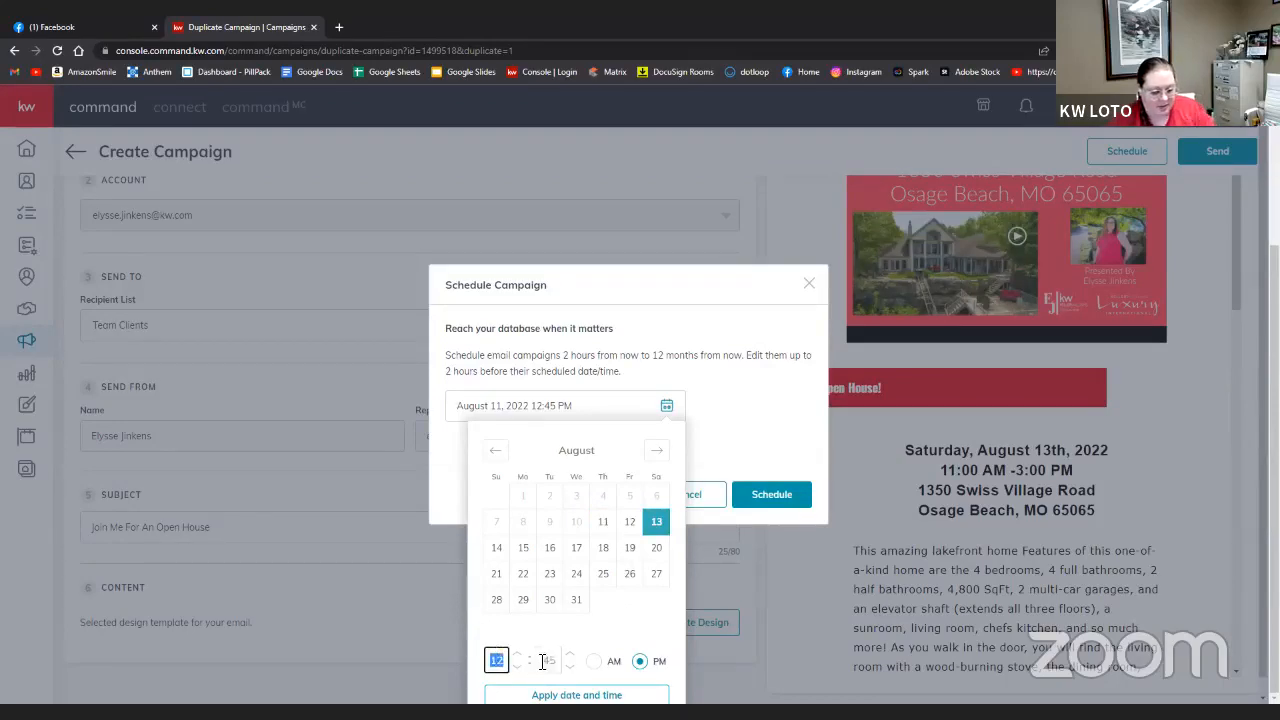
left_click(600, 666)
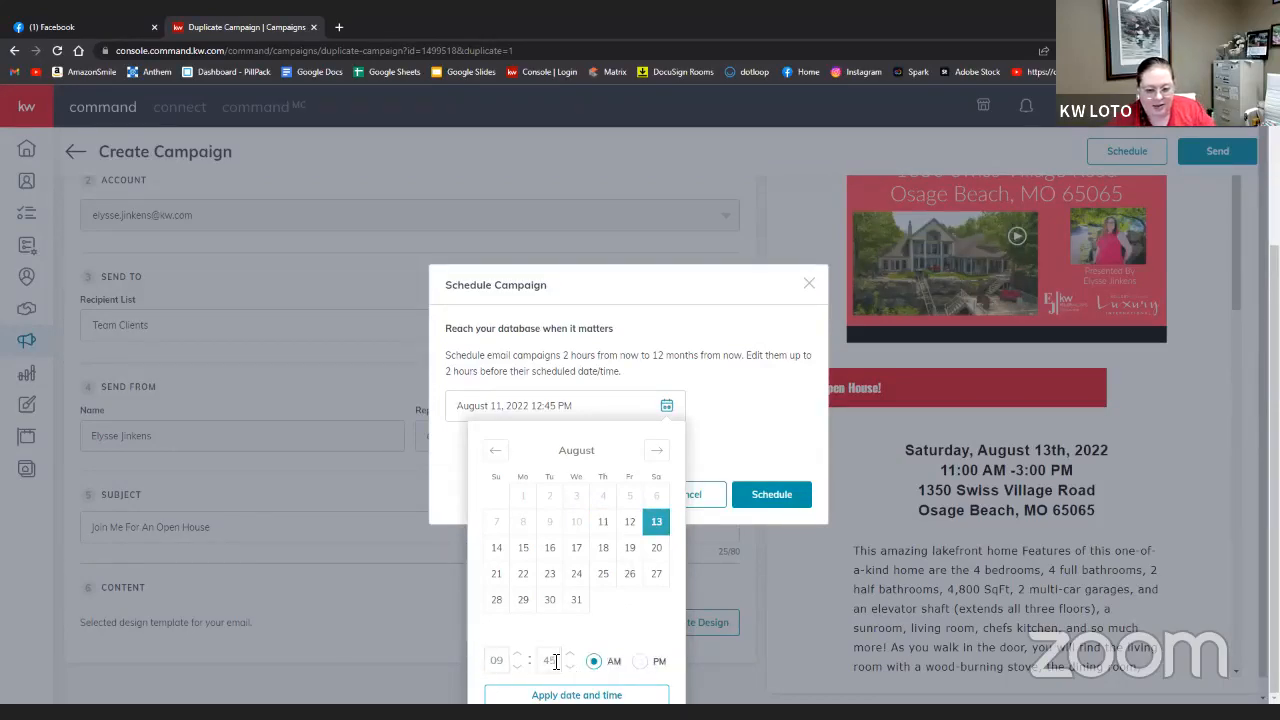
double_click(556, 661)
type("00")
left_click(593, 632)
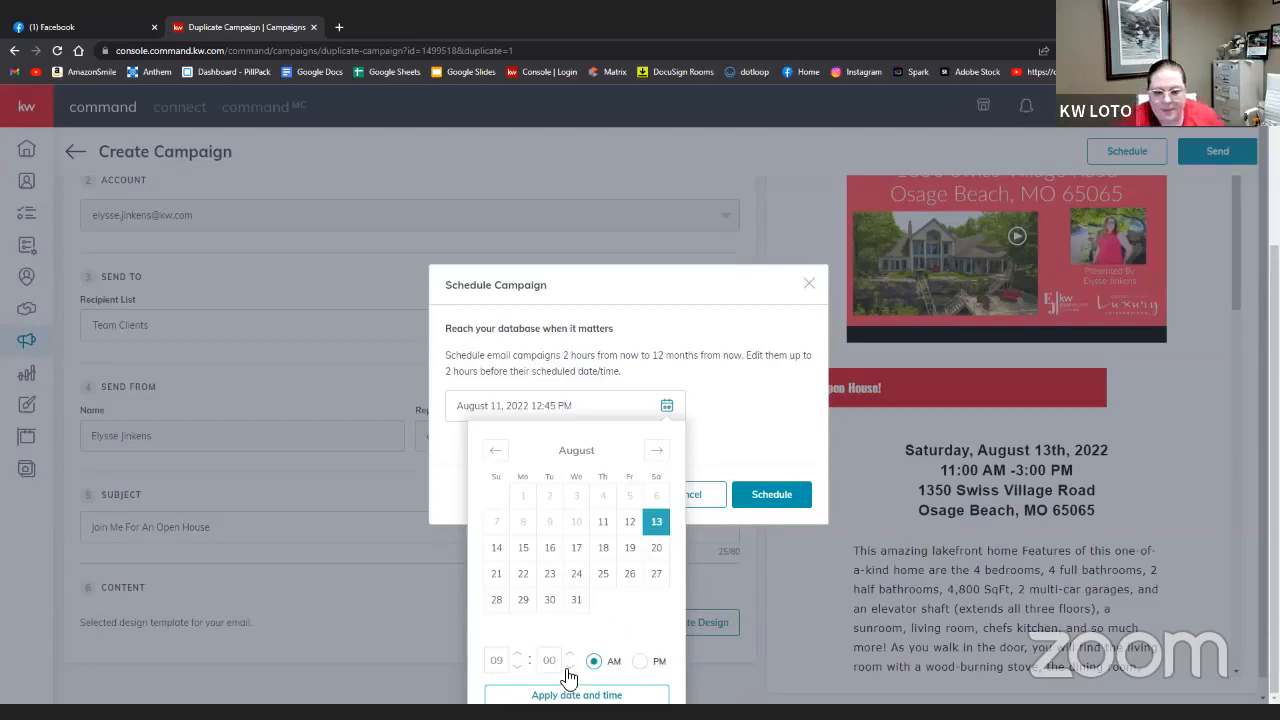
left_click(626, 690)
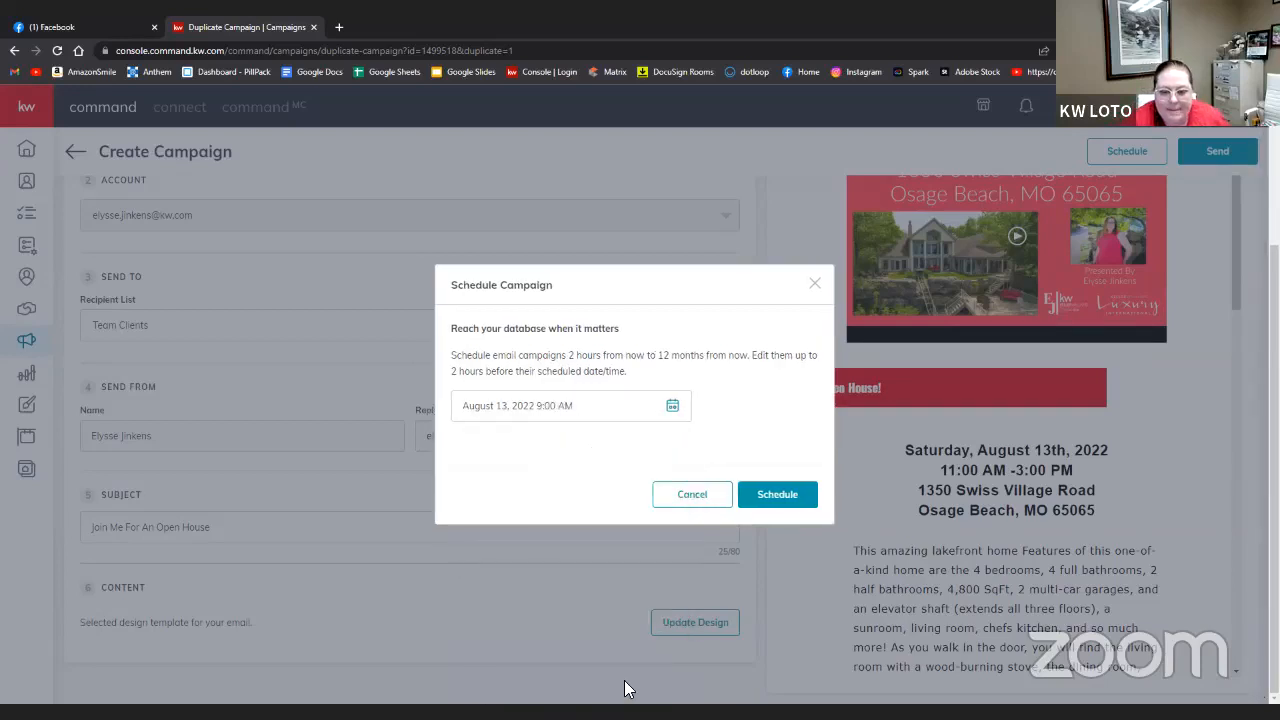
left_click(771, 507)
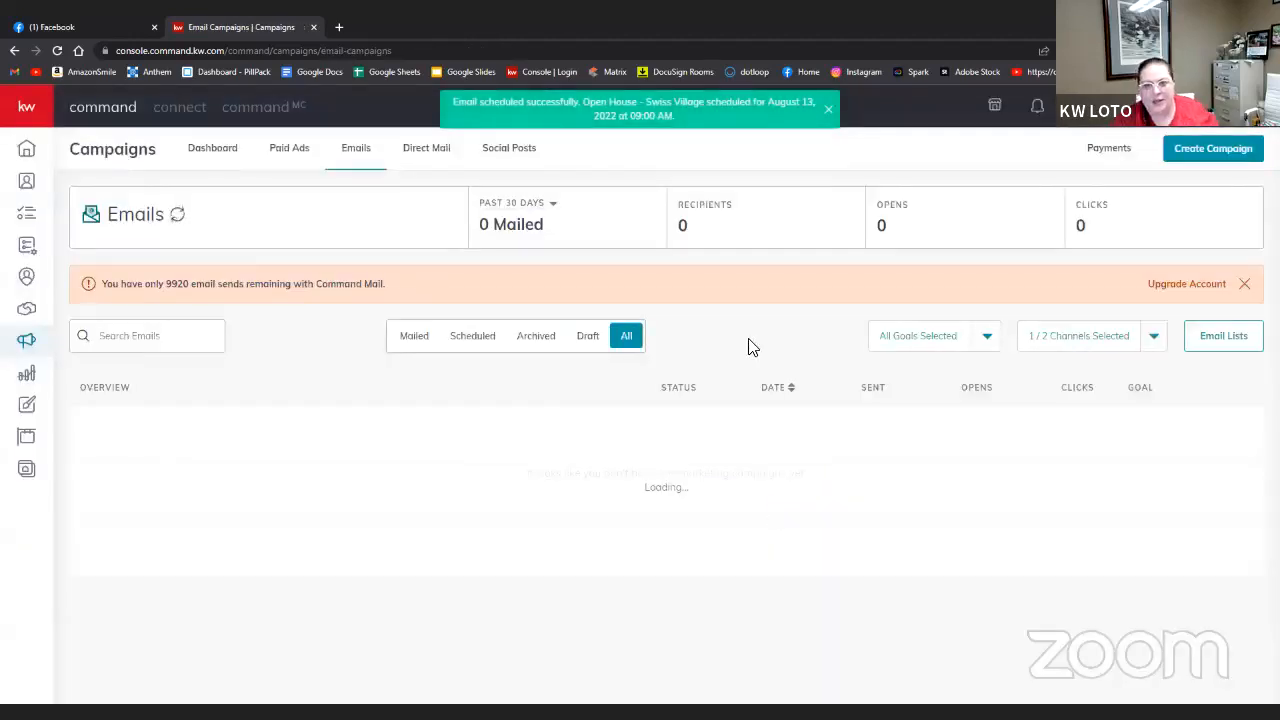